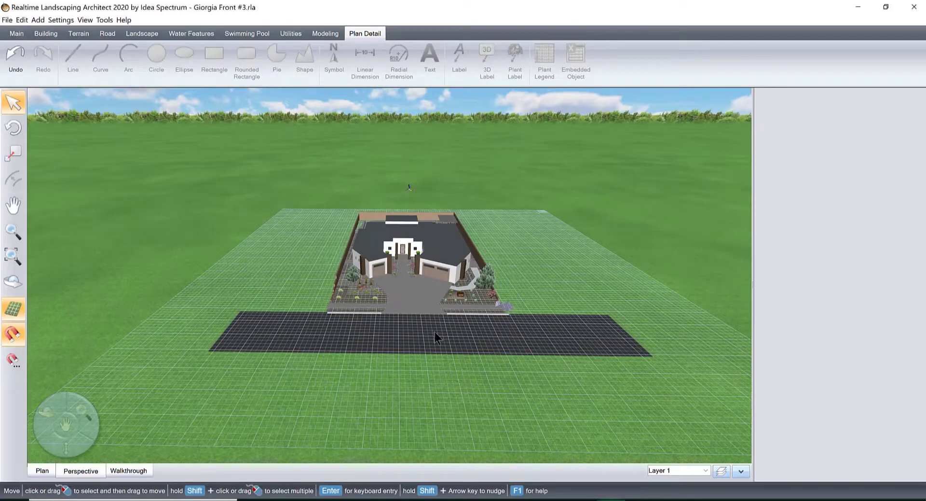
# Step: Examine the whole property from the street side, past the driveway and roof, around to the walled backyard
pyautogui.scroll(-3, 436, 396)
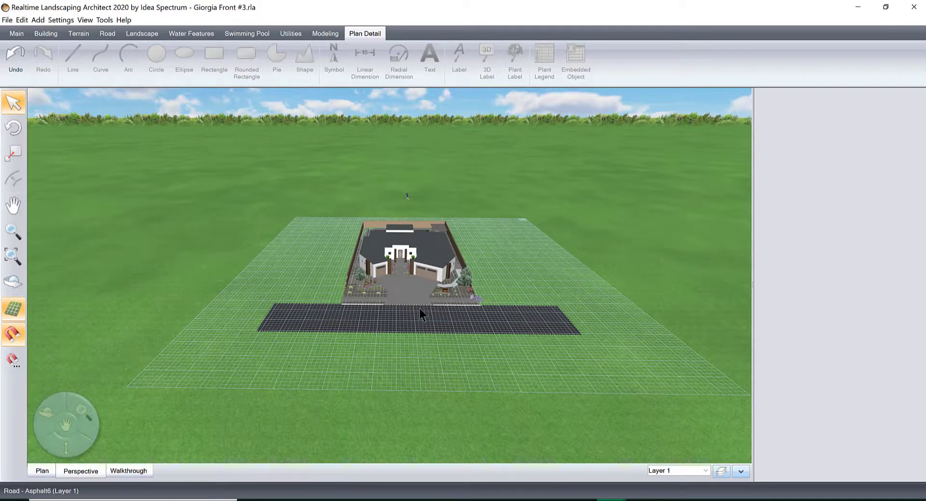
pyautogui.moveTo(420, 310); pyautogui.dragTo(425, 381, button='middle')
pyautogui.scroll(5, 424, 434)
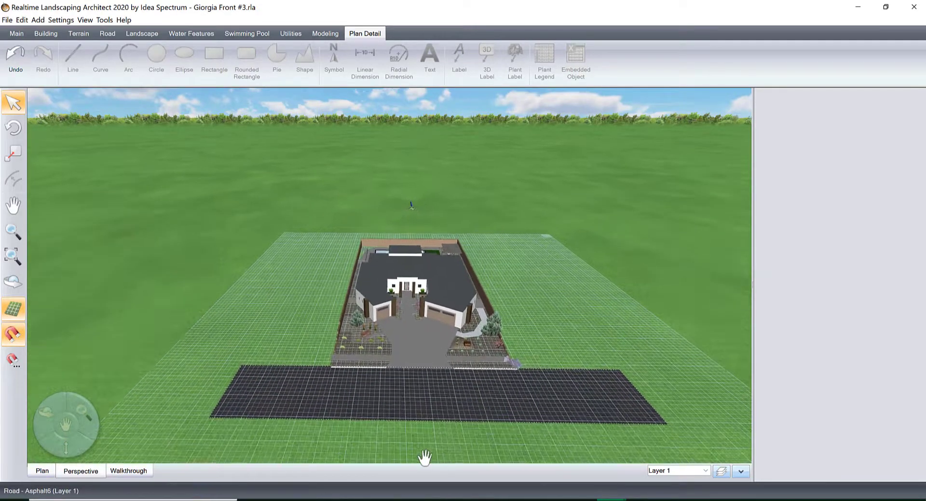
pyautogui.scroll(-1, 419, 344)
pyautogui.moveTo(419, 345)
pyautogui.mouseDown(button='right')
pyautogui.moveTo(418, 333)
pyautogui.moveTo(409, 344)
pyautogui.moveTo(420, 348)
pyautogui.mouseUp(button='right')
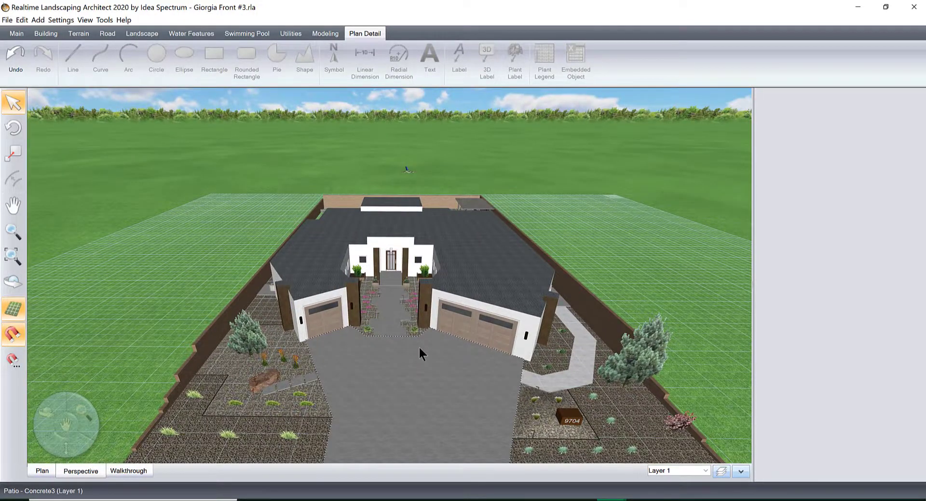
pyautogui.moveTo(411, 266); pyautogui.dragTo(417, 333, button='right')
pyautogui.moveTo(435, 184); pyautogui.dragTo(437, 379, button='middle')
pyautogui.scroll(3, 436, 379)
pyautogui.moveTo(436, 379); pyautogui.dragTo(436, 262, button='right')
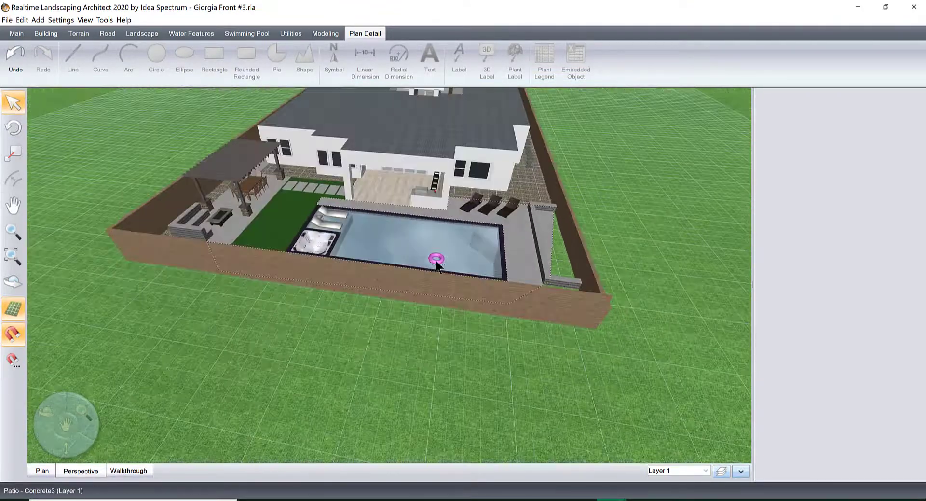
# Step: Examine the backyard pool, spa, loungers, turf, pergola seating area and covered patio from several angles
pyautogui.scroll(3, 436, 263)
pyautogui.moveTo(436, 266); pyautogui.dragTo(405, 314, button='middle')
pyautogui.moveTo(444, 295); pyautogui.dragTo(404, 311, button='right')
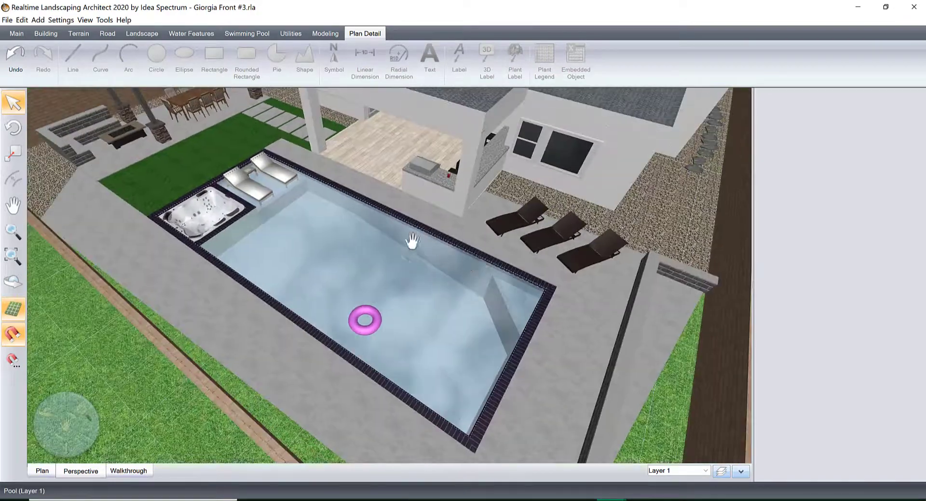
pyautogui.moveTo(410, 241); pyautogui.dragTo(335, 223, button='middle')
pyautogui.moveTo(259, 195); pyautogui.dragTo(264, 263, button='middle')
pyautogui.scroll(3, 189, 263)
pyautogui.moveTo(291, 318); pyautogui.dragTo(357, 337, button='middle')
pyautogui.moveTo(357, 337); pyautogui.dragTo(402, 245, button='right')
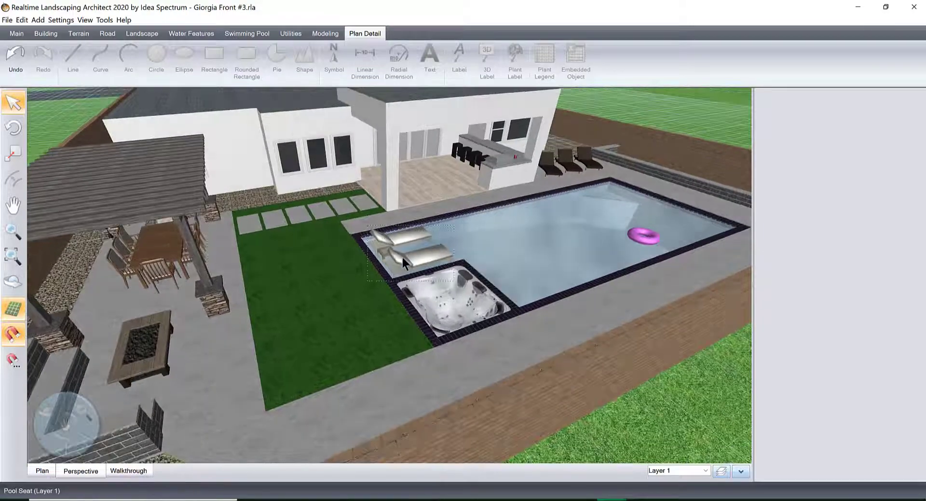
pyautogui.moveTo(205, 318); pyautogui.dragTo(122, 265, button='right')
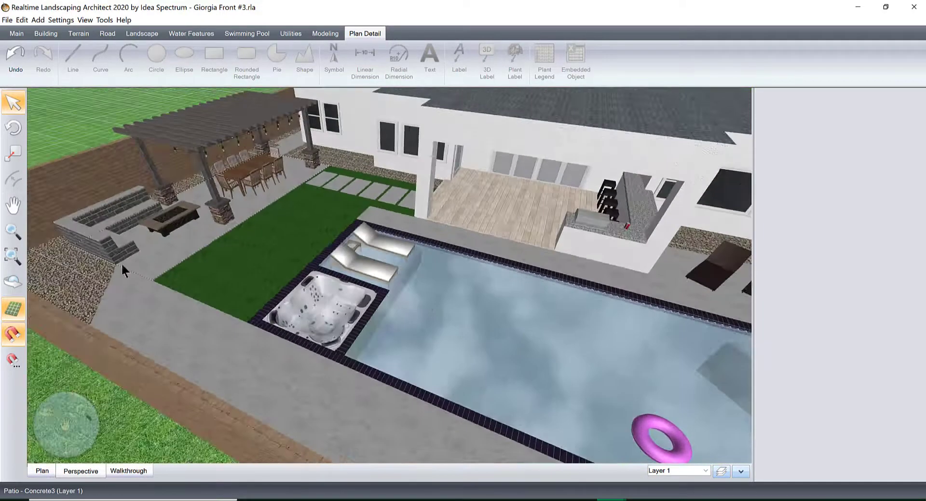
pyautogui.moveTo(644, 229); pyautogui.dragTo(418, 220, button='right')
pyautogui.moveTo(419, 220); pyautogui.dragTo(294, 230, button='middle')
pyautogui.scroll(-5, 560, 297)
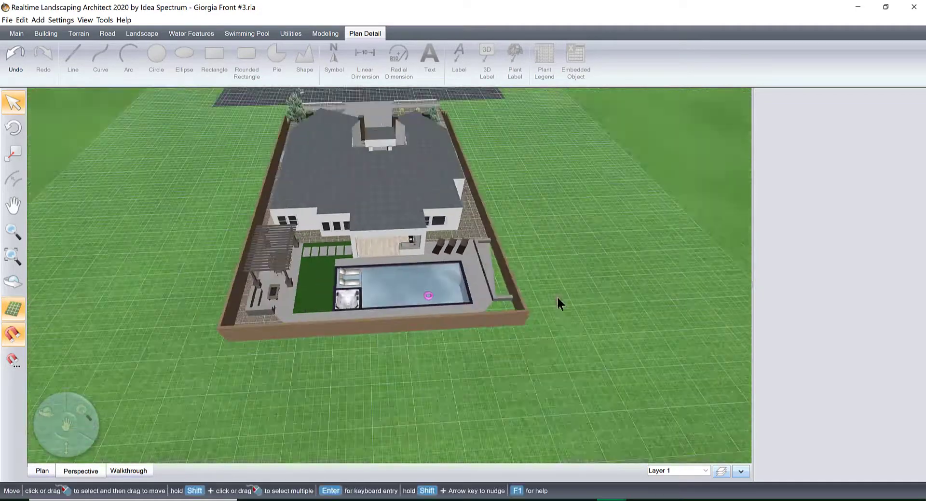
# Step: Examine the front of the property from above, then the driveway, garages and corner planting bed up close
pyautogui.moveTo(406, 266); pyautogui.dragTo(549, 305, button='right')
pyautogui.moveTo(536, 311); pyautogui.dragTo(496, 116, button='middle')
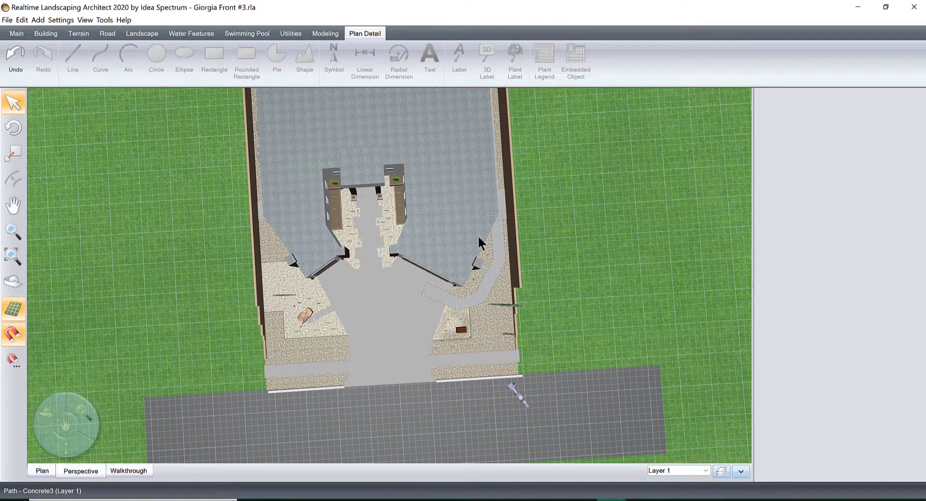
pyautogui.moveTo(426, 271)
pyautogui.mouseDown(button='right')
pyautogui.moveTo(432, 302)
pyautogui.moveTo(426, 260)
pyautogui.mouseUp(button='right')
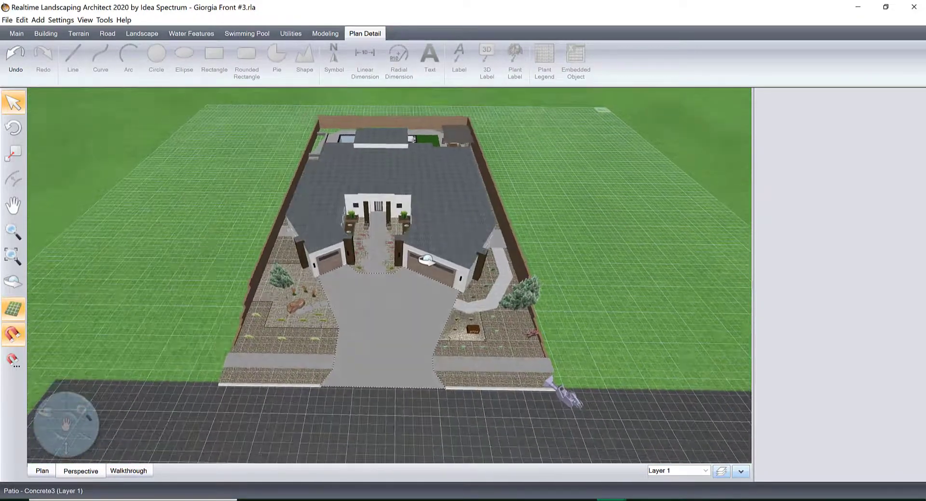
pyautogui.scroll(3, 426, 258)
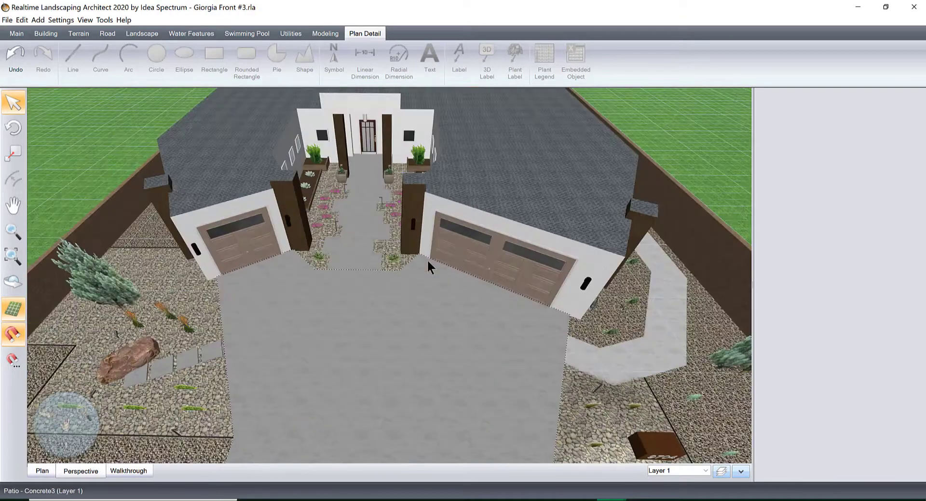
pyautogui.scroll(-3, 456, 244)
pyautogui.moveTo(443, 320); pyautogui.dragTo(423, 231, button='right')
pyautogui.moveTo(467, 256); pyautogui.dragTo(422, 237, button='right')
pyautogui.scroll(4, 443, 258)
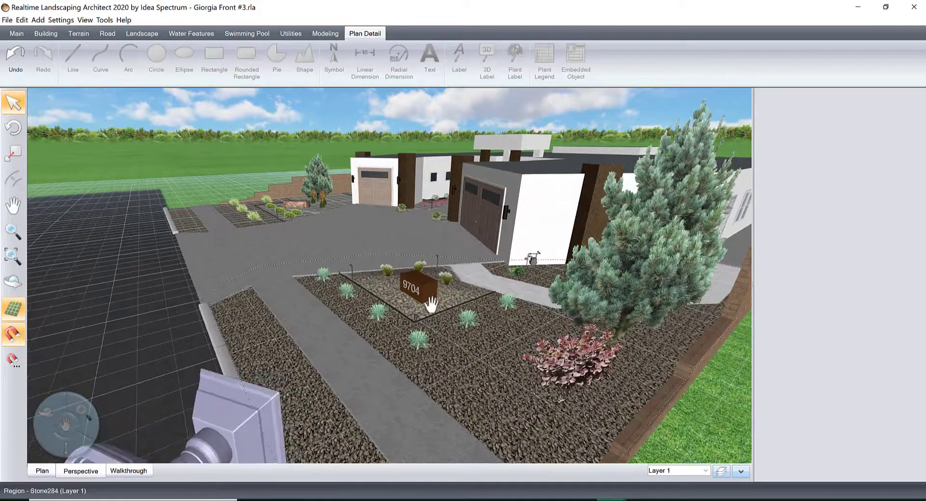
# Step: Inspect the front yard planting beds on both sides of the driveway, including the address monument and the boulder
pyautogui.moveTo(438, 325); pyautogui.dragTo(506, 335, button='right')
pyautogui.moveTo(538, 318); pyautogui.dragTo(406, 279, button='middle')
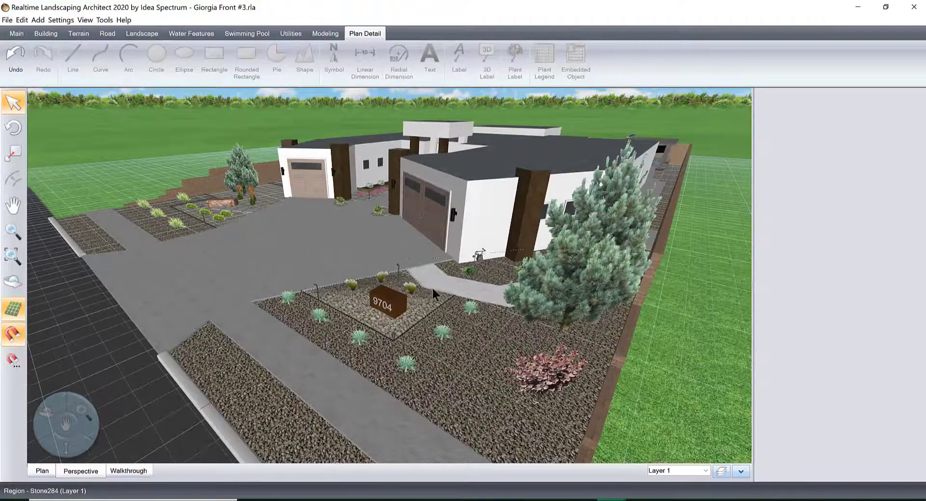
pyautogui.moveTo(426, 291); pyautogui.dragTo(441, 287, button='right')
pyautogui.moveTo(480, 293); pyautogui.dragTo(467, 389, button='middle')
pyautogui.moveTo(468, 386); pyautogui.dragTo(497, 378, button='right')
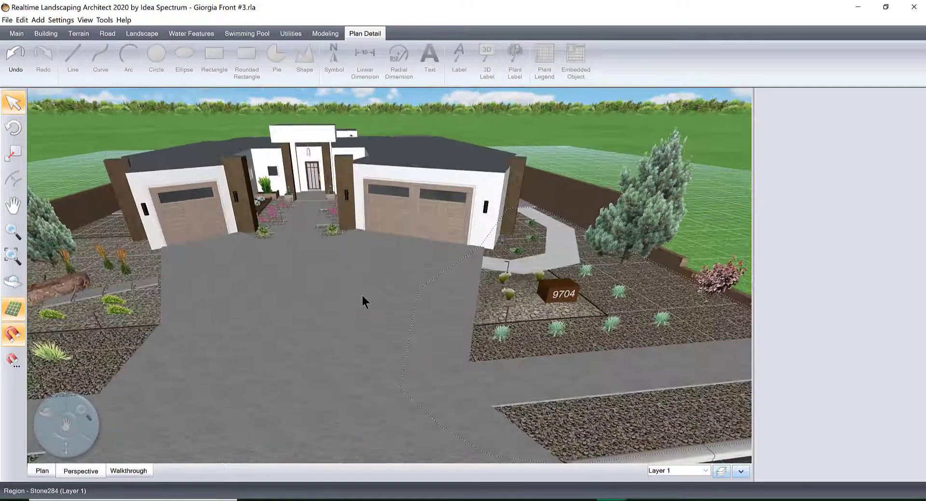
pyautogui.moveTo(443, 312); pyautogui.dragTo(597, 325, button='middle')
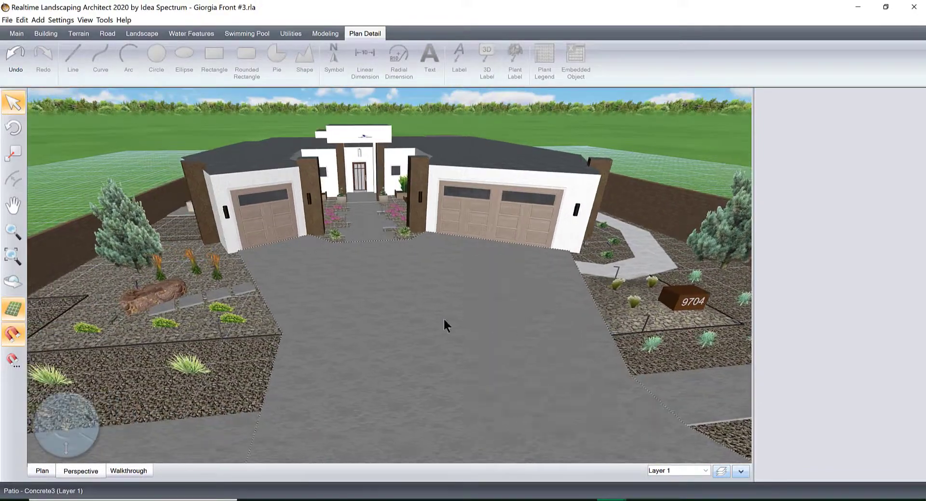
pyautogui.moveTo(516, 318); pyautogui.dragTo(395, 323, button='middle')
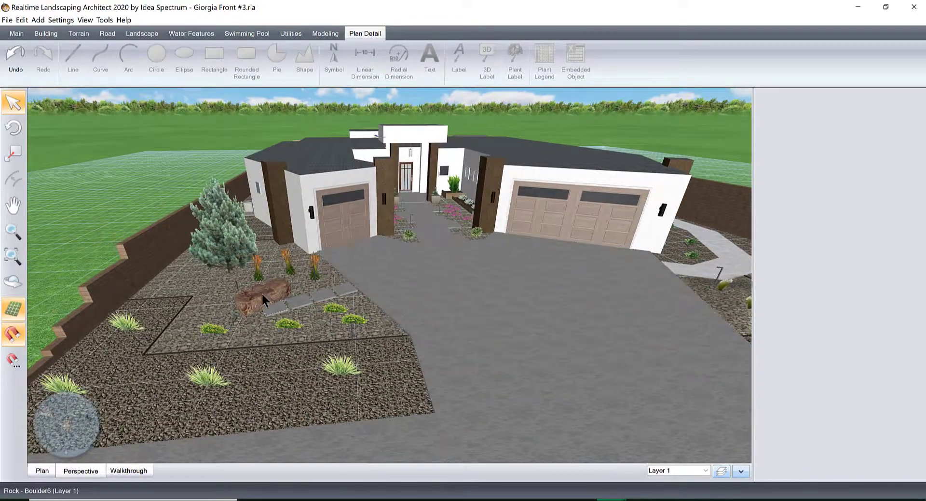
pyautogui.moveTo(464, 314); pyautogui.dragTo(460, 351, button='right')
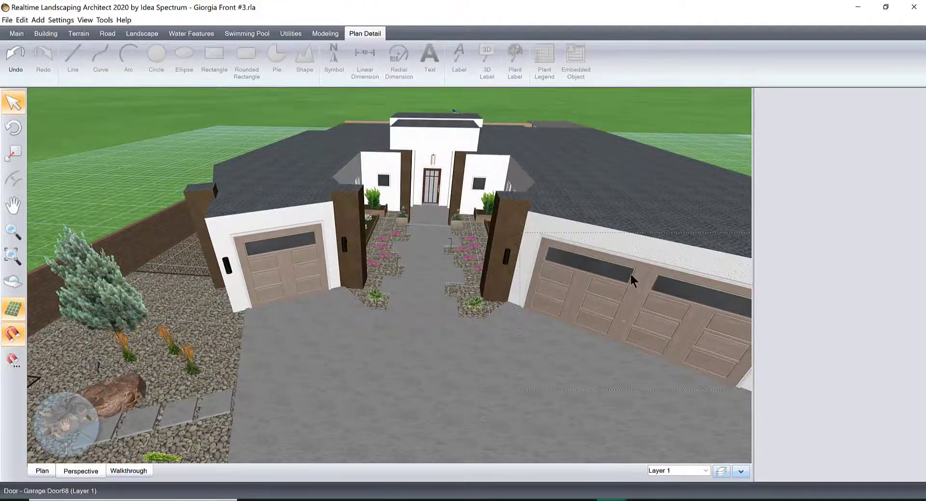
# Step: Inspect the entry walkway with its planters and flowers, and select the concrete patio slab before the front door
pyautogui.scroll(4, 471, 271)
pyautogui.moveTo(429, 314); pyautogui.dragTo(403, 393, button='middle')
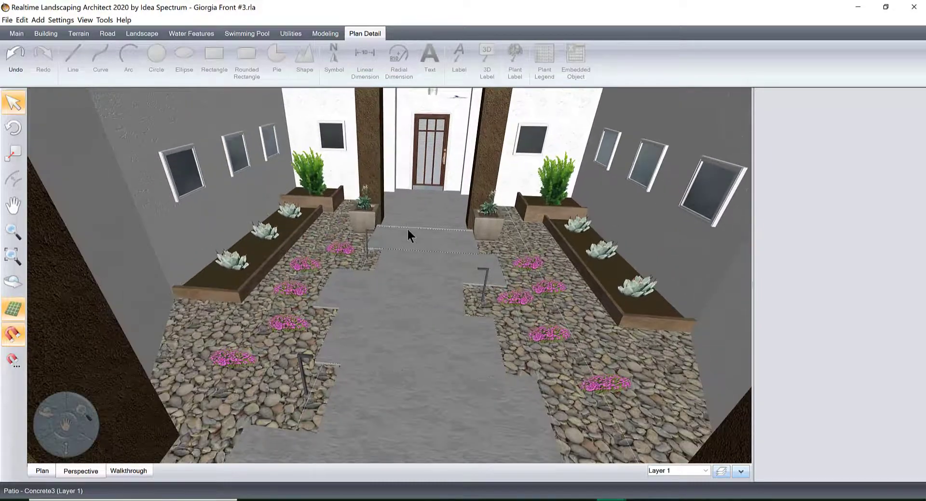
pyautogui.rightClick(447, 190)
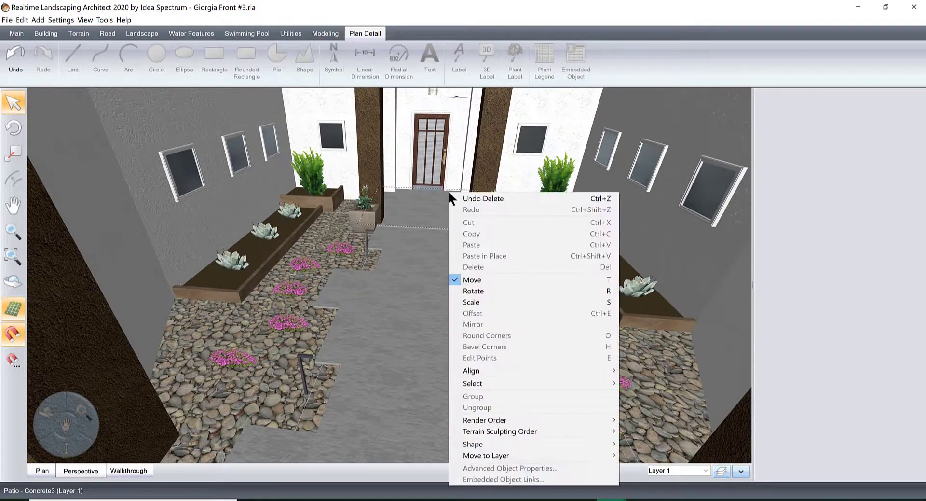
pyautogui.click(420, 233)
pyautogui.scroll(-10, 413, 291)
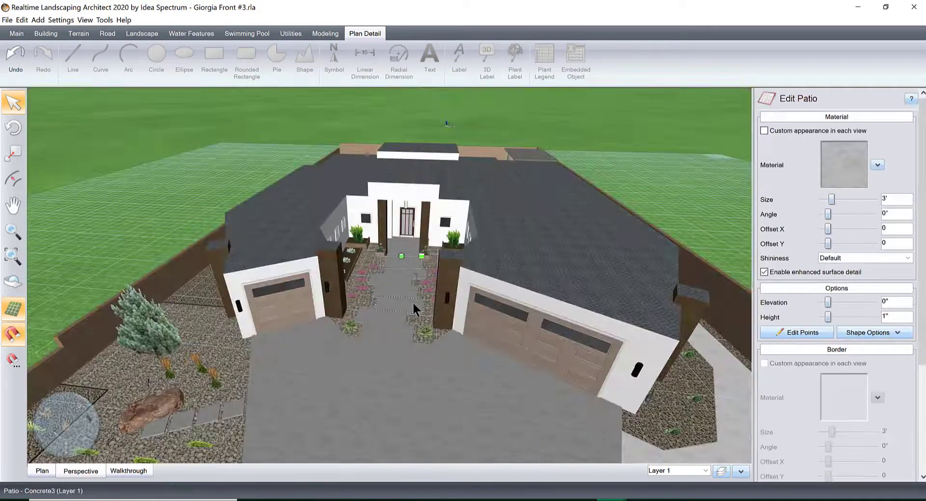
pyautogui.scroll(-5, 442, 345)
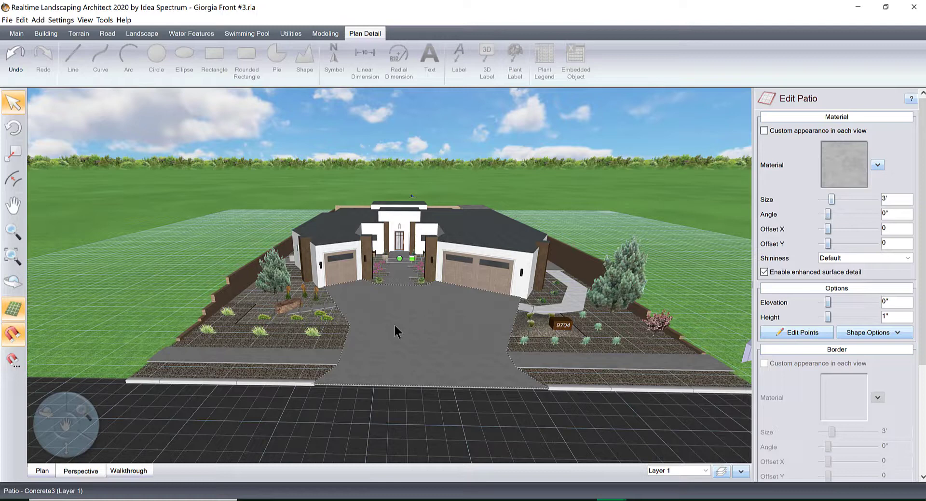
pyautogui.click(641, 500)
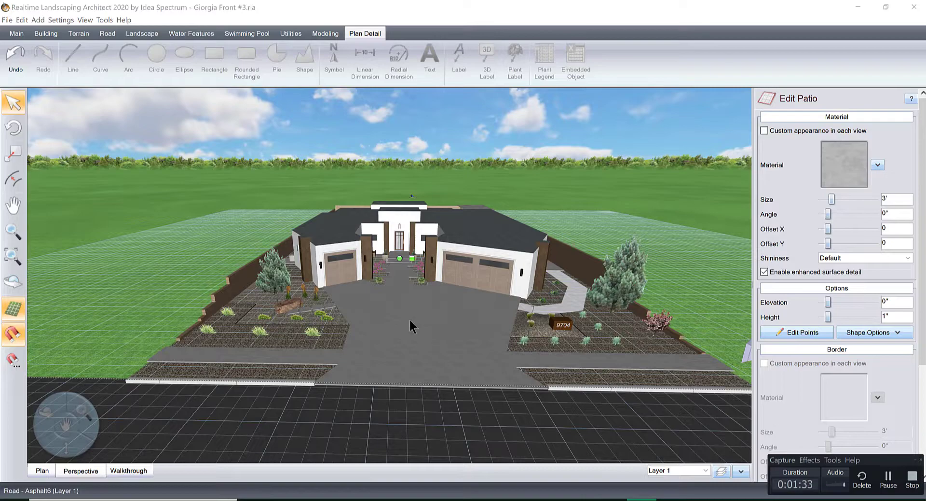
pyautogui.moveTo(388, 332); pyautogui.dragTo(460, 344, button='middle')
pyautogui.scroll(5, 459, 344)
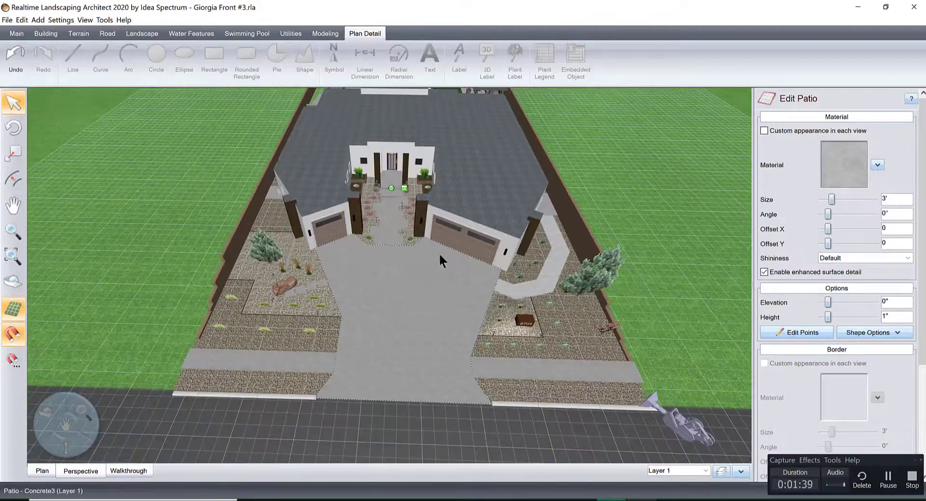
pyautogui.moveTo(429, 296); pyautogui.dragTo(450, 301, button='middle')
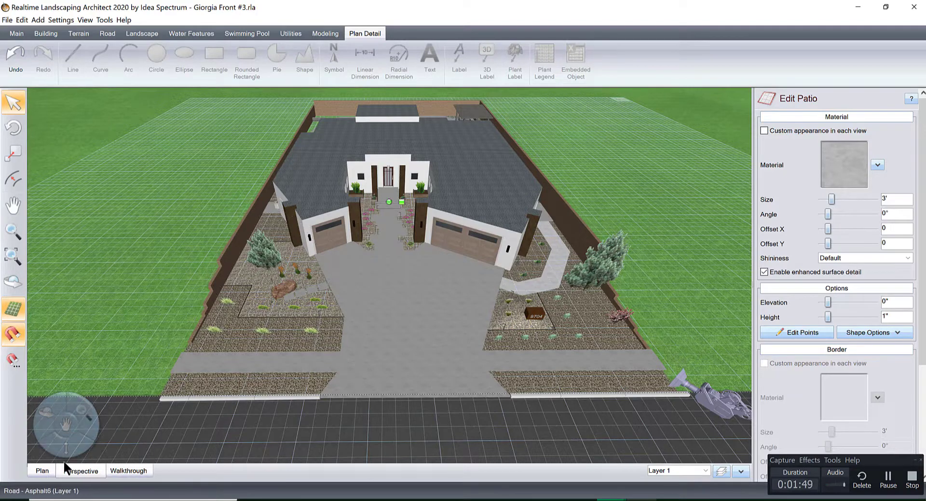
# Step: View the design in plan and in perspective, and open and dismiss the Realtime Walkthrough settings
pyautogui.click(41, 473)
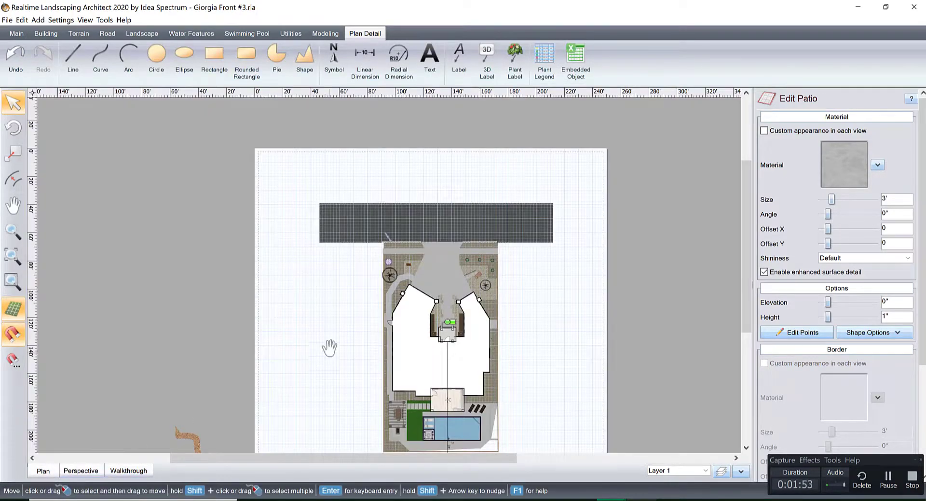
pyautogui.moveTo(324, 347); pyautogui.dragTo(319, 317, button='middle')
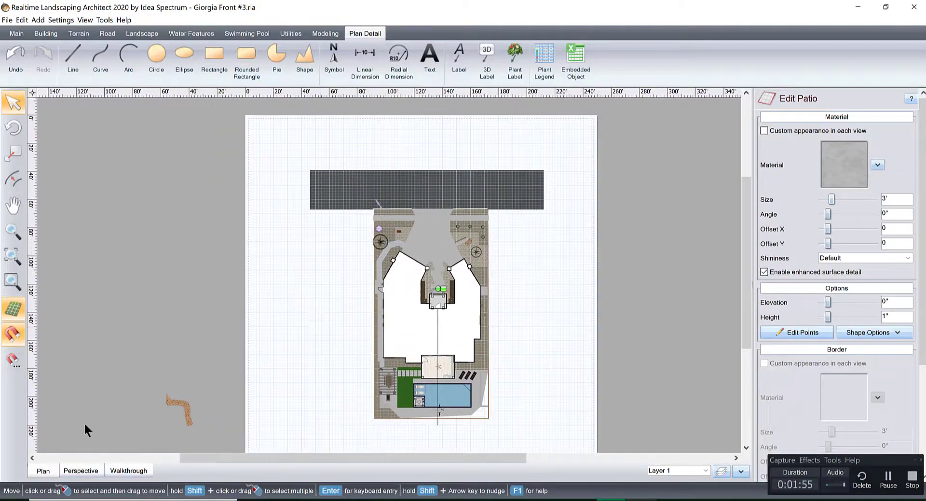
pyautogui.click(80, 471)
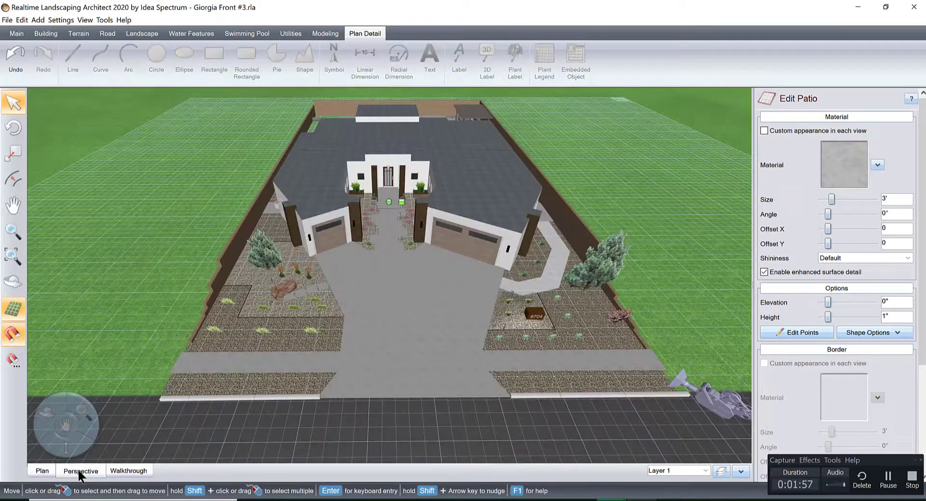
pyautogui.click(129, 471)
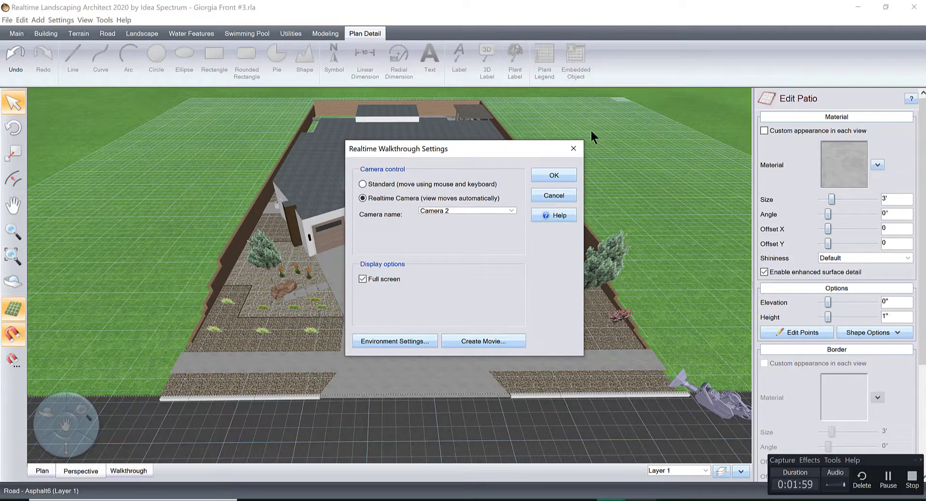
pyautogui.click(573, 149)
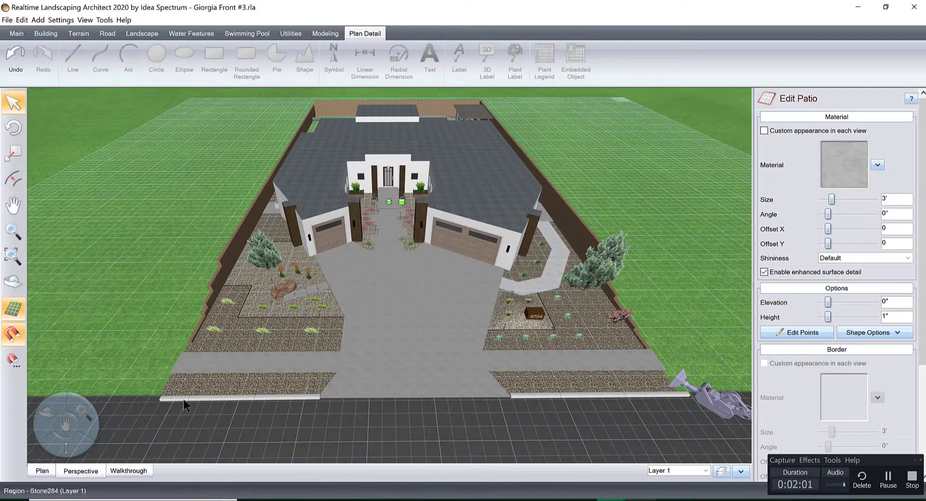
# Step: In the plan view, select the yellow plant nearest the driveway in the gravel bed beside the boulder
pyautogui.click(41, 467)
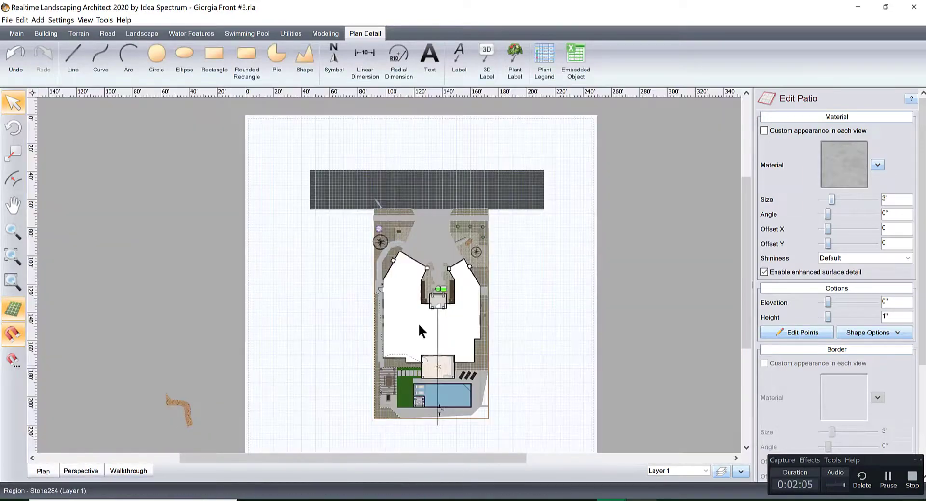
pyautogui.scroll(4, 462, 284)
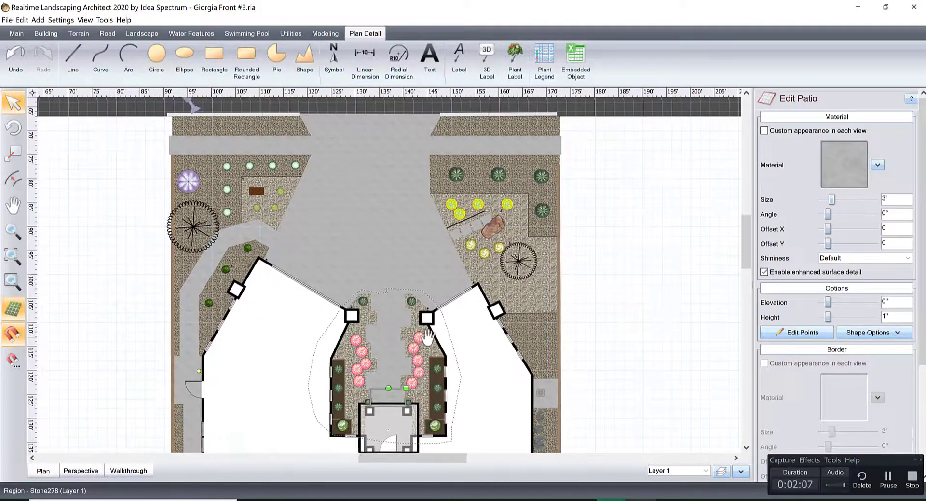
pyautogui.moveTo(450, 318); pyautogui.dragTo(410, 337, button='middle')
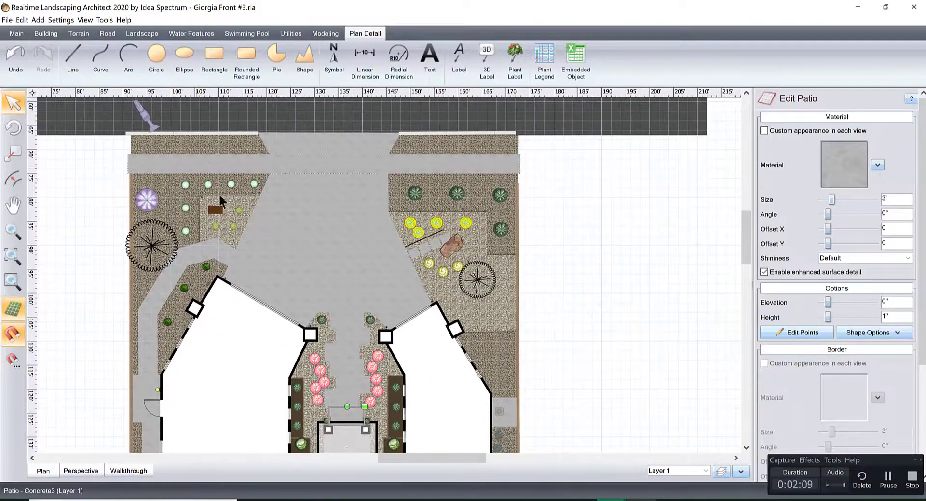
pyautogui.click(409, 222)
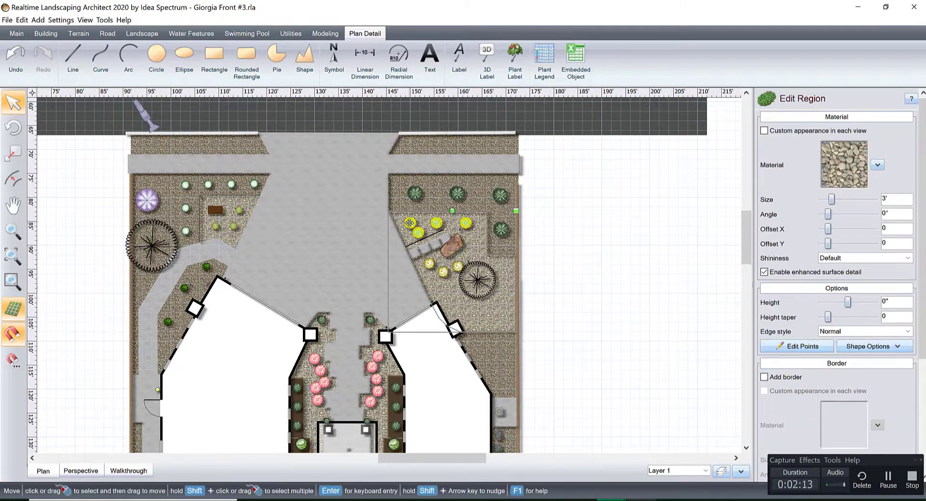
pyautogui.click(410, 222)
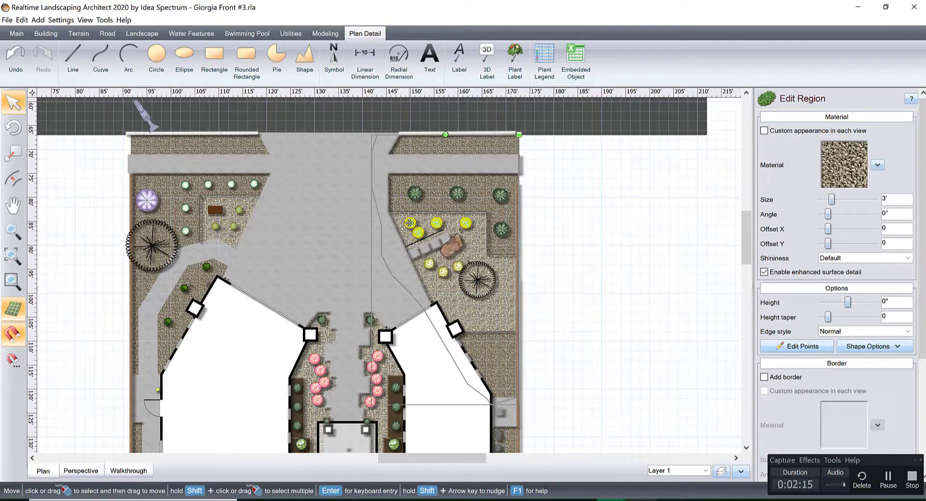
pyautogui.click(410, 223)
pyautogui.scroll(5, 444, 234)
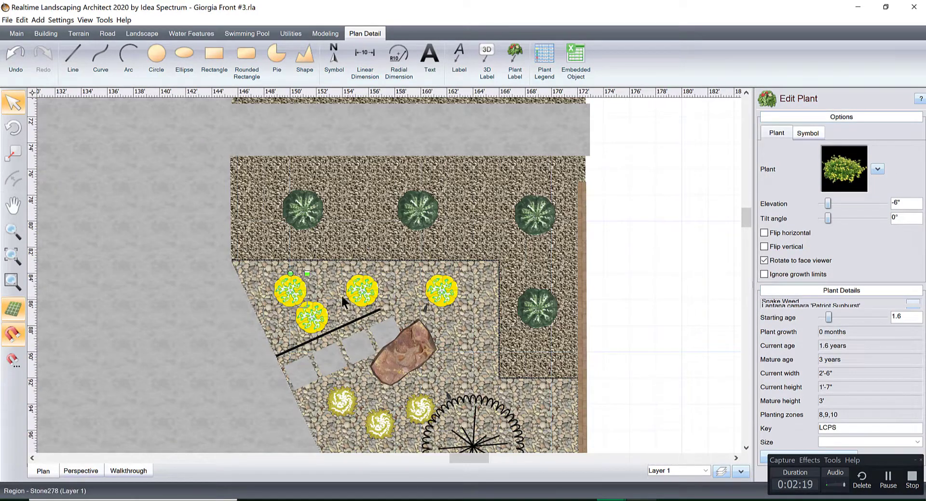
# Step: Select the middle yucca in the gravel bed beside the sidewalk and examine its plan symbol up close
pyautogui.click(417, 211)
pyautogui.click(417, 212)
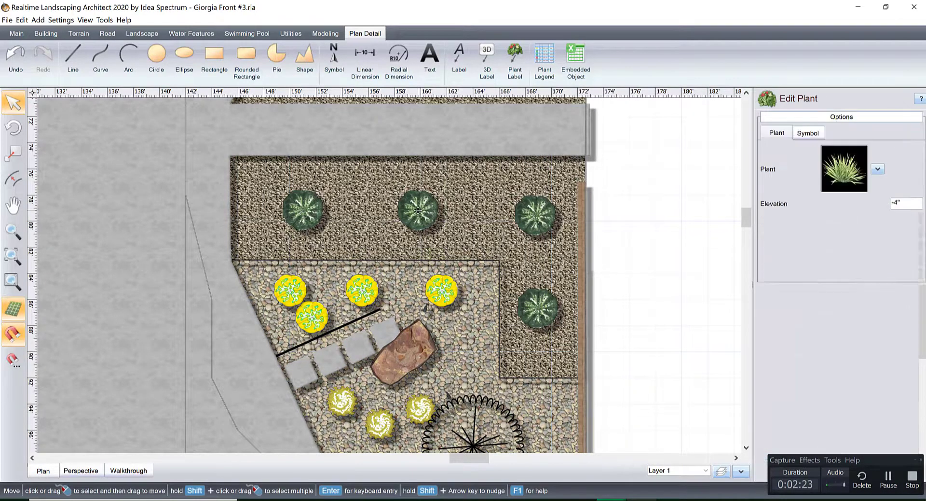
pyautogui.scroll(2, 453, 230)
pyautogui.scroll(4, 463, 230)
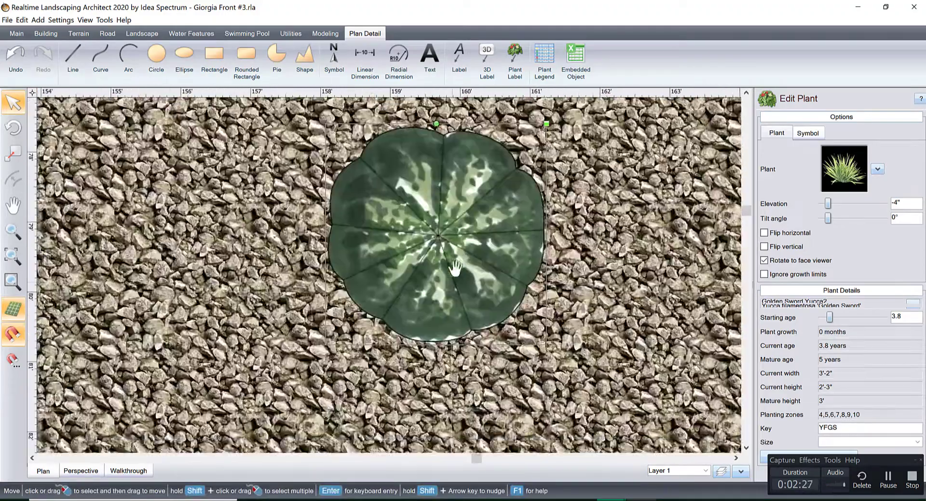
pyautogui.moveTo(456, 267); pyautogui.dragTo(413, 308, button='middle')
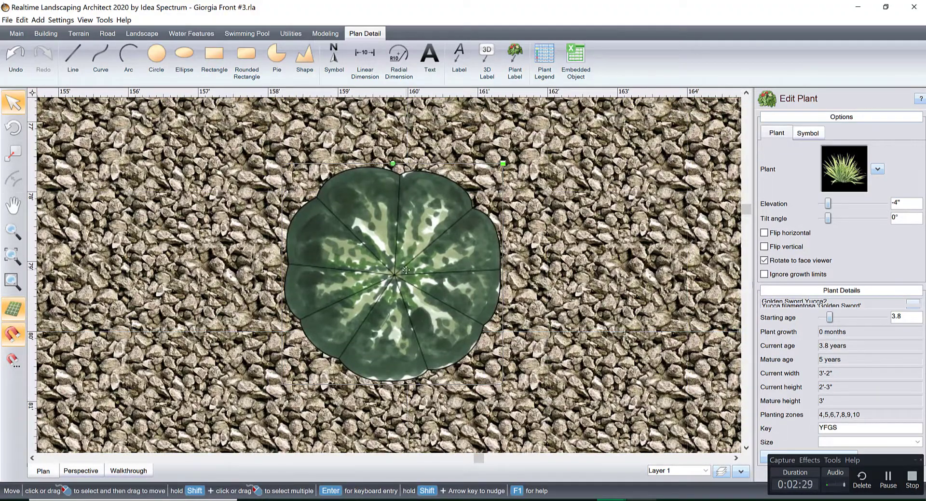
pyautogui.scroll(-6, 406, 270)
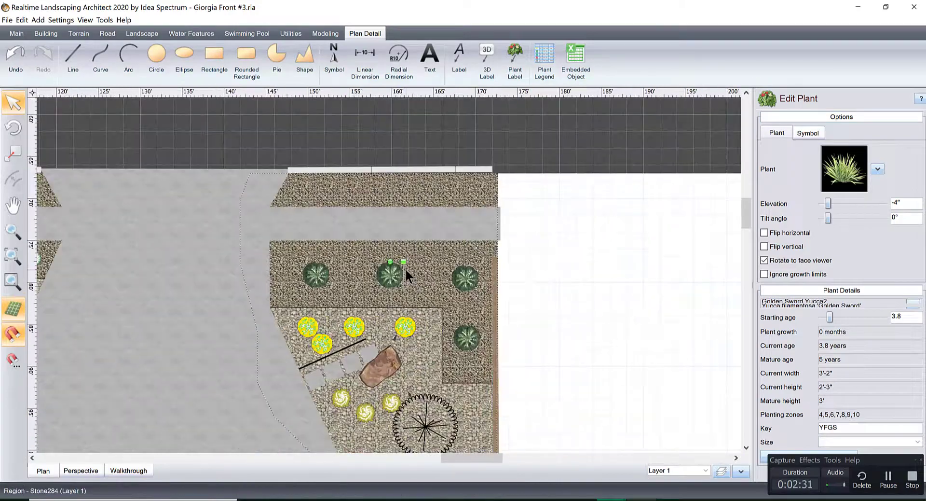
# Step: Examine the plant symbols on both sides of the driveway and look again at the selected yucca's symbol in detail
pyautogui.moveTo(352, 316); pyautogui.dragTo(491, 220, button='middle')
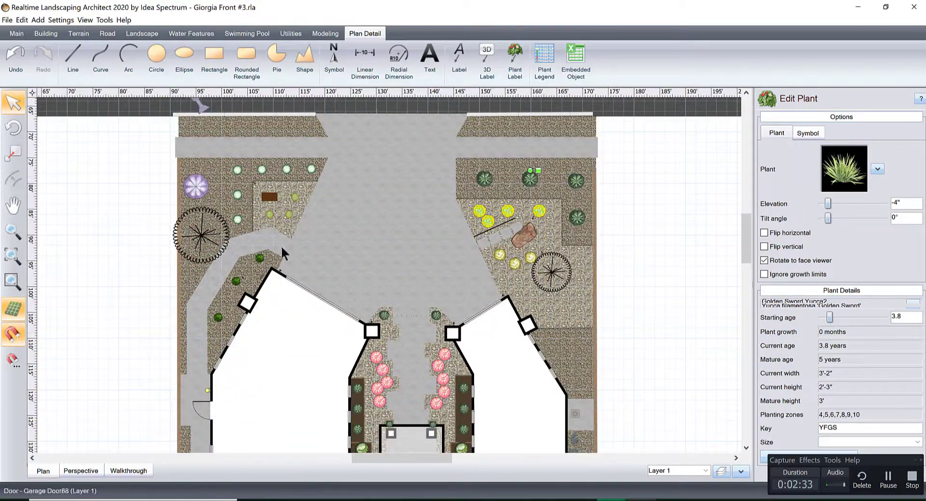
pyautogui.scroll(4, 479, 175)
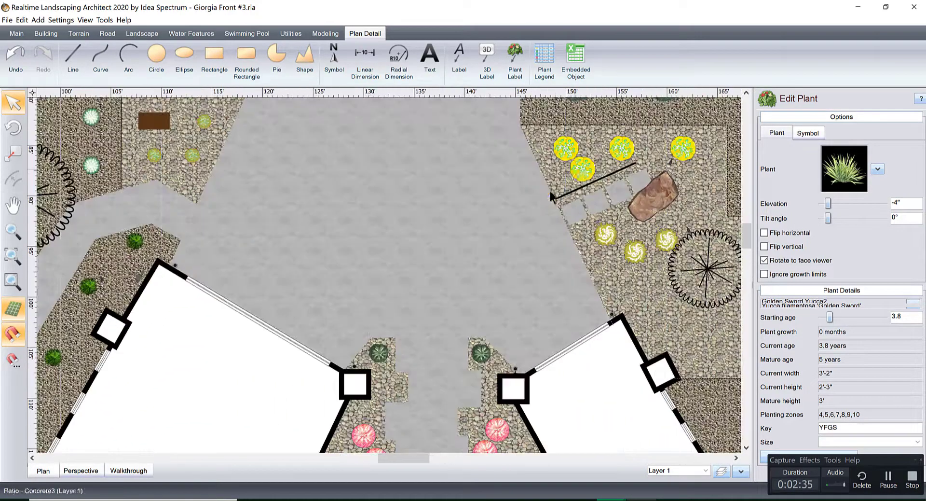
pyautogui.scroll(5, 439, 259)
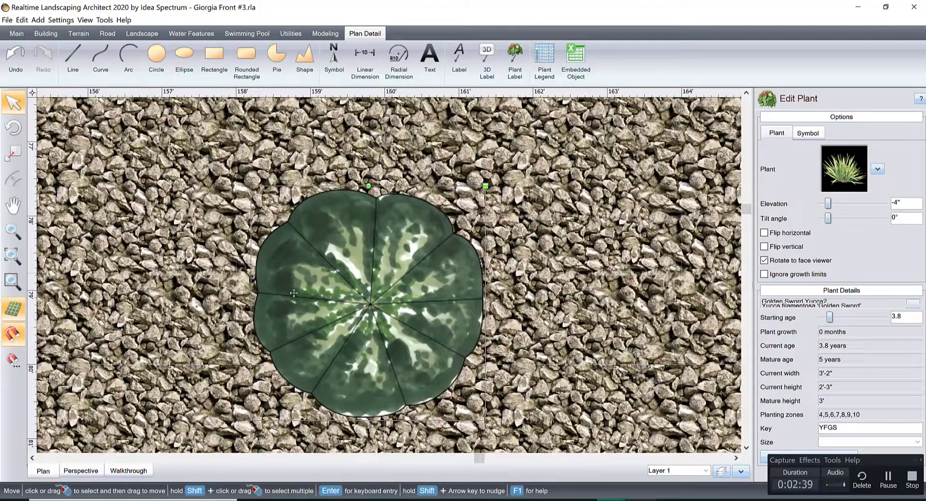
pyautogui.scroll(-3, 351, 264)
pyautogui.scroll(-5, 350, 262)
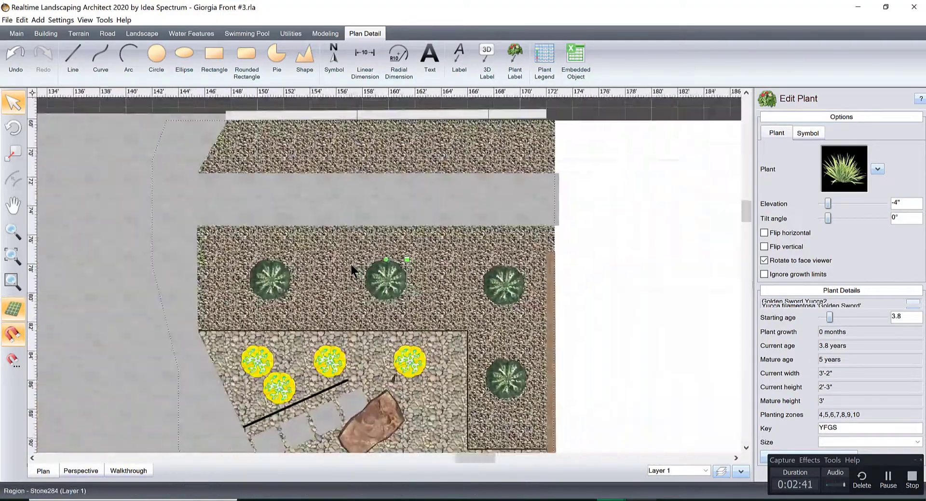
pyautogui.moveTo(295, 315); pyautogui.dragTo(446, 270, button='middle')
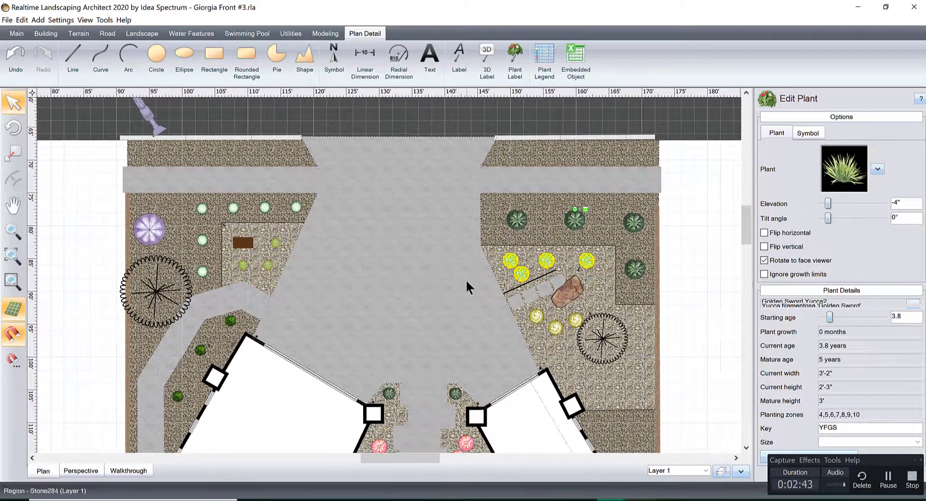
pyautogui.scroll(-1, 467, 282)
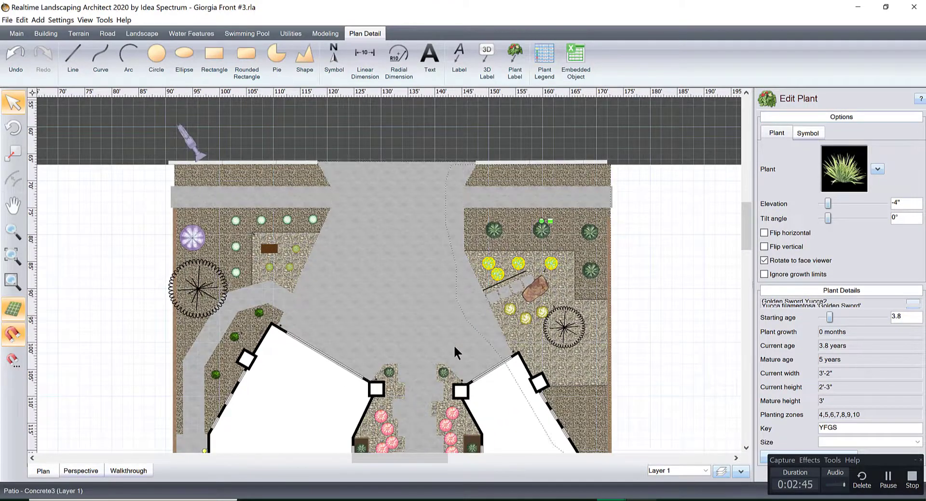
# Step: Select the two-plant row at the start of the entry walkway, view its symbol options, and deselect it
pyautogui.click(443, 372)
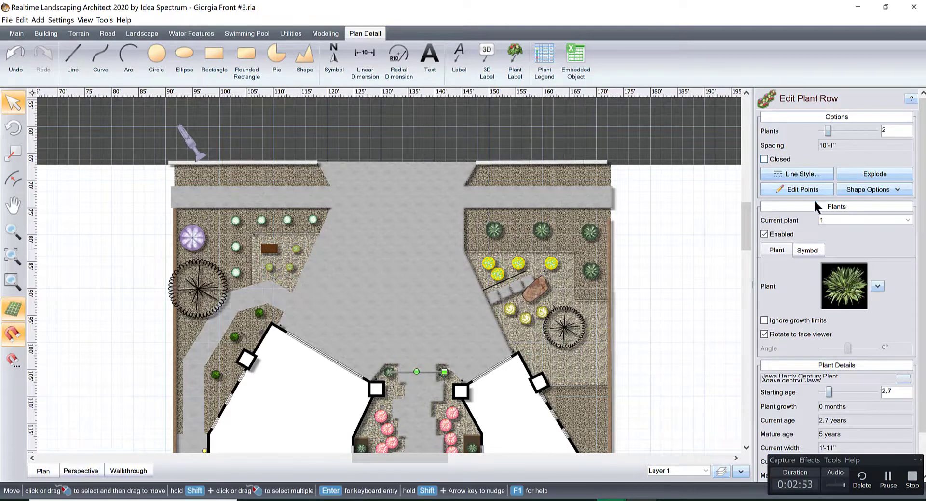
pyautogui.click(810, 249)
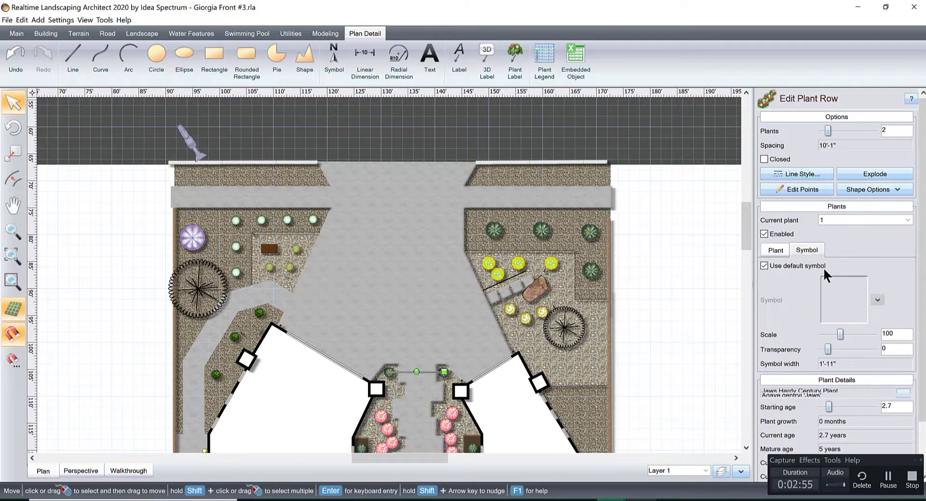
pyautogui.click(659, 274)
# Step: Delete the backyard features behind the house, including the pool, paving, lawn, pergola and outdoor furniture
pyautogui.scroll(-5, 575, 291)
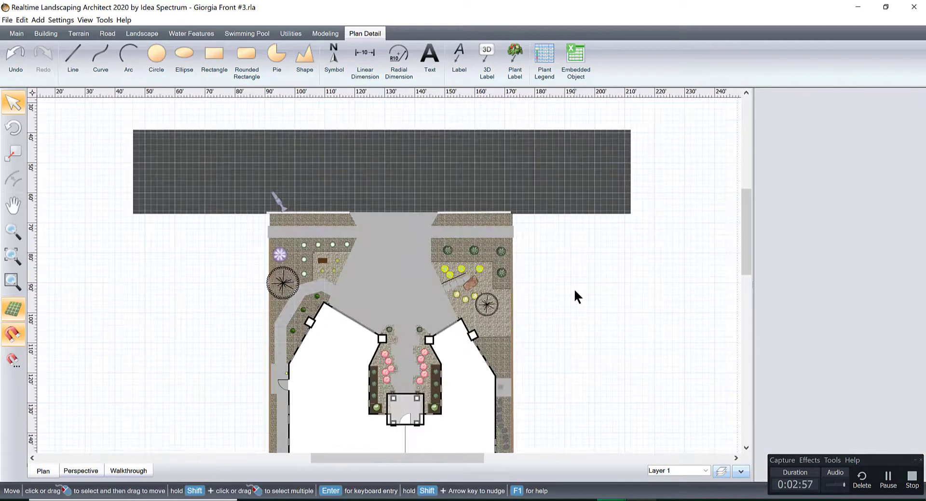
pyautogui.scroll(-2, 574, 288)
pyautogui.moveTo(512, 335); pyautogui.dragTo(509, 275, button='middle')
pyautogui.scroll(2, 473, 332)
pyautogui.scroll(8, 466, 234)
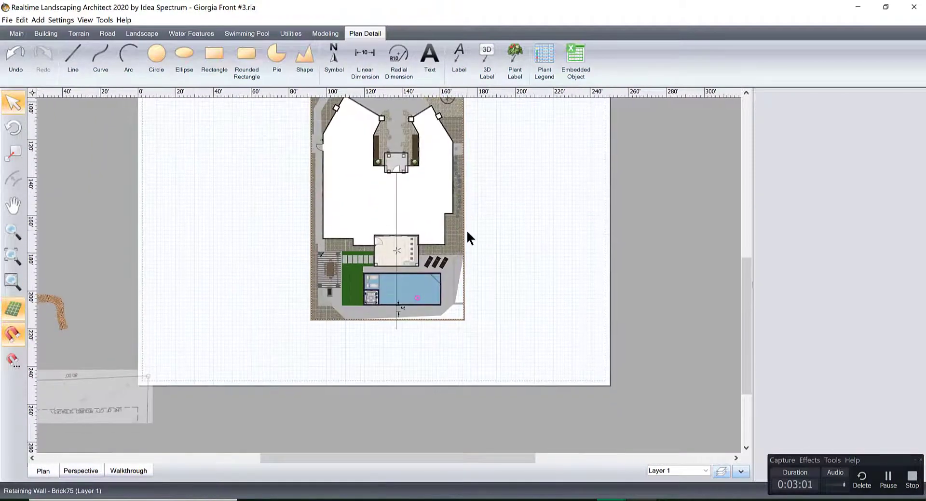
pyautogui.scroll(-4, 475, 235)
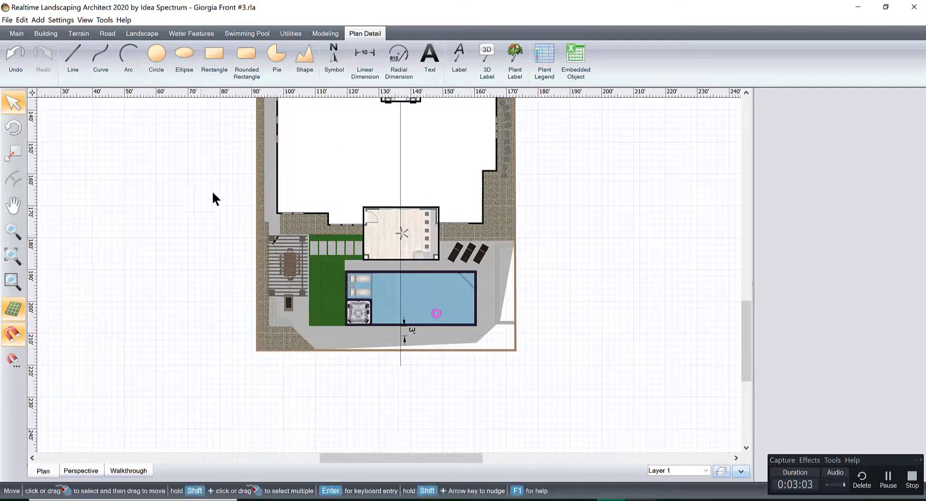
pyautogui.moveTo(223, 199); pyautogui.dragTo(557, 375)
pyautogui.press('Delete')
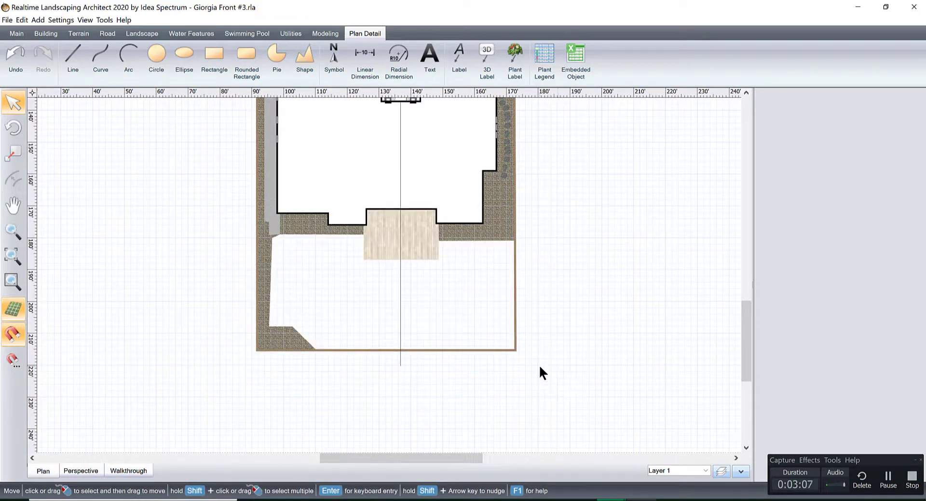
# Step: Examine the front of the plan from the entry walkway to the road, including the driveway, sidewalk and planting beds
pyautogui.moveTo(469, 239); pyautogui.dragTo(492, 338, button='middle')
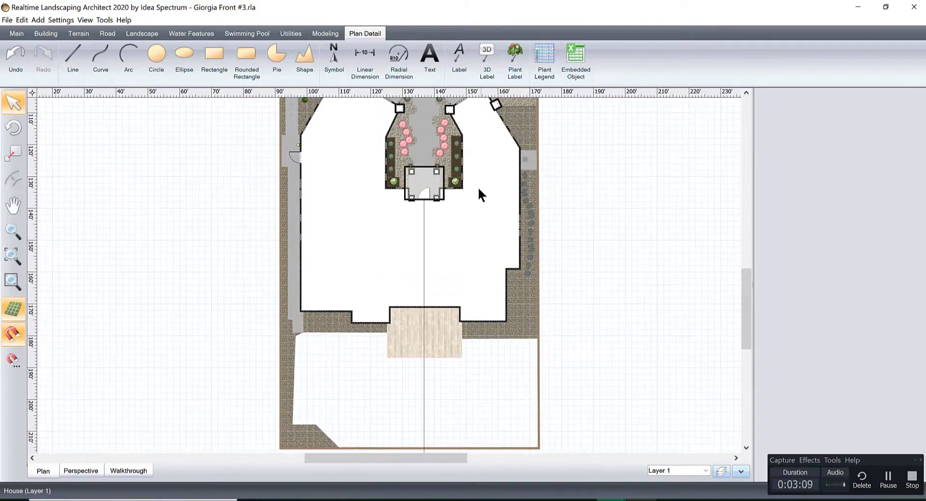
pyautogui.moveTo(478, 186); pyautogui.dragTo(470, 355, button='middle')
pyautogui.scroll(1, 472, 267)
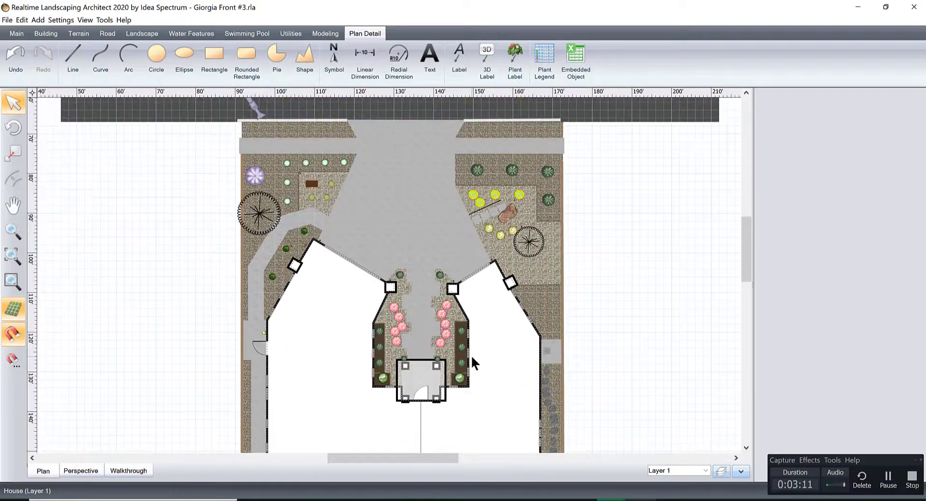
pyautogui.scroll(-1, 463, 305)
pyautogui.moveTo(443, 231); pyautogui.dragTo(441, 307, button='middle')
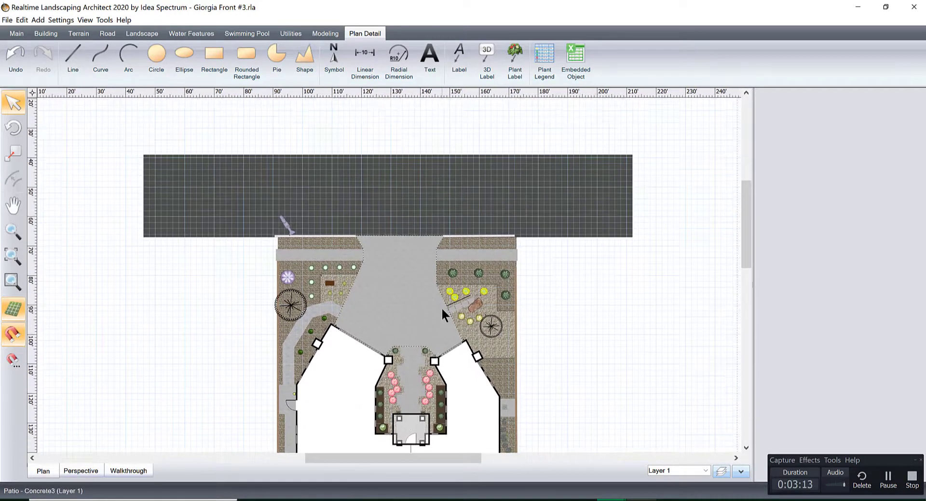
pyautogui.scroll(-1, 441, 307)
pyautogui.scroll(1, 438, 276)
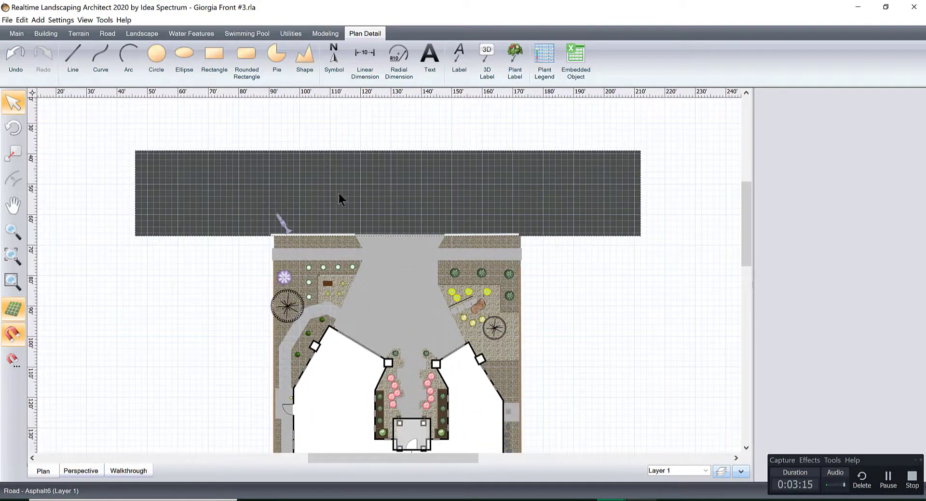
pyautogui.scroll(2, 375, 228)
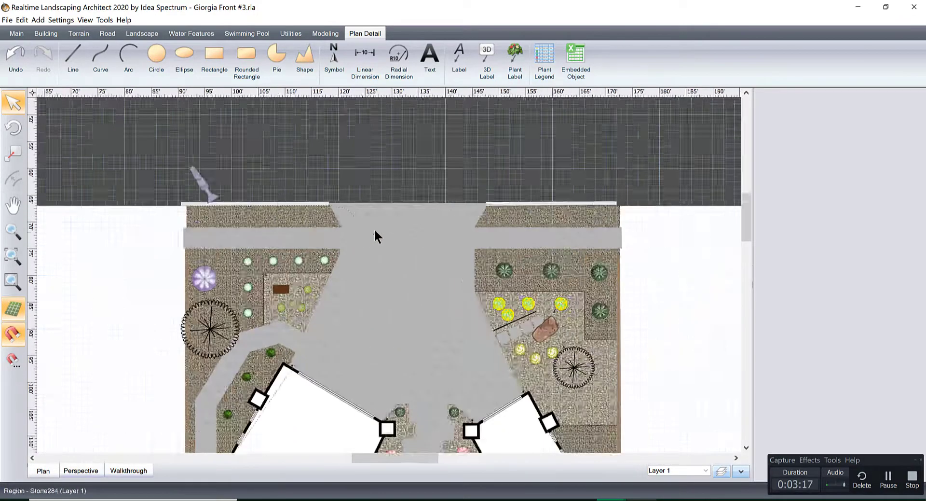
pyautogui.moveTo(403, 220); pyautogui.dragTo(385, 304, button='middle')
pyautogui.scroll(1, 414, 309)
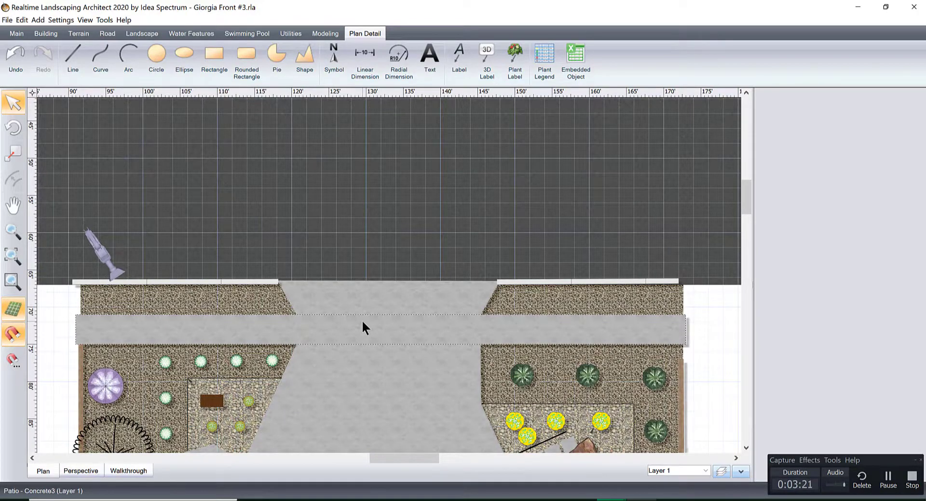
pyautogui.moveTo(362, 327); pyautogui.dragTo(375, 257, button='middle')
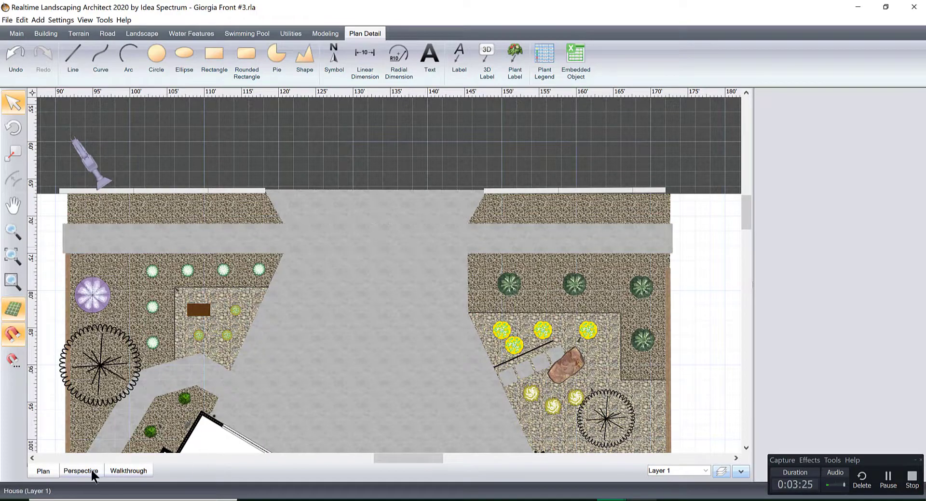
# Step: Examine how the house lot and road sit within the full plan sheet
pyautogui.scroll(-5, 429, 279)
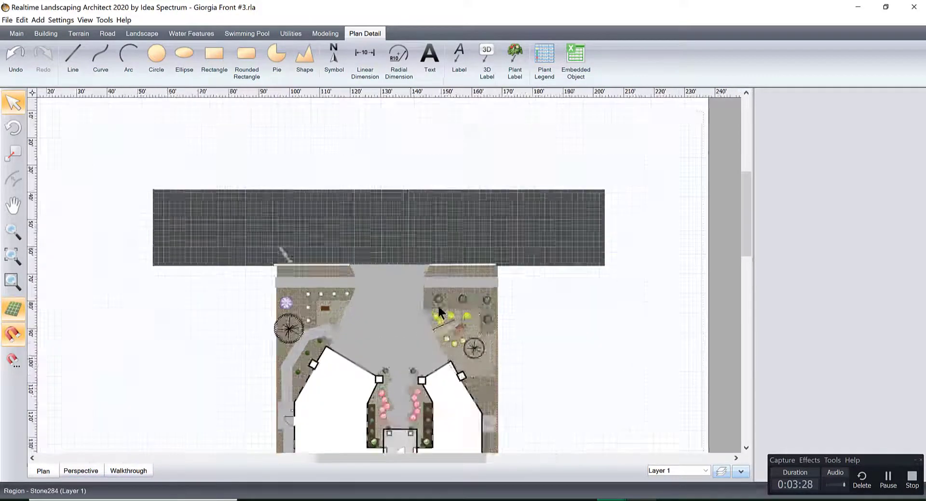
pyautogui.scroll(2, 438, 307)
pyautogui.moveTo(437, 321); pyautogui.dragTo(432, 242, button='middle')
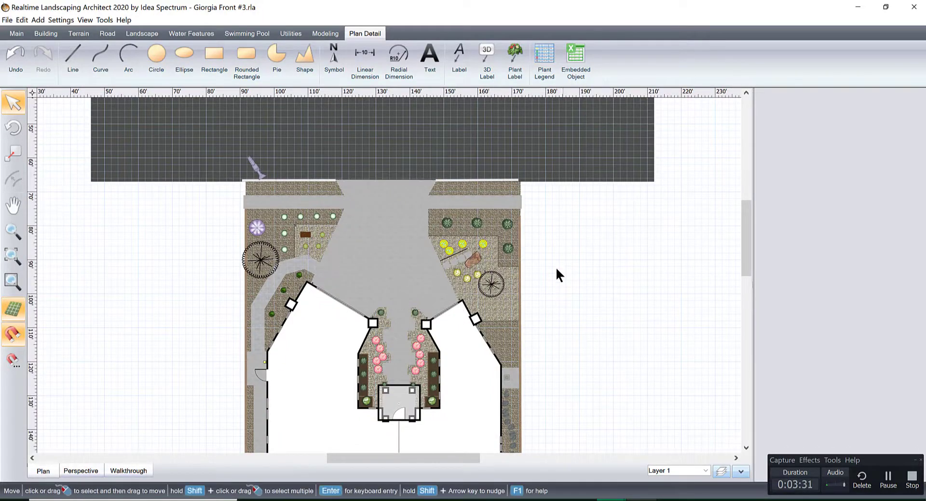
pyautogui.scroll(-4, 464, 268)
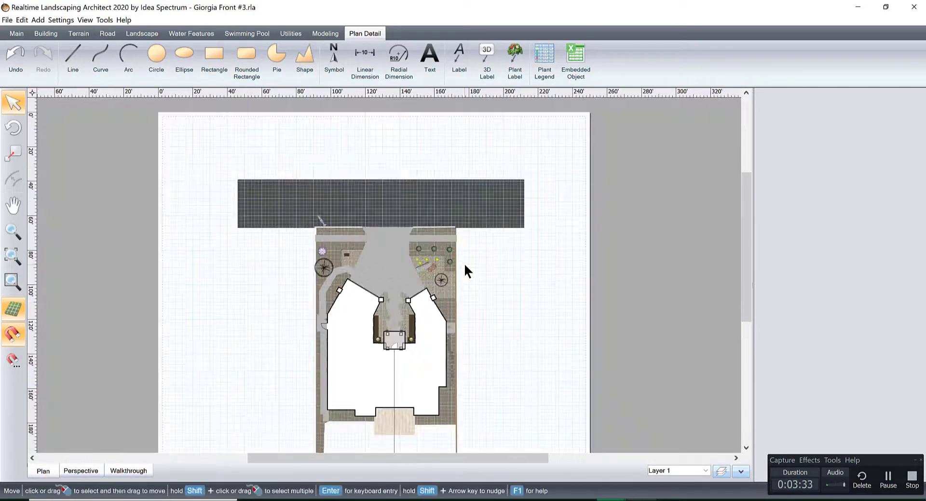
pyautogui.scroll(2, 464, 264)
pyautogui.moveTo(467, 262); pyautogui.dragTo(468, 300, button='middle')
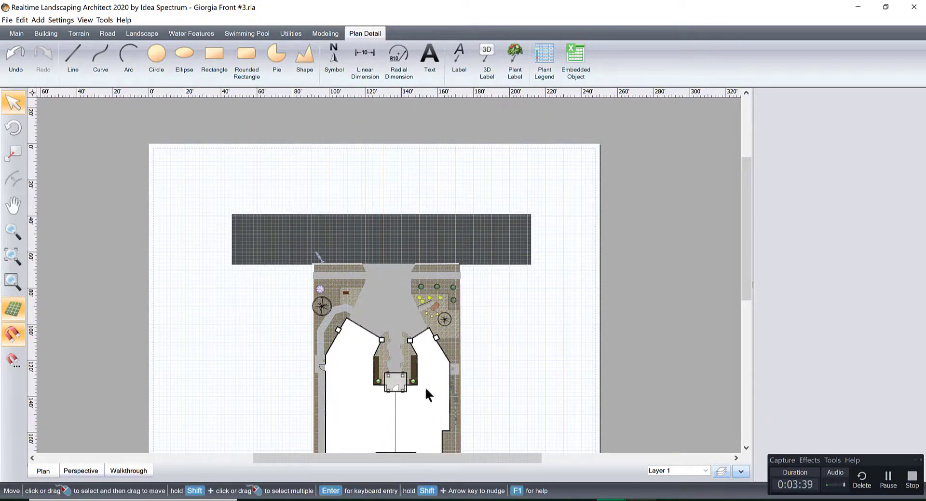
# Step: Add the text "24x36" to the empty area above the road and enlarge it to a height of 35'-3"
pyautogui.click(438, 50)
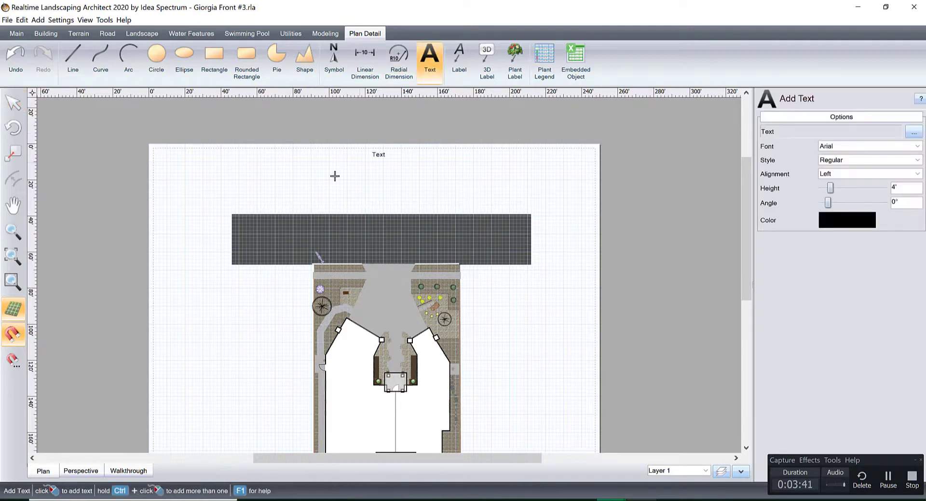
pyautogui.click(335, 174)
pyautogui.write('24x36')
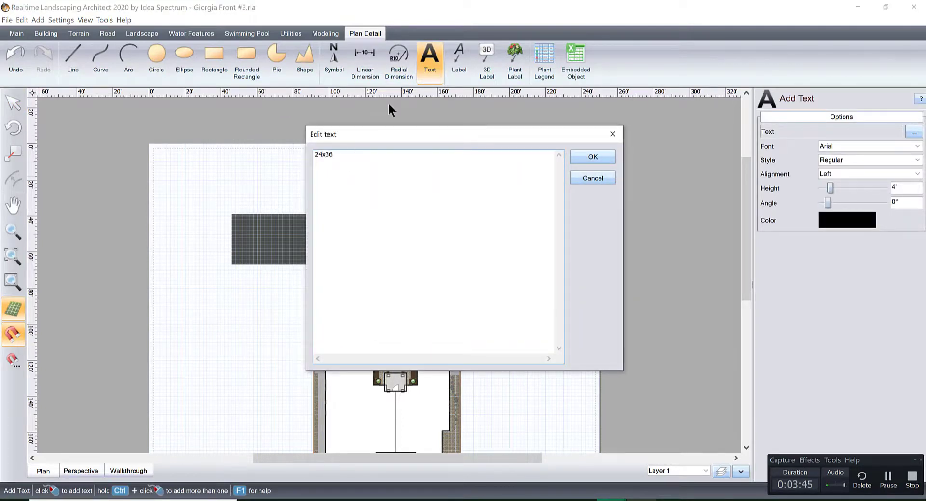
pyautogui.click(577, 157)
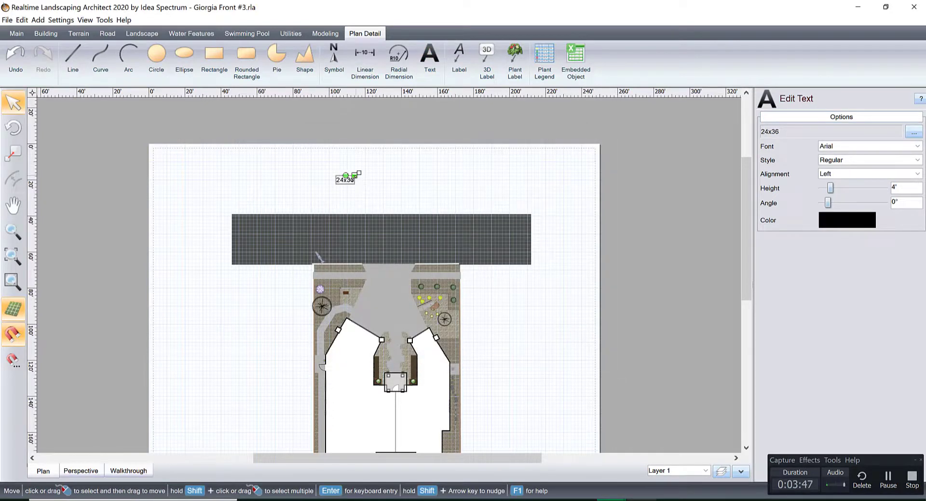
pyautogui.moveTo(356, 173); pyautogui.dragTo(413, 182)
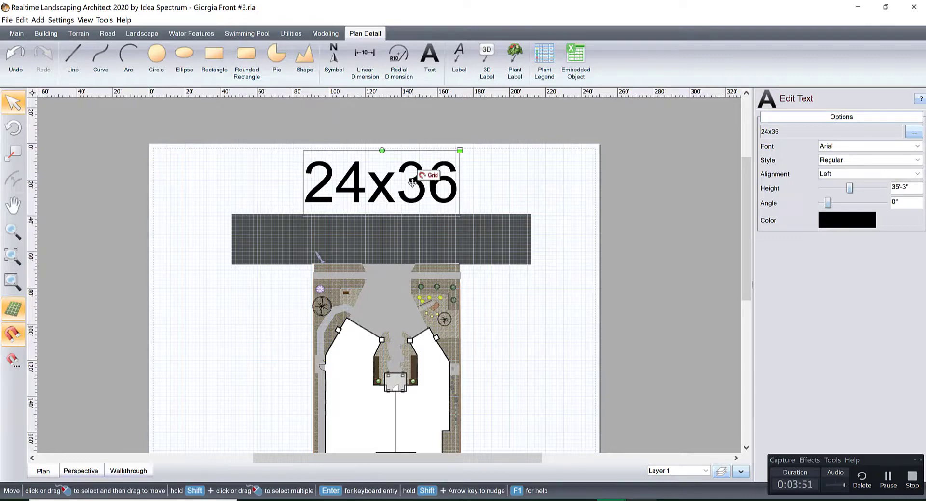
# Step: Delete the large sheet-size text above the road
pyautogui.scroll(3, 412, 181)
pyautogui.moveTo(412, 181); pyautogui.dragTo(408, 286, button='middle')
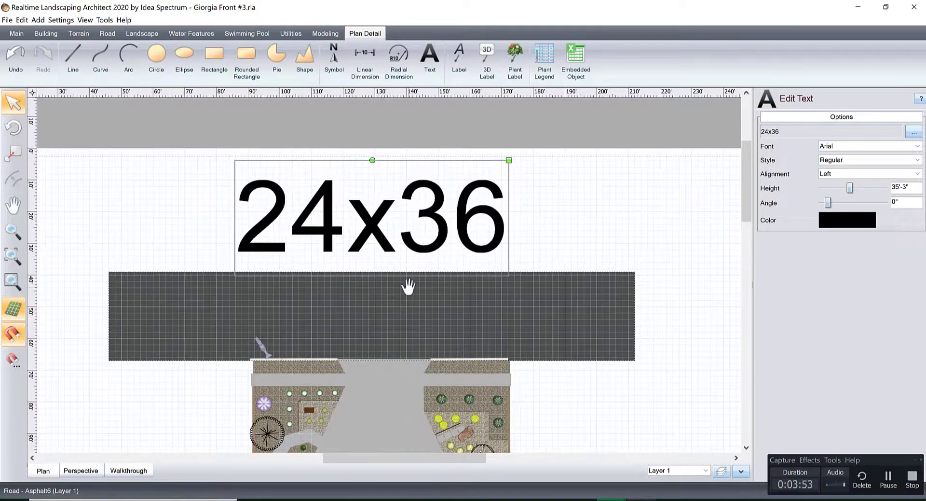
pyautogui.press('Delete')
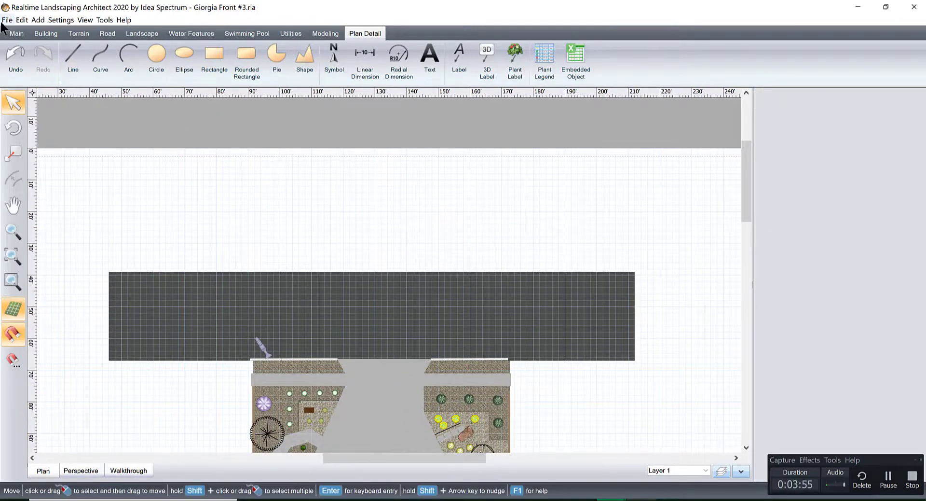
# Step: Set the plan's page drawing size to Arch D (24 x 36 in.) and apply the page setup
pyautogui.scroll(-3, 365, 322)
pyautogui.moveTo(364, 319); pyautogui.dragTo(364, 219, button='middle')
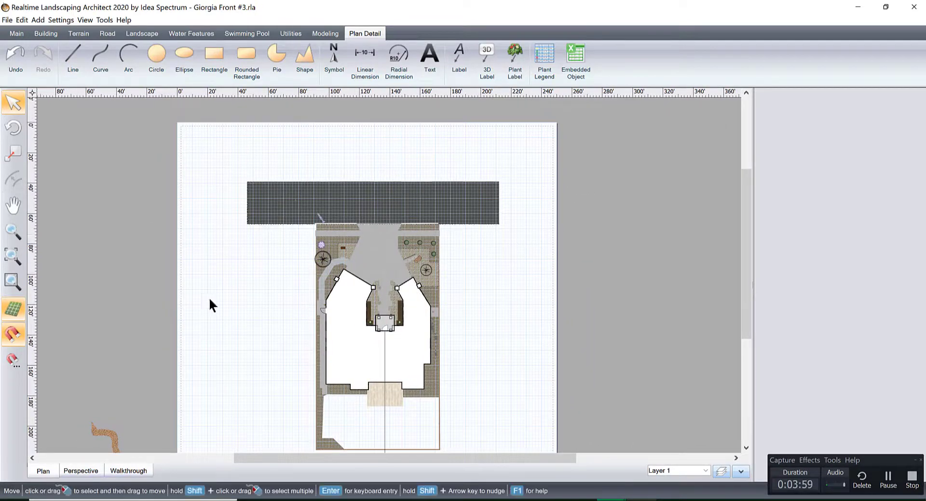
pyautogui.click(7, 21)
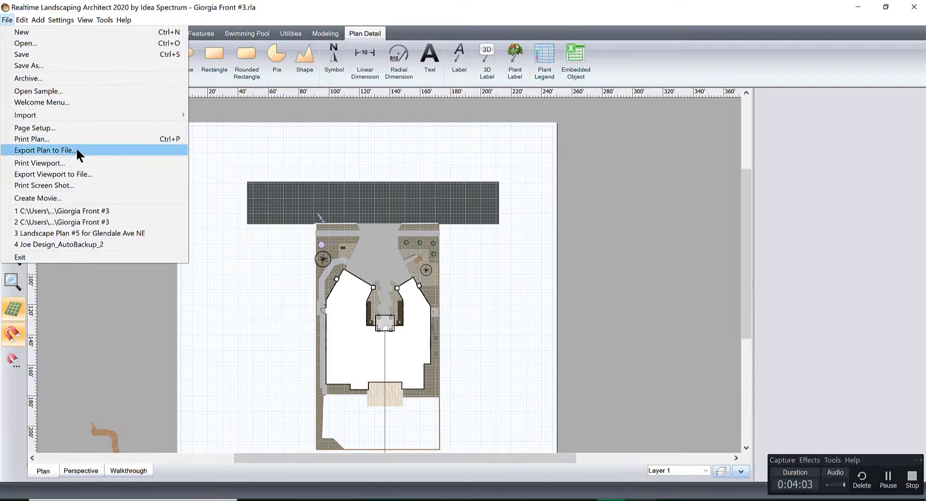
pyautogui.click(48, 128)
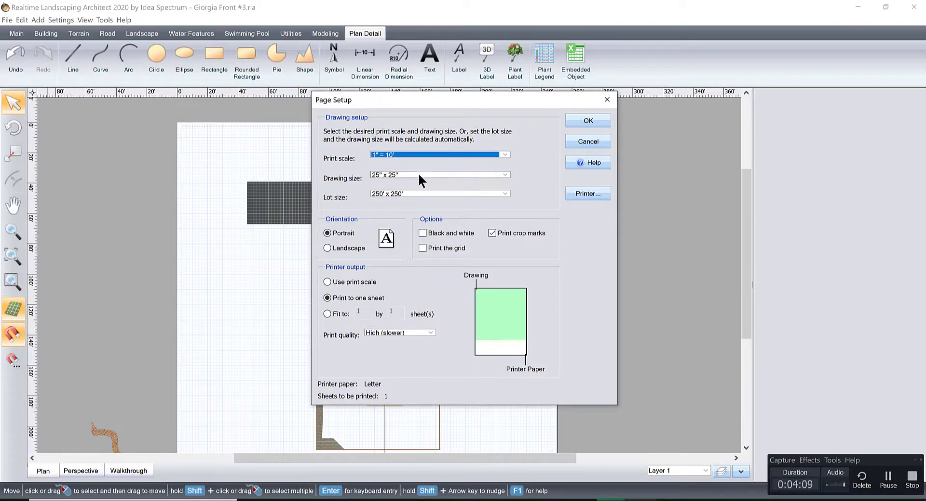
pyautogui.click(505, 174)
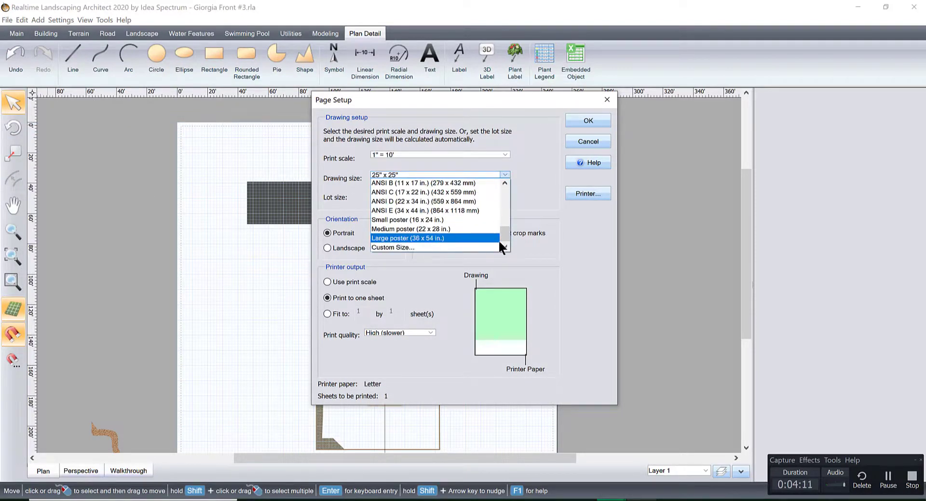
pyautogui.moveTo(505, 231); pyautogui.dragTo(504, 195)
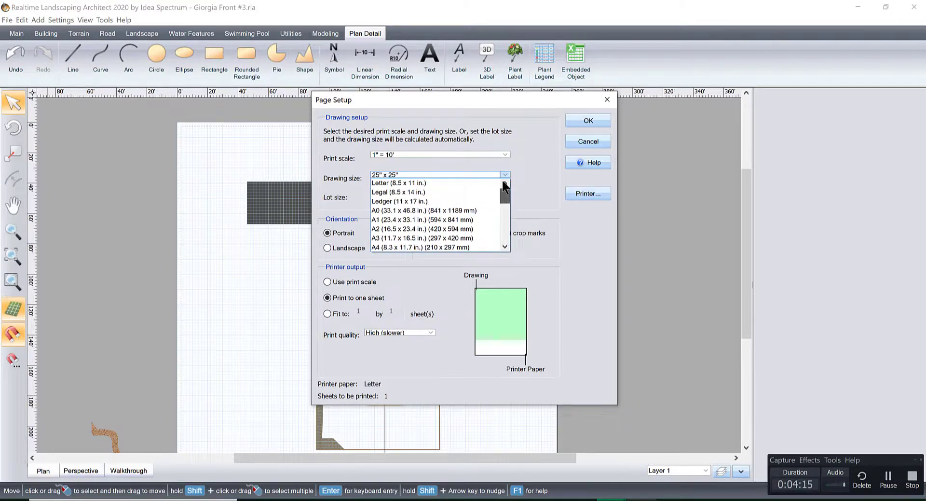
pyautogui.click(504, 245)
pyautogui.click(504, 245)
pyautogui.click(504, 245)
pyautogui.click(503, 245)
pyautogui.click(504, 245)
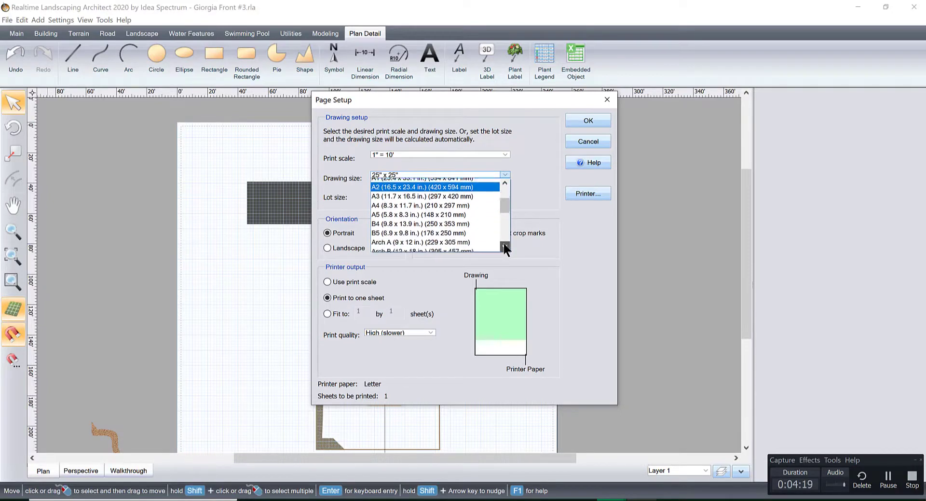
pyautogui.click(504, 245)
pyautogui.click(504, 245)
pyautogui.click(504, 245)
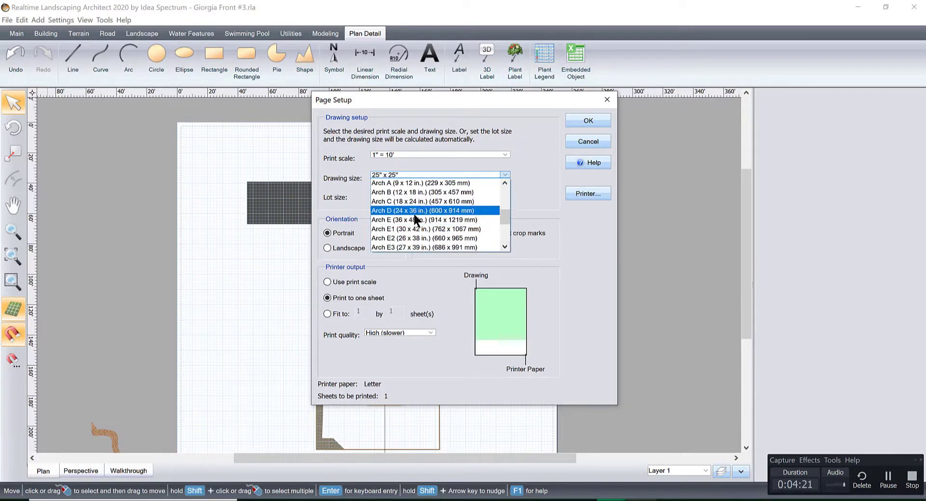
pyautogui.click(414, 212)
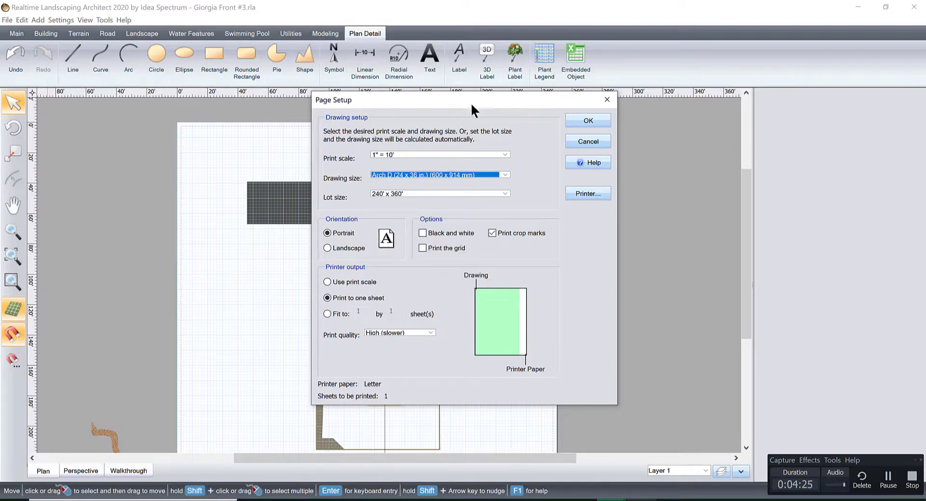
pyautogui.moveTo(471, 104); pyautogui.dragTo(706, 114)
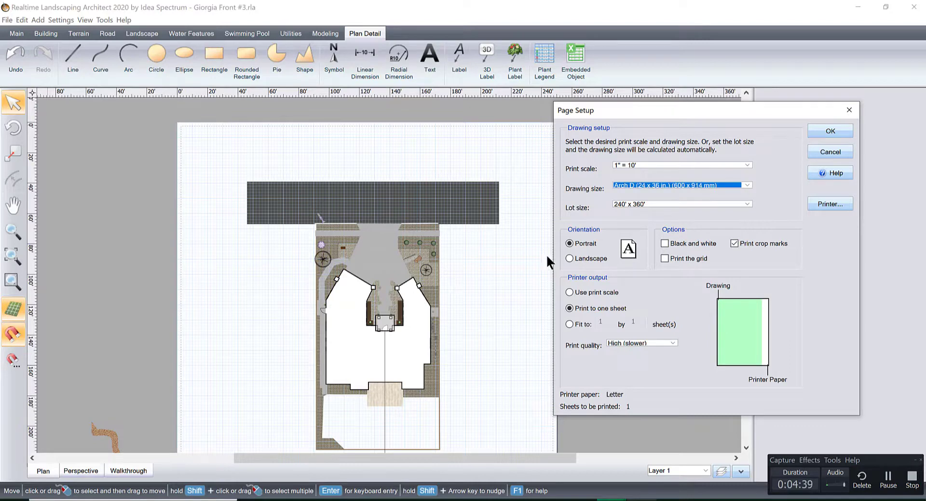
pyautogui.moveTo(749, 110); pyautogui.dragTo(709, 110)
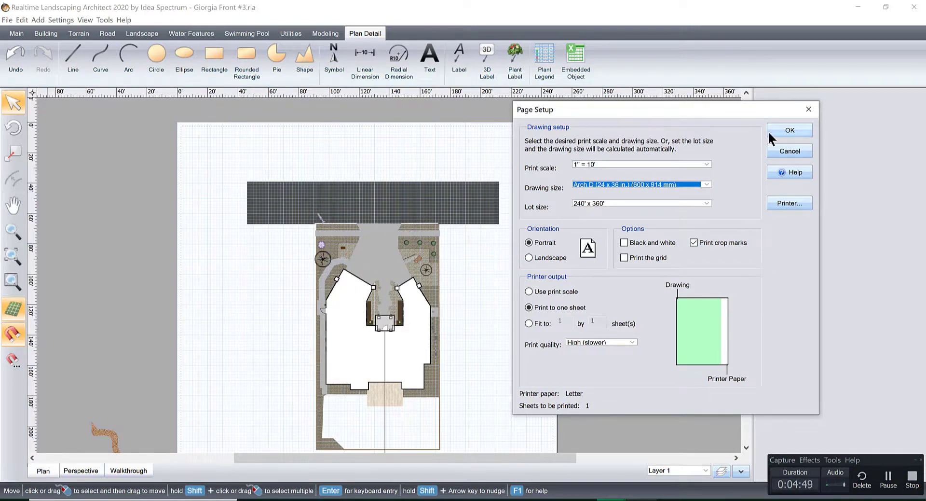
pyautogui.click(781, 133)
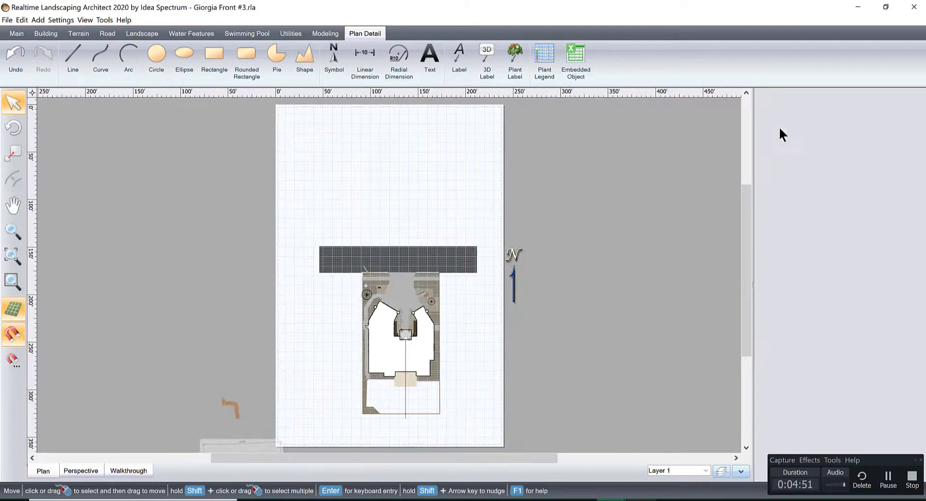
# Step: Delete the reference picture overlay and the stray path lying outside the plan sheet
pyautogui.scroll(-3, 426, 280)
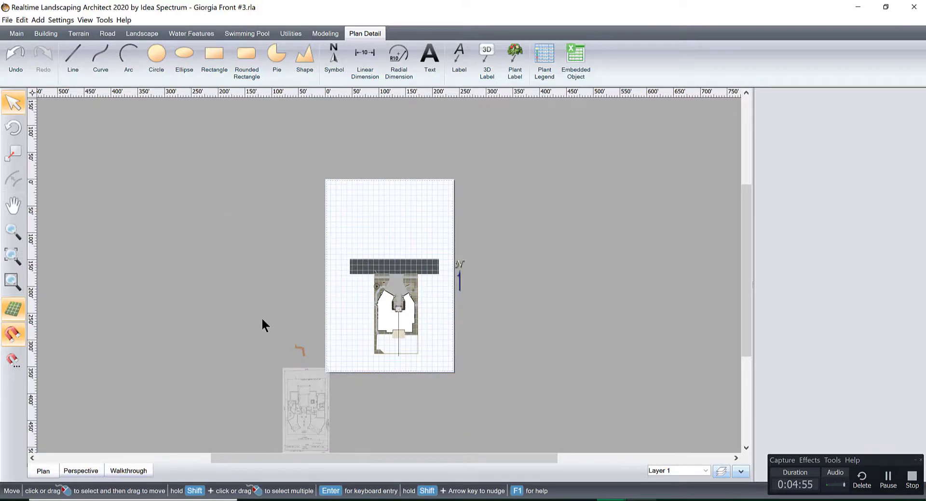
pyautogui.moveTo(317, 386); pyautogui.dragTo(269, 381)
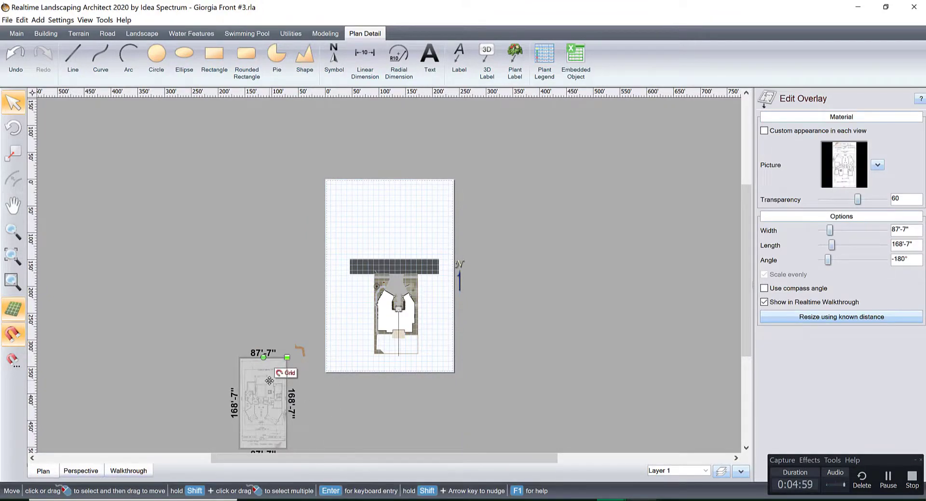
pyautogui.press('Delete')
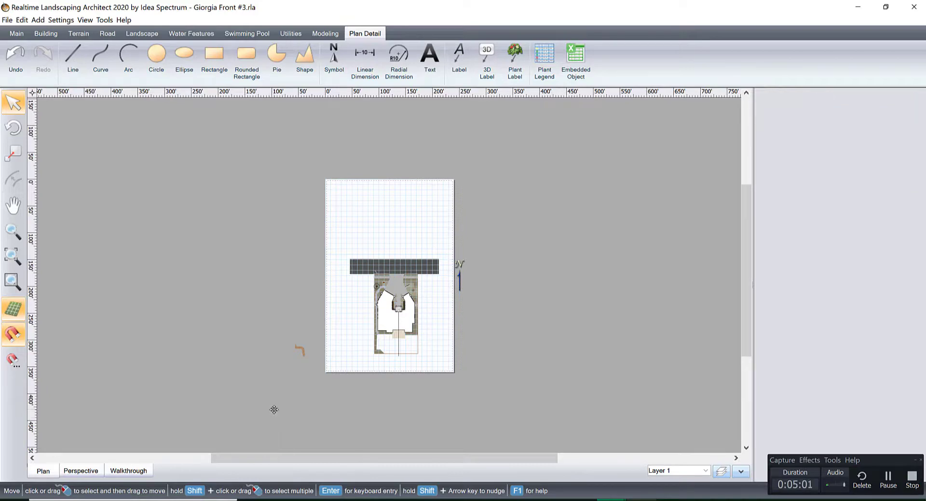
pyautogui.moveTo(249, 306); pyautogui.dragTo(318, 392)
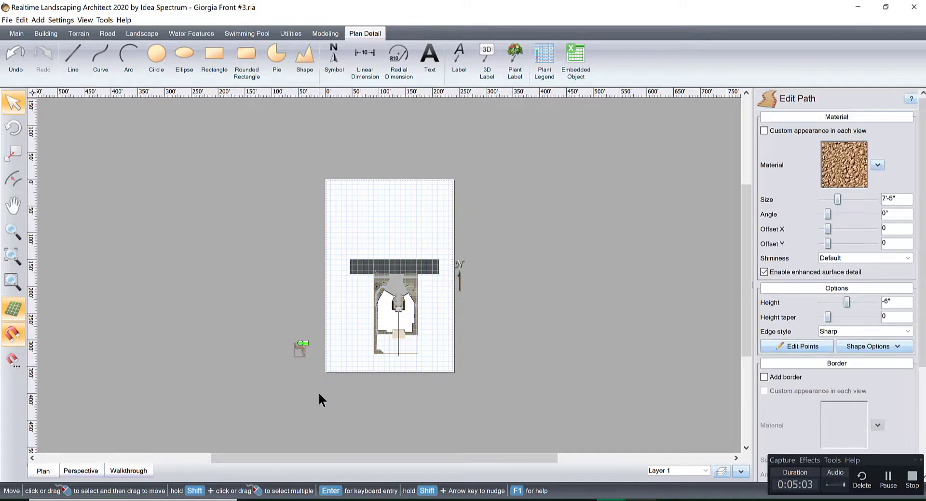
pyautogui.press('Delete')
# Step: Move the compass a little farther away from the sheet's edge, then deselect it
pyautogui.click(457, 277)
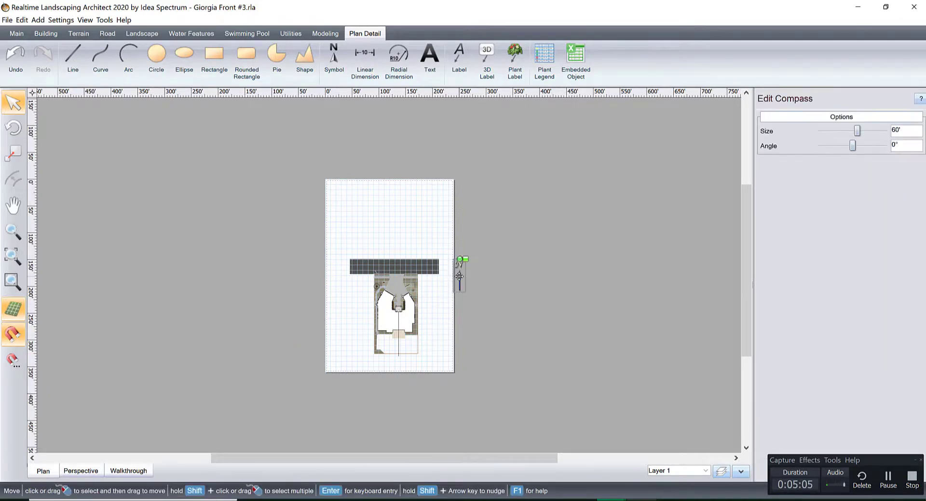
pyautogui.moveTo(457, 277)
pyautogui.mouseDown()
pyautogui.moveTo(492, 286)
pyautogui.moveTo(460, 281)
pyautogui.mouseUp()
pyautogui.click(496, 290)
pyautogui.scroll(2, 497, 290)
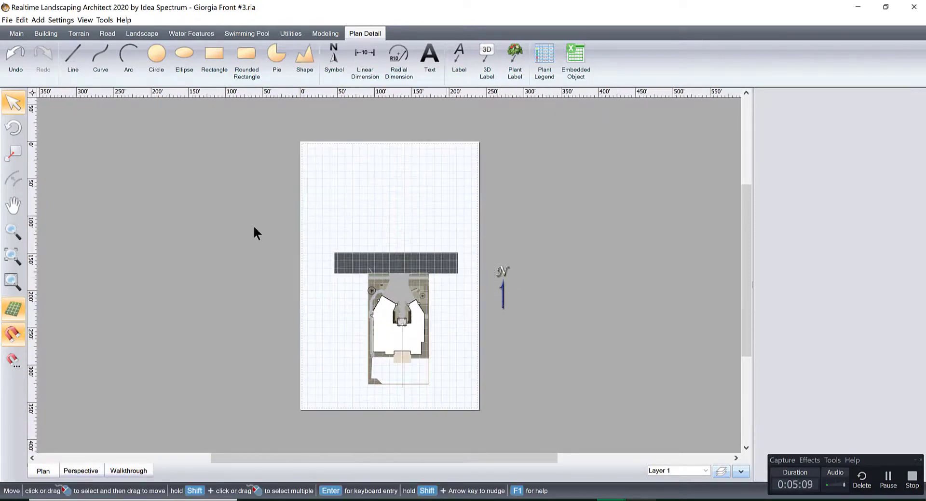
# Step: Select the whole design, then set the page's print scale to 1/4" = 1' and drawing size to Arch D (24 x 36 in.)
pyautogui.moveTo(257, 128); pyautogui.dragTo(580, 423)
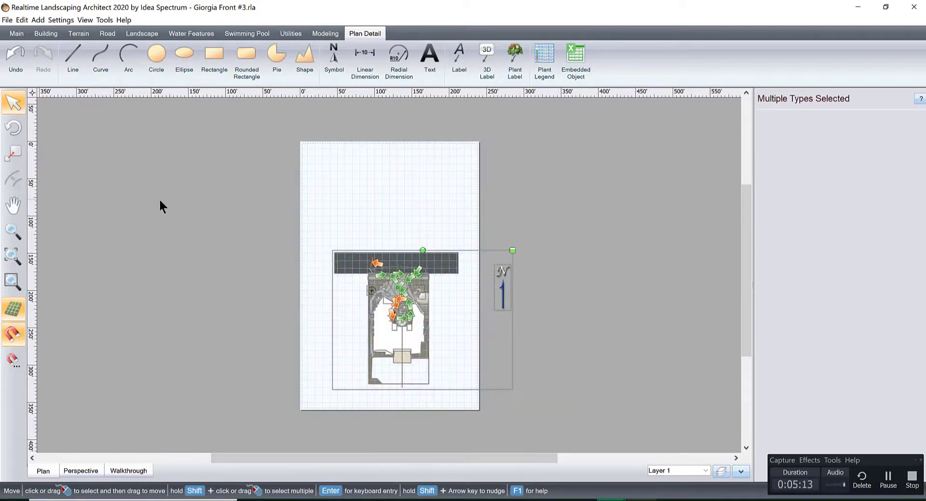
pyautogui.click(9, 20)
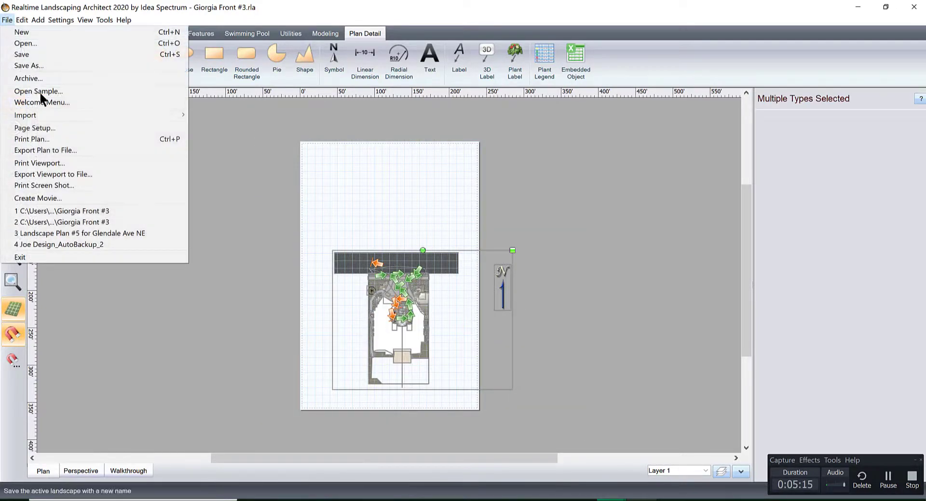
pyautogui.click(65, 129)
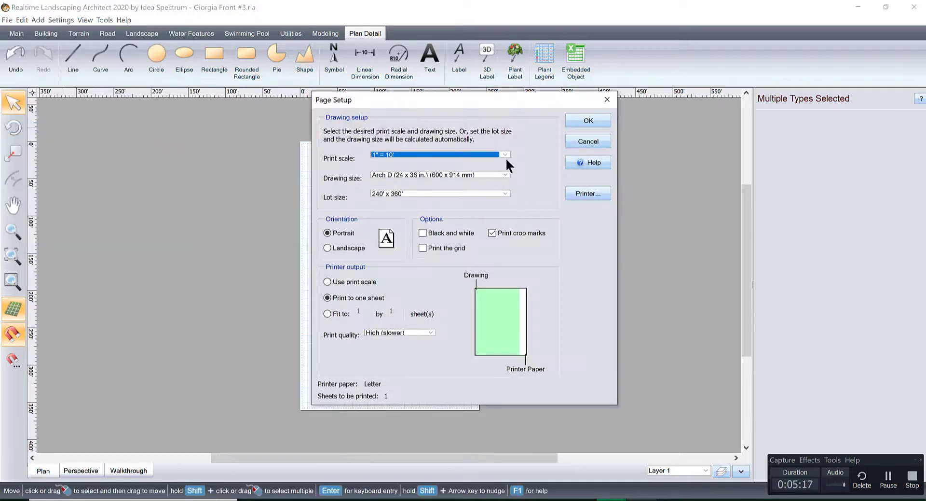
pyautogui.click(504, 154)
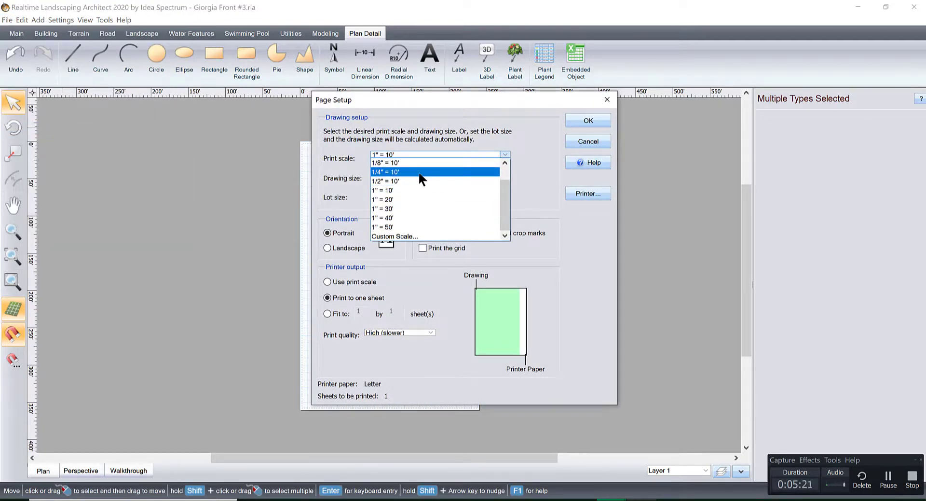
pyautogui.moveTo(503, 195); pyautogui.dragTo(502, 182)
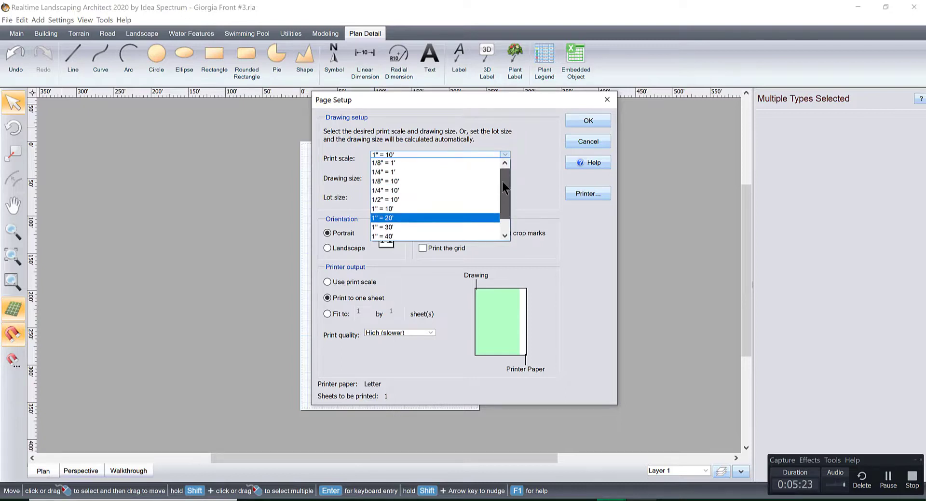
pyautogui.click(385, 171)
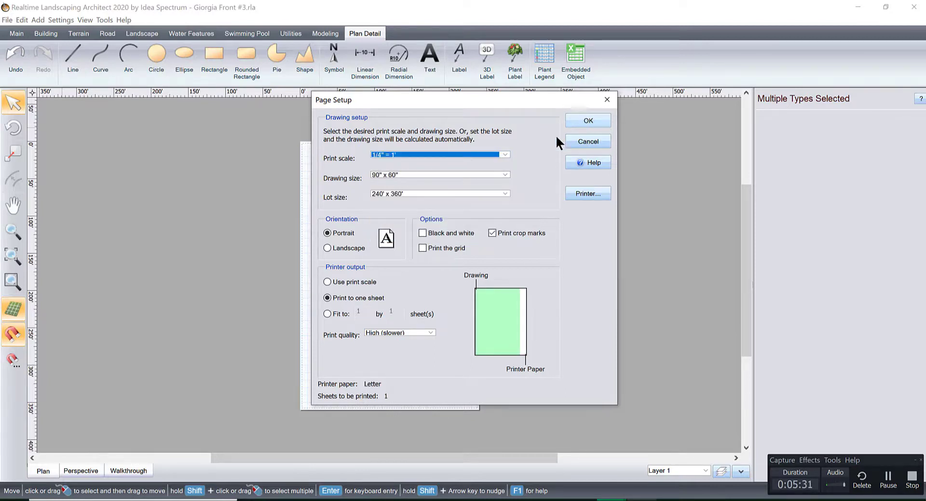
pyautogui.click(503, 175)
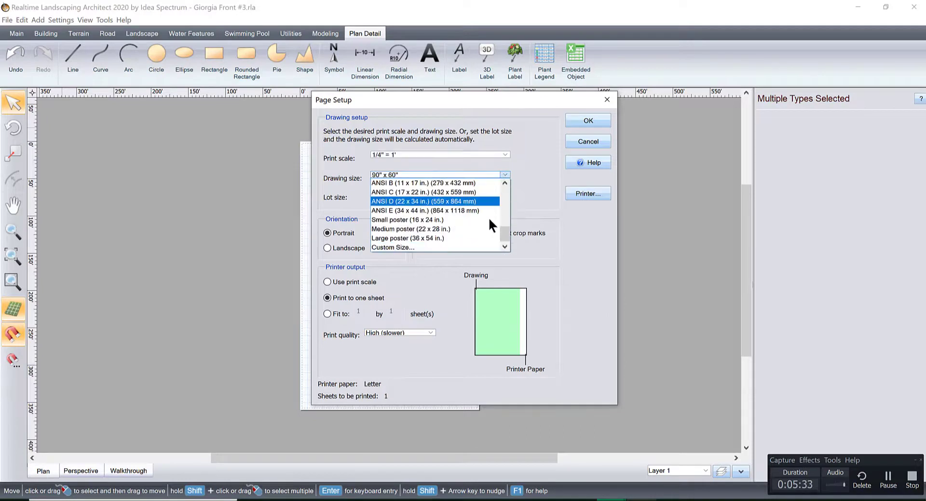
pyautogui.scroll(3, 504, 227)
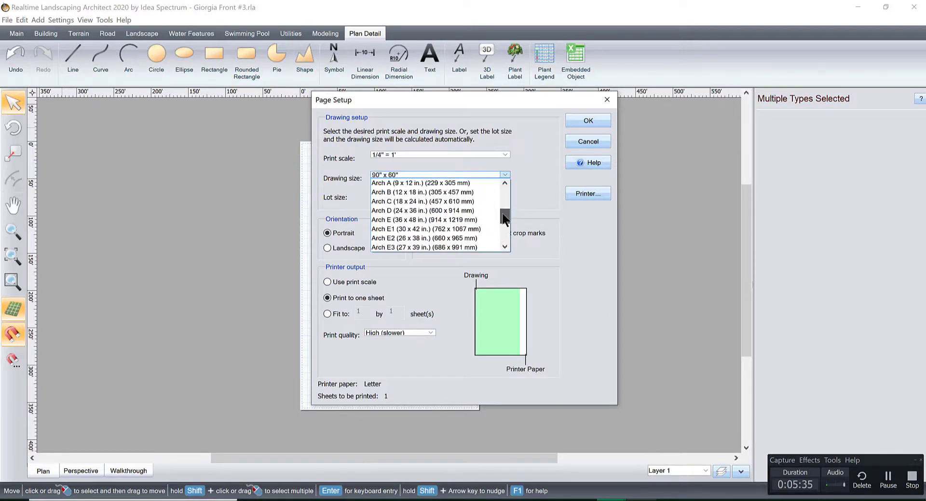
pyautogui.click(424, 210)
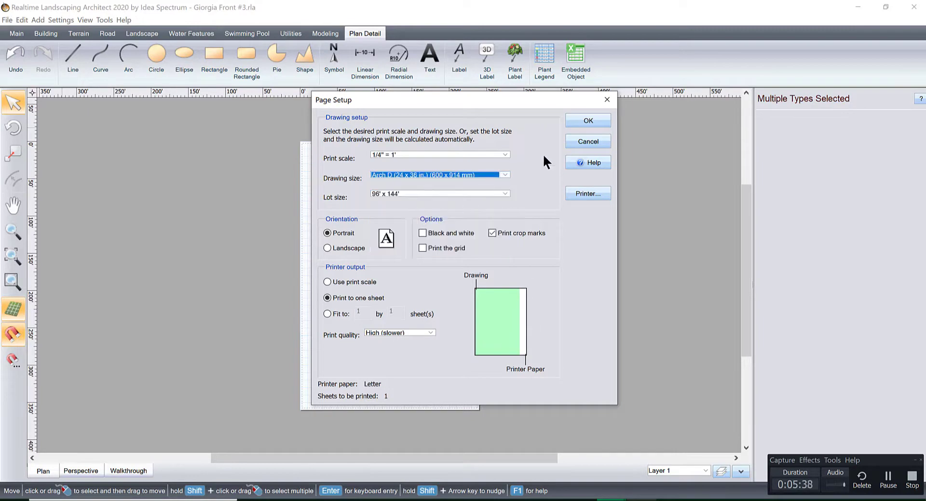
pyautogui.click(577, 121)
# Step: Move the entire selected design onto the resized sheet so the house and front yard lie within its width, then deselect it
pyautogui.scroll(-5, 542, 253)
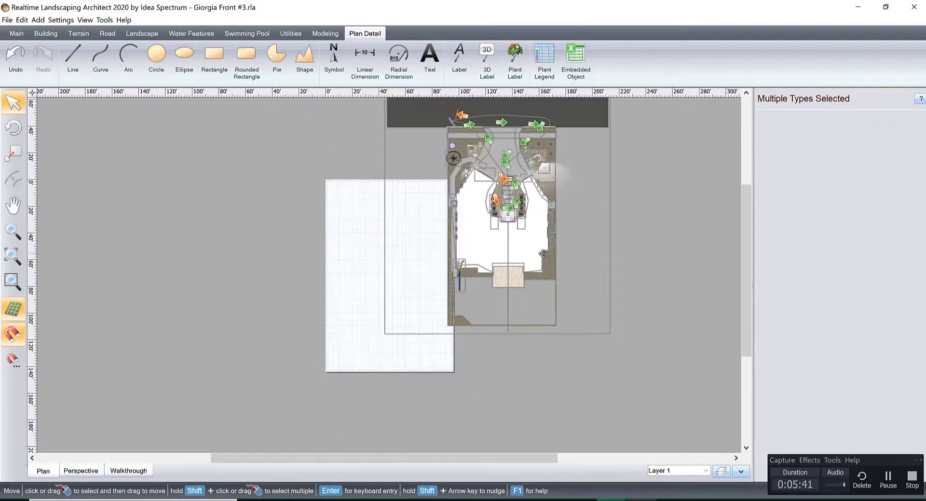
pyautogui.moveTo(475, 166)
pyautogui.mouseDown()
pyautogui.moveTo(393, 227)
pyautogui.moveTo(401, 213)
pyautogui.moveTo(399, 225)
pyautogui.mouseUp()
pyautogui.scroll(2, 480, 265)
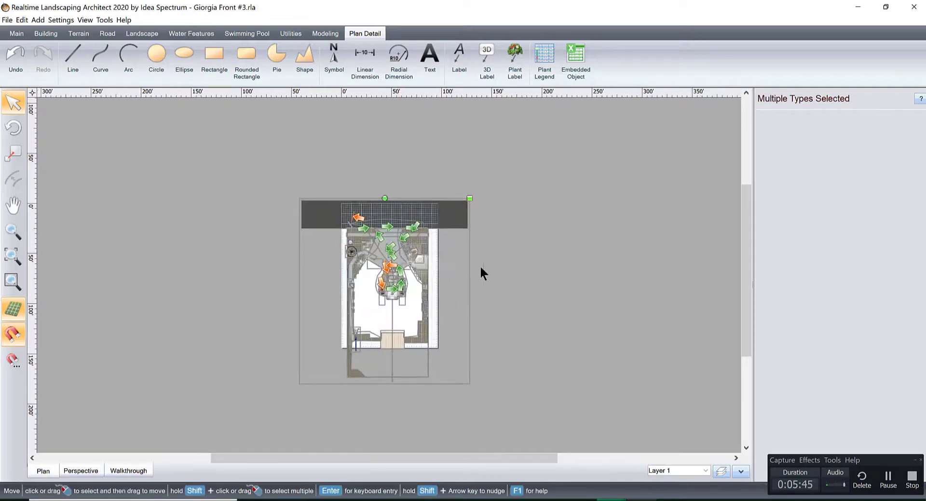
pyautogui.scroll(3, 510, 261)
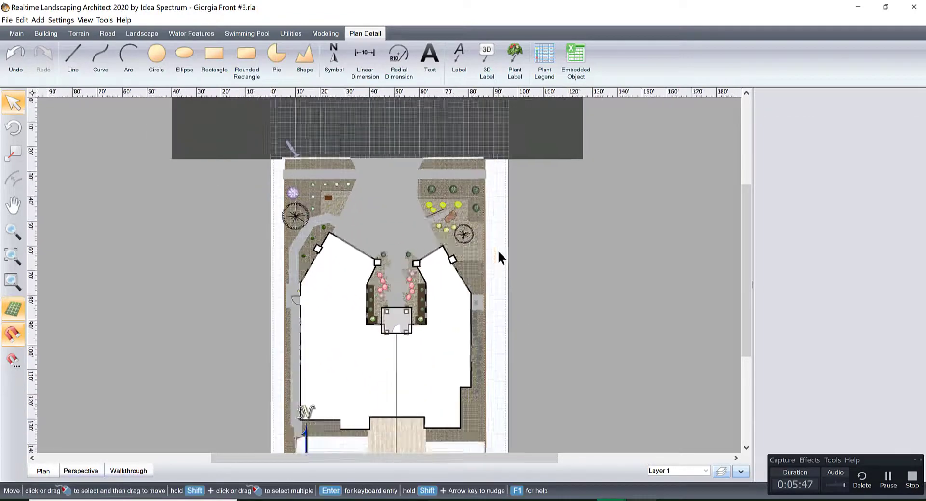
pyautogui.scroll(-1, 497, 249)
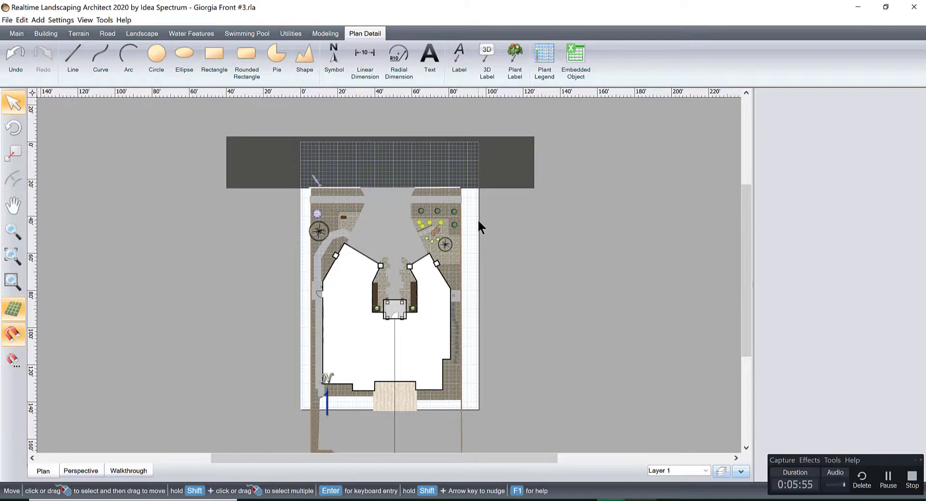
# Step: Set the page orientation to Landscape and the print scale to 1/8" = 10' in the page setup
pyautogui.click(8, 20)
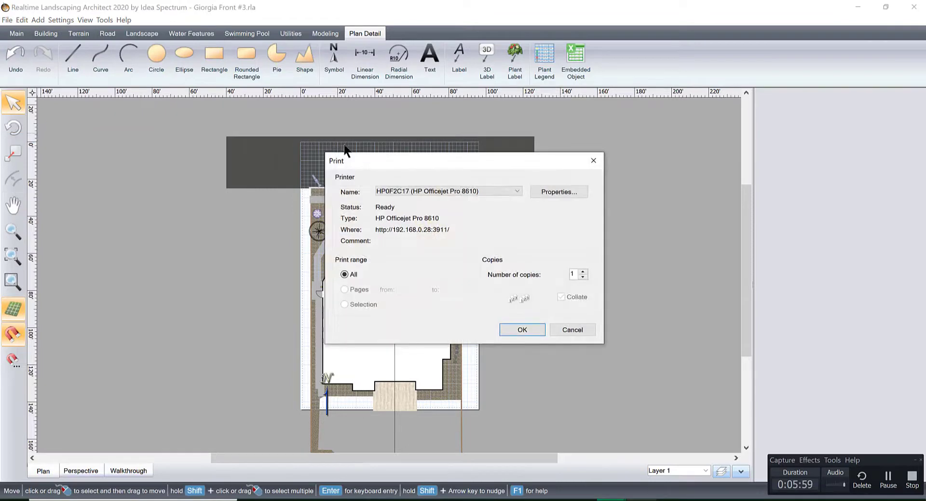
pyautogui.click(591, 161)
pyautogui.click(7, 20)
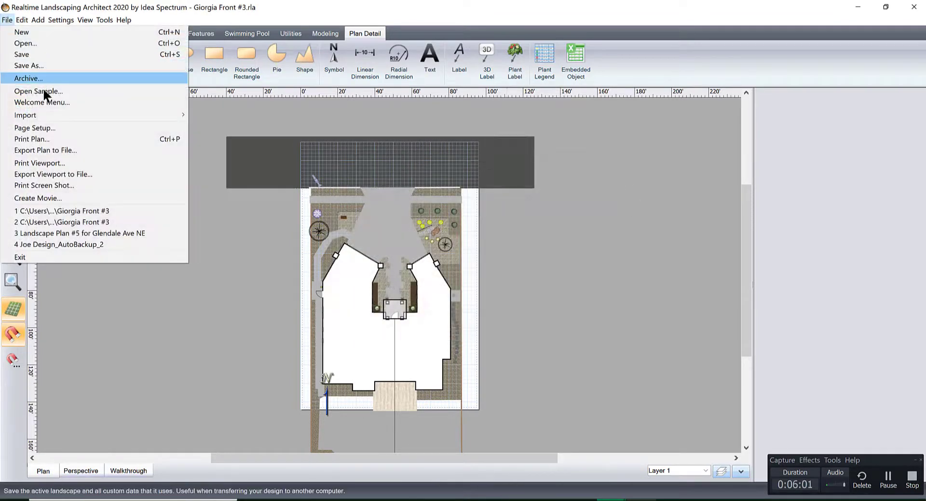
pyautogui.click(34, 128)
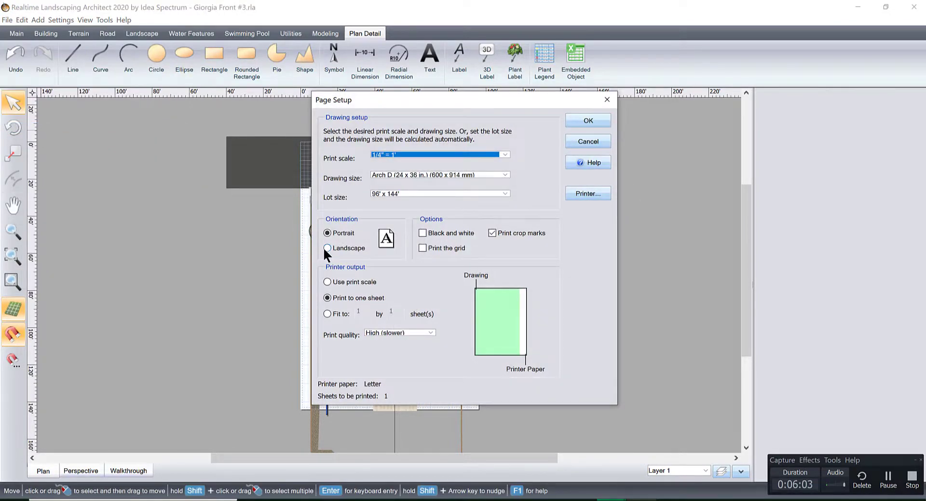
pyautogui.click(327, 248)
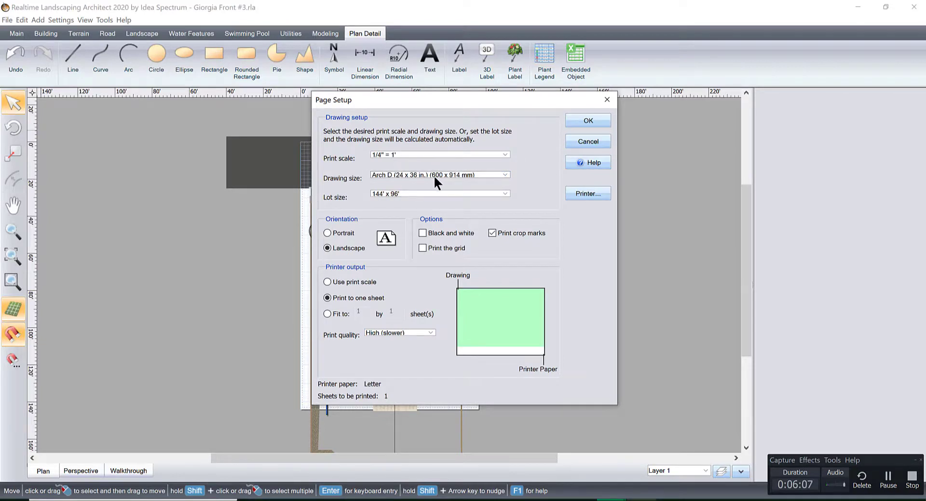
pyautogui.click(504, 154)
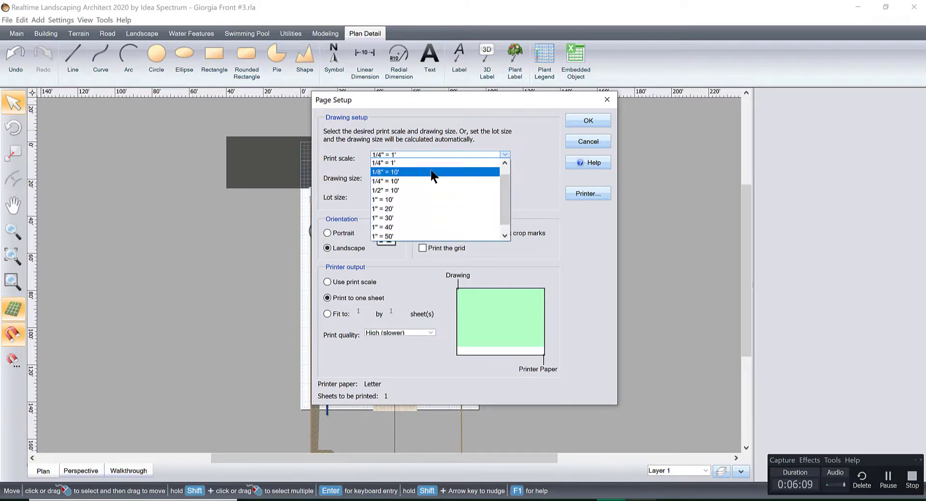
pyautogui.click(430, 169)
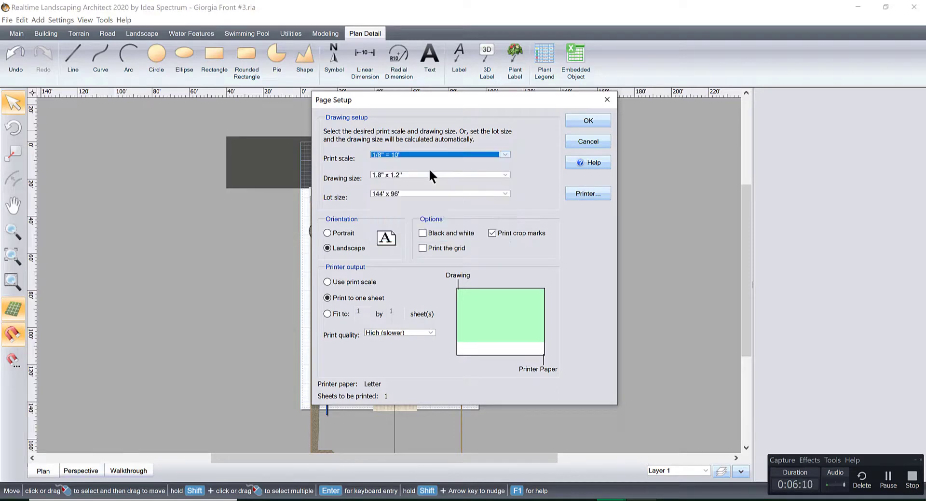
pyautogui.click(575, 122)
# Step: Select the whole design and move it down so the road lies across the landscape sheet's upper edge, then deselect it
pyautogui.scroll(-3, 374, 242)
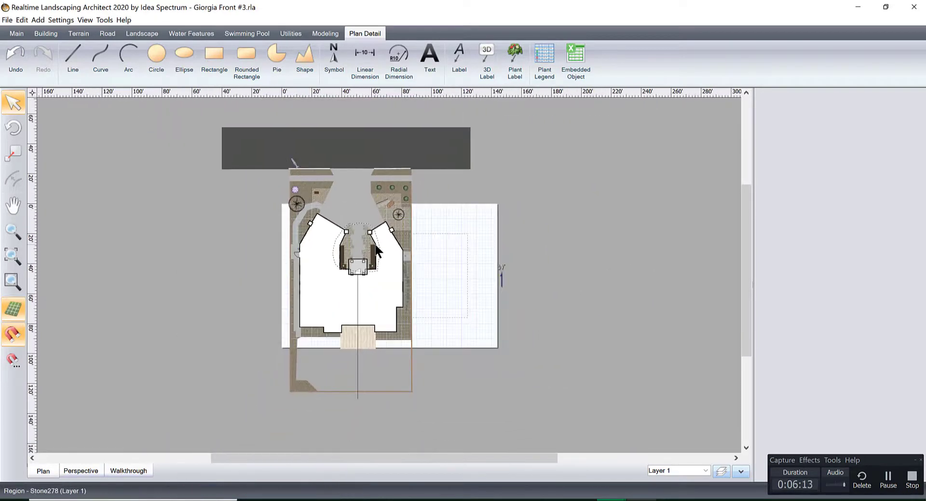
pyautogui.scroll(-1, 198, 195)
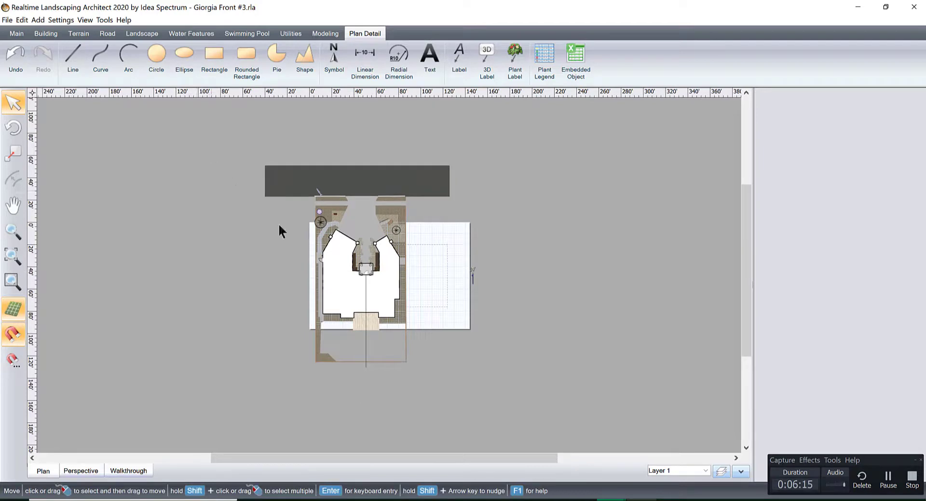
pyautogui.moveTo(211, 144); pyautogui.dragTo(542, 413)
pyautogui.scroll(3, 368, 198)
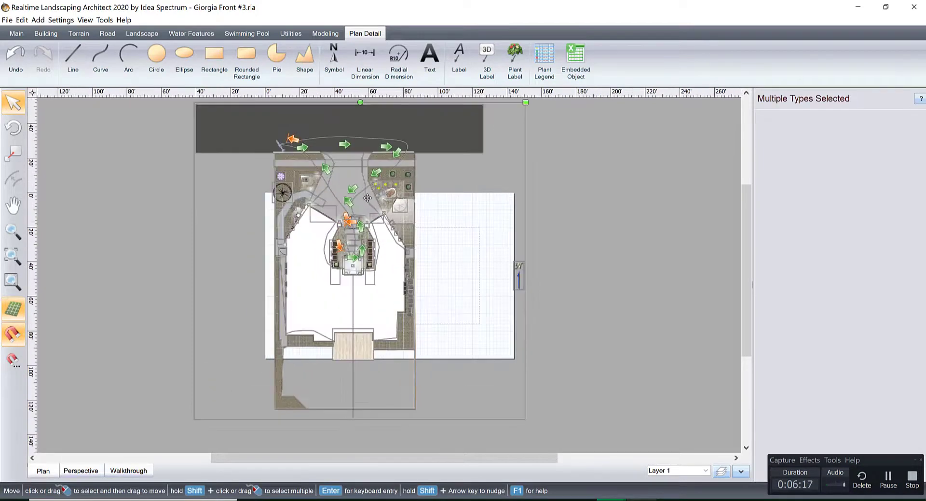
pyautogui.moveTo(368, 189); pyautogui.dragTo(366, 269)
pyautogui.scroll(2, 376, 317)
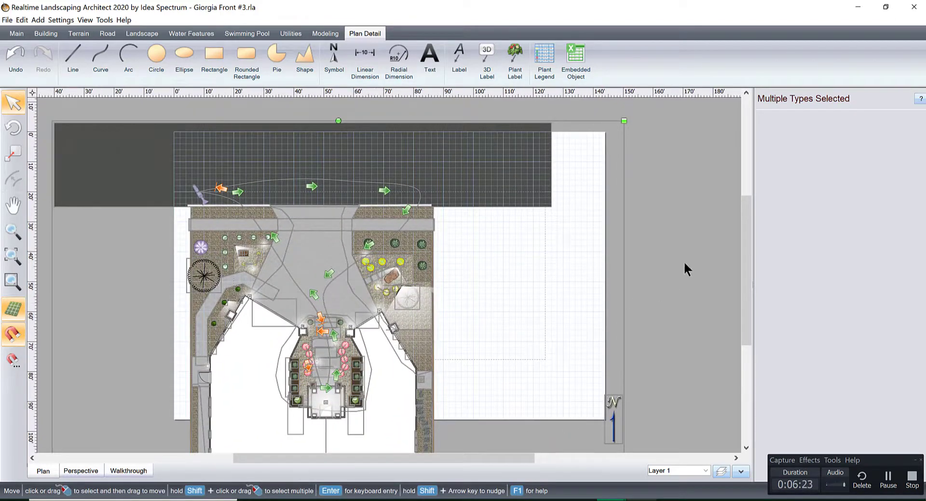
pyautogui.scroll(-1, 685, 260)
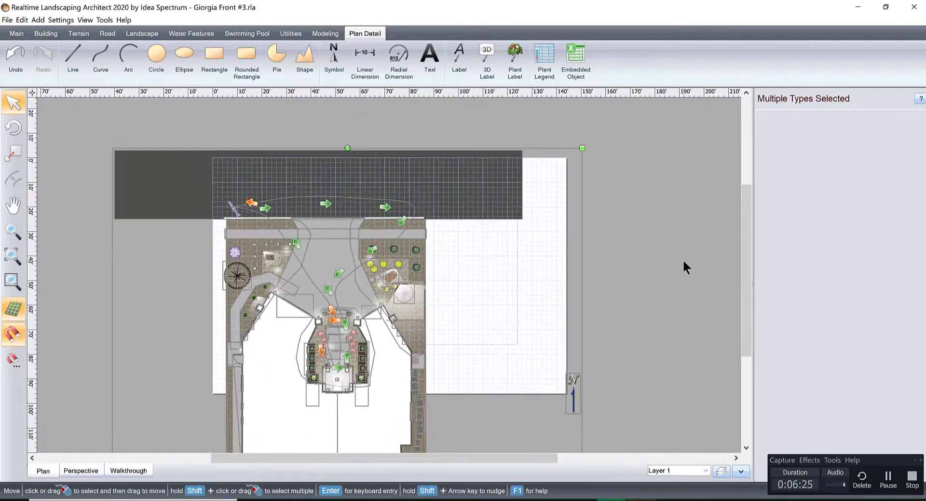
pyautogui.click(660, 268)
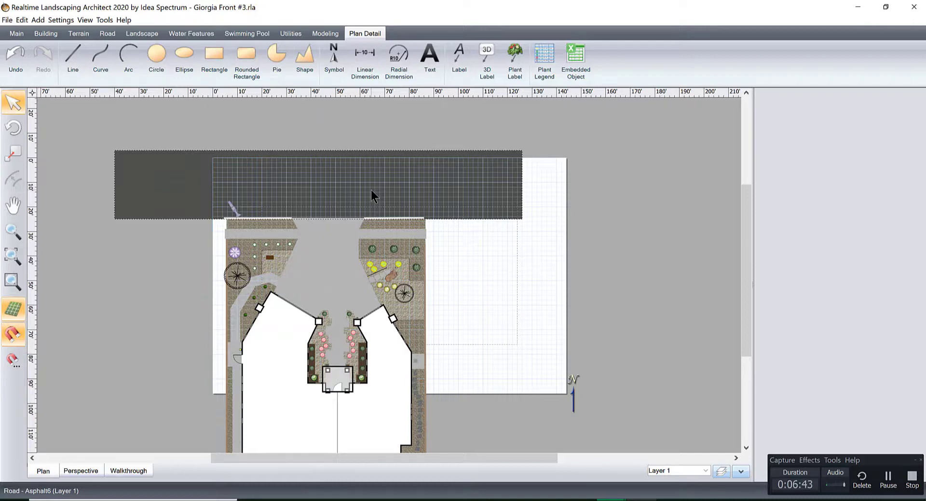
# Step: Select the whole design including the compass and shift it slightly upward on the sheet, then deselect it
pyautogui.moveTo(97, 122); pyautogui.dragTo(558, 389)
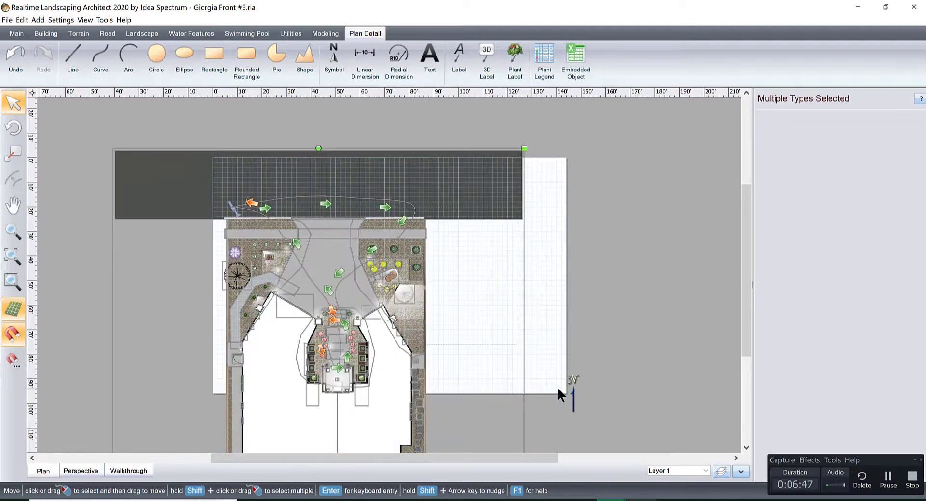
pyautogui.scroll(-2, 559, 390)
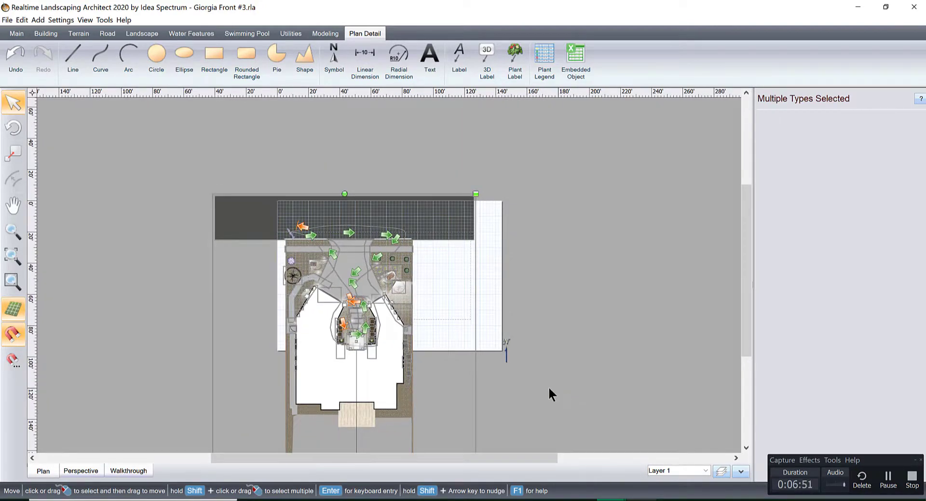
pyautogui.moveTo(566, 417); pyautogui.dragTo(562, 331, button='middle')
pyautogui.scroll(-2, 554, 334)
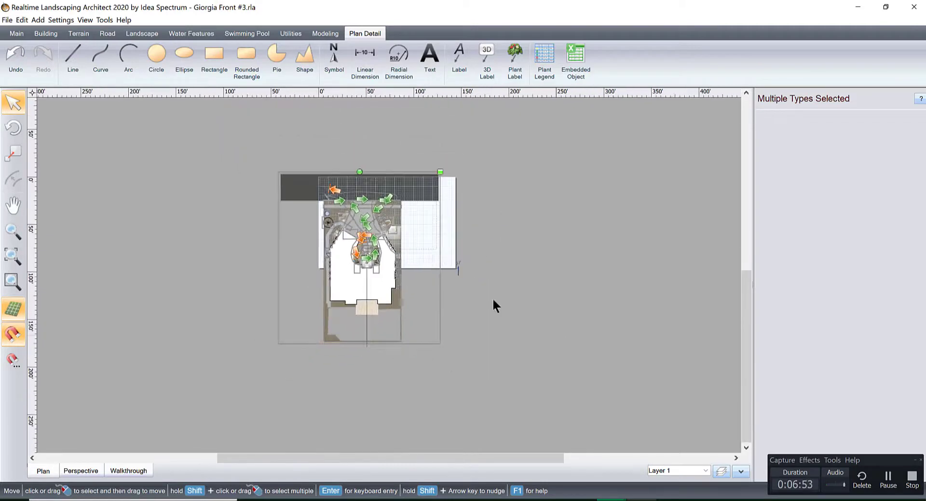
pyautogui.moveTo(227, 141); pyautogui.dragTo(613, 436)
pyautogui.moveTo(502, 276); pyautogui.dragTo(576, 382, button='middle')
pyautogui.scroll(2, 575, 382)
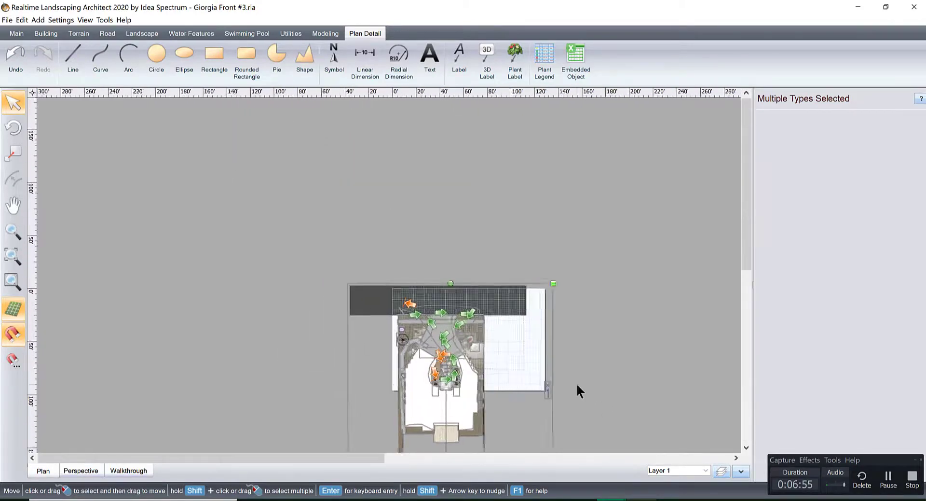
pyautogui.scroll(2, 544, 331)
pyautogui.scroll(2, 503, 273)
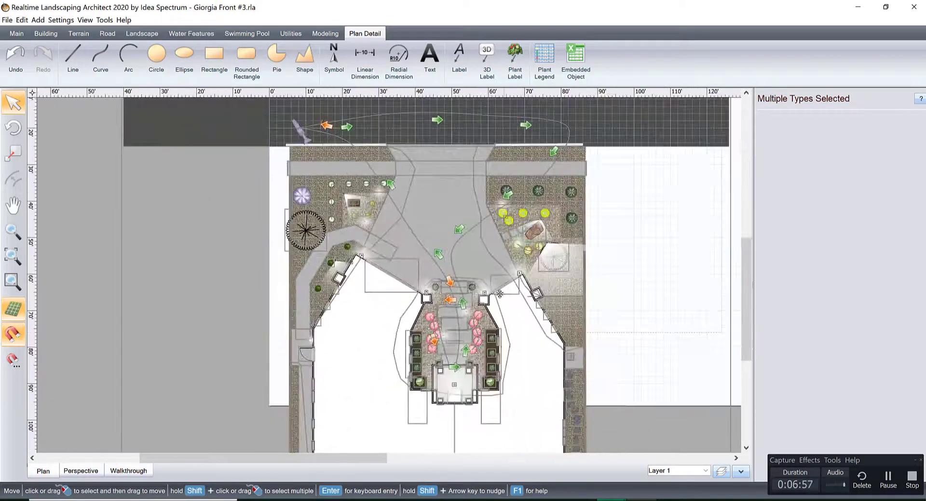
pyautogui.moveTo(509, 357); pyautogui.dragTo(509, 341)
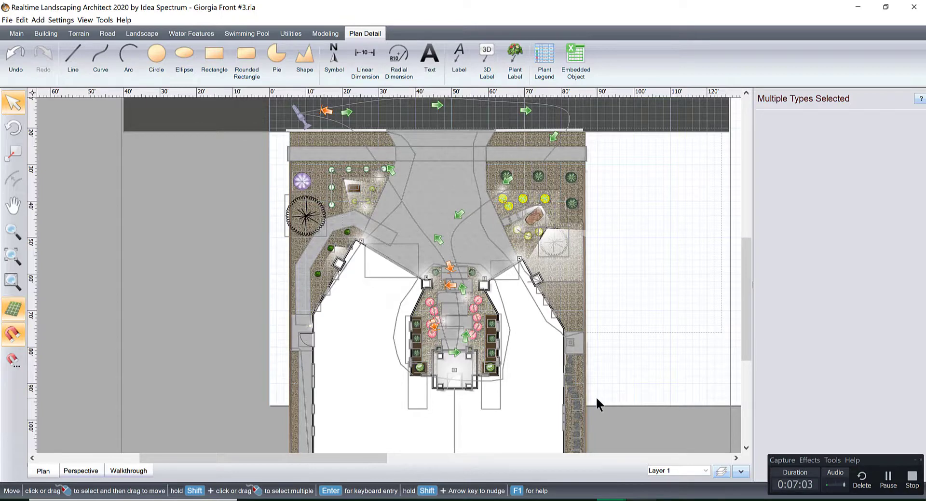
pyautogui.scroll(-1, 595, 396)
pyautogui.scroll(-1, 574, 281)
pyautogui.moveTo(575, 282); pyautogui.dragTo(539, 311, button='middle')
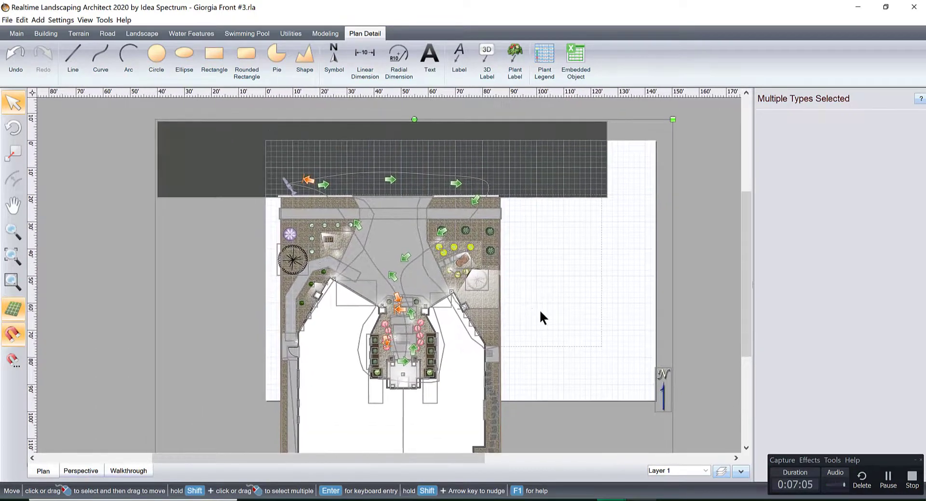
pyautogui.click(705, 194)
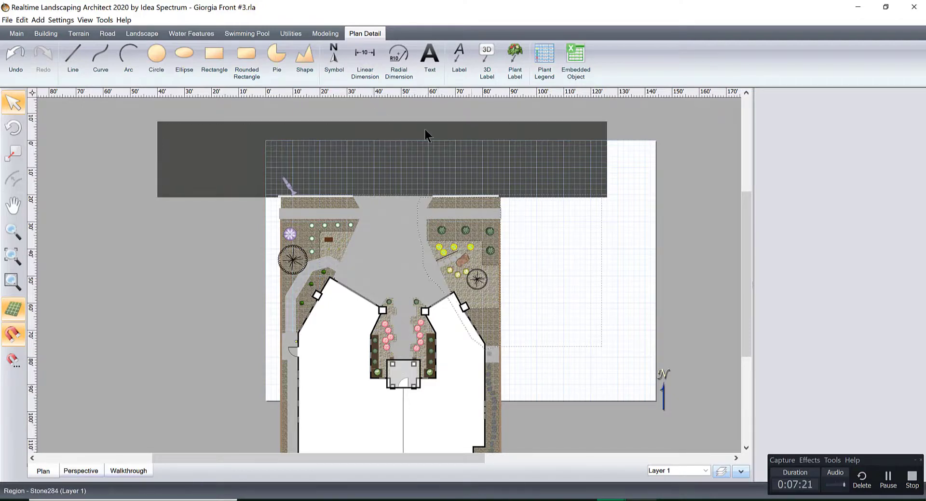
# Step: Add a linear dimension along the house's left angled front wall beside the driveway, then delete it
pyautogui.click(367, 55)
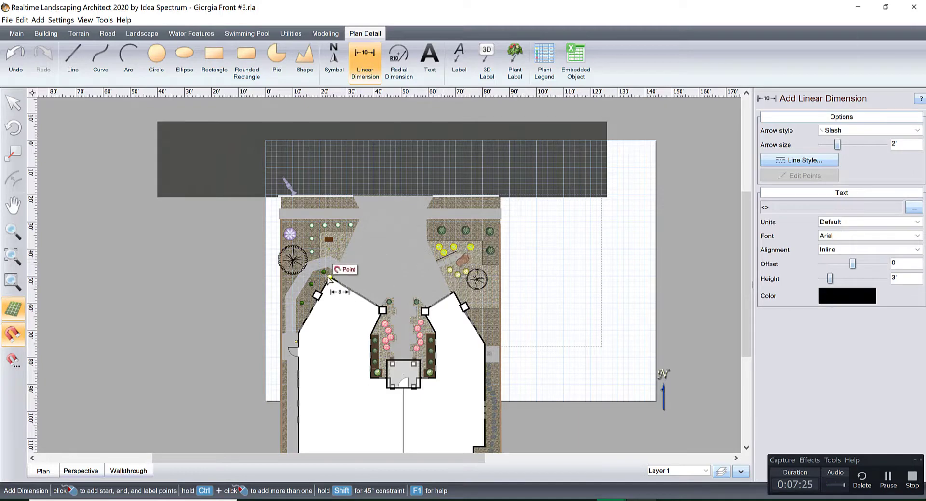
pyautogui.click(383, 308)
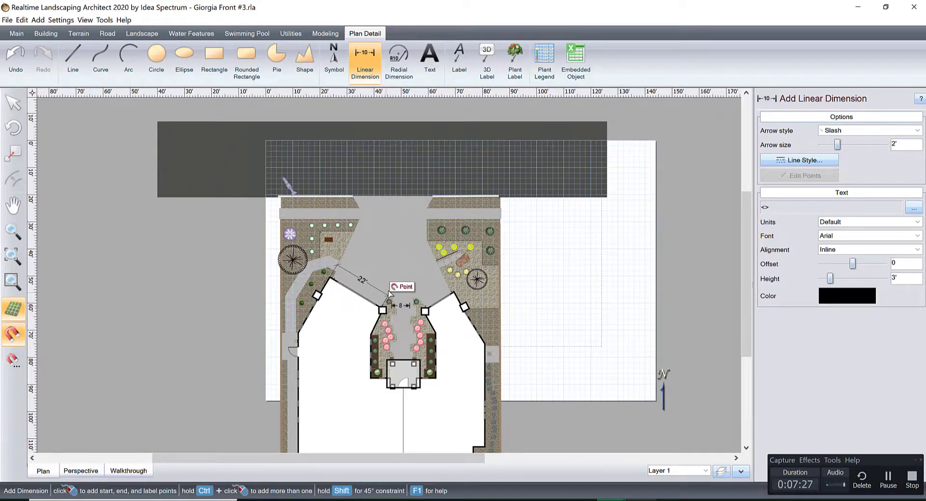
pyautogui.click(389, 290)
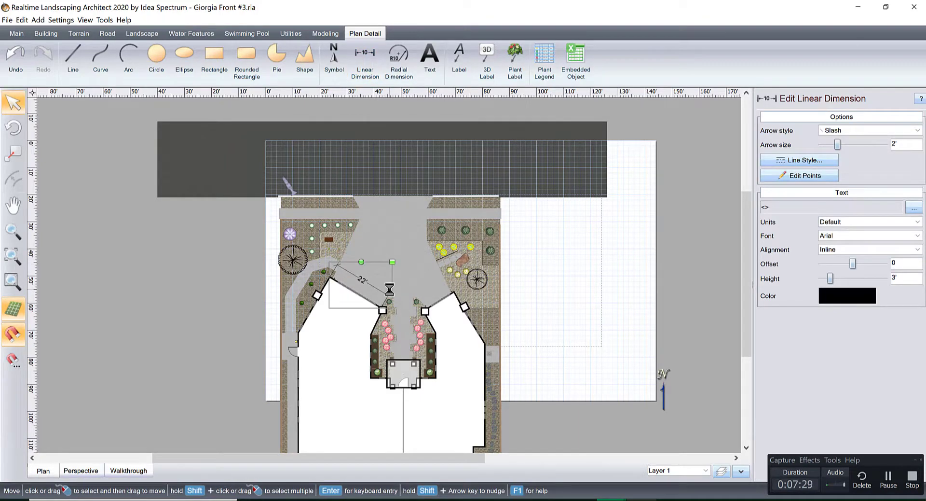
pyautogui.press('Delete')
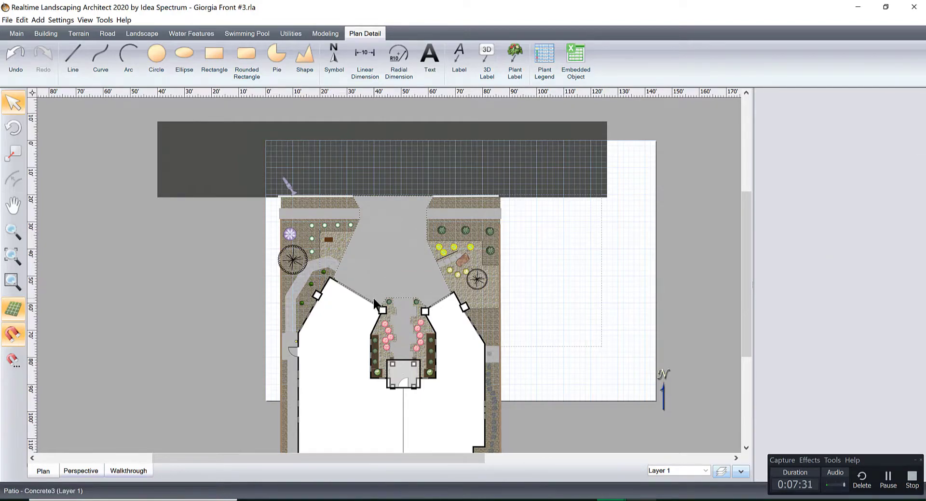
# Step: Add a horizontal linear dimension about 20' long in the empty area below the sheet, beside the house, then deselect it
pyautogui.scroll(2, 374, 298)
pyautogui.moveTo(373, 297); pyautogui.dragTo(404, 227, button='middle')
pyautogui.scroll(-2, 406, 234)
pyautogui.moveTo(403, 272); pyautogui.dragTo(395, 276, button='middle')
pyautogui.scroll(5, 395, 276)
pyautogui.moveTo(461, 291); pyautogui.dragTo(383, 253, button='middle')
pyautogui.scroll(1, 383, 254)
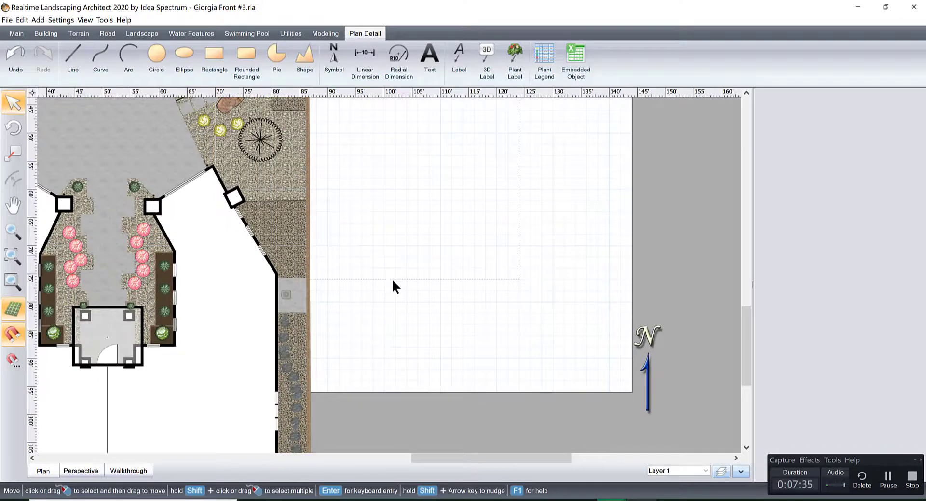
pyautogui.moveTo(410, 341); pyautogui.dragTo(385, 198, button='middle')
pyautogui.moveTo(404, 288); pyautogui.dragTo(383, 187, button='middle')
pyautogui.click(357, 57)
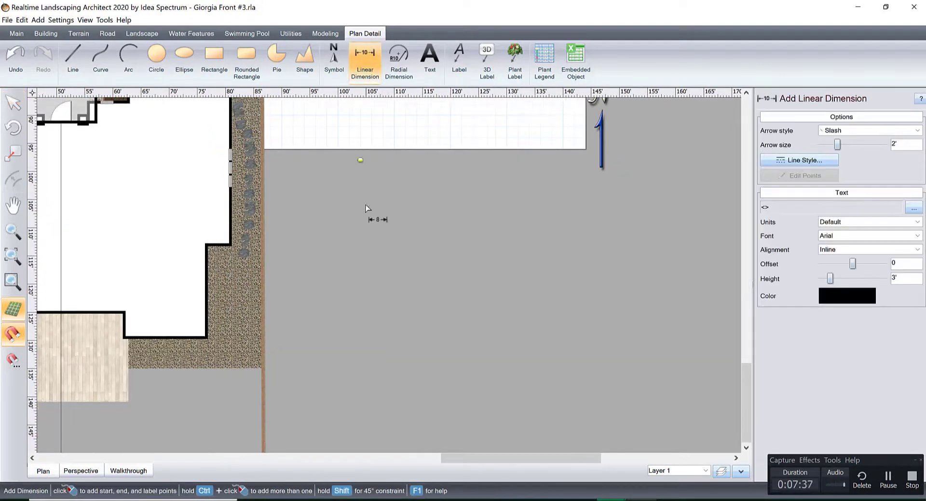
pyautogui.click(351, 222)
pyautogui.click(461, 216)
pyautogui.scroll(-3, 386, 237)
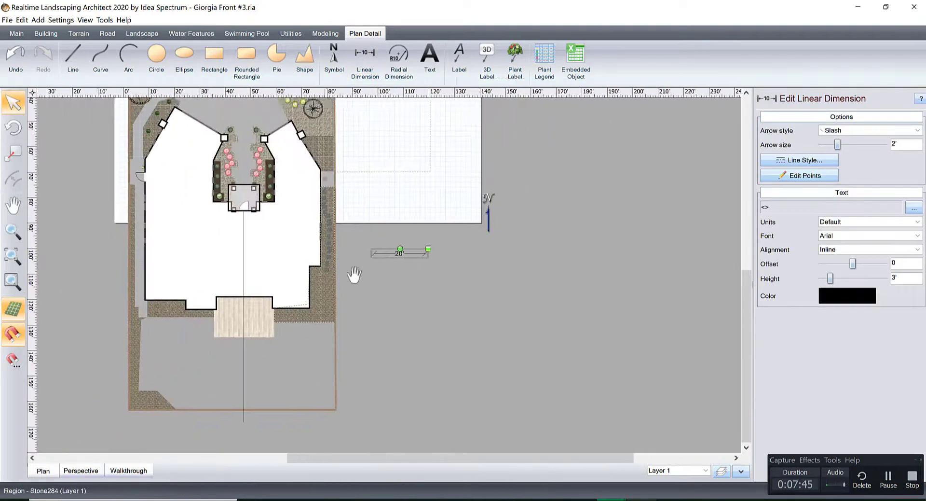
pyautogui.moveTo(355, 274); pyautogui.dragTo(448, 376, button='middle')
pyautogui.click(178, 215)
# Step: Select the whole design with the compass and the new dimension, and shift it slightly to the right
pyautogui.moveTo(283, 223); pyautogui.dragTo(323, 285, button='middle')
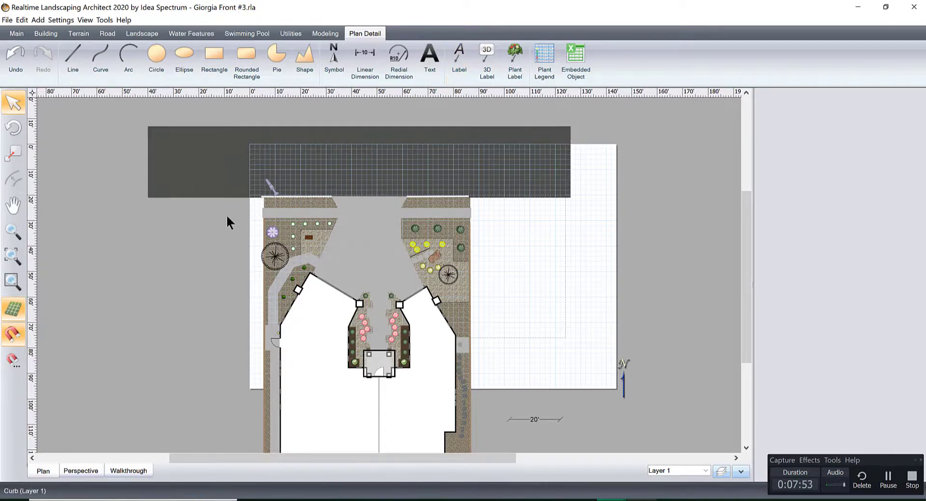
pyautogui.scroll(-2, 226, 246)
pyautogui.scroll(-1, 227, 246)
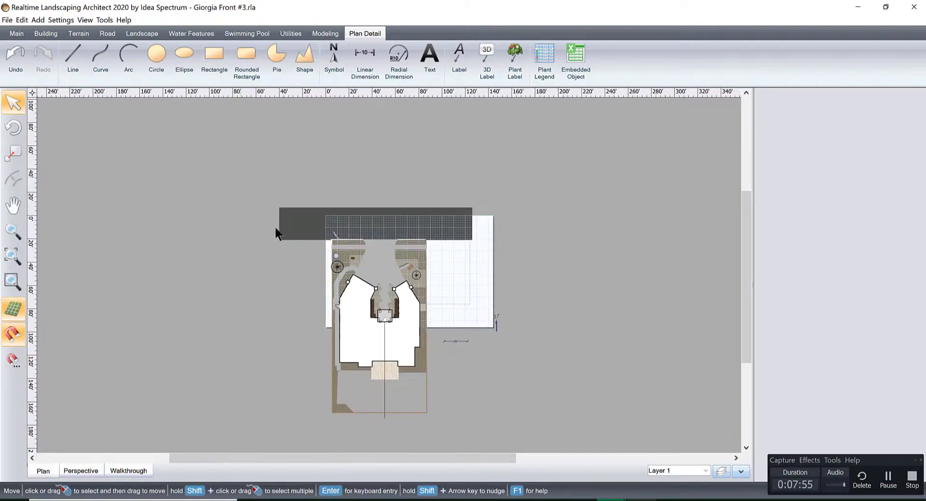
pyautogui.moveTo(275, 228); pyautogui.dragTo(535, 429)
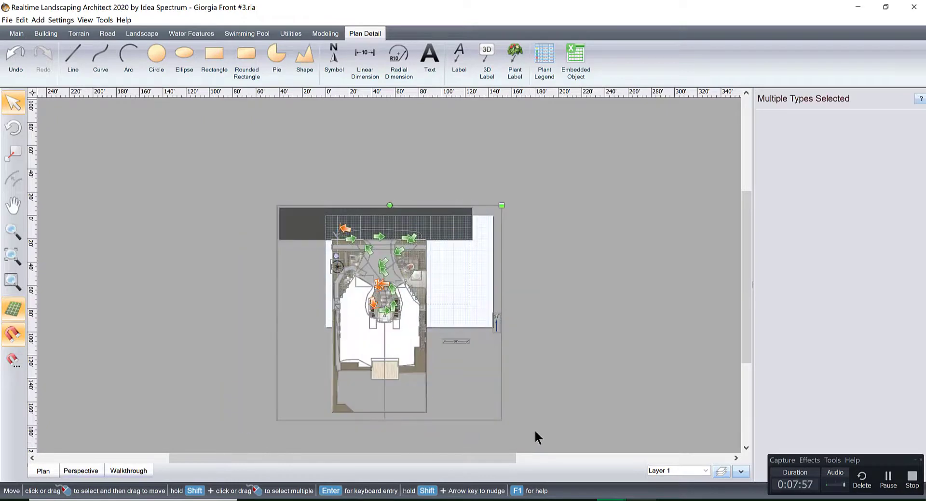
pyautogui.moveTo(387, 286); pyautogui.dragTo(395, 286)
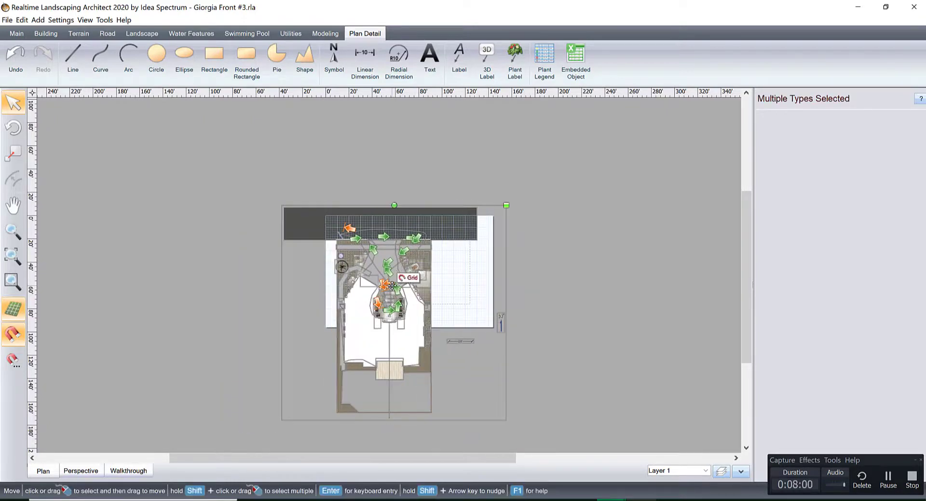
# Step: Lock Layer 1 and Layer 2, and add a new layer named Plan Layer
pyautogui.click(722, 470)
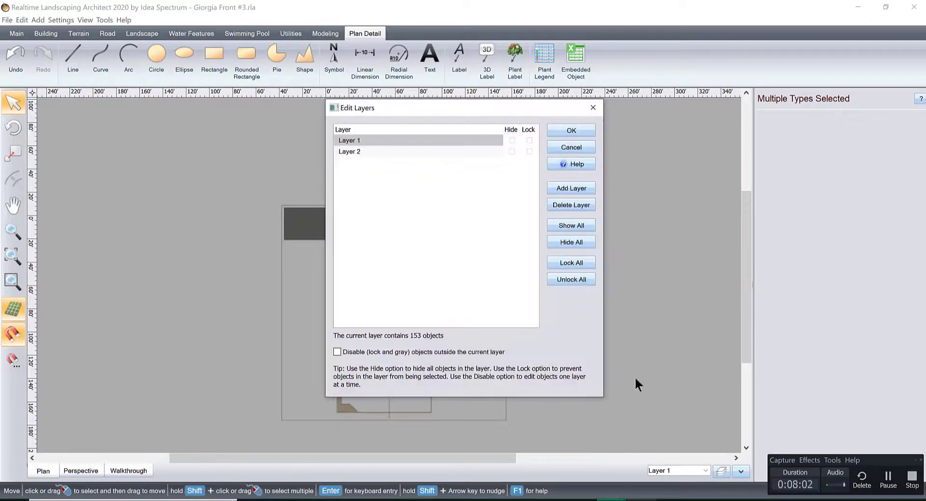
pyautogui.click(529, 151)
pyautogui.click(565, 187)
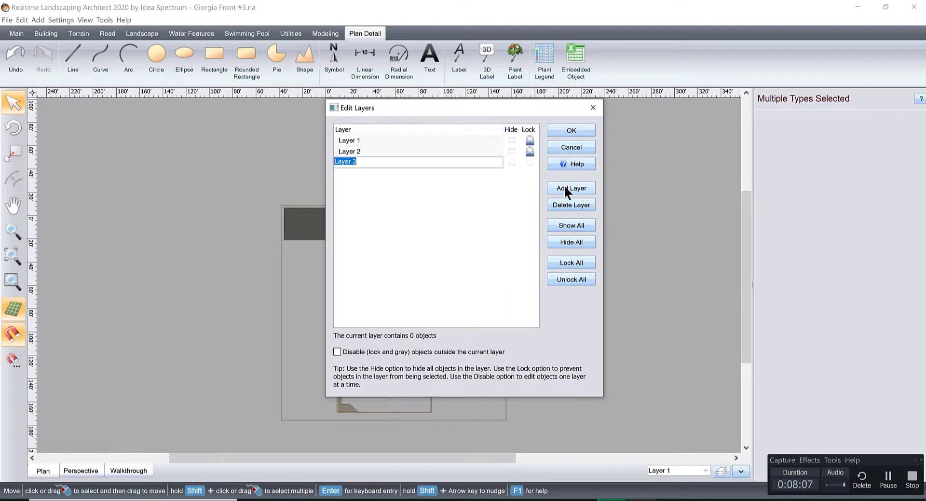
pyautogui.write('Plan Laye')
pyautogui.click(562, 131)
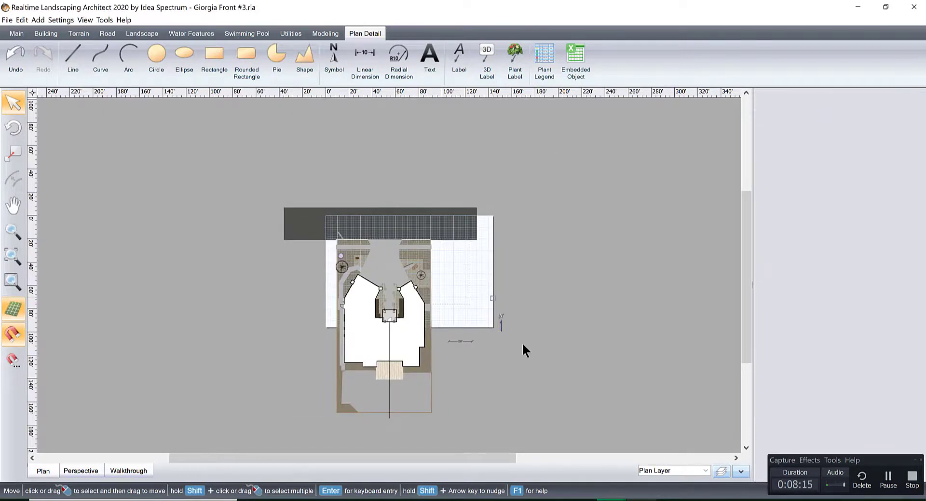
# Step: Nudge the compass slightly left beside the sheet's lower corner, and check the layer lock settings
pyautogui.moveTo(500, 325)
pyautogui.mouseDown()
pyautogui.moveTo(519, 324)
pyautogui.moveTo(496, 326)
pyautogui.mouseUp()
pyautogui.click(721, 470)
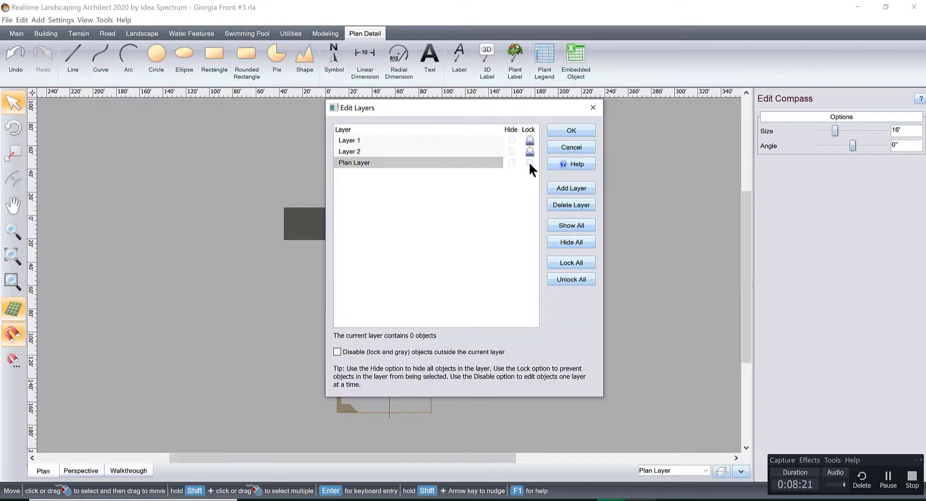
pyautogui.click(571, 130)
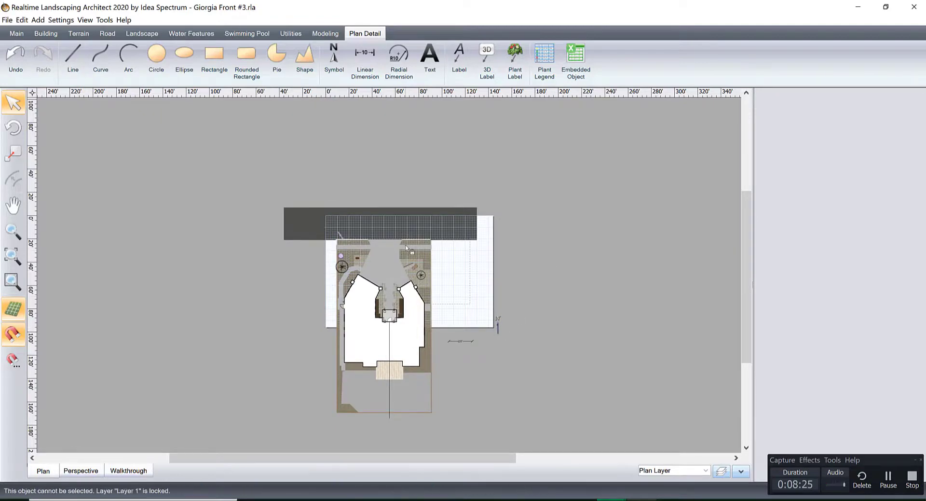
pyautogui.scroll(3, 451, 184)
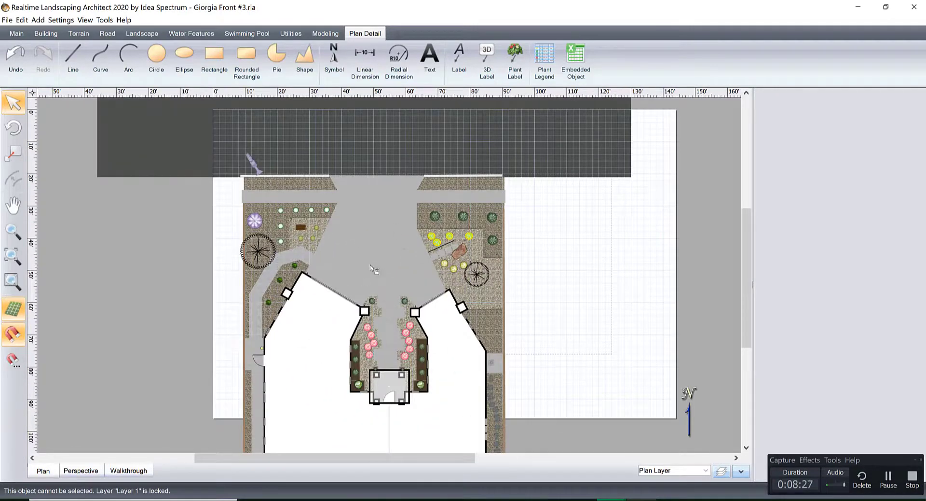
pyautogui.scroll(-3, 447, 293)
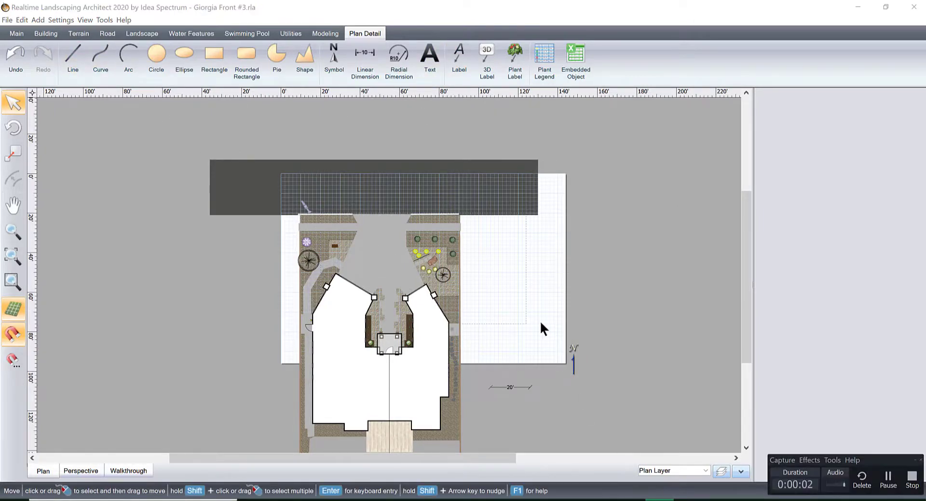
# Step: Place the Title Block2 symbol across the upper part of the sheet, over the road
pyautogui.click(333, 52)
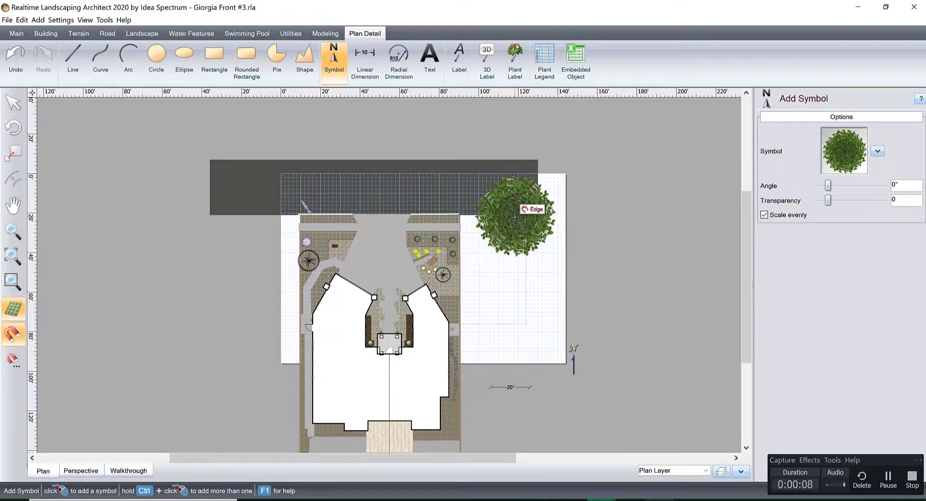
pyautogui.click(835, 146)
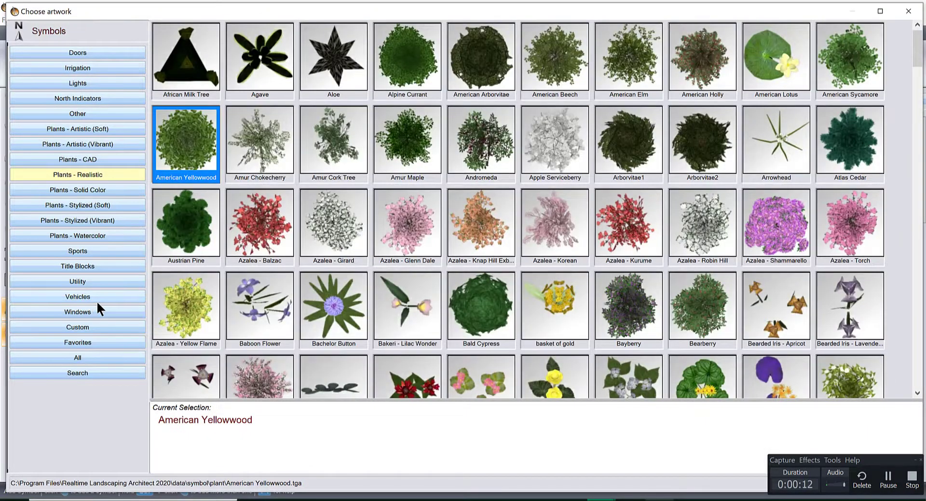
pyautogui.click(94, 313)
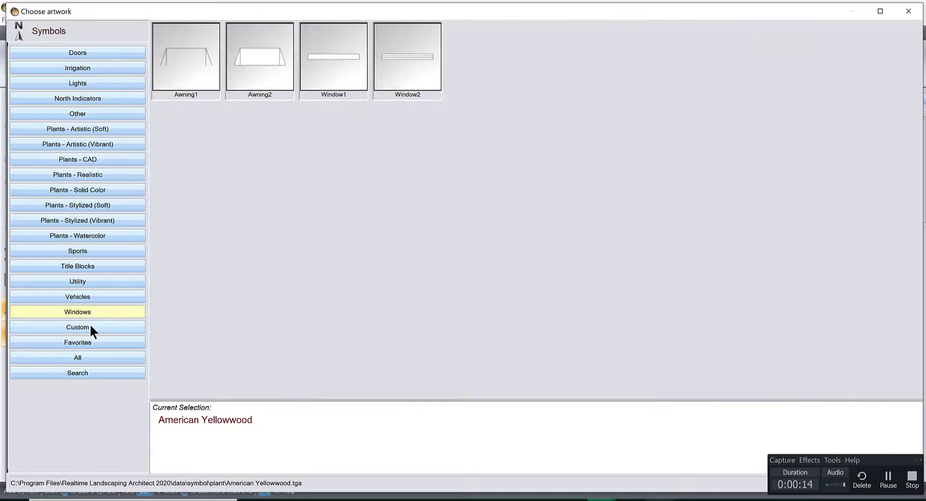
pyautogui.click(90, 323)
pyautogui.click(92, 340)
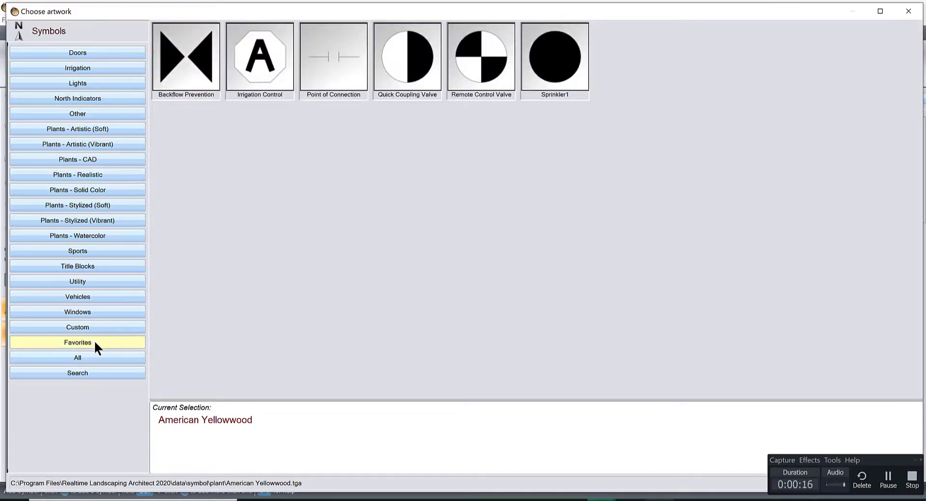
pyautogui.click(97, 355)
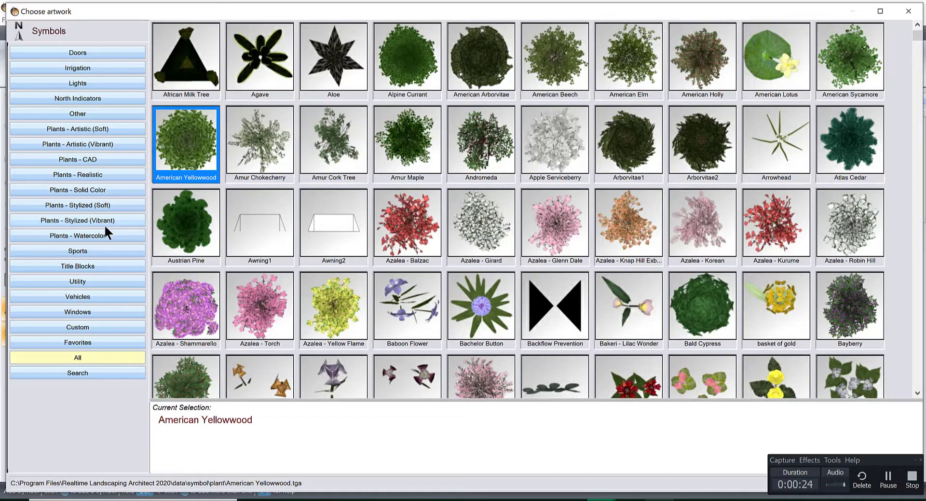
pyautogui.click(102, 262)
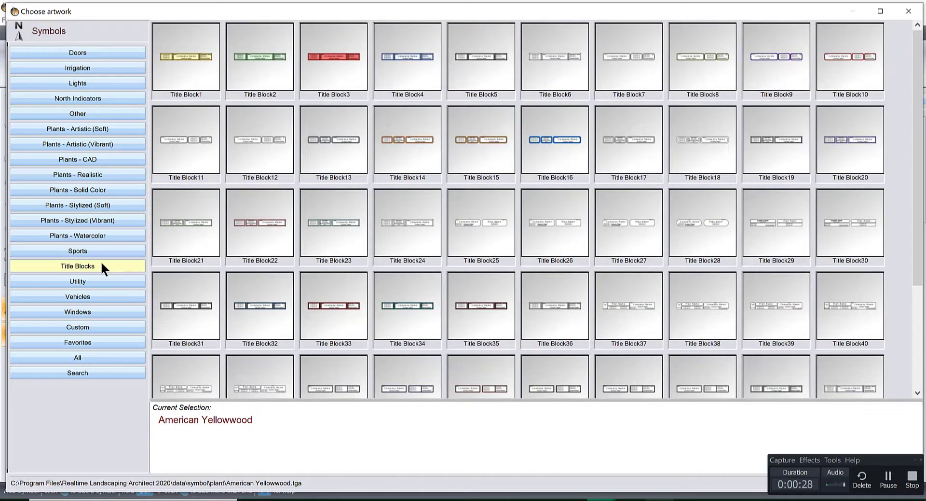
pyautogui.moveTo(914, 62); pyautogui.dragTo(920, 209)
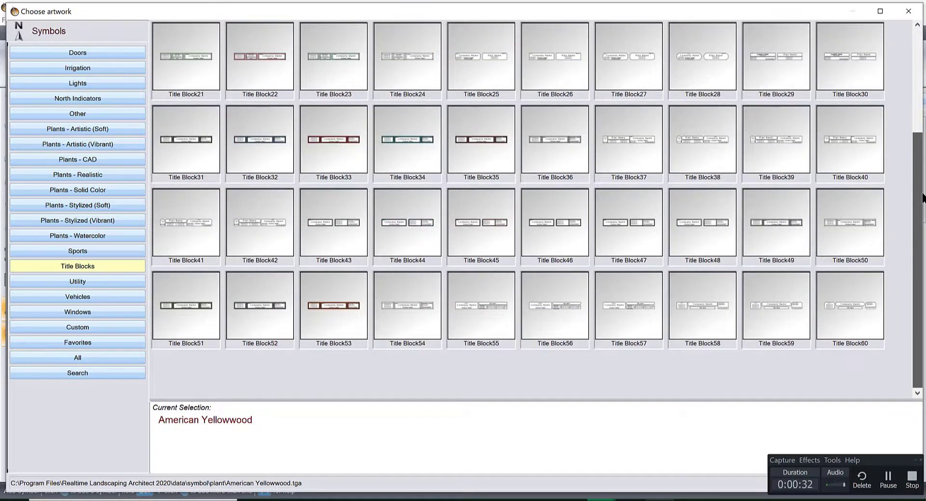
pyautogui.moveTo(923, 154); pyautogui.dragTo(922, 46)
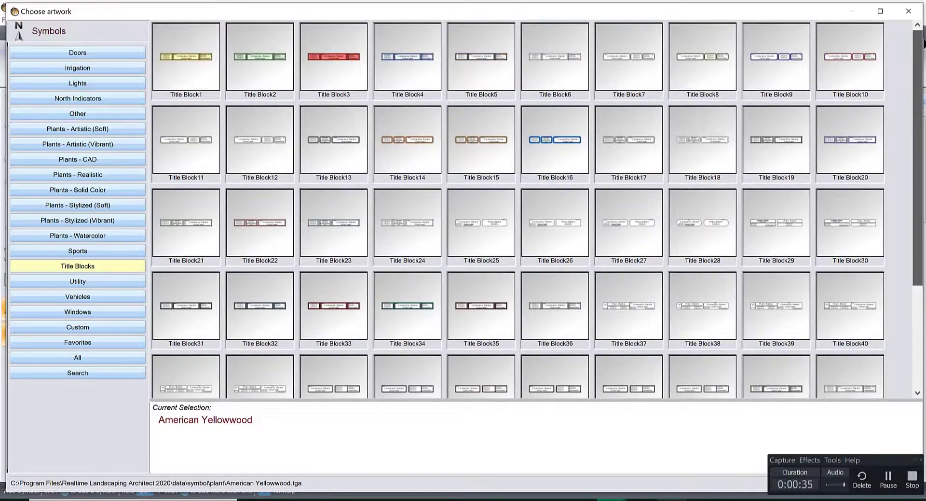
pyautogui.doubleClick(262, 54)
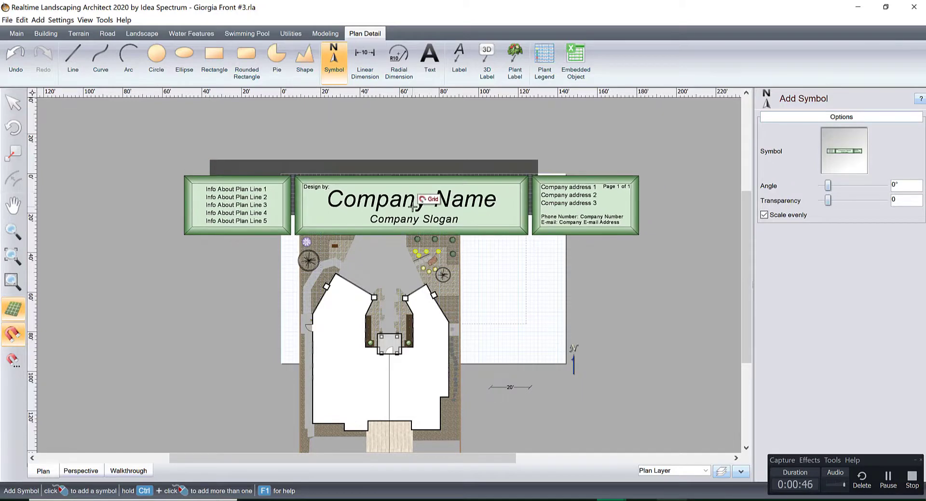
pyautogui.click(412, 207)
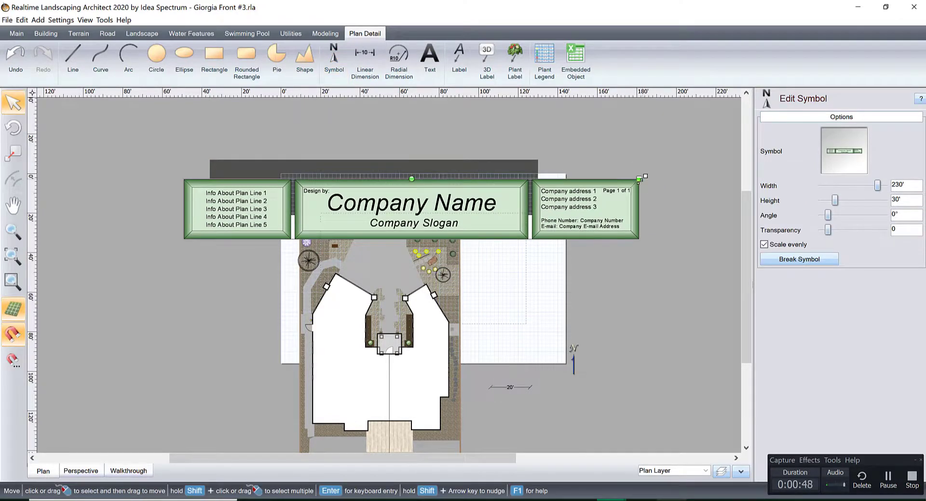
# Step: Scale the title block down to about 141'-1" wide and align it with the sheet's upper edge, then deselect it
pyautogui.moveTo(639, 179); pyautogui.dragTo(536, 193)
pyautogui.scroll(-1, 535, 196)
pyautogui.scroll(3, 481, 296)
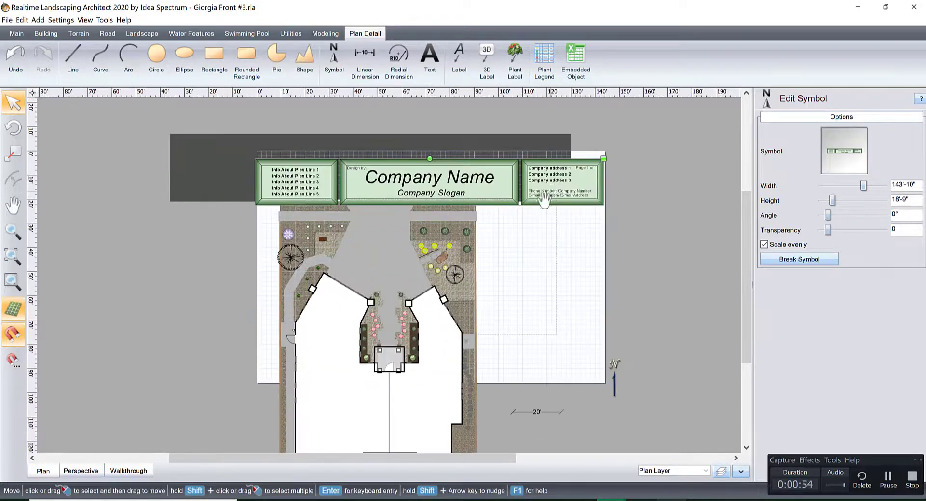
pyautogui.moveTo(504, 284); pyautogui.dragTo(516, 268, button='middle')
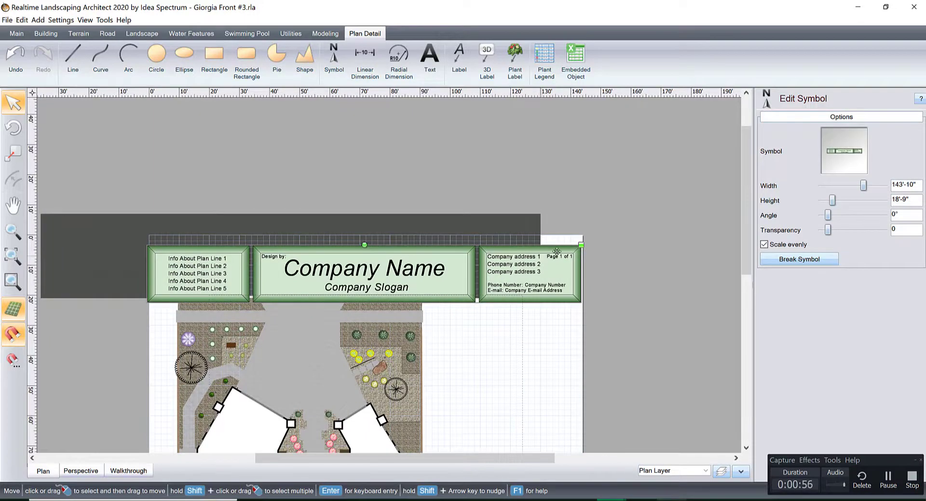
pyautogui.moveTo(581, 244); pyautogui.dragTo(547, 252)
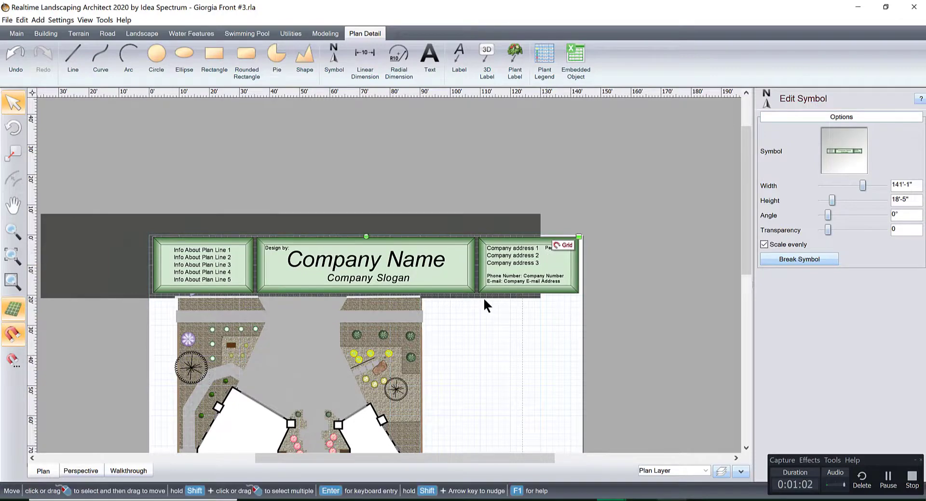
pyautogui.scroll(3, 484, 298)
pyautogui.moveTo(484, 297); pyautogui.dragTo(523, 239, button='middle')
pyautogui.scroll(-3, 523, 240)
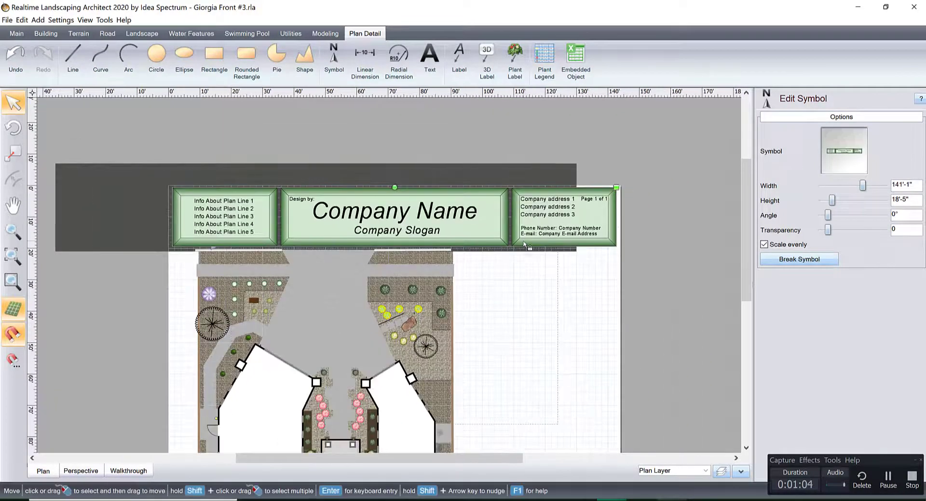
pyautogui.click(567, 261)
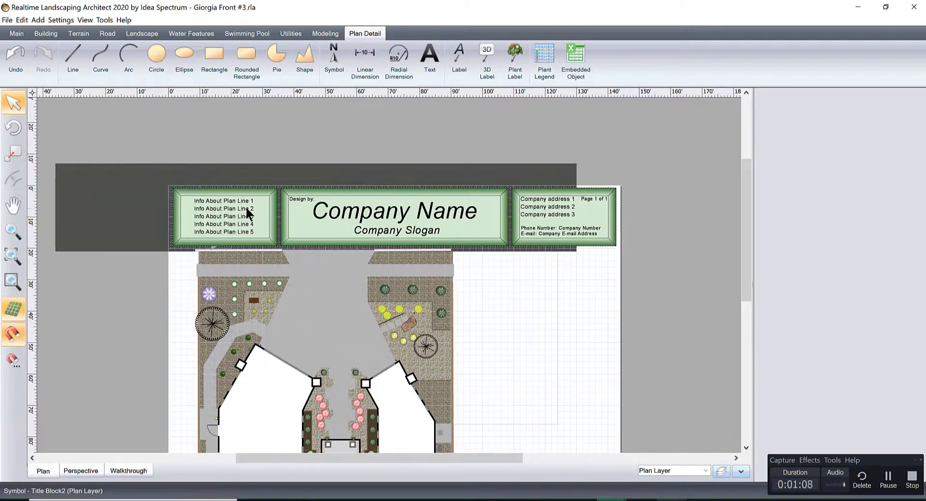
# Step: Unlock Layer 1 and Layer 2, making Layer 1 the current layer
pyautogui.click(721, 472)
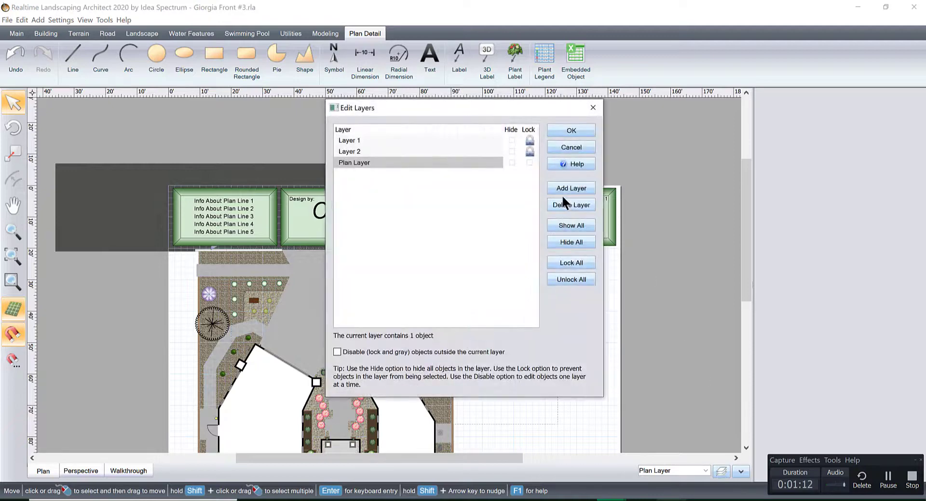
pyautogui.click(530, 153)
pyautogui.click(529, 140)
pyautogui.click(553, 129)
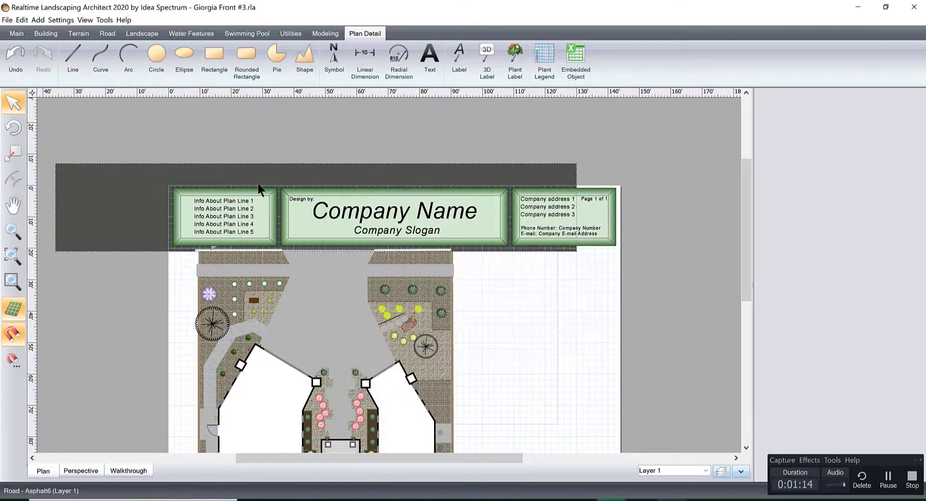
# Step: Move the dark asphalt road up, clear of the title block, and delete it
pyautogui.click(107, 188)
pyautogui.scroll(-1, 107, 188)
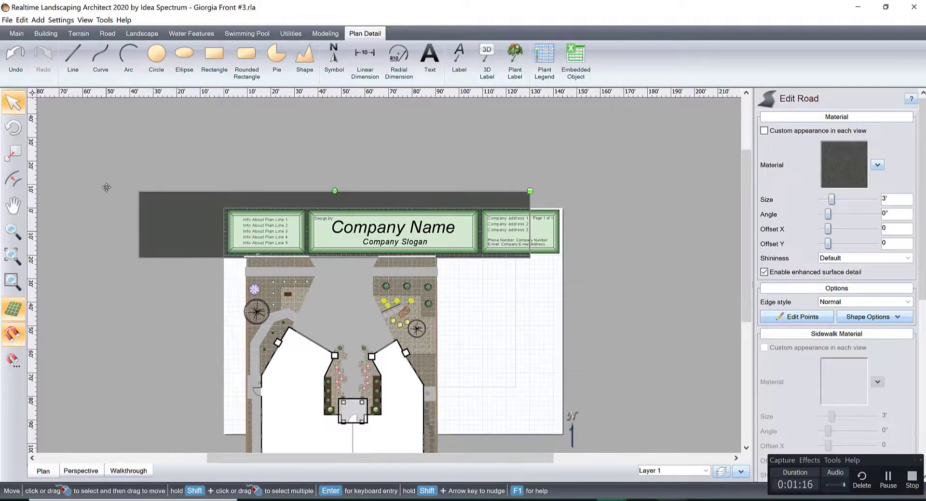
pyautogui.moveTo(170, 218); pyautogui.dragTo(170, 121)
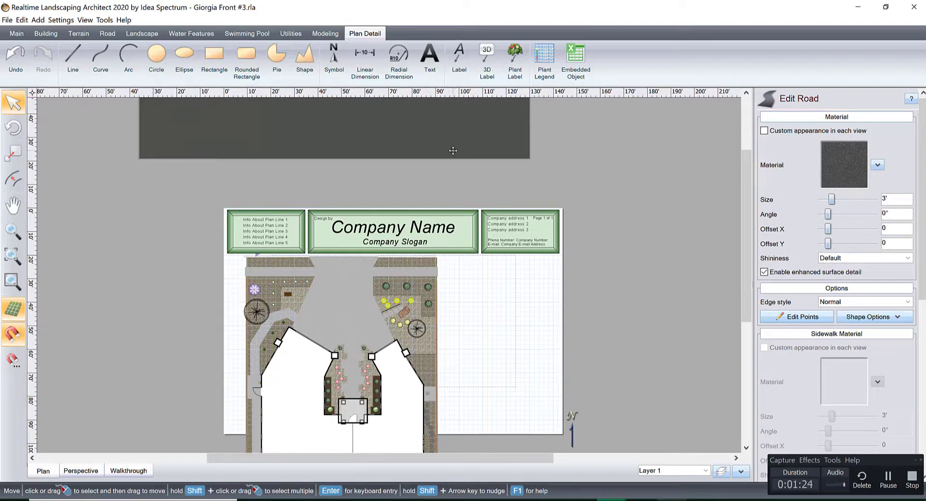
pyautogui.press('Delete')
# Step: Lock Layer 1 and Layer 2 and make Plan Layer the current layer
pyautogui.scroll(2, 458, 247)
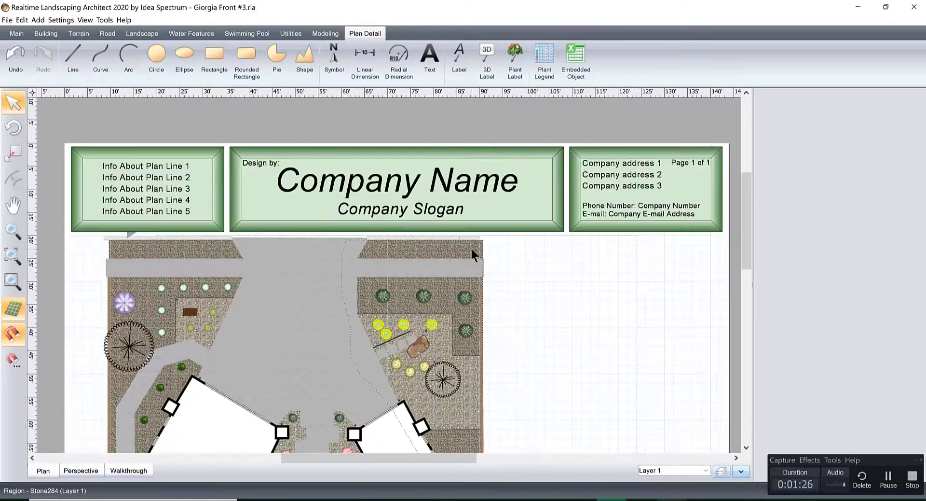
pyautogui.moveTo(472, 249); pyautogui.dragTo(432, 282, button='middle')
pyautogui.click(722, 471)
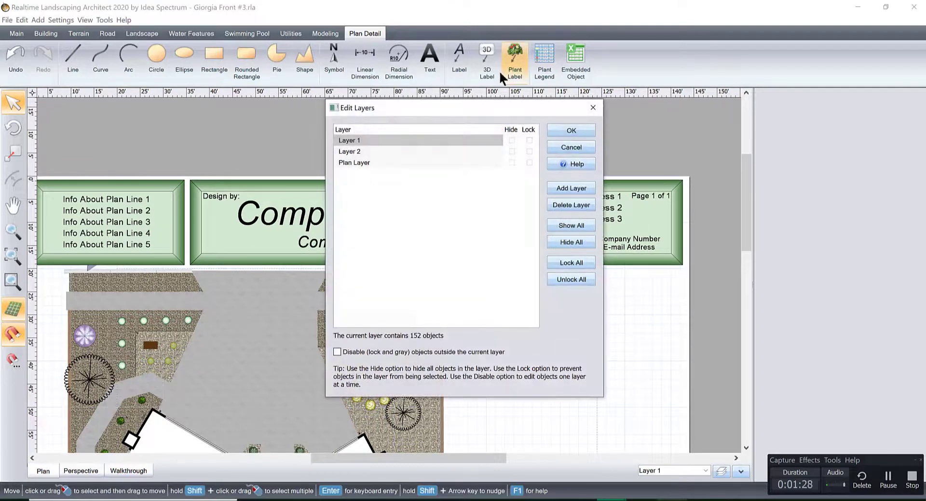
pyautogui.click(529, 140)
pyautogui.click(529, 151)
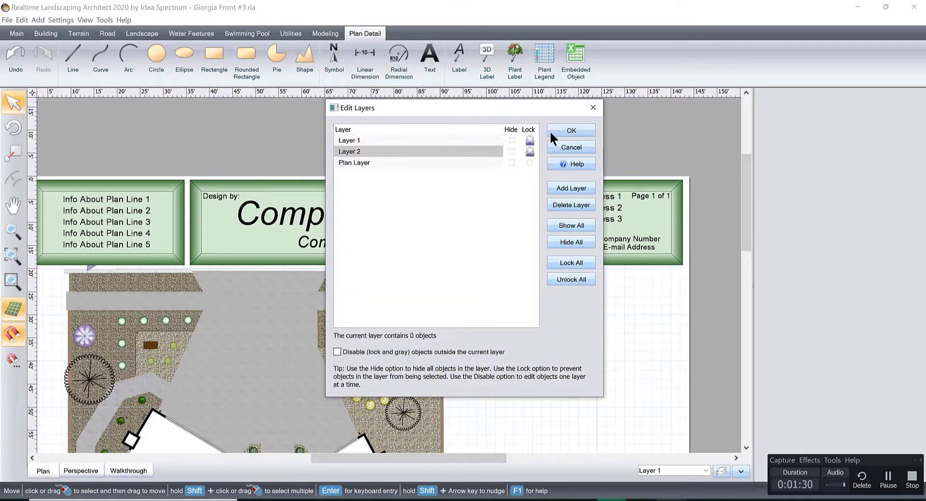
pyautogui.click(466, 163)
pyautogui.click(574, 129)
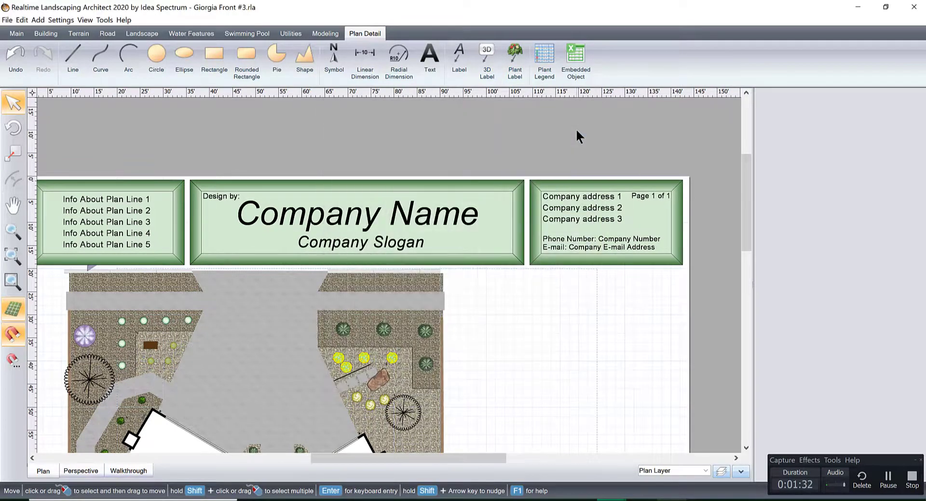
# Step: Break the title block symbol into separate editable text and shape objects, then deselect them
pyautogui.click(345, 212)
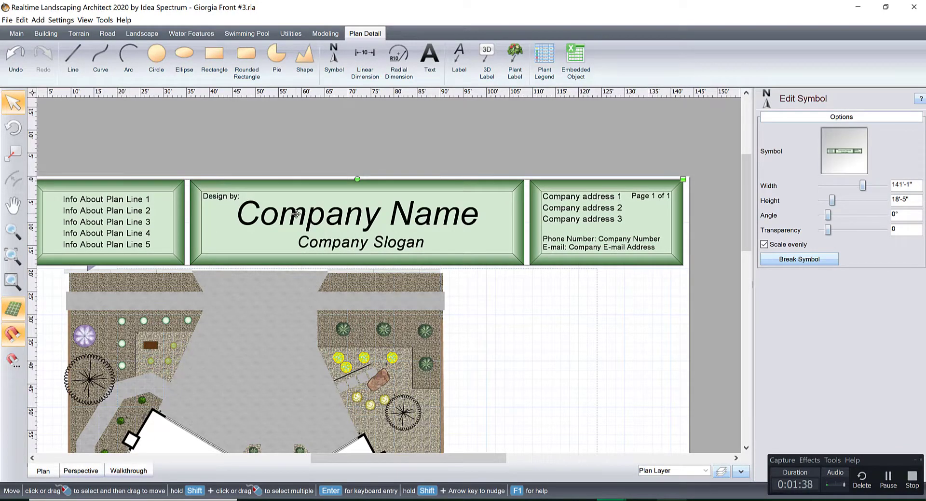
pyautogui.click(790, 261)
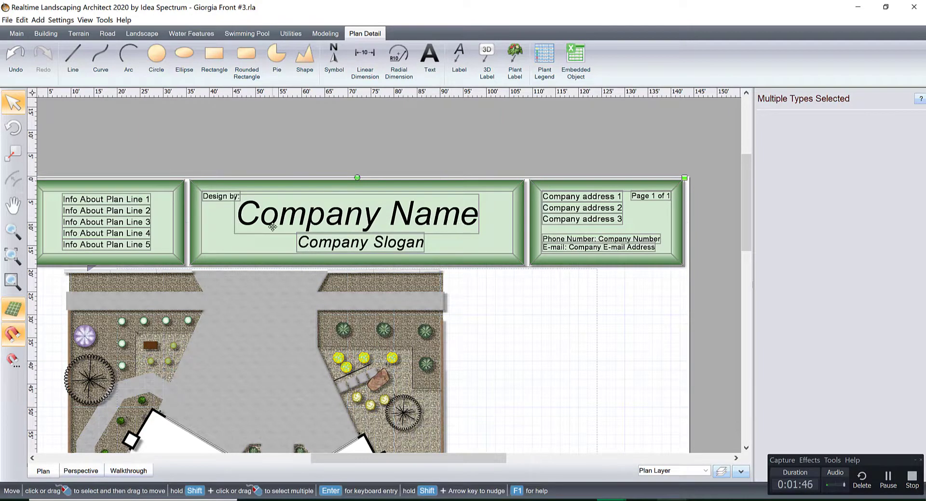
pyautogui.click(226, 143)
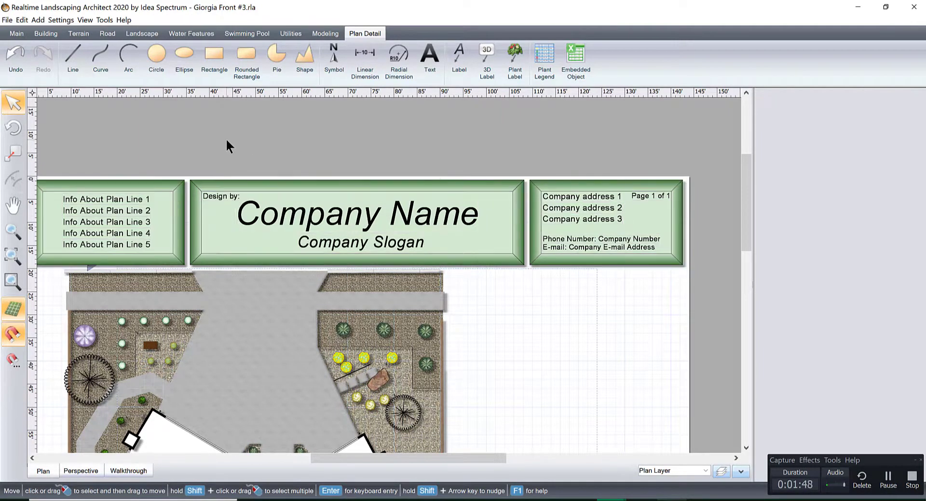
# Step: Change the Company Name text to "Landscapers Academy" and scale it to about 87% to fit the title block's centre panel
pyautogui.click(216, 196)
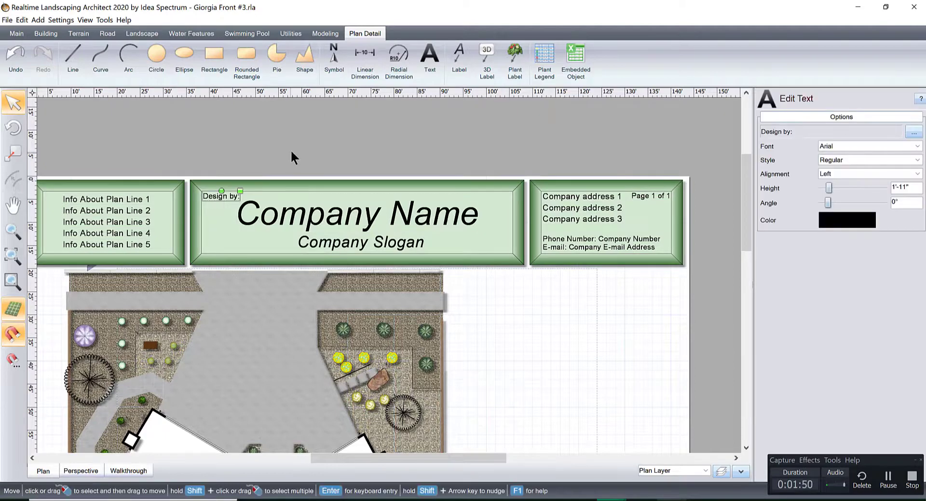
pyautogui.click(291, 149)
pyautogui.click(221, 199)
pyautogui.click(347, 217)
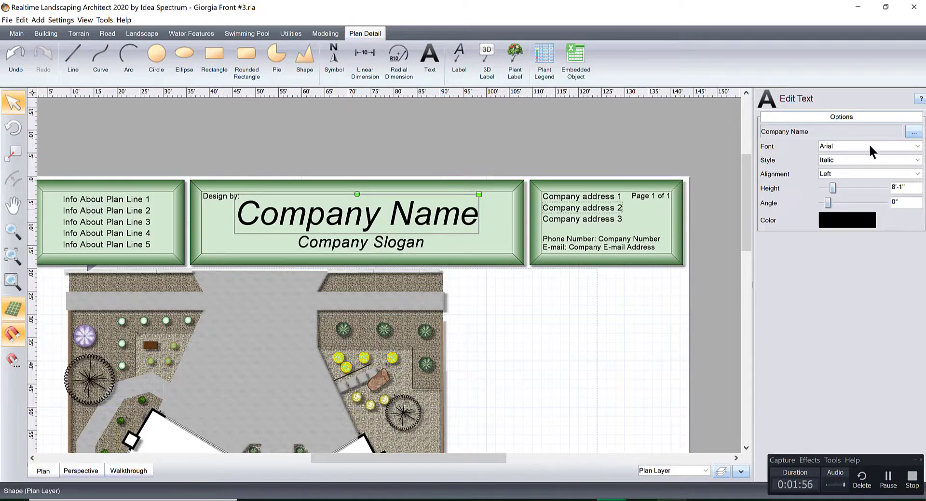
pyautogui.click(914, 132)
pyautogui.write('Landscapers Academy')
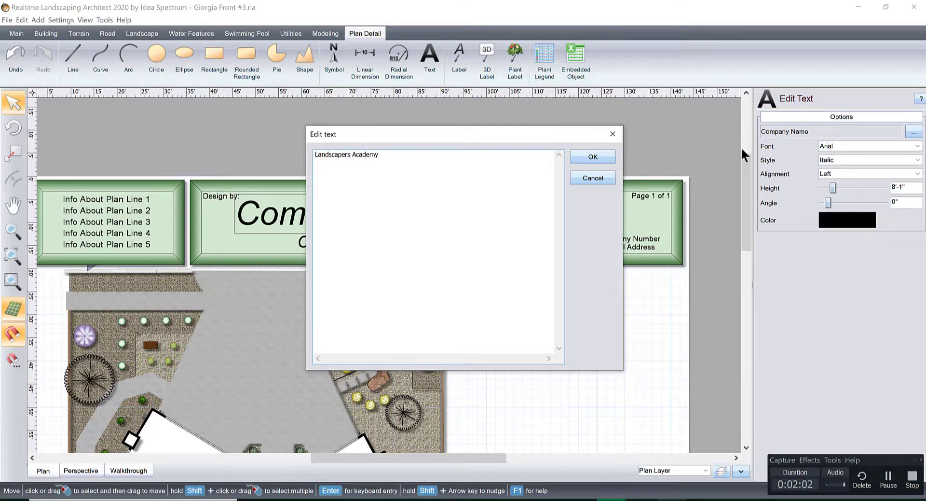
pyautogui.click(609, 156)
pyautogui.moveTo(487, 210); pyautogui.dragTo(443, 209)
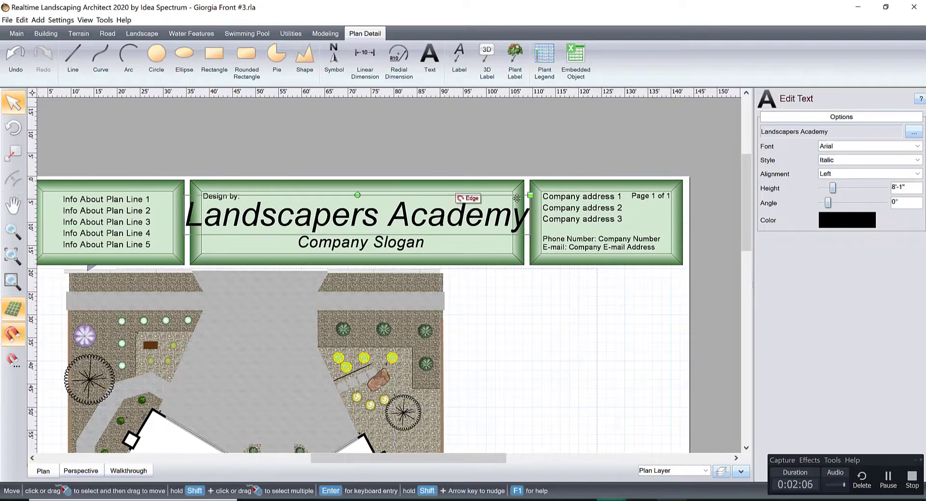
pyautogui.moveTo(528, 195); pyautogui.dragTo(510, 200)
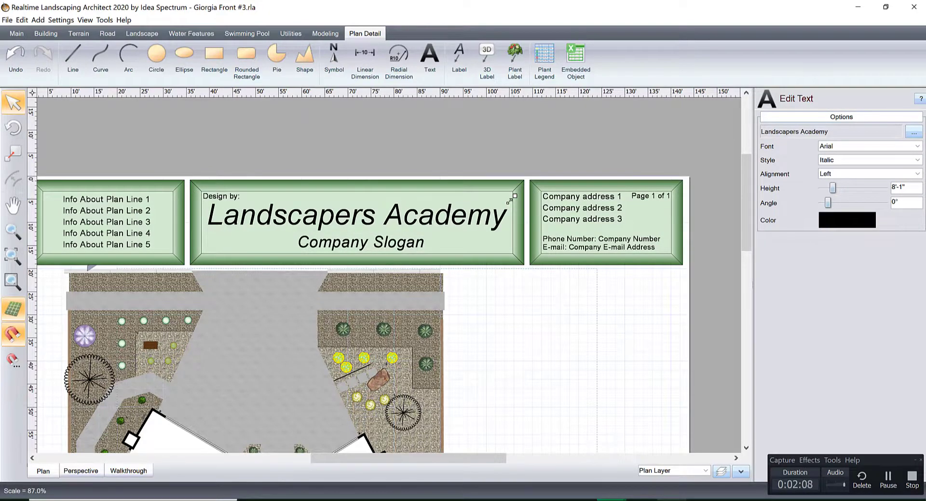
# Step: Delete the Company Slogan text and move "Landscapers Academy" slightly down to centre it in the title block's middle panel
pyautogui.click(386, 243)
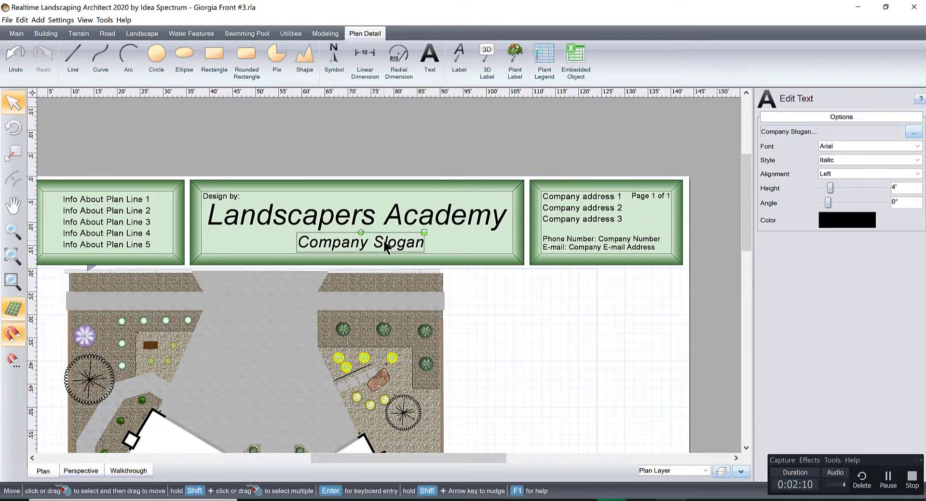
pyautogui.press('Delete')
pyautogui.click(394, 217)
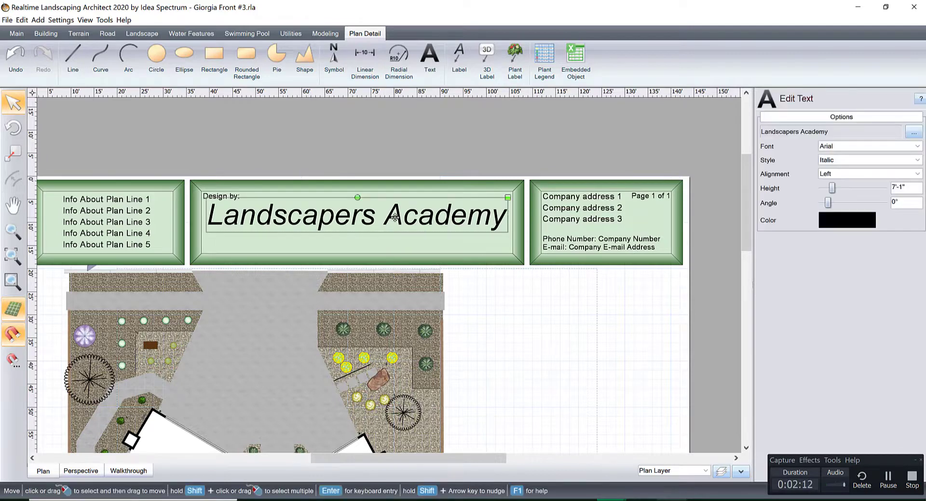
pyautogui.moveTo(394, 217); pyautogui.dragTo(396, 223)
pyautogui.click(449, 145)
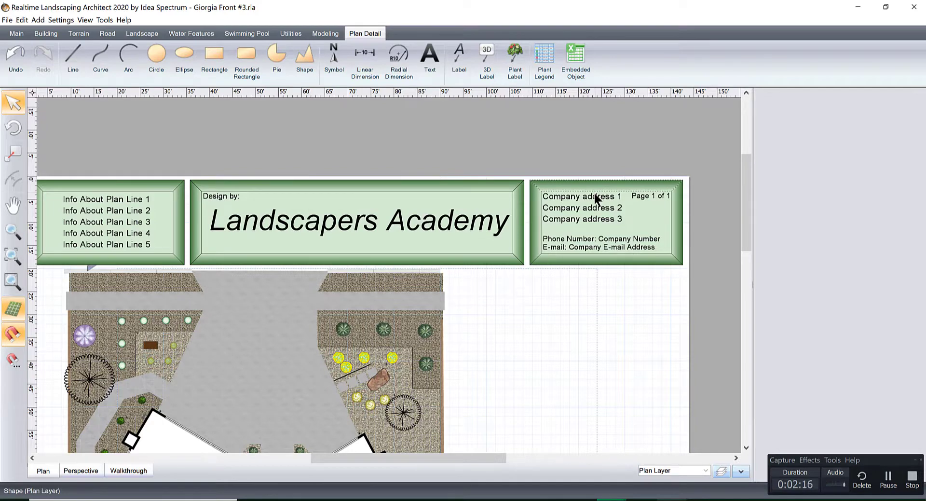
# Step: Replace the Info About Plan Line 1 text in the title block with "Client Name"
pyautogui.click(615, 239)
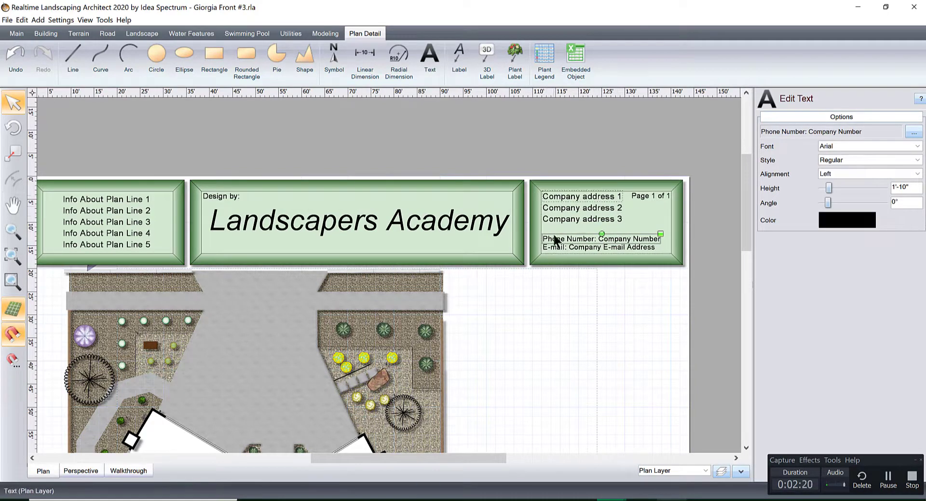
pyautogui.click(94, 197)
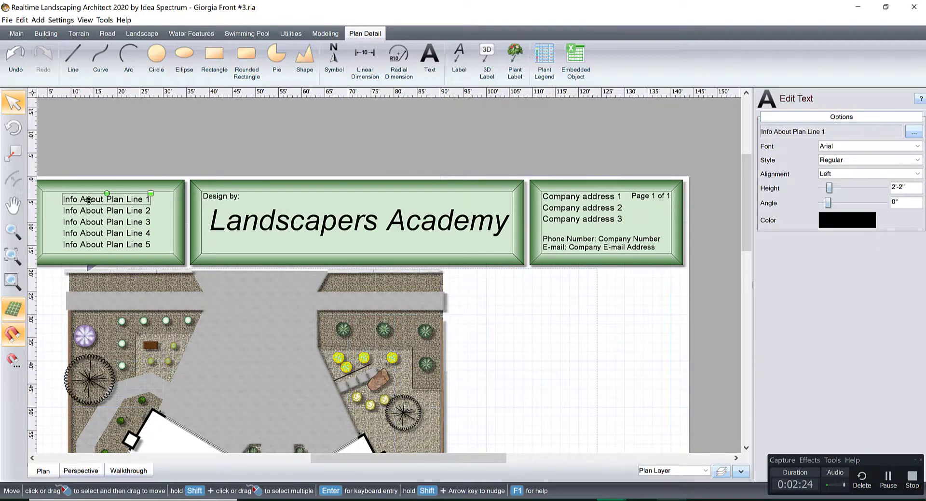
pyautogui.click(913, 132)
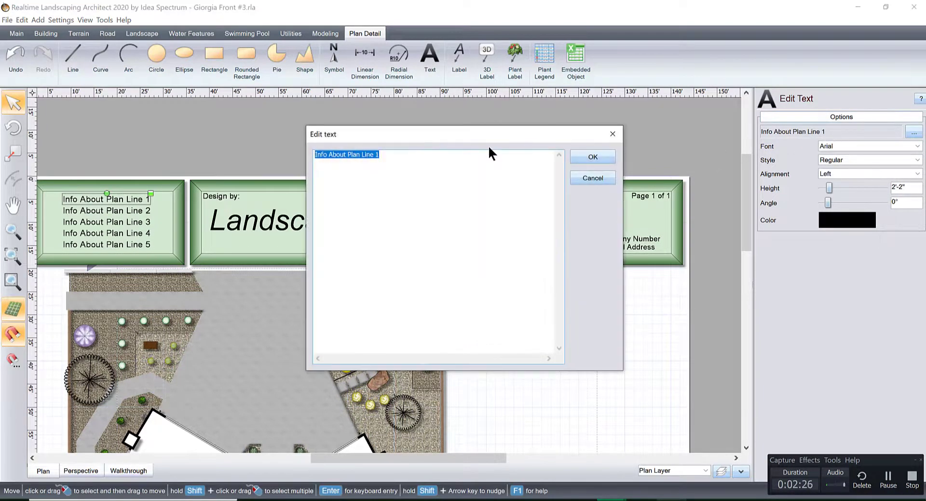
pyautogui.write('Cu')
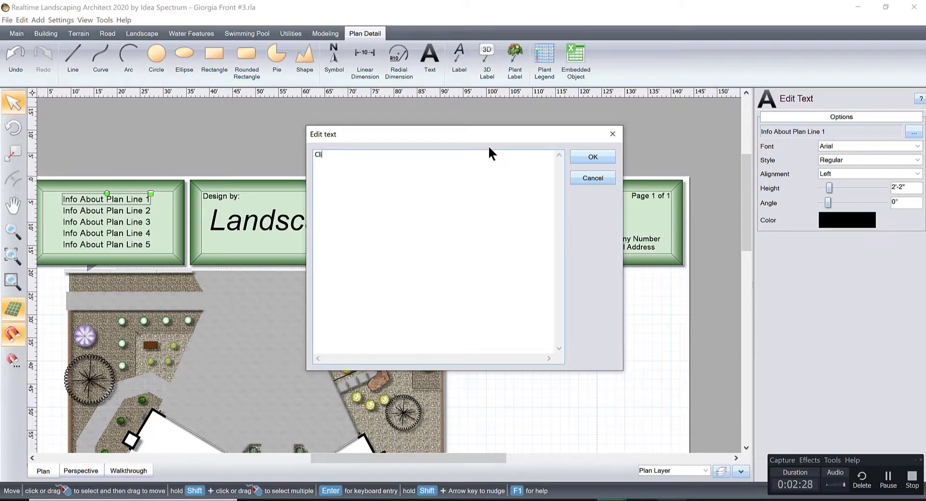
pyautogui.write('ient Name')
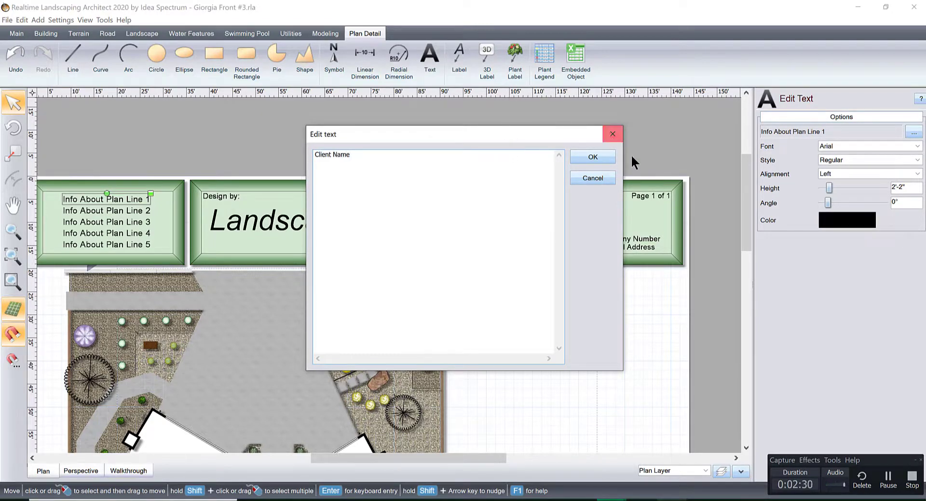
pyautogui.click(592, 157)
# Step: Replace the Info About Plan Line 2 text with "Client address"
pyautogui.click(108, 214)
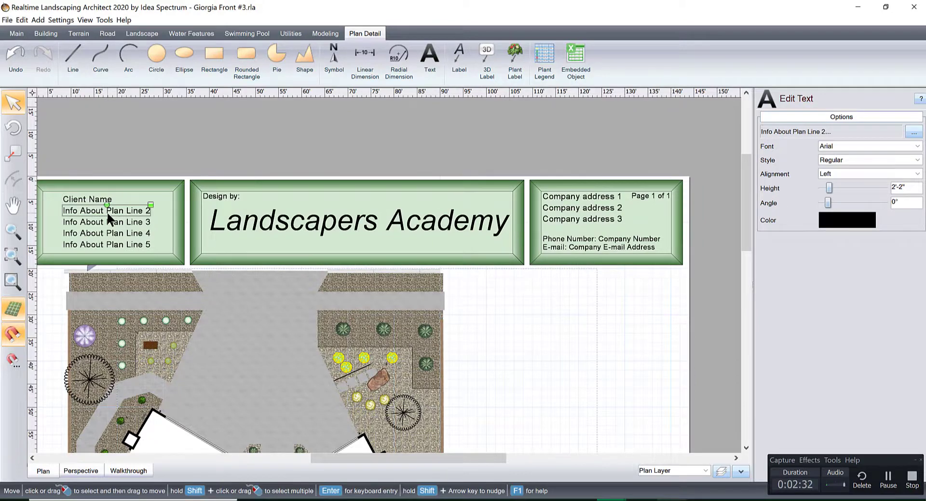
pyautogui.click(850, 133)
pyautogui.write('Client address')
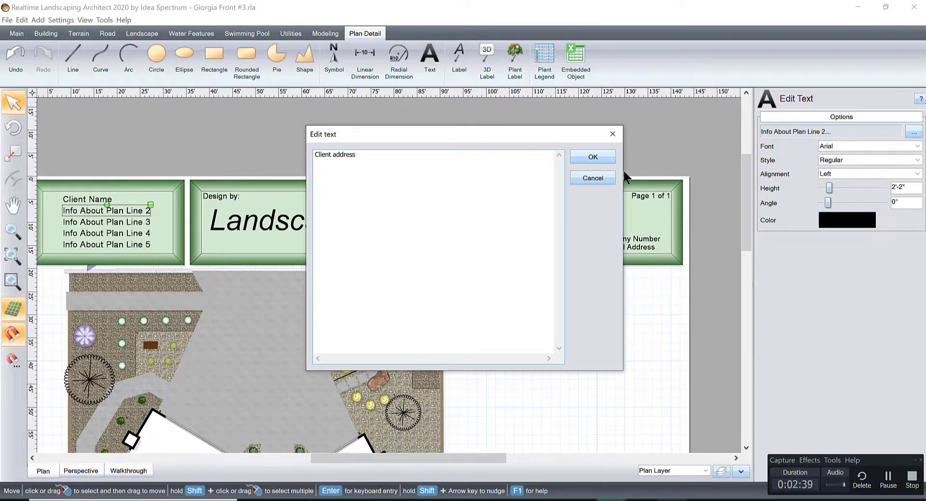
pyautogui.click(592, 158)
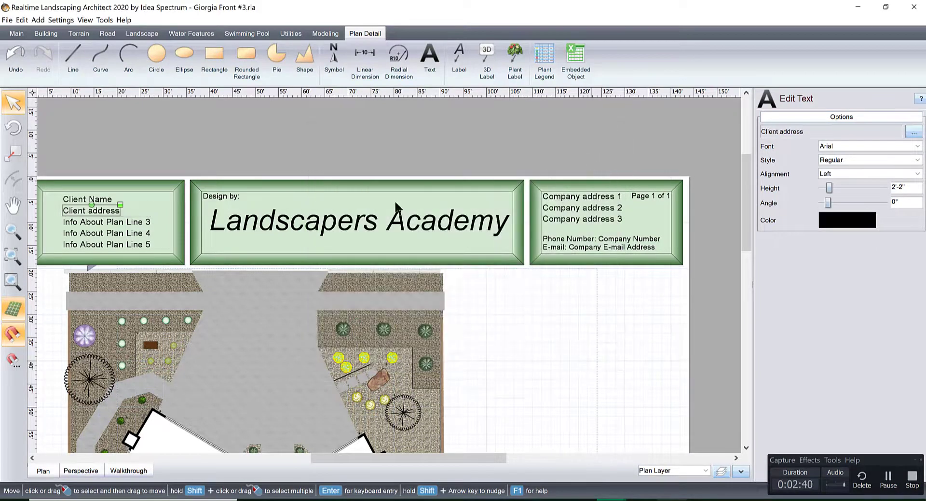
# Step: Replace the Info About Plan Line 5 text with the drawing scale 1 " = 8 ' and deselect it
pyautogui.click(124, 224)
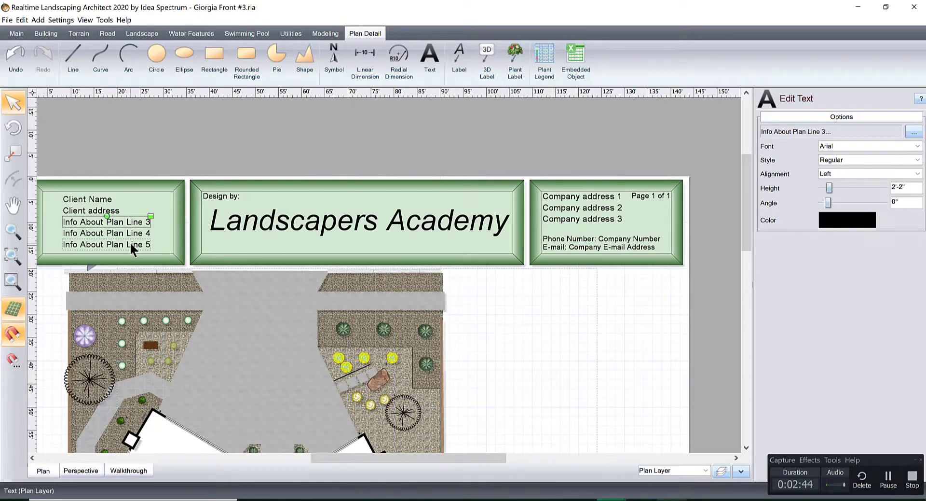
pyautogui.click(131, 244)
pyautogui.click(837, 131)
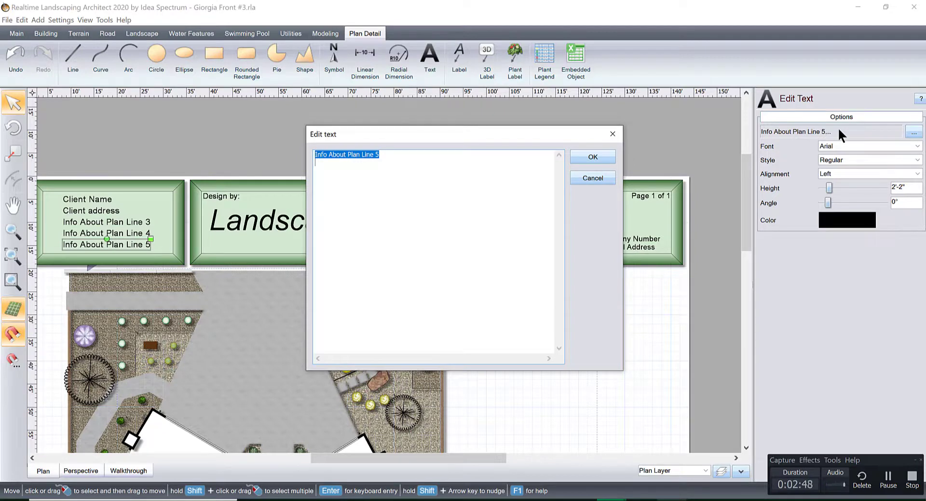
pyautogui.write('1" = 8\'')
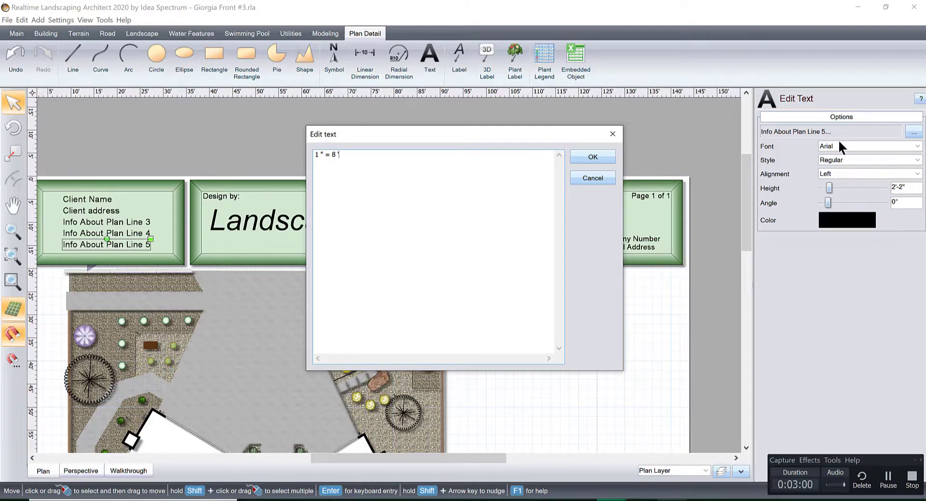
pyautogui.click(595, 154)
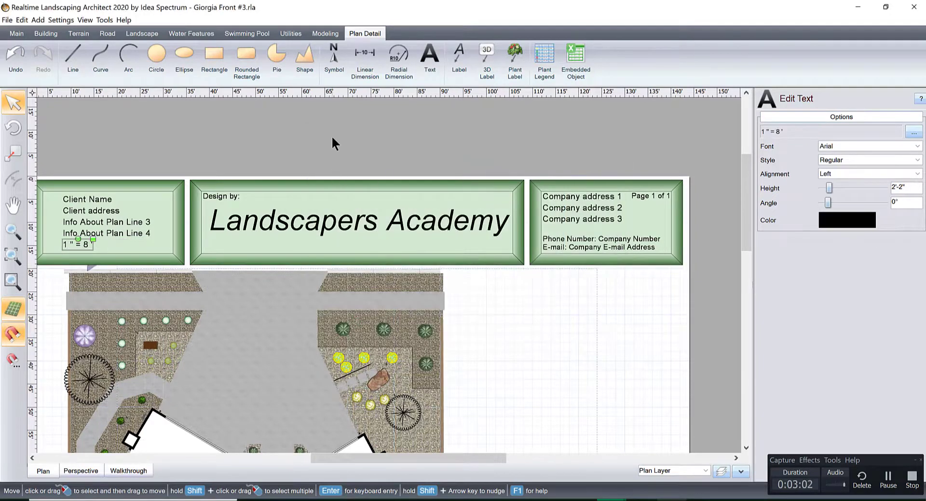
pyautogui.click(333, 137)
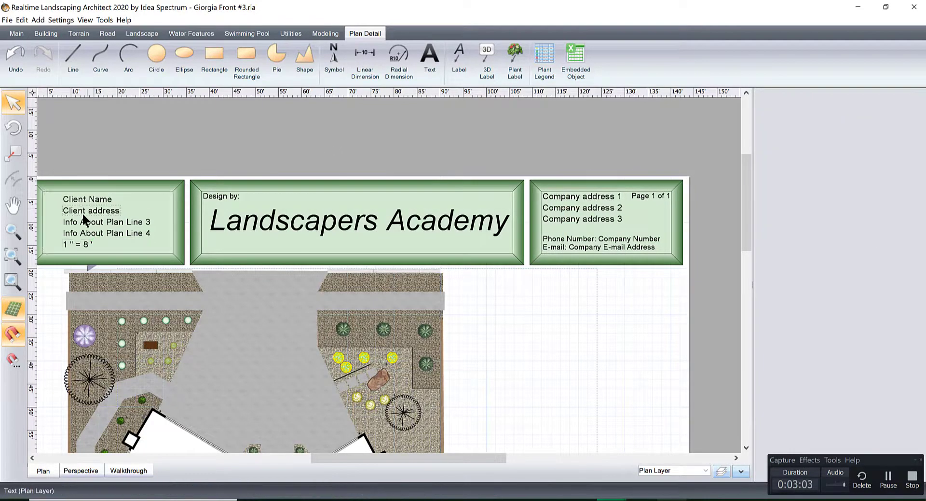
pyautogui.click(83, 243)
pyautogui.click(261, 150)
# Step: Lock Plan Layer, unlock Layer 1 and Layer 2, and make Layer 1 the current layer
pyautogui.scroll(-2, 450, 201)
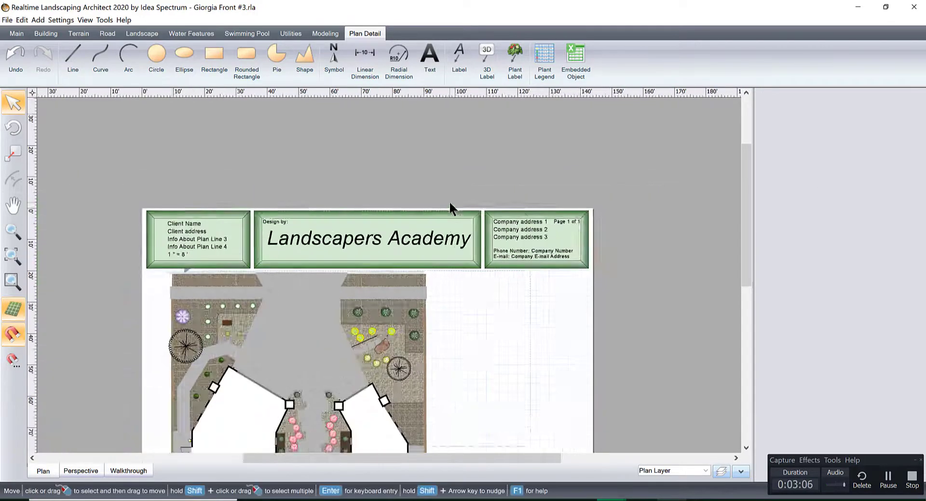
pyautogui.moveTo(450, 202); pyautogui.dragTo(452, 192, button='middle')
pyautogui.scroll(1, 452, 192)
pyautogui.scroll(-2, 452, 192)
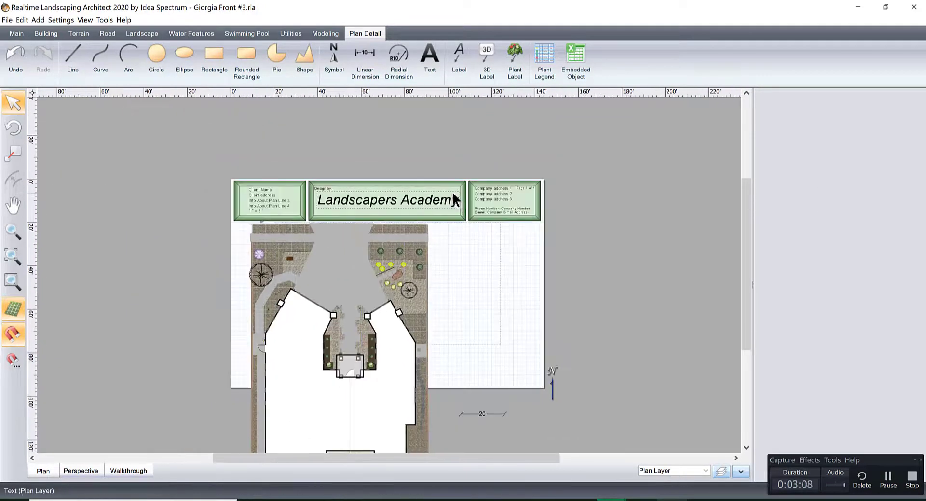
pyautogui.moveTo(492, 253); pyautogui.dragTo(466, 275, button='middle')
pyautogui.scroll(1, 477, 227)
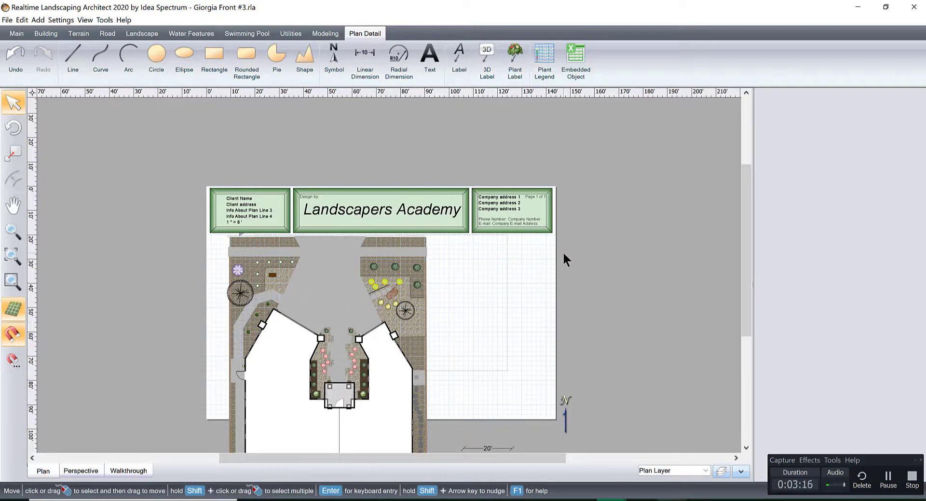
pyautogui.scroll(-1, 525, 275)
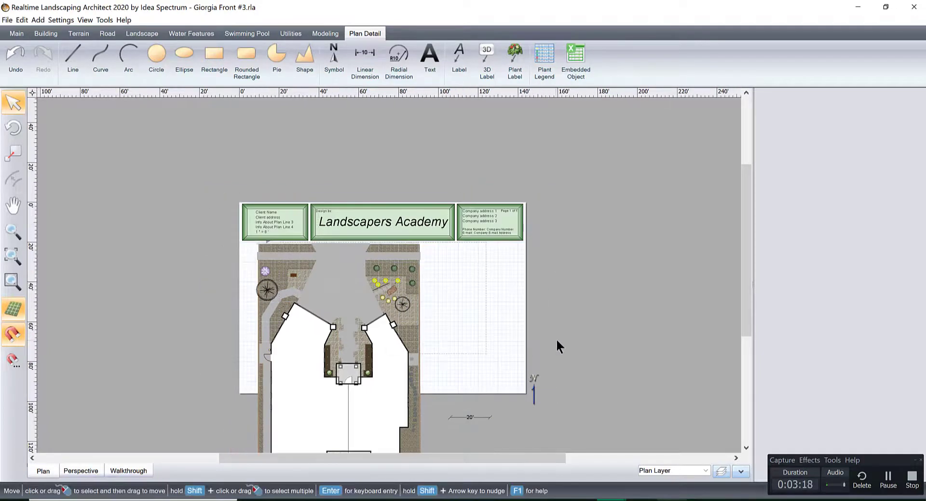
pyautogui.click(722, 470)
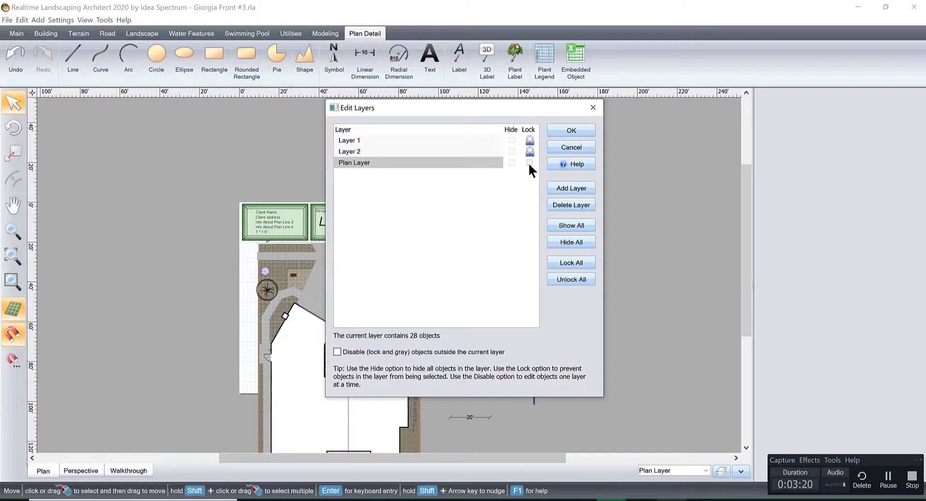
pyautogui.click(528, 162)
pyautogui.click(529, 152)
pyautogui.click(529, 140)
pyautogui.click(573, 131)
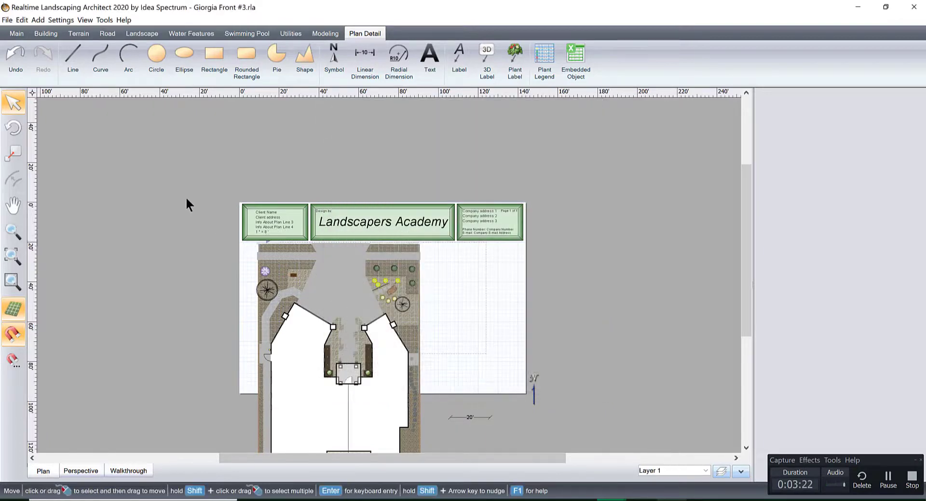
# Step: Select the whole landscape design and move it about 6 feet left, towards the sheet's left edge, then deselect it
pyautogui.scroll(-1, 346, 322)
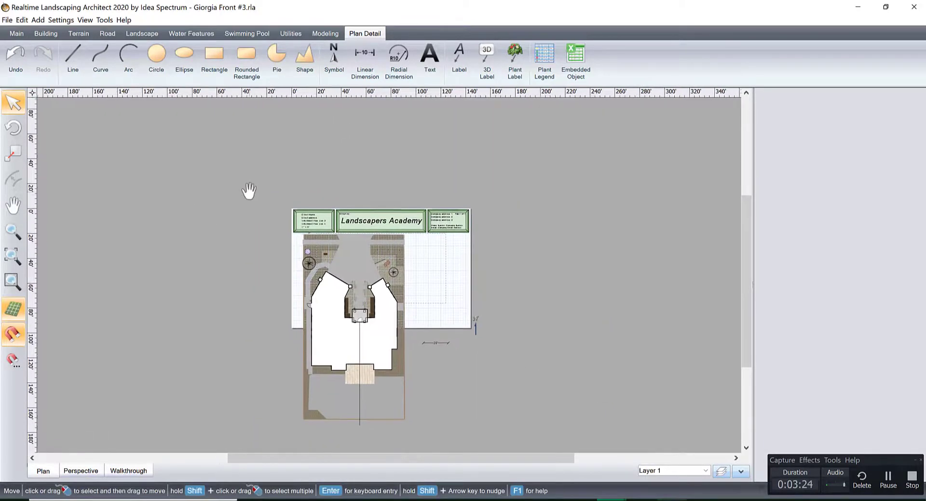
pyautogui.moveTo(225, 178); pyautogui.dragTo(566, 437)
pyautogui.scroll(5, 428, 316)
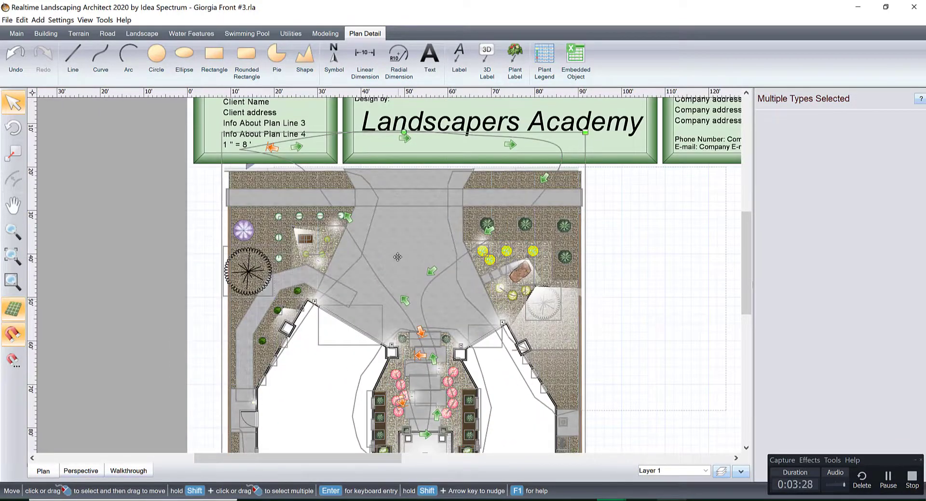
pyautogui.moveTo(410, 240); pyautogui.dragTo(383, 239)
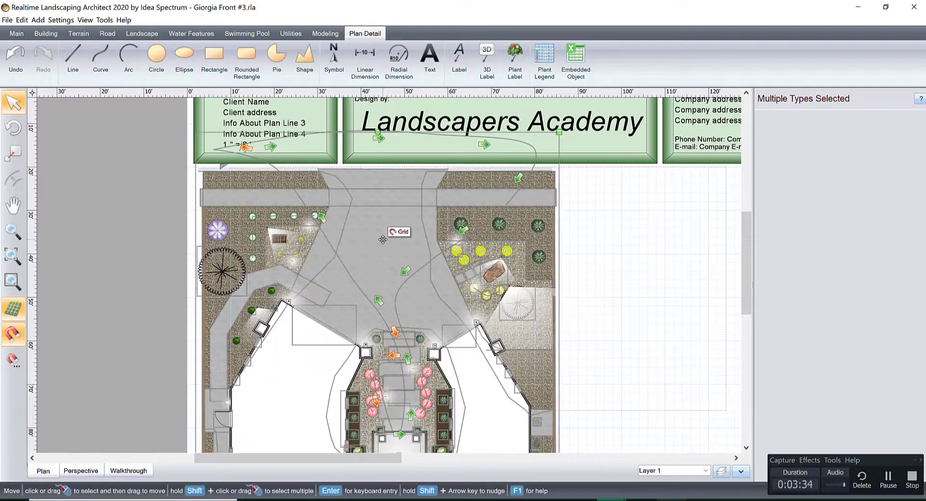
pyautogui.click(195, 220)
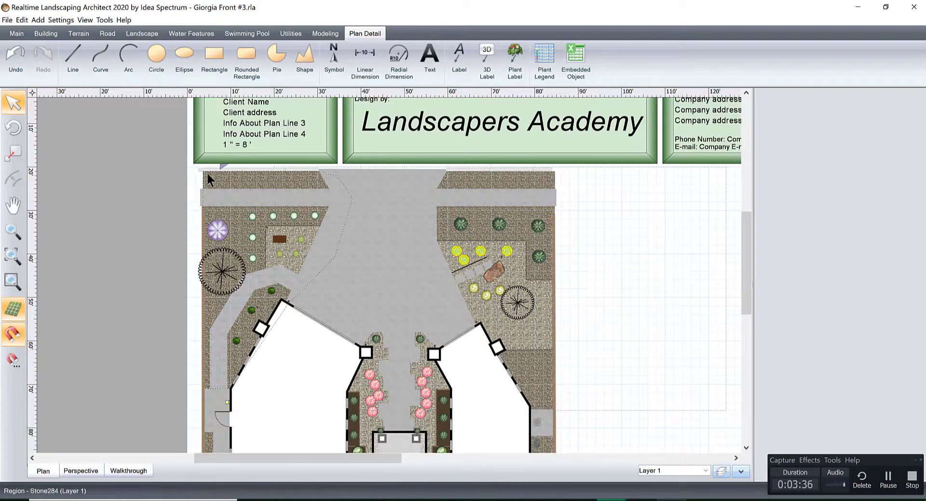
# Step: Select Camera 2 just below the title block and turn off its Render in Plan view property from the perspective view
pyautogui.scroll(-2, 382, 253)
pyautogui.scroll(4, 382, 254)
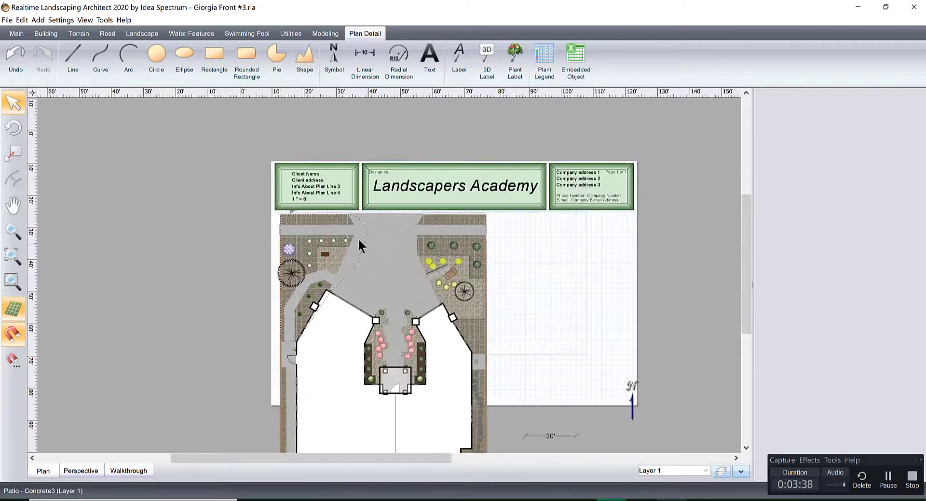
pyautogui.scroll(2, 540, 366)
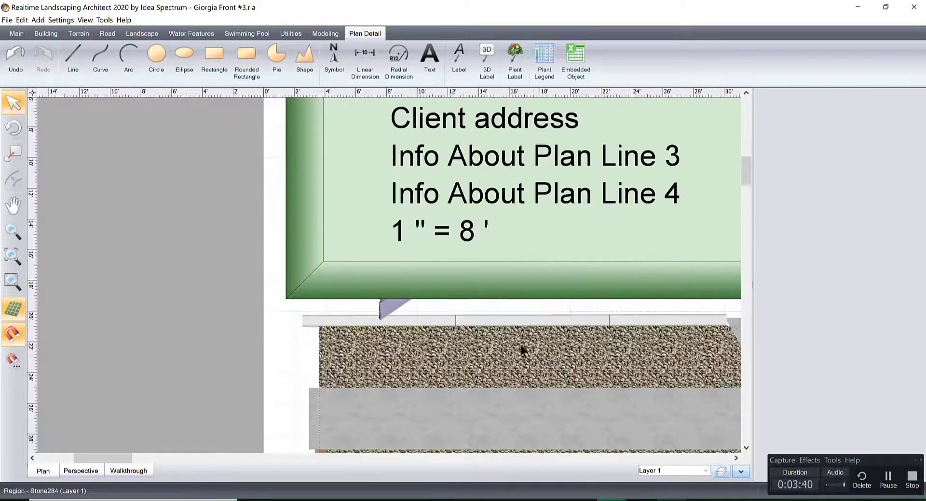
pyautogui.click(390, 301)
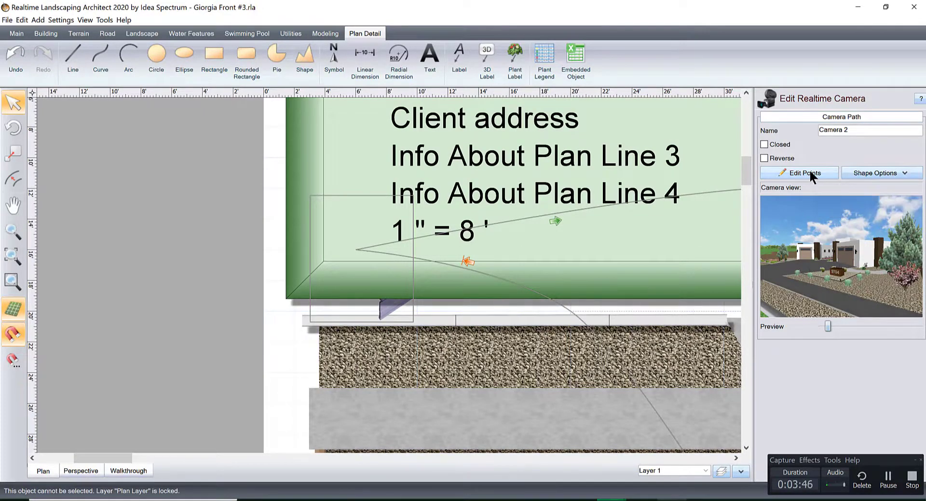
pyautogui.click(889, 172)
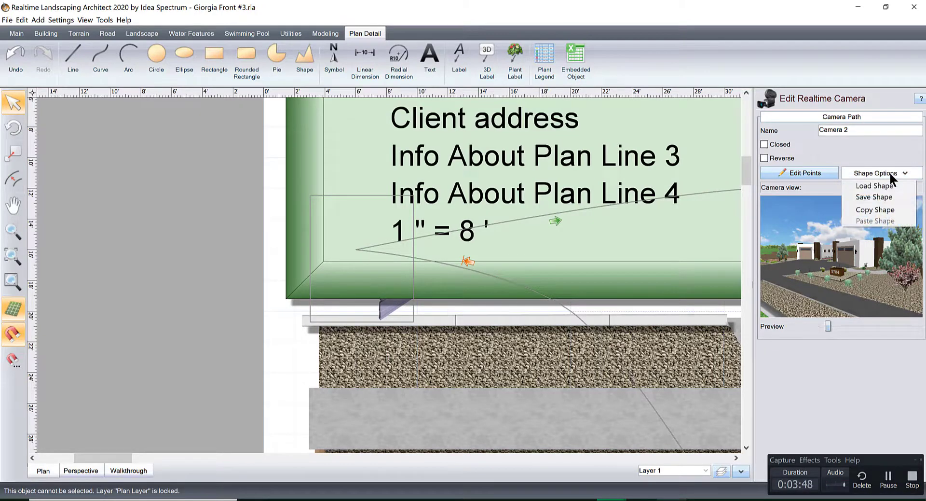
pyautogui.click(892, 149)
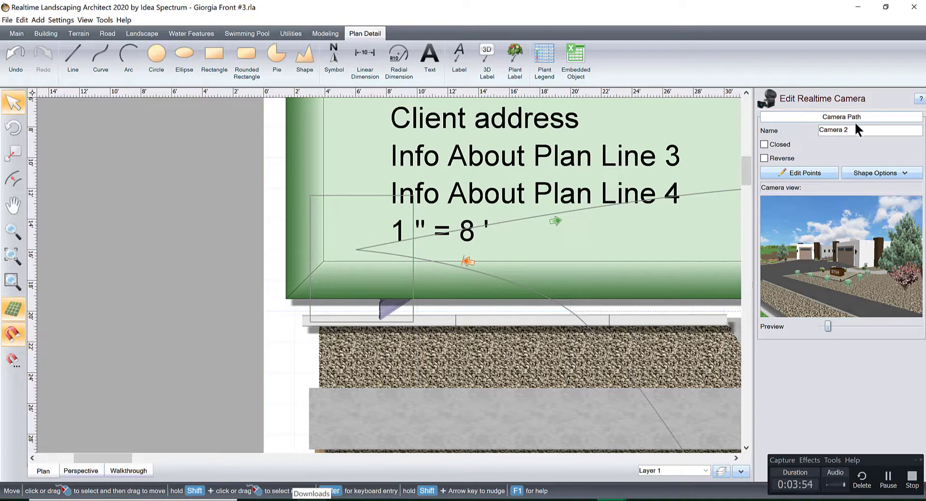
pyautogui.click(80, 470)
pyautogui.scroll(5, 629, 346)
pyautogui.moveTo(518, 316); pyautogui.dragTo(174, 222, button='middle')
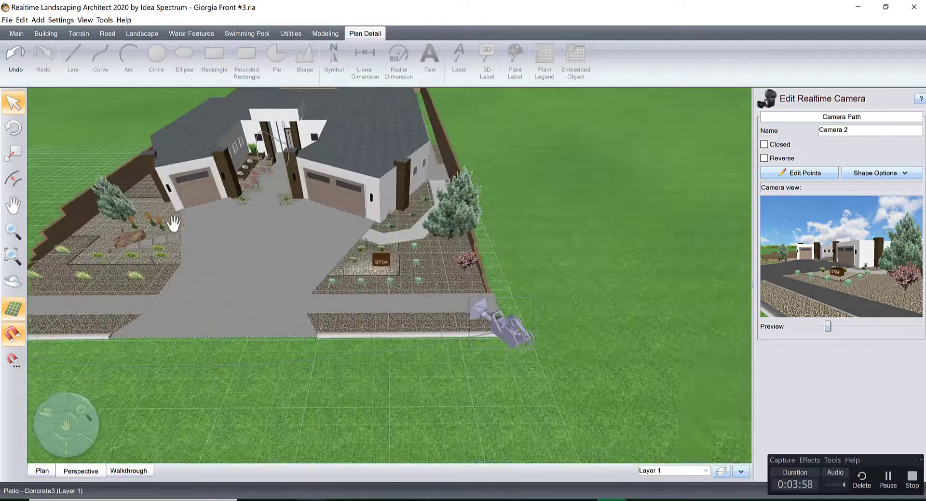
pyautogui.rightClick(500, 330)
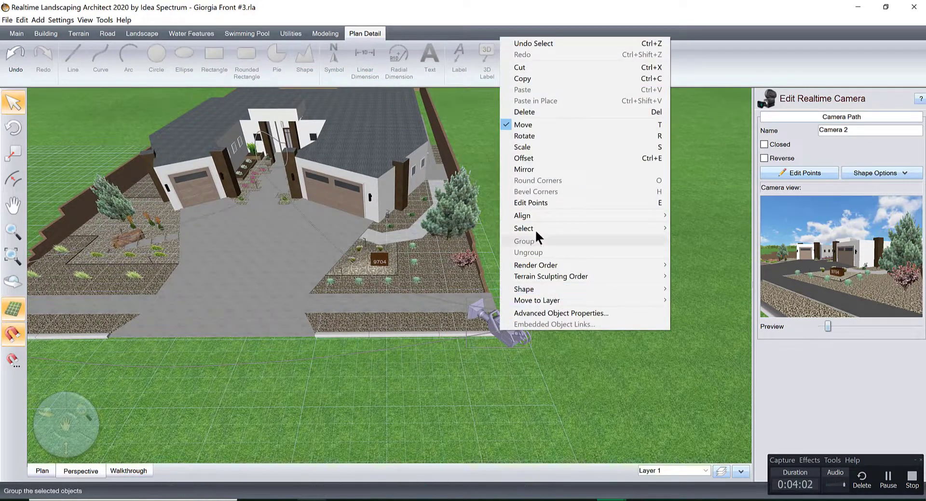
pyautogui.click(562, 313)
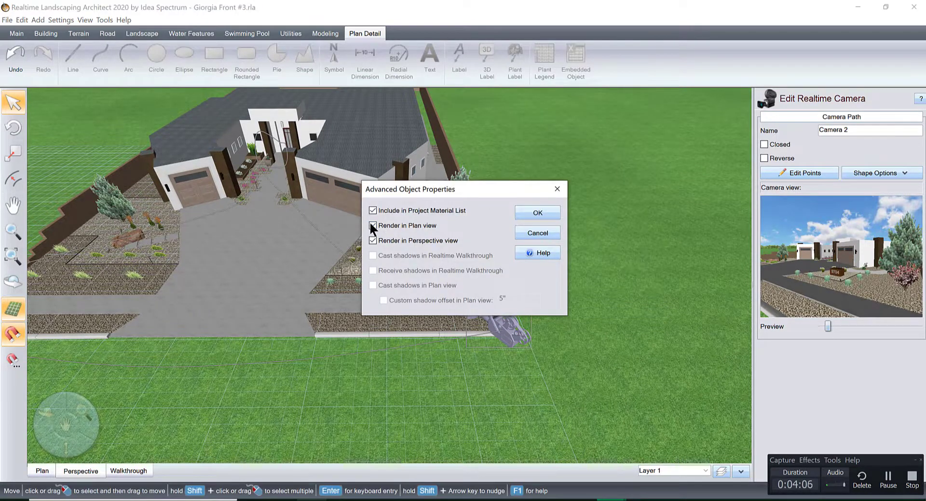
pyautogui.click(527, 212)
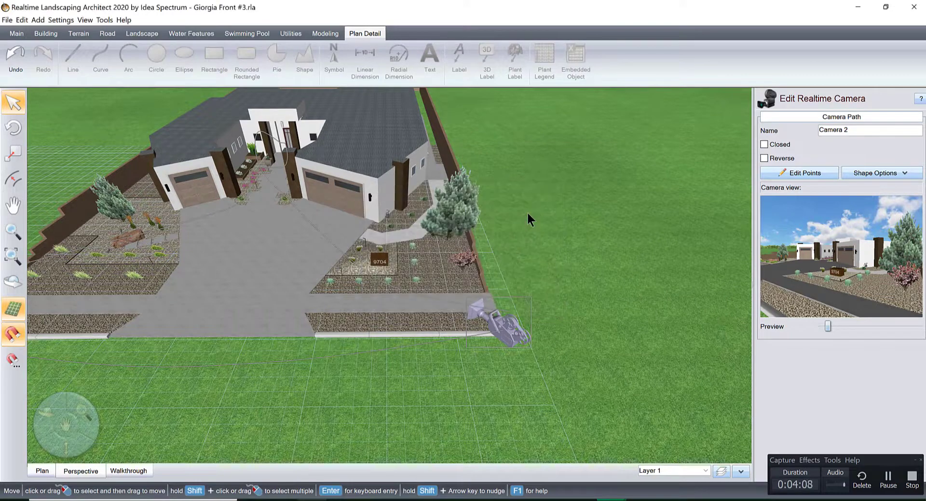
# Step: Confirm Camera 2's advanced object properties with Render in Plan view off, and return to plan view with nothing selected
pyautogui.rightClick(503, 322)
pyautogui.click(554, 304)
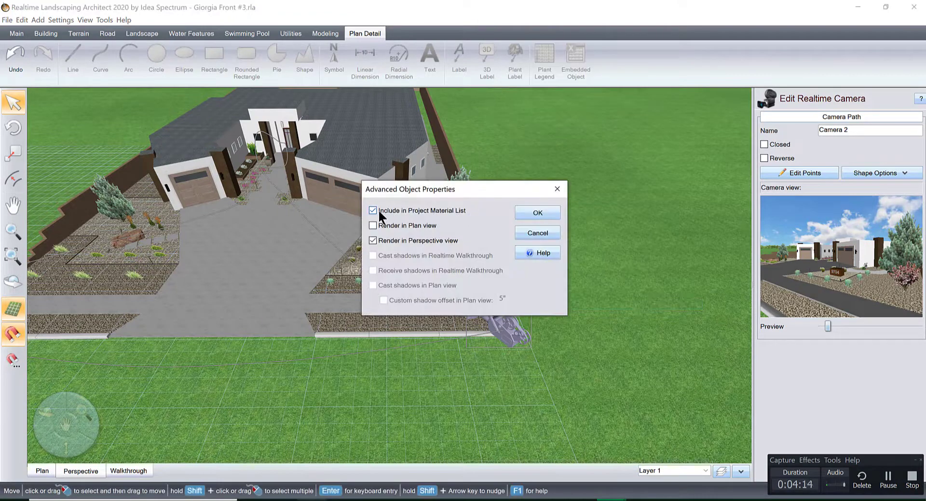
pyautogui.click(528, 215)
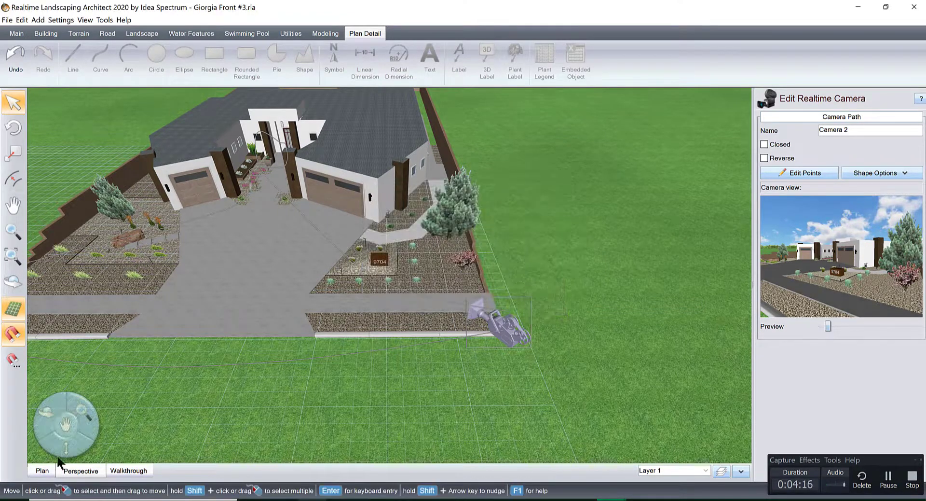
pyautogui.click(41, 471)
pyautogui.scroll(-5, 291, 312)
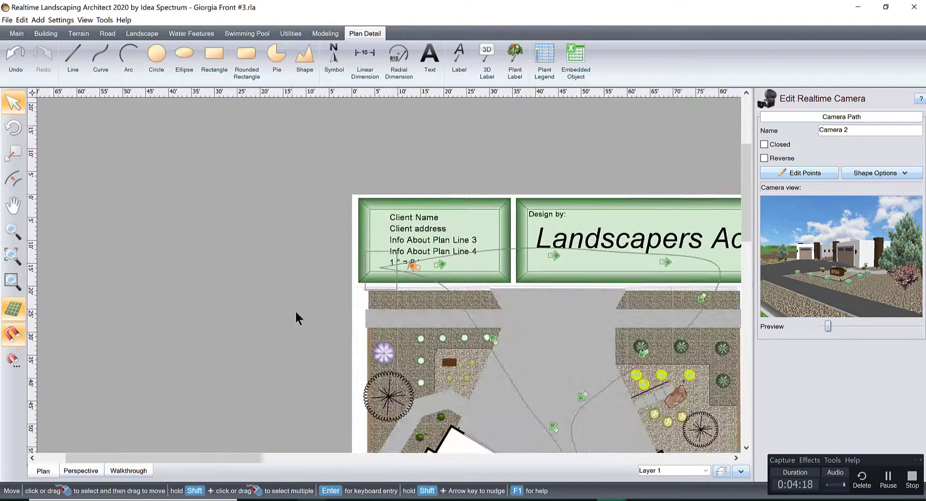
pyautogui.scroll(4, 295, 309)
pyautogui.click(234, 254)
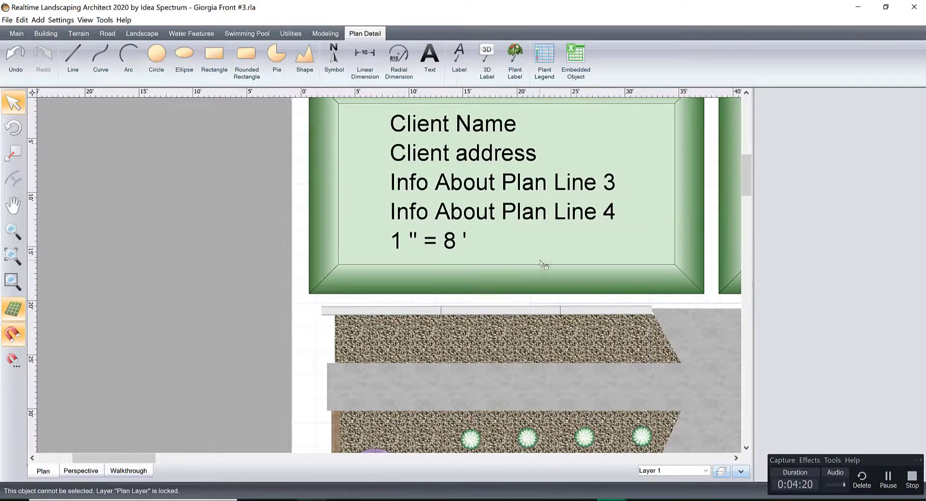
# Step: Examine the plan from the client information block down to the garages and entry, and the layout of the whole sheet
pyautogui.scroll(-2, 547, 262)
pyautogui.moveTo(580, 234); pyautogui.dragTo(345, 166, button='middle')
pyautogui.scroll(-2, 482, 304)
pyautogui.moveTo(482, 305); pyautogui.dragTo(385, 171, button='middle')
pyautogui.scroll(-1, 432, 274)
pyautogui.moveTo(431, 246); pyautogui.dragTo(435, 242, button='middle')
pyautogui.scroll(1, 435, 241)
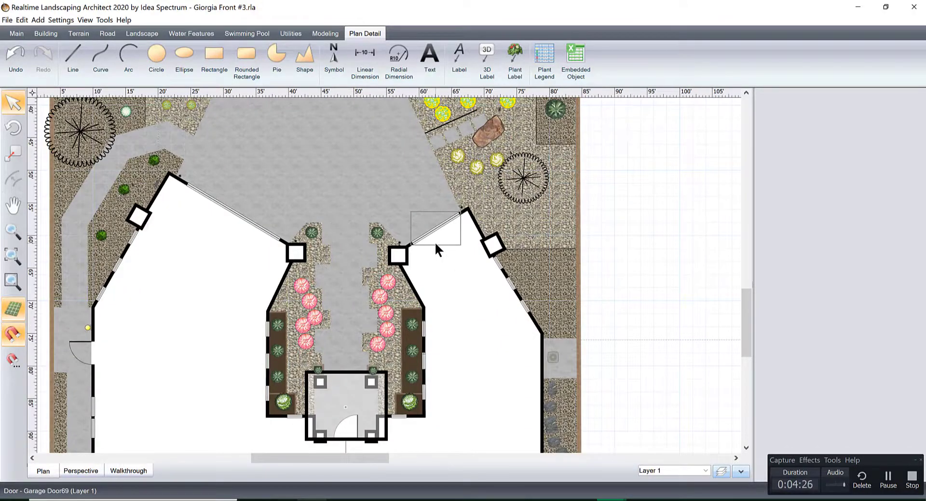
pyautogui.scroll(-2, 474, 263)
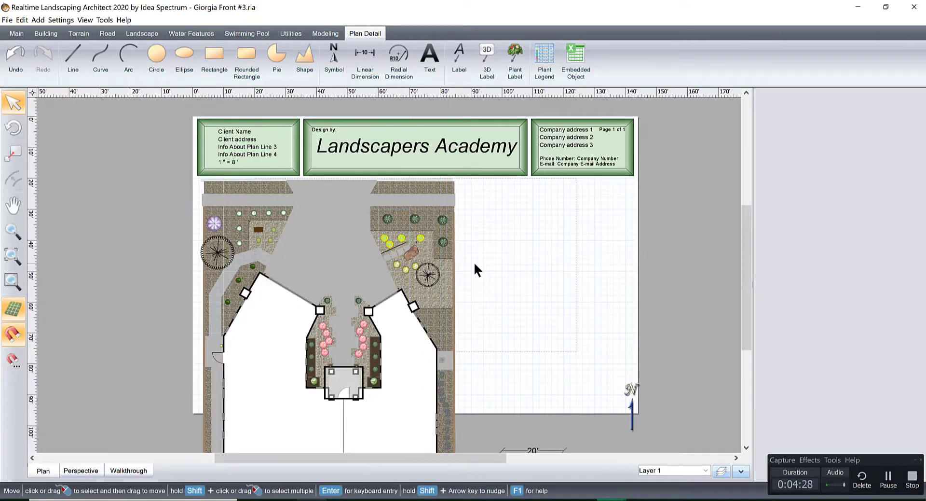
pyautogui.moveTo(474, 263); pyautogui.dragTo(444, 237, button='middle')
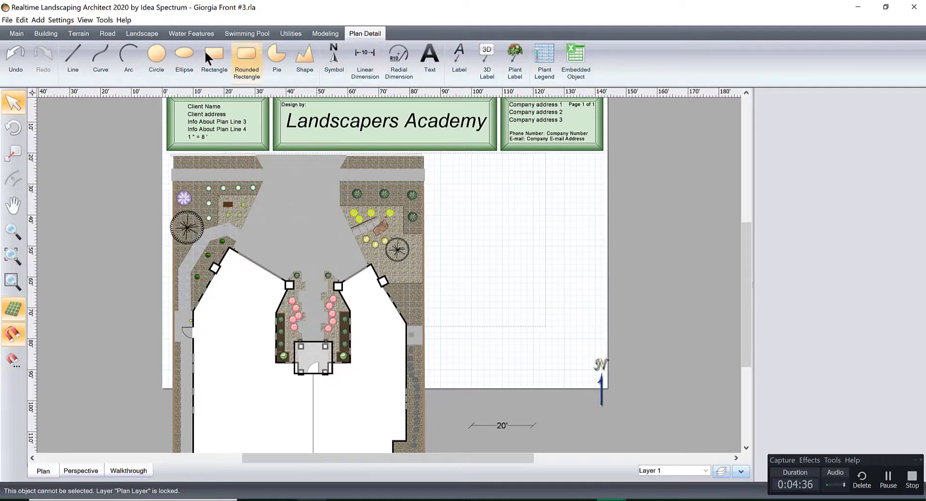
# Step: Add the text "Note: This plan is the legal property of ________ LLC." in the blank area near the sheet's lower edge
pyautogui.click(429, 55)
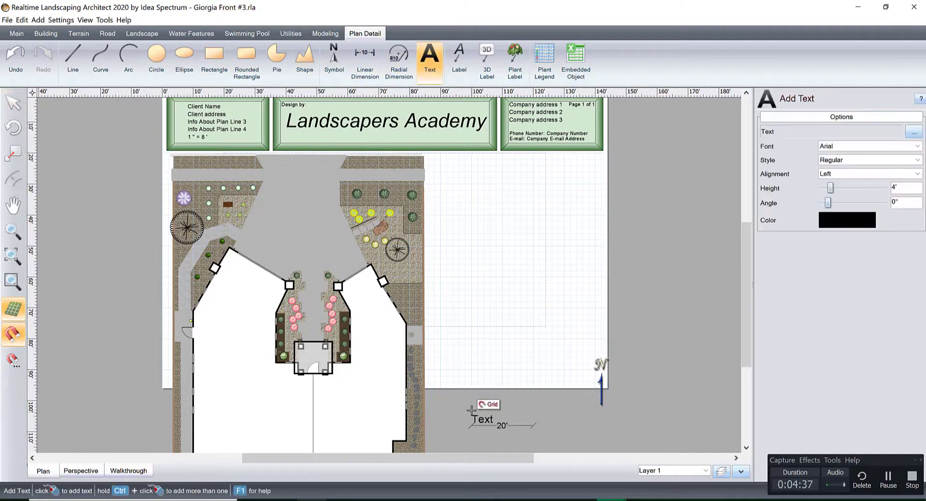
pyautogui.click(454, 373)
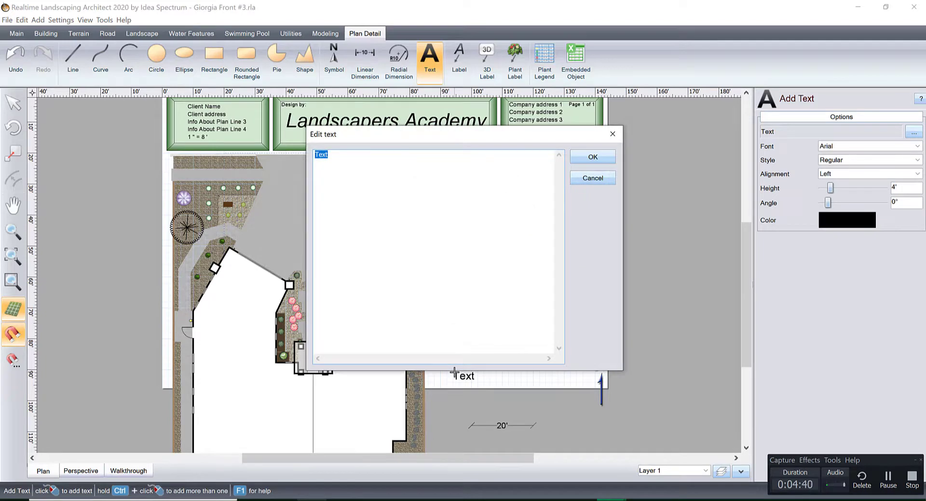
pyautogui.write('Not')
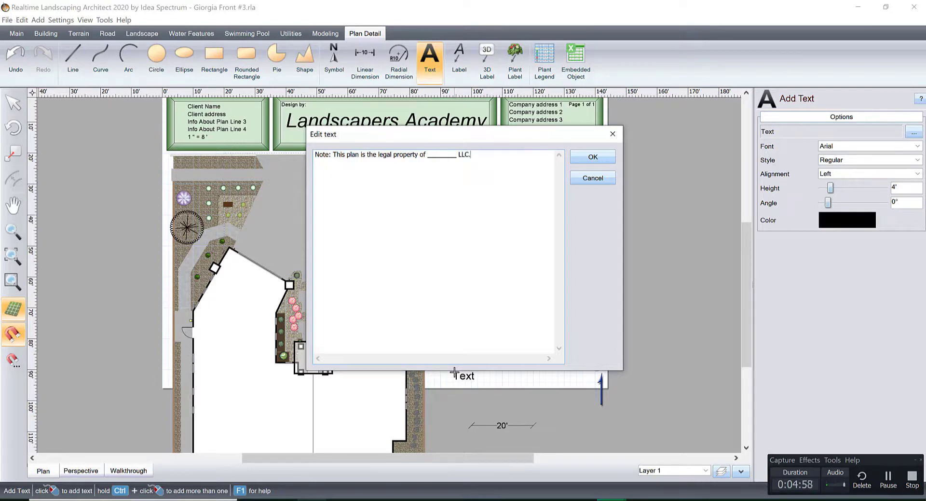
pyautogui.click(579, 161)
# Step: Shrink the legal note to a text height of 2'-5" and move it inside the sheet's lower right corner
pyautogui.moveTo(632, 372); pyautogui.dragTo(614, 381)
pyautogui.scroll(1, 504, 284)
pyautogui.moveTo(503, 284); pyautogui.dragTo(423, 169, button='middle')
pyautogui.moveTo(656, 286); pyautogui.dragTo(675, 288)
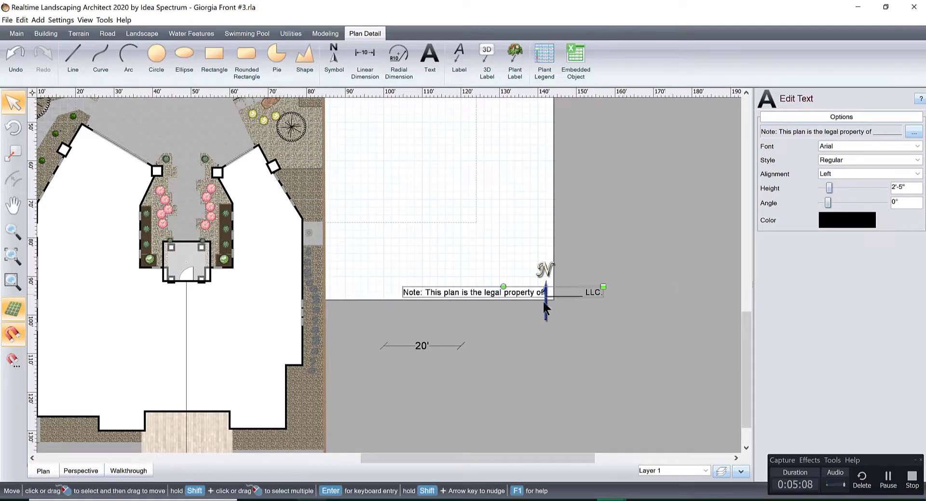
pyautogui.moveTo(523, 293); pyautogui.dragTo(463, 289)
pyautogui.scroll(2, 521, 279)
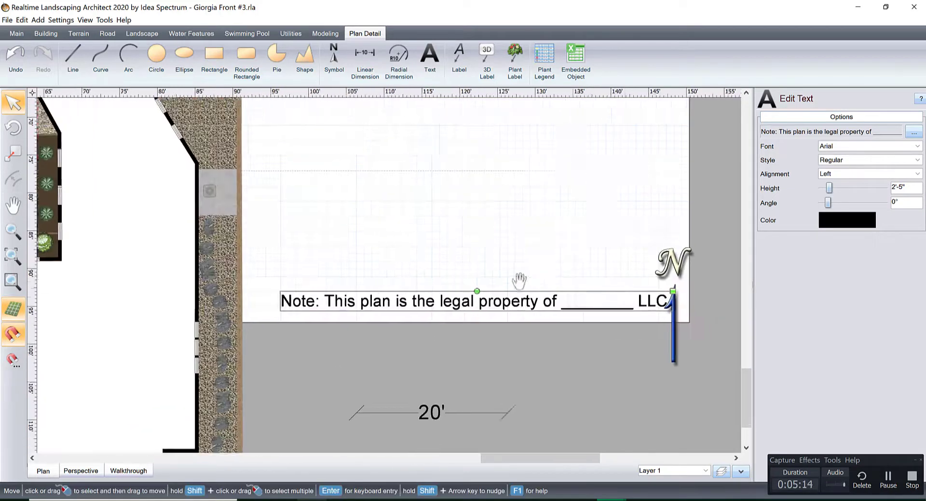
pyautogui.moveTo(440, 284); pyautogui.dragTo(433, 284)
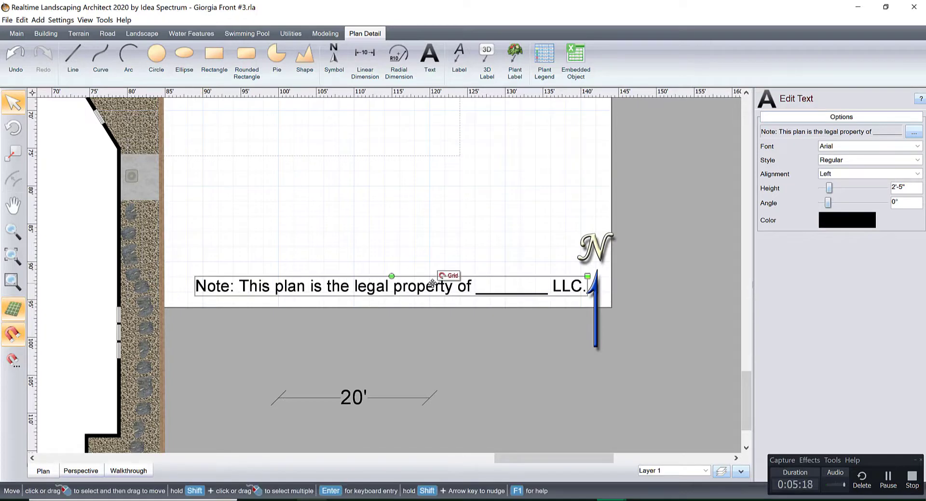
# Step: Move the north compass about 8 feet right, off the sheet and clear of the legal note
pyautogui.click(655, 279)
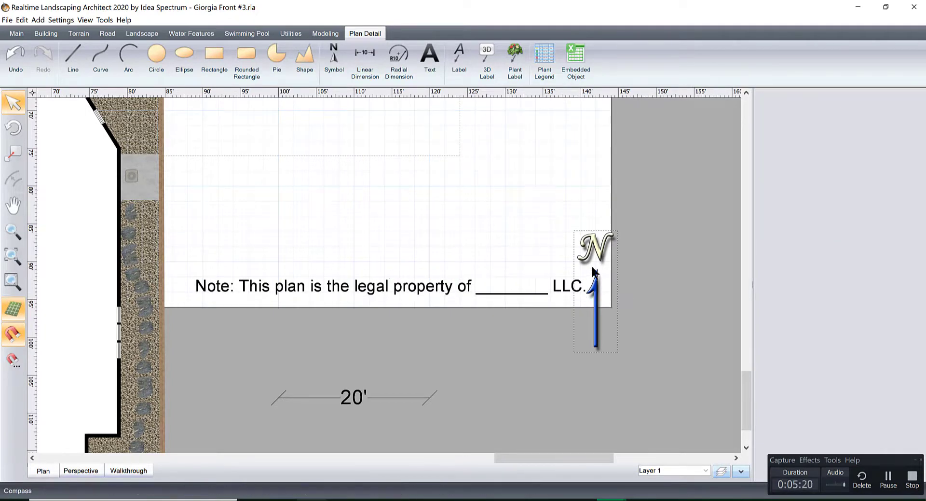
pyautogui.moveTo(593, 271); pyautogui.dragTo(646, 249)
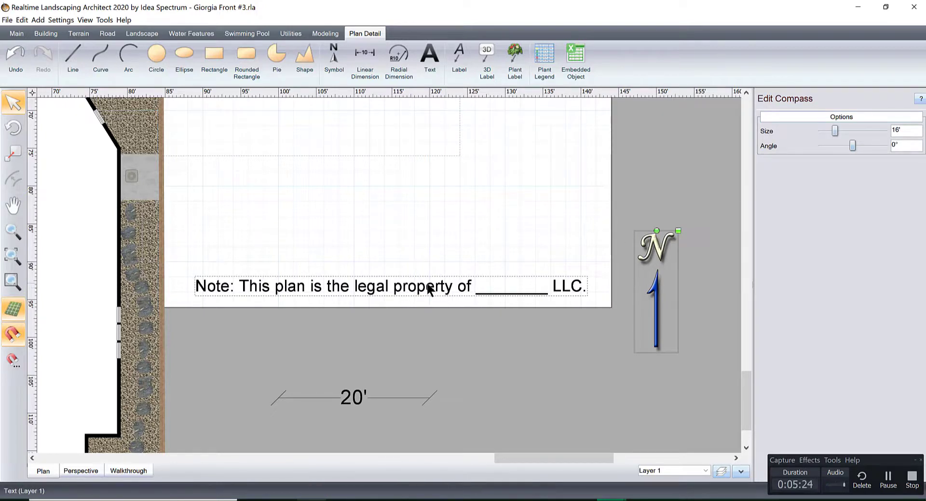
pyautogui.click(382, 291)
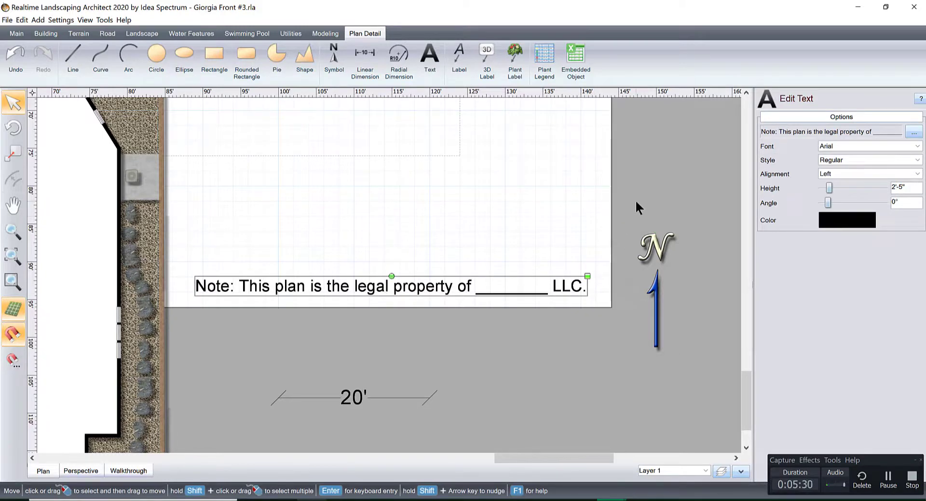
# Step: Add the text "dafont" above the legal note and enlarge it to a height of 11'-5"
pyautogui.click(428, 57)
pyautogui.click(386, 151)
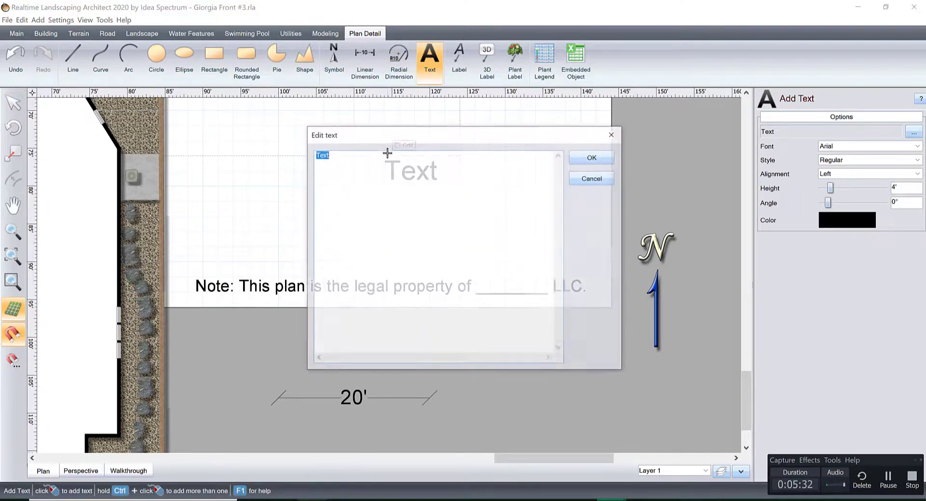
pyautogui.write('dafont')
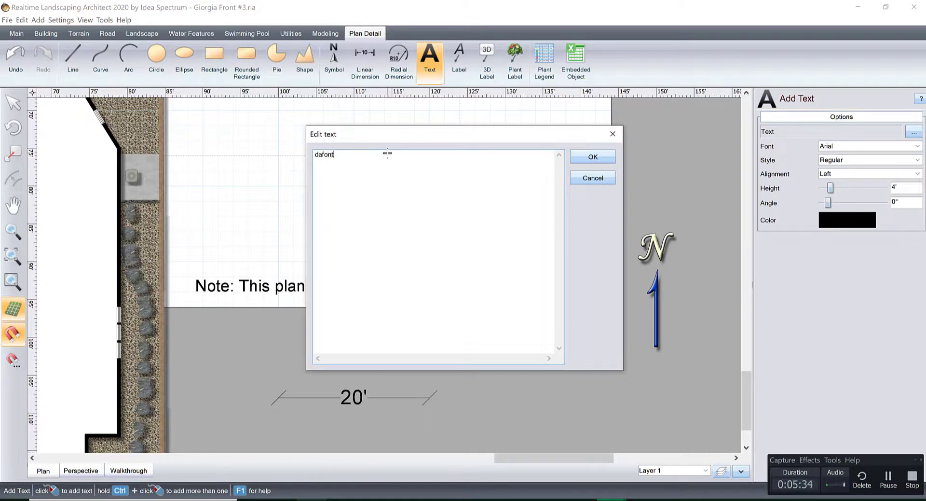
pyautogui.click(589, 157)
pyautogui.moveTo(461, 155); pyautogui.dragTo(529, 126)
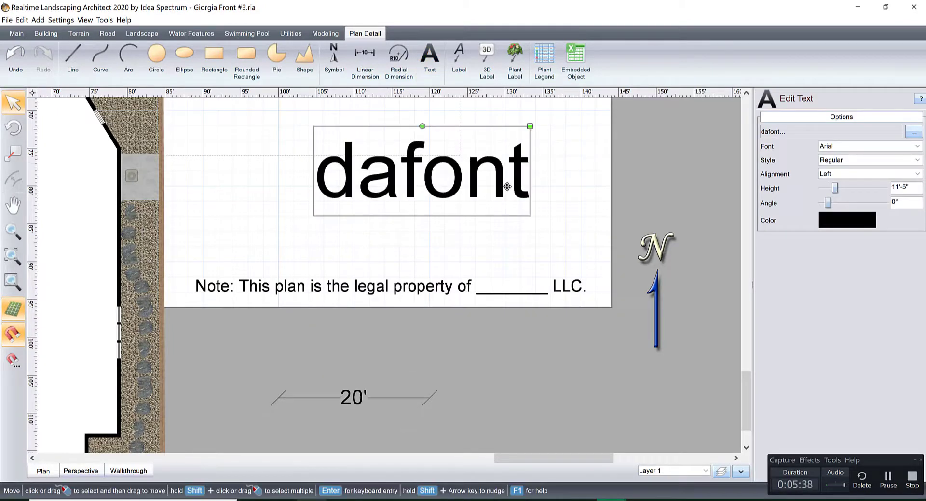
# Step: Change the enlarged "dafont" text to "dafont.com" and delete it from the sheet
pyautogui.click(829, 133)
pyautogui.click(390, 157)
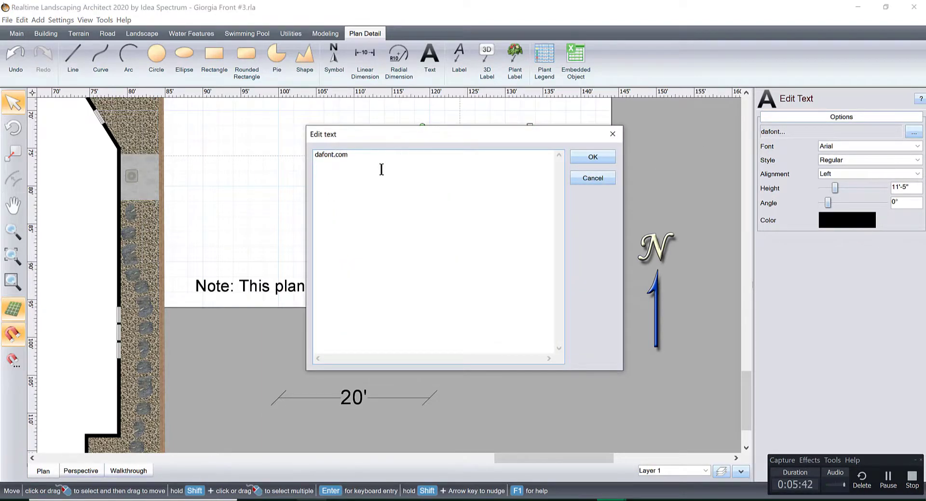
pyautogui.click(589, 157)
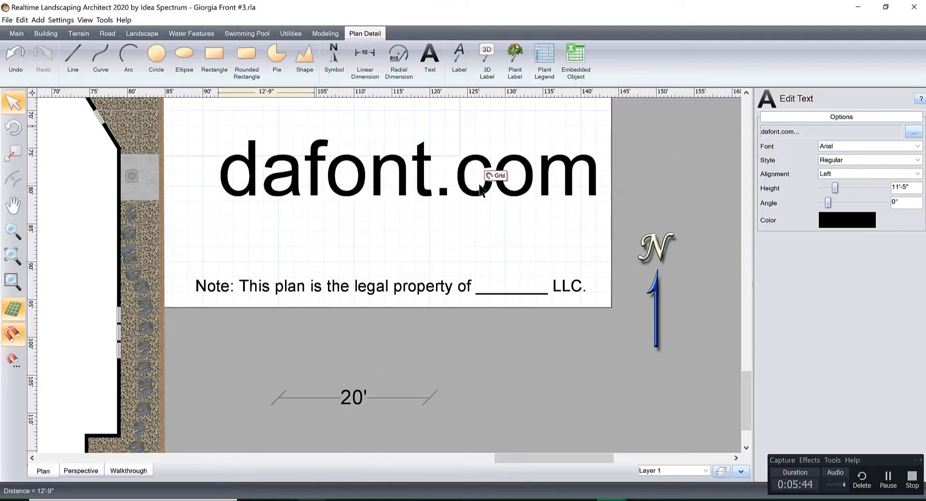
pyautogui.press('Delete')
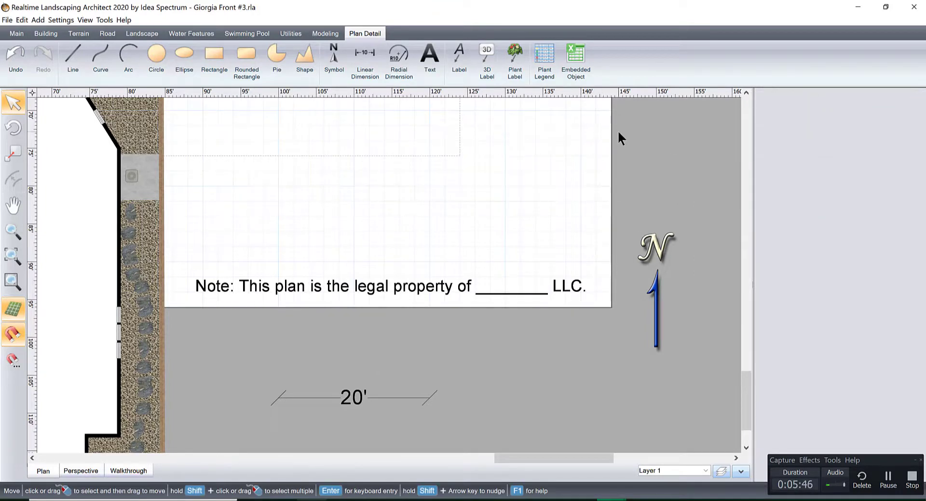
# Step: Set the legal note's font to Flux Architect
pyautogui.click(367, 288)
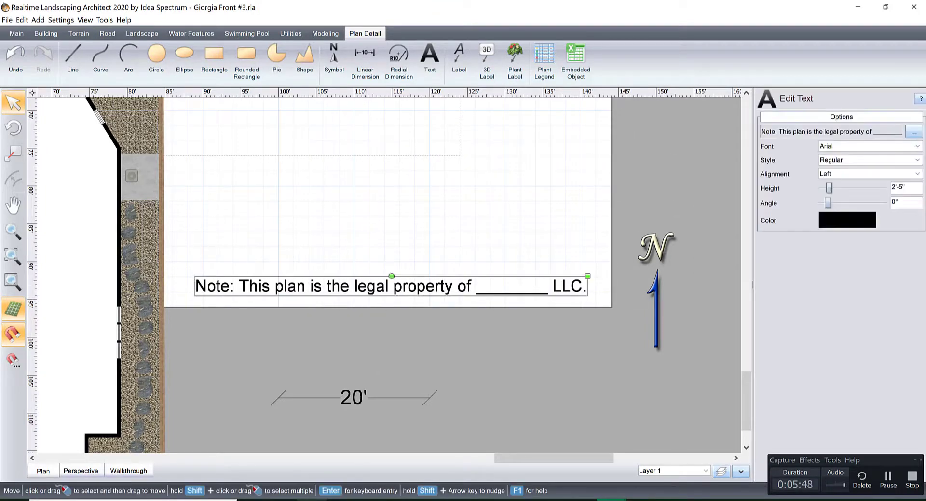
pyautogui.click(865, 145)
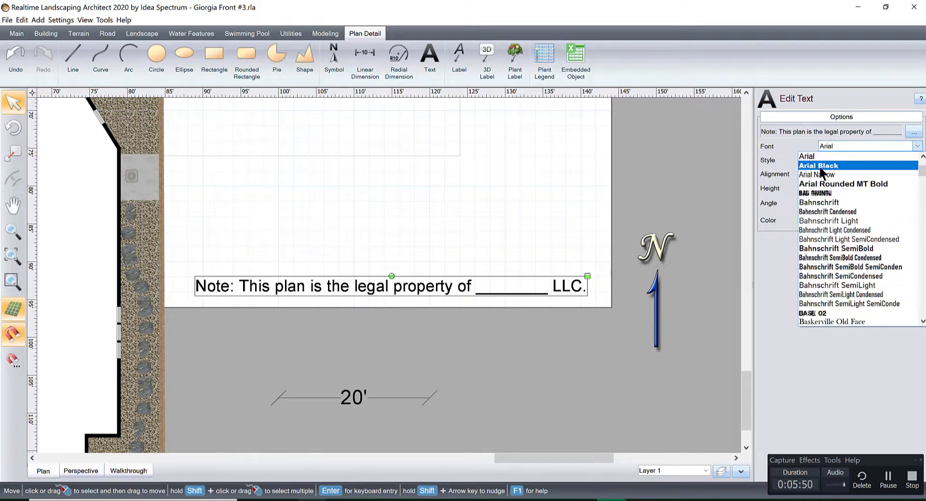
pyautogui.scroll(-5, 819, 165)
pyautogui.scroll(-6, 819, 165)
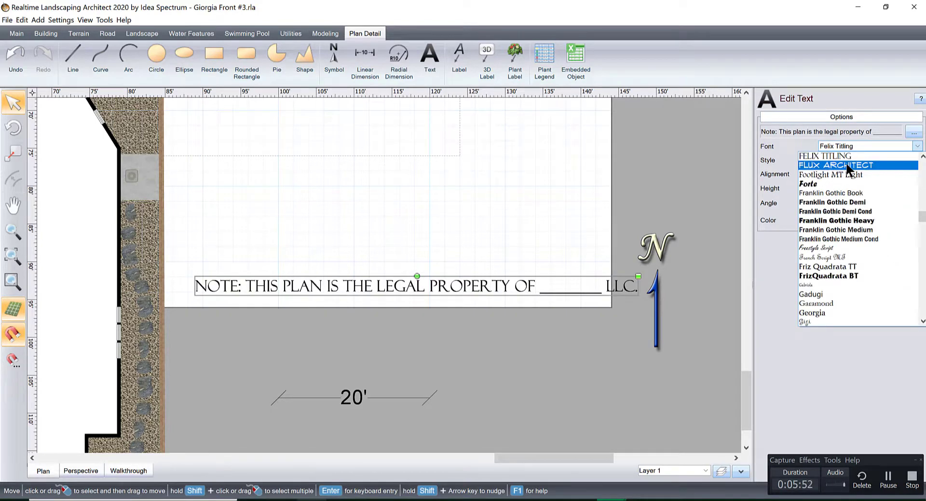
pyautogui.click(847, 165)
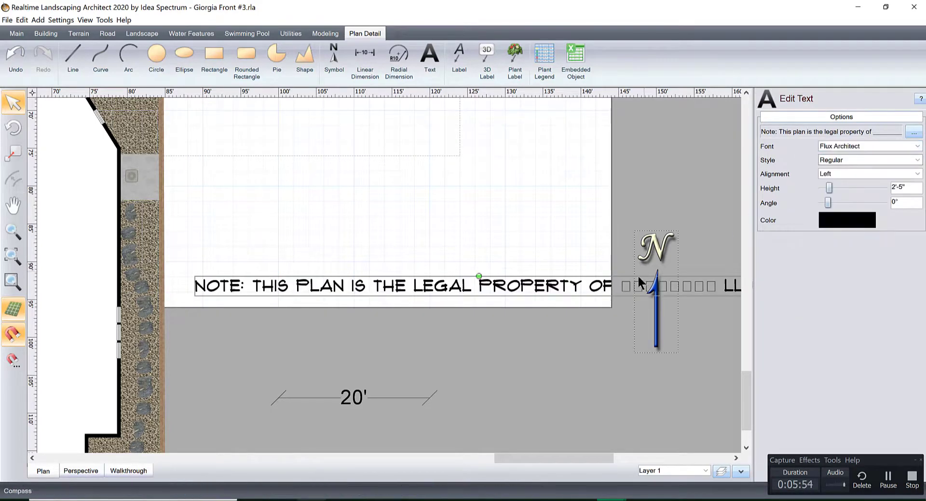
# Step: Reduce the legal note to a text height of 1'-5" and move it left to lie within the sheet
pyautogui.scroll(-2, 602, 273)
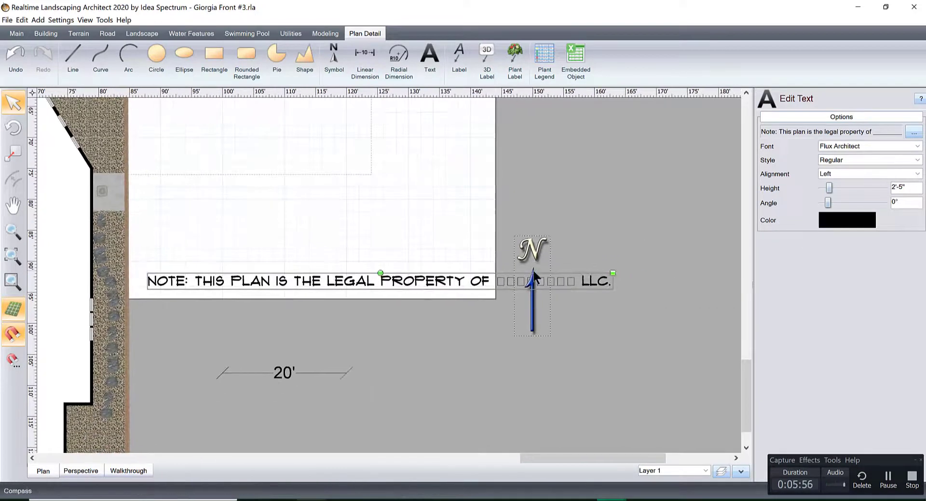
pyautogui.moveTo(596, 271); pyautogui.dragTo(559, 276)
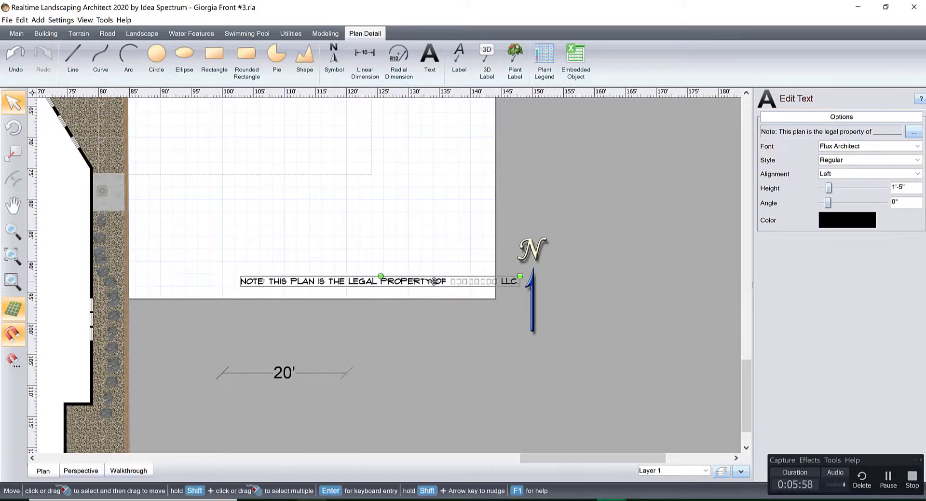
pyautogui.moveTo(433, 281); pyautogui.dragTo(377, 282)
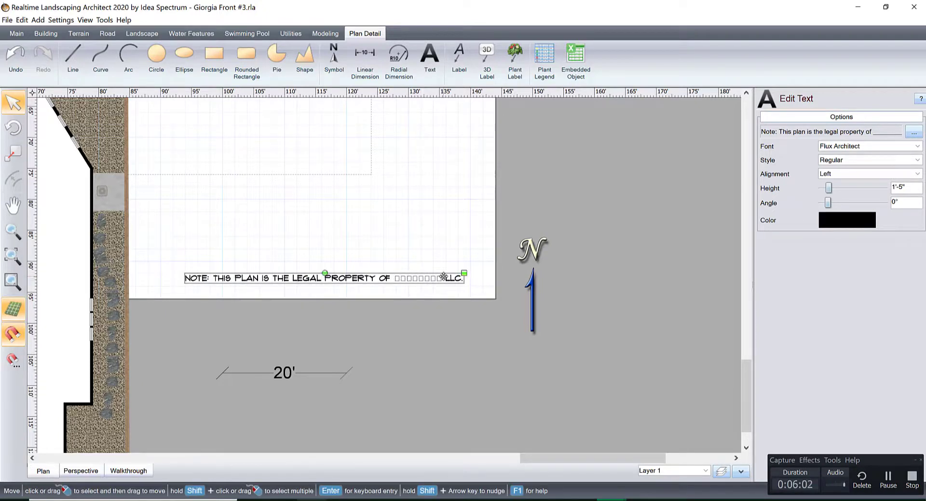
# Step: Replace the blank line in the legal note with the company name Landscapers Academy
pyautogui.click(914, 132)
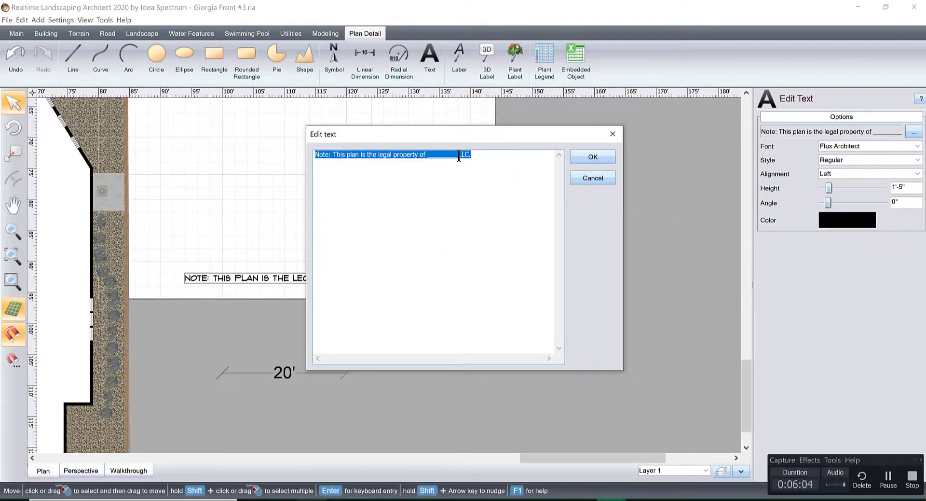
pyautogui.click(464, 155)
pyautogui.press('BackSpace')
pyautogui.press('BackSpace')
pyautogui.press('BackSpace')
pyautogui.press('BackSpace')
pyautogui.press('BackSpace')
pyautogui.press('BackSpace')
pyautogui.press('BackSpace')
pyautogui.press('BackSpace')
pyautogui.press('BackSpace')
pyautogui.press('BackSpace')
pyautogui.press('BackSpace')
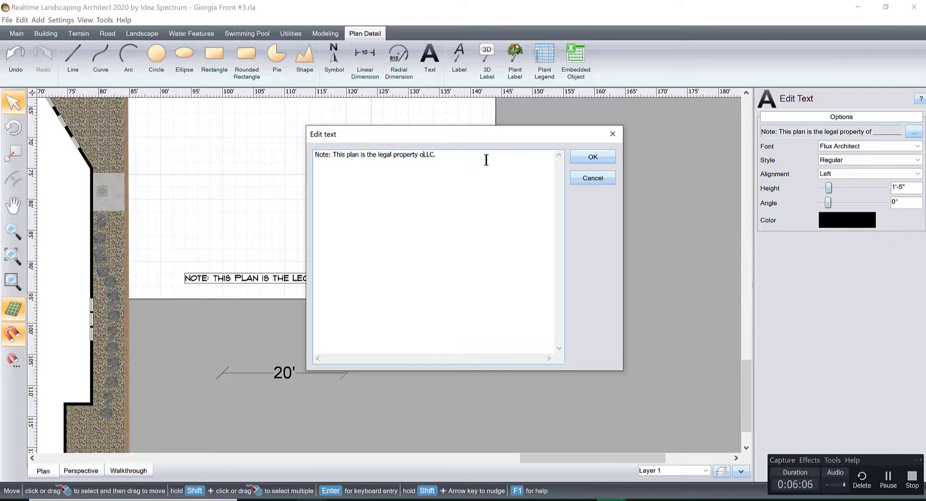
pyautogui.write('f Landscapers Academy')
pyautogui.click(593, 157)
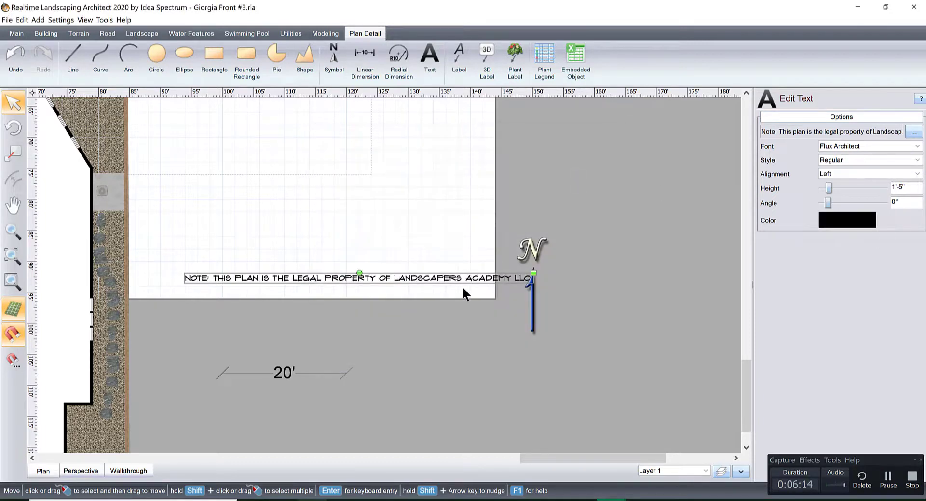
# Step: Move the legal note about 8 feet left to fit inside the sheet's lower right corner, and deselect it
pyautogui.moveTo(438, 278)
pyautogui.mouseDown()
pyautogui.moveTo(441, 263)
pyautogui.moveTo(485, 271)
pyautogui.moveTo(428, 273)
pyautogui.mouseUp()
pyautogui.click(583, 195)
pyautogui.moveTo(365, 241); pyautogui.dragTo(537, 282, button='middle')
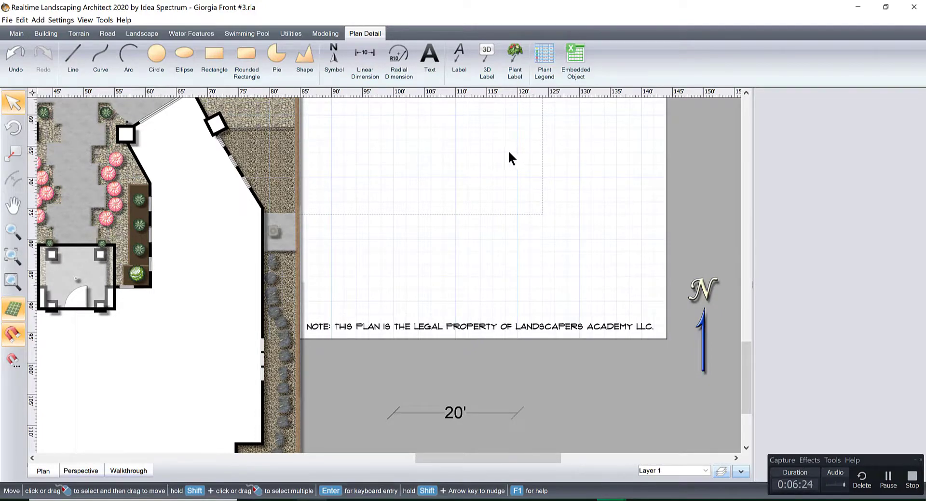
pyautogui.moveTo(508, 149); pyautogui.dragTo(547, 290, button='middle')
pyautogui.scroll(-2, 398, 322)
pyautogui.scroll(-4, 547, 290)
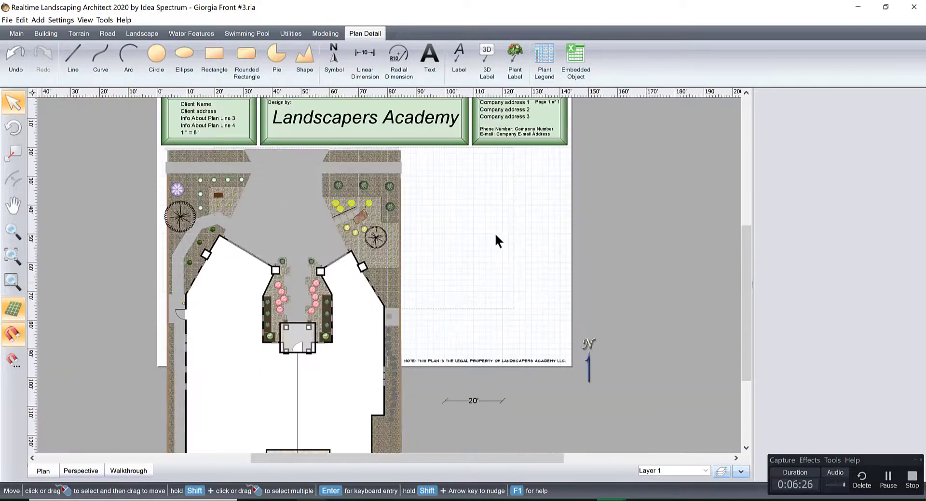
pyautogui.moveTo(490, 225); pyautogui.dragTo(485, 255, button='middle')
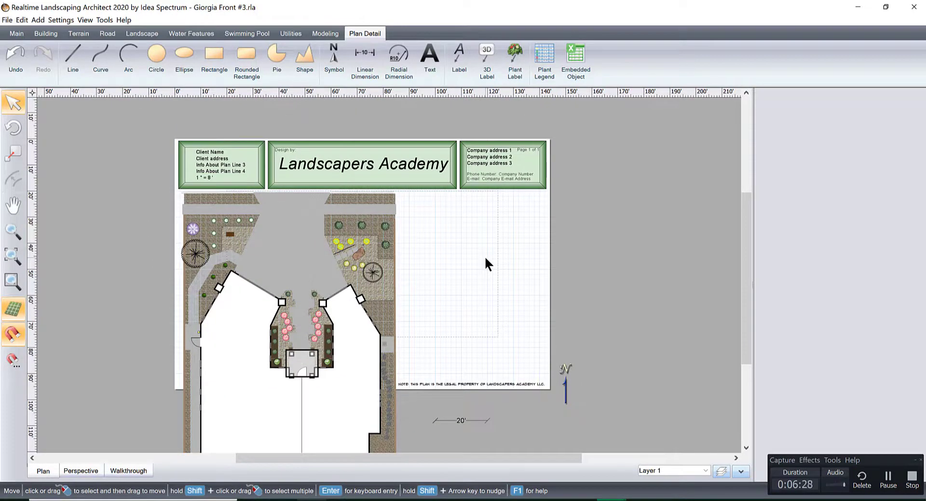
# Step: Lock Layer 1 and Layer 2, unlock the Plan Layer and make it the current layer
pyautogui.click(721, 471)
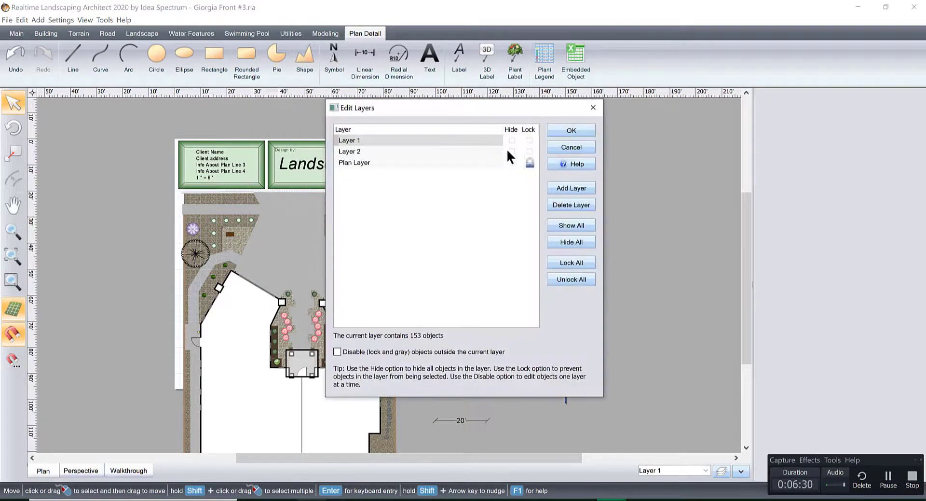
pyautogui.click(529, 139)
pyautogui.click(529, 151)
pyautogui.click(529, 162)
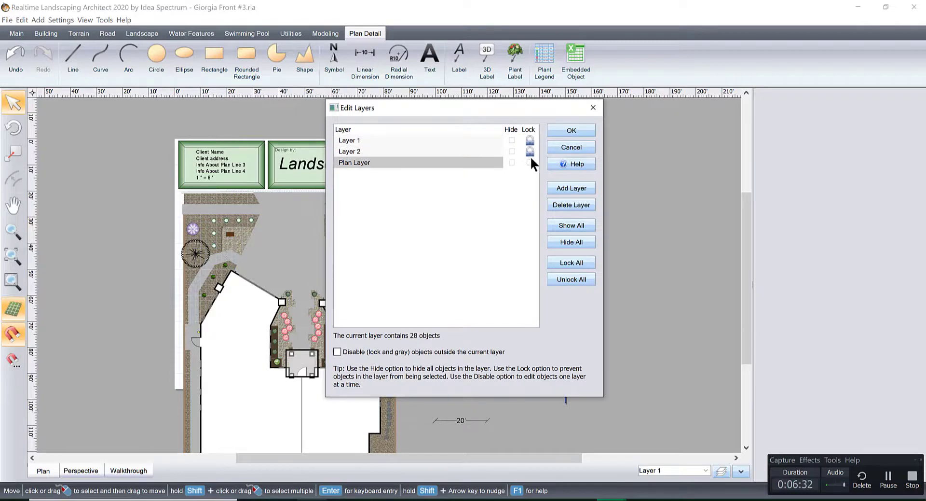
pyautogui.click(571, 130)
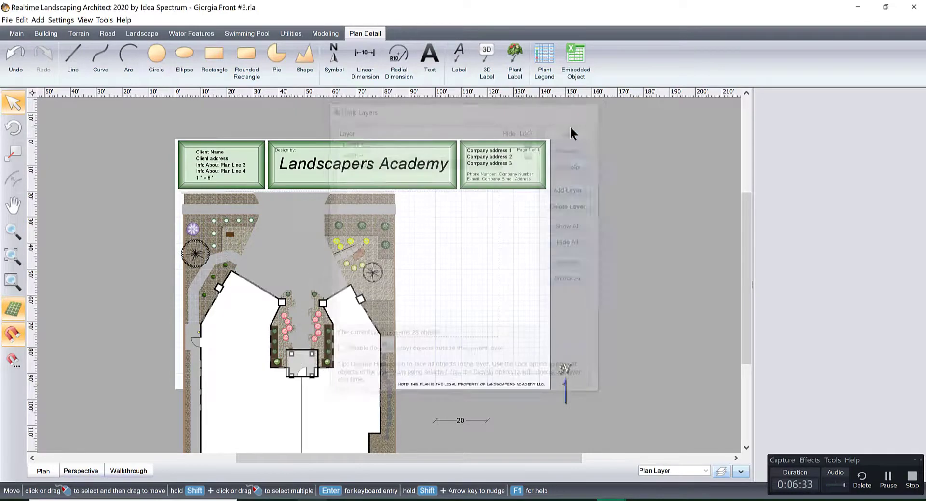
# Step: Add a plant legend, shrink it to about 50 feet wide and place it in the blank sheet area beside the plan
pyautogui.click(544, 56)
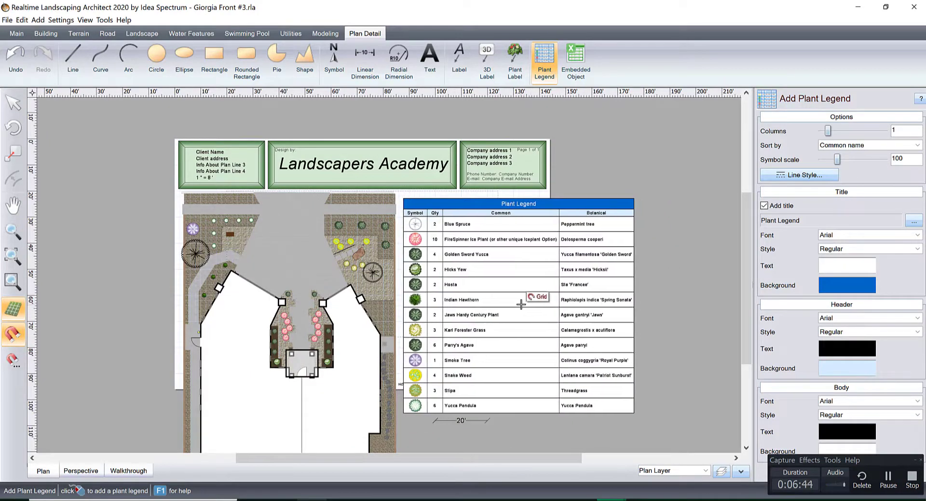
pyautogui.click(520, 302)
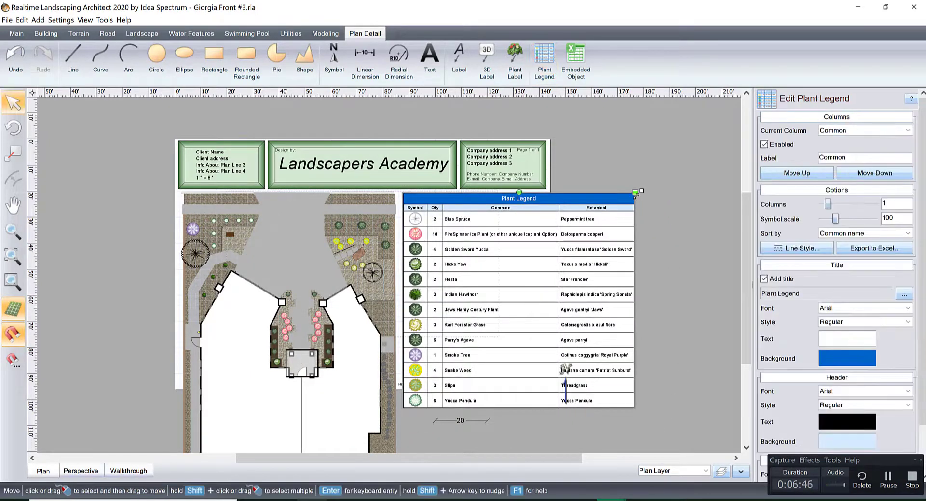
pyautogui.moveTo(635, 192); pyautogui.dragTo(585, 238)
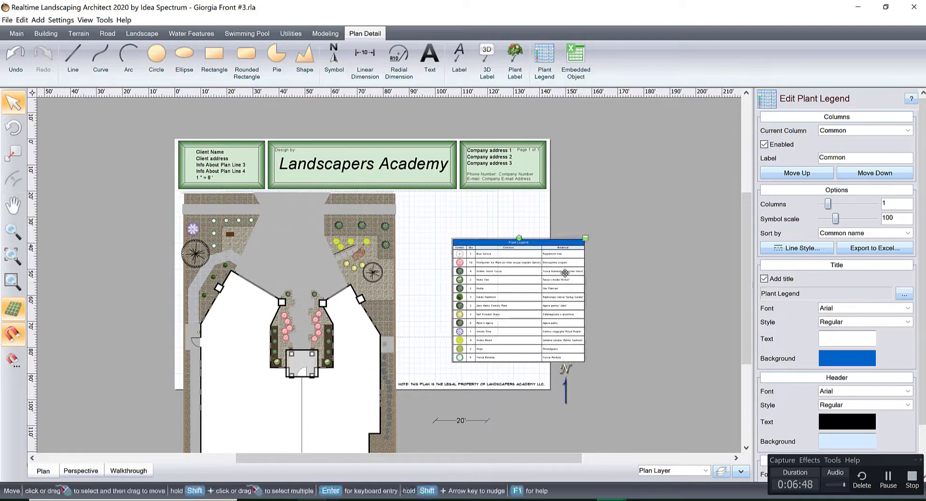
pyautogui.moveTo(561, 277); pyautogui.dragTo(519, 255)
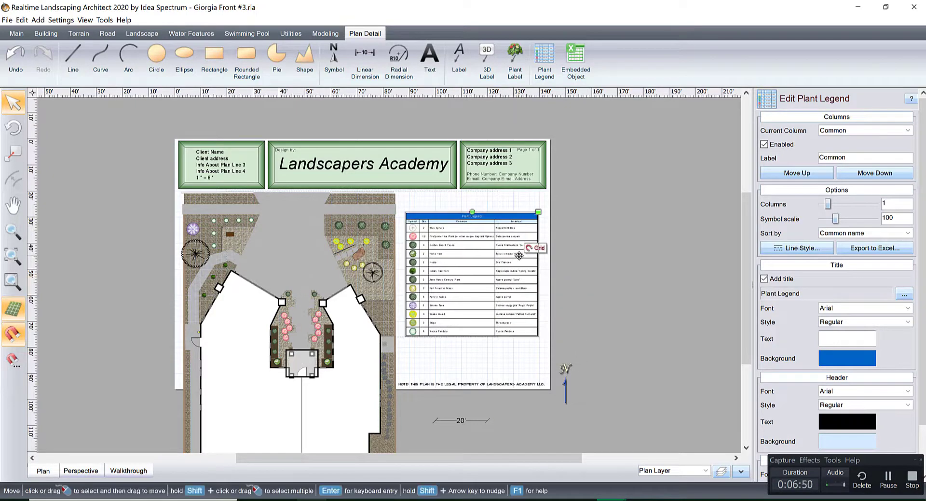
# Step: Move the plant legend about 16 feet down, just above the legal note
pyautogui.scroll(1, 518, 255)
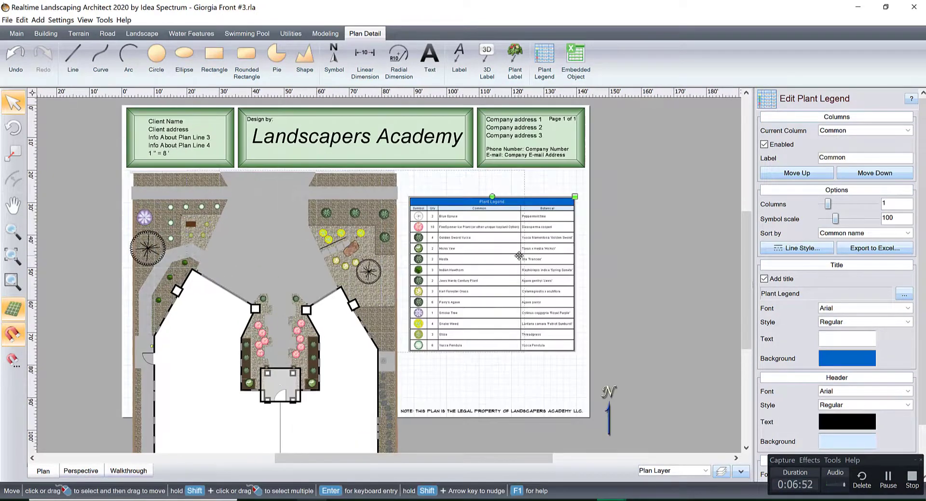
pyautogui.moveTo(519, 255); pyautogui.dragTo(492, 202, button='middle')
pyautogui.scroll(2, 498, 265)
pyautogui.scroll(-3, 498, 264)
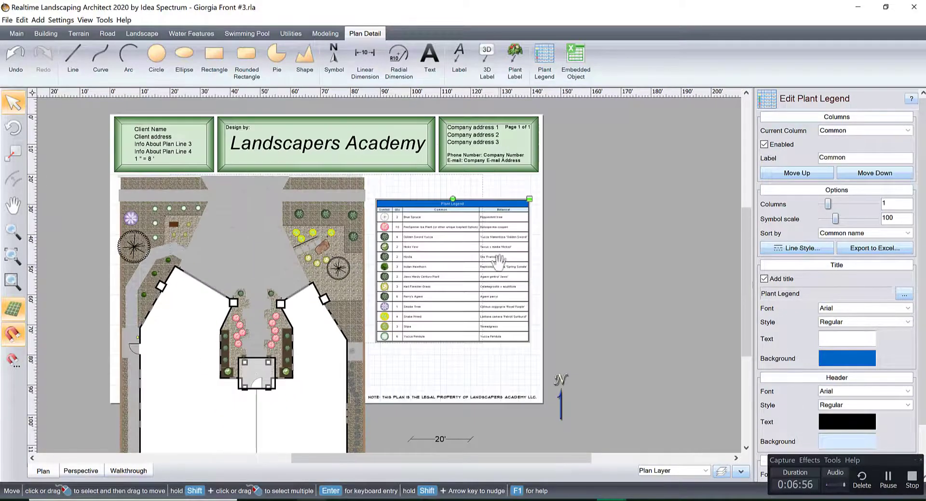
pyautogui.moveTo(498, 264); pyautogui.dragTo(510, 217, button='middle')
pyautogui.scroll(2, 510, 216)
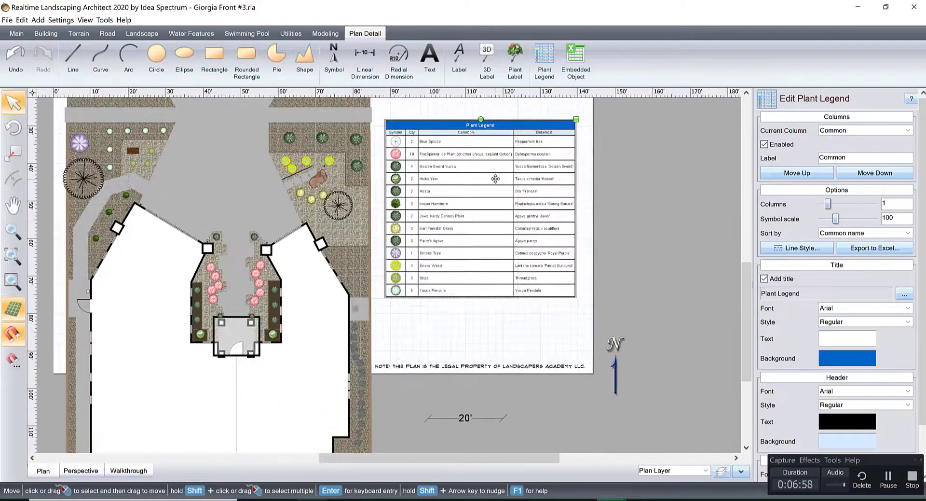
pyautogui.moveTo(495, 178); pyautogui.dragTo(496, 235)
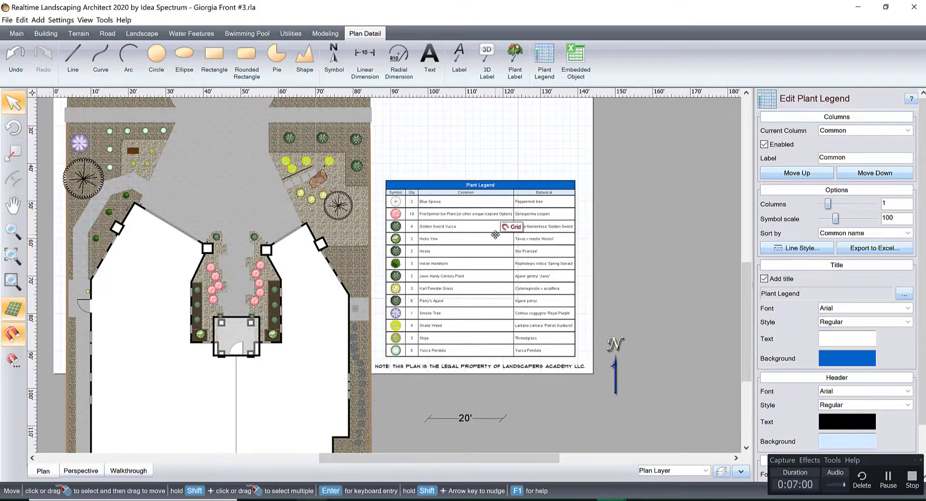
# Step: Inspect the plant legend's placement on the sheet and review its title, header and body settings
pyautogui.moveTo(495, 235); pyautogui.dragTo(502, 218, button='middle')
pyautogui.scroll(-1, 508, 302)
pyautogui.scroll(1, 501, 217)
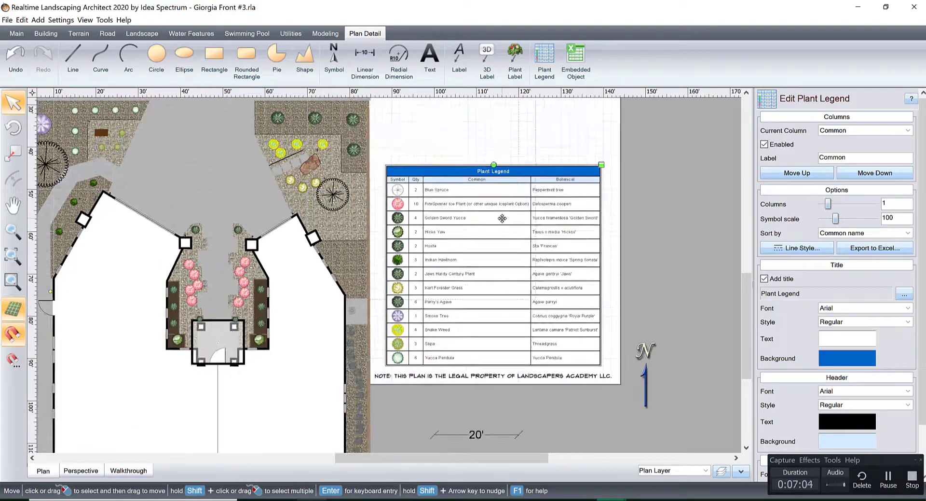
pyautogui.moveTo(462, 230); pyautogui.dragTo(506, 313, button='middle')
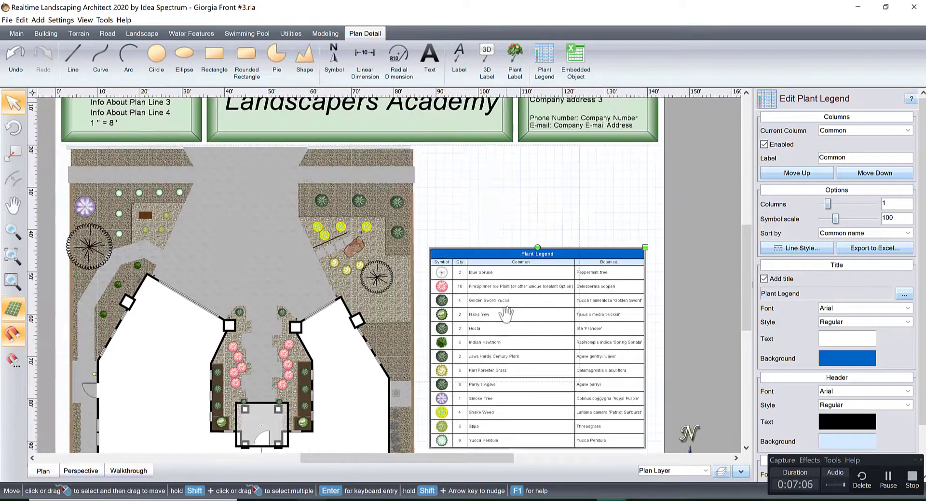
pyautogui.scroll(1, 520, 265)
pyautogui.moveTo(529, 242); pyautogui.dragTo(579, 154, button='middle')
pyautogui.scroll(-2, 557, 192)
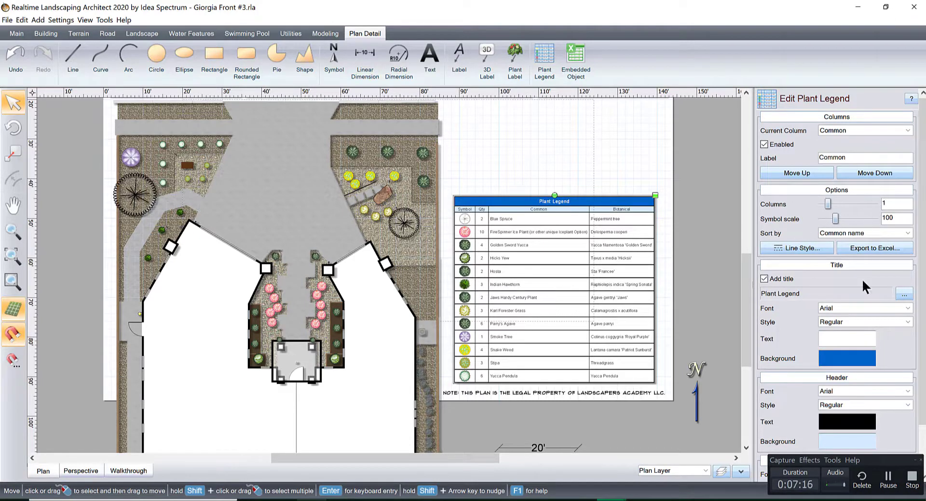
pyautogui.scroll(-3, 921, 288)
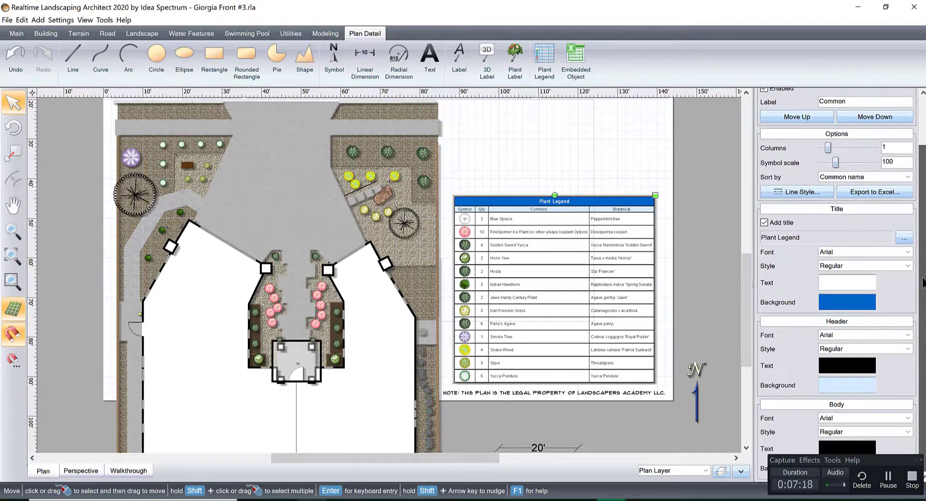
pyautogui.scroll(3, 921, 288)
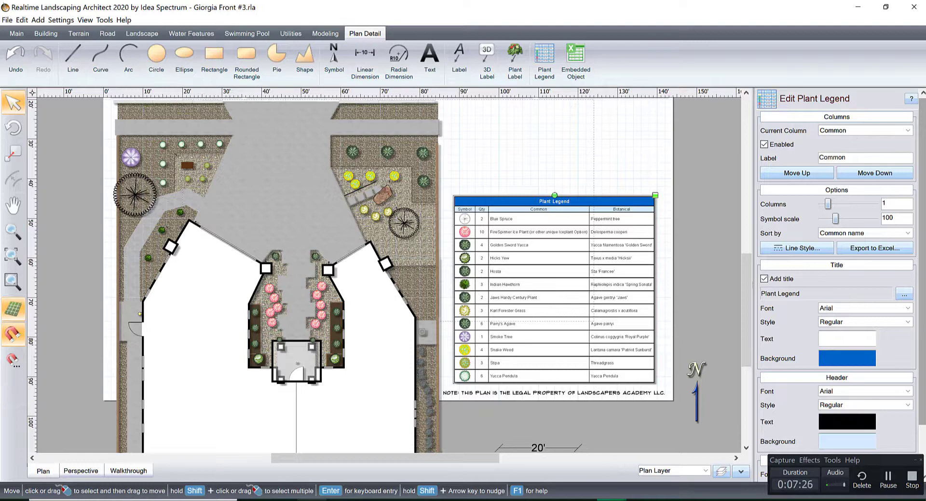
# Step: Try the plant legend in two, three and four columns, then return it to one column above the legal note
pyautogui.click(874, 203)
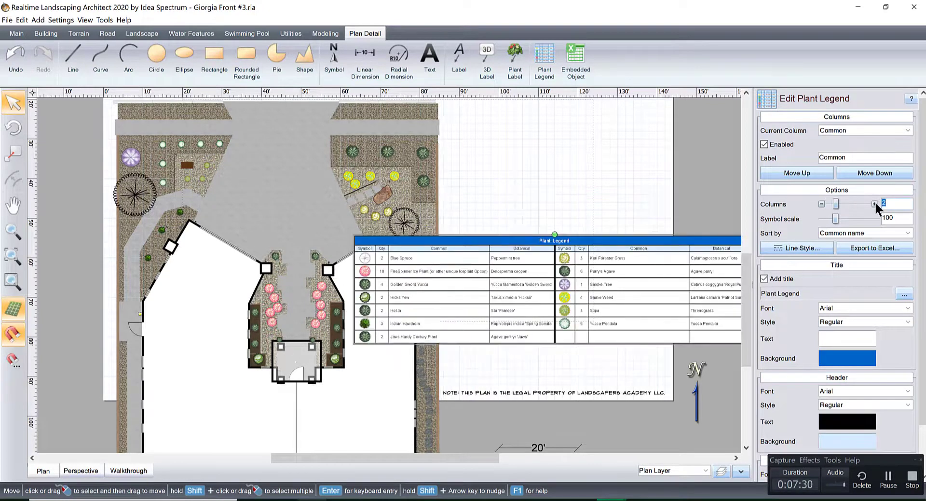
pyautogui.moveTo(670, 272); pyautogui.dragTo(521, 233)
pyautogui.click(875, 203)
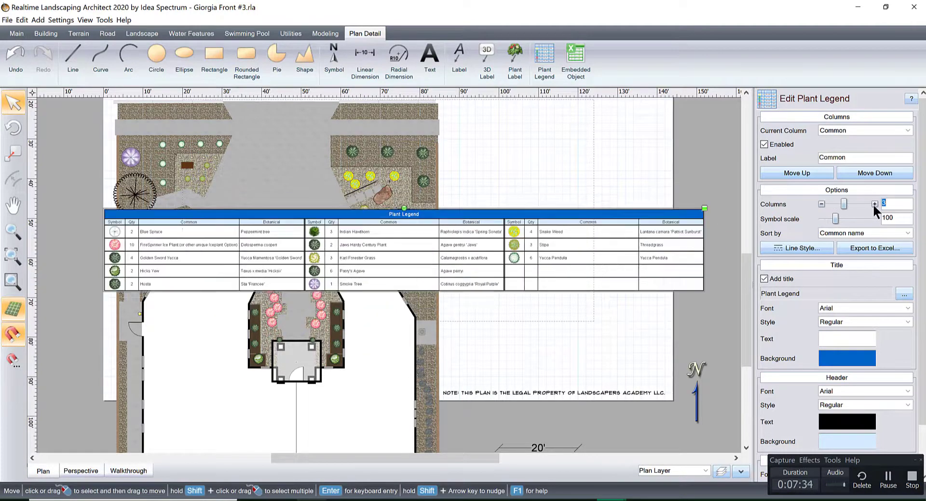
pyautogui.click(874, 203)
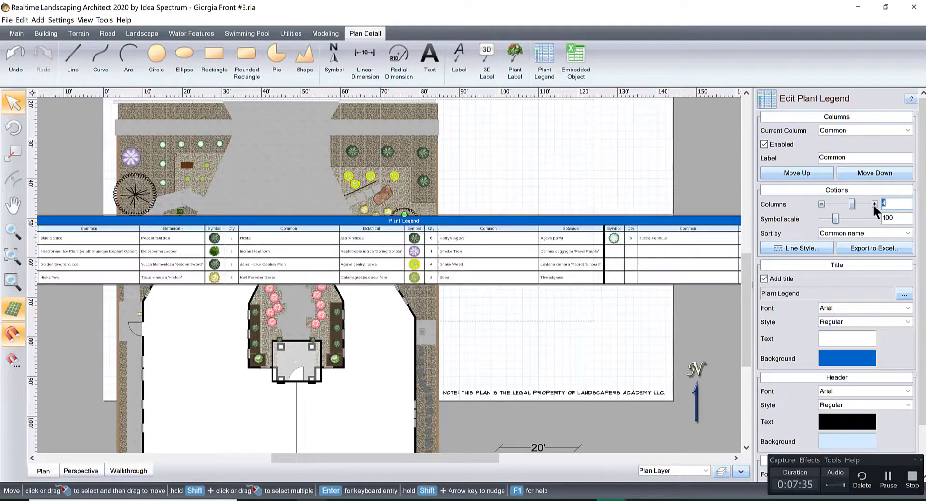
pyautogui.click(821, 204)
pyautogui.click(821, 203)
pyautogui.click(821, 203)
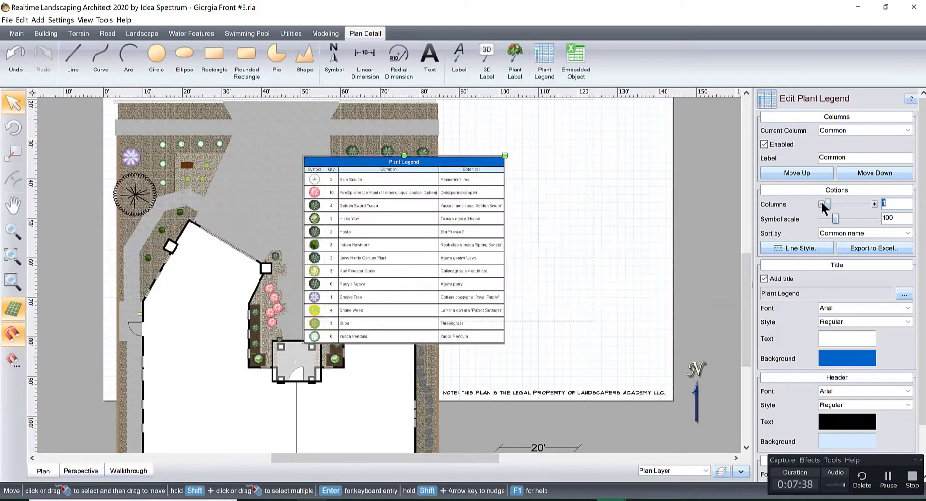
pyautogui.moveTo(442, 204); pyautogui.dragTo(593, 243)
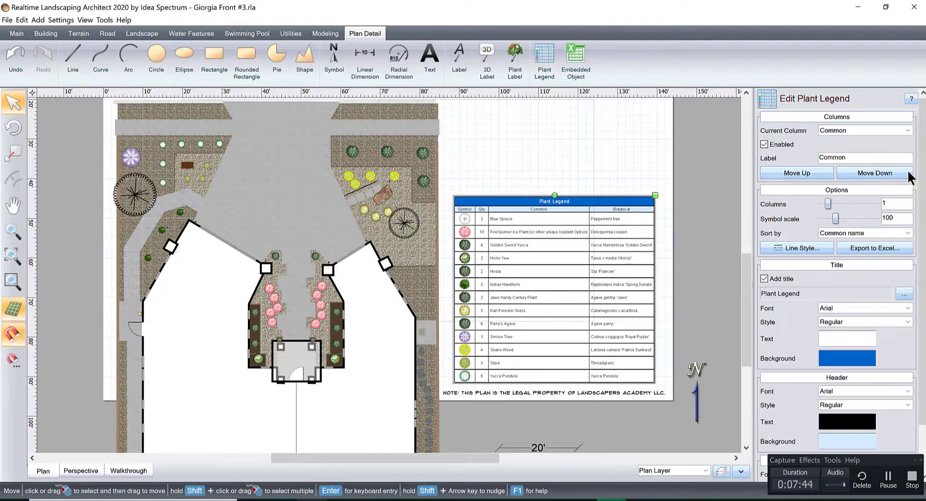
# Step: Review the plant legend's formatting options and its advanced object properties, leaving them as they are
pyautogui.scroll(-2, 911, 173)
pyautogui.scroll(-1, 836, 285)
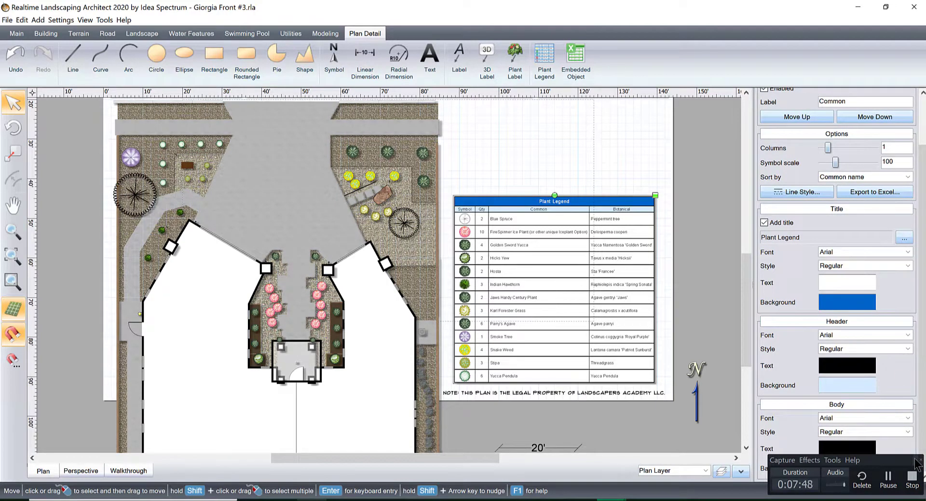
pyautogui.scroll(3, 922, 241)
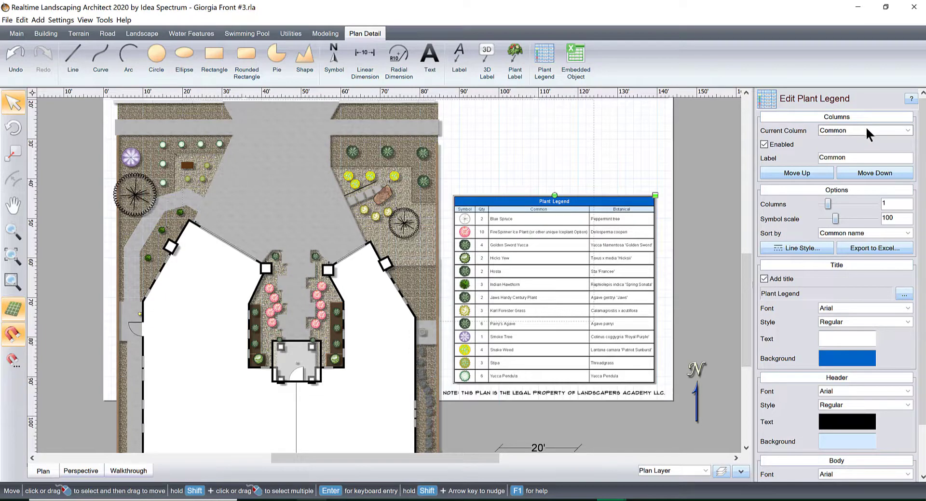
pyautogui.click(607, 166)
pyautogui.rightClick(551, 253)
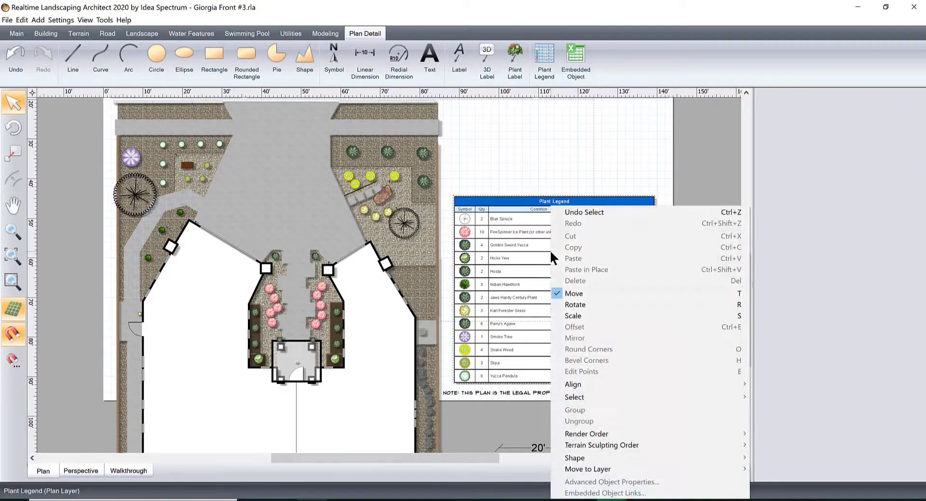
pyautogui.click(511, 285)
pyautogui.rightClick(511, 285)
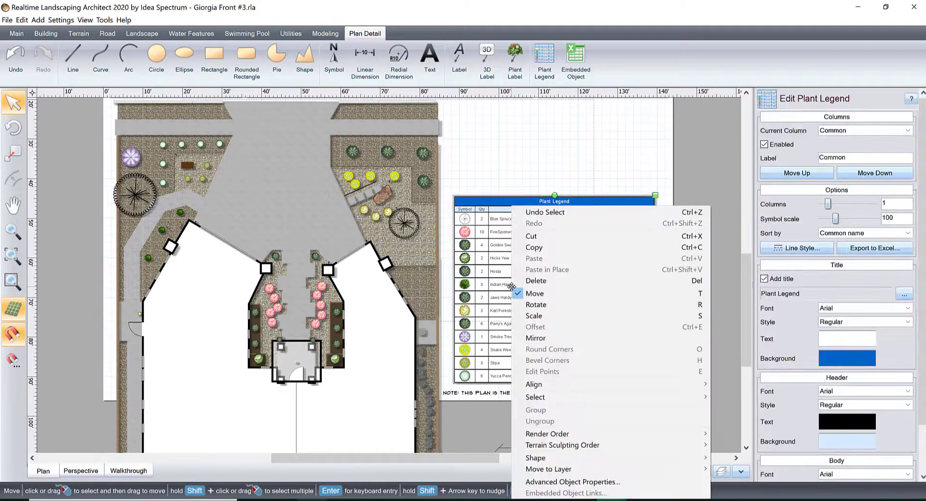
pyautogui.click(573, 481)
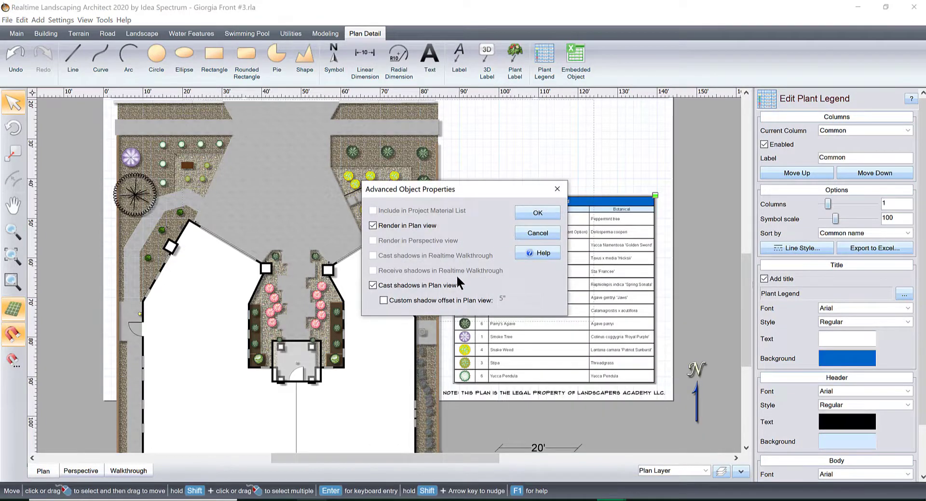
pyautogui.click(557, 188)
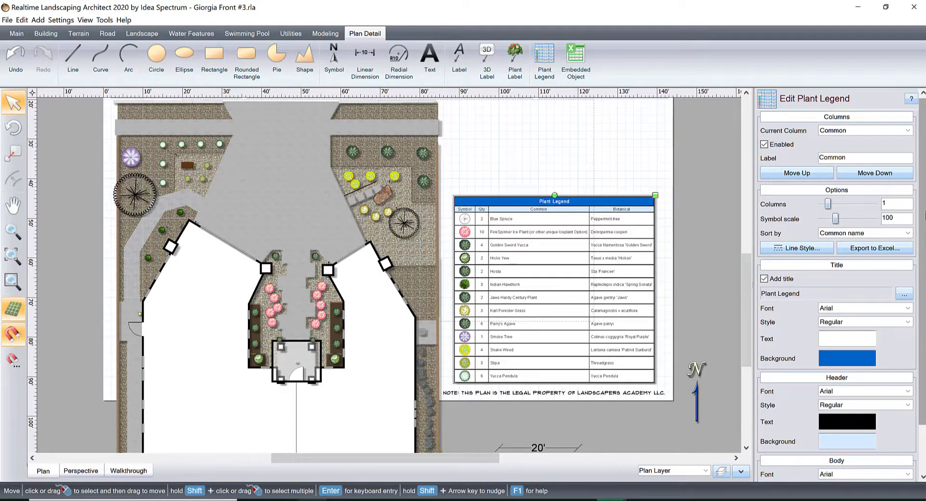
# Step: Review which columns are available for the plant legend
pyautogui.scroll(-2, 836, 285)
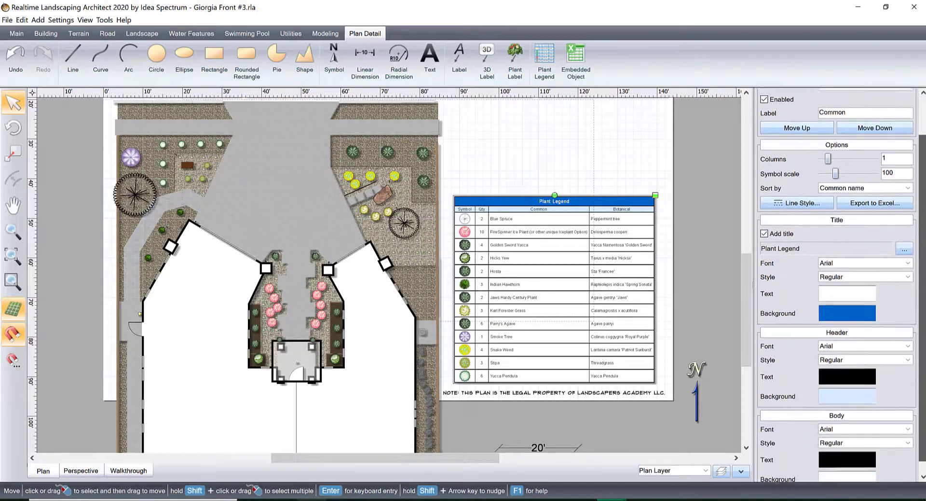
pyautogui.scroll(2, 918, 206)
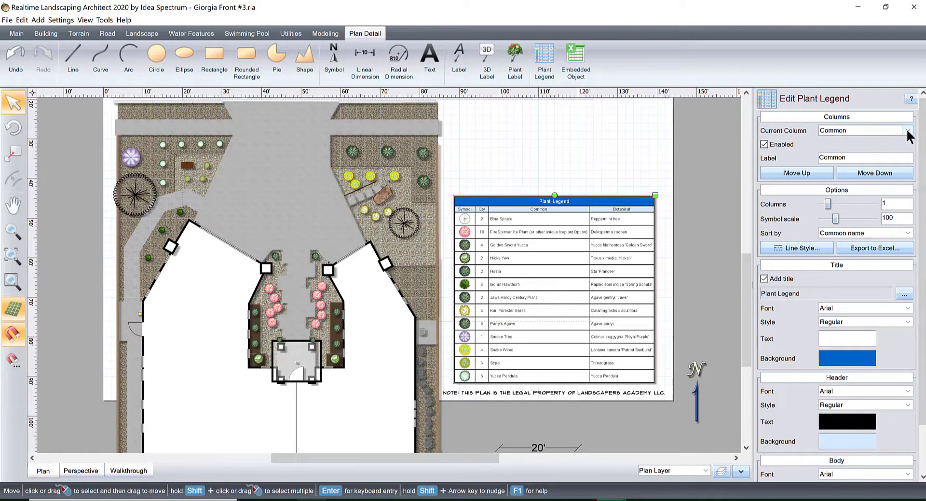
pyautogui.click(907, 131)
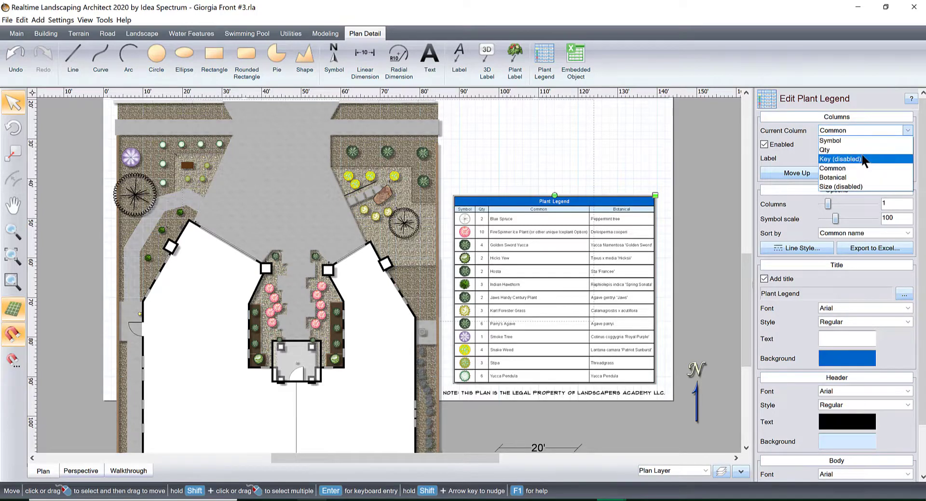
pyautogui.click(735, 134)
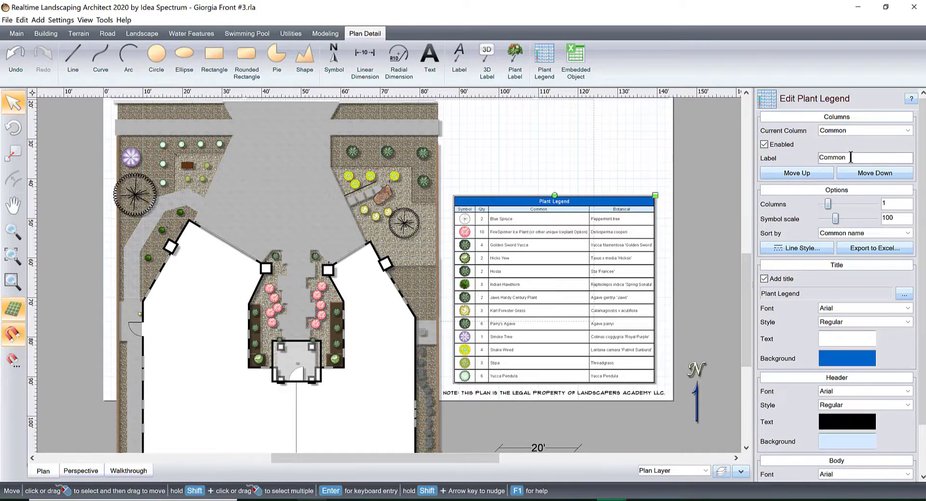
# Step: Try disabling the plant legend's Common column, and enable it again
pyautogui.click(763, 143)
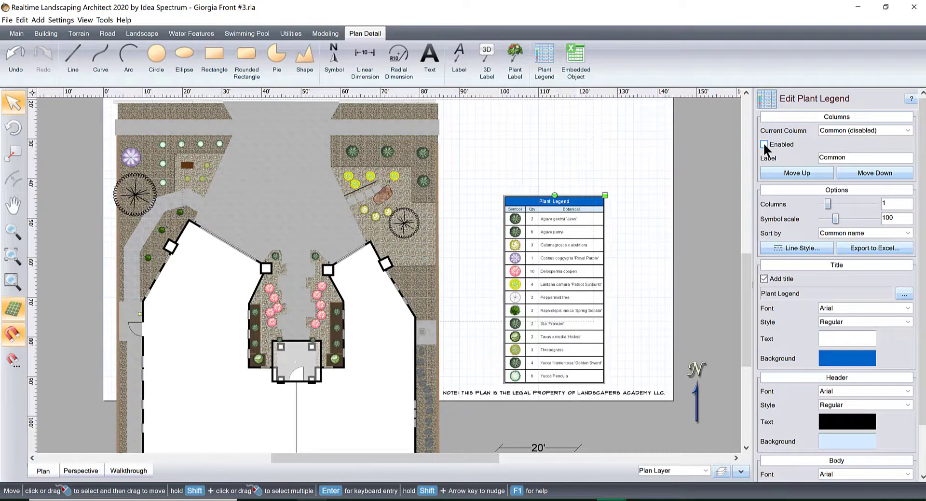
pyautogui.click(763, 143)
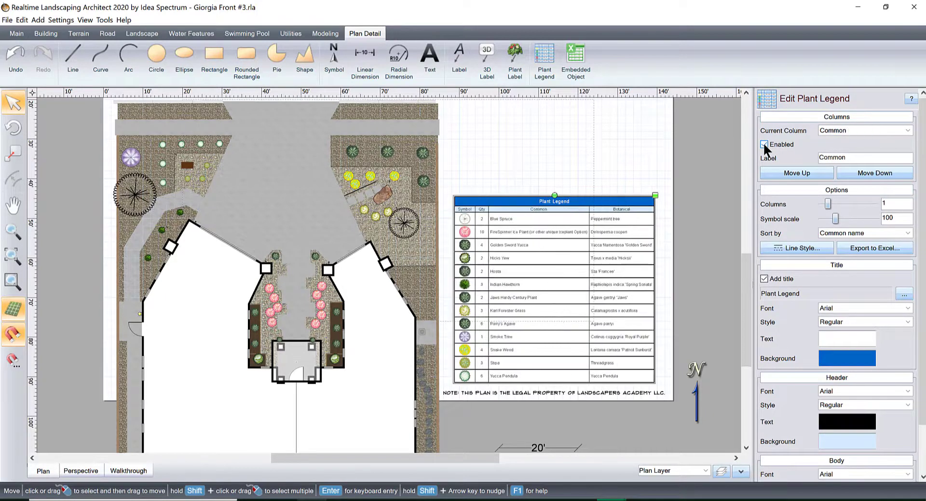
pyautogui.click(885, 115)
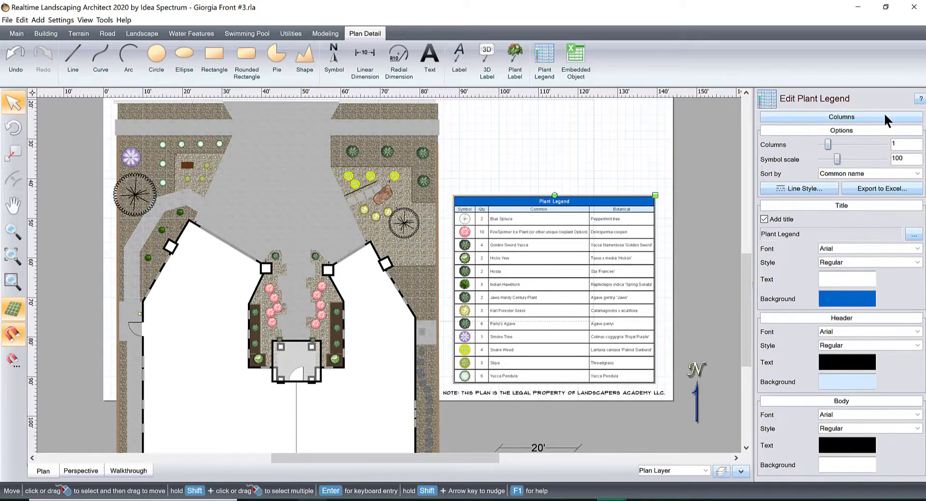
pyautogui.click(885, 116)
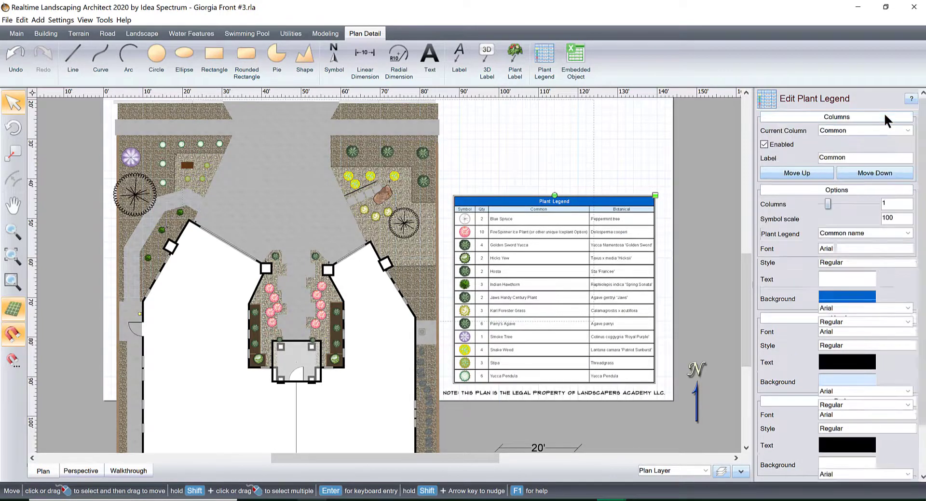
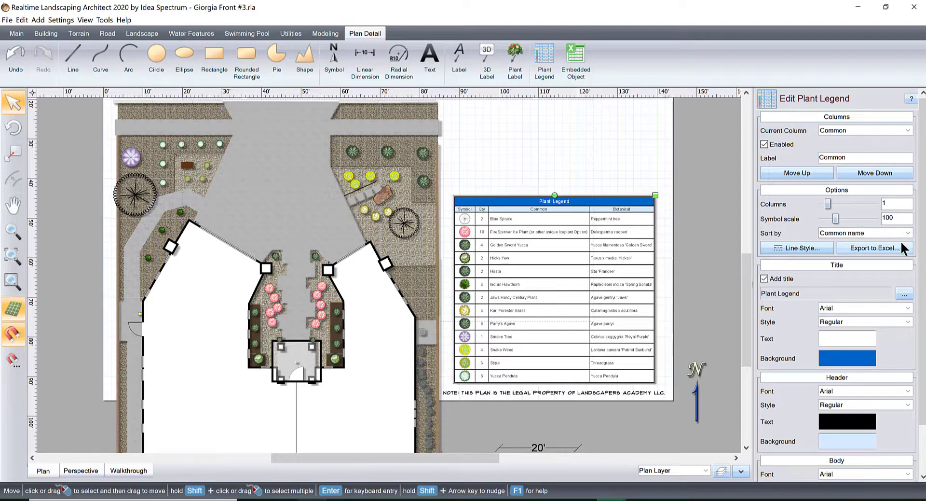
# Step: Set the plant legend's header font to Flux Architect
pyautogui.moveTo(923, 249); pyautogui.dragTo(902, 343)
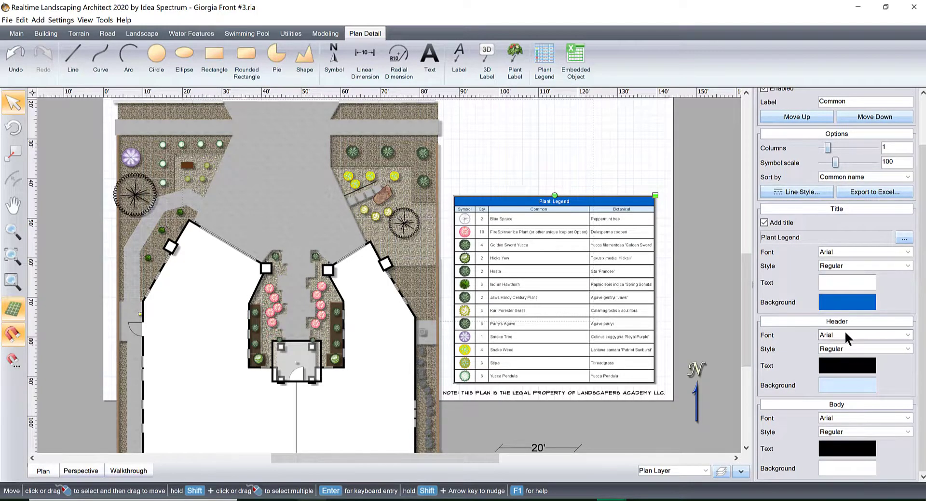
pyautogui.click(844, 331)
pyautogui.press('f')
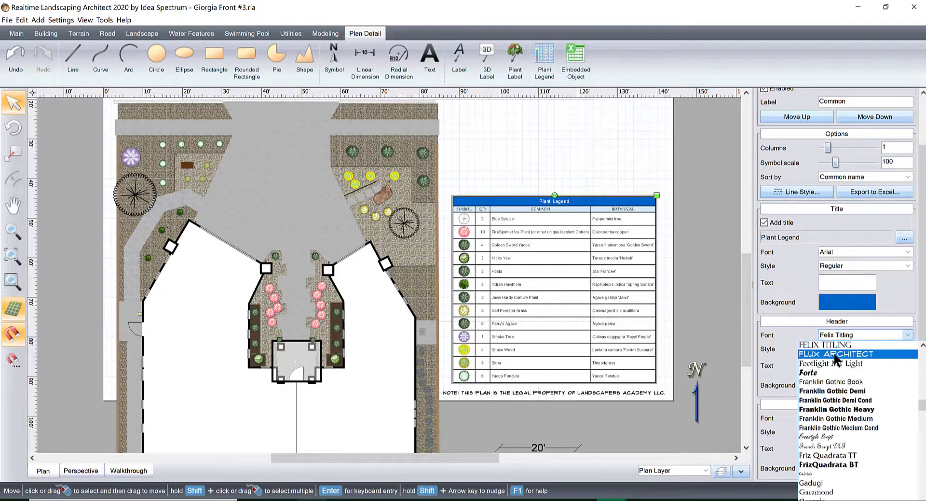
pyautogui.click(836, 354)
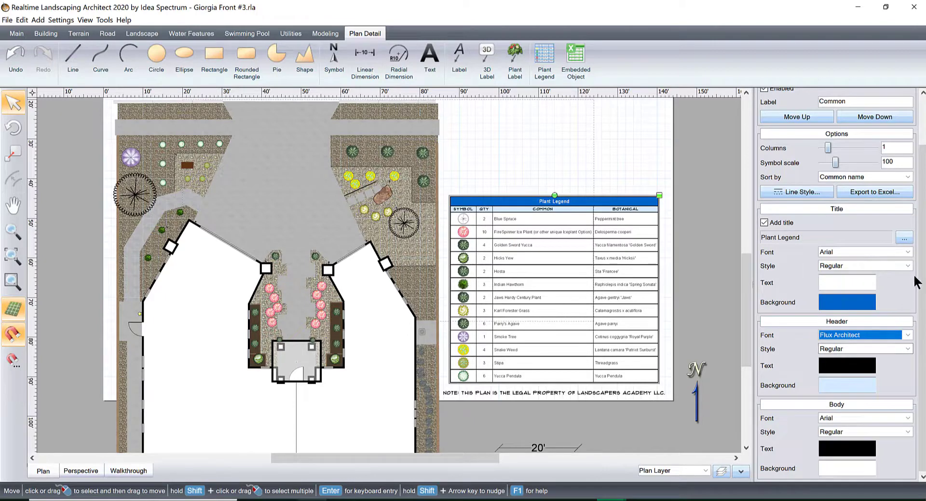
pyautogui.click(856, 405)
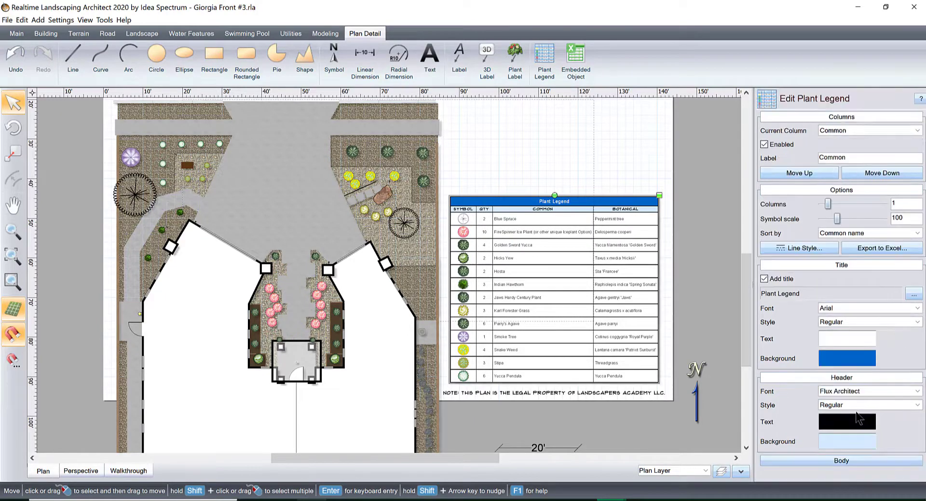
# Step: Set the plant legend's title font to Flux Architect to match the header
pyautogui.click(868, 308)
pyautogui.scroll(-5, 835, 355)
pyautogui.scroll(-3, 835, 356)
pyautogui.click(834, 325)
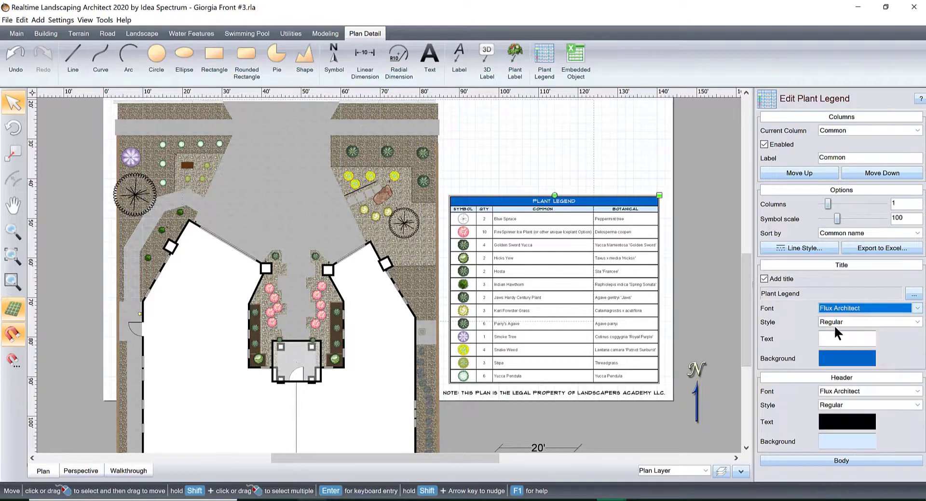
# Step: Try the Flux Architect font for the plant legend's body text, and undo the body font changes
pyautogui.click(850, 455)
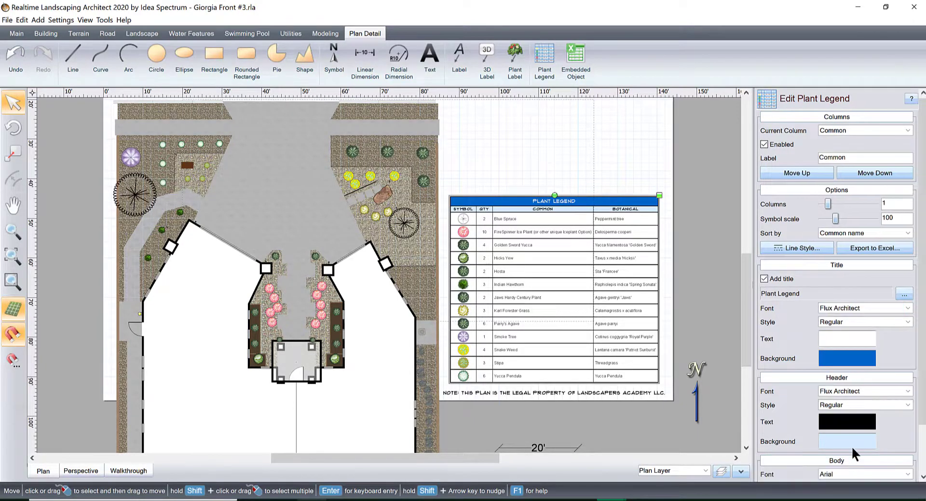
pyautogui.click(844, 417)
pyautogui.scroll(-8, 844, 400)
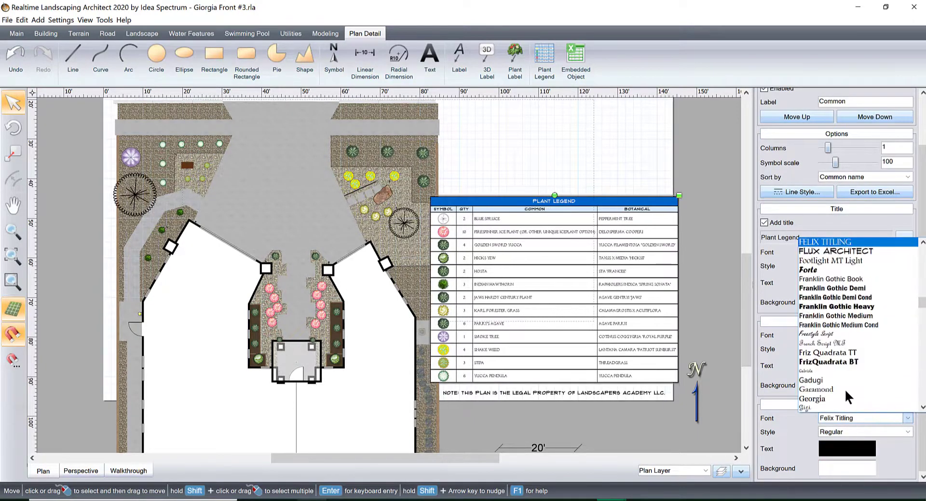
pyautogui.click(825, 251)
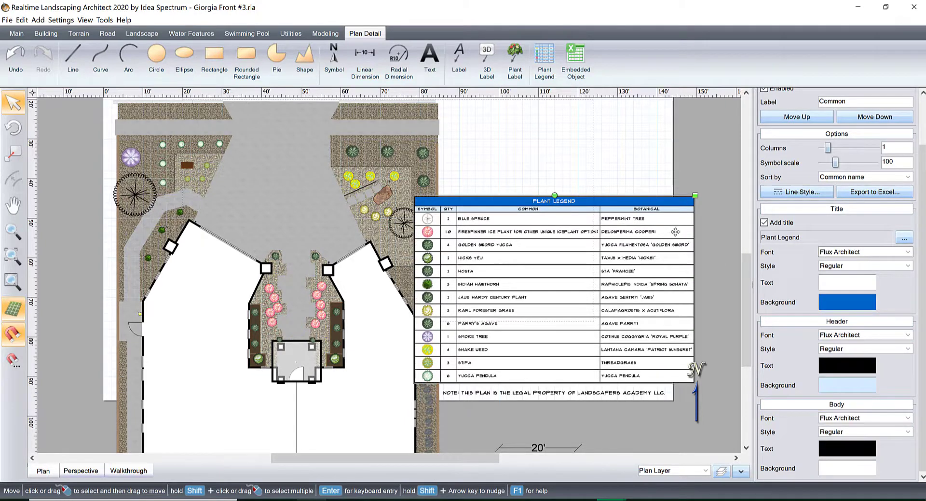
pyautogui.hotkey('ctrl', 'z')
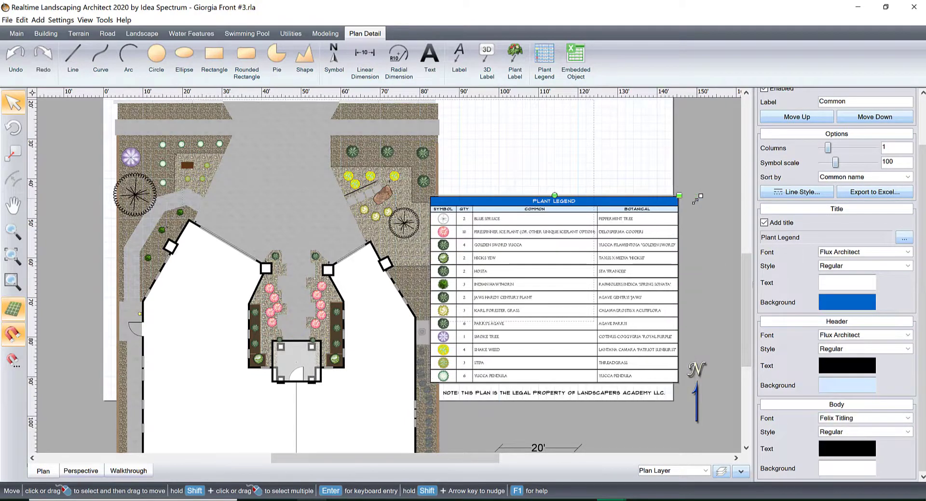
pyautogui.hotkey('ctrl', 'z')
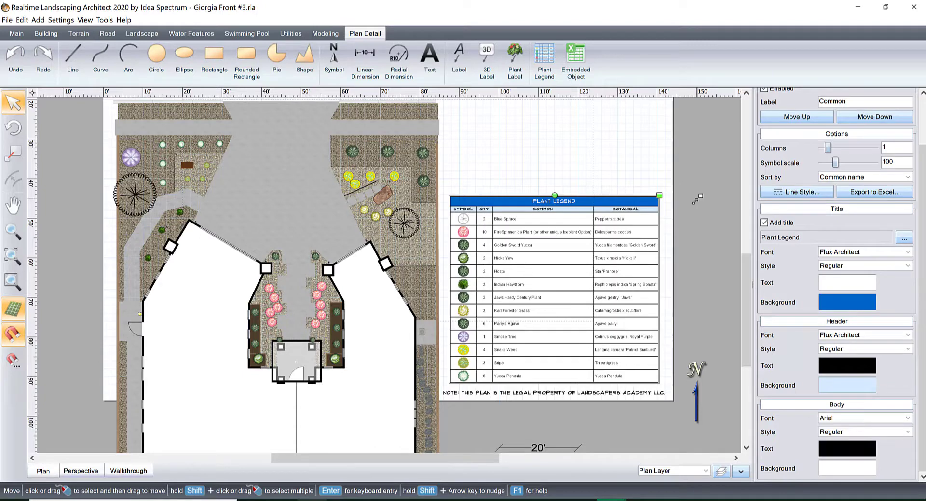
# Step: Try enabling the plant legend's Size column, disable it again and return to the Common column
pyautogui.click(698, 204)
pyautogui.click(582, 260)
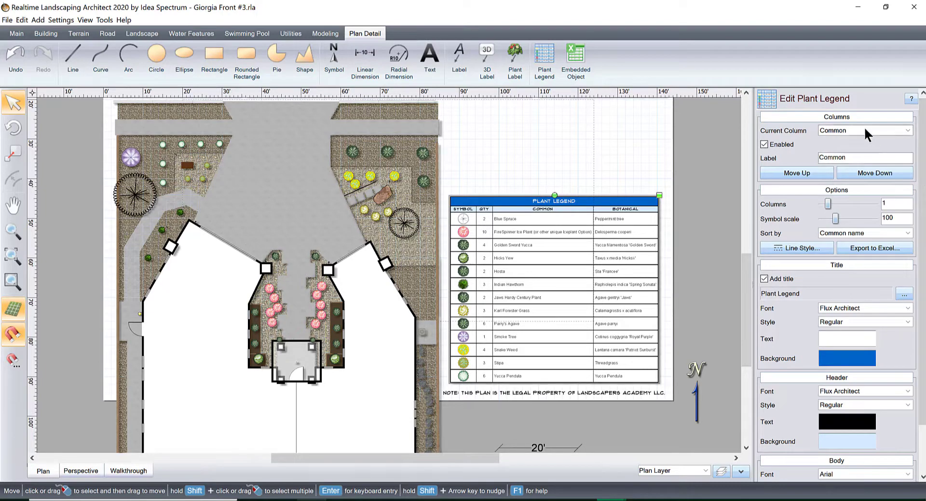
pyautogui.click(854, 156)
pyautogui.click(855, 126)
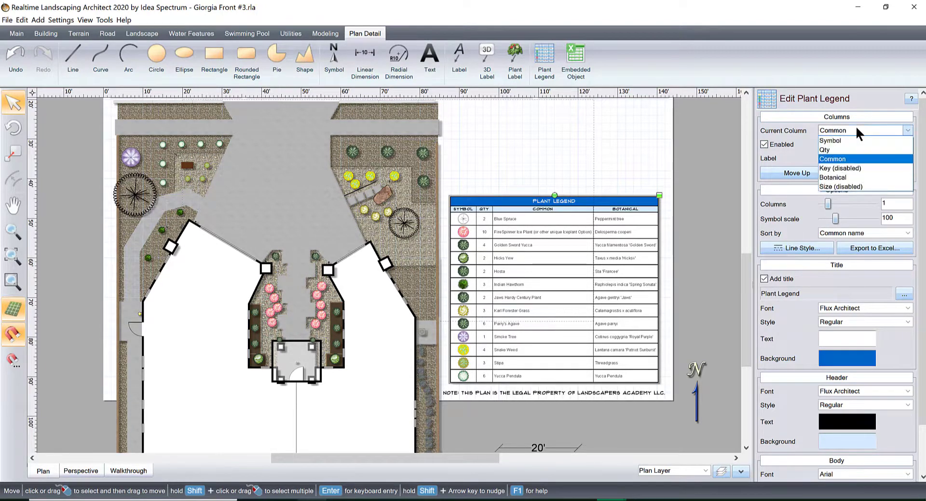
pyautogui.click(846, 186)
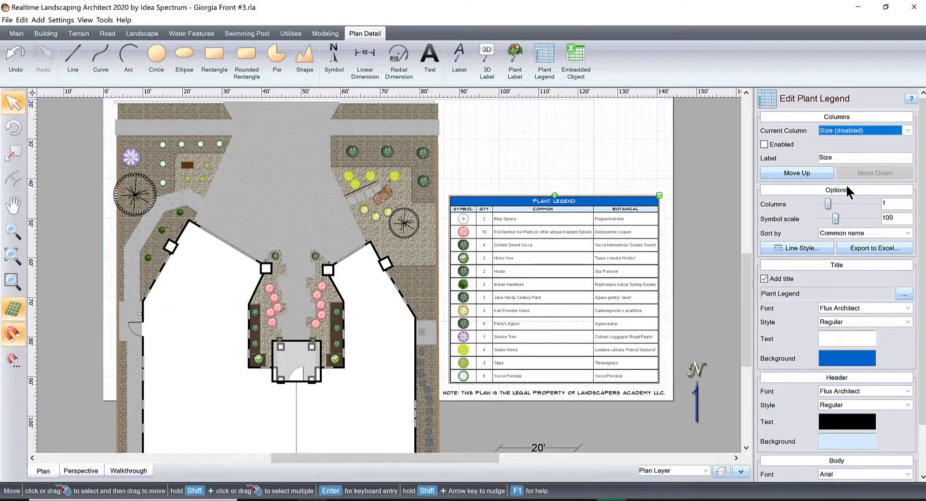
pyautogui.click(763, 145)
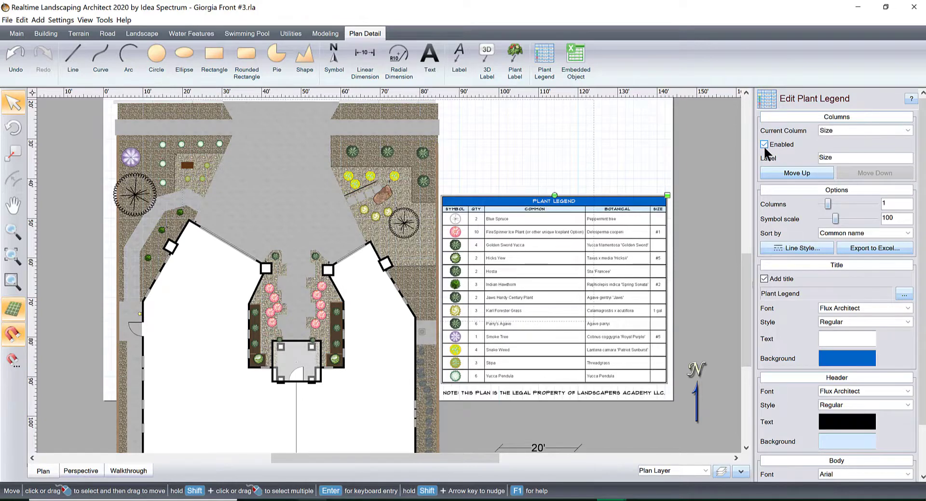
pyautogui.click(763, 145)
pyautogui.click(892, 128)
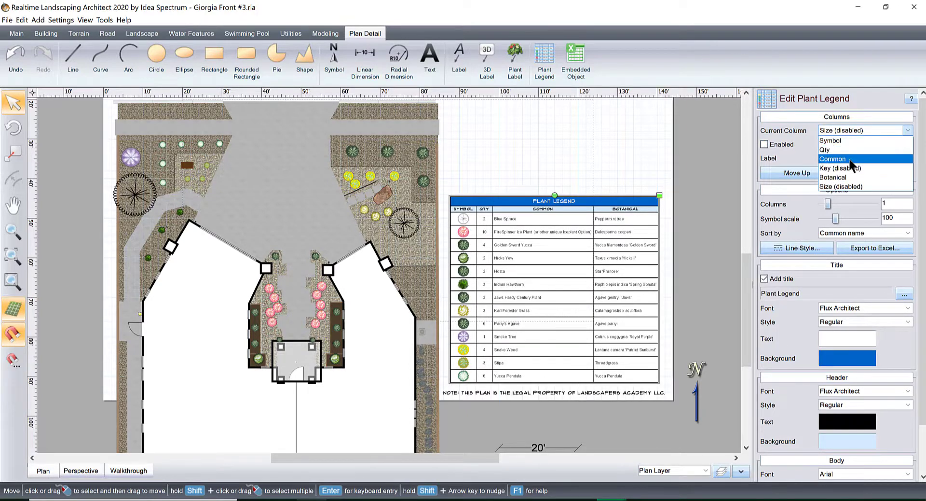
pyautogui.click(850, 159)
# Step: Enable the plant legend's Size column and inspect the size entries of the listed plants up close
pyautogui.click(688, 152)
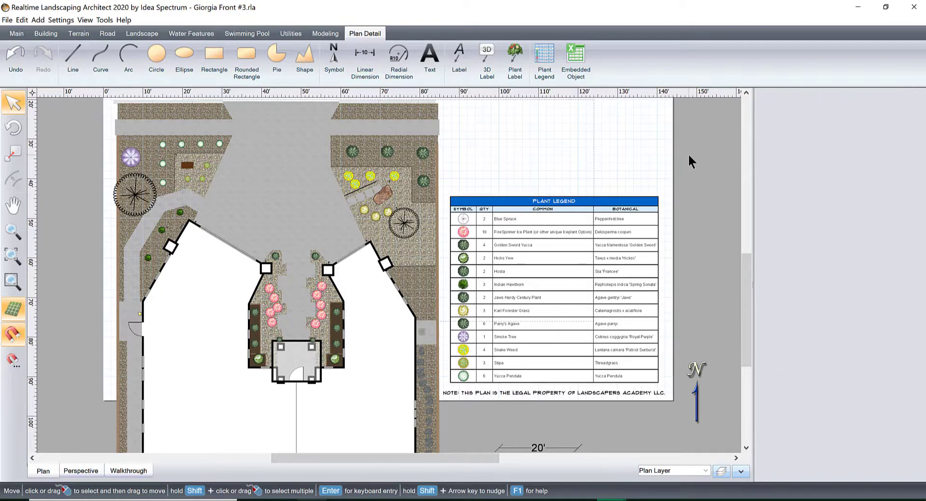
pyautogui.scroll(5, 642, 237)
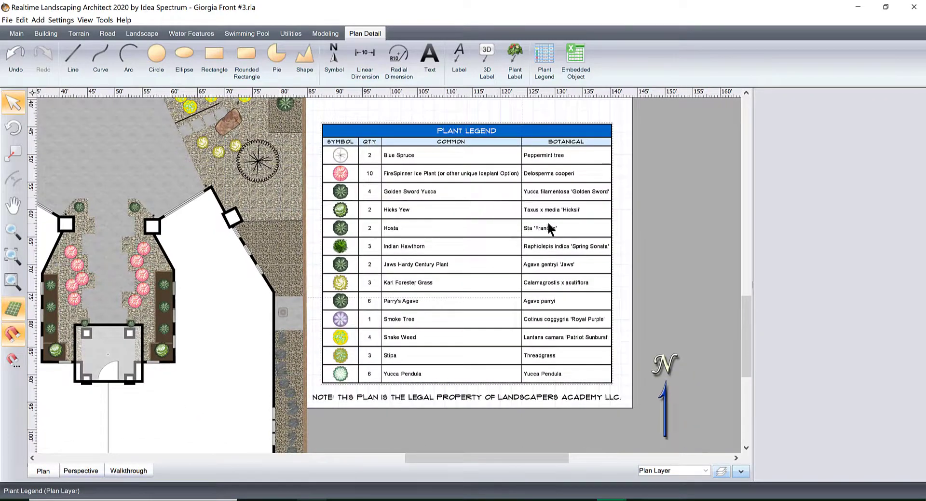
pyautogui.moveTo(543, 226); pyautogui.dragTo(527, 237, button='middle')
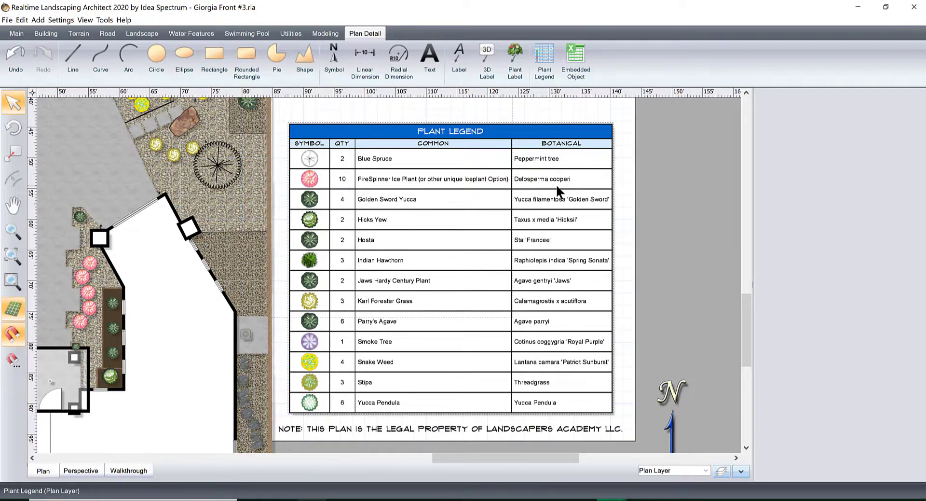
pyautogui.click(478, 191)
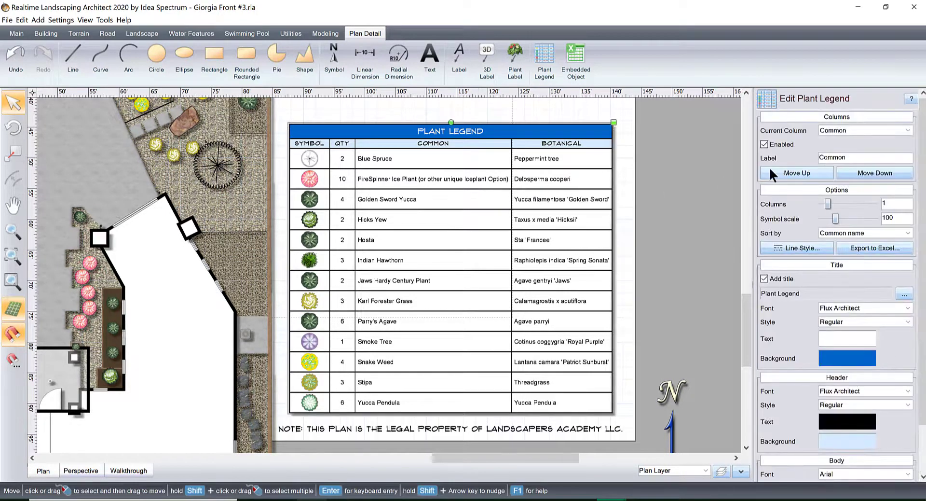
pyautogui.click(870, 129)
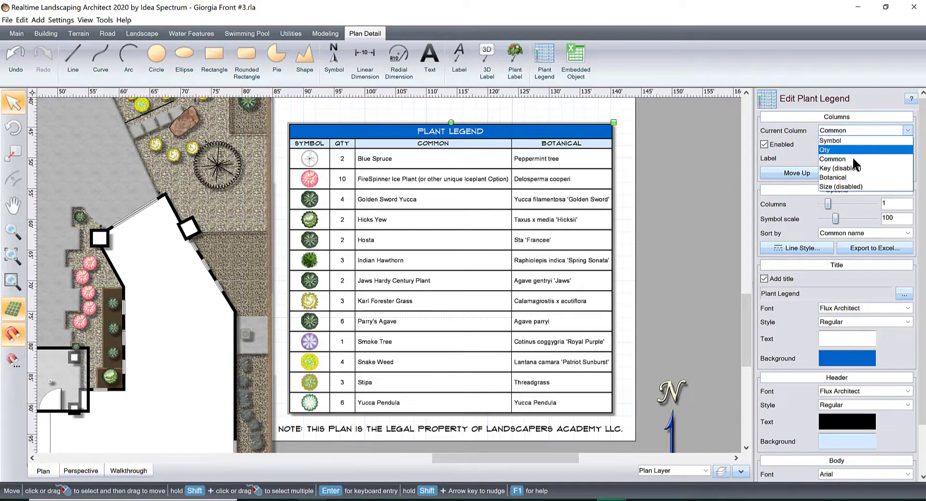
pyautogui.click(852, 186)
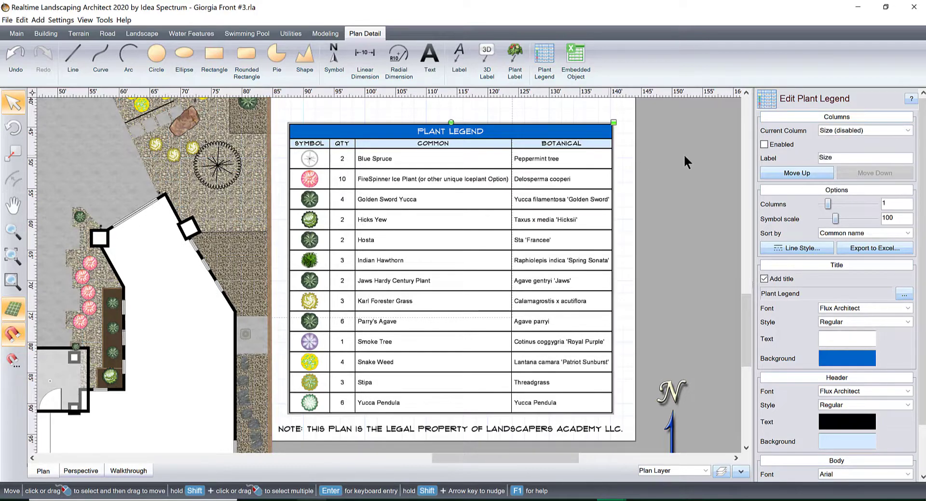
pyautogui.click(764, 144)
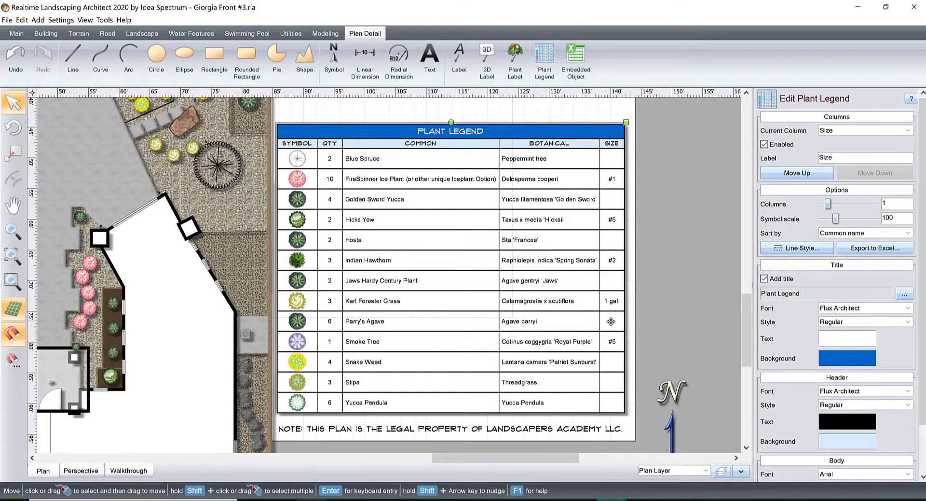
pyautogui.scroll(4, 626, 309)
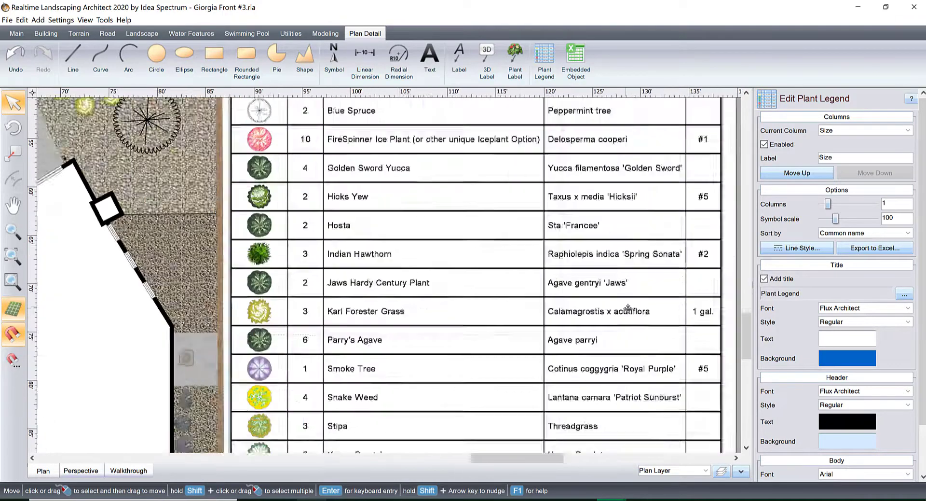
pyautogui.moveTo(551, 288); pyautogui.dragTo(376, 283, button='middle')
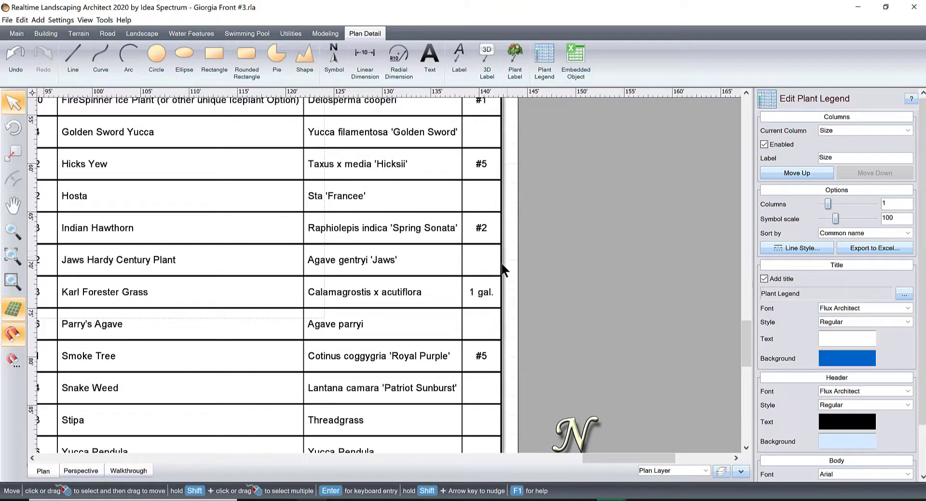
pyautogui.scroll(-3, 482, 195)
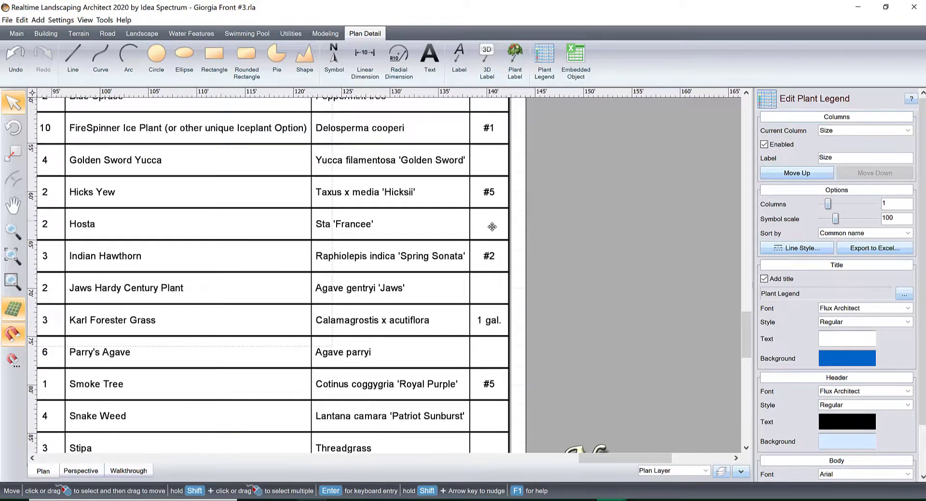
pyautogui.scroll(-3, 491, 224)
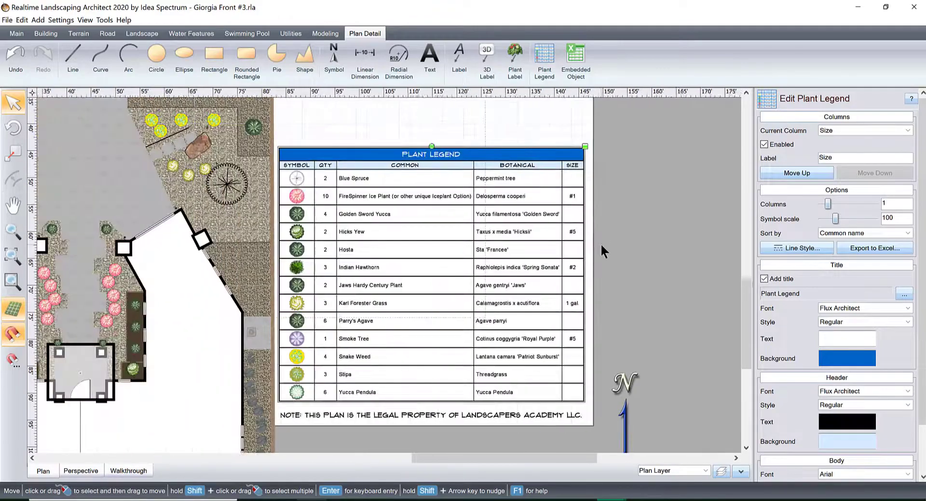
# Step: Unlock Layer 1 and Layer 2 so the plants around the house entry can be selected
pyautogui.scroll(1, 385, 260)
pyautogui.moveTo(385, 260); pyautogui.dragTo(549, 280, button='middle')
pyautogui.moveTo(481, 275); pyautogui.dragTo(584, 209, button='middle')
pyautogui.scroll(3, 401, 292)
pyautogui.moveTo(402, 292); pyautogui.dragTo(445, 254, button='middle')
pyautogui.scroll(2, 496, 301)
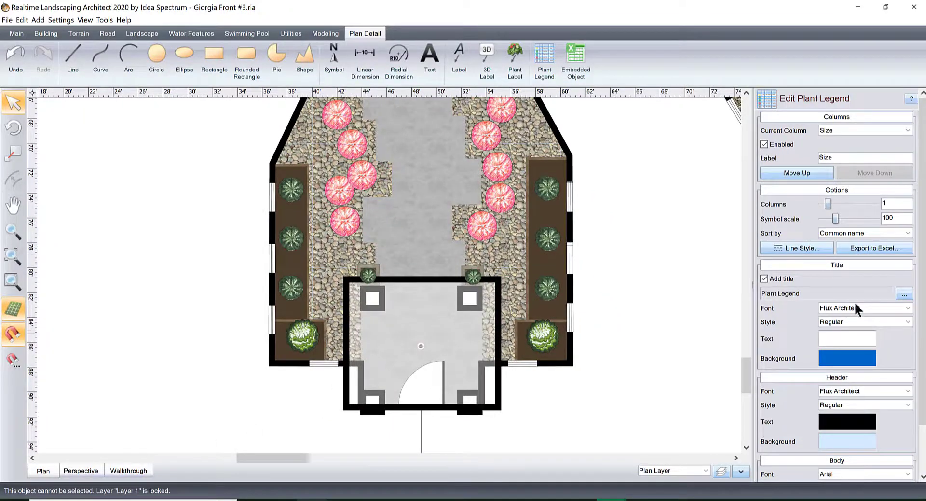
pyautogui.scroll(-2, 837, 289)
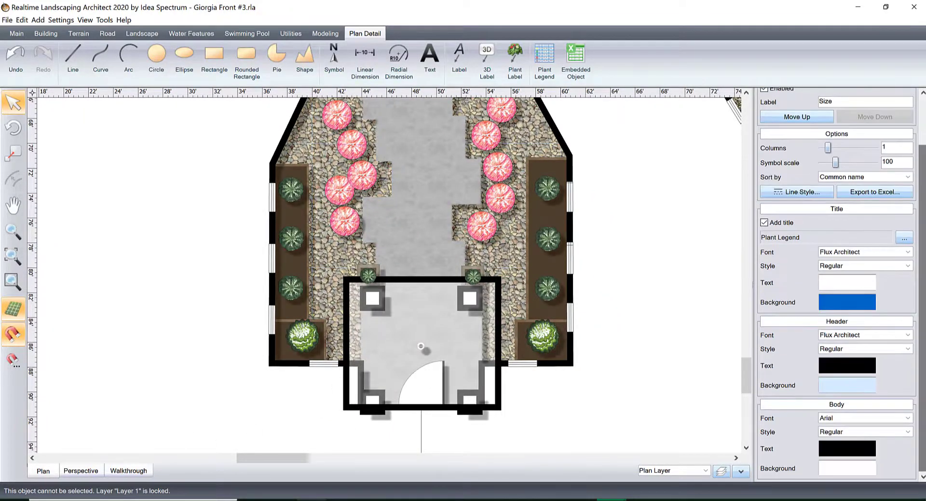
pyautogui.click(722, 471)
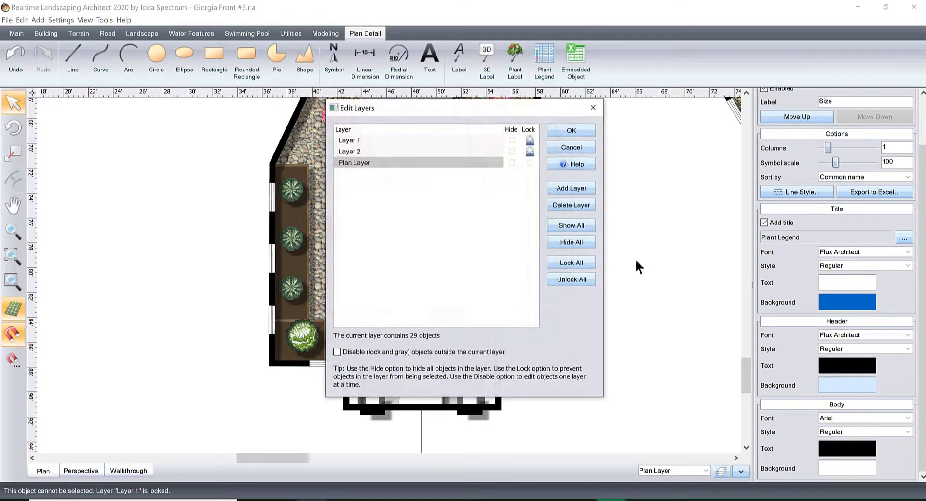
pyautogui.click(528, 150)
pyautogui.click(529, 139)
pyautogui.click(571, 131)
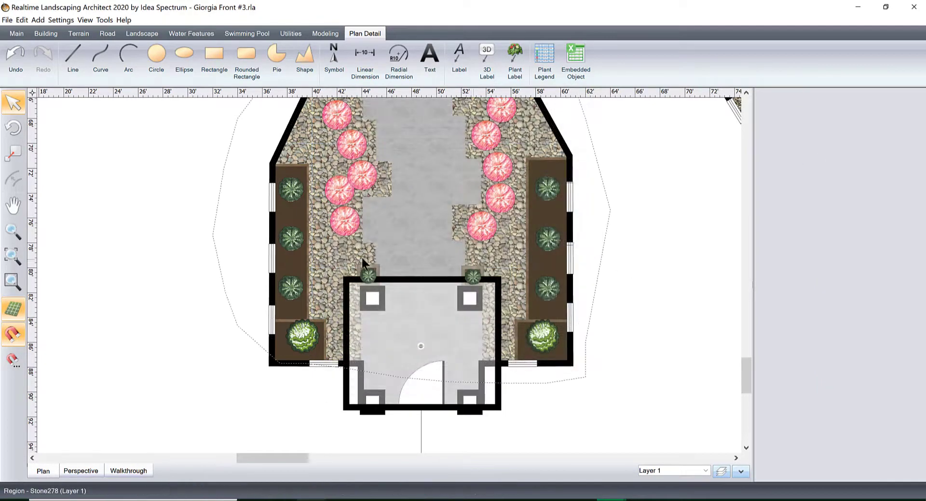
# Step: Select the Hicks Yew in the planter left of the entry and review its plant details and symbol settings
pyautogui.click(308, 335)
pyautogui.click(305, 334)
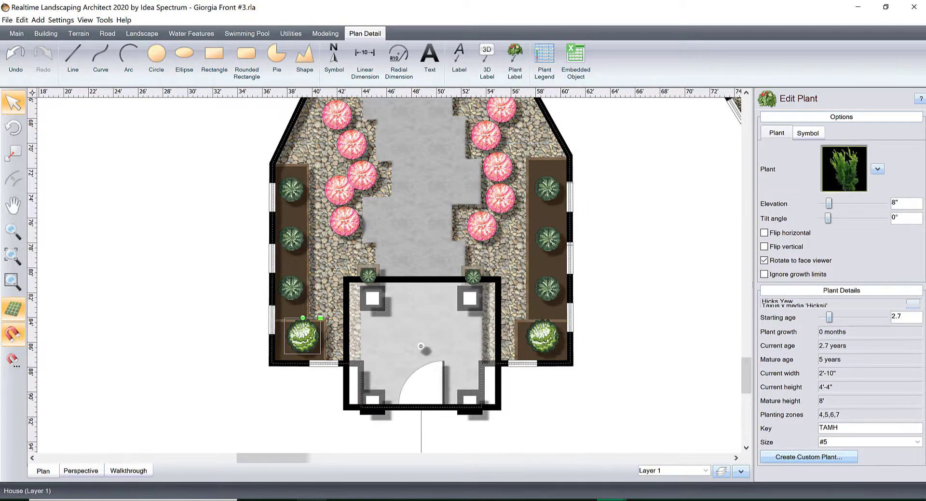
pyautogui.click(812, 134)
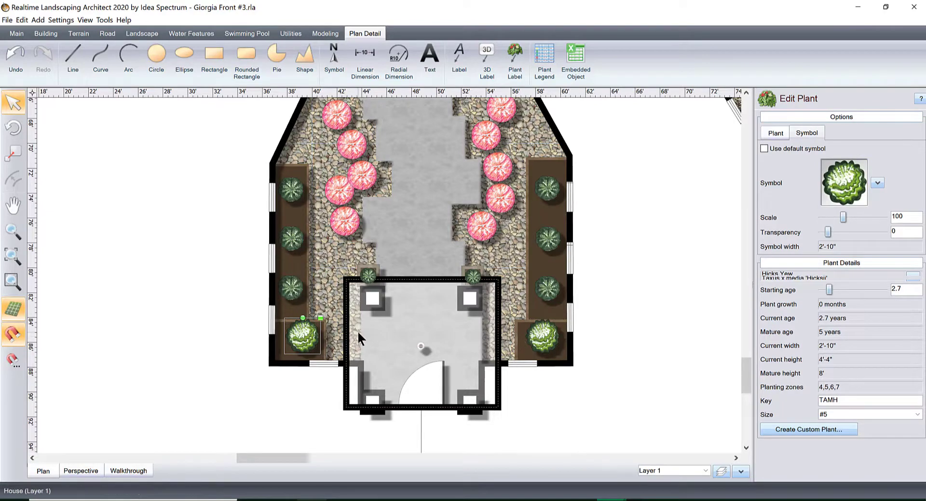
# Step: Turn off the default symbol for the Hosta in the pot left of the entry and assign it PlantSymbol49_P01
pyautogui.scroll(5, 362, 321)
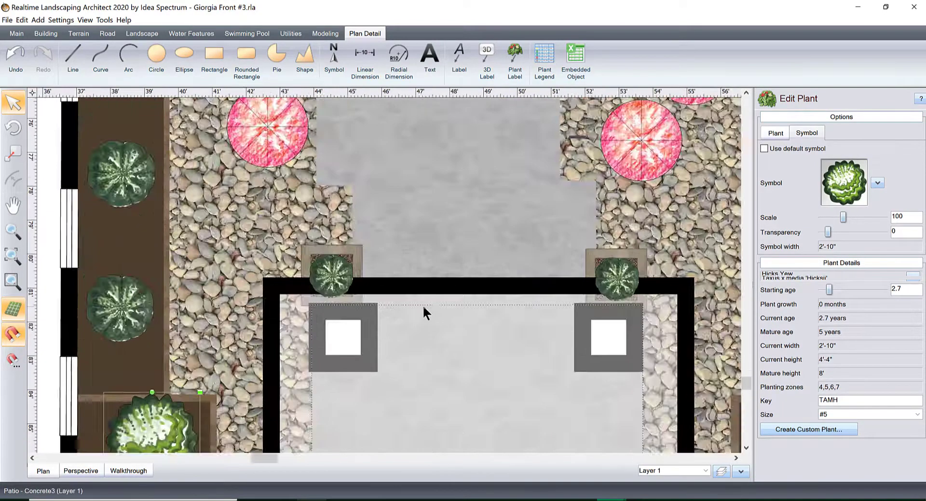
pyautogui.moveTo(423, 305); pyautogui.dragTo(321, 315, button='middle')
pyautogui.click(249, 277)
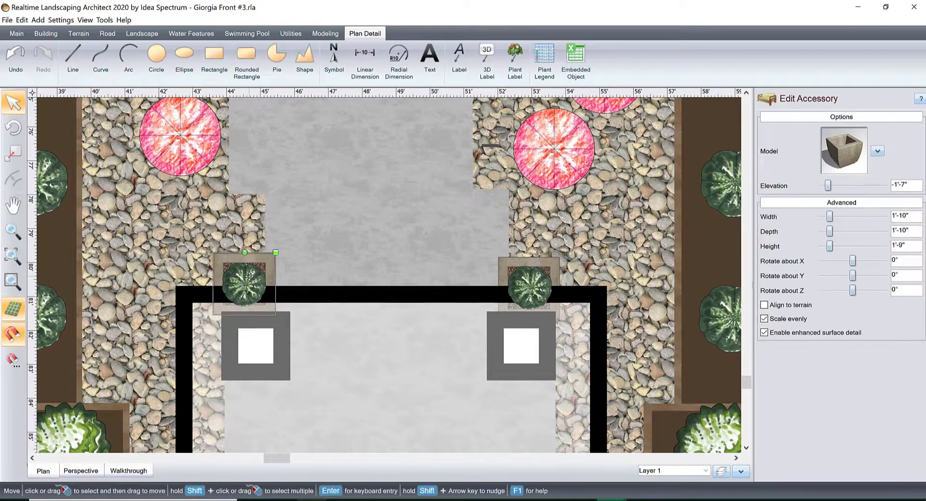
pyautogui.click(249, 276)
pyautogui.click(249, 276)
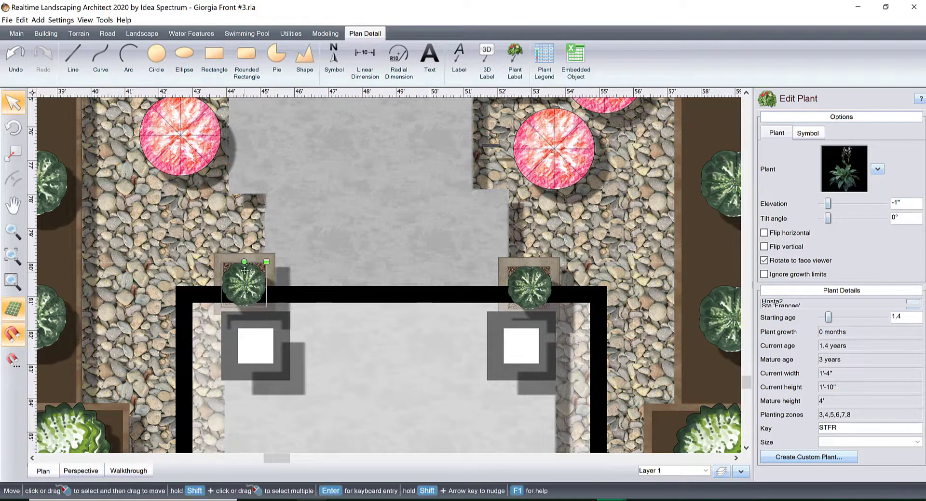
pyautogui.click(804, 137)
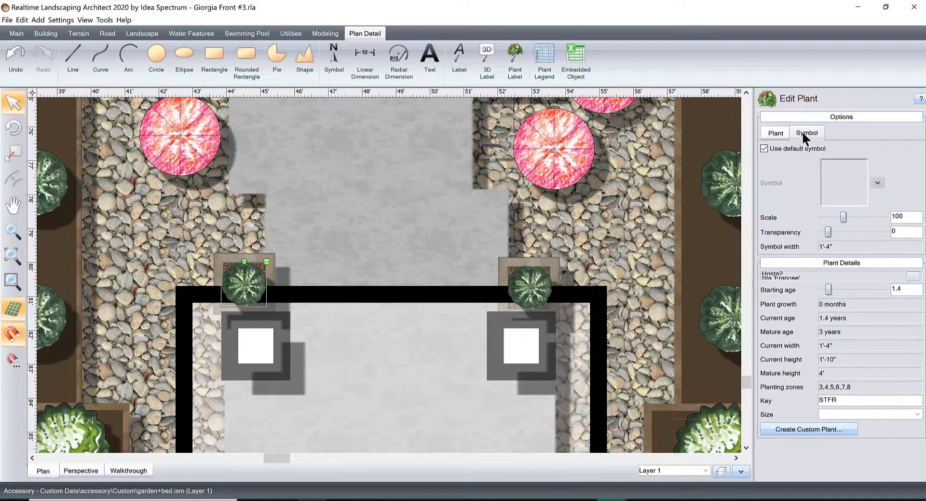
pyautogui.click(764, 148)
pyautogui.click(832, 181)
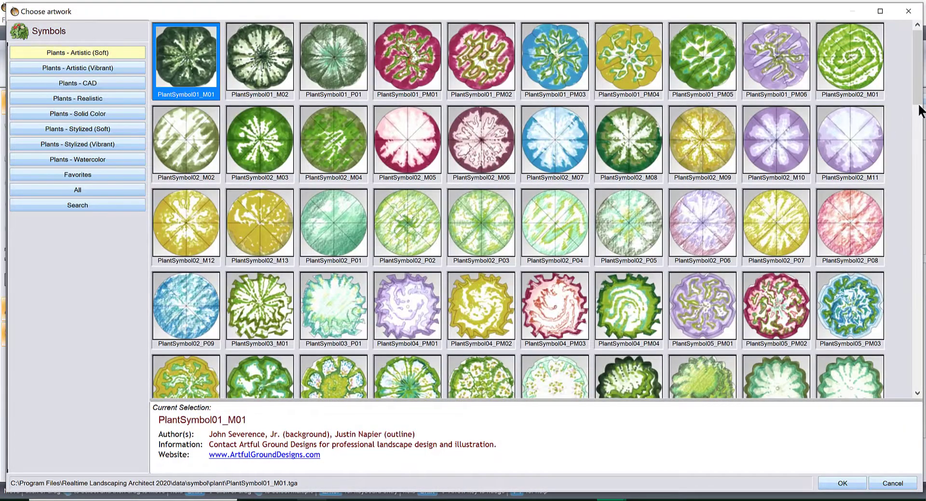
pyautogui.moveTo(917, 82); pyautogui.dragTo(922, 276)
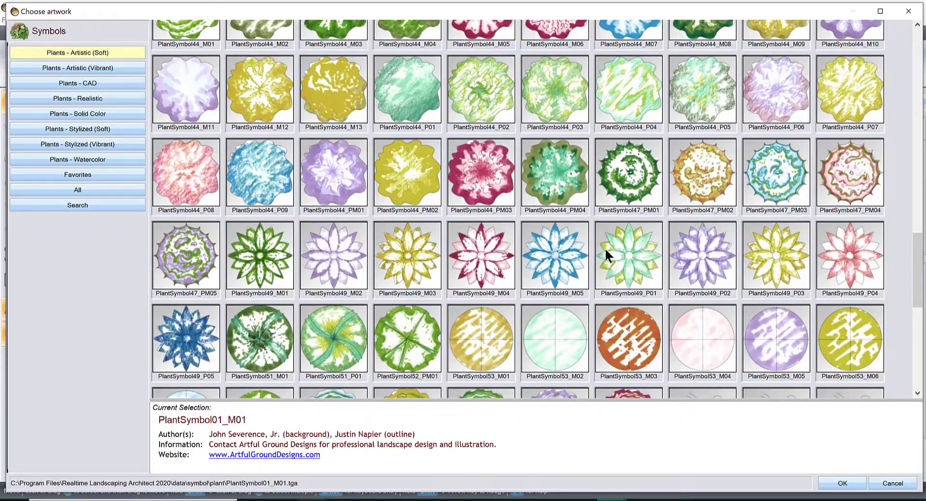
pyautogui.doubleClick(630, 247)
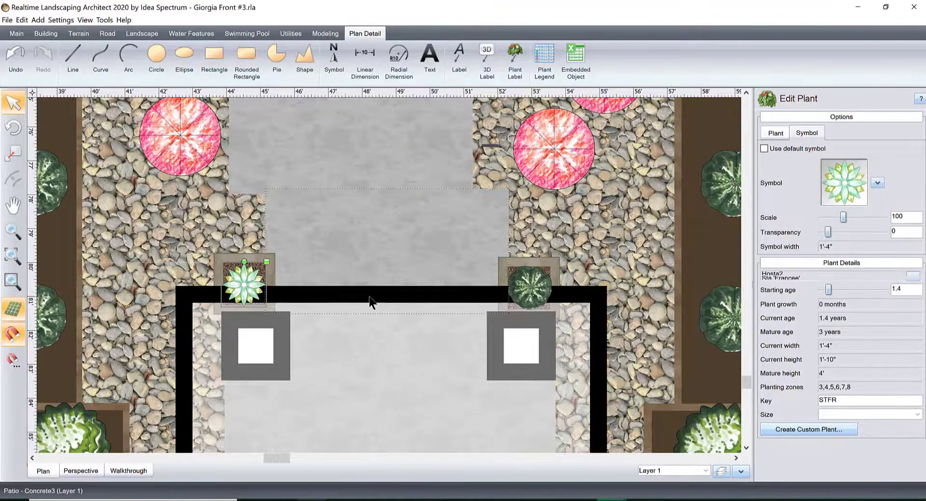
# Step: Replace the default symbol of the Hosta in the pot right of the entry with the matching PlantSymbol49_P01
pyautogui.click(528, 288)
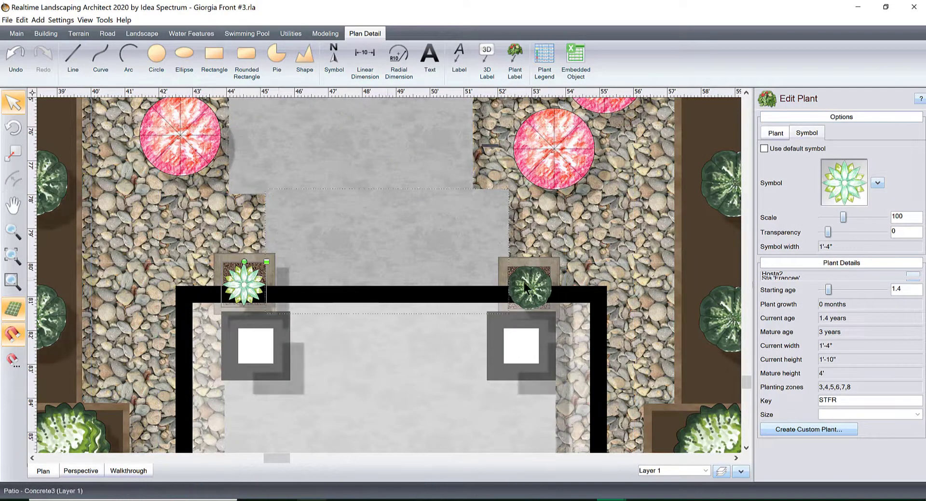
pyautogui.click(526, 282)
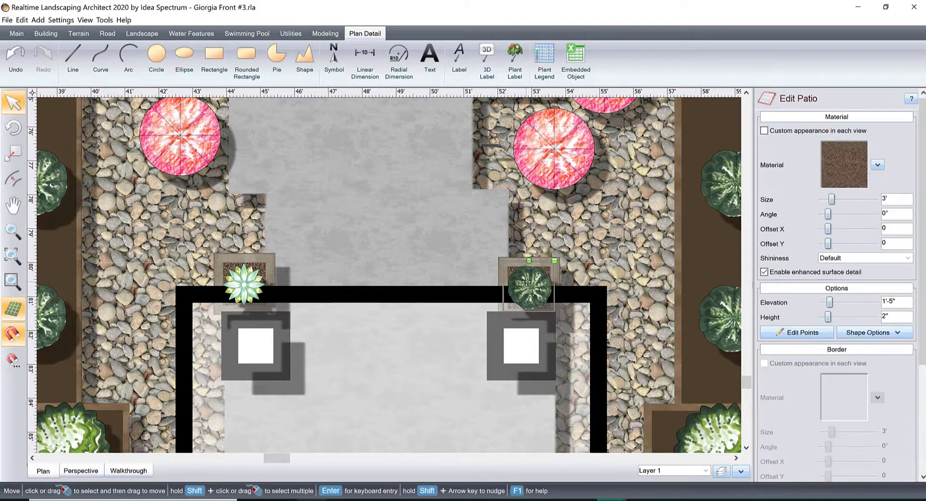
pyautogui.click(527, 282)
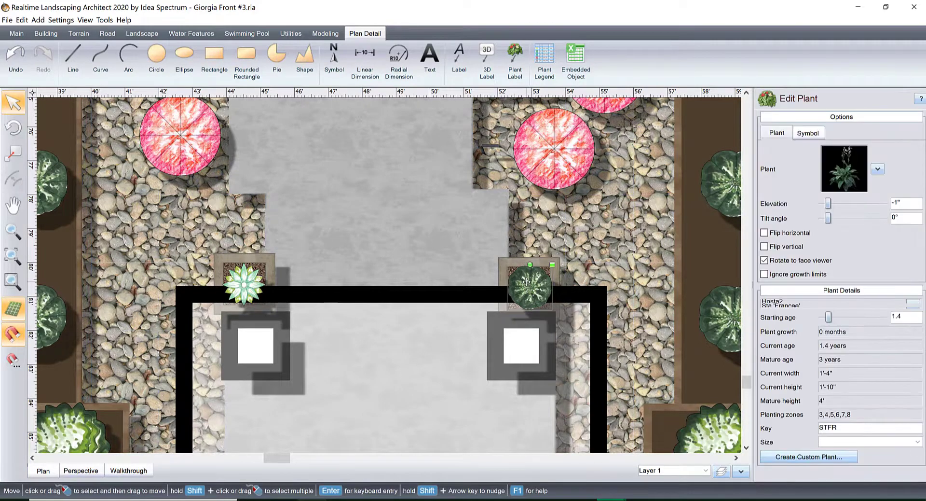
pyautogui.click(803, 132)
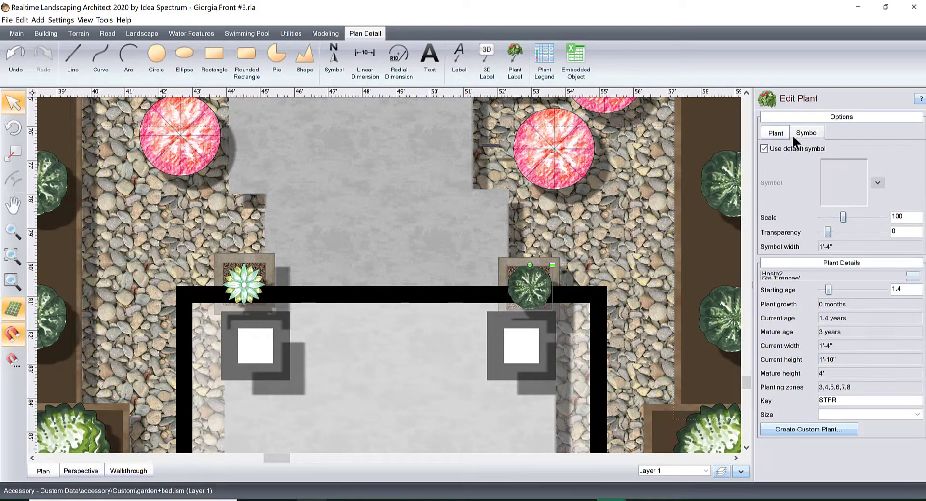
pyautogui.click(764, 148)
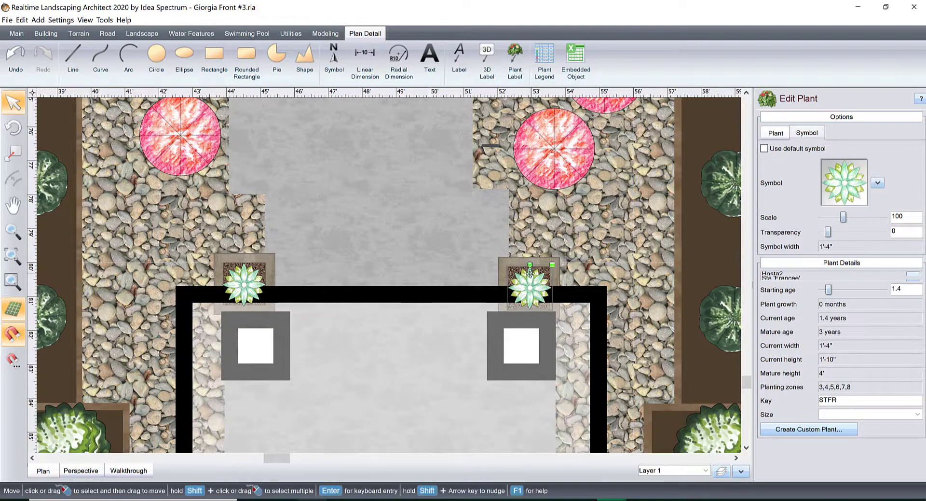
# Step: Review the plants along the entry walkway, including the details of the ice plant row on its right side
pyautogui.scroll(-2, 644, 263)
pyautogui.scroll(-2, 641, 255)
pyautogui.moveTo(512, 174); pyautogui.dragTo(541, 282, button='middle')
pyautogui.scroll(3, 541, 282)
pyautogui.click(539, 207)
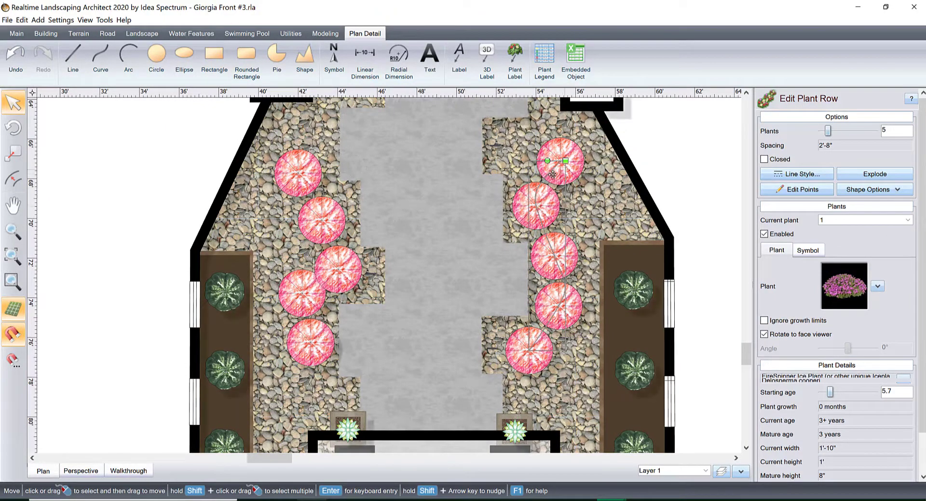
pyautogui.scroll(-1, 410, 291)
pyautogui.scroll(-1, 409, 291)
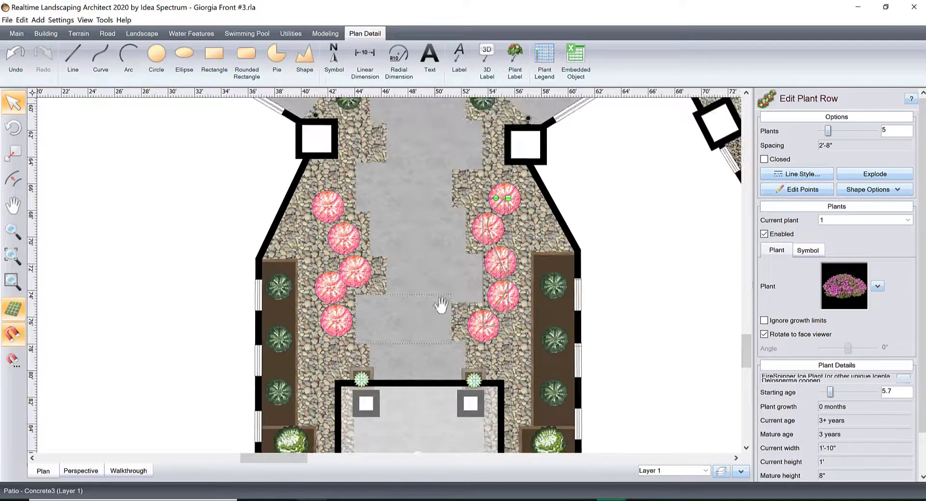
pyautogui.moveTo(440, 306); pyautogui.dragTo(457, 207, button='middle')
pyautogui.moveTo(343, 276); pyautogui.dragTo(380, 303, button='middle')
pyautogui.scroll(1, 429, 263)
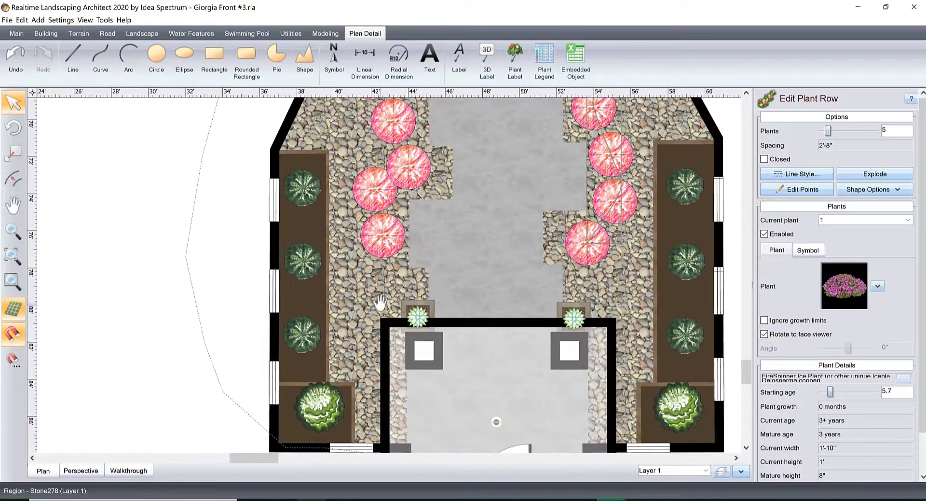
# Step: Turn off the default symbol for the middle Parry's Agave in the left planter and assign it PlantSymbol40_P03
pyautogui.click(303, 263)
pyautogui.click(303, 260)
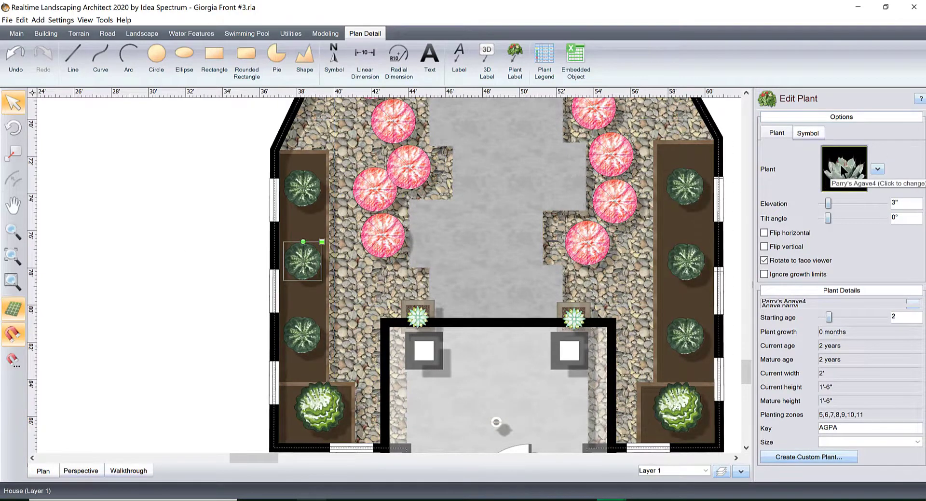
pyautogui.click(841, 168)
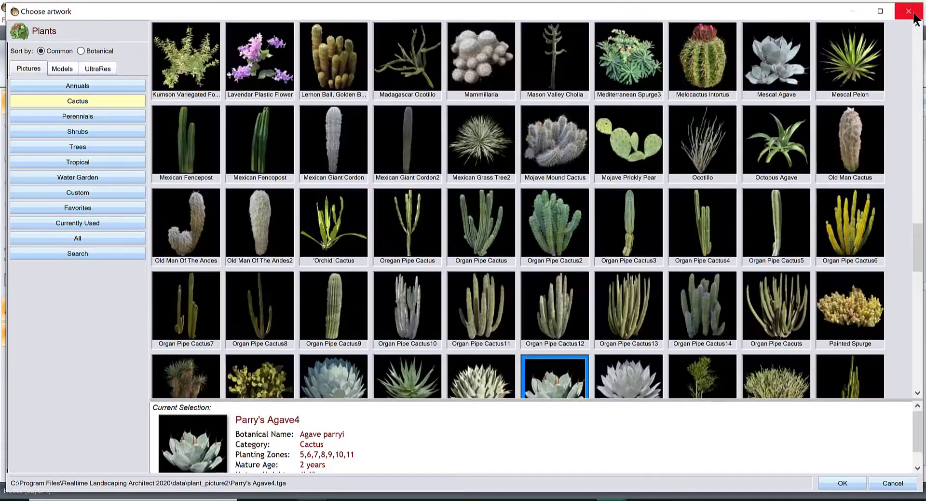
pyautogui.click(908, 11)
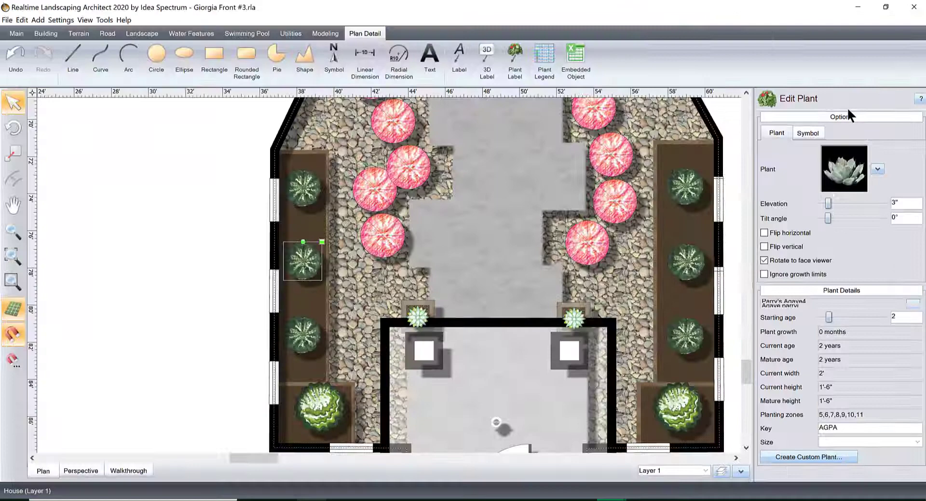
pyautogui.click(808, 134)
pyautogui.click(761, 147)
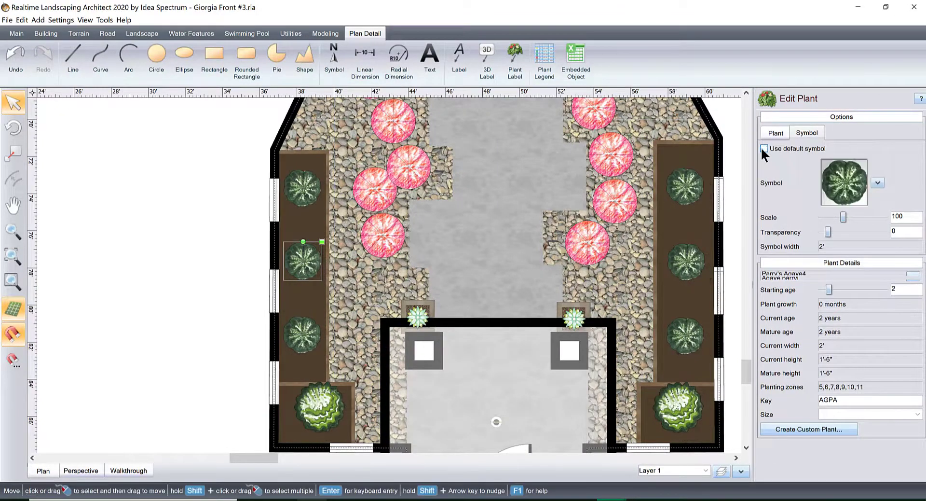
pyautogui.click(839, 183)
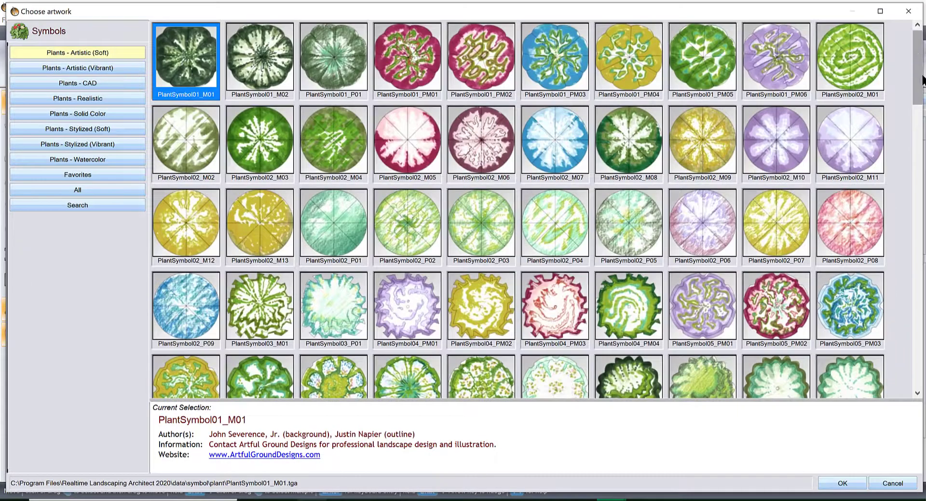
pyautogui.moveTo(919, 81); pyautogui.dragTo(918, 216)
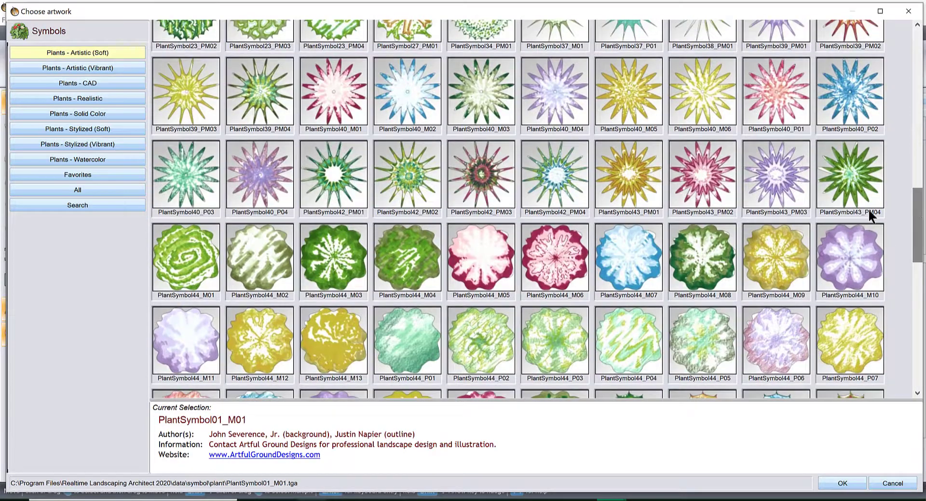
pyautogui.doubleClick(187, 165)
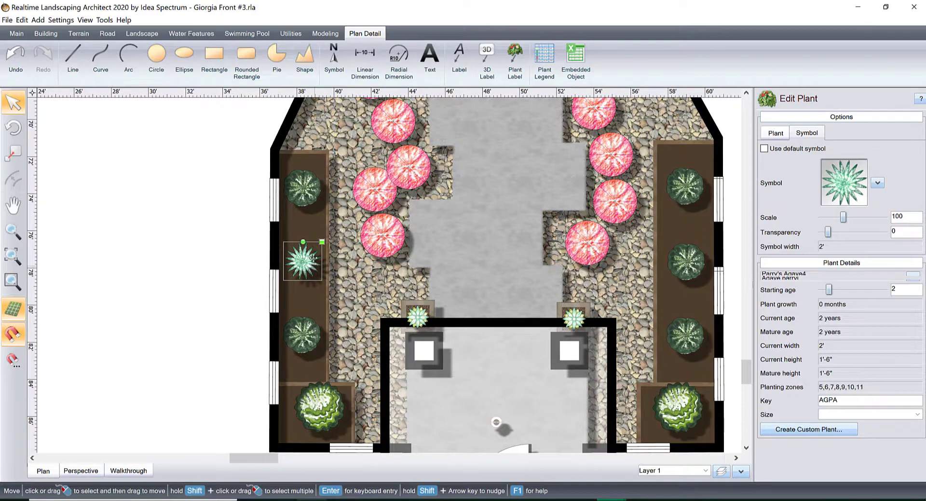
# Step: Replace the default symbols of the upper and lower Parry's Agaves in the left planter with PlantSymbol40_P03
pyautogui.click(300, 184)
pyautogui.click(300, 184)
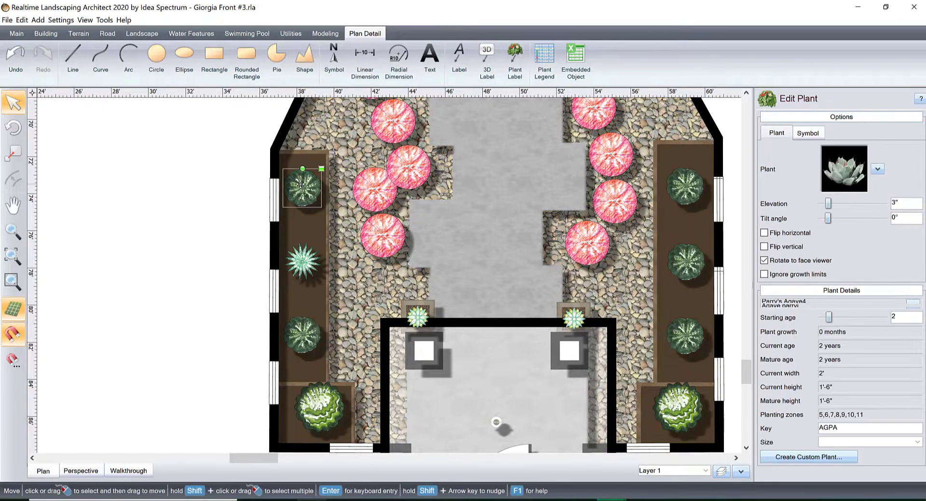
pyautogui.click(244, 166)
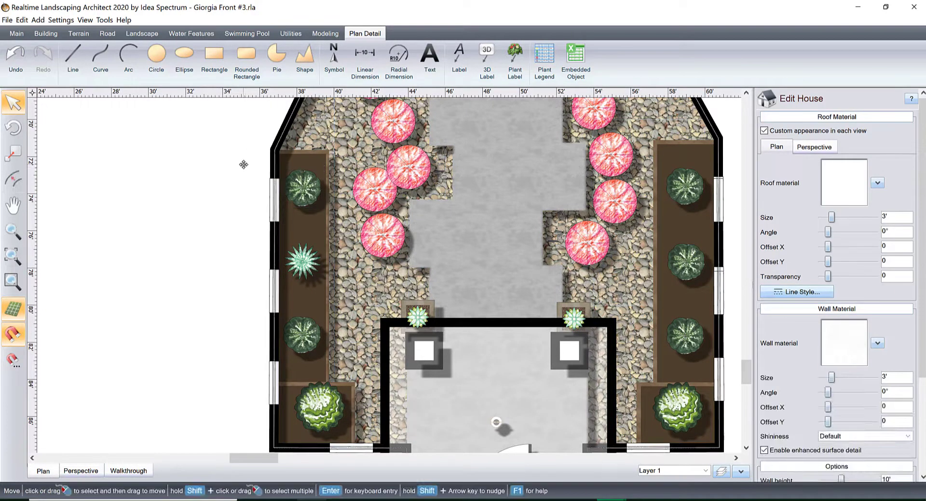
pyautogui.click(309, 187)
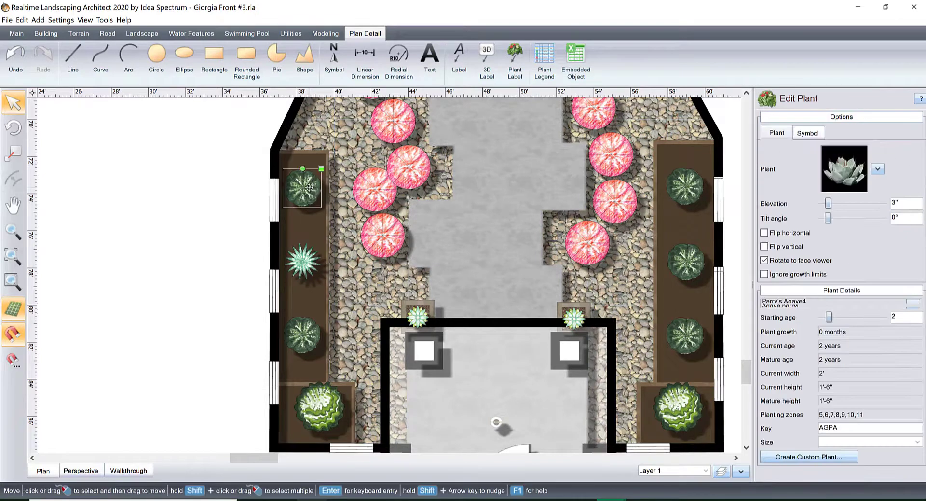
pyautogui.click(804, 134)
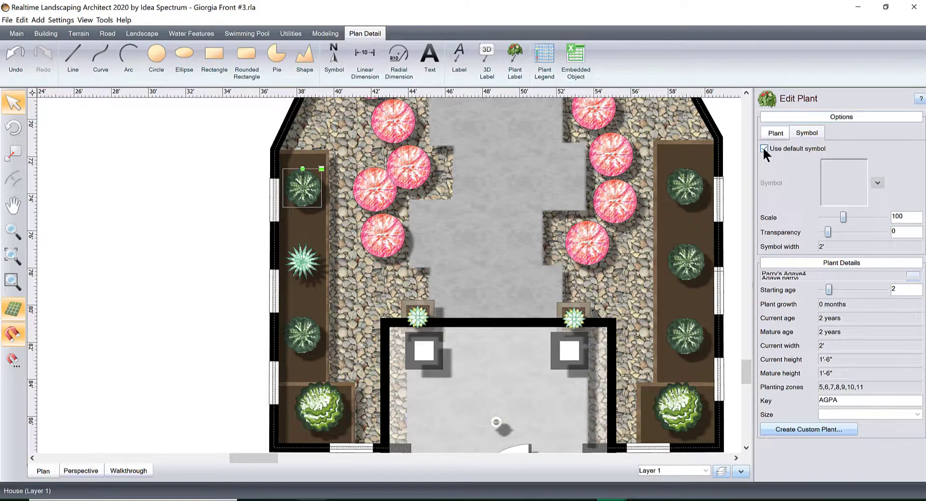
pyautogui.click(764, 148)
pyautogui.click(302, 332)
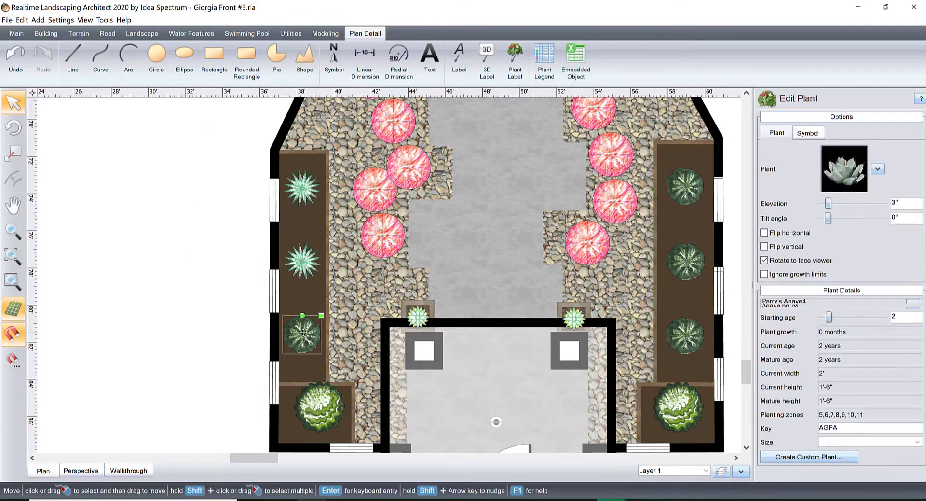
pyautogui.click(809, 134)
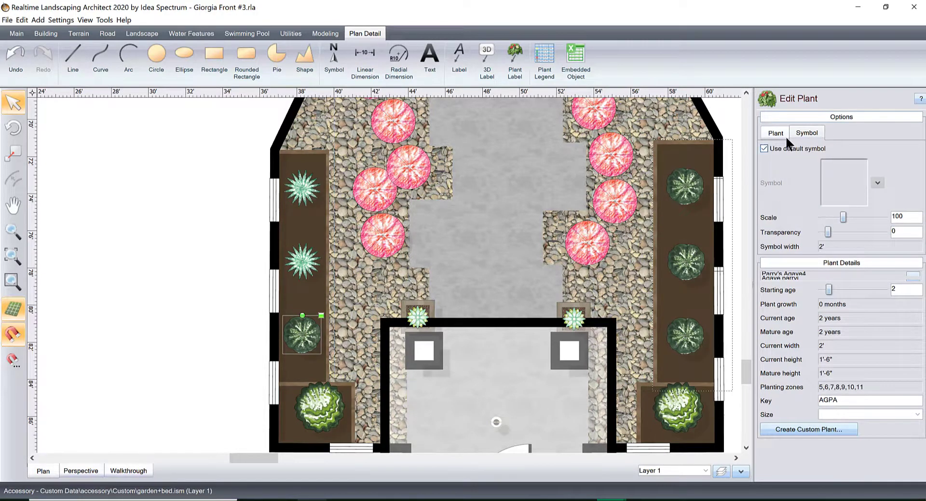
pyautogui.click(762, 149)
# Step: Check the symbols and quantities of the Parry's Agave entries in the plant legend
pyautogui.scroll(-7, 559, 262)
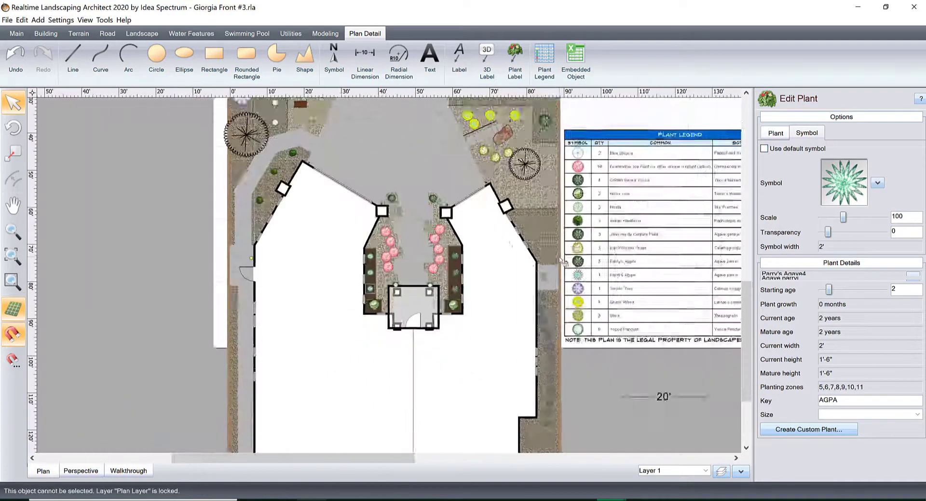
pyautogui.moveTo(512, 255); pyautogui.dragTo(311, 259, button='middle')
pyautogui.scroll(2, 421, 270)
pyautogui.scroll(5, 421, 272)
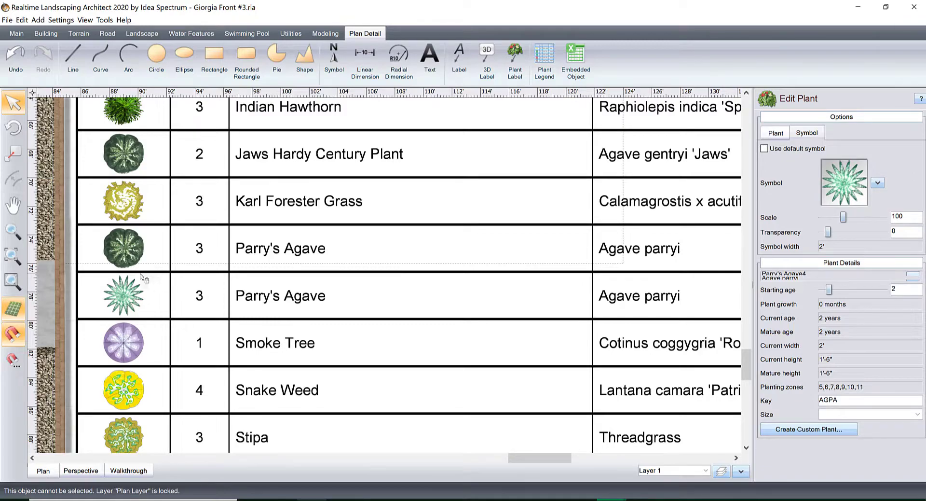
pyautogui.scroll(-4, 203, 292)
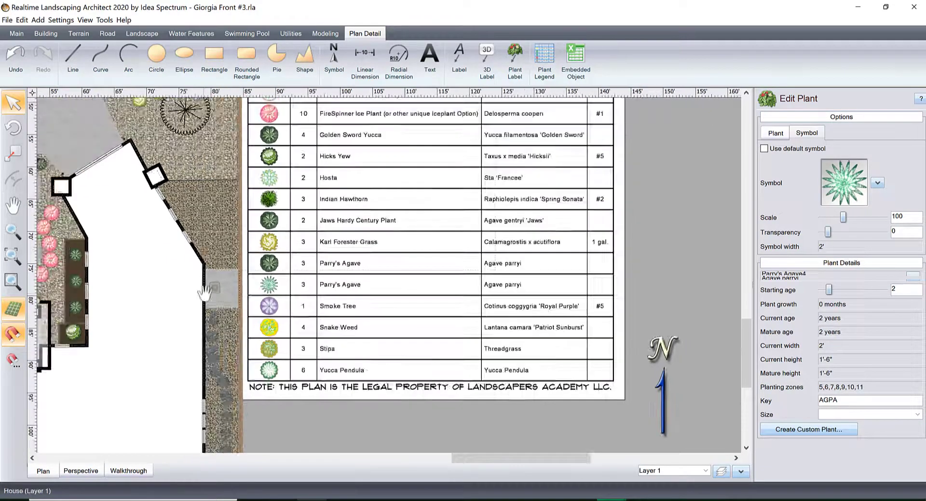
# Step: Turn off the default symbol for the upper Parry's Agave in the right planter so it uses the spiky PlantSymbol40_P03
pyautogui.moveTo(203, 292); pyautogui.dragTo(545, 200, button='middle')
pyautogui.scroll(4, 422, 274)
pyautogui.moveTo(423, 273); pyautogui.dragTo(370, 348, button='middle')
pyautogui.scroll(4, 408, 197)
pyautogui.moveTo(408, 196); pyautogui.dragTo(380, 306, button='middle')
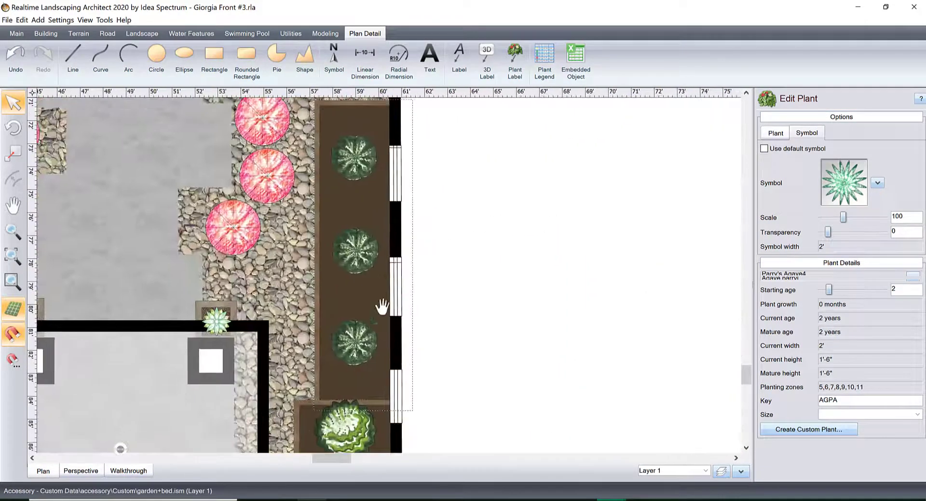
pyautogui.click(350, 150)
pyautogui.click(350, 151)
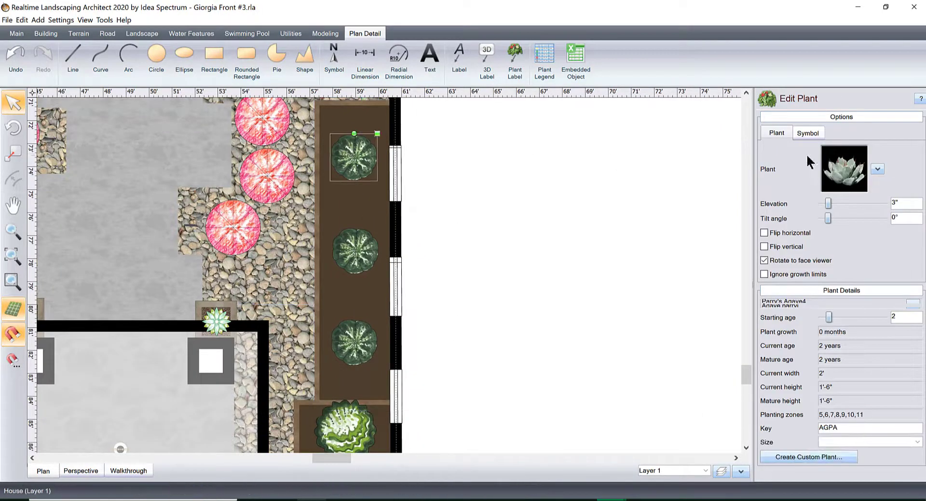
pyautogui.click(806, 132)
pyautogui.click(758, 149)
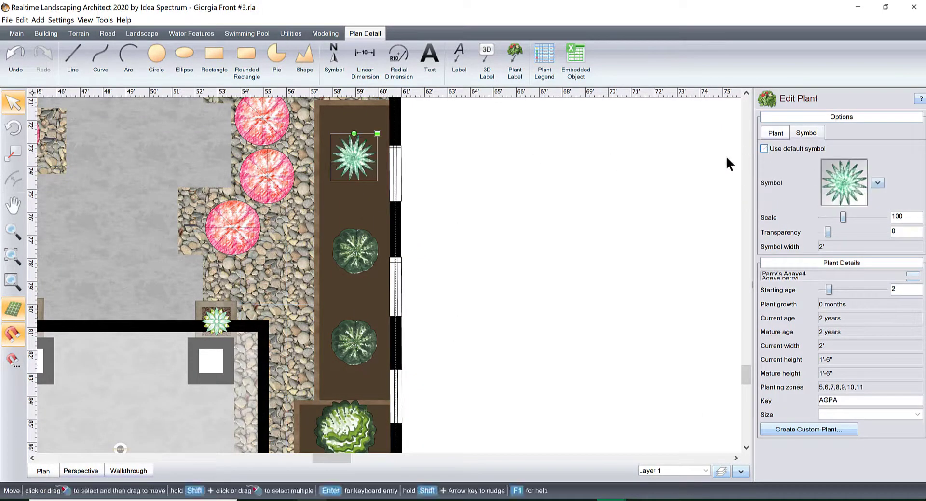
# Step: Replace the default symbols of the middle and lower Parry's Agaves in the right planter with PlantSymbol40_P03
pyautogui.click(350, 246)
pyautogui.click(350, 246)
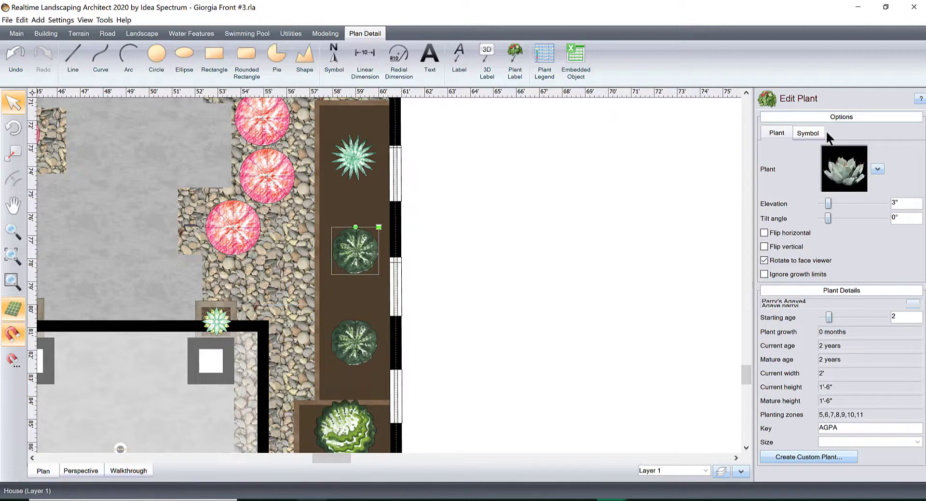
pyautogui.click(806, 132)
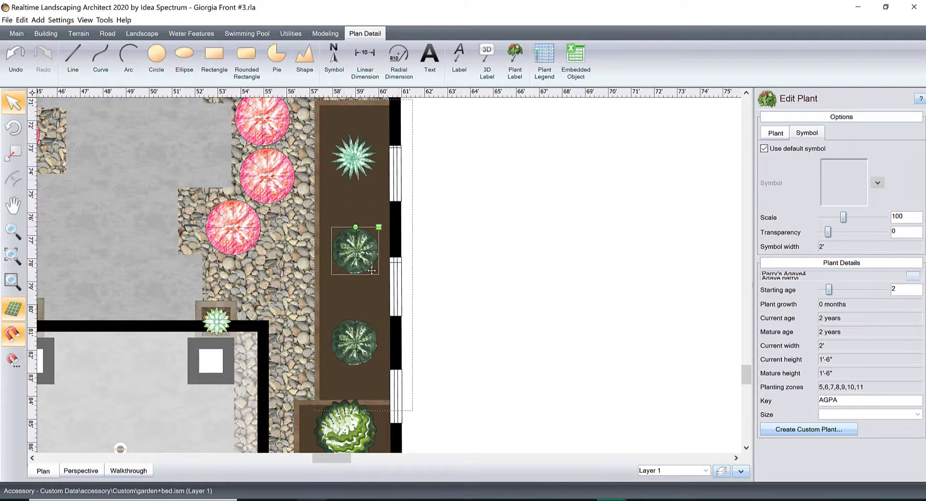
pyautogui.click(764, 148)
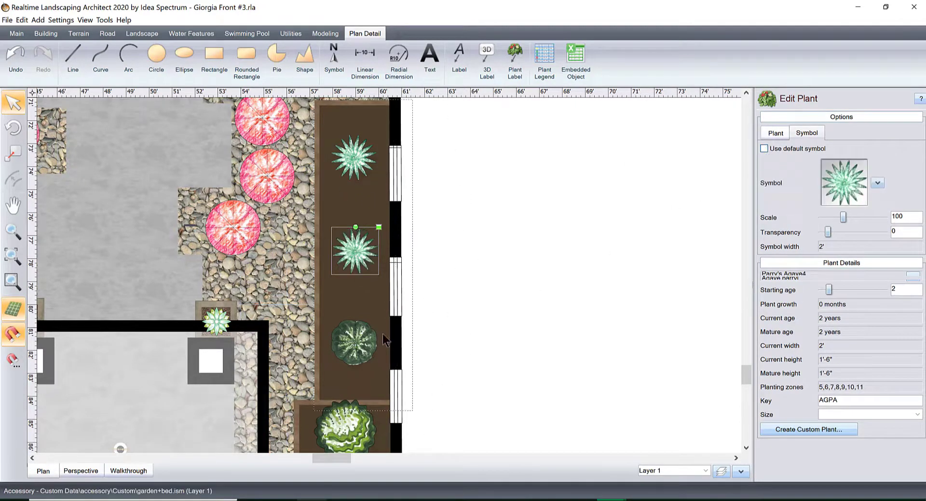
pyautogui.click(354, 341)
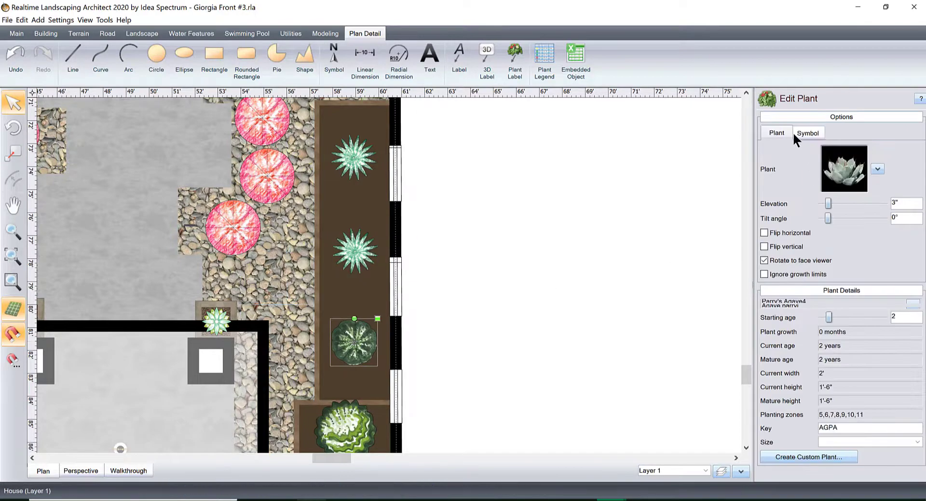
pyautogui.click(808, 133)
pyautogui.click(762, 148)
pyautogui.click(545, 250)
# Step: Review the symbols in both entry planters and along the walkway, including the ice plant row on its right side
pyautogui.scroll(-2, 454, 267)
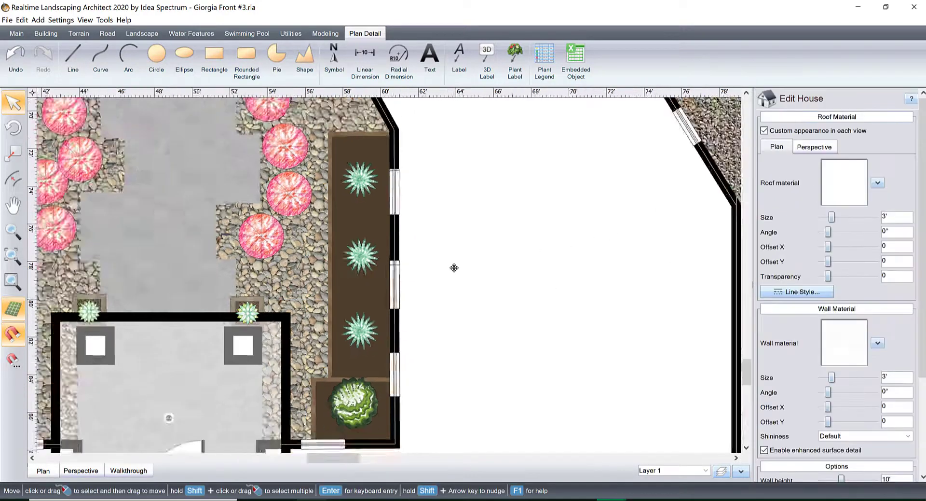
pyautogui.scroll(-2, 453, 267)
pyautogui.scroll(3, 501, 253)
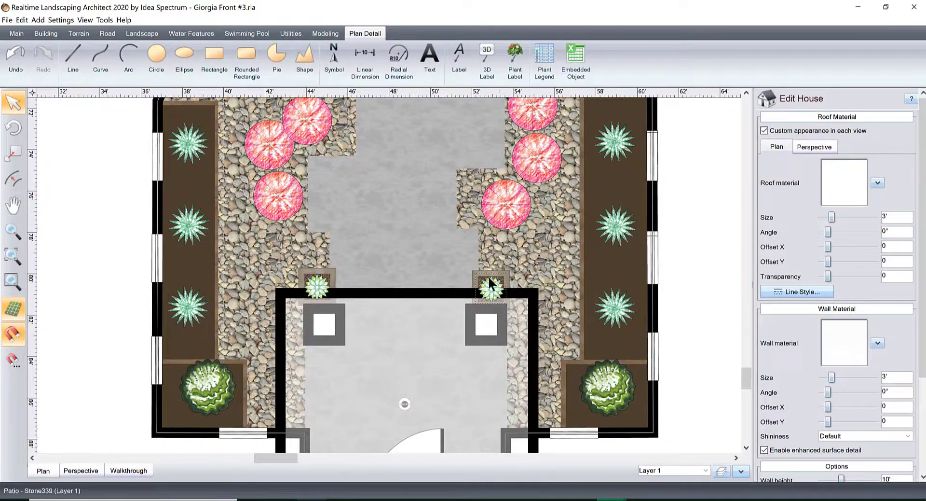
pyautogui.scroll(-2, 440, 245)
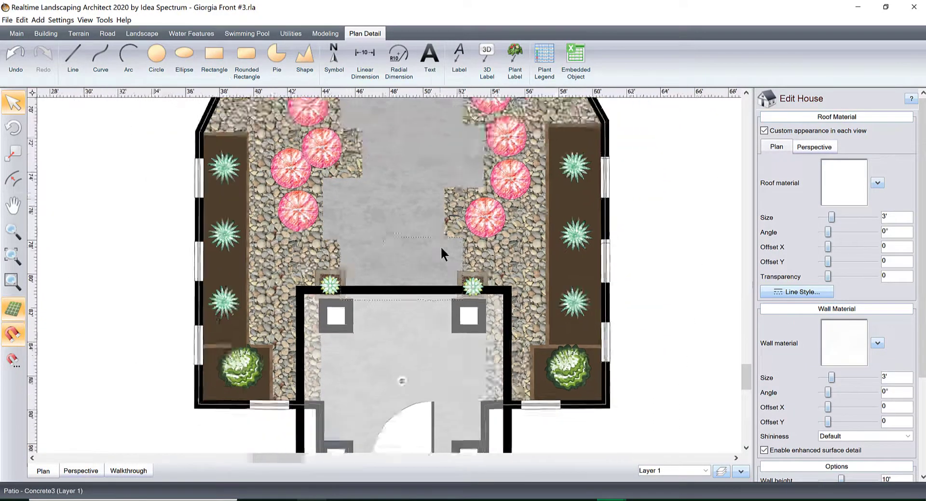
pyautogui.moveTo(435, 302); pyautogui.dragTo(435, 420, button='middle')
pyautogui.scroll(-3, 482, 258)
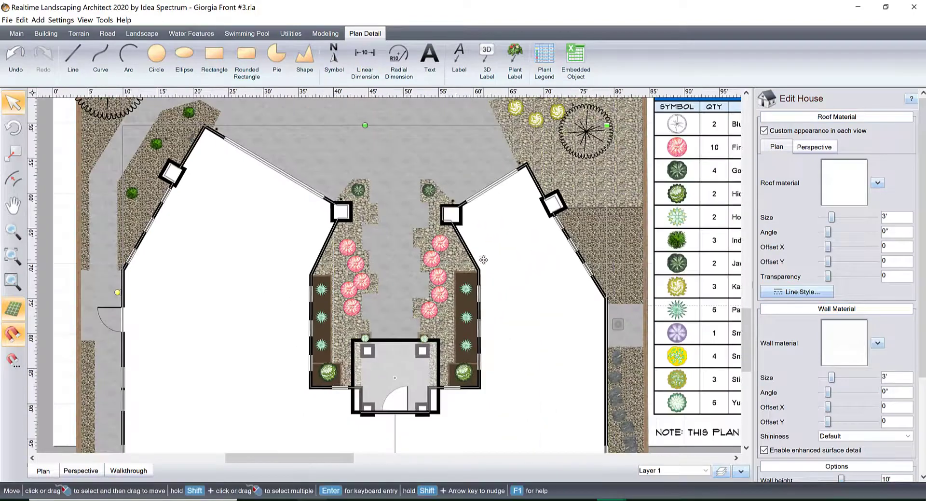
pyautogui.scroll(2, 480, 255)
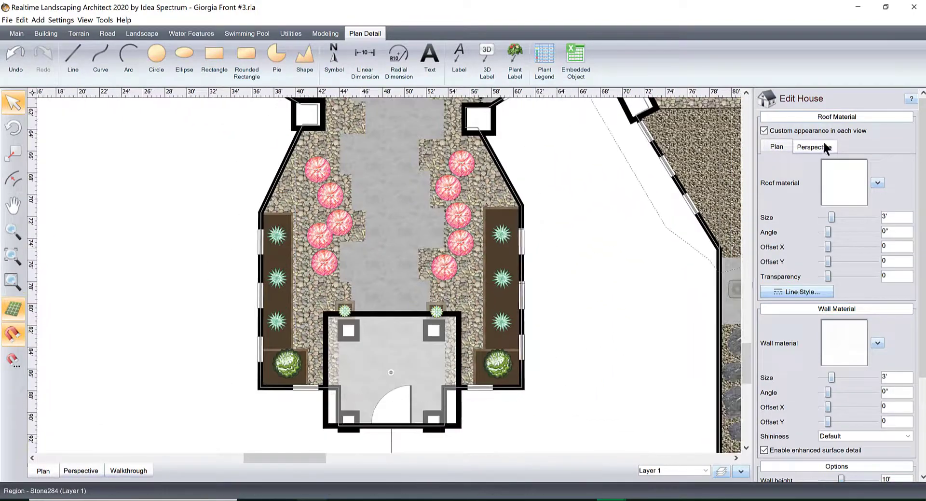
pyautogui.click(456, 239)
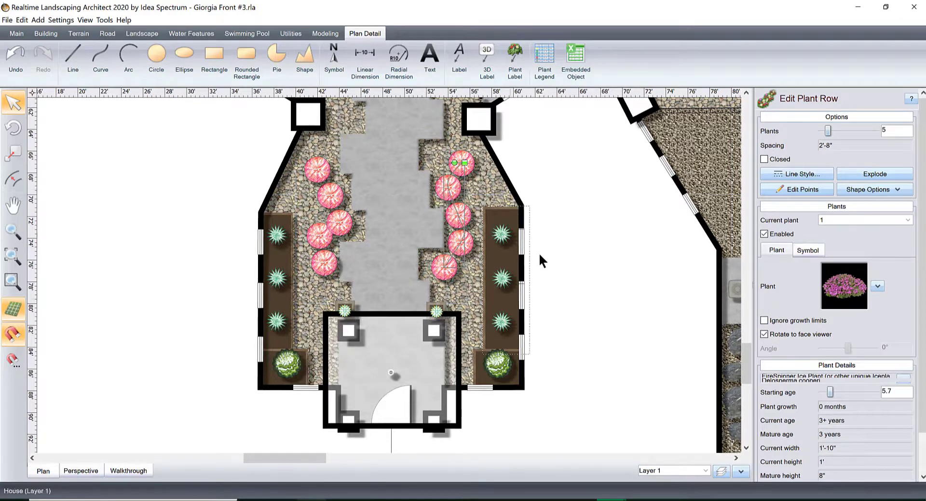
pyautogui.moveTo(530, 261); pyautogui.dragTo(540, 318, button='middle')
pyautogui.moveTo(503, 218); pyautogui.dragTo(526, 327, button='middle')
pyautogui.scroll(3, 530, 308)
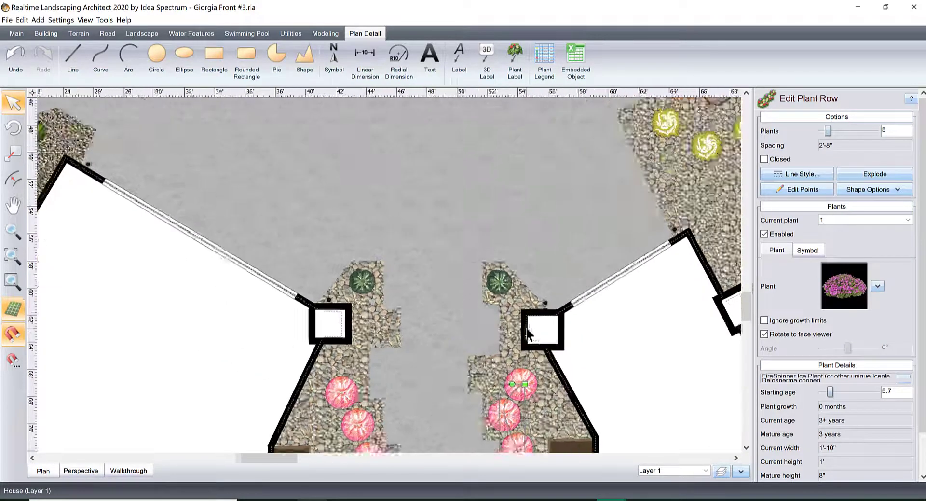
# Step: Turn off the default symbol for the Jaws Hardy Century Plant row at the walkway entrance and assign the realistic Crown Imperial Fritillaria symbol
pyautogui.click(560, 287)
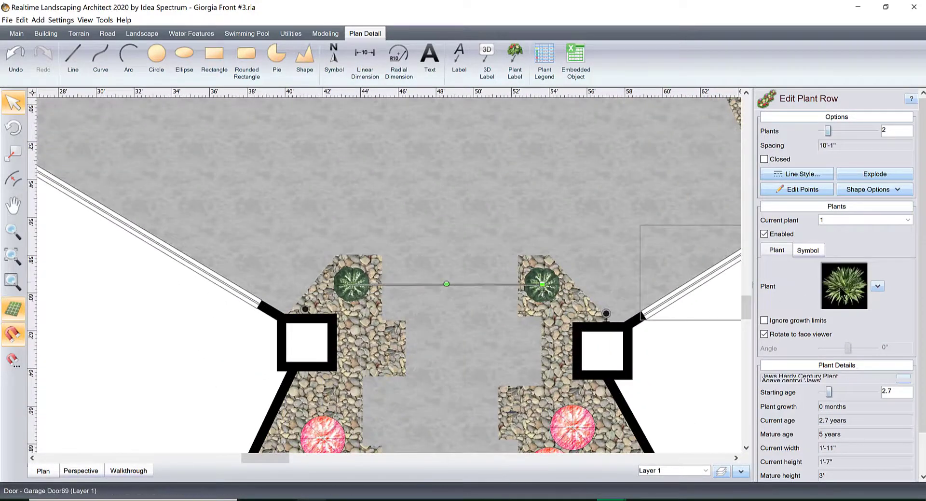
pyautogui.click(844, 286)
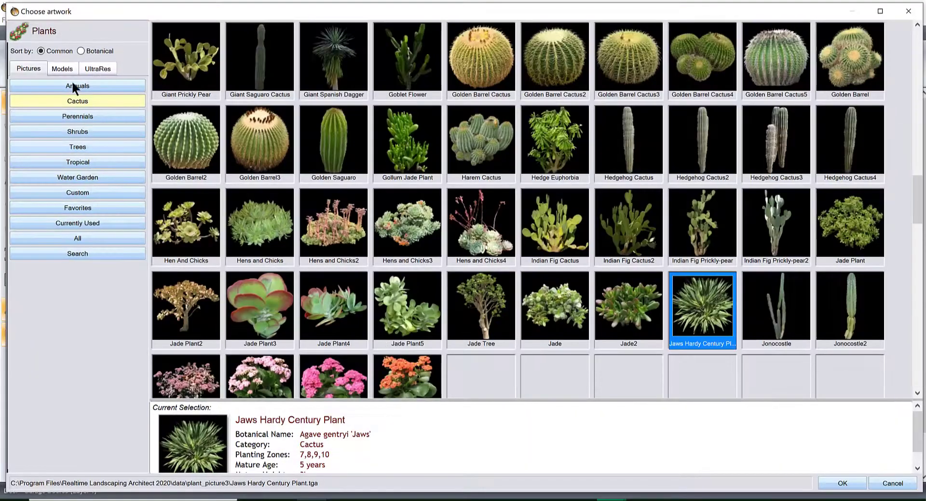
pyautogui.click(908, 10)
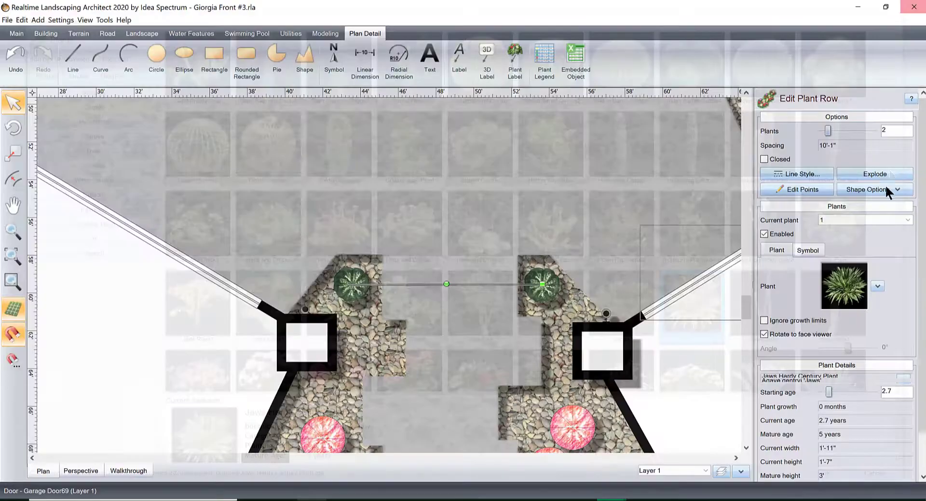
pyautogui.click(810, 250)
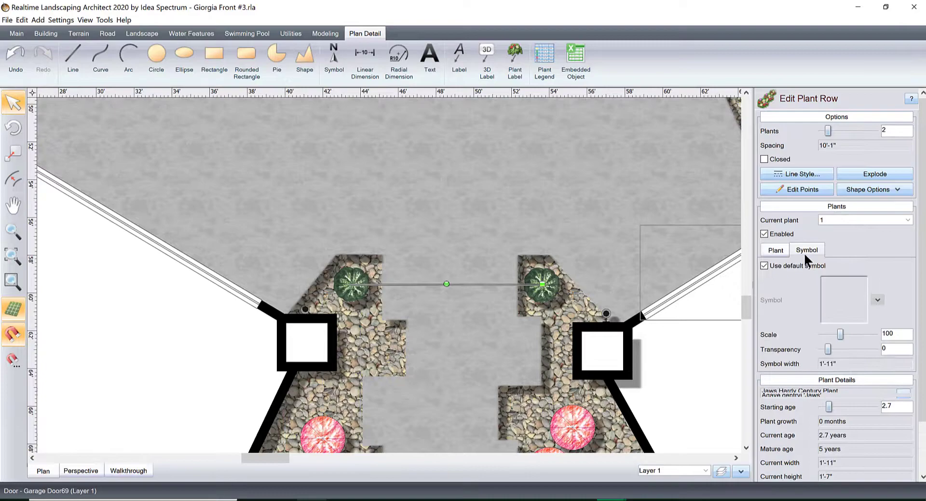
pyautogui.click(765, 265)
pyautogui.click(837, 291)
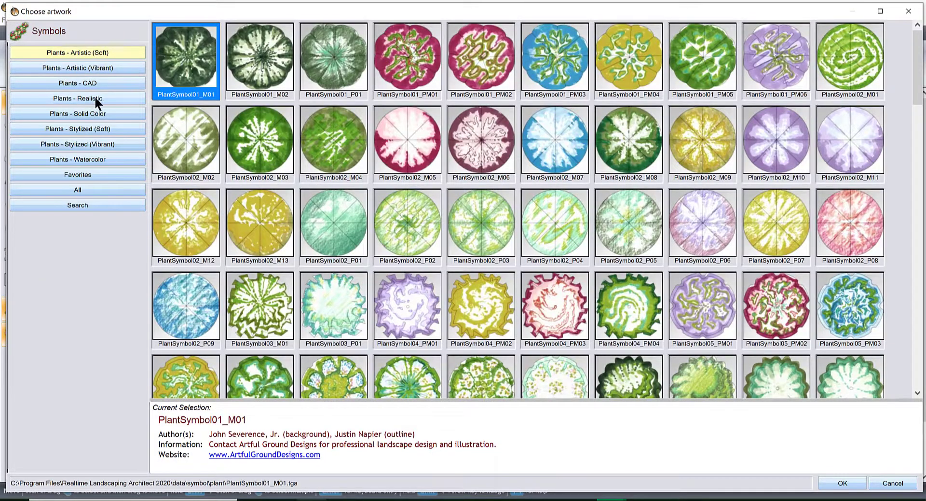
pyautogui.click(77, 97)
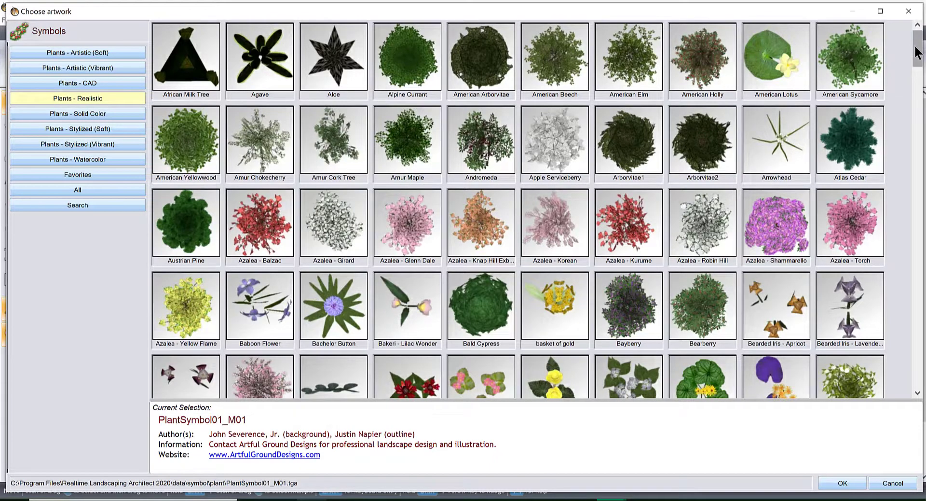
pyautogui.moveTo(920, 70); pyautogui.dragTo(921, 130)
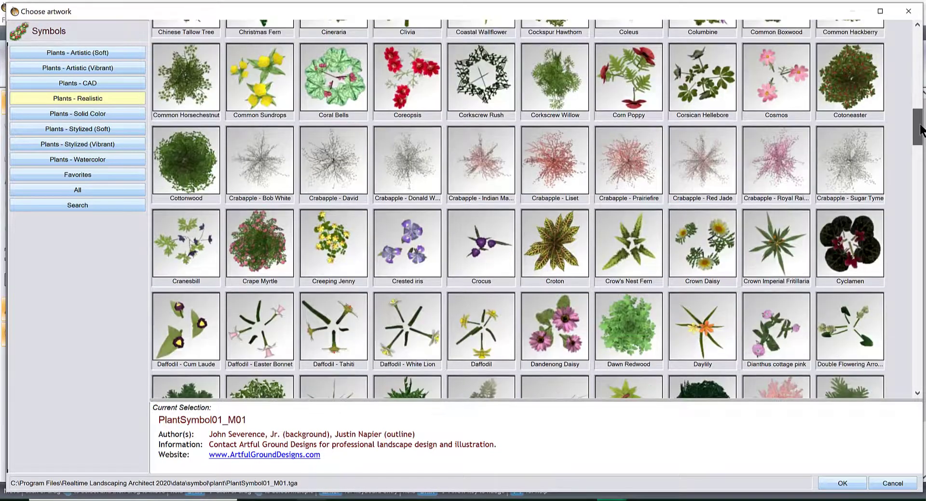
pyautogui.click(776, 242)
pyautogui.doubleClick(775, 241)
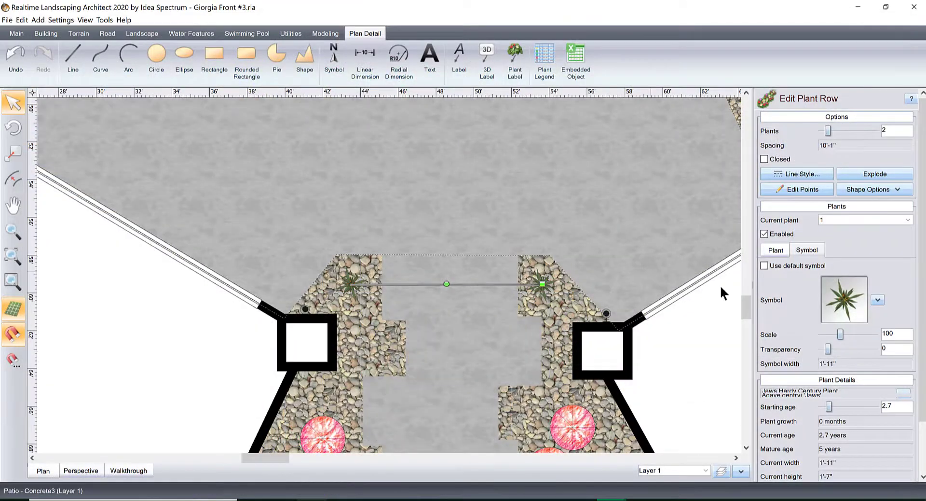
# Step: Change the Jaws Hardy Century Plant row's symbol to the realistic Yucca symbol
pyautogui.click(832, 288)
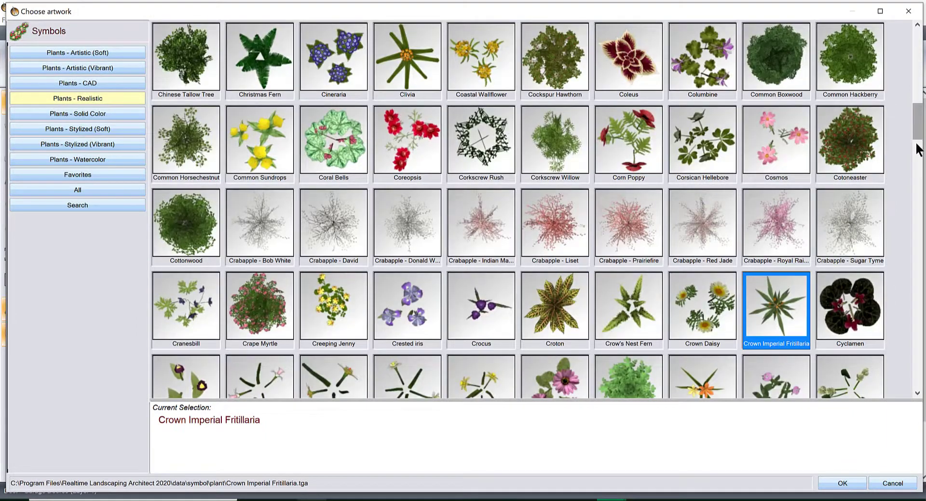
pyautogui.moveTo(918, 149); pyautogui.dragTo(922, 266)
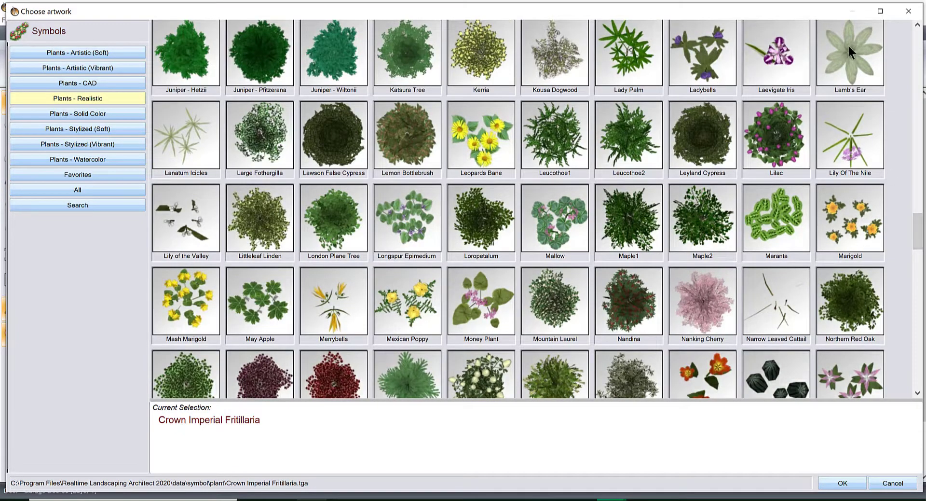
pyautogui.moveTo(920, 236); pyautogui.dragTo(922, 374)
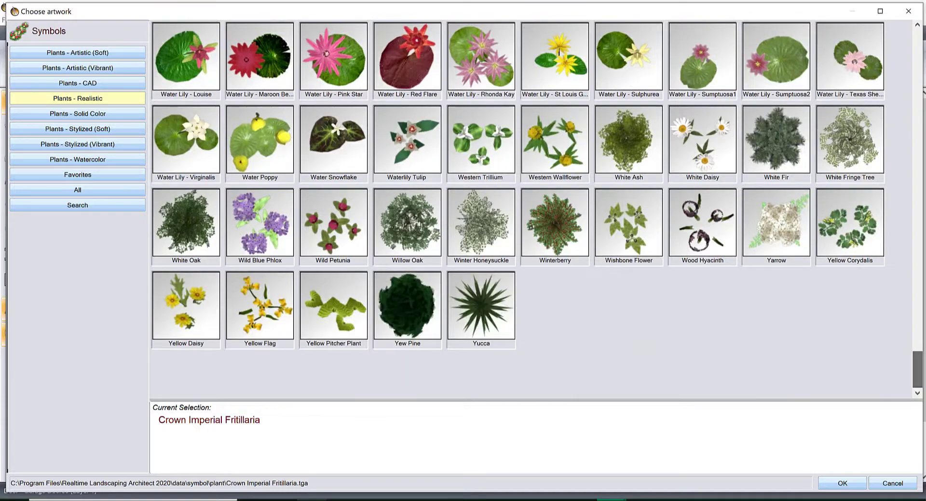
pyautogui.doubleClick(474, 301)
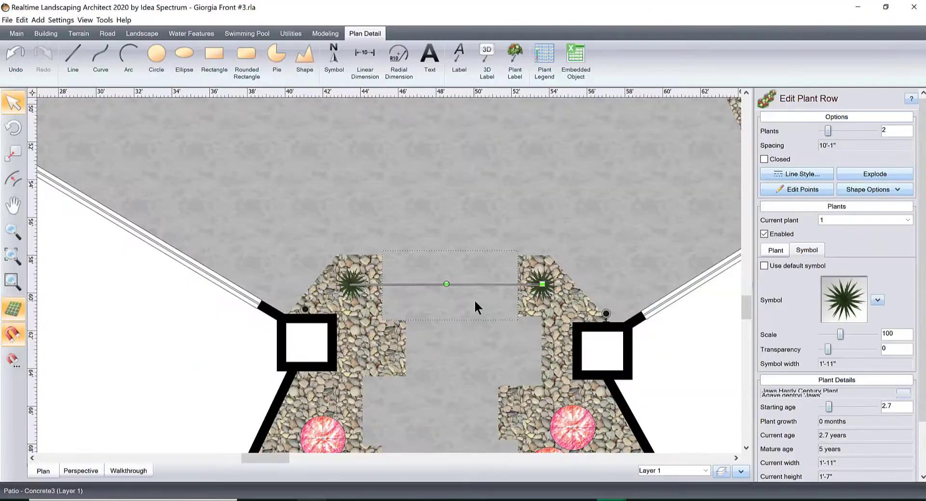
# Step: Reopen the symbol library for the Jaws Hardy Century Plant row
pyautogui.click(847, 298)
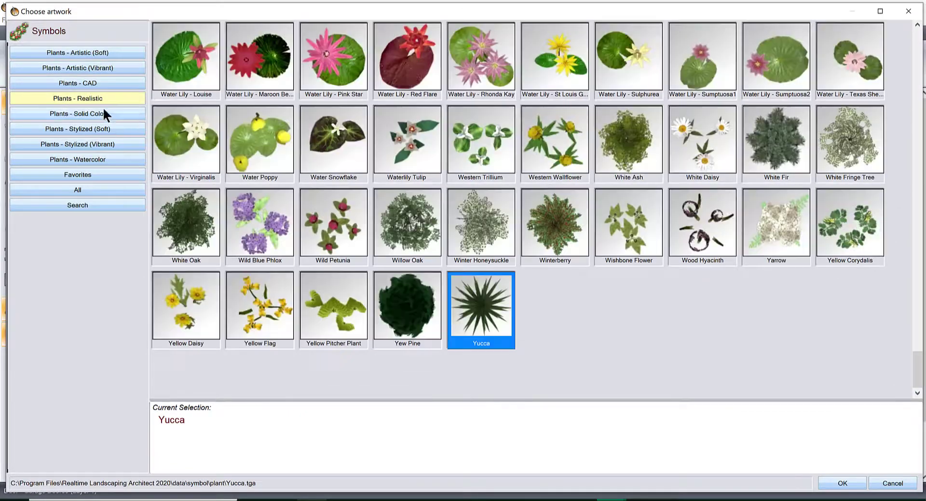
# Step: Try the vibrant artistic symbols PlantSymbol37_M01V and PlantSymbol42_PM03V on the two-plant row at the walkway entrance
pyautogui.click(101, 69)
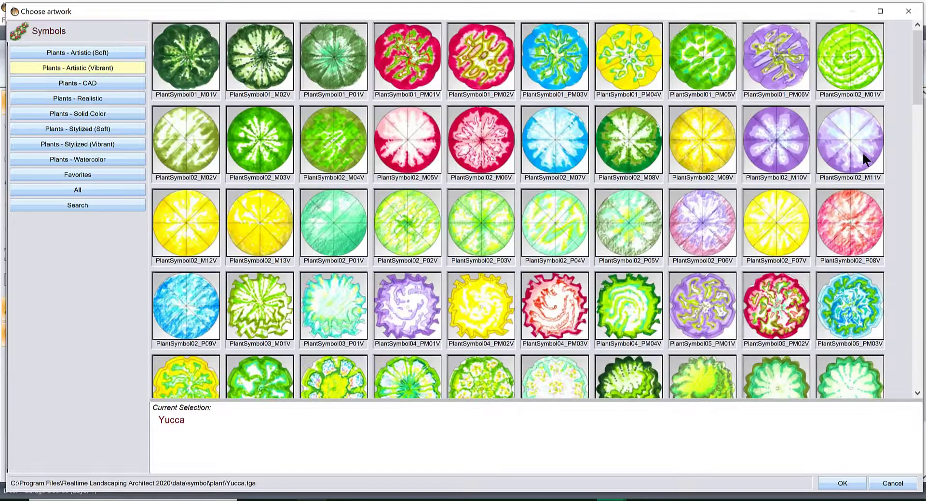
pyautogui.moveTo(922, 94); pyautogui.dragTo(922, 162)
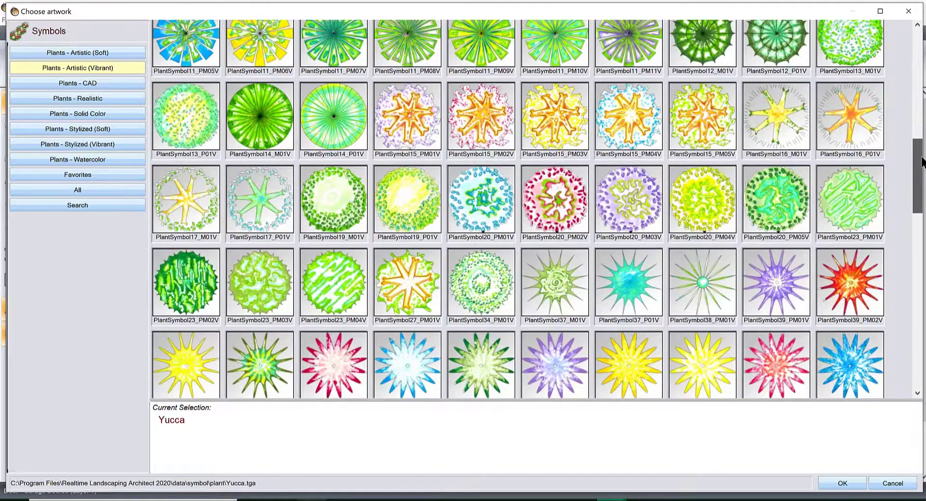
pyautogui.doubleClick(552, 277)
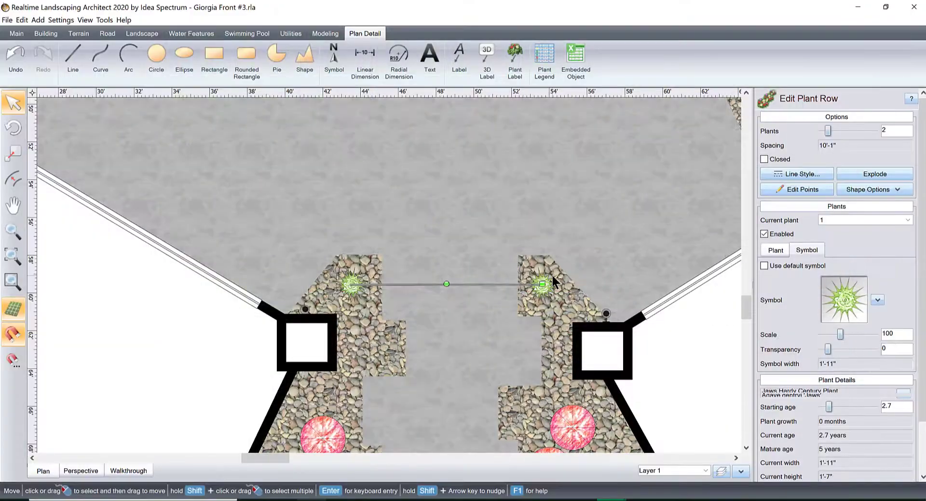
pyautogui.click(852, 295)
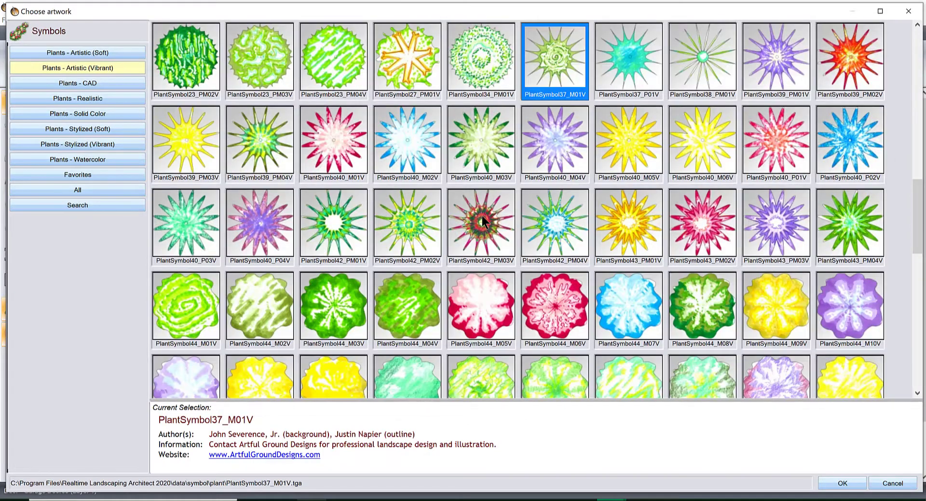
pyautogui.doubleClick(482, 216)
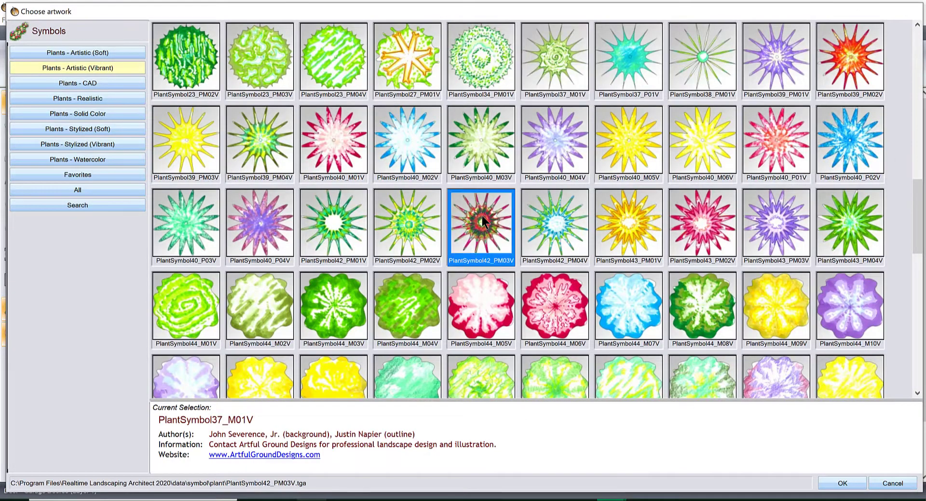
# Step: Set the symbol of the two-plant Jaws Hardy Century Plant row to PlantSymbol39_PM03V
pyautogui.click(838, 290)
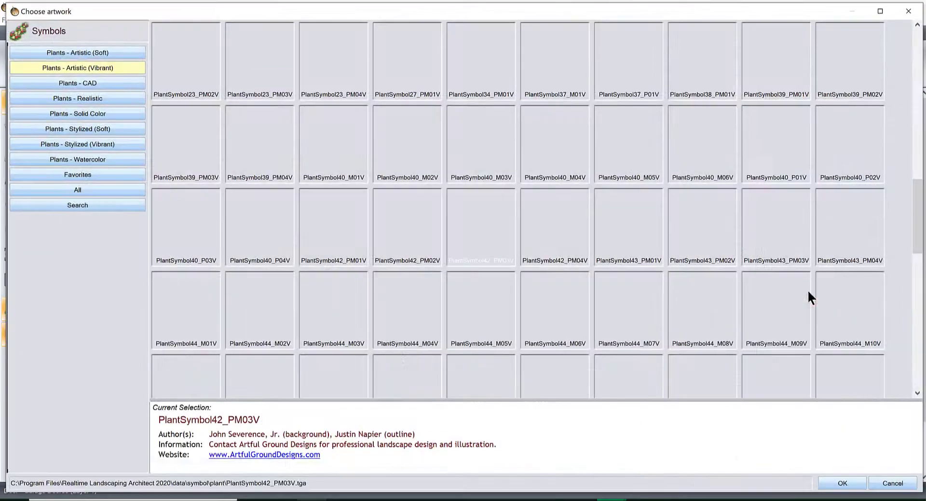
pyautogui.doubleClick(187, 136)
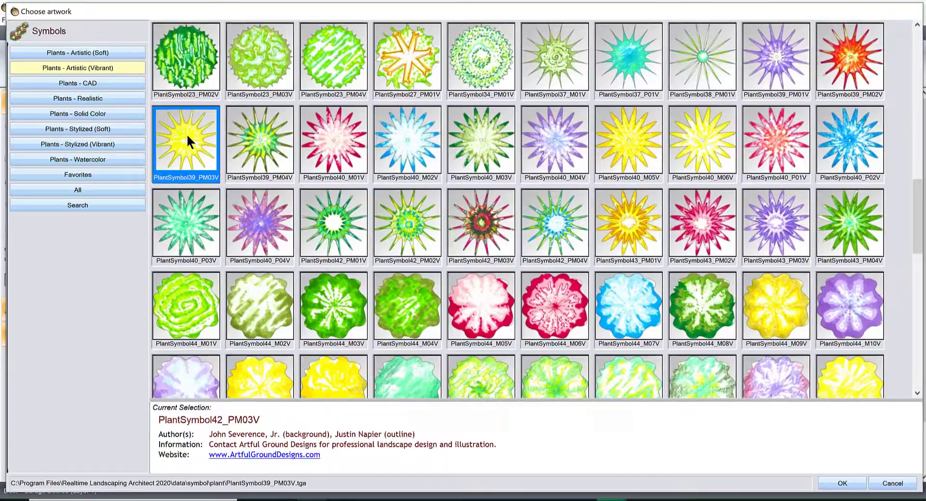
pyautogui.moveTo(565, 330); pyautogui.dragTo(539, 233, button='middle')
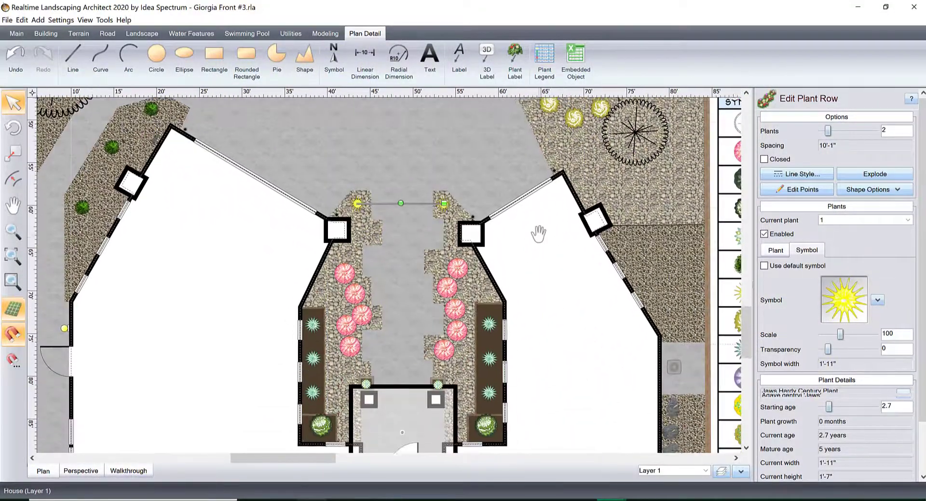
# Step: Inspect the plant details of the middle Snake Weed shrub in the gravel bed above the boulder
pyautogui.scroll(-1, 539, 233)
pyautogui.scroll(6, 538, 234)
pyautogui.click(567, 117)
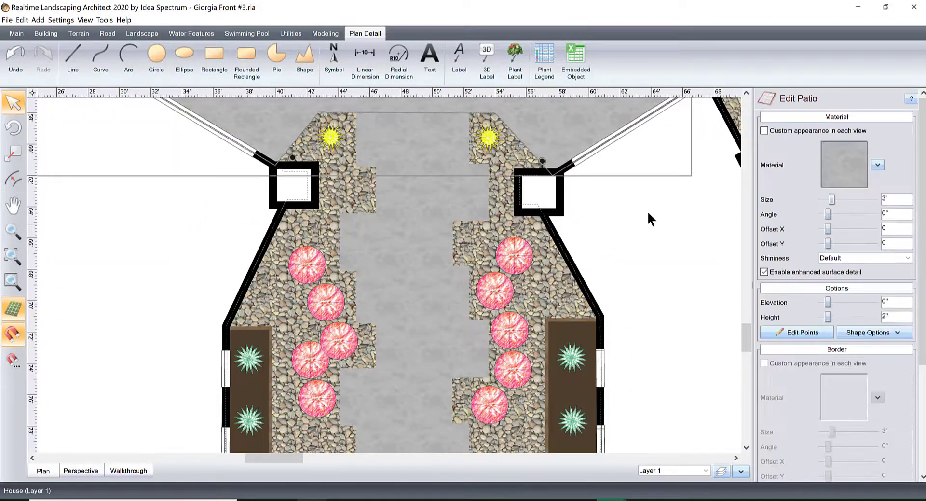
pyautogui.moveTo(647, 215); pyautogui.dragTo(583, 371, button='middle')
pyautogui.scroll(-3, 569, 272)
pyautogui.moveTo(569, 271); pyautogui.dragTo(462, 356, button='middle')
pyautogui.scroll(3, 461, 344)
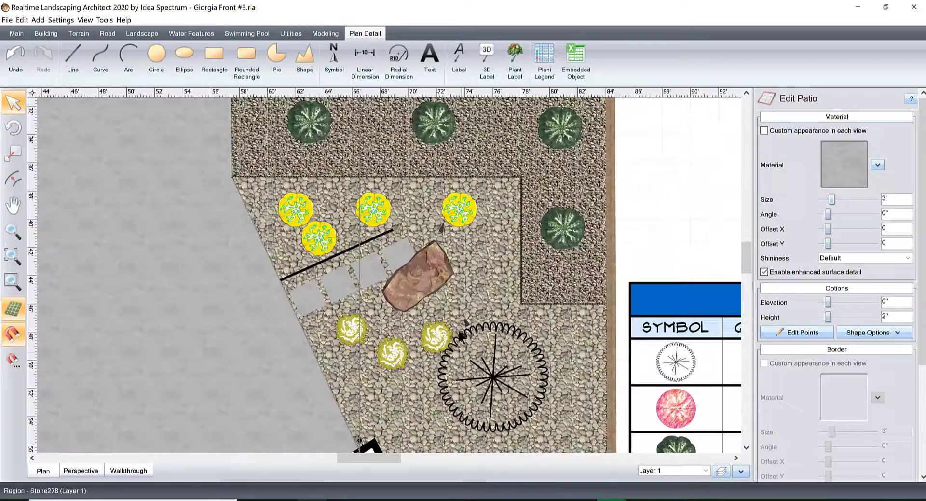
pyautogui.scroll(2, 376, 210)
pyautogui.click(341, 213)
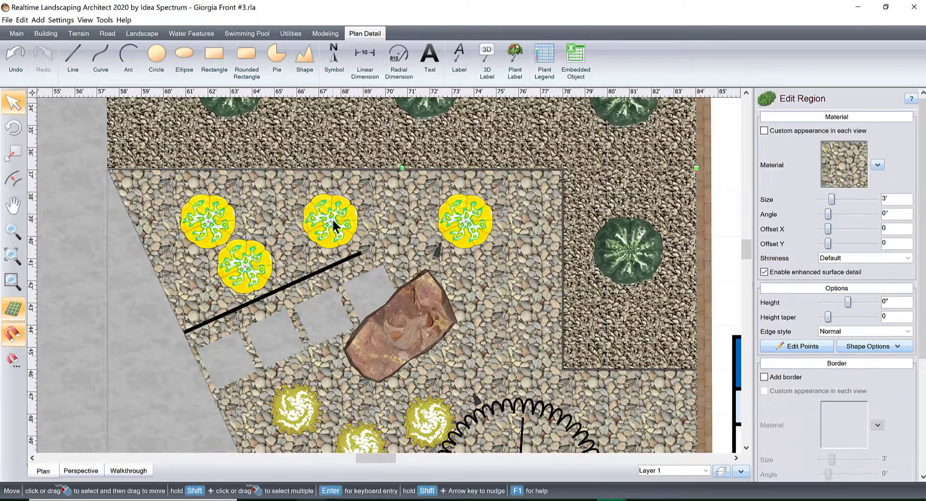
pyautogui.click(332, 219)
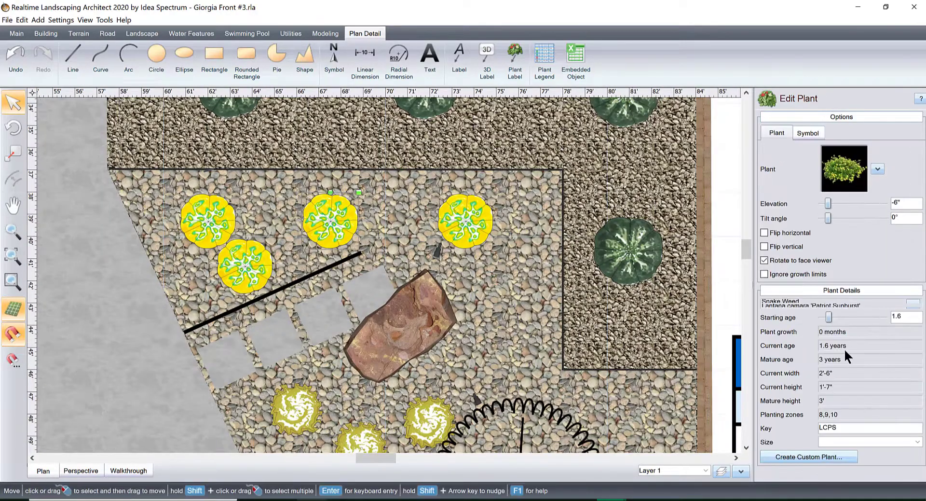
# Step: Select the three-plant Karl Forester Grass row below the boulder and show its symbol settings
pyautogui.scroll(-3, 331, 325)
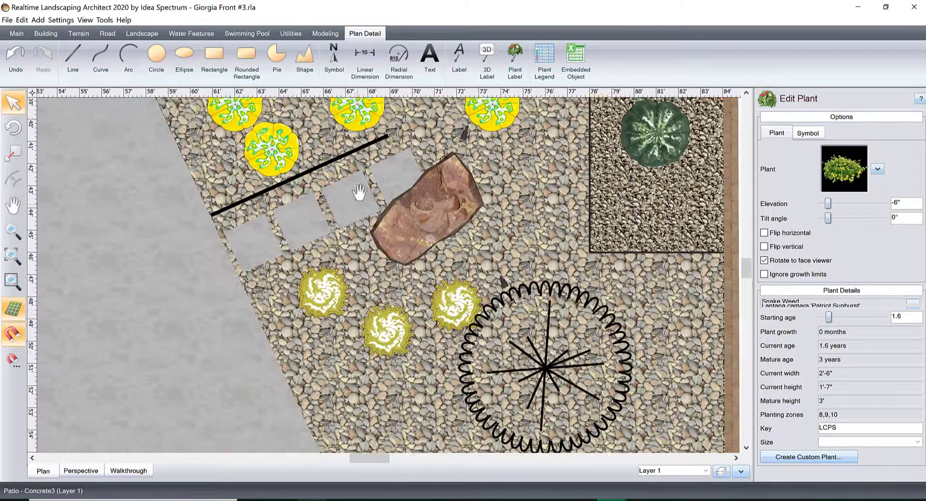
pyautogui.click(333, 286)
pyautogui.click(331, 283)
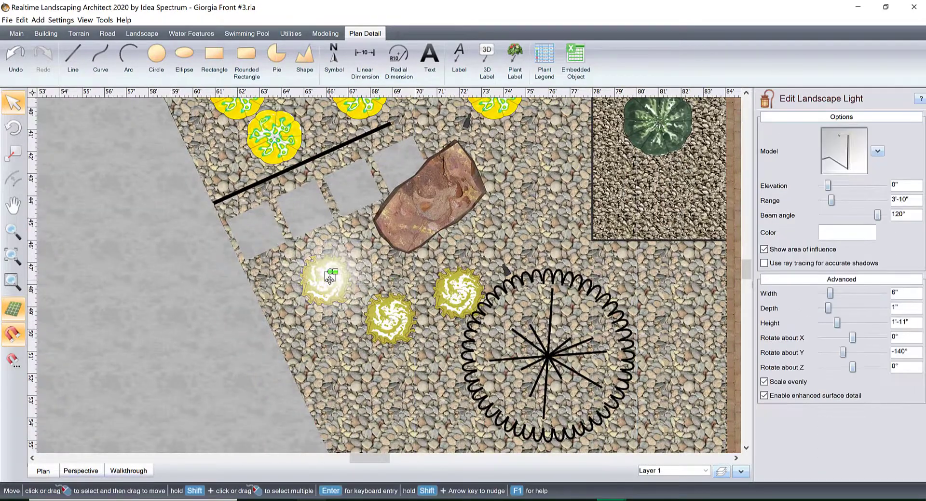
pyautogui.click(329, 280)
pyautogui.click(329, 281)
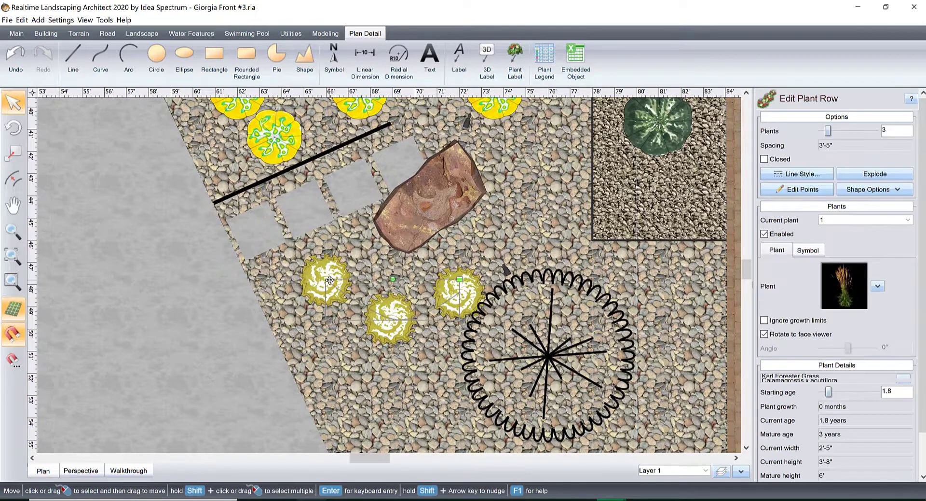
pyautogui.click(805, 249)
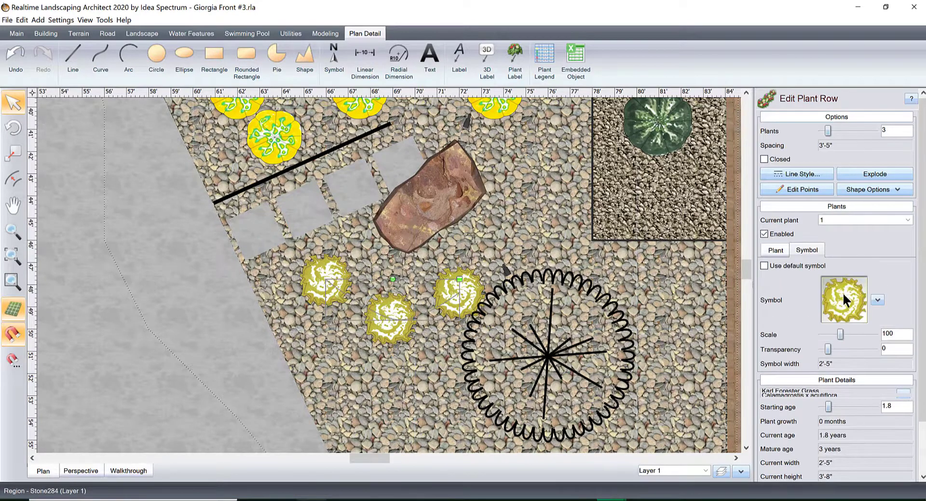
# Step: Select the Blue Spruce beside the grass row and open its symbol artwork choices
pyautogui.scroll(-3, 409, 236)
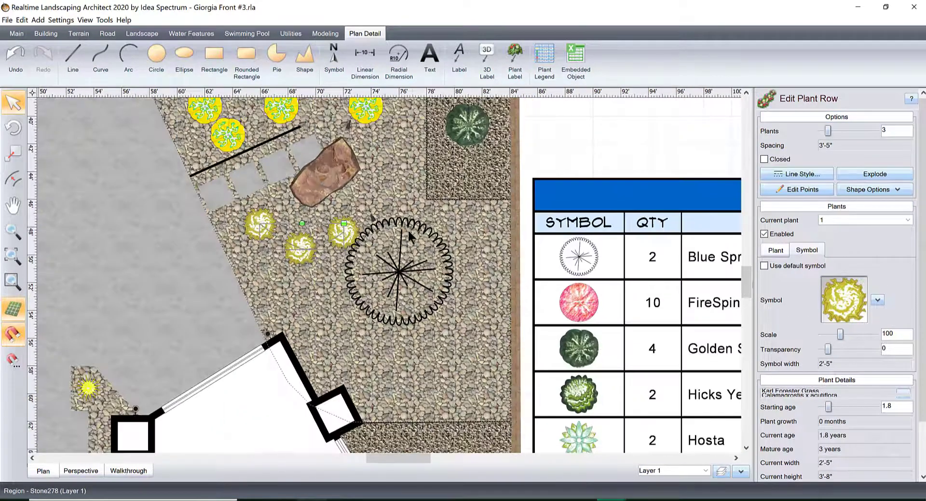
pyautogui.scroll(-3, 415, 226)
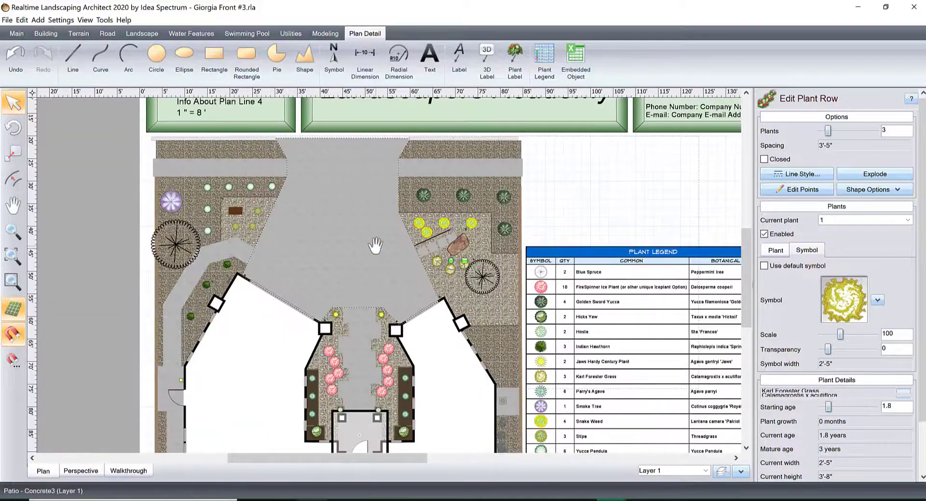
pyautogui.click(487, 262)
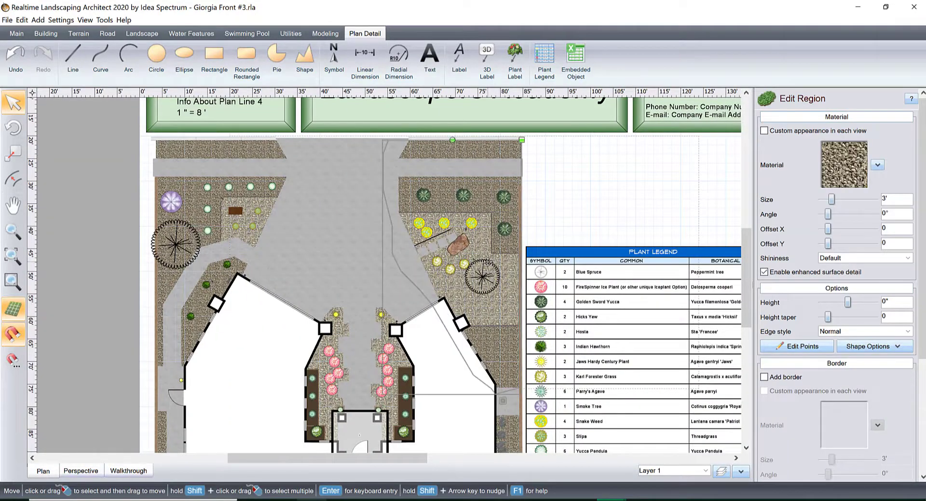
pyautogui.scroll(3, 460, 271)
pyautogui.moveTo(408, 266); pyautogui.dragTo(245, 264, button='middle')
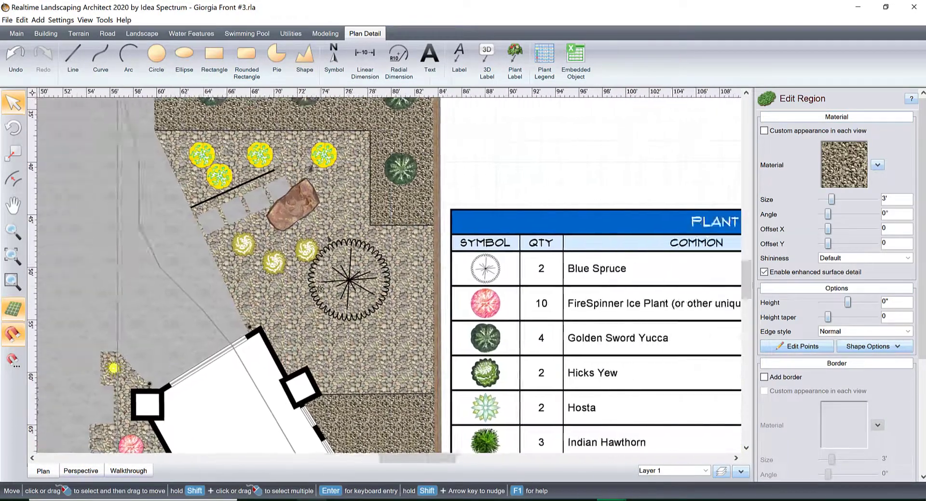
pyautogui.scroll(3, 358, 284)
pyautogui.moveTo(357, 284); pyautogui.dragTo(422, 301, button='middle')
pyautogui.scroll(2, 423, 301)
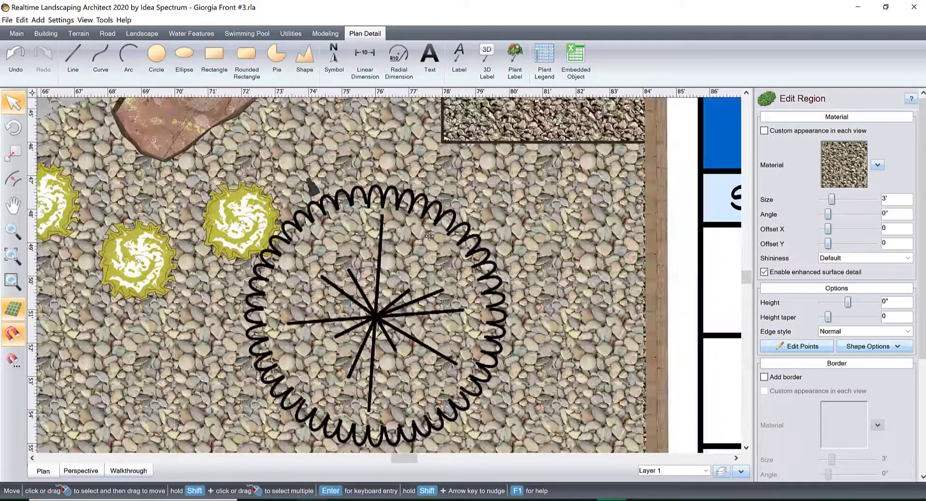
pyautogui.click(426, 197)
pyautogui.click(803, 132)
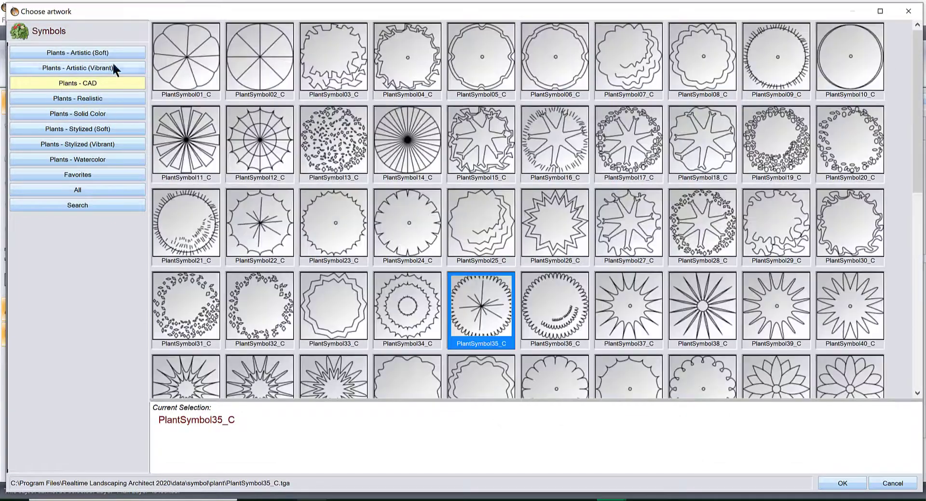
# Step: Browse the realistic, solid color, stylized, watercolor and CAD symbol categories for the Blue Spruce, and close the chooser without picking one
pyautogui.click(99, 99)
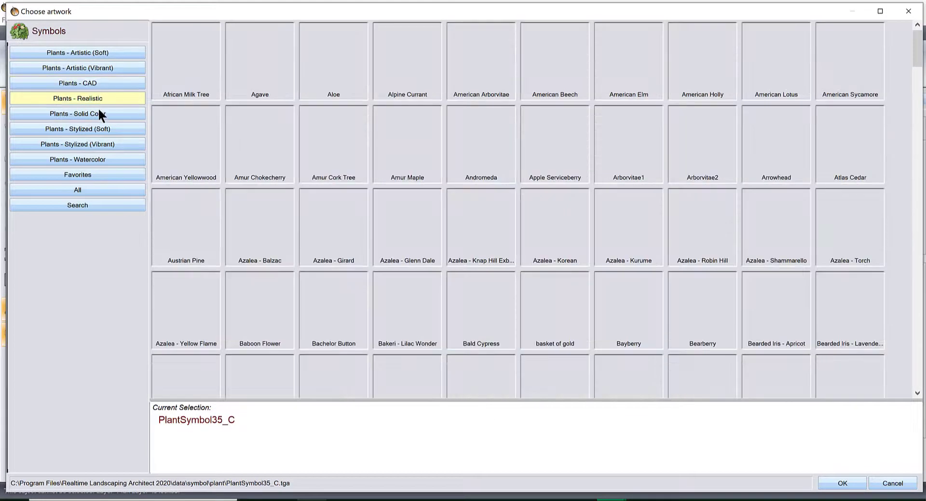
pyautogui.click(97, 115)
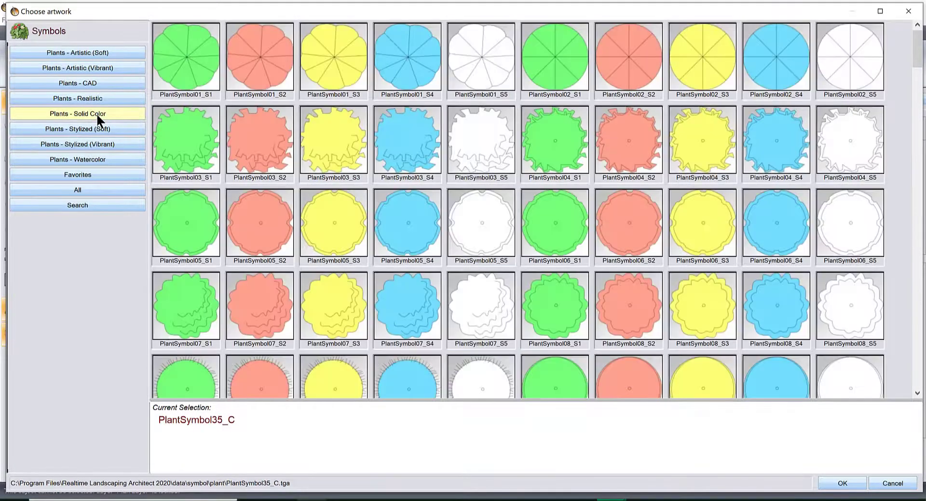
pyautogui.click(84, 127)
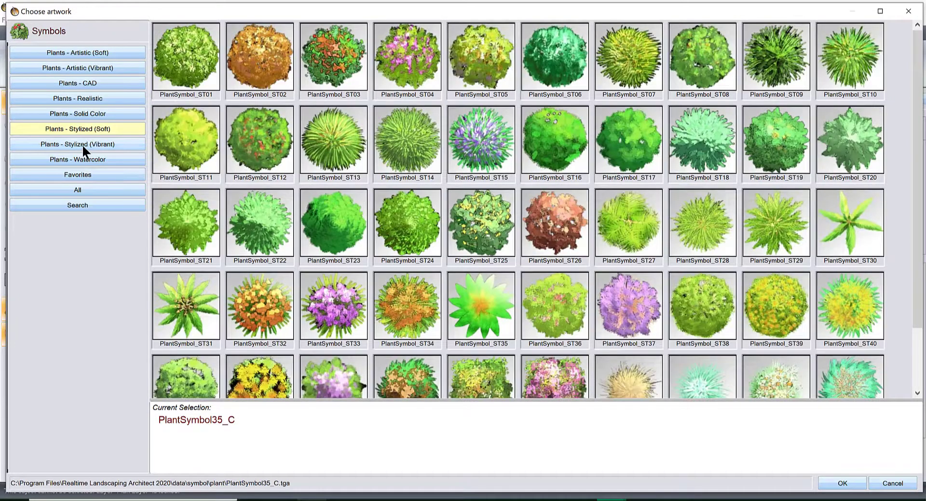
pyautogui.click(83, 143)
pyautogui.click(83, 160)
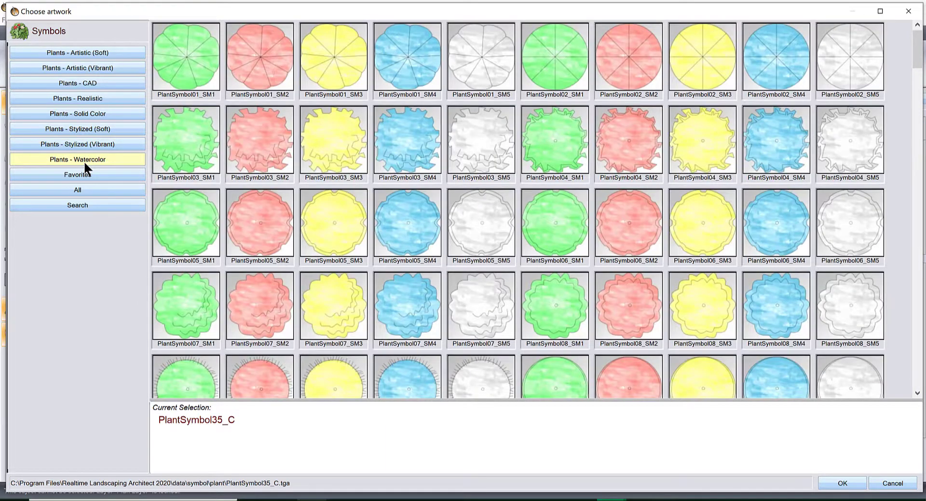
pyautogui.click(82, 83)
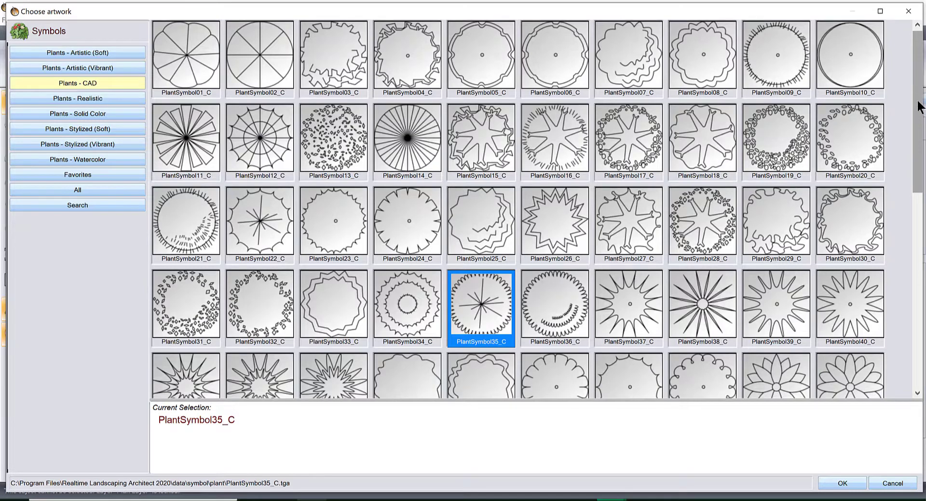
pyautogui.moveTo(919, 103); pyautogui.dragTo(920, 170)
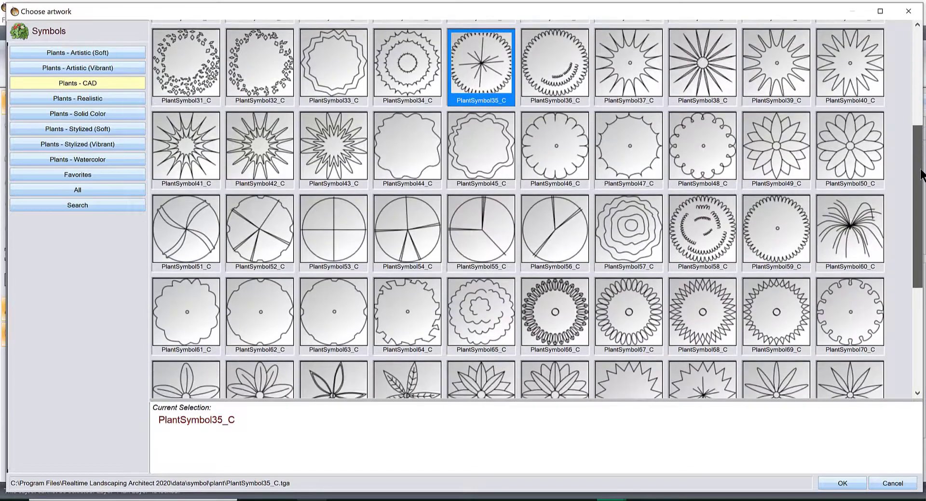
pyautogui.scroll(-2, 879, 39)
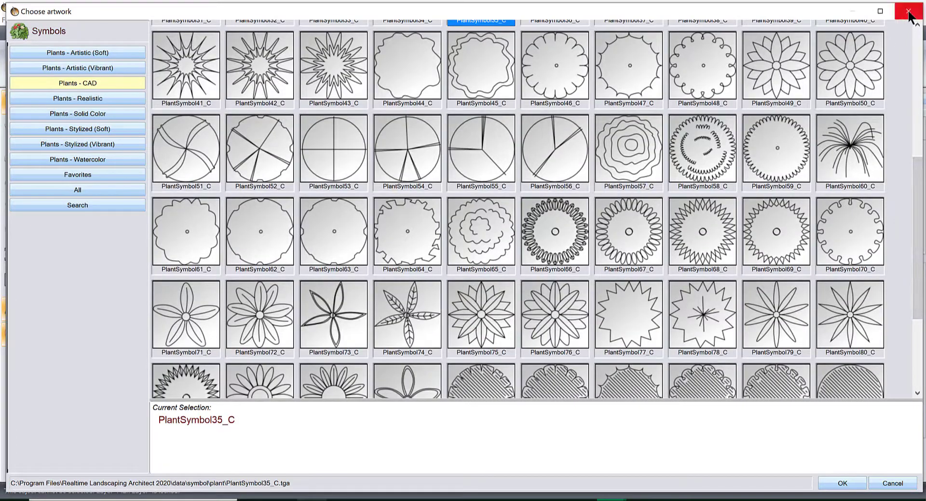
pyautogui.click(909, 13)
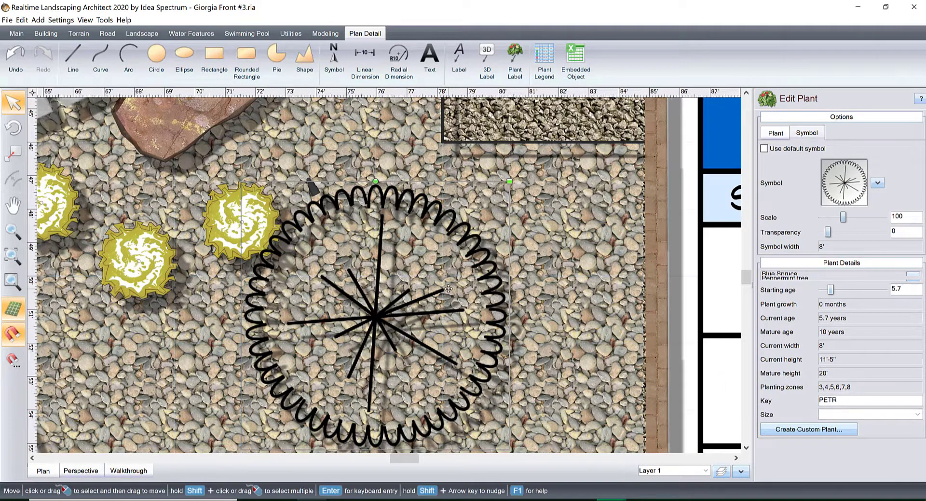
# Step: Duplicate the Blue Spruce and place the copy at the upper-left corner of the plant legend, overlapping the bed's edge
pyautogui.scroll(-2, 448, 289)
pyautogui.scroll(-2, 448, 289)
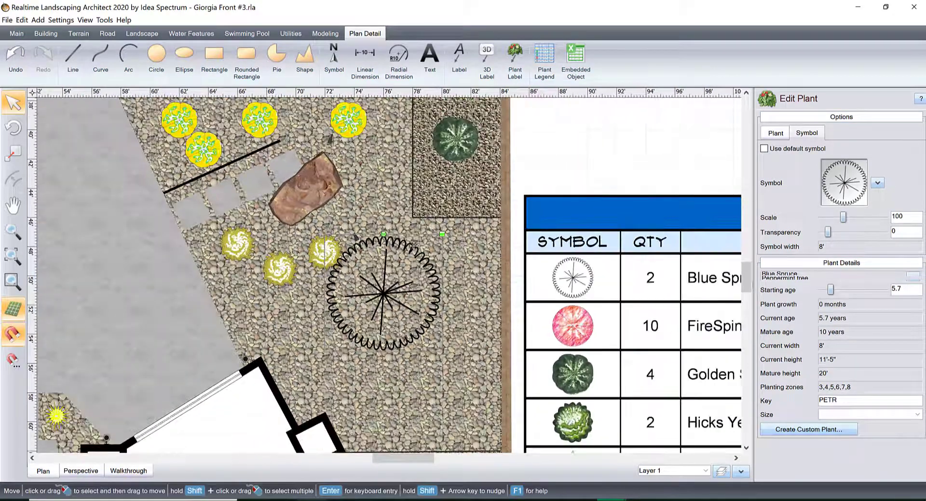
pyautogui.hotkey('ctrl', 'v')
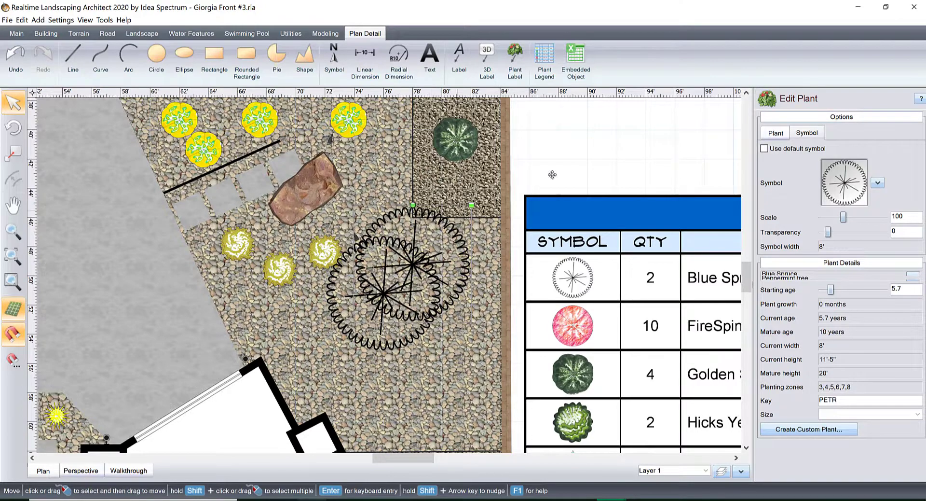
pyautogui.moveTo(552, 175); pyautogui.dragTo(514, 104)
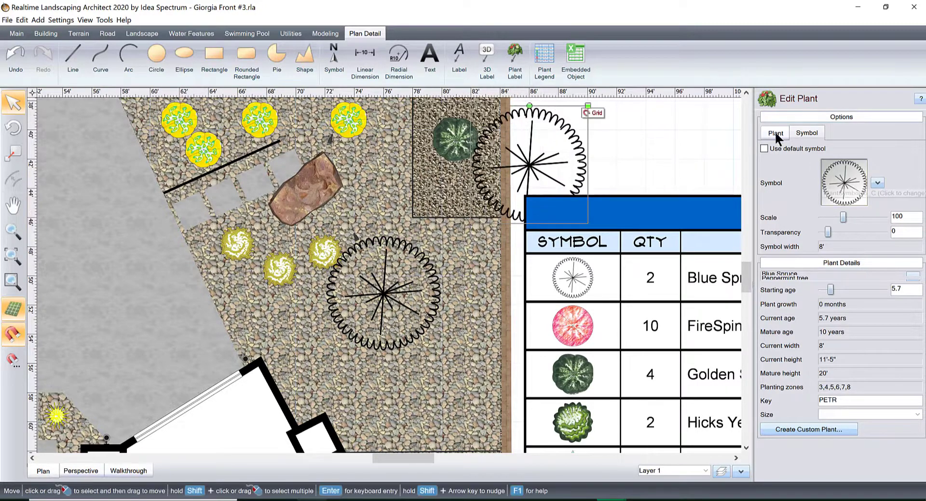
# Step: Change the copied tree's plant from the Trees pictures to Bur Oak2
pyautogui.click(775, 134)
pyautogui.click(842, 164)
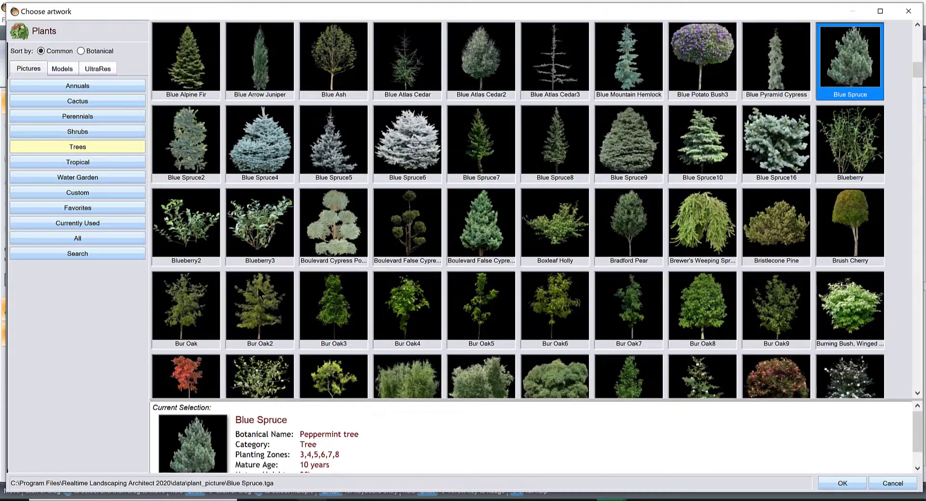
pyautogui.doubleClick(253, 306)
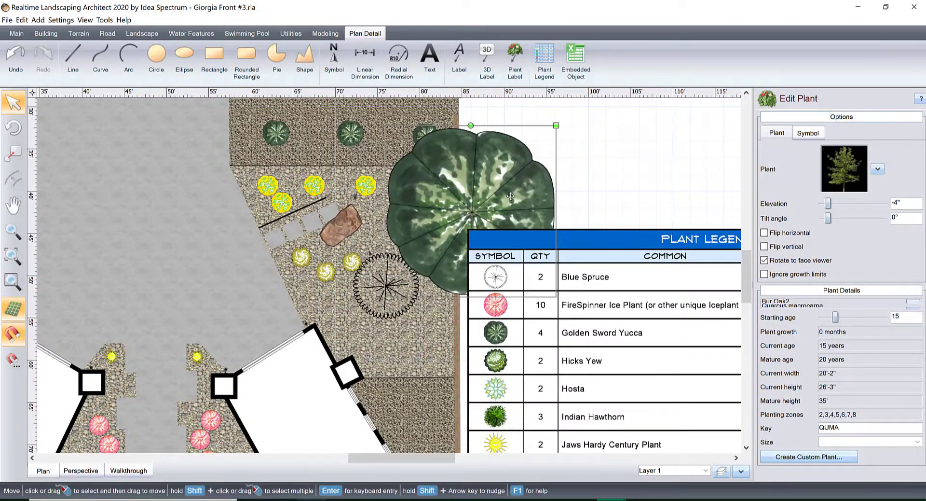
# Step: Move the Bur Oak away from the plant legend onto the driveway edge and replace its default symbol with PlantSymbol02_M04
pyautogui.moveTo(510, 196); pyautogui.dragTo(283, 208)
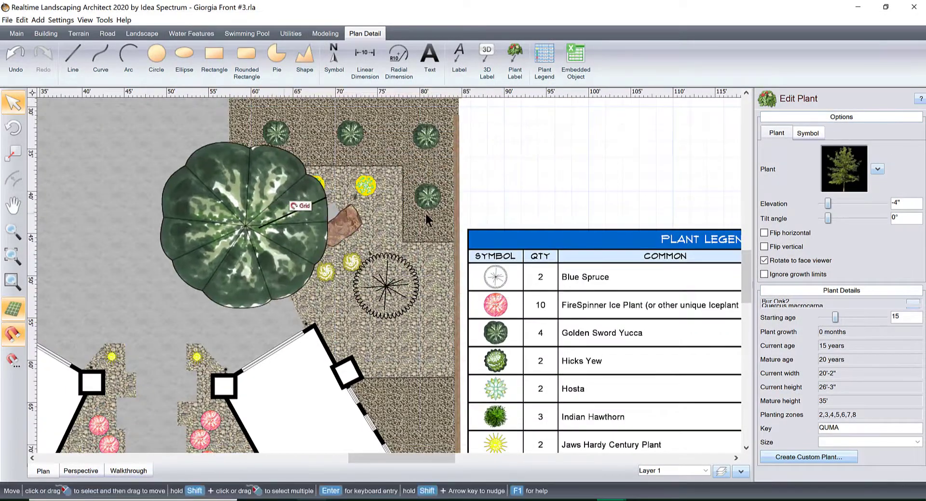
pyautogui.click(807, 133)
pyautogui.click(763, 148)
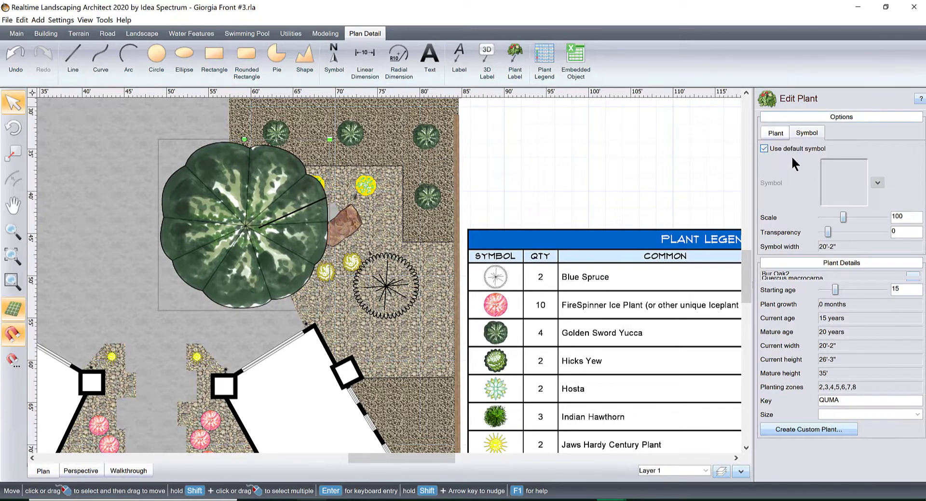
pyautogui.click(844, 178)
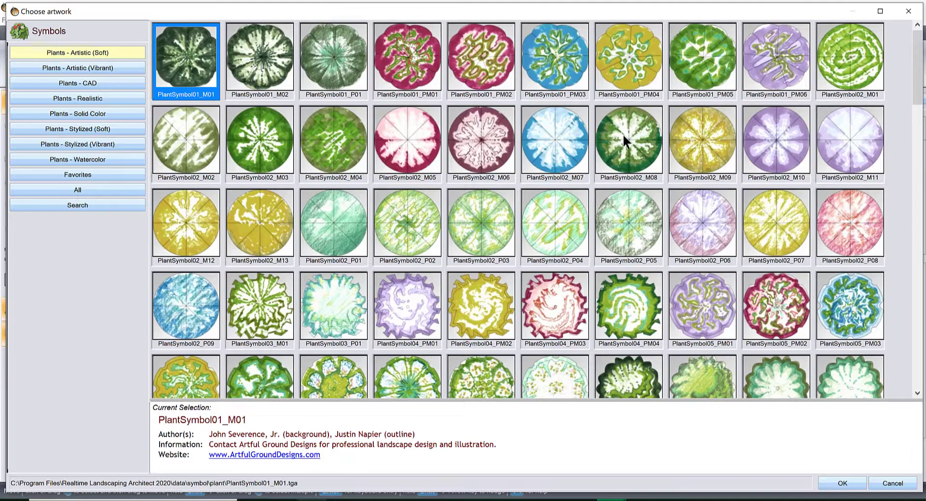
pyautogui.doubleClick(331, 137)
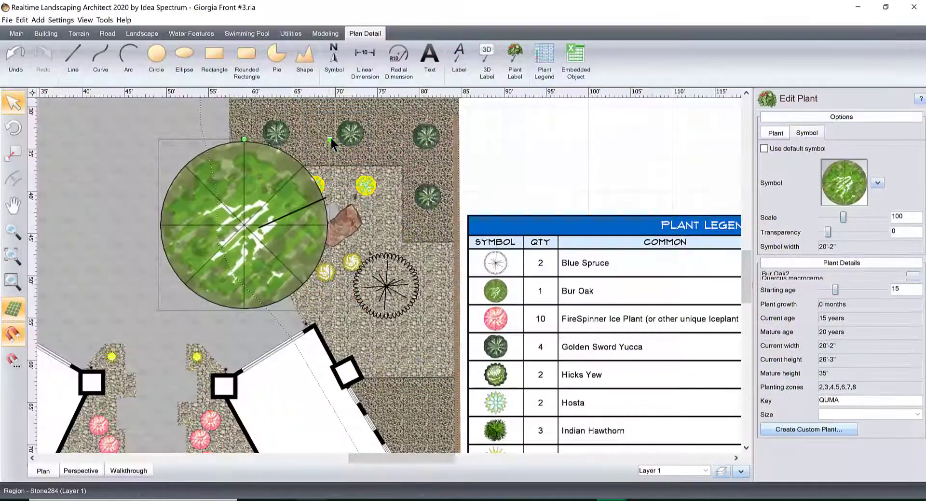
# Step: Move the Bur Oak onto the front-left planting bed, just above the Blue Spruce and over the Yucca Pendula row
pyautogui.moveTo(294, 212); pyautogui.dragTo(637, 236, button='middle')
pyautogui.moveTo(637, 236); pyautogui.dragTo(176, 91)
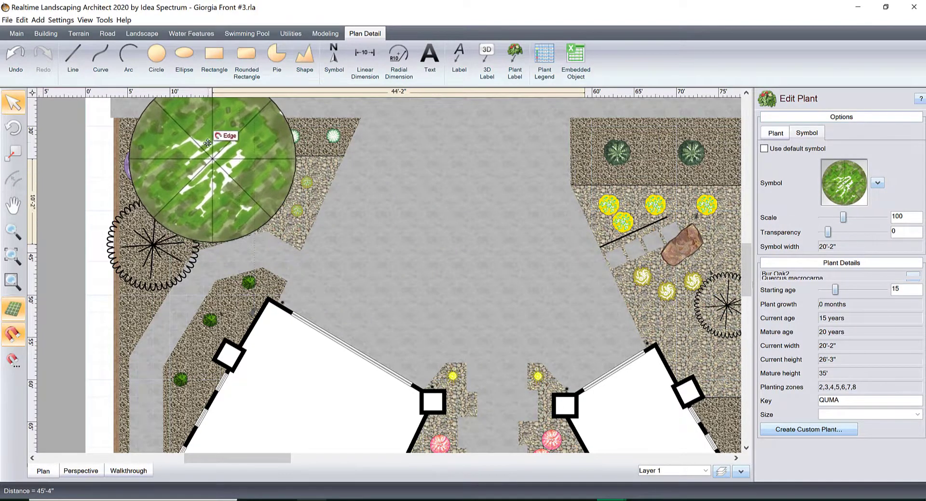
pyautogui.scroll(3, 504, 271)
pyautogui.scroll(-5, 528, 271)
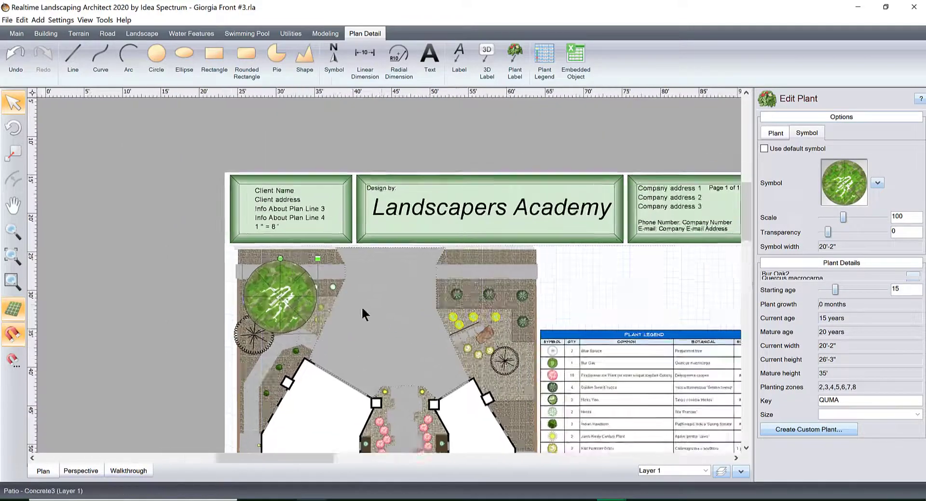
pyautogui.scroll(4, 476, 319)
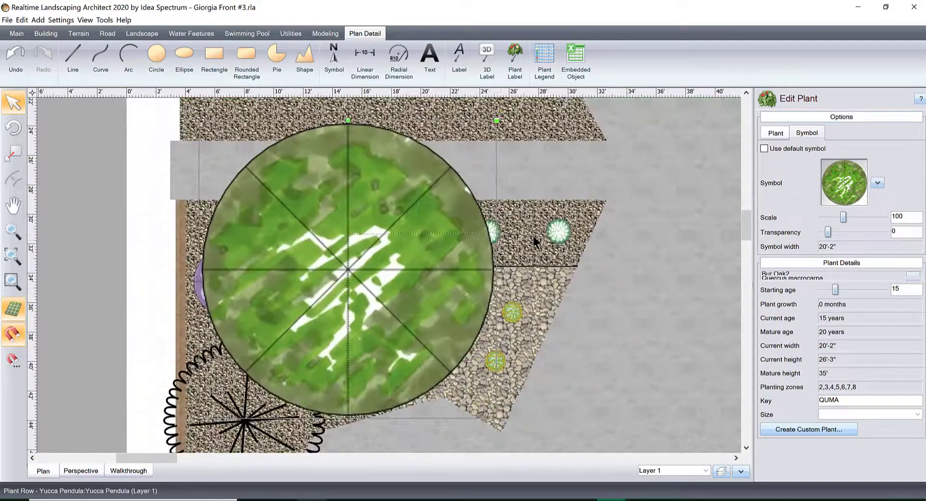
# Step: Set the Bur Oak symbol's transparency to 53
pyautogui.moveTo(828, 232); pyautogui.dragTo(857, 230)
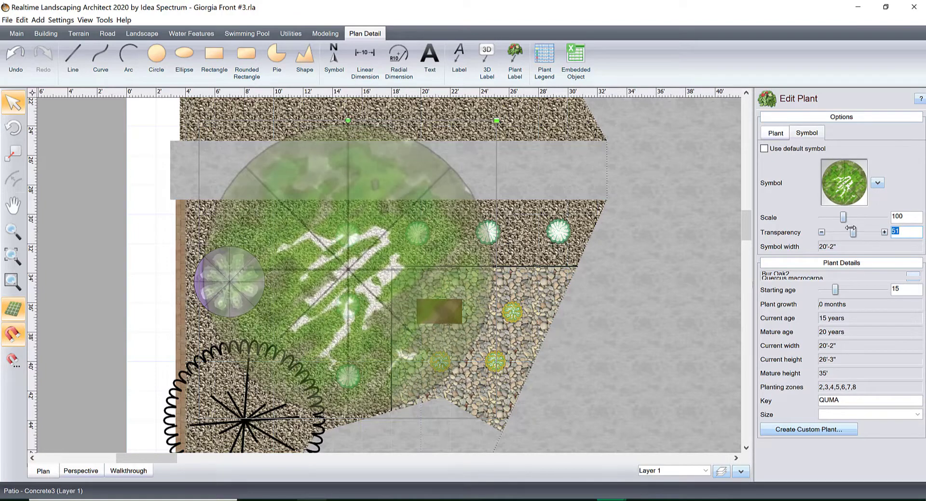
pyautogui.moveTo(821, 230)
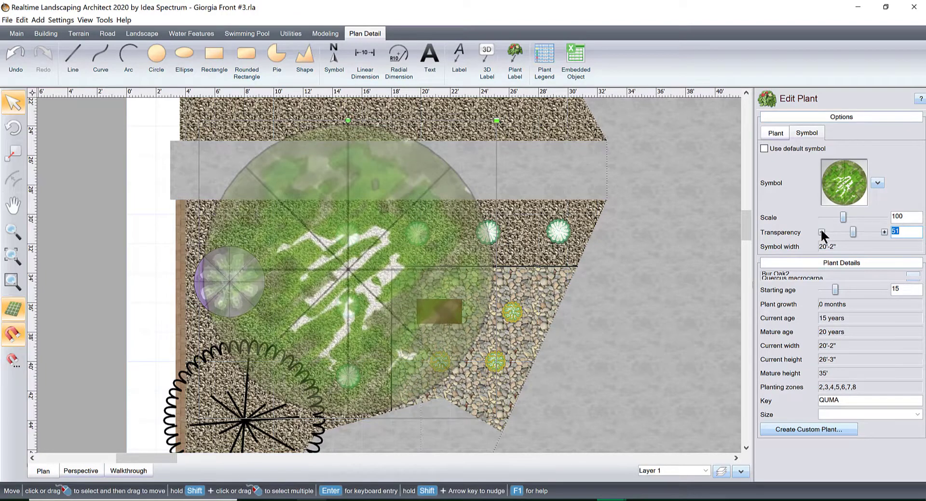
pyautogui.click(883, 230)
pyautogui.click(883, 230)
# Step: Inspect the smaller plants beneath the translucent Bur Oak symbol and delete the Bur Oak from the front-left bed
pyautogui.scroll(-3, 562, 300)
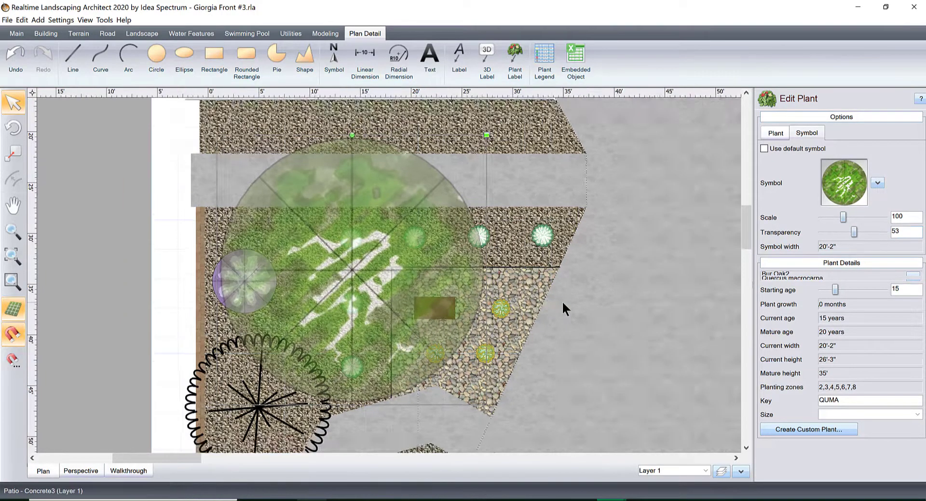
pyautogui.scroll(-2, 390, 281)
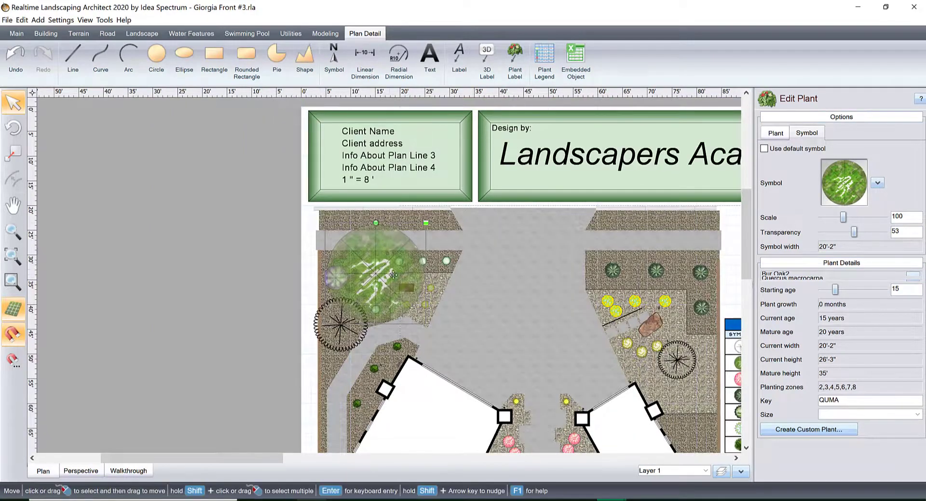
pyautogui.scroll(3, 391, 291)
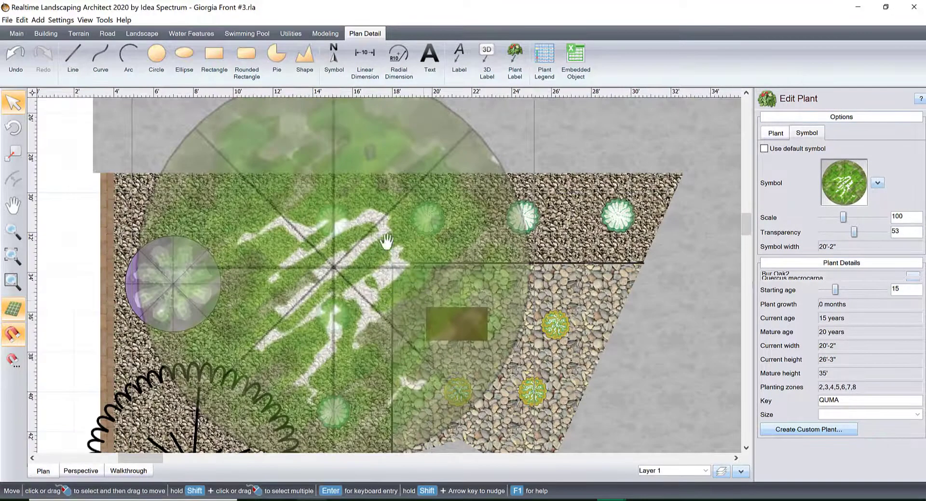
pyautogui.scroll(2, 384, 239)
pyautogui.scroll(-1, 384, 237)
pyautogui.scroll(-2, 384, 239)
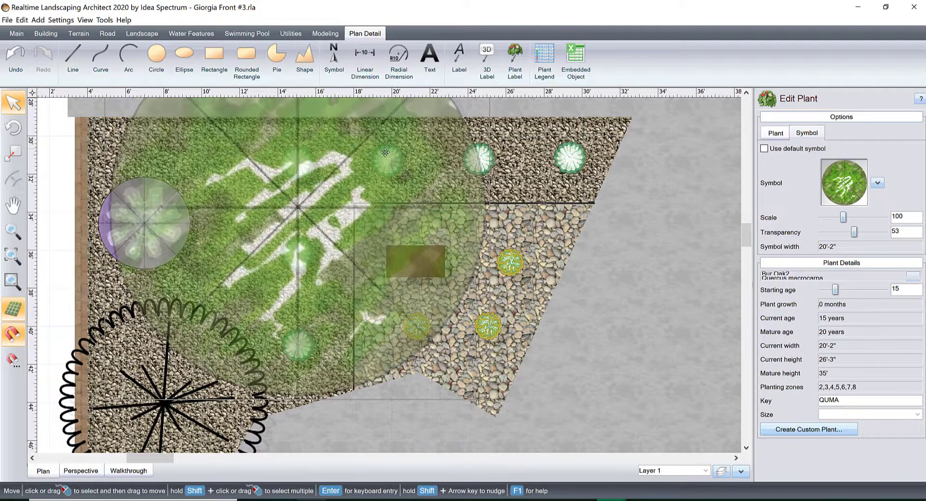
pyautogui.scroll(-2, 391, 285)
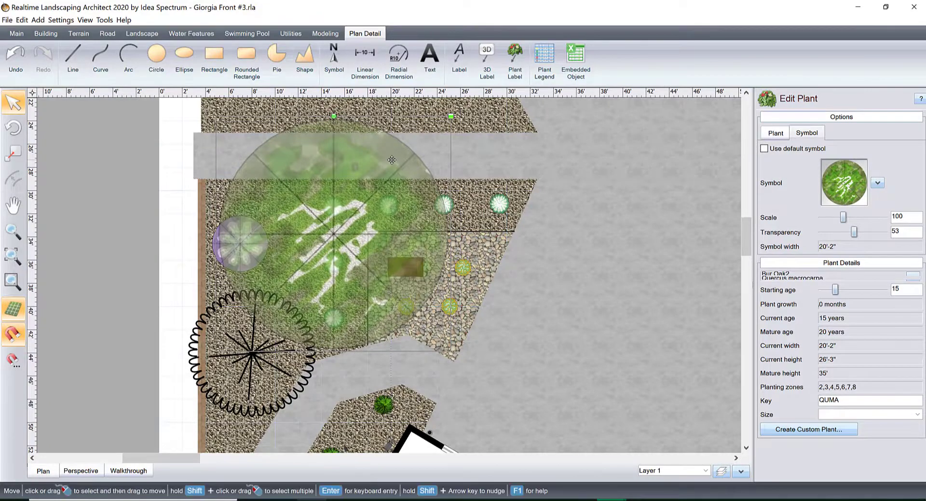
pyautogui.press('Delete')
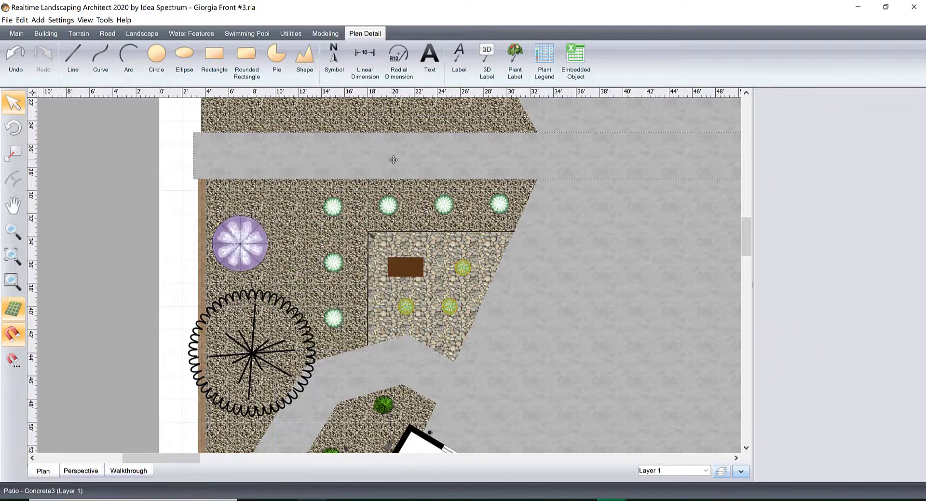
# Step: Review the plant symbols across the front-yard beds, the entry walk and the plant legend
pyautogui.scroll(-1, 394, 195)
pyautogui.moveTo(462, 248); pyautogui.dragTo(498, 141, button='middle')
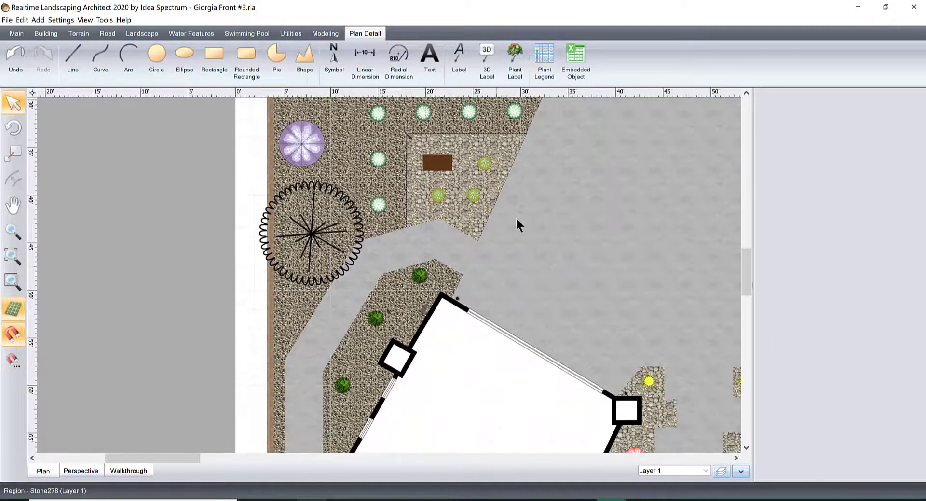
pyautogui.moveTo(524, 262); pyautogui.dragTo(542, 183, button='middle')
pyautogui.moveTo(586, 217); pyautogui.dragTo(335, 152, button='middle')
pyautogui.moveTo(410, 366)
pyautogui.mouseDown(button='middle')
pyautogui.moveTo(455, 189)
pyautogui.moveTo(478, 273)
pyautogui.moveTo(430, 361)
pyautogui.mouseUp(button='middle')
pyautogui.scroll(-1, 478, 274)
pyautogui.scroll(-6, 478, 273)
pyautogui.scroll(-1, 429, 361)
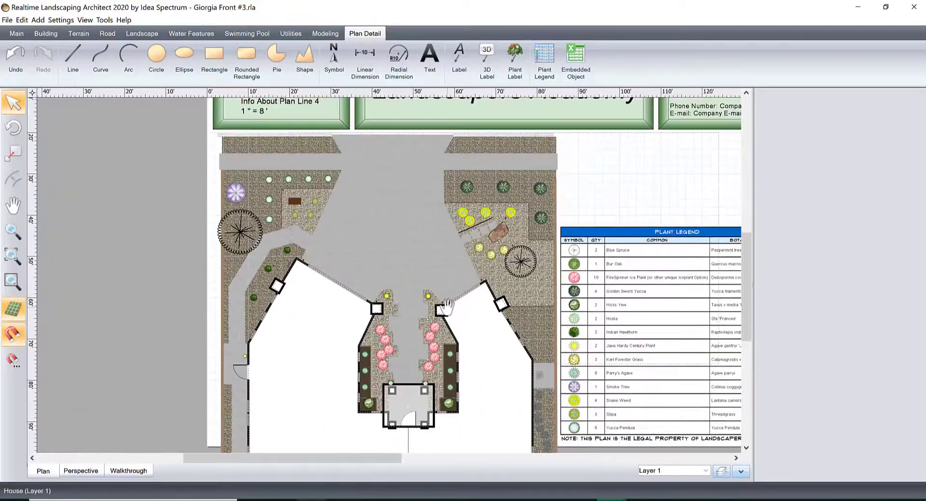
pyautogui.scroll(3, 458, 256)
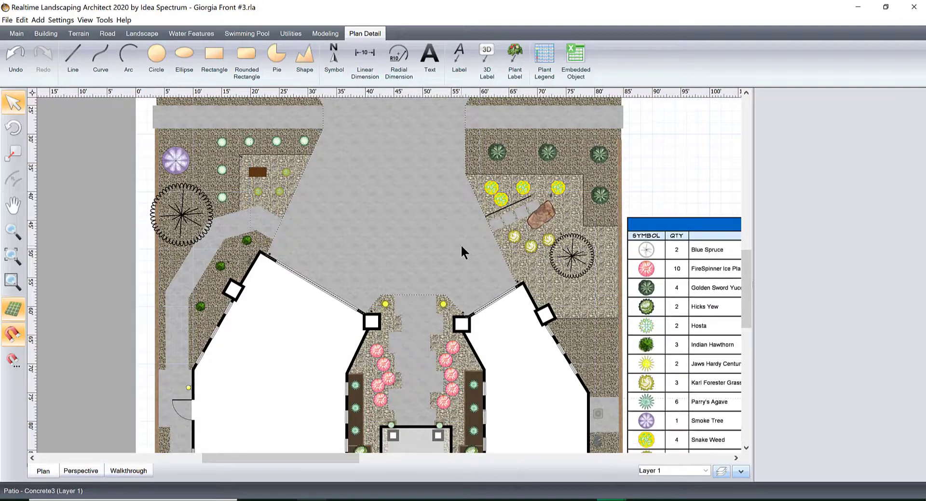
# Step: Select the Stipa row in the front-left bed, compare its symbols with the yellow Snake Weed symbols across the driveway, and clear the selection
pyautogui.click(285, 172)
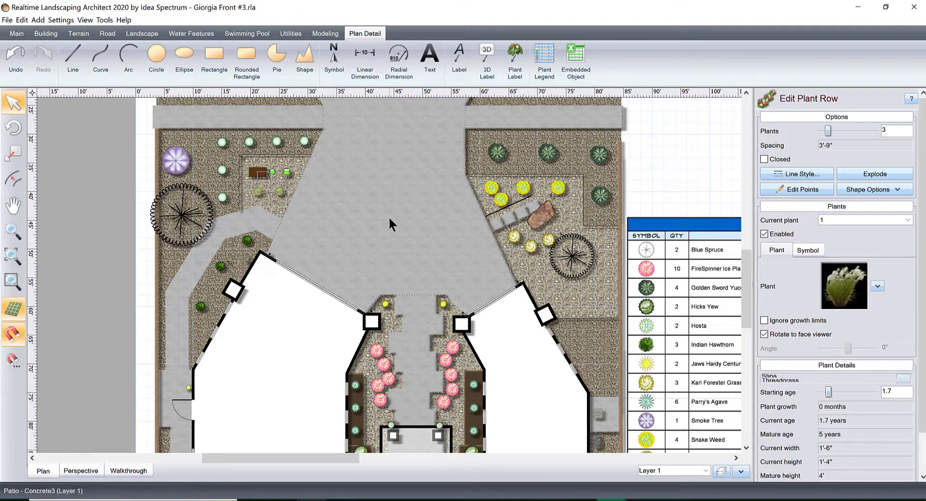
pyautogui.scroll(1, 376, 217)
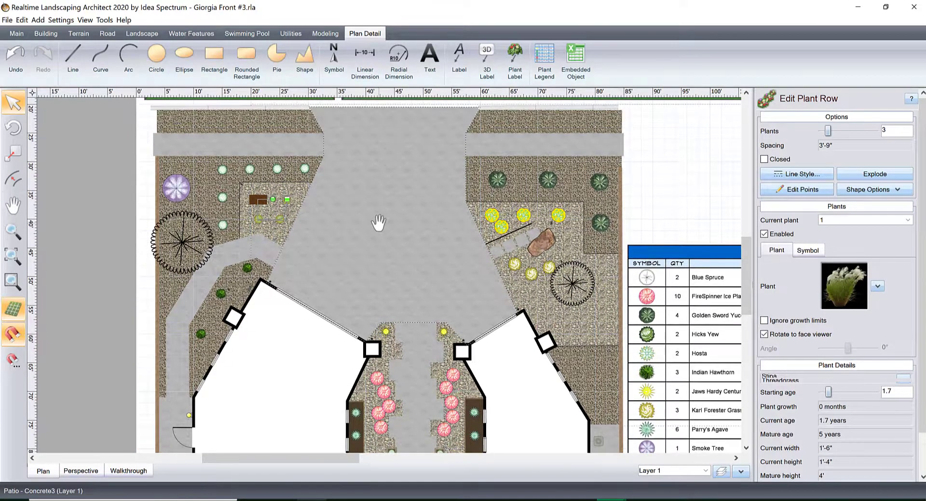
pyautogui.scroll(3, 365, 207)
pyautogui.moveTo(366, 208); pyautogui.dragTo(486, 305, button='middle')
pyautogui.scroll(3, 394, 272)
pyautogui.scroll(-3, 418, 268)
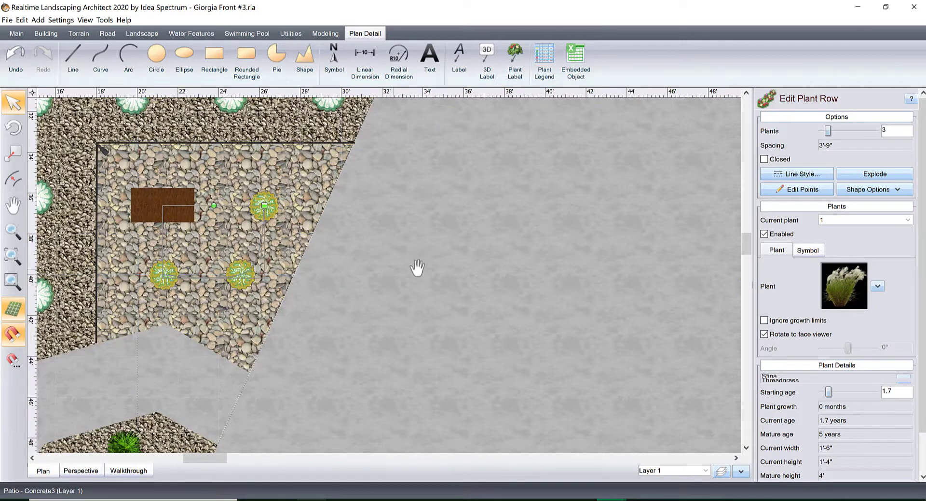
pyautogui.moveTo(451, 264); pyautogui.dragTo(296, 261, button='middle')
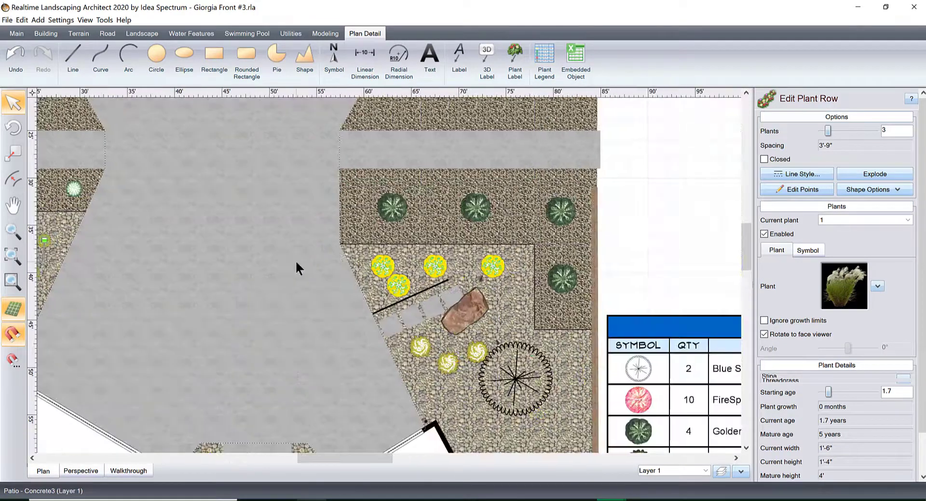
pyautogui.scroll(5, 303, 259)
pyautogui.scroll(2, 476, 216)
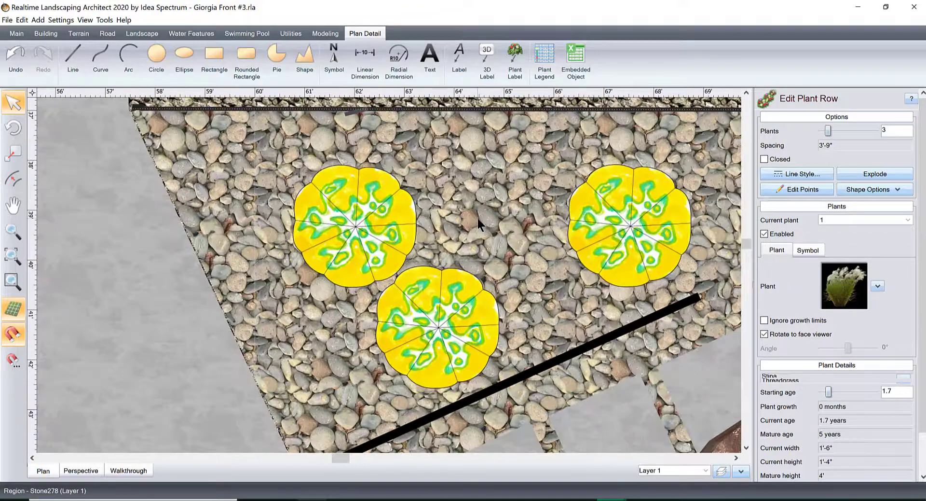
pyautogui.scroll(-5, 633, 236)
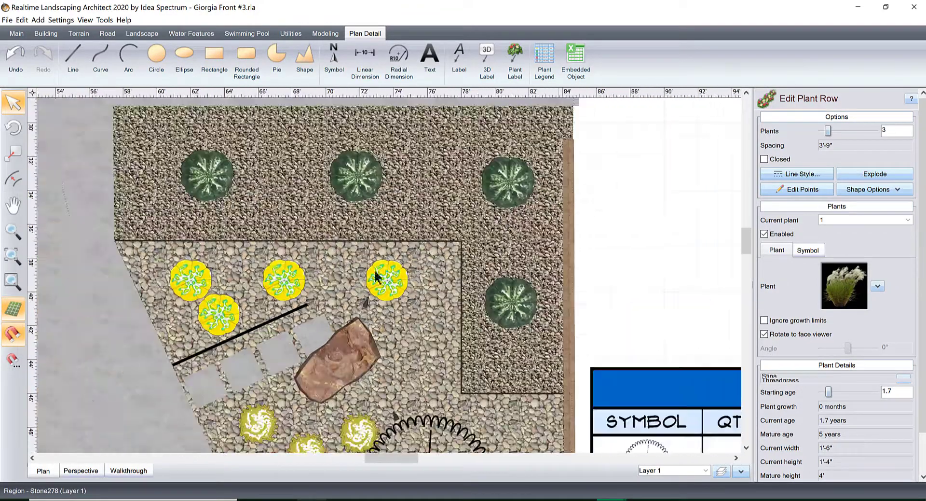
pyautogui.click(636, 242)
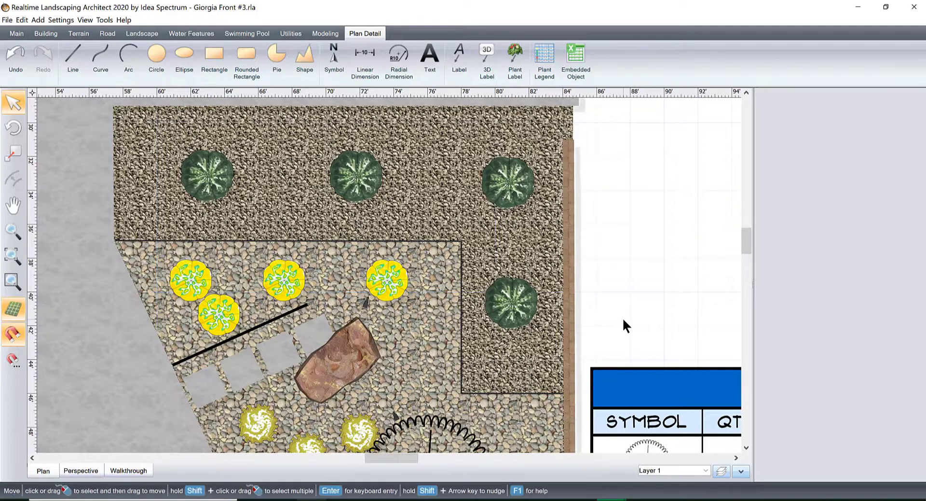
# Step: Draw a horizontal line across the full width of the house just below the entry porch, extending past both side beds
pyautogui.scroll(-3, 622, 318)
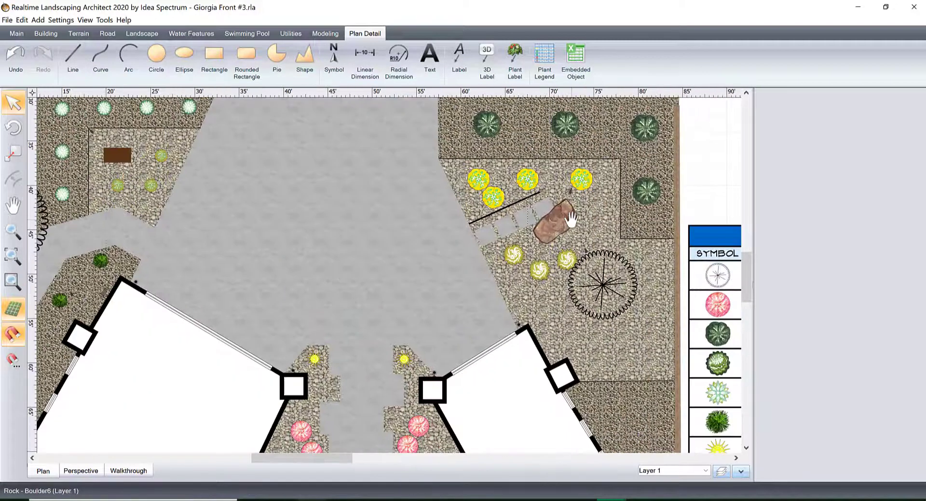
pyautogui.moveTo(522, 291); pyautogui.dragTo(526, 209, button='middle')
pyautogui.scroll(-2, 455, 271)
pyautogui.moveTo(476, 316); pyautogui.dragTo(477, 164, button='middle')
pyautogui.moveTo(478, 231)
pyautogui.mouseDown(button='middle')
pyautogui.moveTo(477, 164)
pyautogui.moveTo(476, 231)
pyautogui.mouseUp(button='middle')
pyautogui.scroll(-3, 475, 206)
pyautogui.scroll(3, 476, 230)
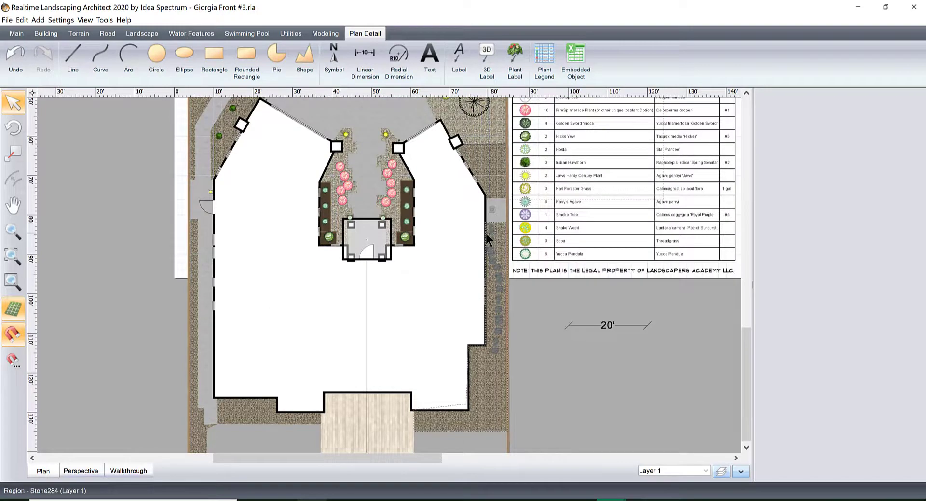
pyautogui.click(72, 55)
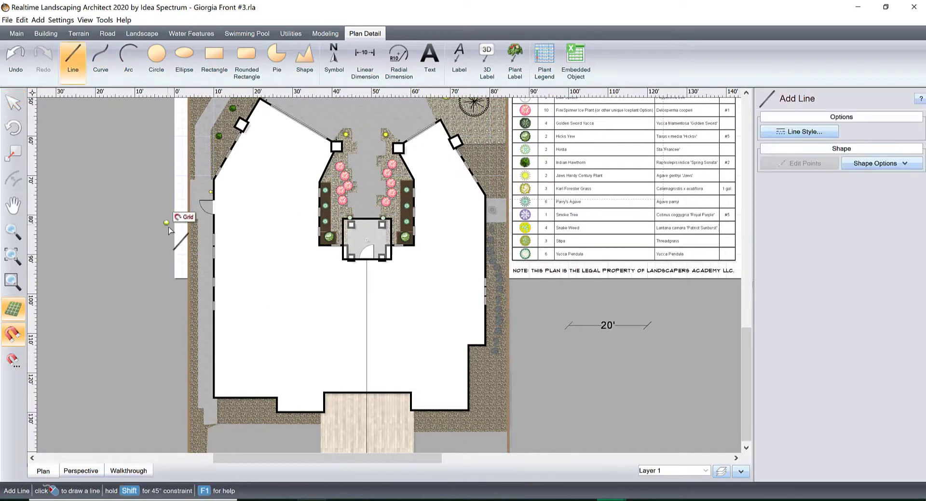
pyautogui.click(182, 285)
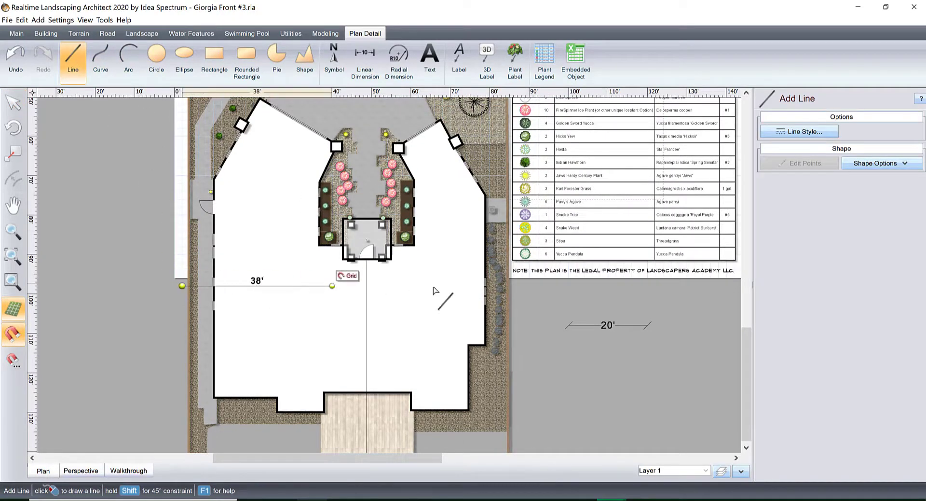
pyautogui.click(521, 285)
pyautogui.rightClick(521, 288)
pyautogui.click(123, 216)
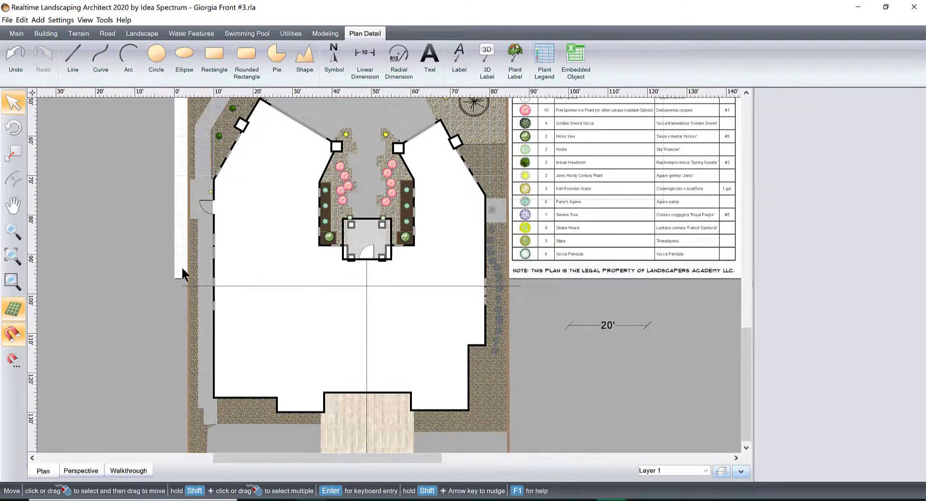
# Step: Add the text "Residence" inside the house outline, beside the planter to the left of the entry walk
pyautogui.scroll(3, 458, 196)
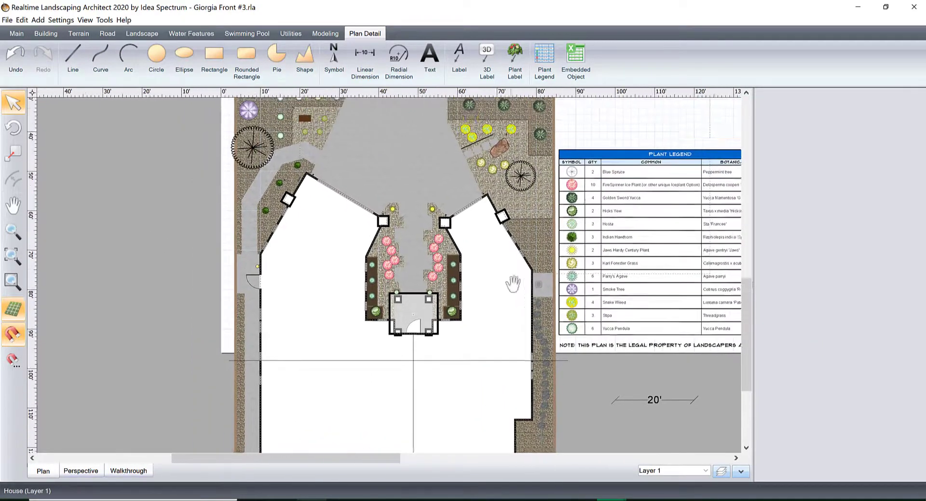
pyautogui.moveTo(550, 247); pyautogui.dragTo(572, 153, button='middle')
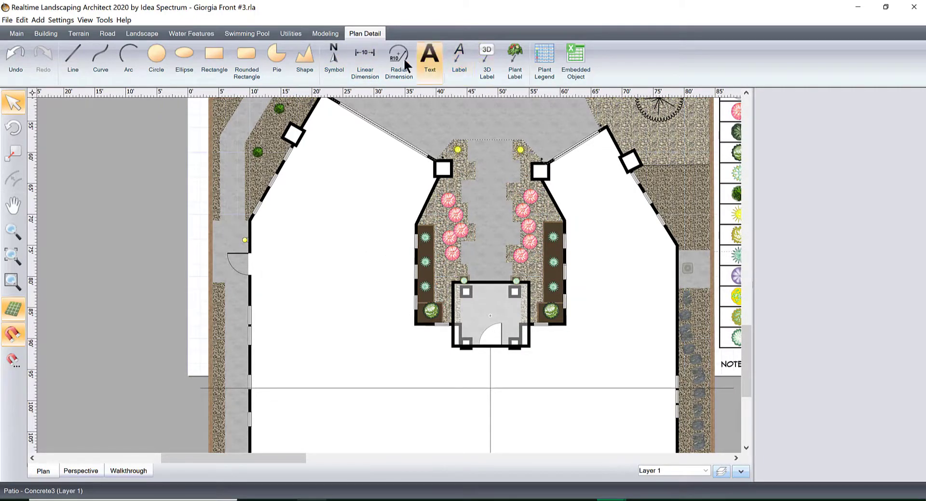
pyautogui.click(430, 57)
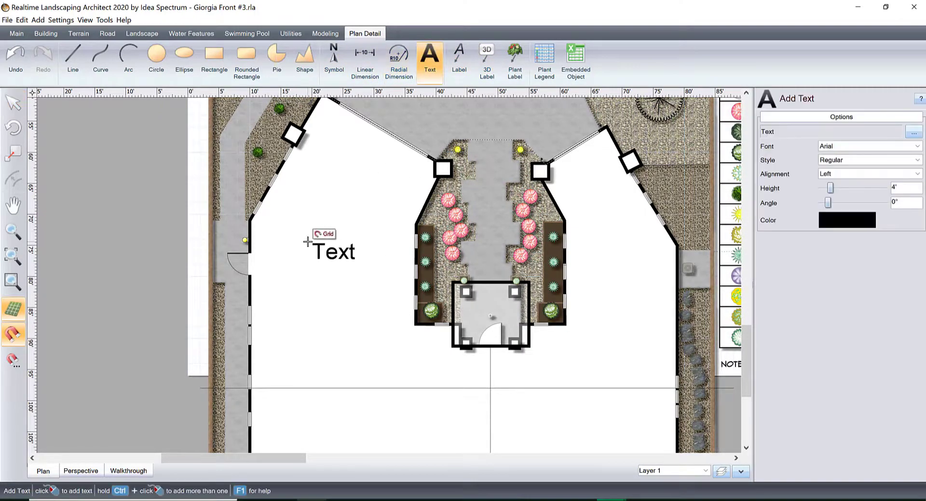
pyautogui.click(307, 241)
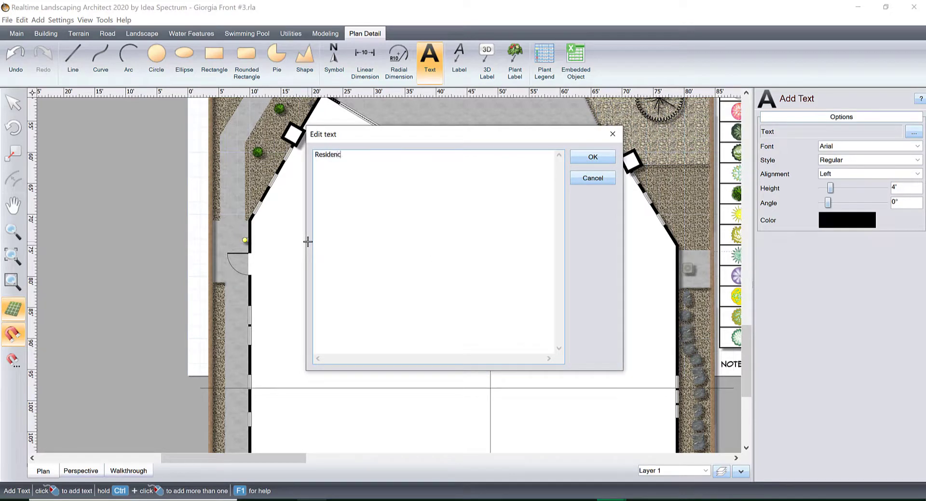
pyautogui.click(592, 157)
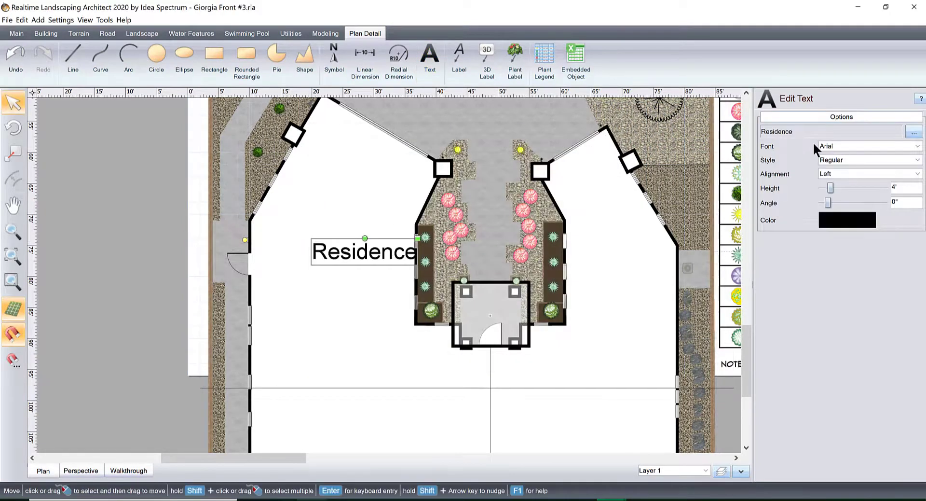
# Step: Set the Residence text's font to Flux Architect and move it to just below the entry porch
pyautogui.click(838, 145)
pyautogui.press('f')
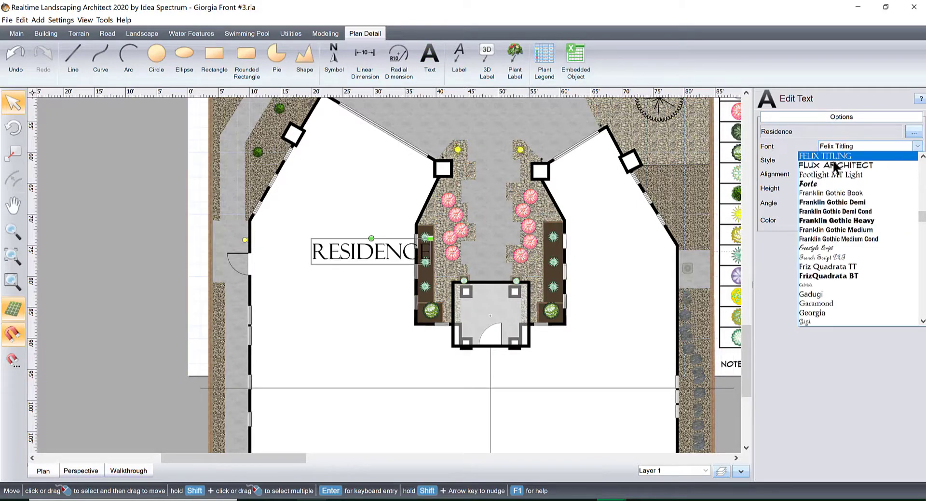
pyautogui.click(835, 166)
pyautogui.moveTo(367, 244); pyautogui.dragTo(475, 367)
# Step: Reduce the Residence text to a height of 3'-5" and adjust its position between the porch and the horizontal line
pyautogui.scroll(5, 475, 371)
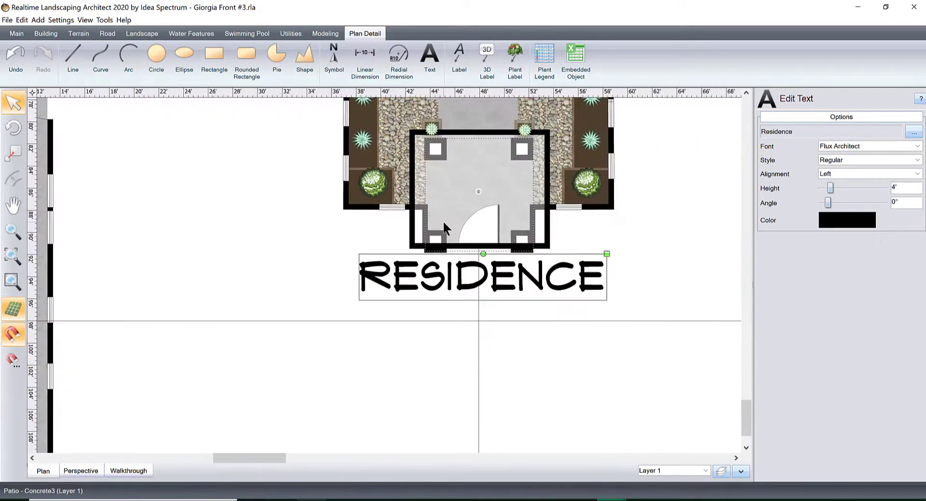
pyautogui.moveTo(685, 248); pyautogui.dragTo(666, 252)
pyautogui.moveTo(597, 273); pyautogui.dragTo(597, 290)
pyautogui.scroll(-4, 383, 278)
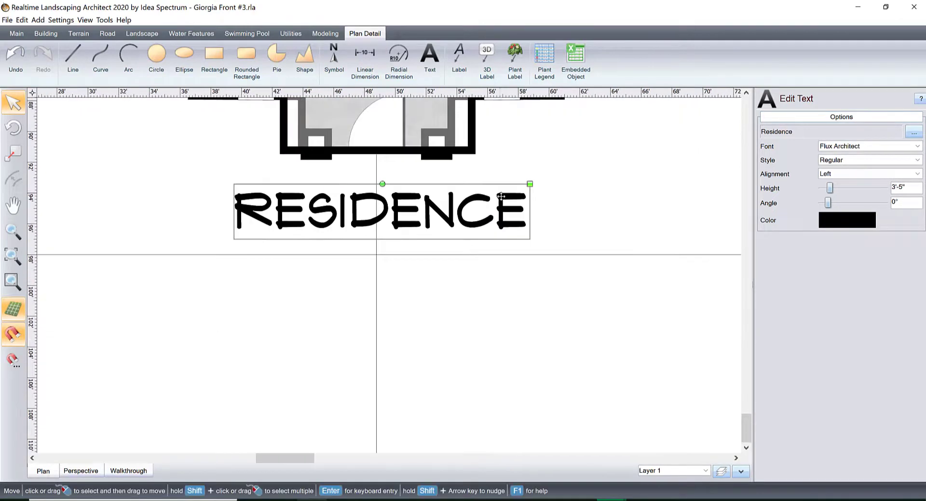
# Step: Delete the vertical line running down through the house from the entry porch
pyautogui.click(383, 279)
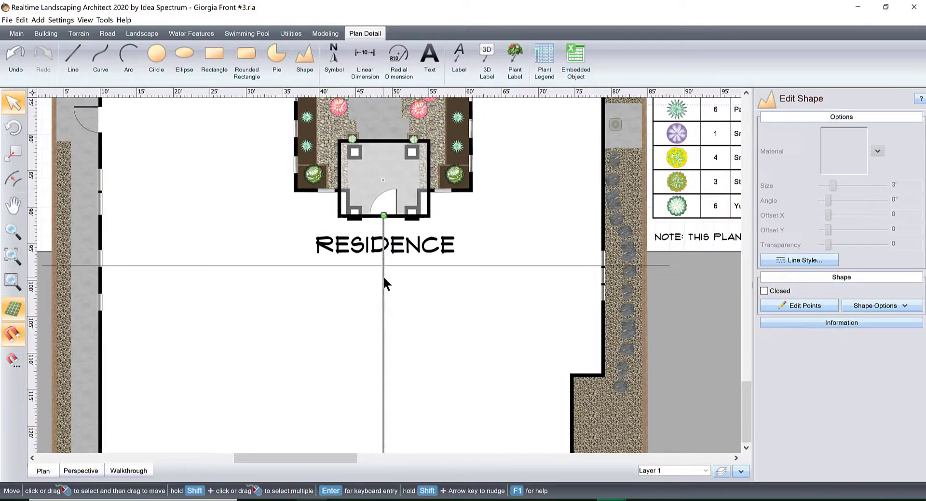
pyautogui.press('Delete')
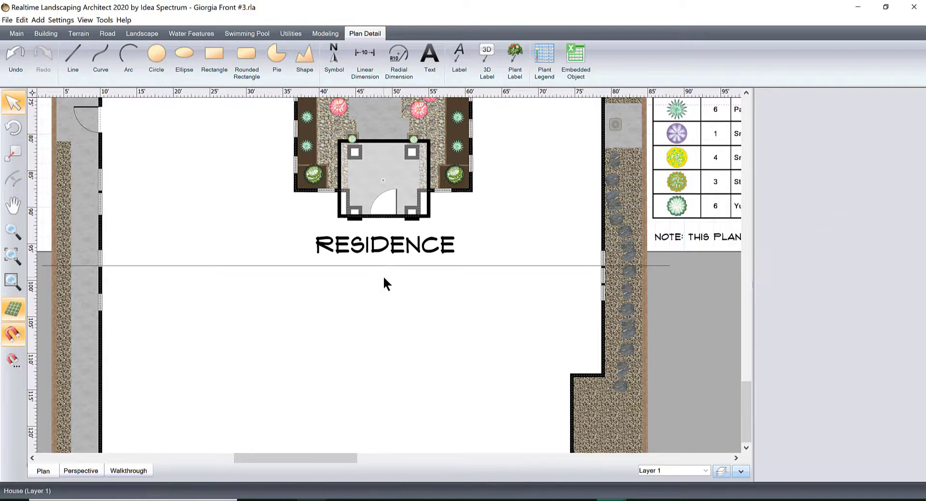
pyautogui.scroll(-3, 432, 329)
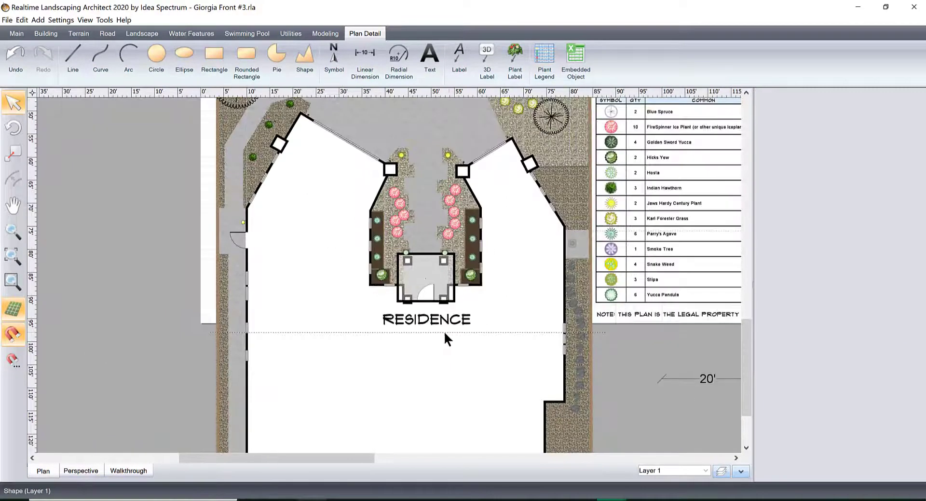
# Step: Copy the Residence text into the garage on the plant-legend side and change the copy to "Single Garage" on two lines
pyautogui.click(436, 320)
pyautogui.click(436, 319)
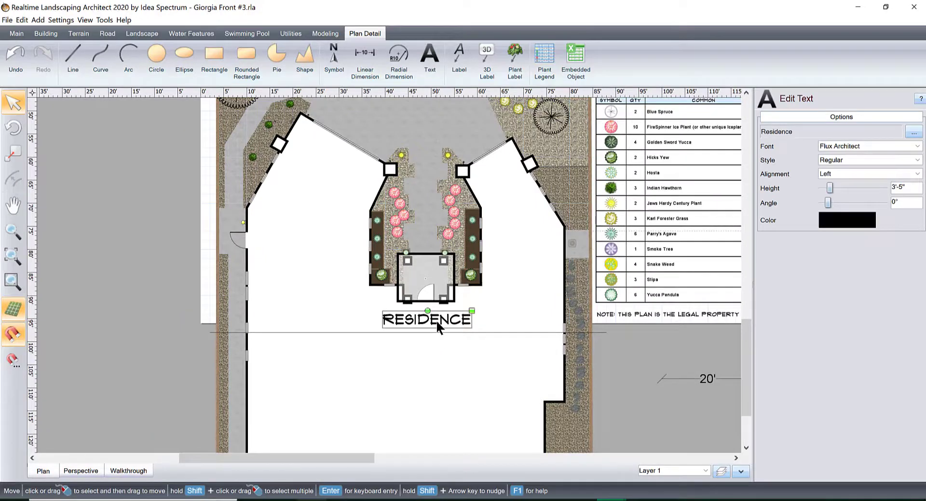
pyautogui.moveTo(436, 319); pyautogui.dragTo(536, 194)
pyautogui.click(829, 131)
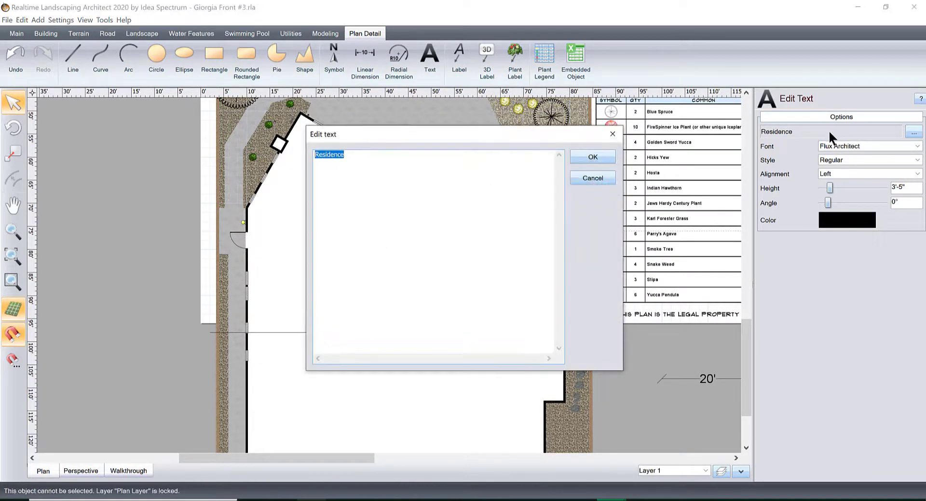
pyautogui.write('Ga')
pyautogui.write('Single')
pyautogui.press('Return')
pyautogui.click(580, 155)
# Step: Center-align the Single Garage text, reduce its height to 1'-1", and position it inside the garage behind the door
pyautogui.click(893, 173)
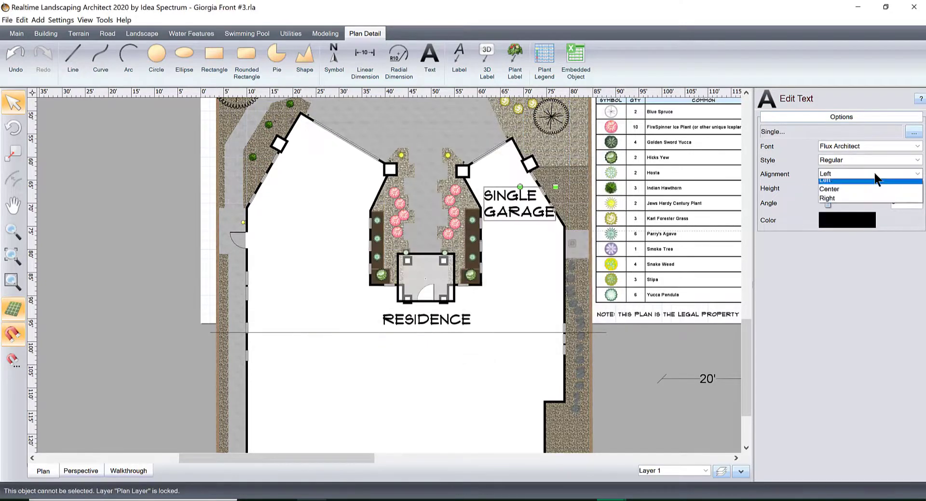
pyautogui.click(832, 192)
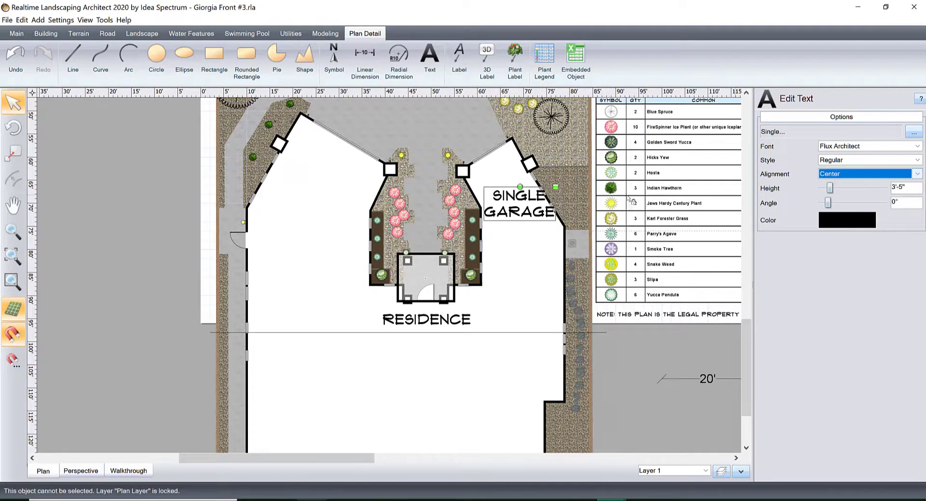
pyautogui.moveTo(530, 194)
pyautogui.mouseDown()
pyautogui.moveTo(519, 209)
pyautogui.moveTo(519, 201)
pyautogui.moveTo(524, 238)
pyautogui.moveTo(512, 191)
pyautogui.mouseUp()
pyautogui.scroll(3, 525, 177)
pyautogui.moveTo(526, 176); pyautogui.dragTo(376, 387, button='middle')
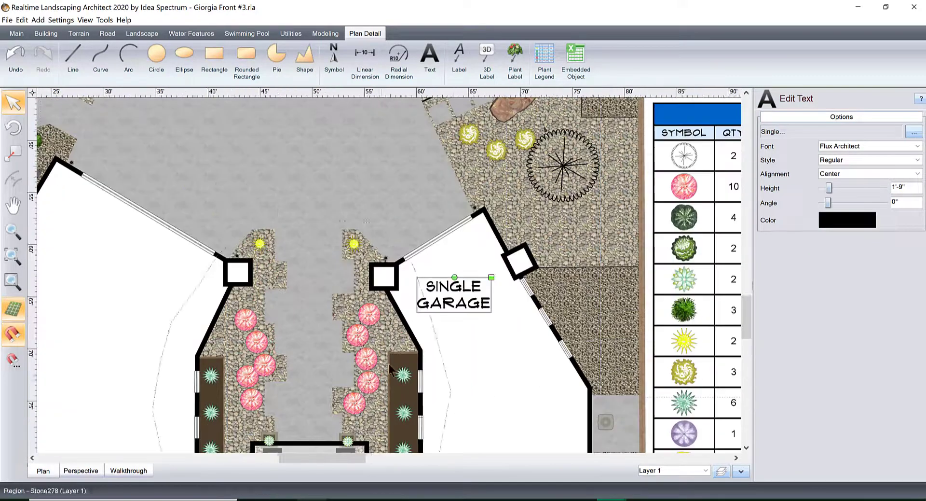
pyautogui.scroll(2, 378, 384)
pyautogui.moveTo(556, 279); pyautogui.dragTo(521, 289)
pyautogui.moveTo(518, 298); pyautogui.dragTo(654, 254, button='middle')
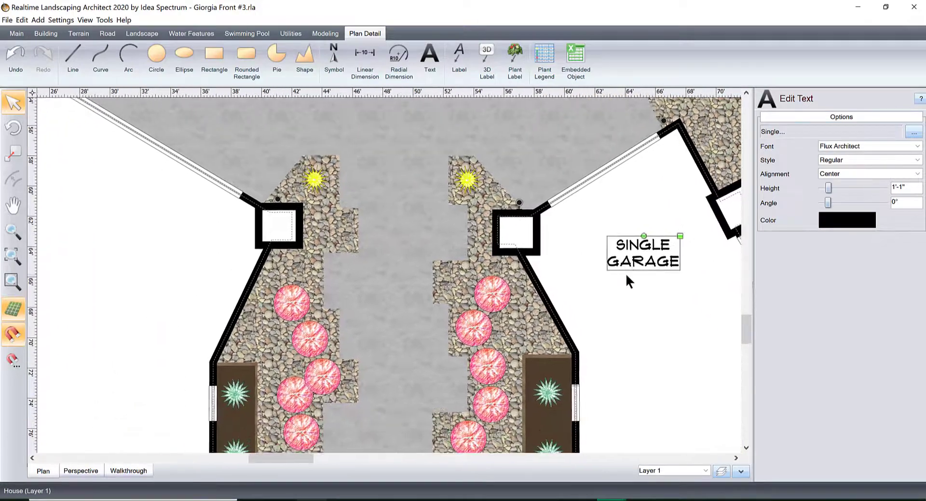
# Step: Copy the Single Garage label into the larger garage across the entry walk and position it near the middle
pyautogui.scroll(-1, 626, 273)
pyautogui.hotkey('ctrl', 'v')
pyautogui.moveTo(652, 233); pyautogui.dragTo(140, 230)
pyautogui.moveTo(140, 229); pyautogui.dragTo(336, 248, button='middle')
pyautogui.scroll(-1, 387, 217)
pyautogui.scroll(-2, 387, 217)
pyautogui.moveTo(345, 240); pyautogui.dragTo(323, 246)
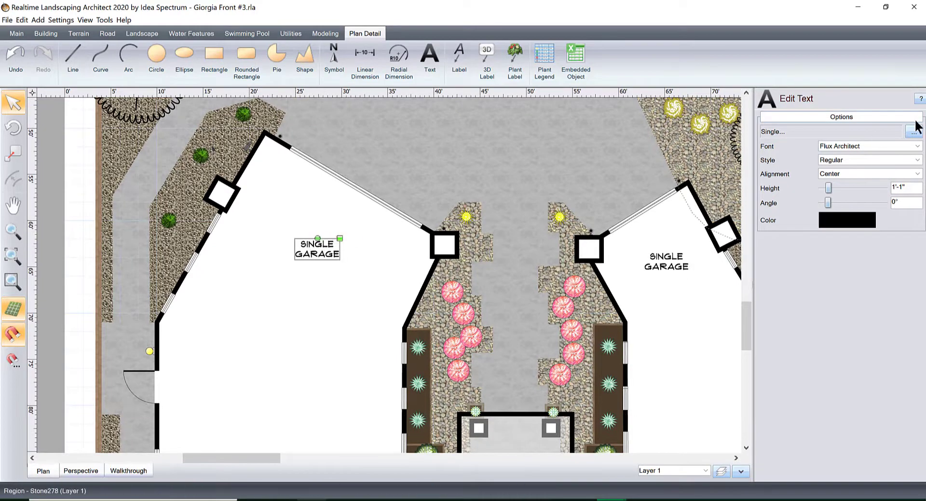
# Step: Change the copied label in the larger garage to read "Double Garage"
pyautogui.click(914, 132)
pyautogui.click(330, 156)
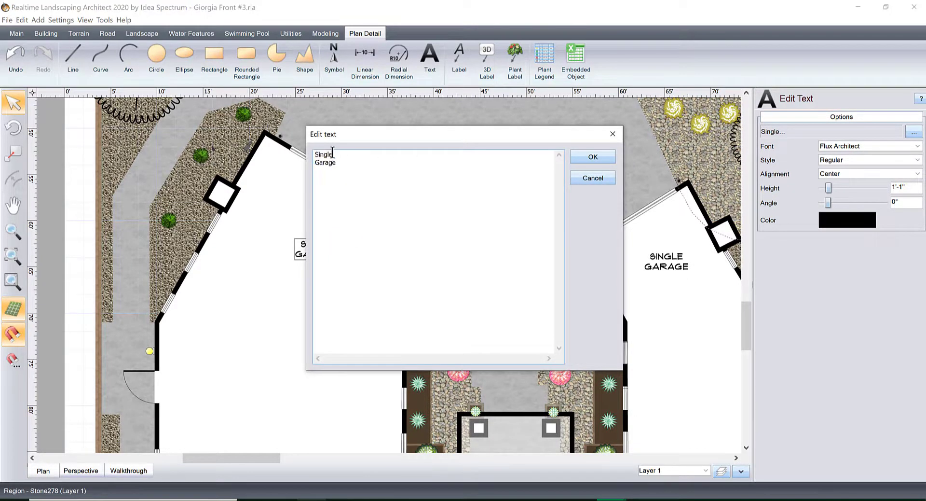
pyautogui.doubleClick(332, 154)
pyautogui.write('DOub')
pyautogui.click(593, 157)
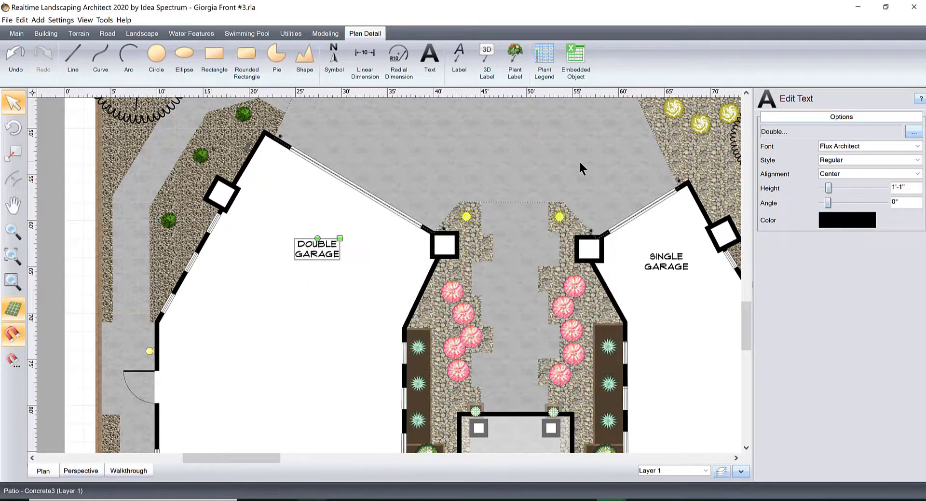
# Step: Clear the selection and examine the garage labels, driveway and front beds for areas that still need labels
pyautogui.scroll(-1, 494, 273)
pyautogui.click(407, 277)
pyautogui.scroll(-1, 408, 277)
pyautogui.moveTo(408, 277); pyautogui.dragTo(522, 309, button='middle')
pyautogui.scroll(-3, 377, 178)
pyautogui.click(120, 213)
pyautogui.scroll(-1, 391, 202)
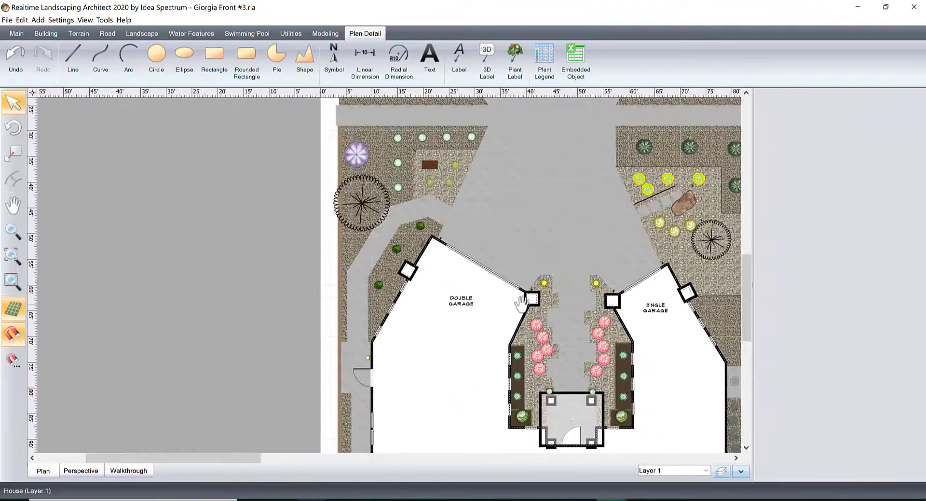
pyautogui.scroll(6, 523, 309)
pyautogui.moveTo(498, 274); pyautogui.dragTo(548, 343, button='middle')
pyautogui.scroll(1, 548, 342)
pyautogui.scroll(3, 548, 342)
pyautogui.moveTo(560, 309); pyautogui.dragTo(149, 392, button='middle')
pyautogui.scroll(-3, 336, 380)
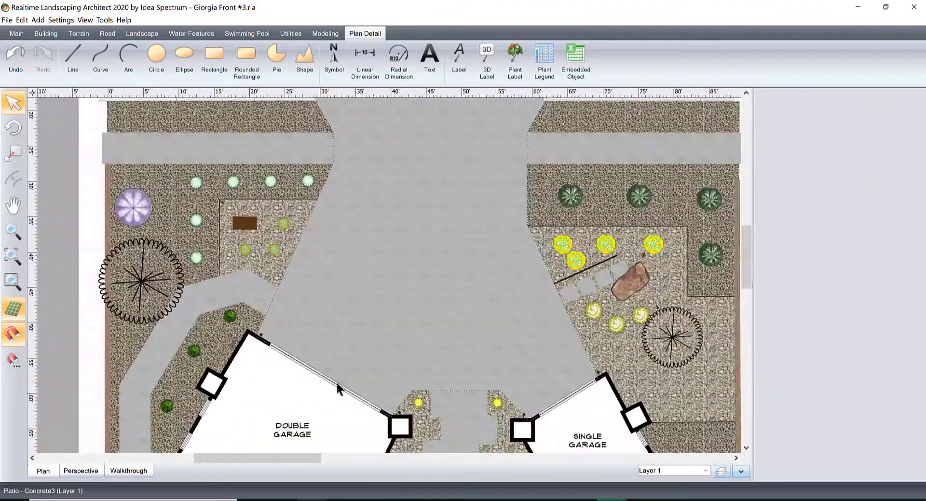
# Step: Copy the Single Garage label onto the middle of the driveway and change the copy to "Driveway"
pyautogui.click(305, 417)
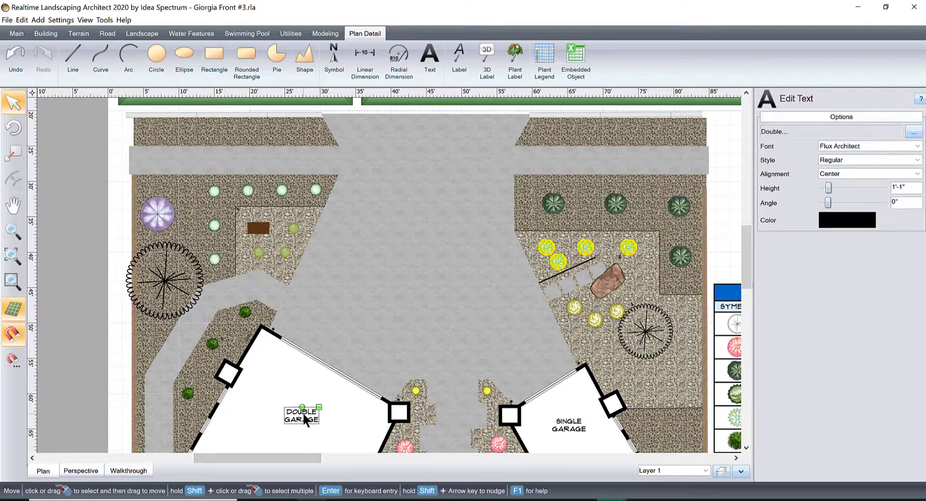
pyautogui.click(568, 423)
pyautogui.moveTo(567, 423); pyautogui.dragTo(423, 263)
pyautogui.click(422, 263)
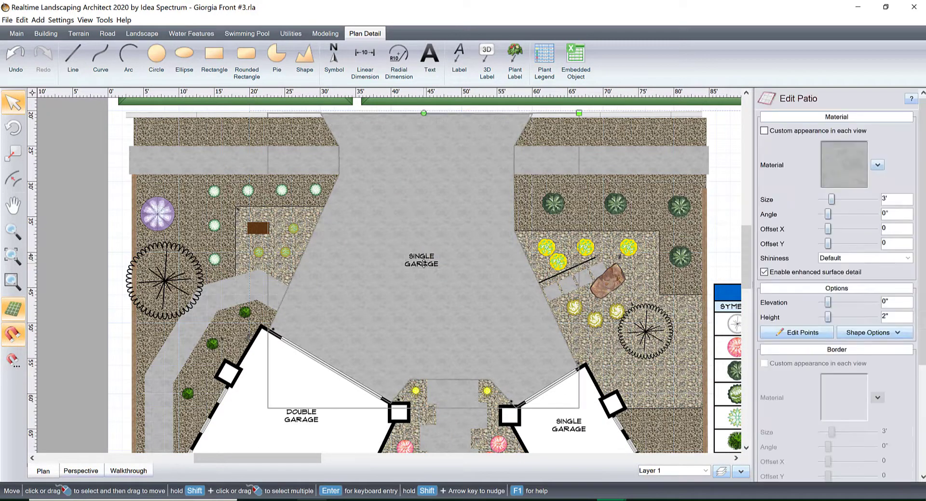
pyautogui.click(423, 264)
pyautogui.click(841, 133)
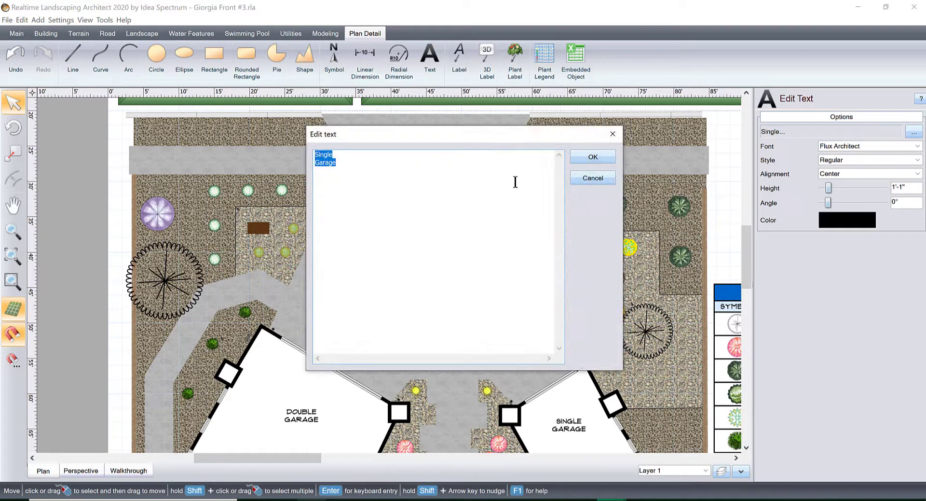
pyautogui.write('Driveway')
pyautogui.click(584, 156)
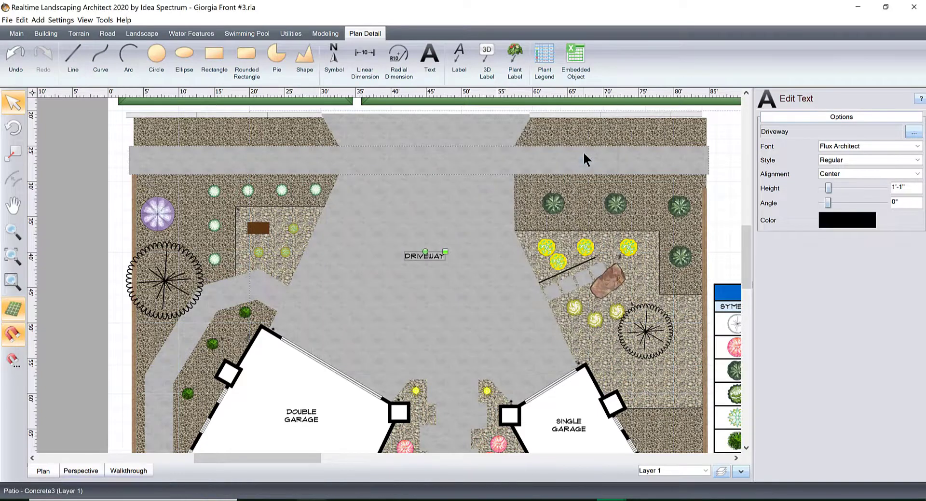
# Step: Copy the Driveway label onto the sidewalk strip above the smoke tree bed and change the copy to "Sidewalk"
pyautogui.hotkey('ctrl', 'v')
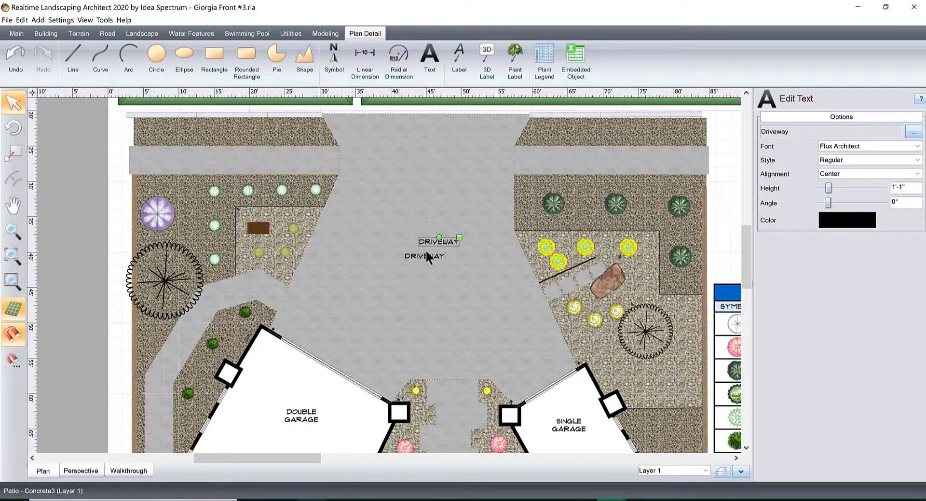
pyautogui.moveTo(424, 240); pyautogui.dragTo(228, 163)
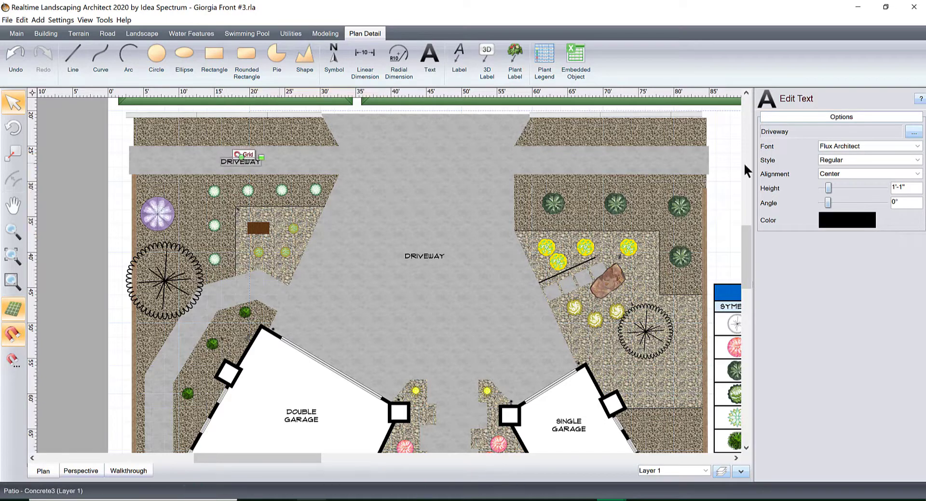
pyautogui.click(863, 135)
pyautogui.write('Sidewalk')
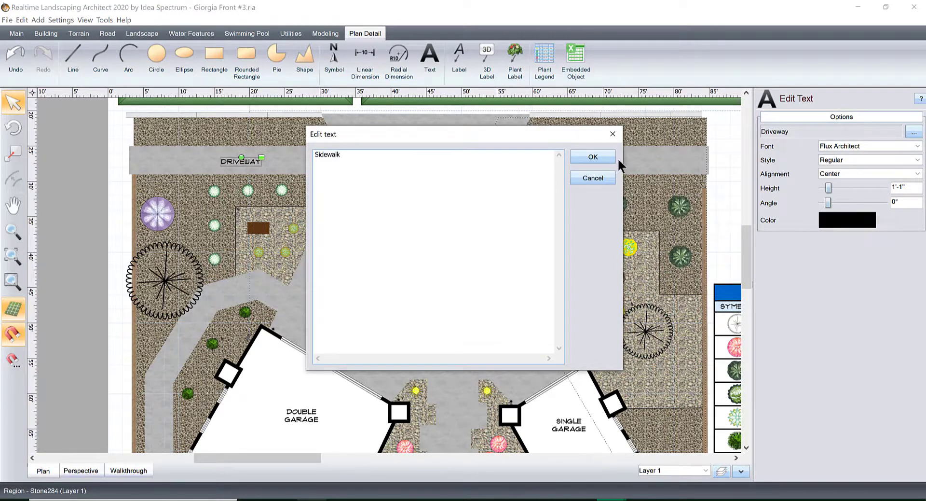
pyautogui.click(605, 159)
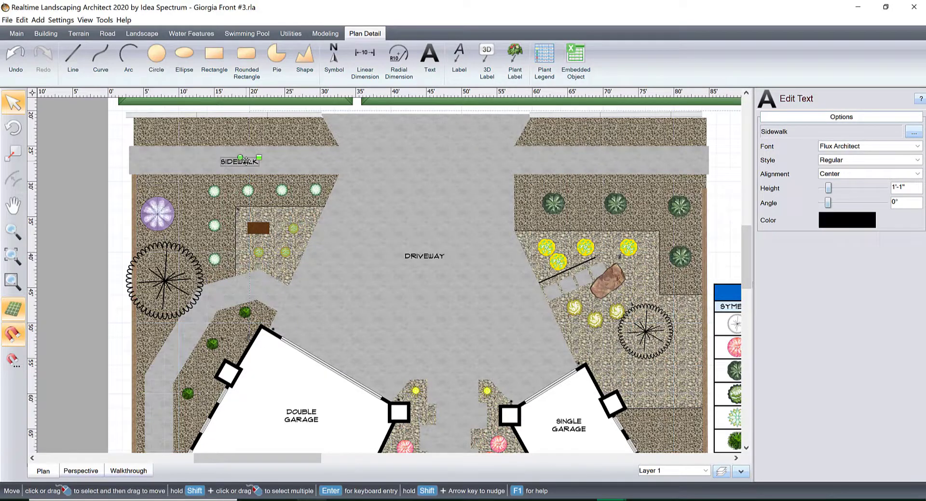
# Step: Copy the Sidewalk label onto the angled walkway beside the double garage and rotate the copy to 58°
pyautogui.moveTo(246, 160); pyautogui.dragTo(193, 335)
pyautogui.scroll(3, 193, 335)
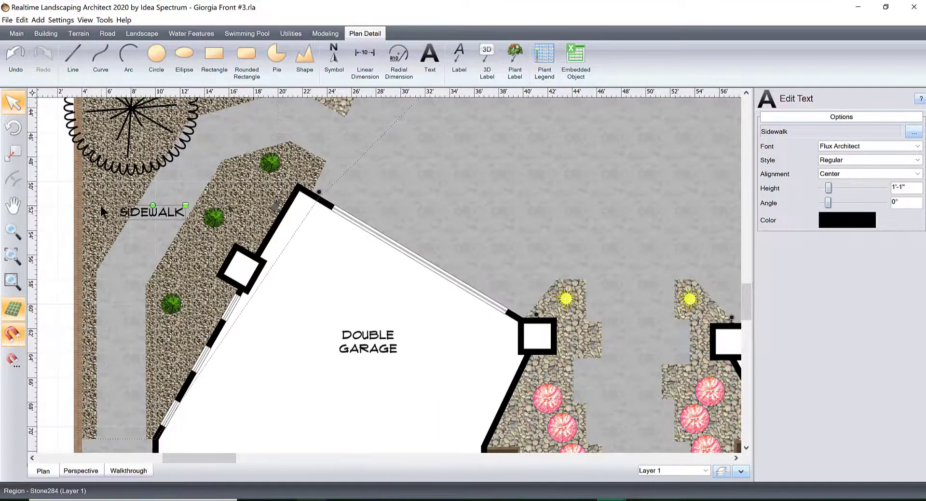
pyautogui.moveTo(153, 205); pyautogui.dragTo(136, 189)
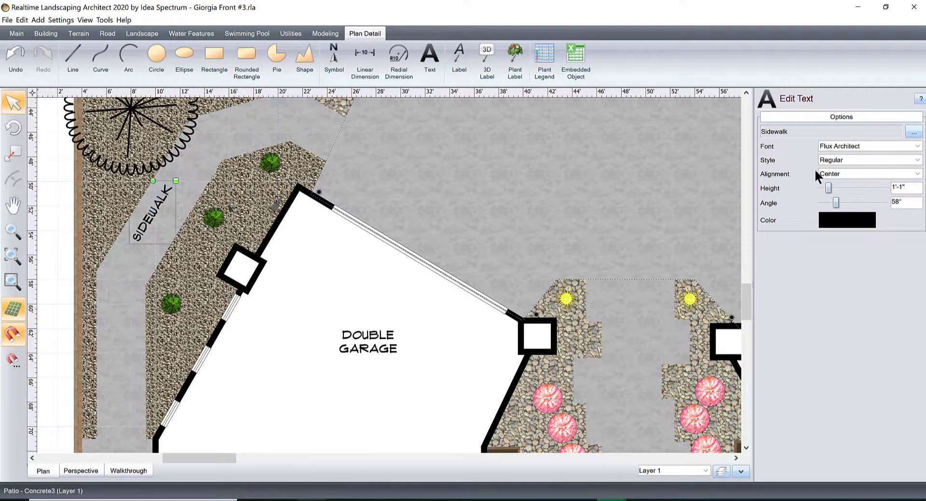
# Step: Change the rotated label to "New Walkway" and center it between the edges of the angled path
pyautogui.click(810, 132)
pyautogui.write('New Walkway')
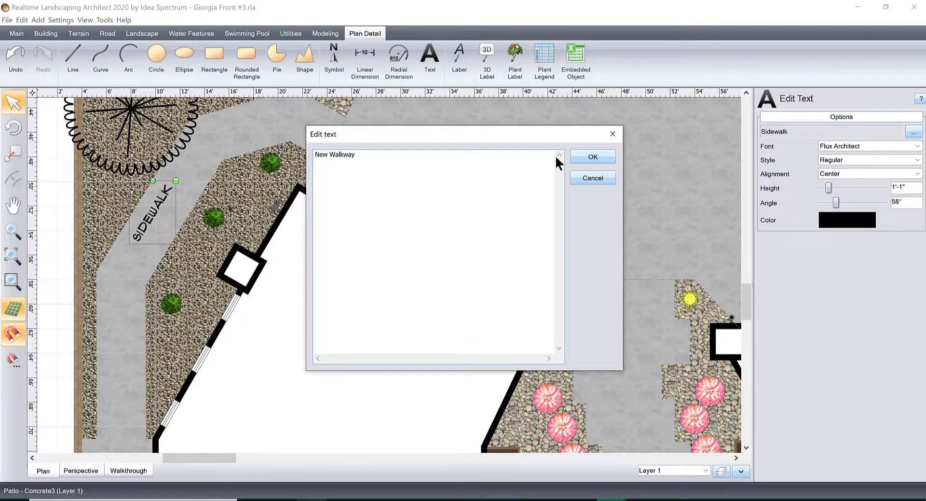
pyautogui.click(578, 156)
pyautogui.scroll(3, 603, 270)
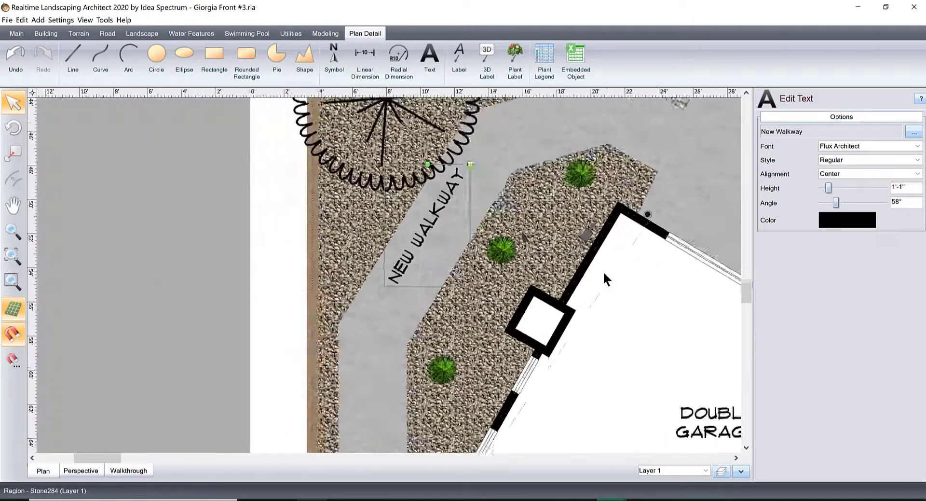
pyautogui.scroll(2, 604, 272)
pyautogui.moveTo(451, 198); pyautogui.dragTo(465, 204)
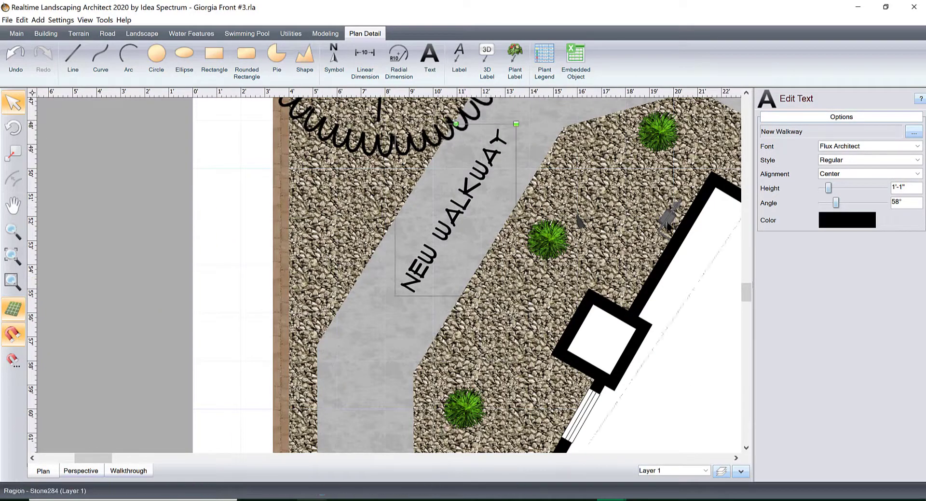
# Step: Review the whole plan sheet, including the area labels, title block and plant legend
pyautogui.scroll(-6, 668, 223)
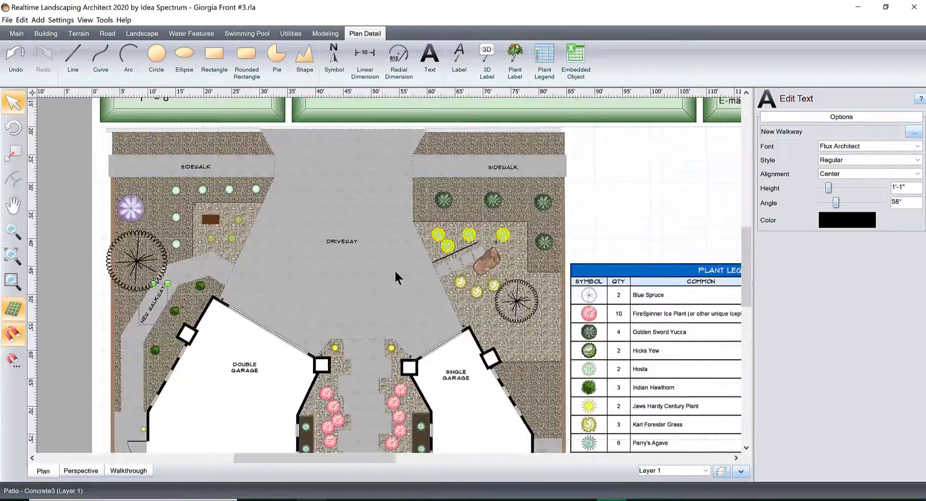
pyautogui.scroll(-5, 395, 271)
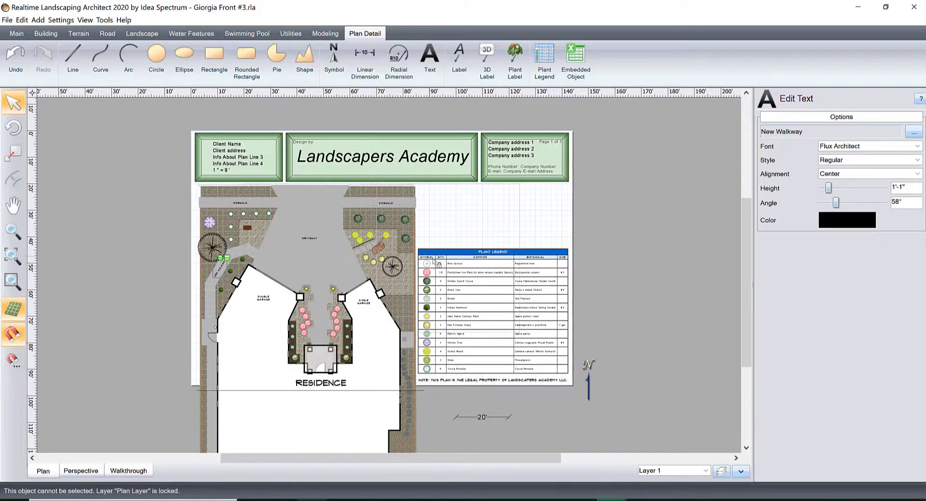
pyautogui.scroll(1, 431, 227)
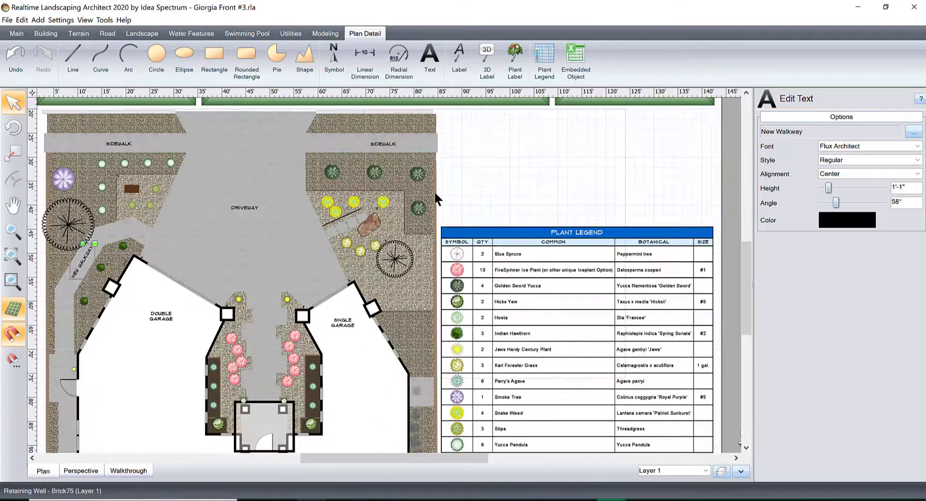
pyautogui.scroll(1, 455, 263)
pyautogui.scroll(-3, 455, 260)
pyautogui.scroll(2, 455, 260)
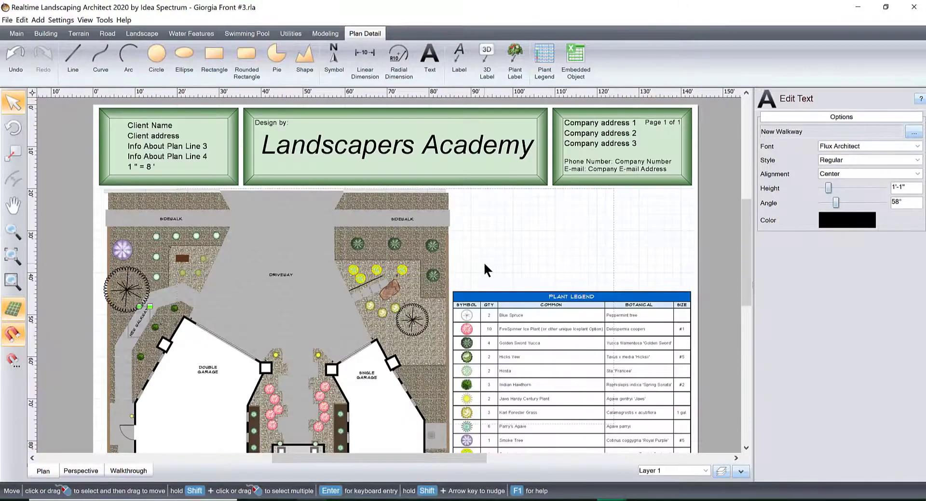
pyautogui.moveTo(484, 263); pyautogui.dragTo(493, 316, button='middle')
pyautogui.scroll(2, 493, 284)
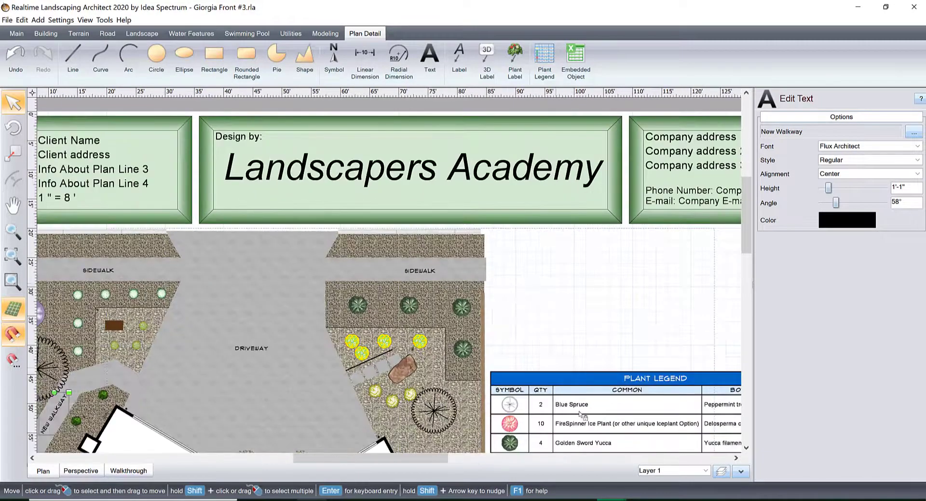
# Step: Delete the black line running along the stepping stones in the planting bed between the driveway and the plant legend
pyautogui.click(672, 499)
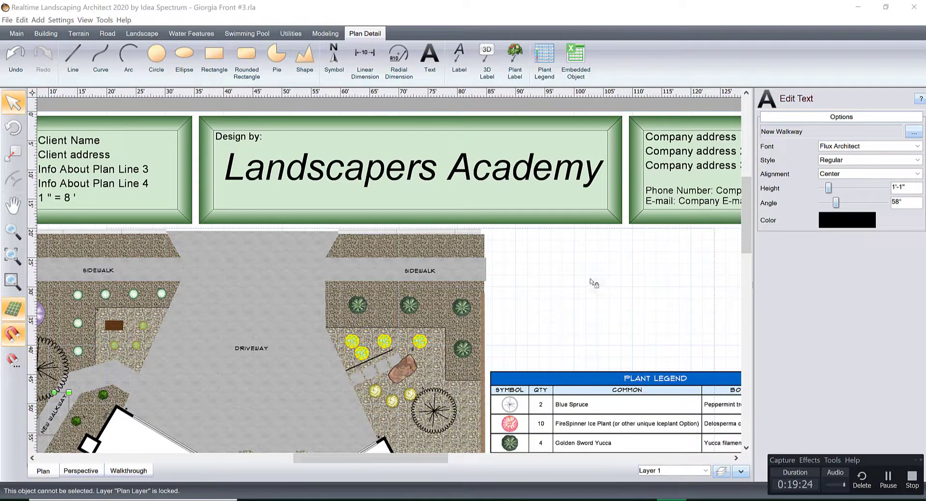
pyautogui.click(539, 286)
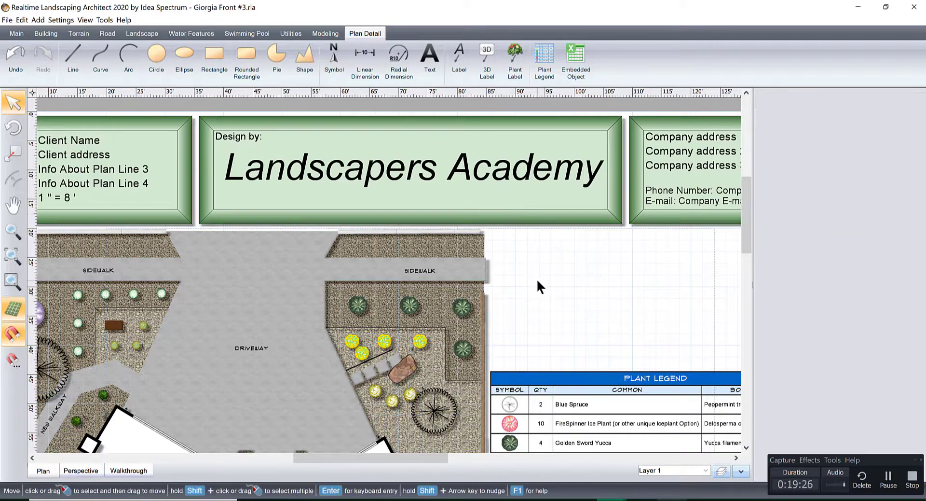
pyautogui.scroll(-1, 537, 280)
pyautogui.moveTo(538, 285); pyautogui.dragTo(496, 222, button='middle')
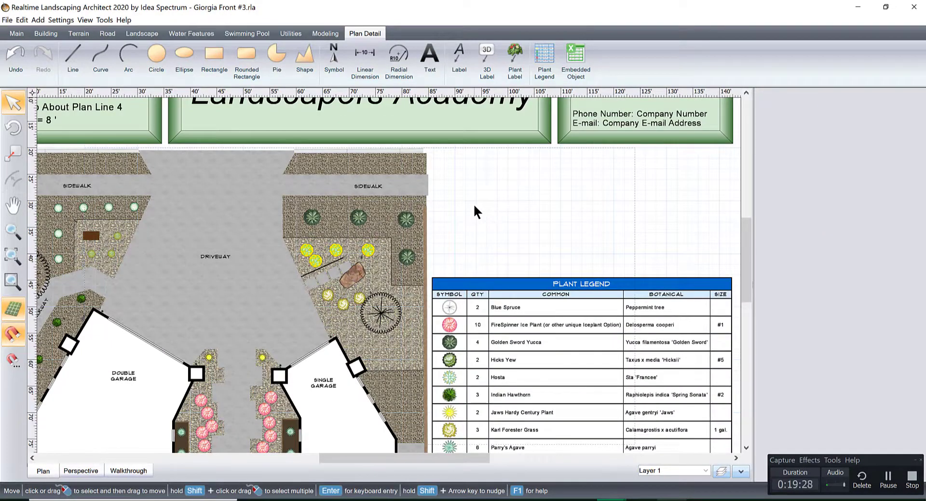
pyautogui.scroll(2, 381, 277)
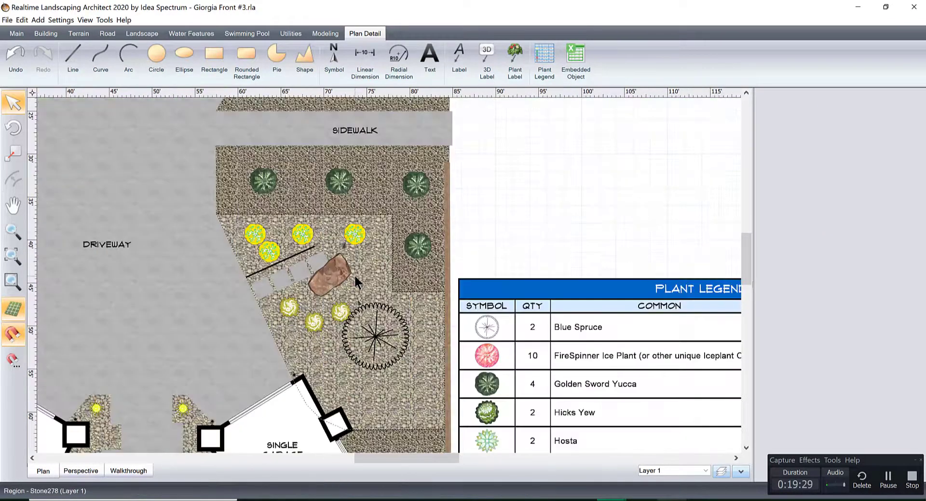
pyautogui.click(294, 257)
pyautogui.press('Delete')
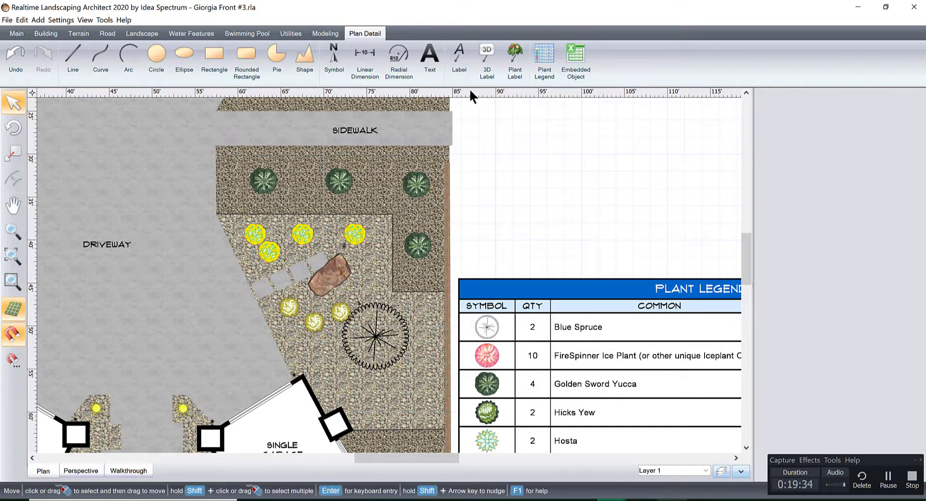
# Step: Add a label reading "Steelboard Edging (to Seperate)" in the blank area above the plant legend, with its leader ending at the gravel edging corner
pyautogui.click(458, 59)
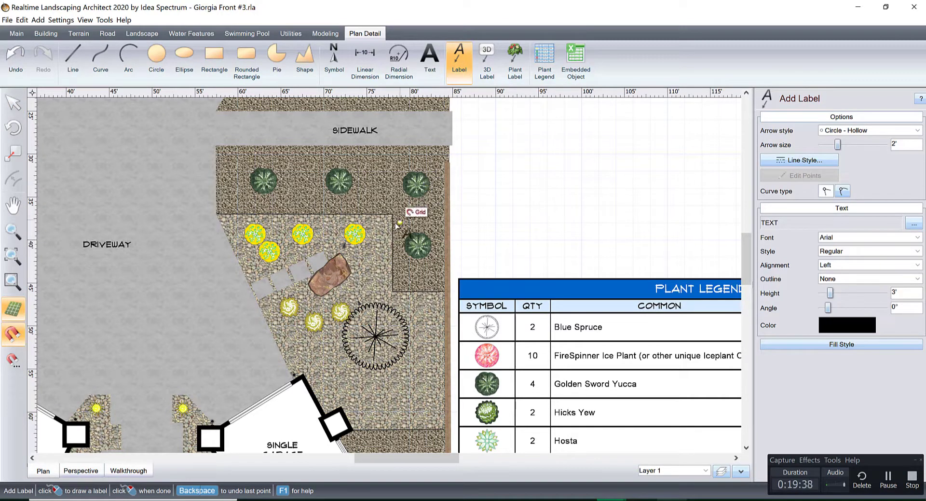
pyautogui.click(444, 206)
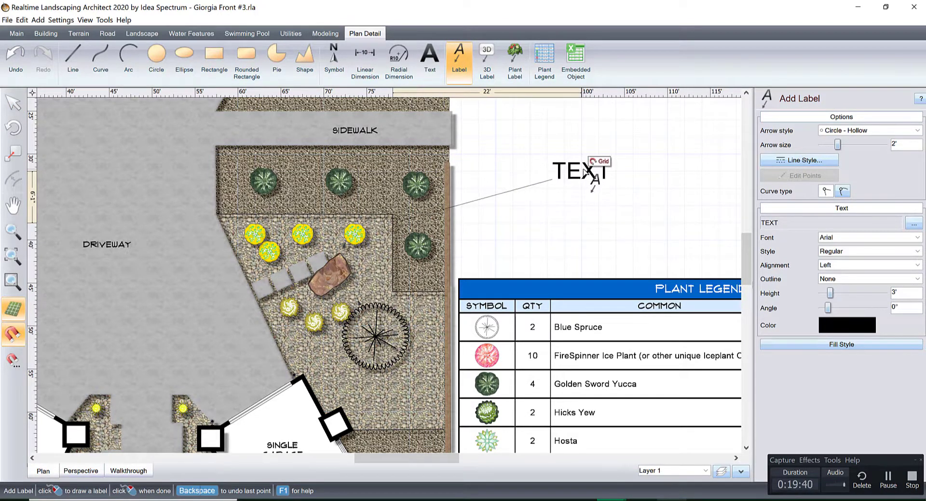
pyautogui.click(585, 170)
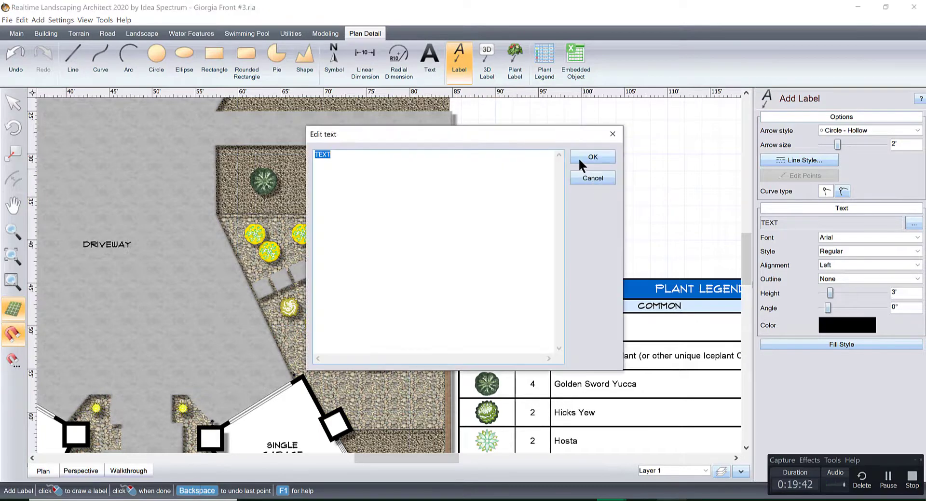
pyautogui.write('Steelboard Edging')
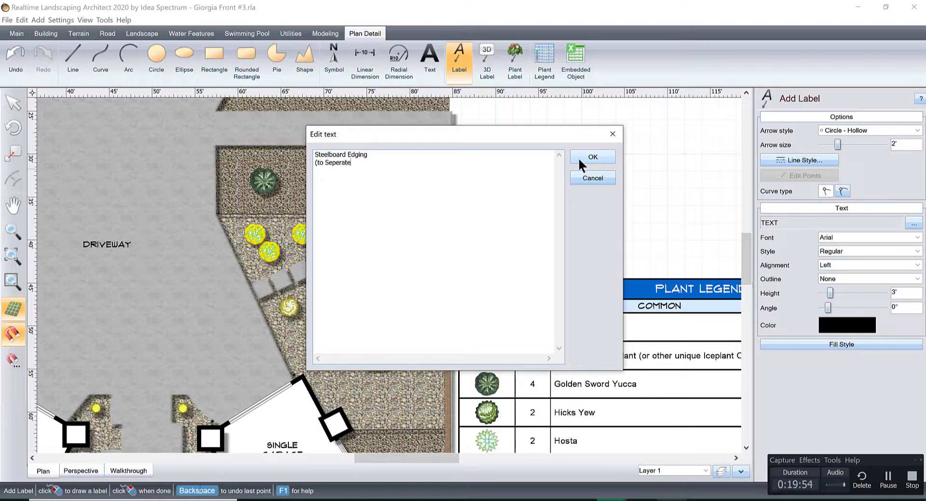
pyautogui.click(579, 159)
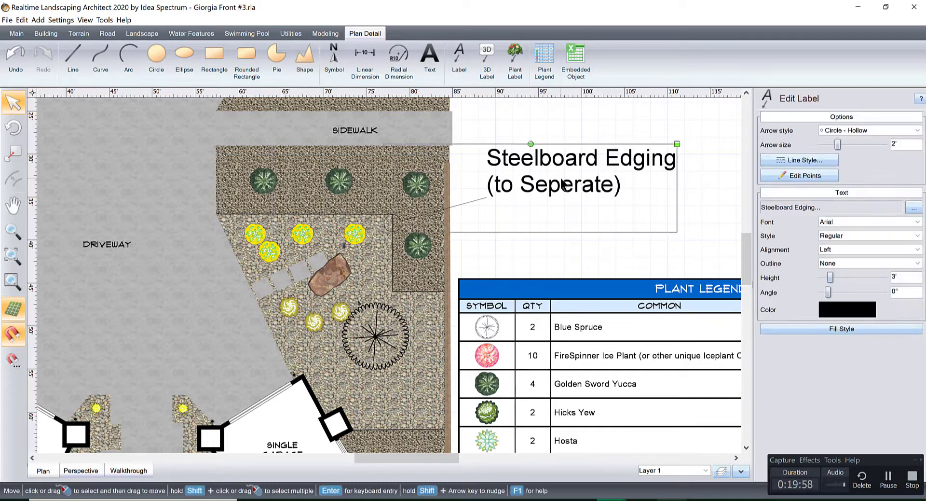
pyautogui.click(798, 161)
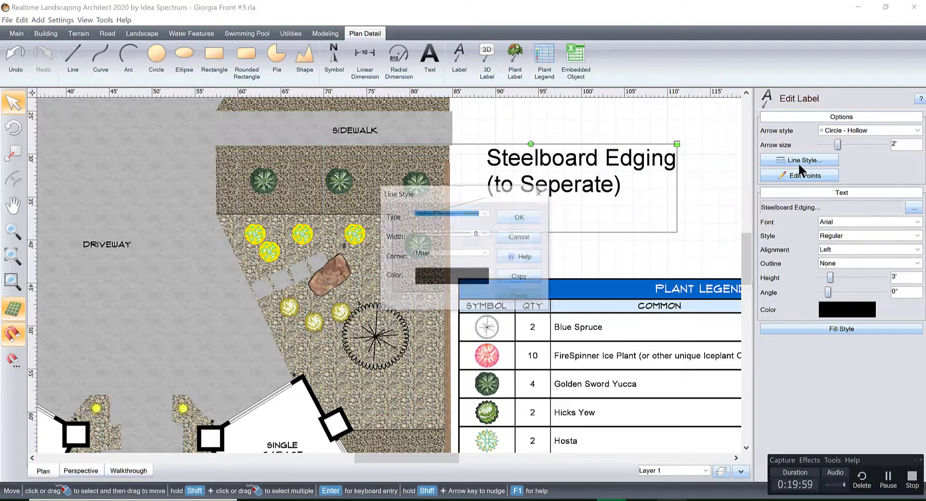
pyautogui.click(544, 194)
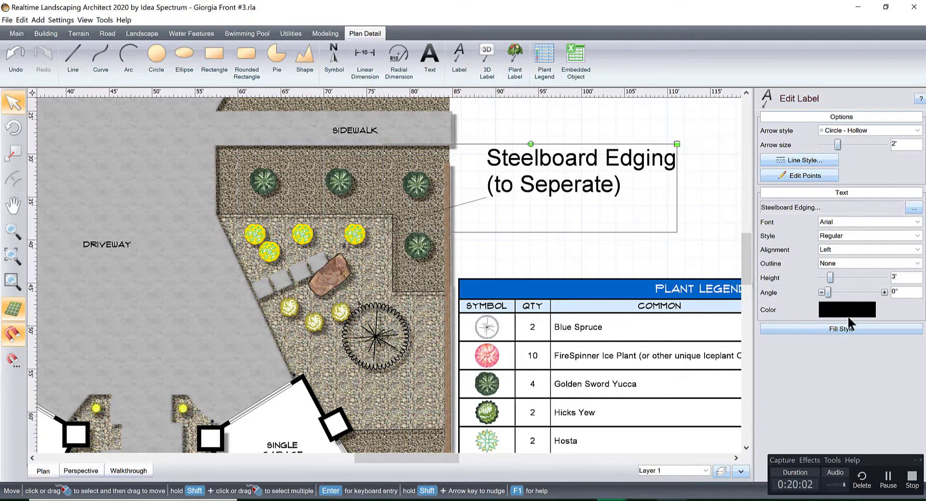
pyautogui.click(813, 174)
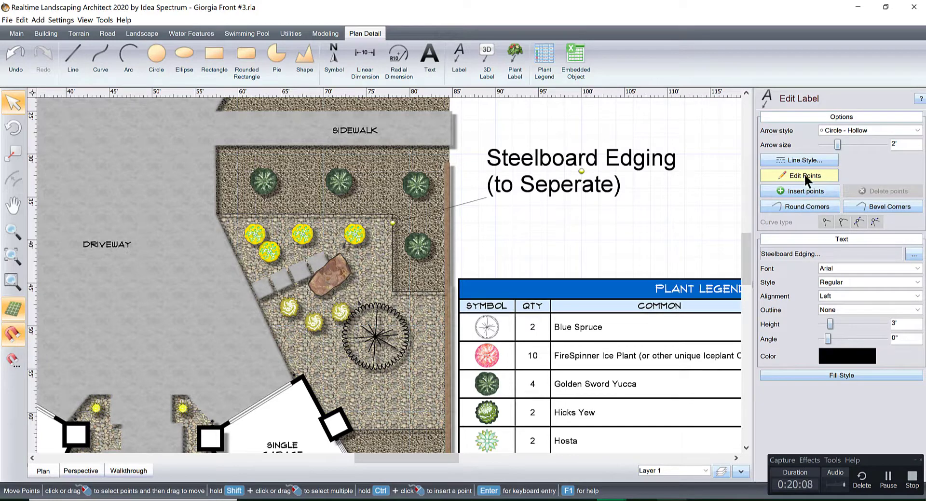
pyautogui.click(805, 176)
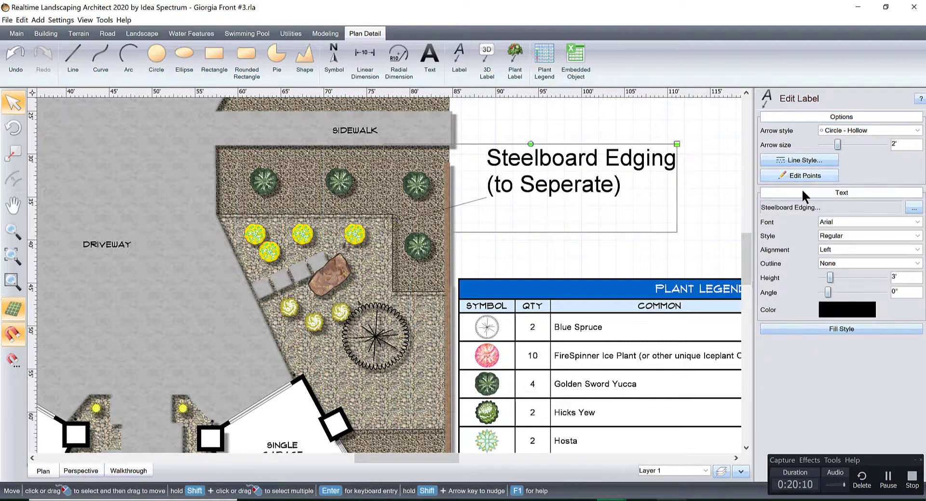
pyautogui.click(830, 327)
pyautogui.click(830, 327)
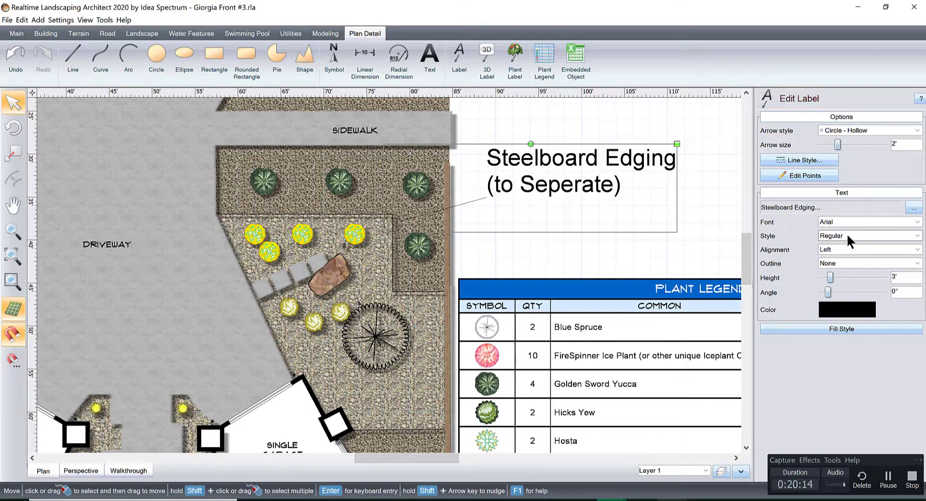
# Step: Examine the edging between the two gravel areas and the leader and text of the Steelboard Edging label
pyautogui.scroll(3, 415, 220)
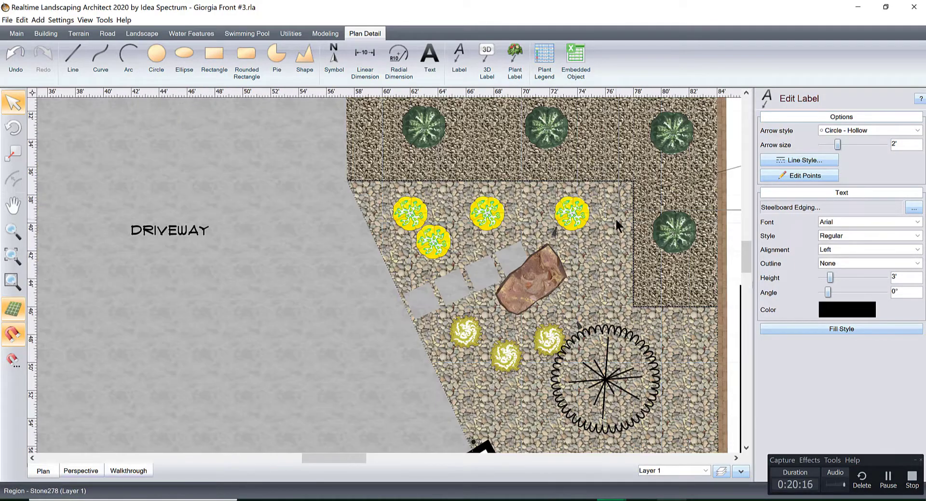
pyautogui.scroll(2, 533, 244)
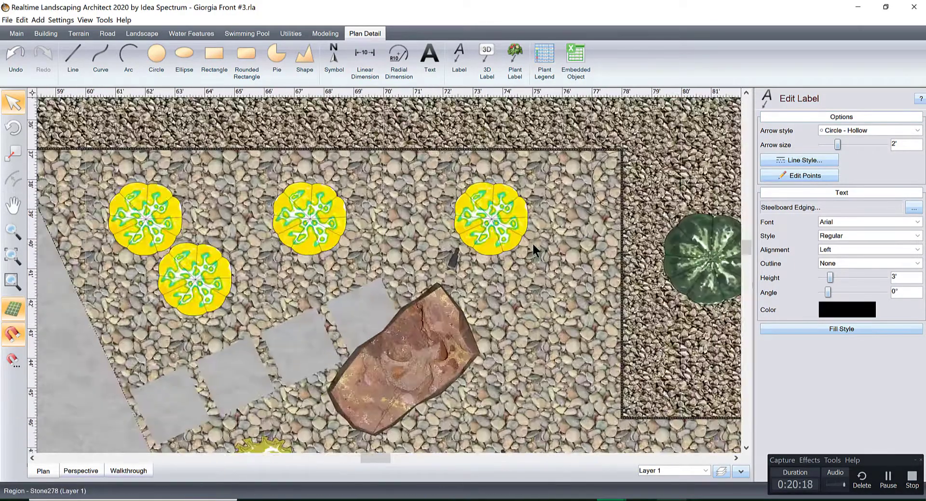
pyautogui.moveTo(614, 203); pyautogui.dragTo(488, 239, button='middle')
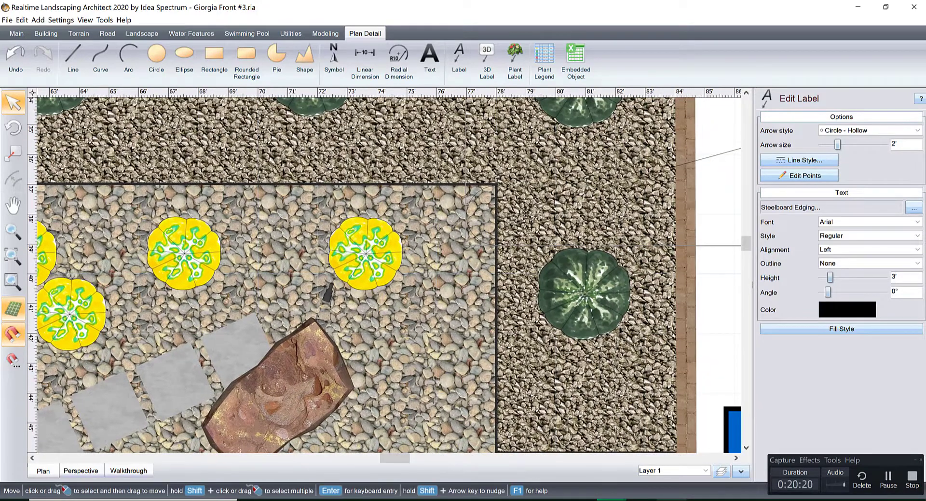
pyautogui.scroll(-3, 579, 214)
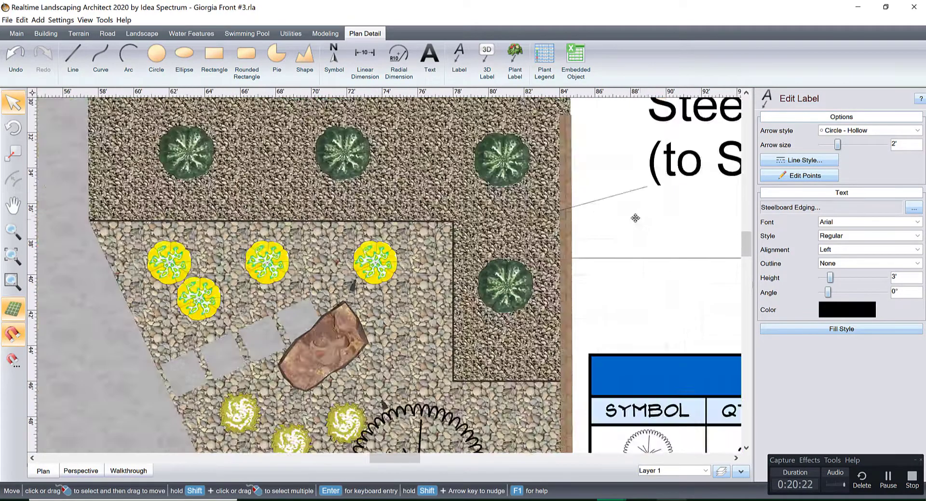
pyautogui.scroll(2, 589, 222)
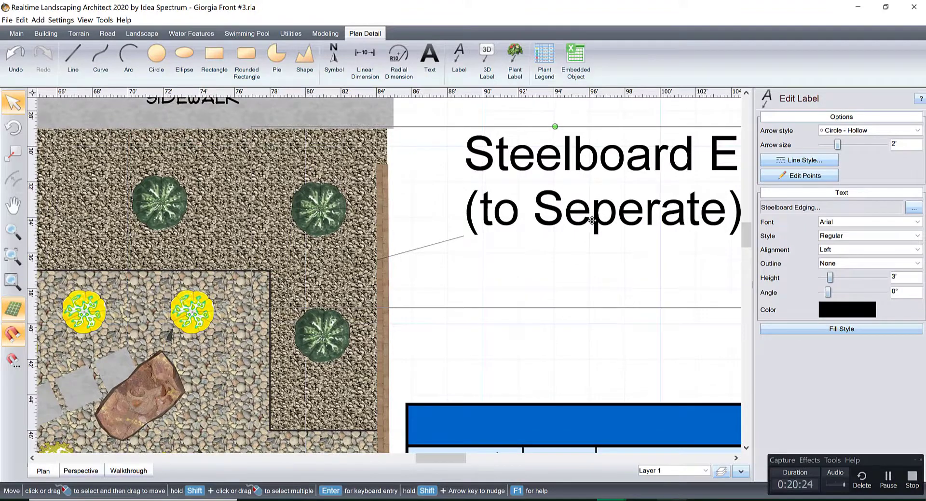
pyautogui.moveTo(632, 202); pyautogui.dragTo(474, 236, button='middle')
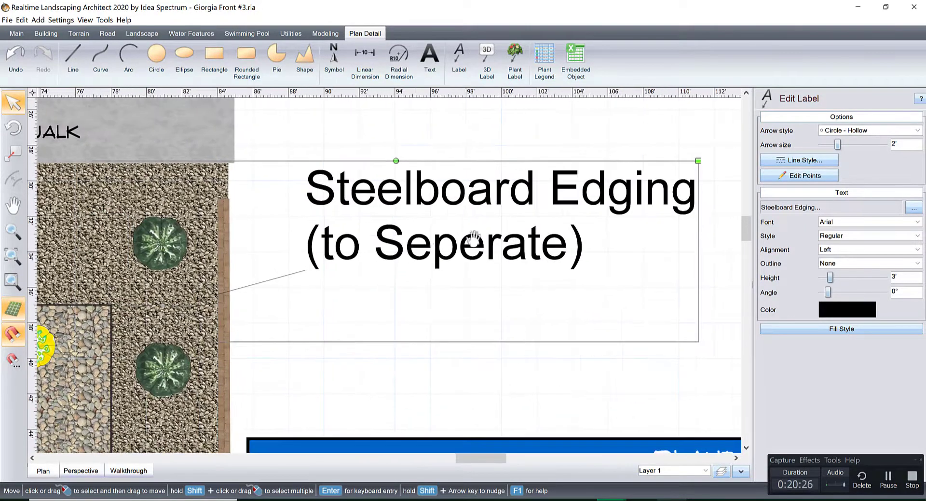
pyautogui.scroll(2, 473, 236)
pyautogui.scroll(-4, 458, 251)
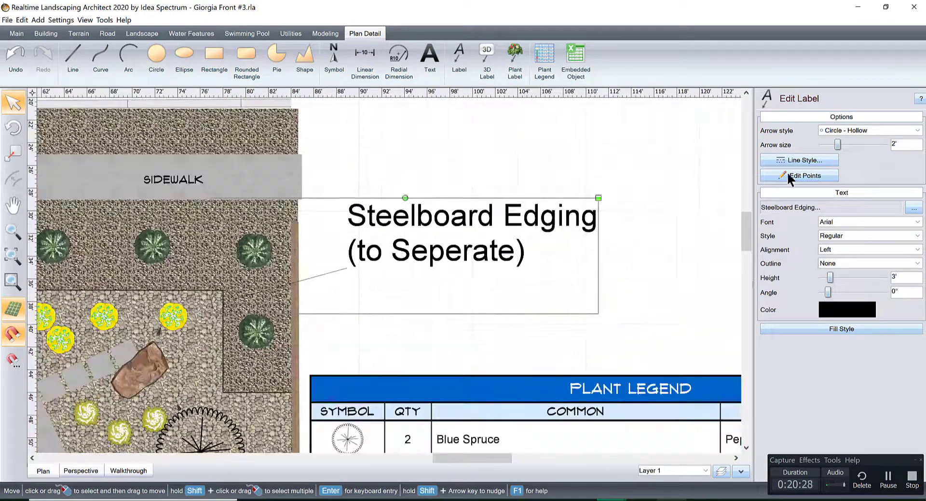
# Step: Set the Steelboard Edging label's arrow style to Arrow - Filled
pyautogui.click(859, 131)
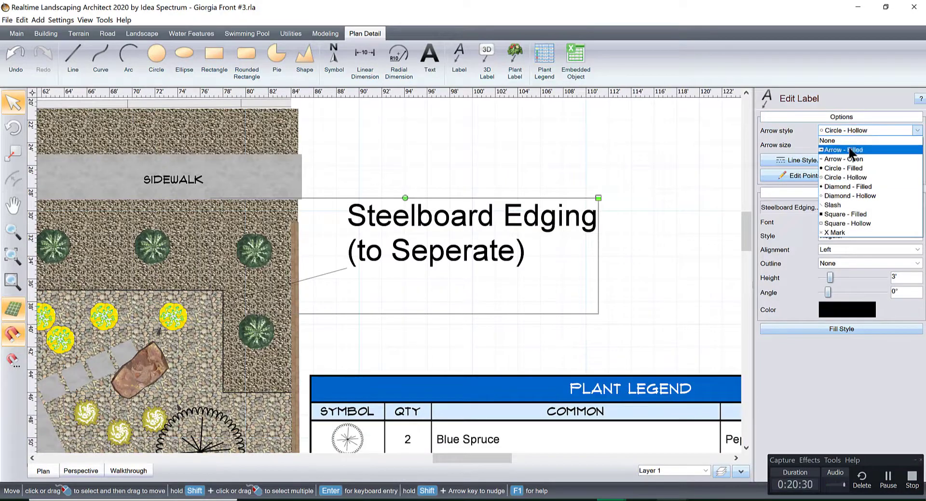
pyautogui.click(850, 150)
pyautogui.moveTo(387, 271); pyautogui.dragTo(518, 244, button='middle')
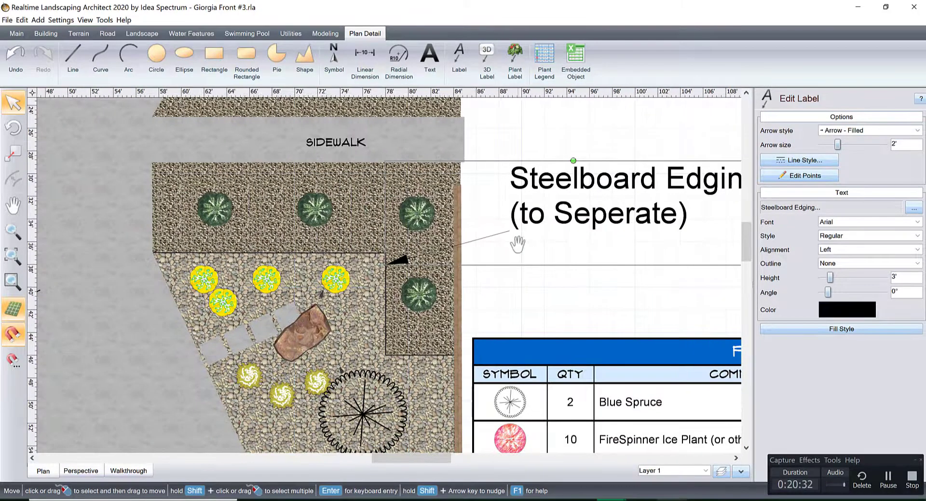
pyautogui.scroll(-2, 528, 268)
pyautogui.click(528, 268)
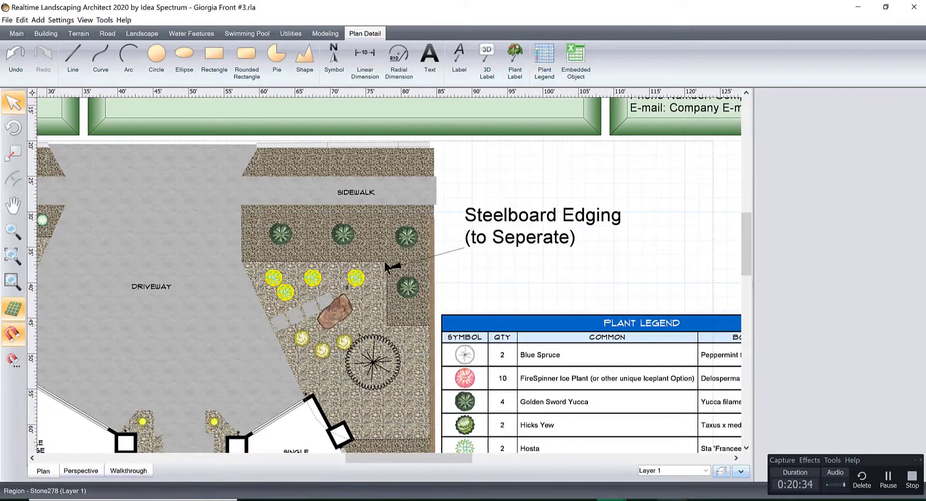
# Step: Set the leader line width of the Steelboard Edging label to 2"
pyautogui.click(488, 239)
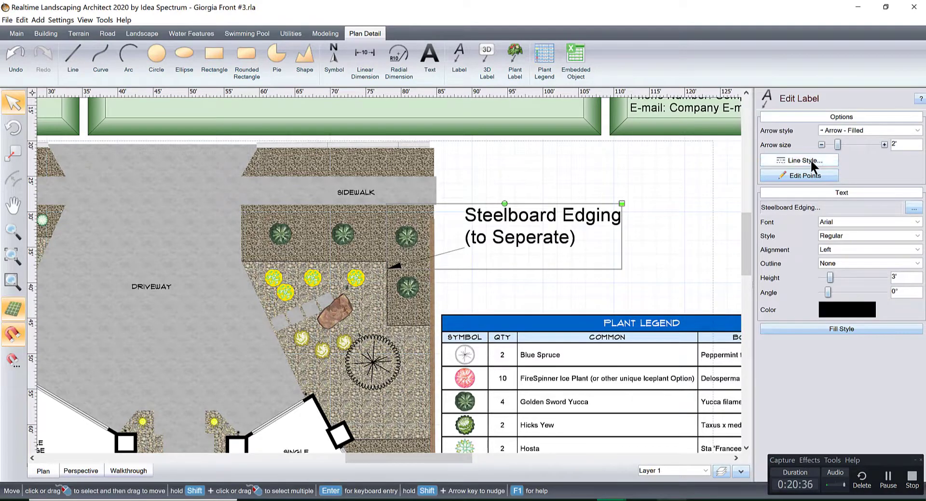
pyautogui.click(810, 159)
pyautogui.click(482, 231)
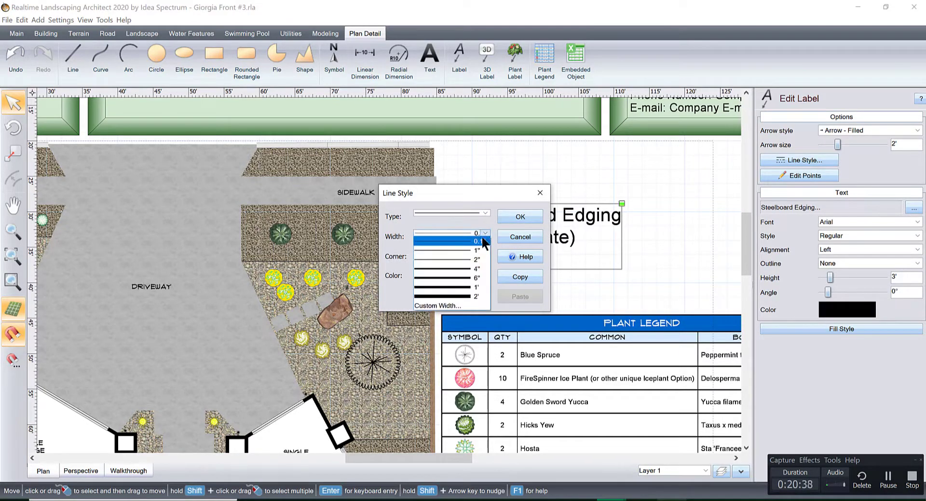
pyautogui.click(465, 252)
pyautogui.click(484, 233)
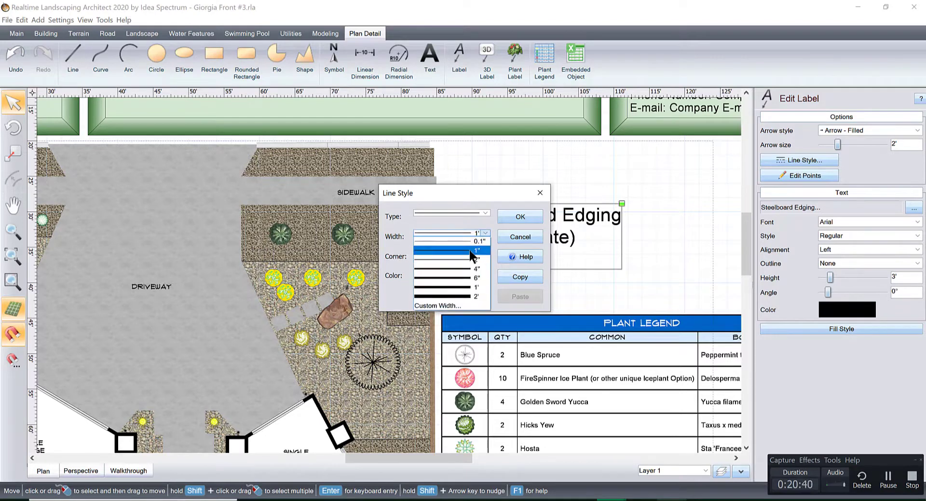
pyautogui.click(460, 259)
pyautogui.click(515, 217)
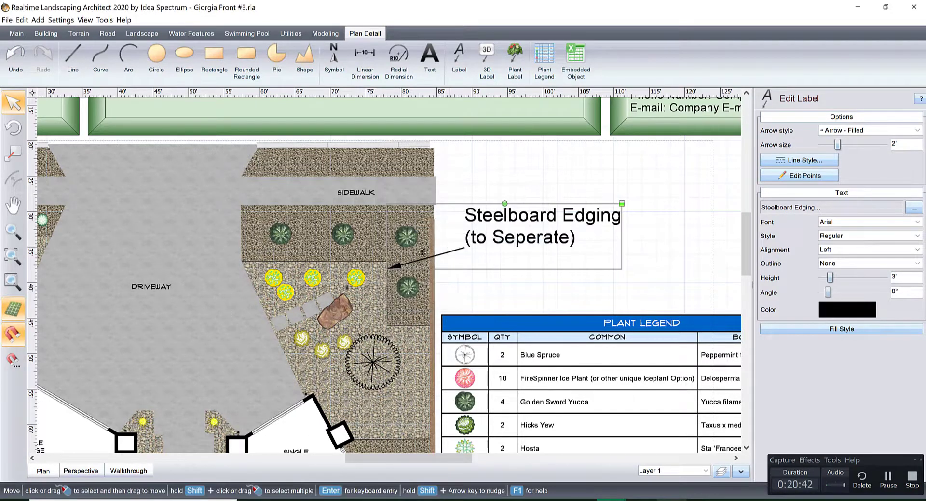
pyautogui.click(474, 276)
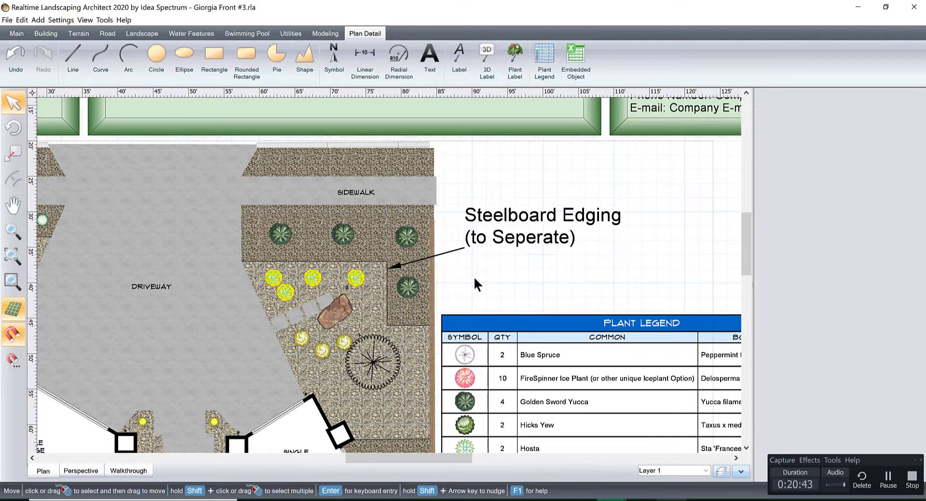
# Step: Move the Steelboard Edging label across the driveway to the planting bed beside the new walkway
pyautogui.click(512, 241)
pyautogui.moveTo(511, 236); pyautogui.dragTo(234, 236)
pyautogui.moveTo(356, 241); pyautogui.dragTo(583, 208, button='middle')
pyautogui.moveTo(574, 235); pyautogui.dragTo(549, 226, button='middle')
pyautogui.moveTo(667, 197)
pyautogui.mouseDown()
pyautogui.moveTo(448, 260)
pyautogui.moveTo(469, 254)
pyautogui.mouseUp()
# Step: Shorten the Steelboard Edging label's leader to the evergreen's walkway-side edge, add a bend, and place its text by the double garage
pyautogui.click(794, 176)
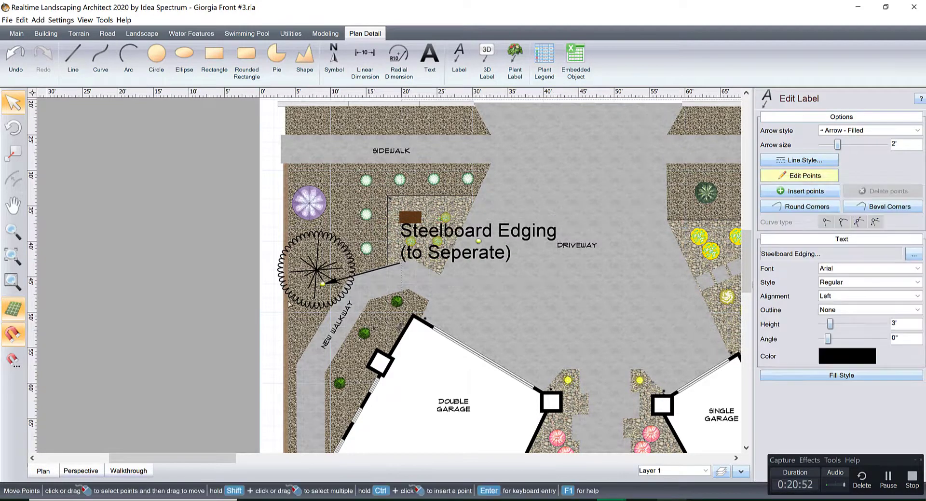
pyautogui.moveTo(326, 284); pyautogui.dragTo(356, 278)
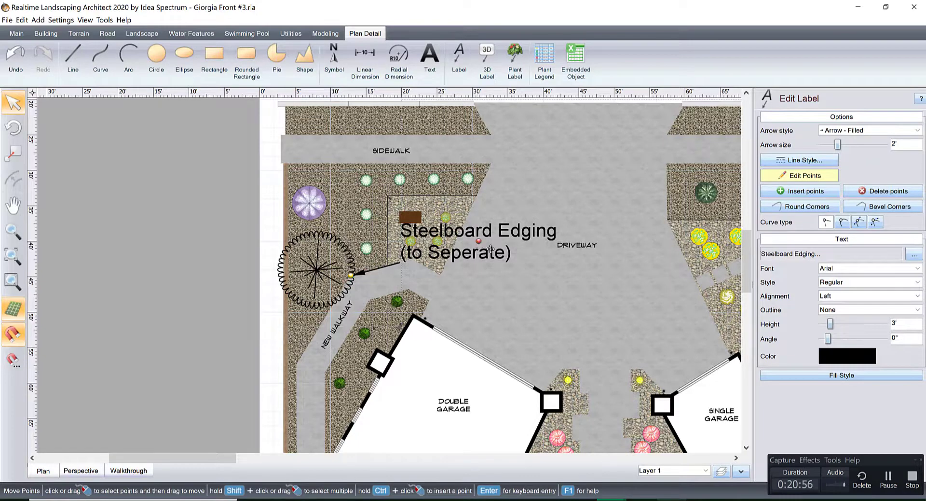
pyautogui.moveTo(478, 245); pyautogui.dragTo(543, 264)
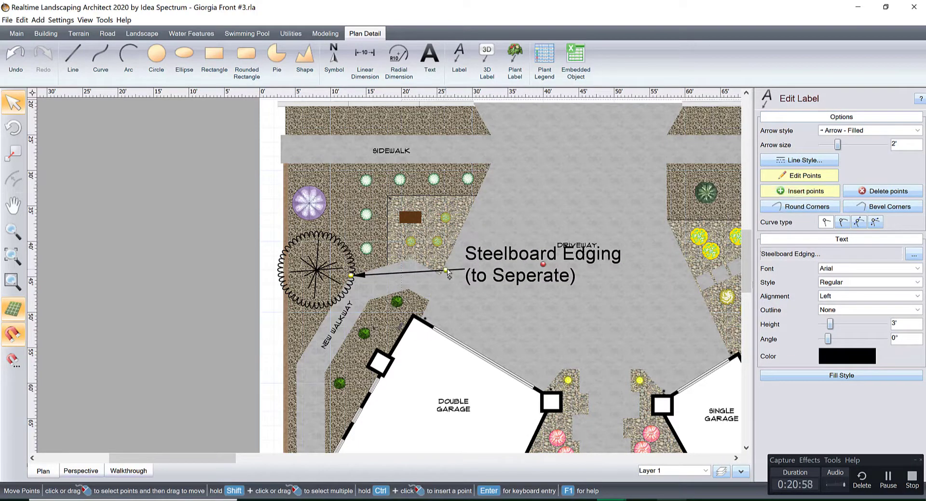
pyautogui.moveTo(440, 282); pyautogui.dragTo(444, 291)
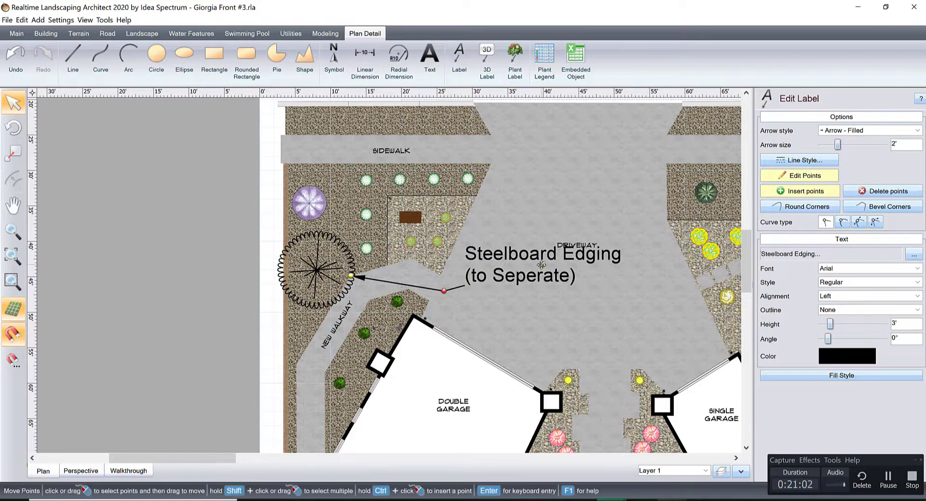
pyautogui.moveTo(541, 264); pyautogui.dragTo(480, 326)
pyautogui.moveTo(454, 272); pyautogui.dragTo(522, 334, button='middle')
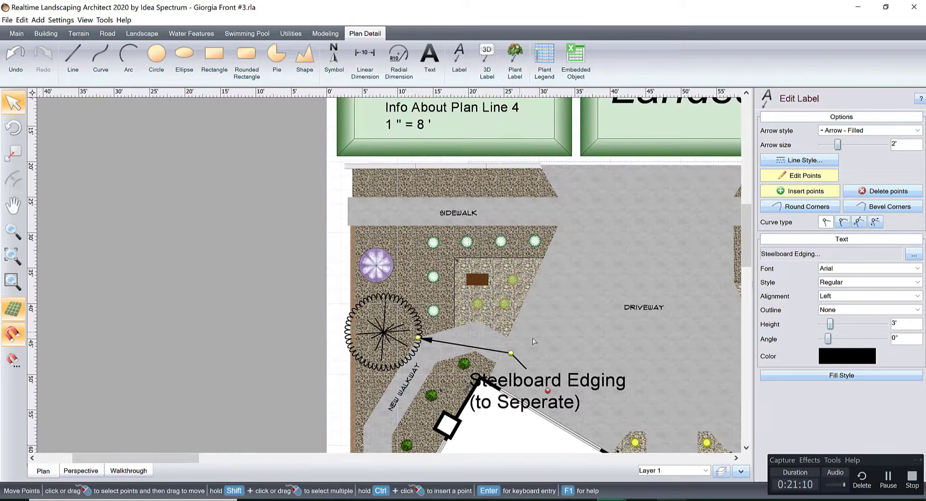
# Step: Reroute the label's leader to the evergreen's outer edge with its bend outside the bed, and move the text onto the sidewalk
pyautogui.moveTo(414, 336); pyautogui.dragTo(353, 317)
pyautogui.scroll(2, 364, 333)
pyautogui.moveTo(364, 333); pyautogui.dragTo(425, 322, button='middle')
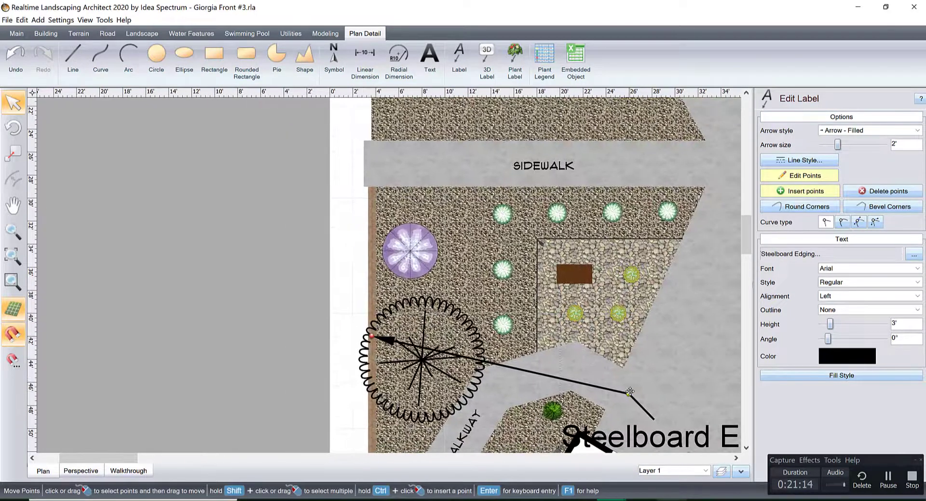
pyautogui.moveTo(629, 391); pyautogui.dragTo(345, 290)
pyautogui.moveTo(634, 374); pyautogui.dragTo(567, 311, button='middle')
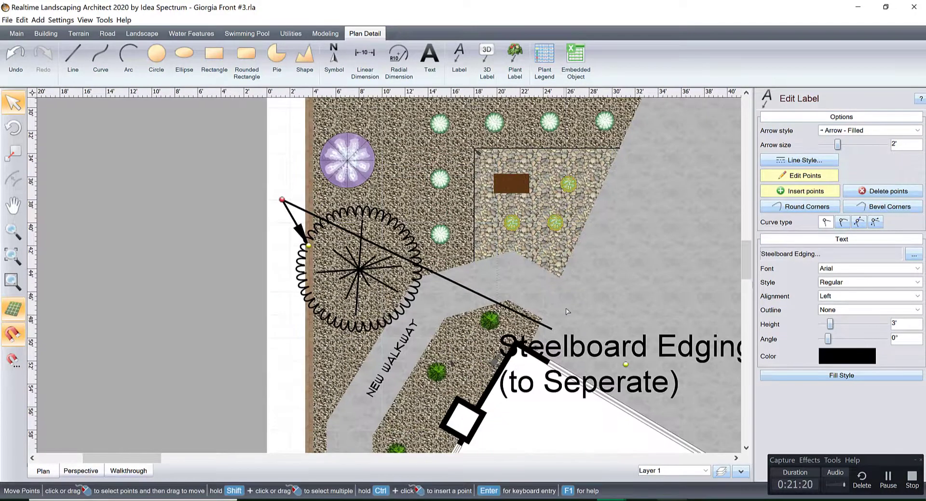
pyautogui.moveTo(626, 364); pyautogui.dragTo(420, 186)
pyautogui.moveTo(419, 182); pyautogui.dragTo(565, 372, button='middle')
pyautogui.moveTo(565, 377); pyautogui.dragTo(504, 261)
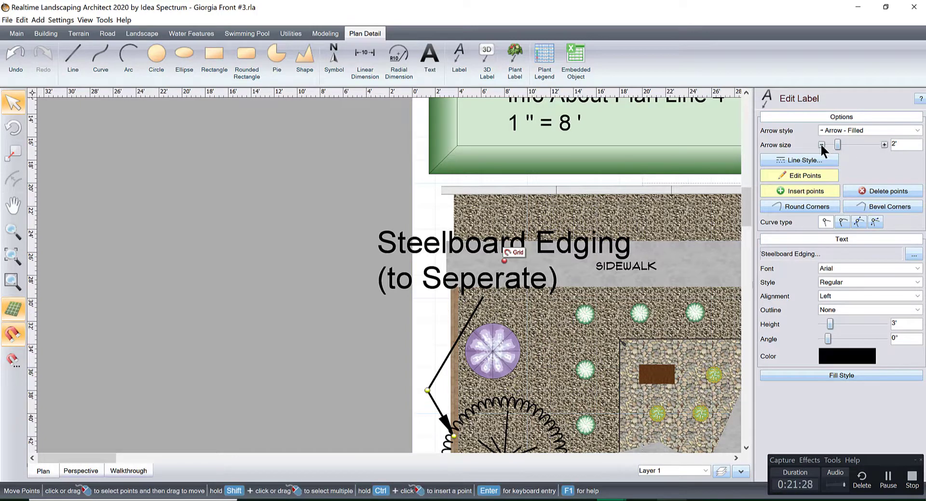
# Step: Reduce the text height of the label on the sidewalk to 1'-3" and finish editing its points
pyautogui.click(821, 323)
pyautogui.click(821, 323)
pyautogui.click(822, 323)
pyautogui.click(821, 323)
pyautogui.click(821, 323)
pyautogui.click(821, 323)
pyautogui.click(821, 323)
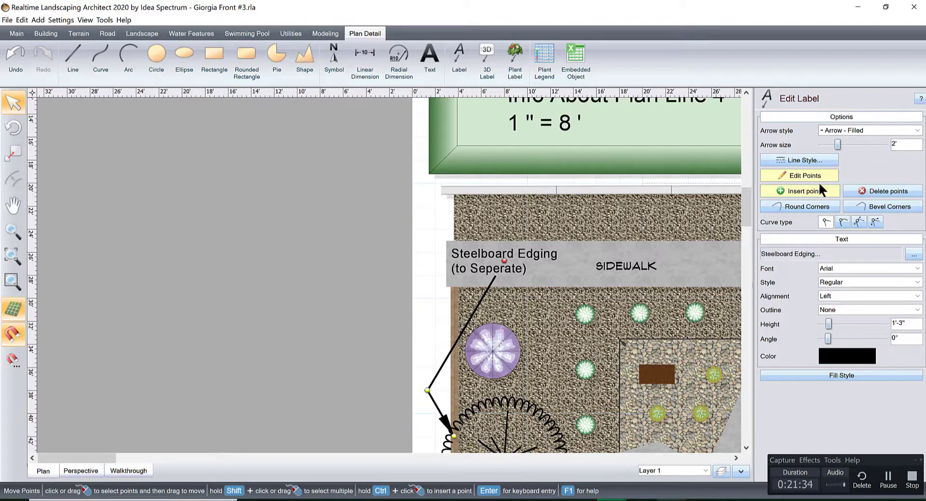
pyautogui.click(806, 176)
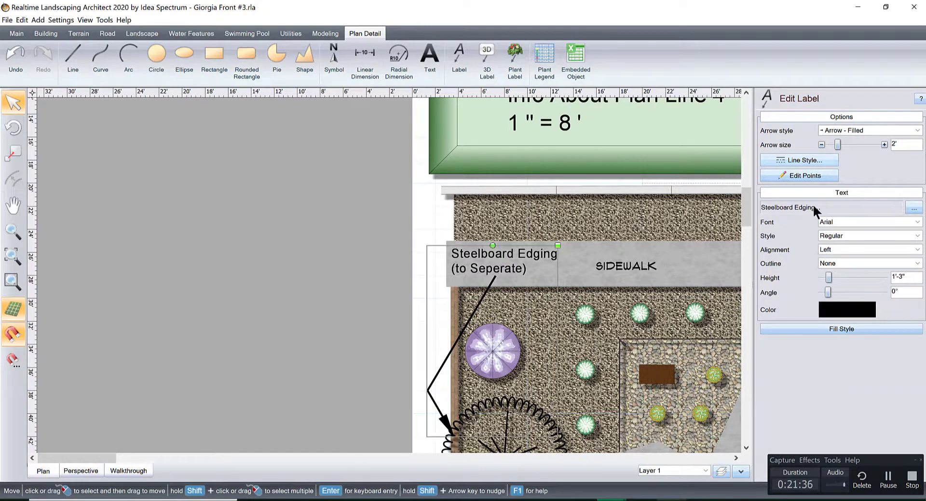
# Step: Replace the Steelboard Edging label's text with "Evergreen for added privacy" on two lines
pyautogui.click(529, 253)
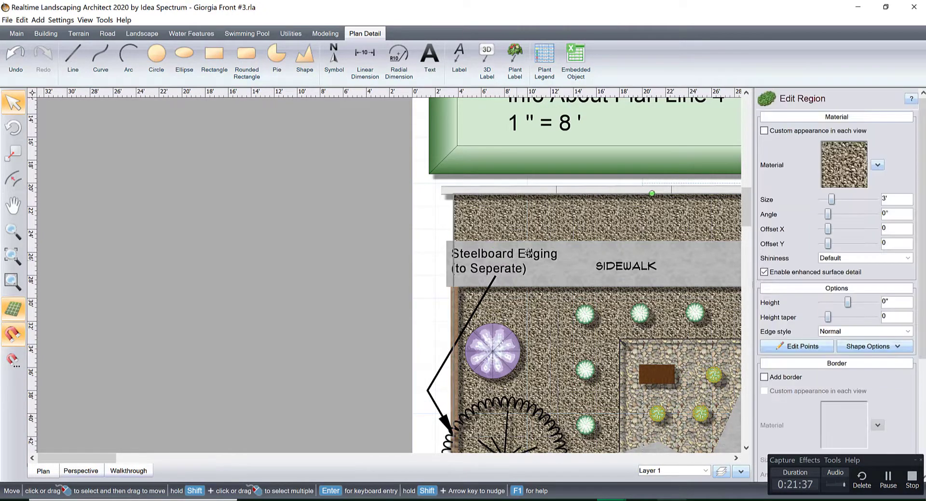
pyautogui.click(489, 259)
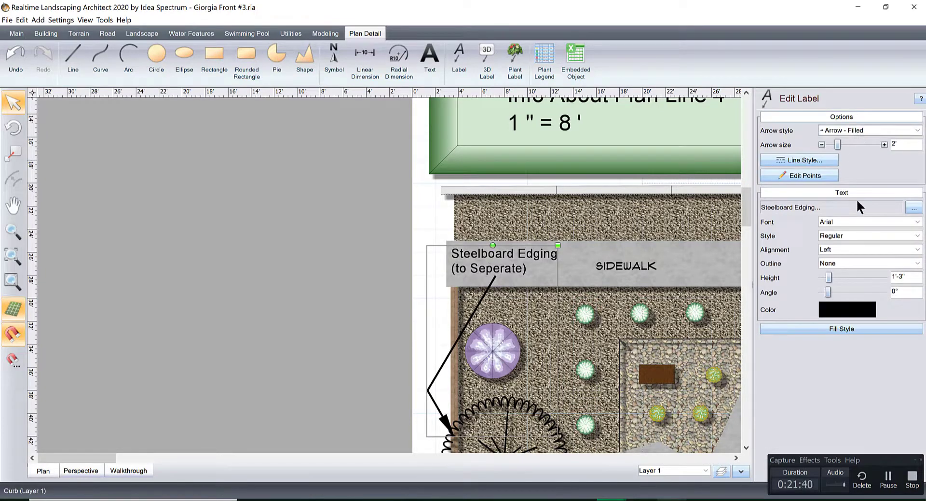
pyautogui.click(913, 208)
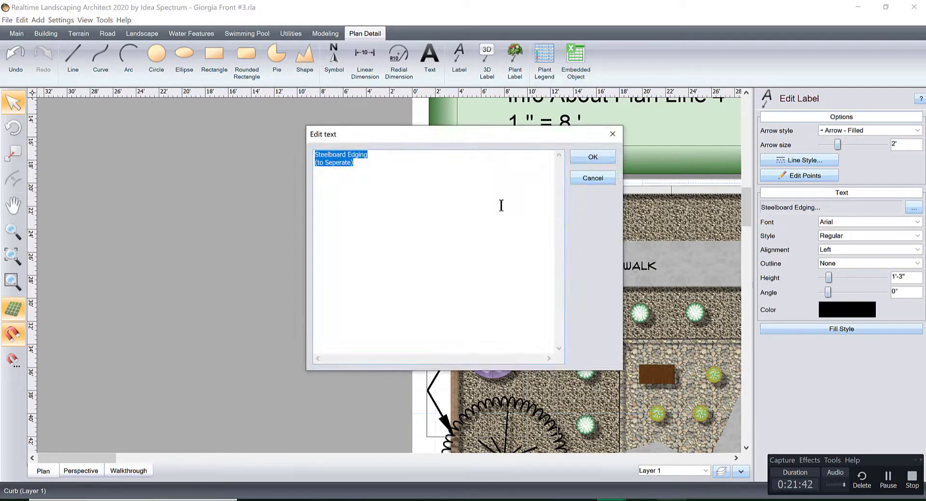
pyautogui.write('Evergreen for')
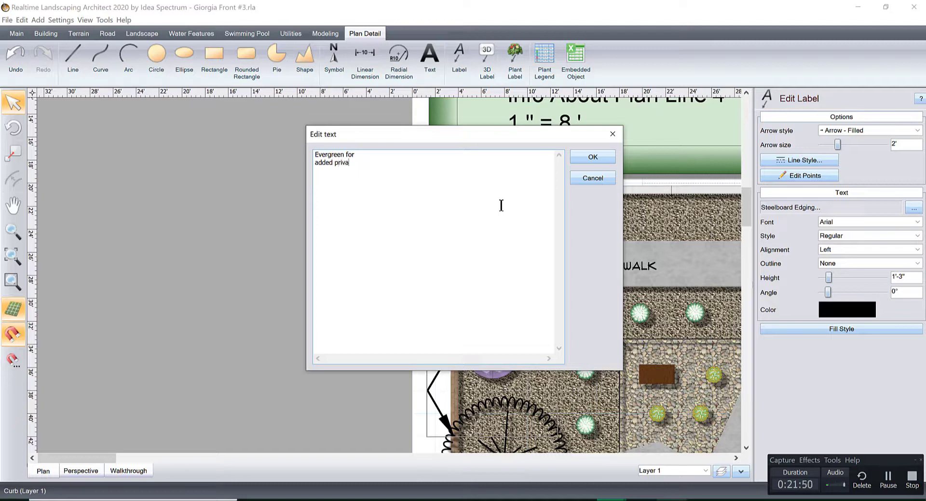
pyautogui.click(591, 156)
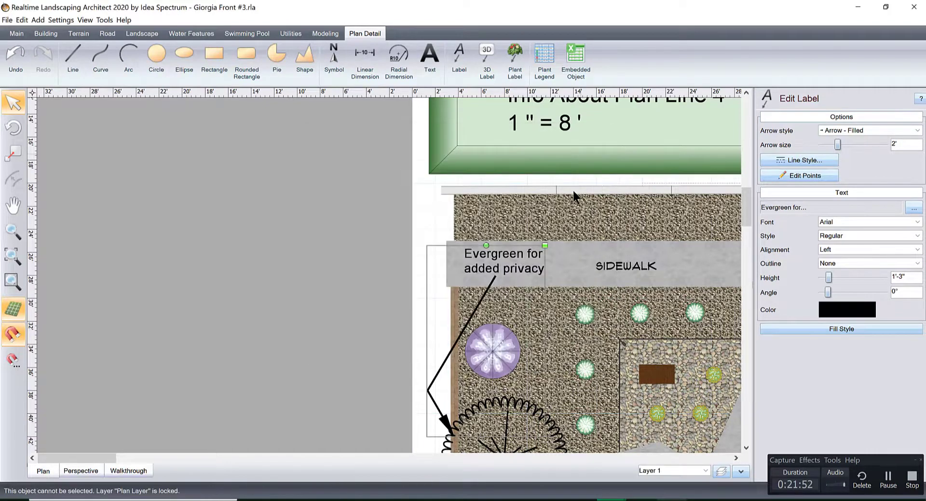
# Step: Set the leader line width of the evergreen privacy label to 1"
pyautogui.click(793, 162)
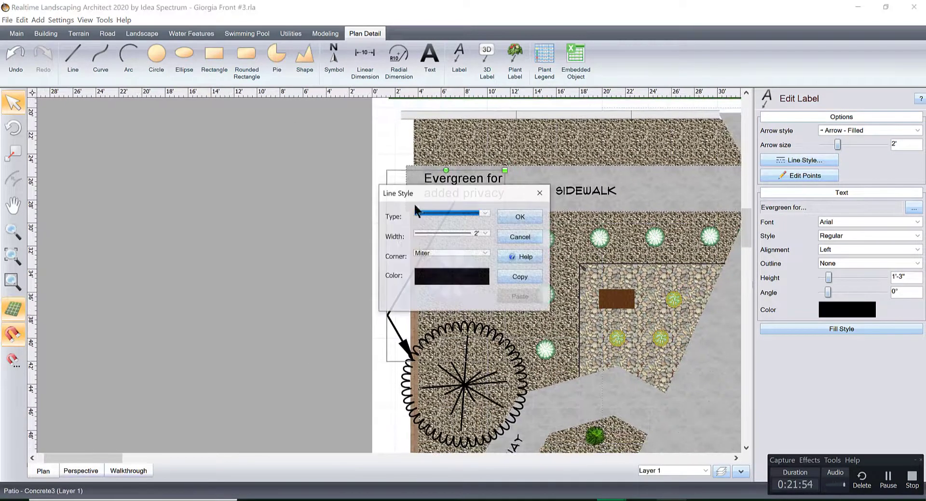
pyautogui.click(481, 232)
pyautogui.click(465, 242)
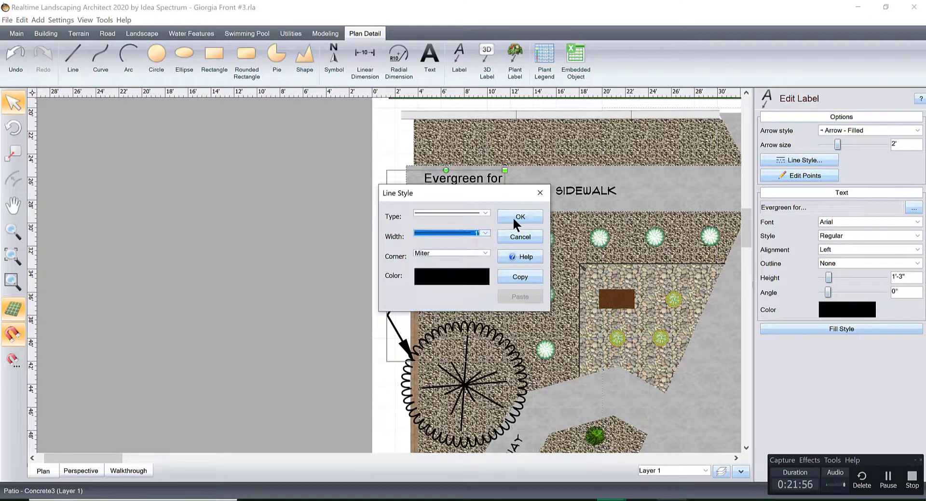
pyautogui.click(514, 216)
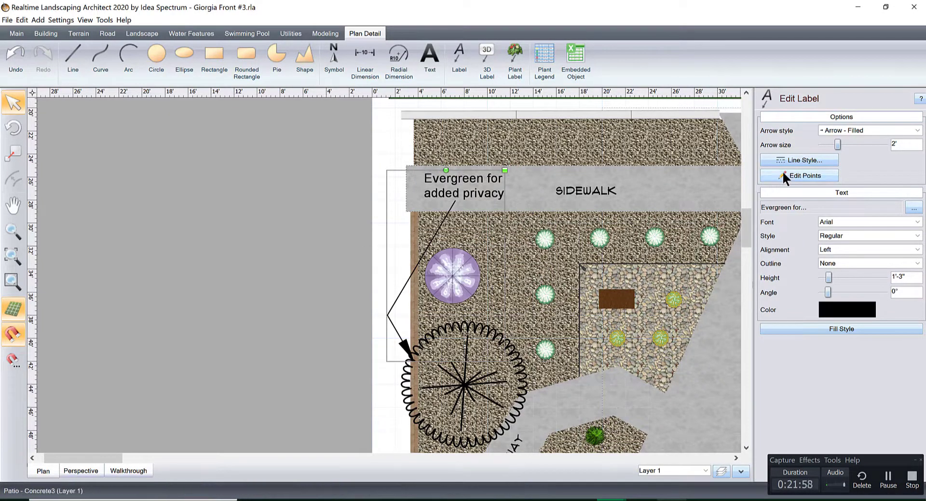
# Step: Add a second bend level with the privacy label's text so the leader runs outside the bed, and adjust its tip on the evergreen
pyautogui.click(805, 175)
pyautogui.click(781, 191)
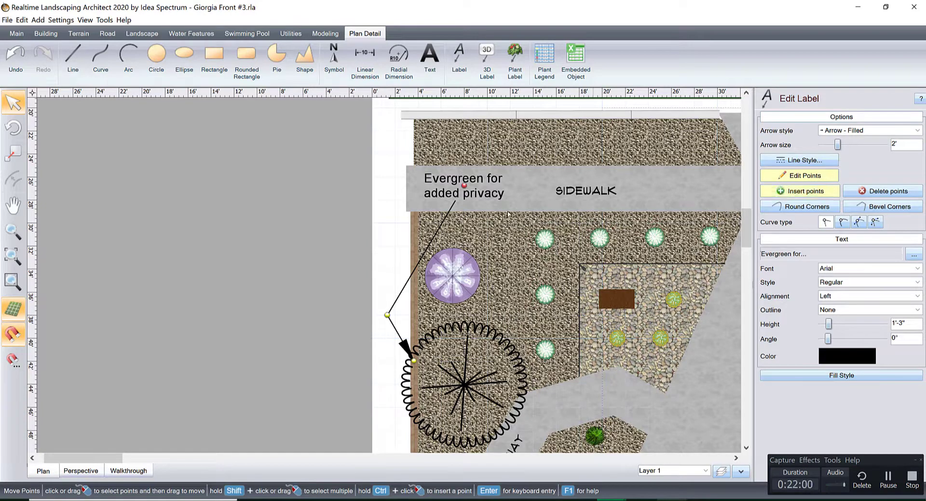
pyautogui.moveTo(438, 230); pyautogui.dragTo(387, 186)
pyautogui.moveTo(413, 359)
pyautogui.mouseDown()
pyautogui.moveTo(414, 332)
pyautogui.moveTo(418, 344)
pyautogui.mouseUp()
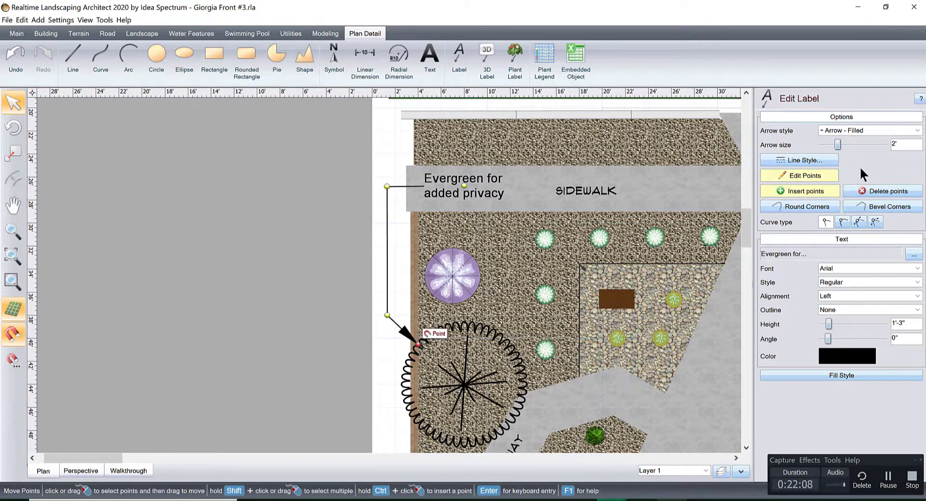
pyautogui.click(808, 173)
pyautogui.click(323, 198)
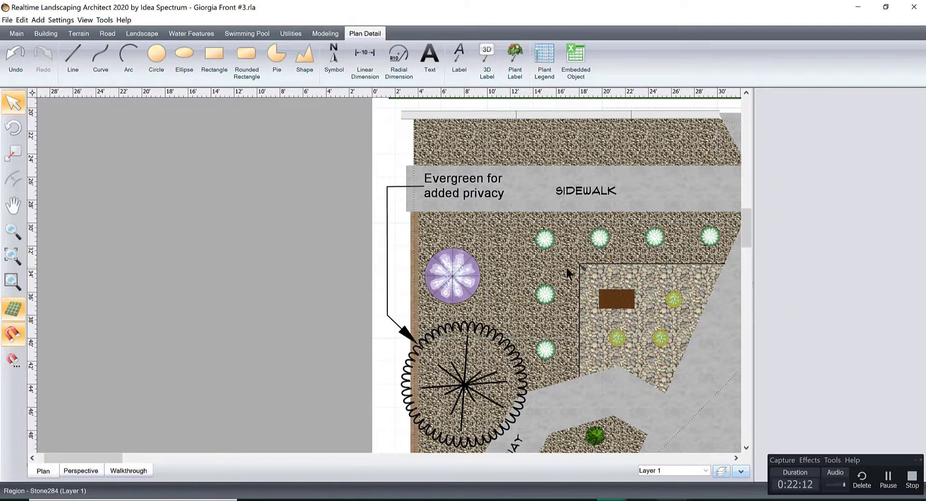
# Step: Add a plant label pointing at the Golden Sword Yucca near the sidewalk's end, with its callout in the empty area above the plant legend
pyautogui.scroll(-1, 587, 270)
pyautogui.moveTo(586, 270); pyautogui.dragTo(372, 271, button='middle')
pyautogui.scroll(-1, 373, 270)
pyautogui.moveTo(547, 271); pyautogui.dragTo(413, 234, button='middle')
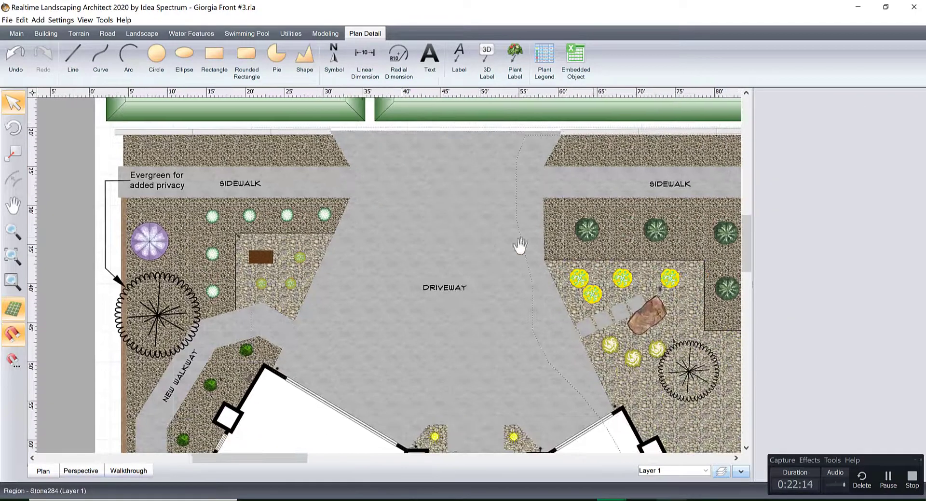
pyautogui.moveTo(521, 244); pyautogui.dragTo(496, 240, button='middle')
pyautogui.moveTo(535, 197); pyautogui.dragTo(537, 289, button='middle')
pyautogui.moveTo(473, 289); pyautogui.dragTo(335, 278, button='middle')
pyautogui.click(511, 63)
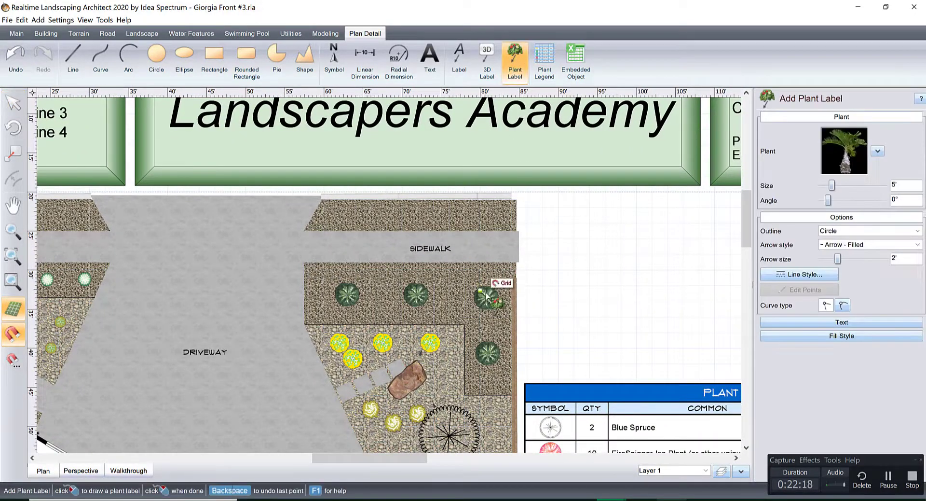
pyautogui.click(488, 299)
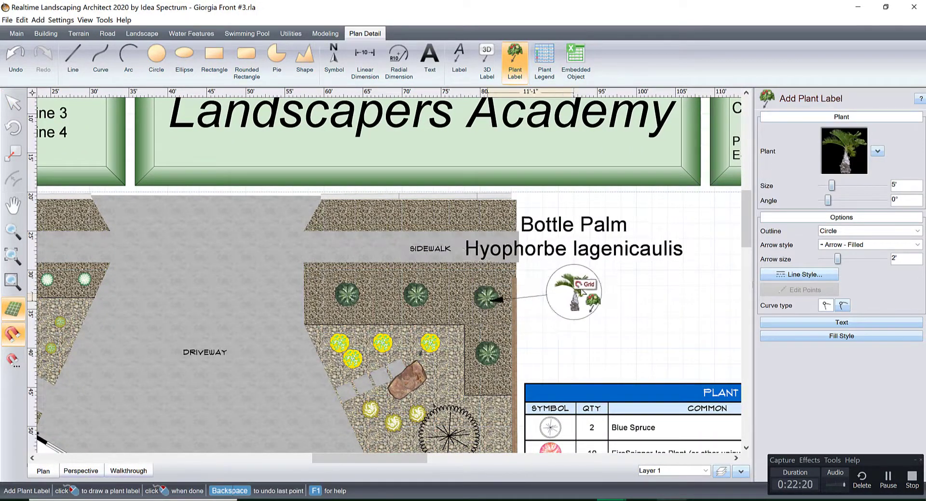
pyautogui.moveTo(646, 280); pyautogui.dragTo(426, 304, button='middle')
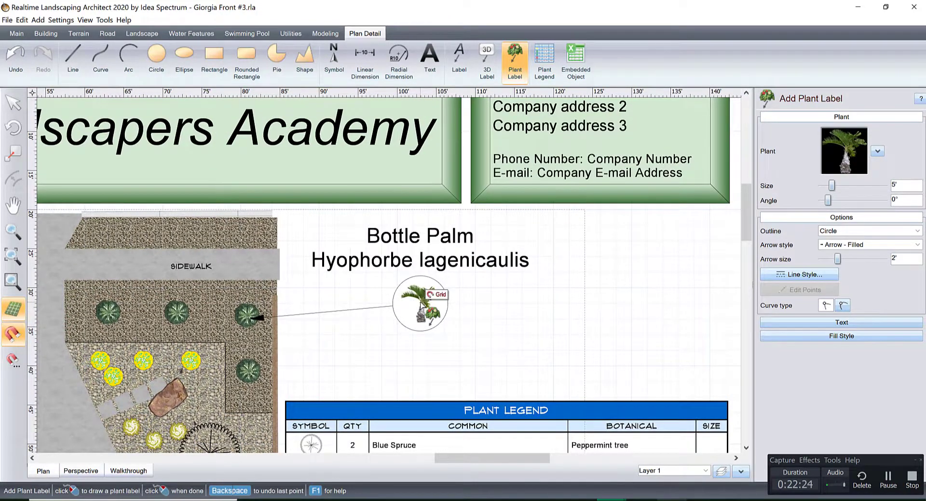
pyautogui.click(421, 304)
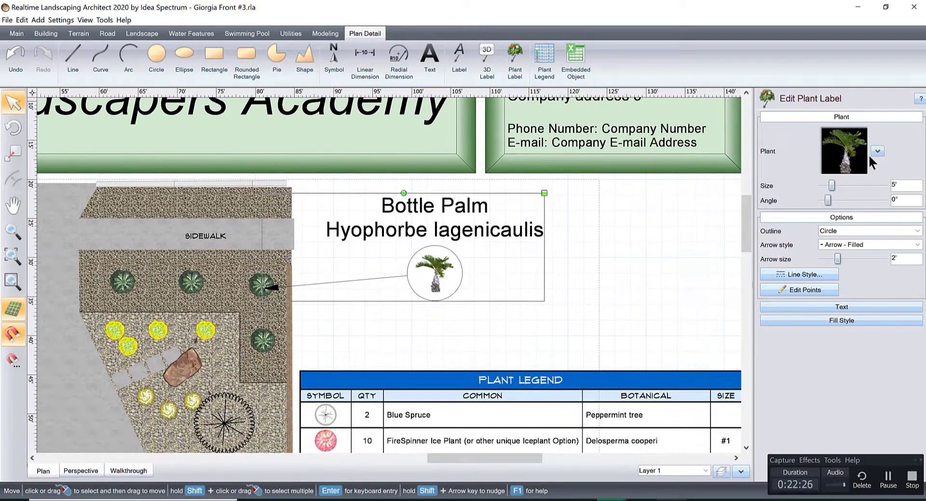
# Step: Change the new plant label's plant to Blue Dracaena Palm5
pyautogui.click(877, 152)
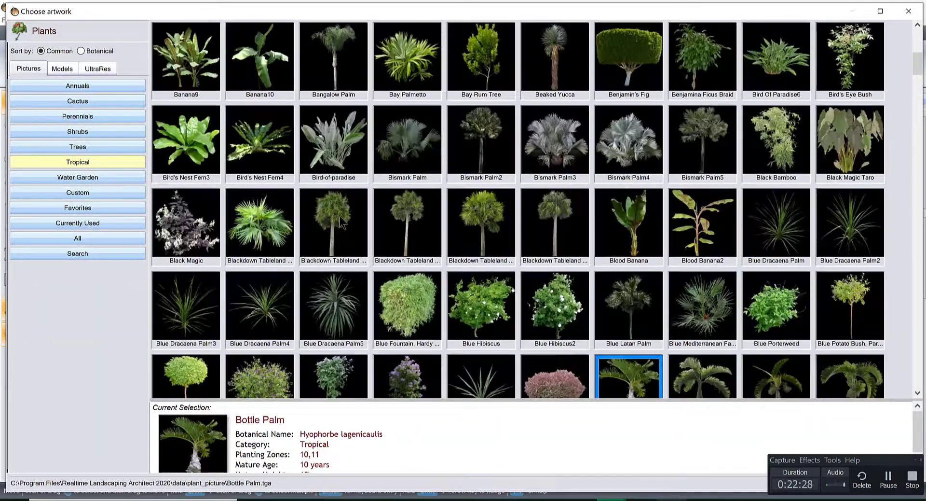
pyautogui.doubleClick(329, 300)
pyautogui.scroll(5, 427, 278)
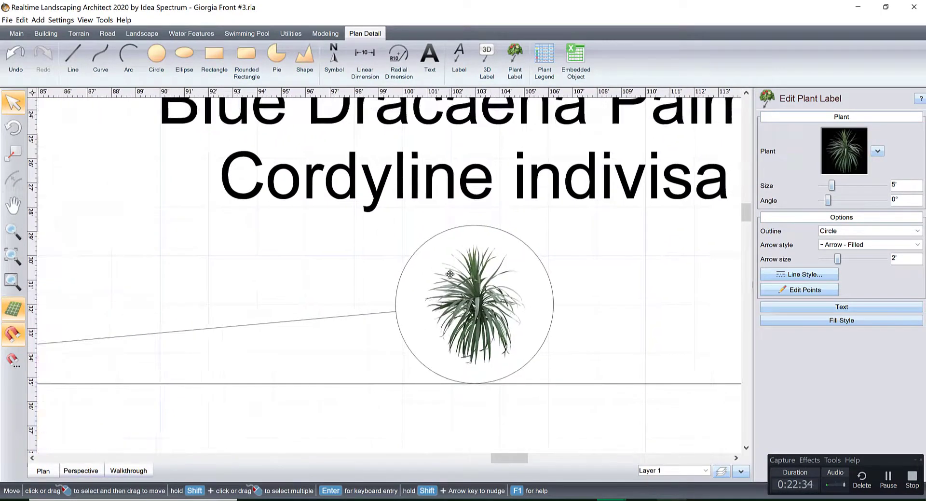
pyautogui.scroll(-2, 450, 274)
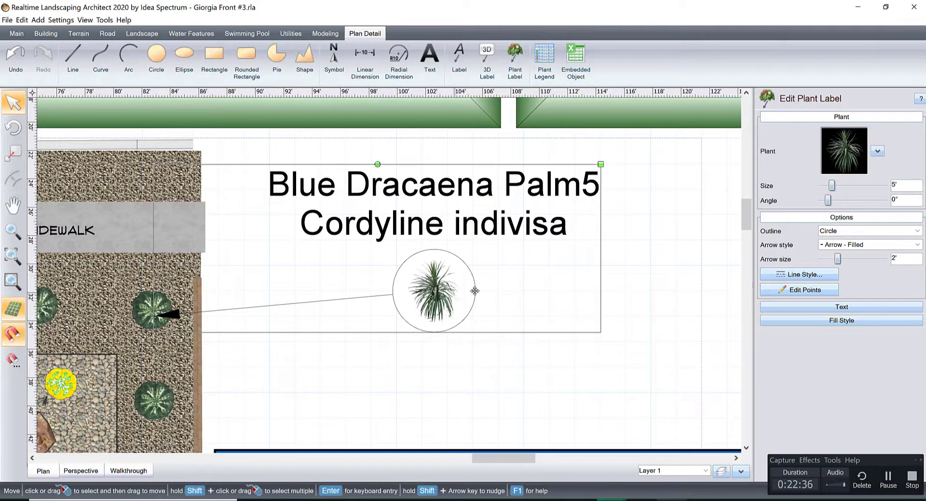
# Step: Examine the picture in the Blue Dracaena Palm5 plant label up close and delete the label
pyautogui.scroll(3, 405, 276)
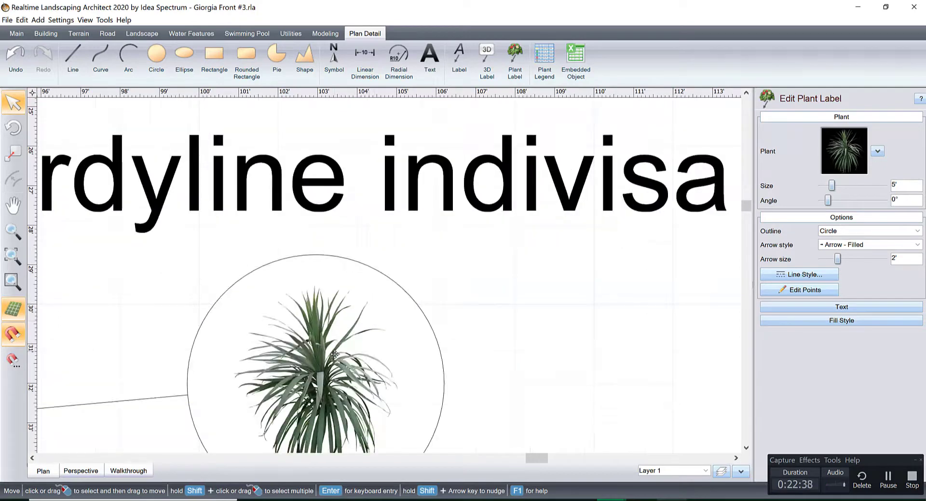
pyautogui.scroll(-4, 334, 353)
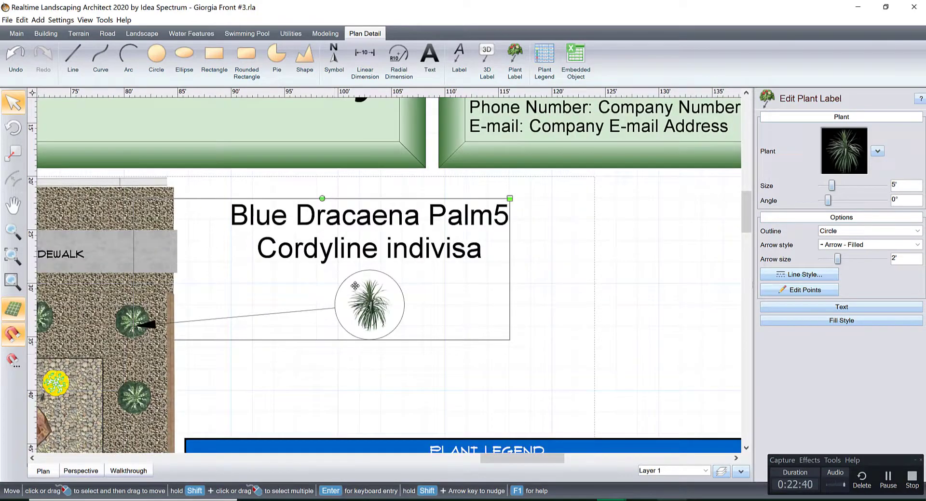
pyautogui.moveTo(355, 286); pyautogui.dragTo(436, 279, button='middle')
pyautogui.press('Delete')
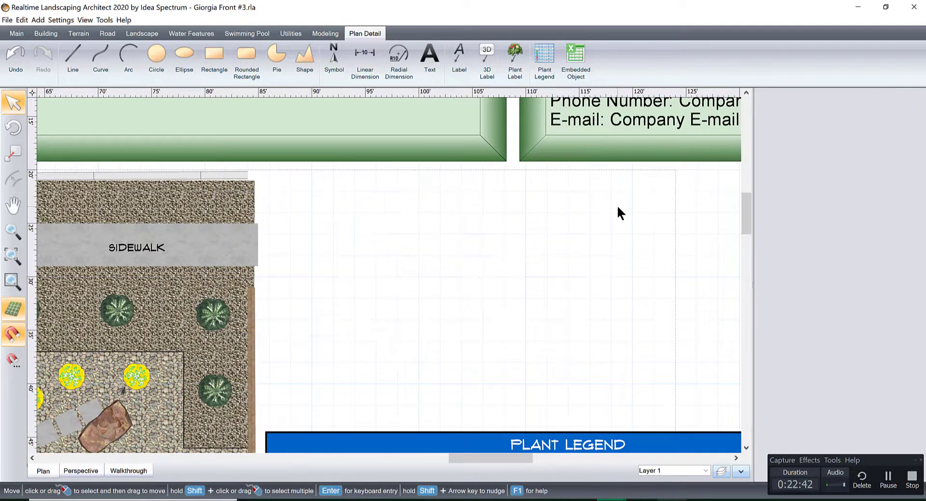
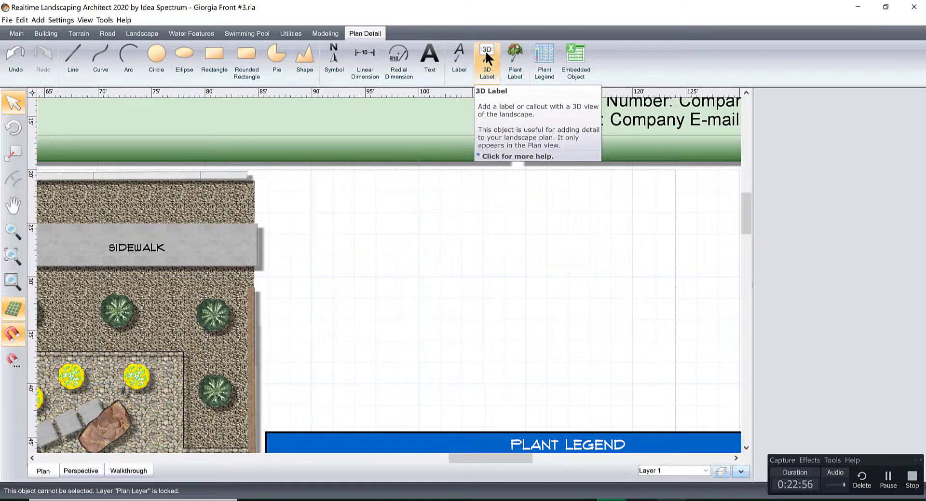
# Step: Add a 3D label pointing at the front yard's upper-left corner, with its picture above the plant legend and the text "Front 3D View"
pyautogui.scroll(-3, 475, 202)
pyautogui.scroll(-2, 372, 241)
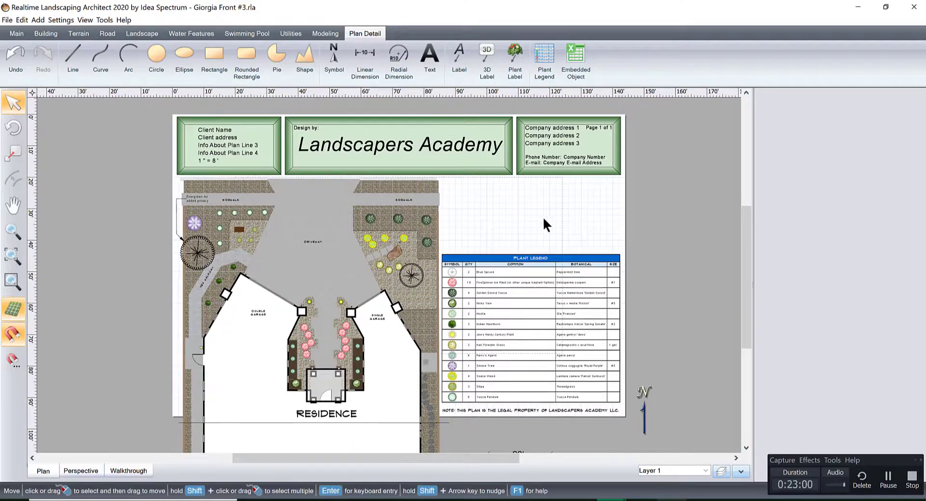
pyautogui.moveTo(458, 149); pyautogui.dragTo(402, 187, button='middle')
pyautogui.scroll(2, 405, 191)
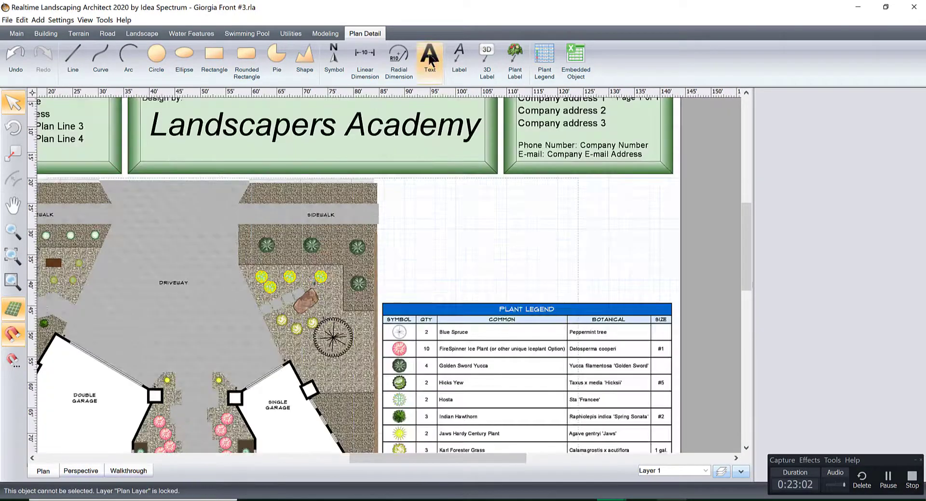
pyautogui.click(487, 57)
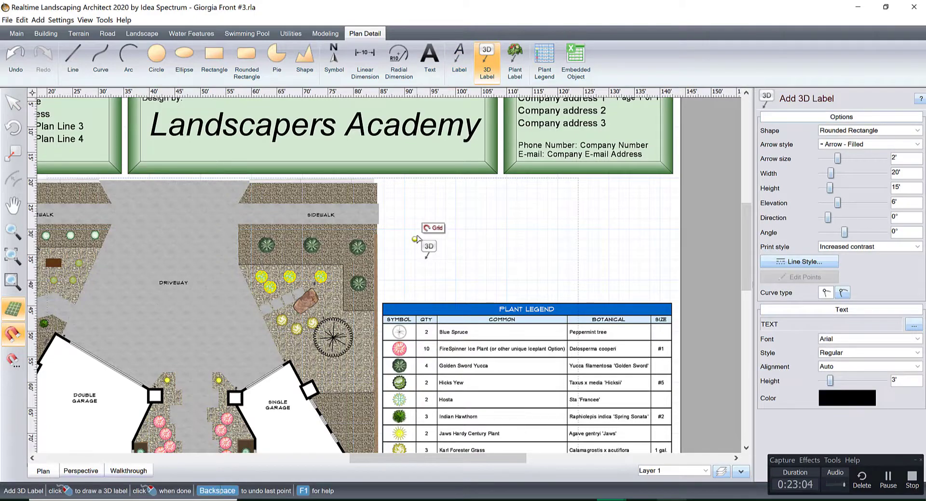
pyautogui.moveTo(438, 229); pyautogui.dragTo(512, 198, button='middle')
pyautogui.scroll(-2, 566, 160)
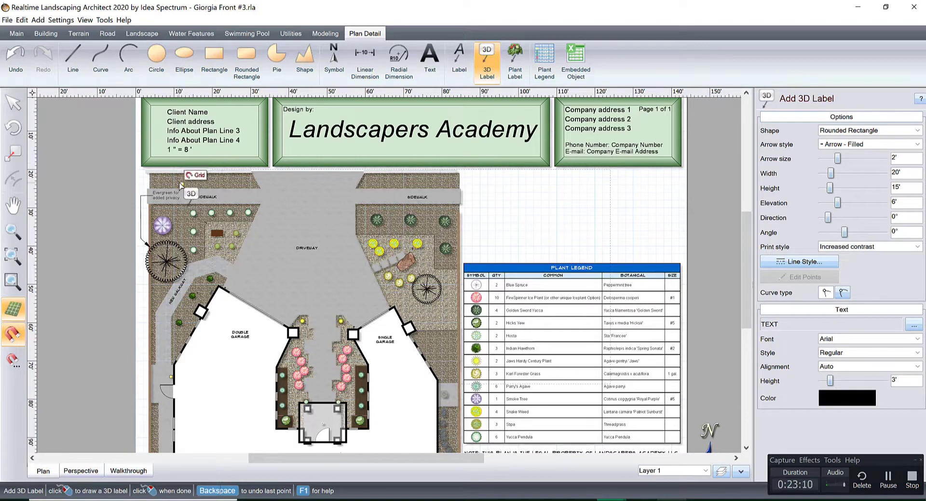
pyautogui.click(171, 182)
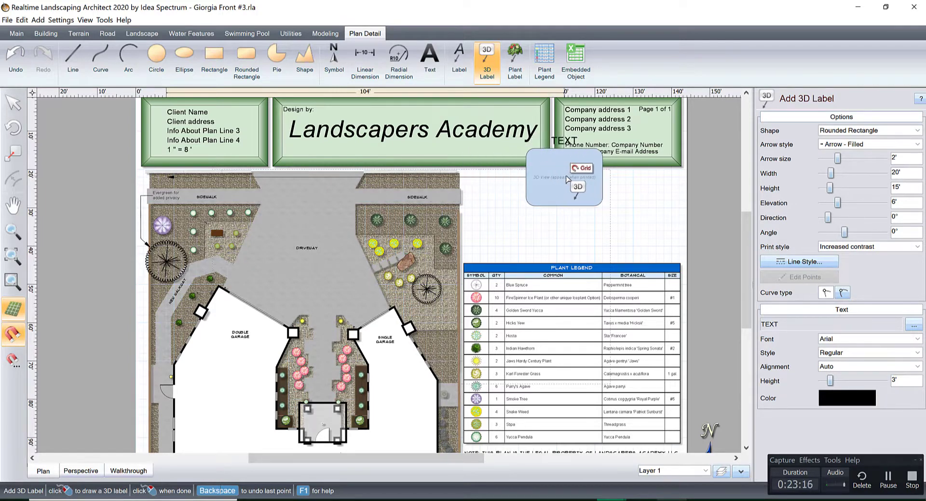
pyautogui.click(572, 178)
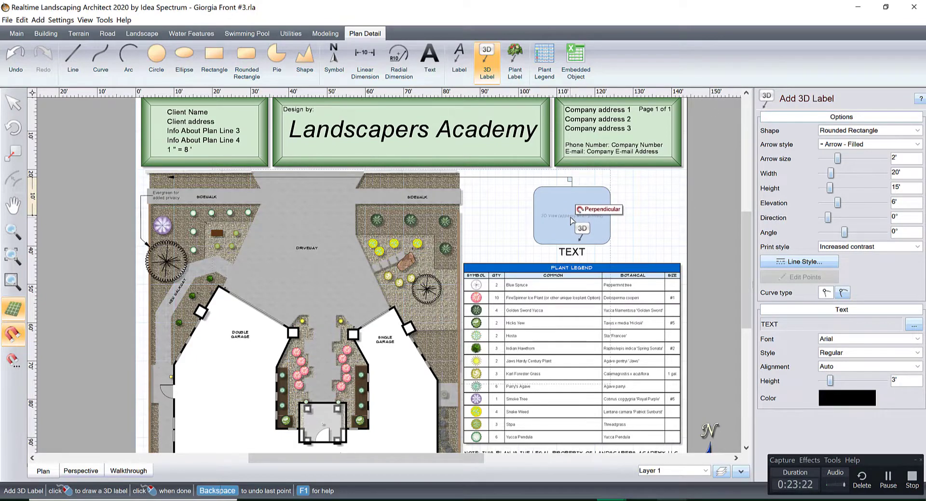
pyautogui.click(570, 221)
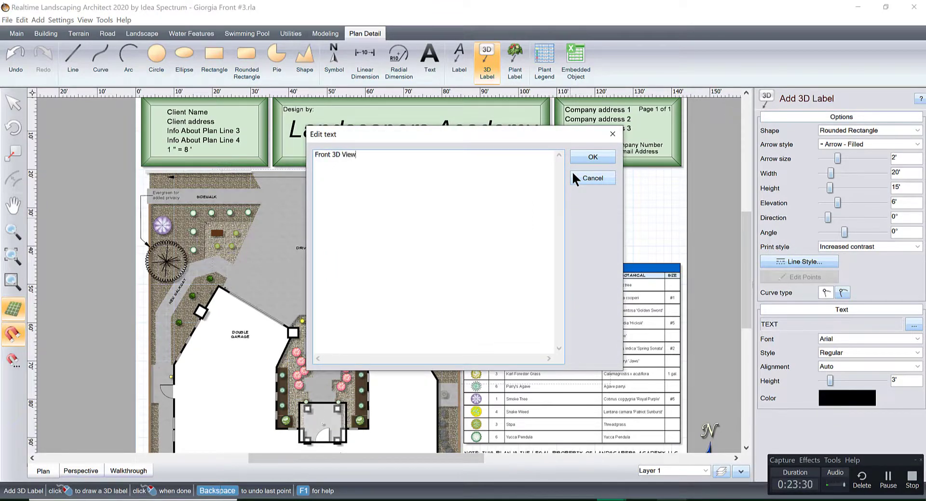
pyautogui.click(585, 161)
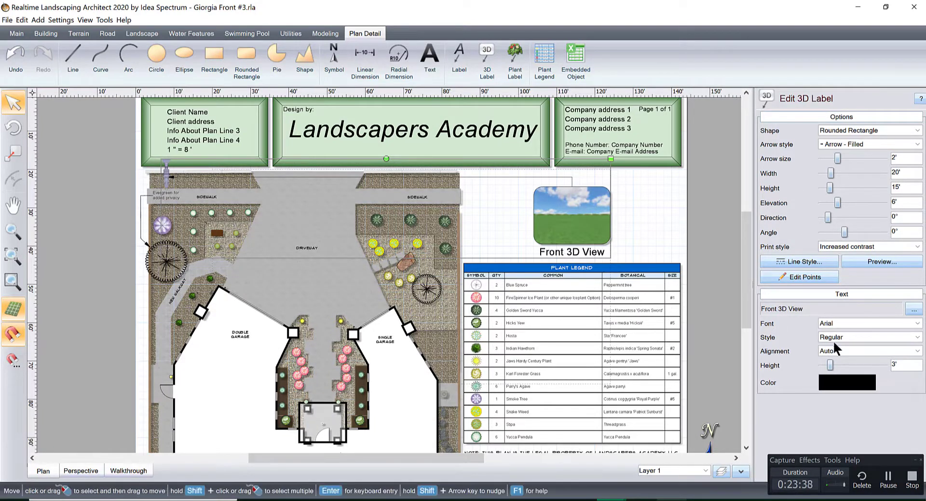
# Step: Turn the 3D label's view towards the house with a direction of 223° and tilt its angle to 8°
pyautogui.moveTo(828, 218); pyautogui.dragTo(858, 216)
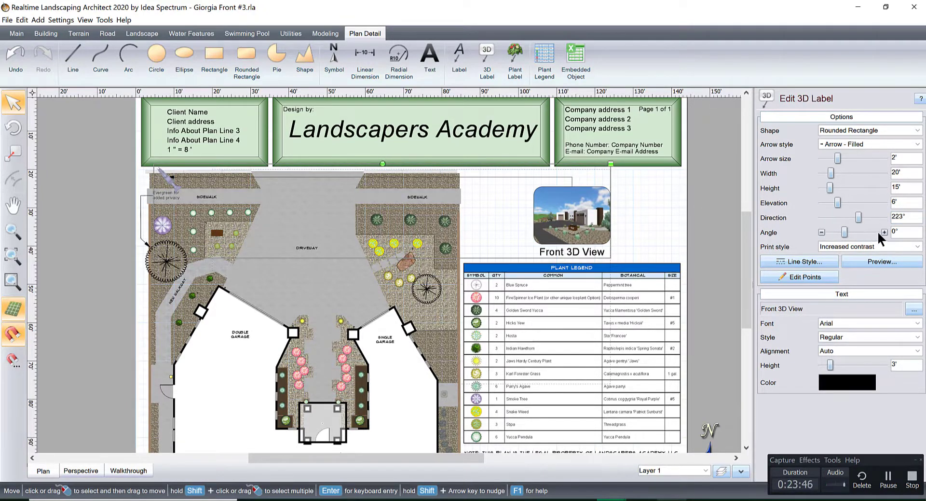
pyautogui.click(884, 232)
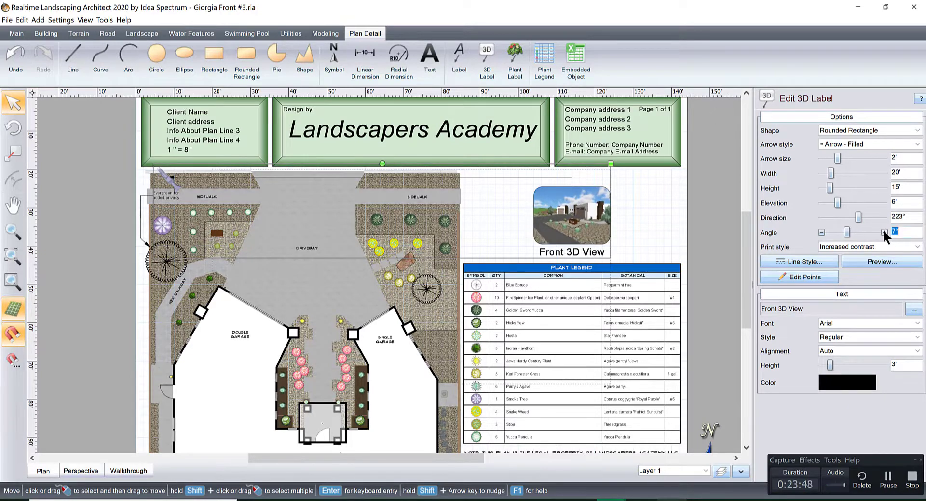
pyautogui.click(618, 205)
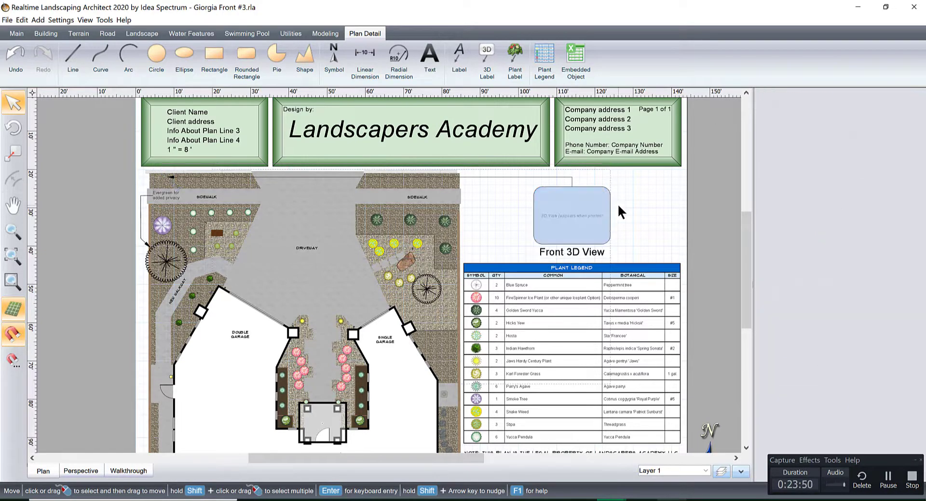
# Step: Widen the 3D label's picture to 56'-7" to match the width of the plant legend
pyautogui.click(578, 207)
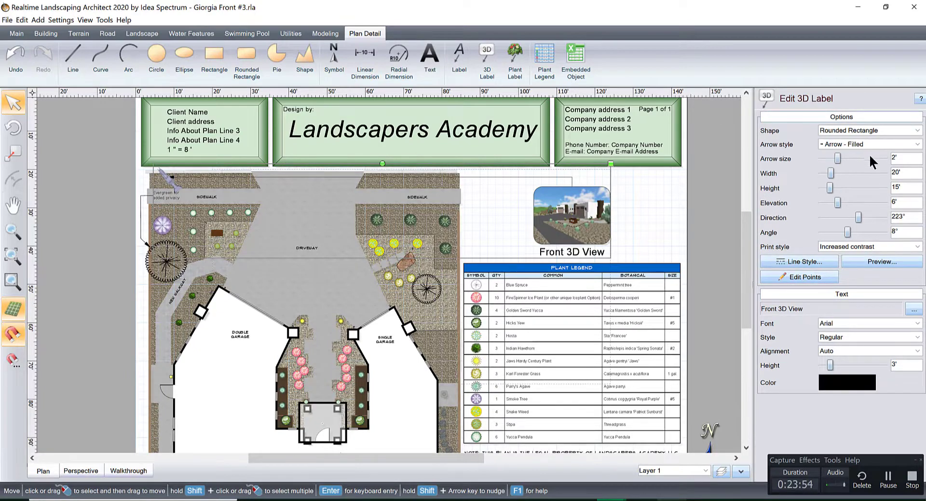
pyautogui.click(883, 171)
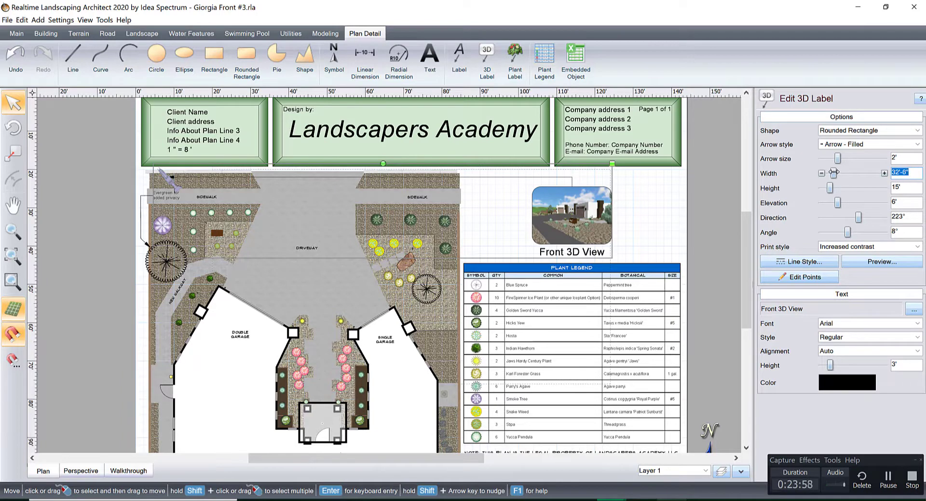
pyautogui.moveTo(833, 172); pyautogui.dragTo(839, 172)
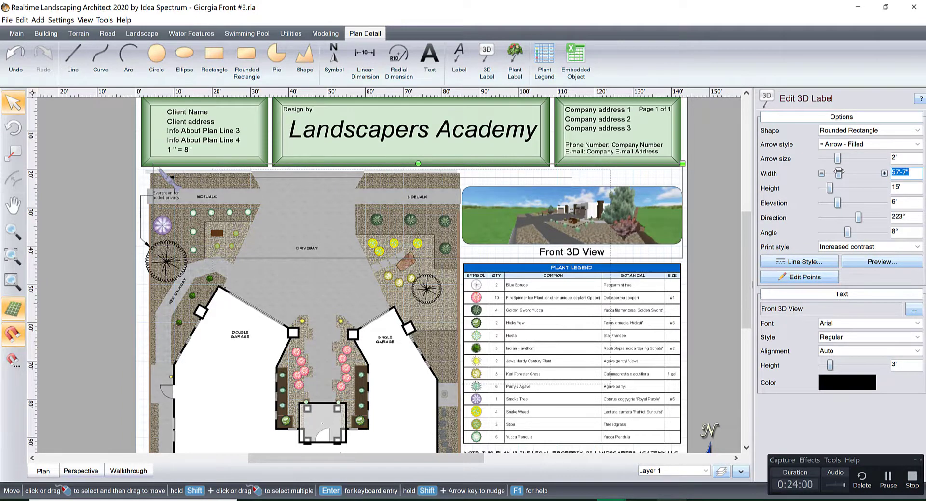
pyautogui.click(821, 172)
pyautogui.click(821, 173)
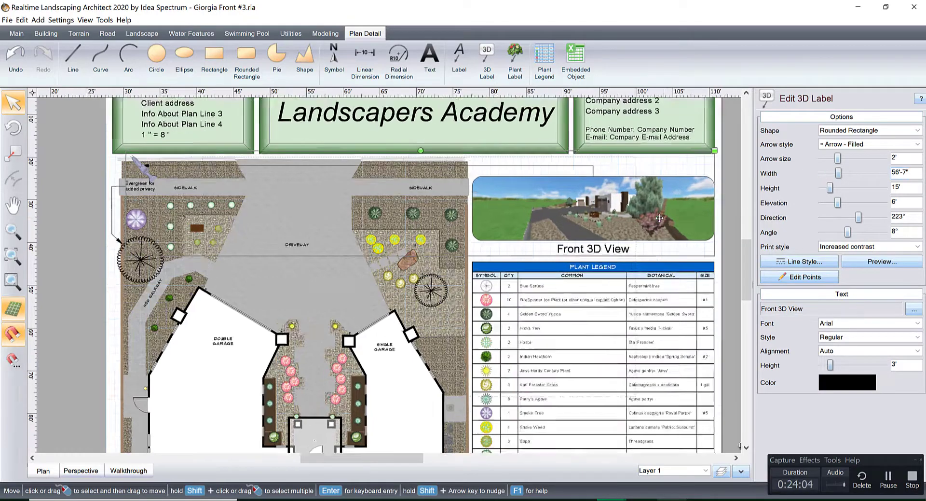
# Step: Increase the height of the 3D label's picture to 21'-9"
pyautogui.scroll(5, 407, 286)
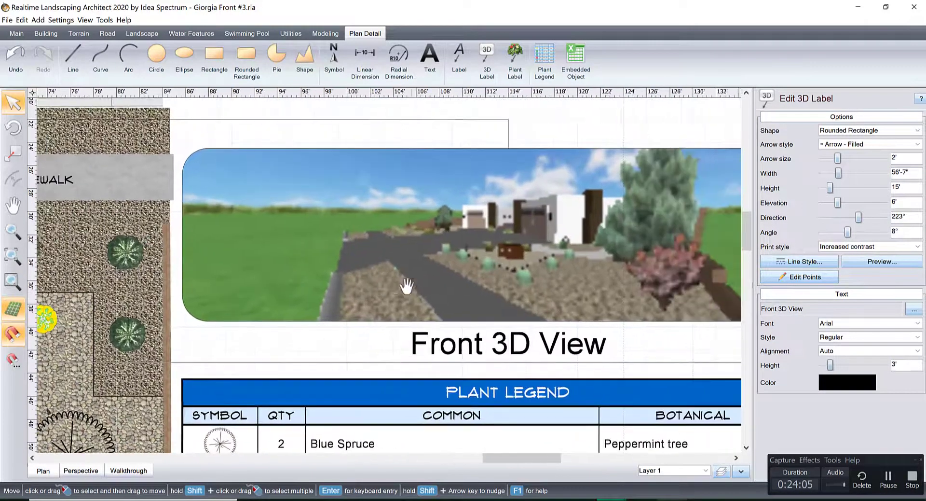
pyautogui.moveTo(407, 286); pyautogui.dragTo(289, 287, button='middle')
pyautogui.scroll(-2, 290, 286)
pyautogui.moveTo(327, 273); pyautogui.dragTo(340, 271, button='middle')
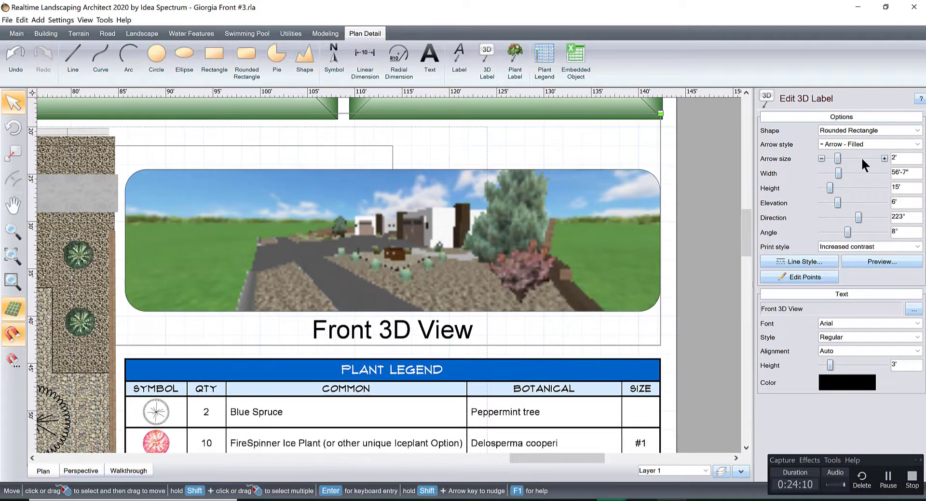
pyautogui.click(884, 187)
pyautogui.click(884, 187)
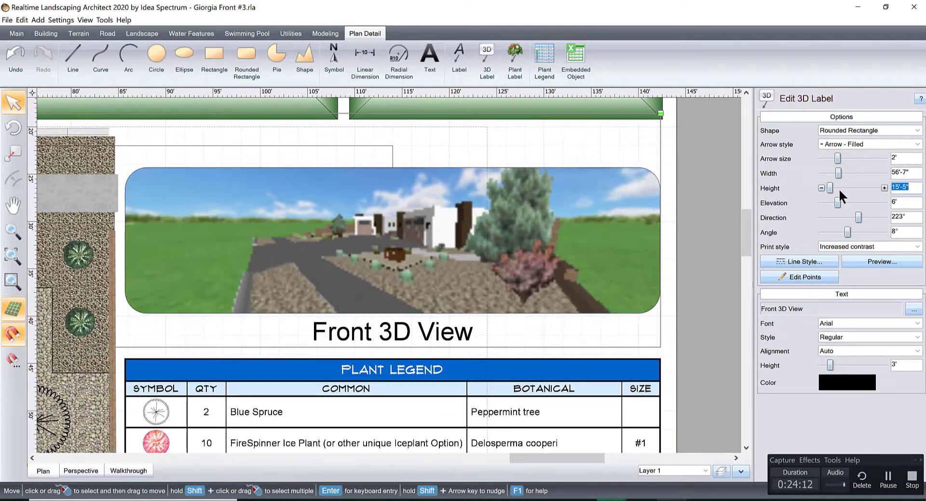
pyautogui.moveTo(830, 187); pyautogui.dragTo(831, 187)
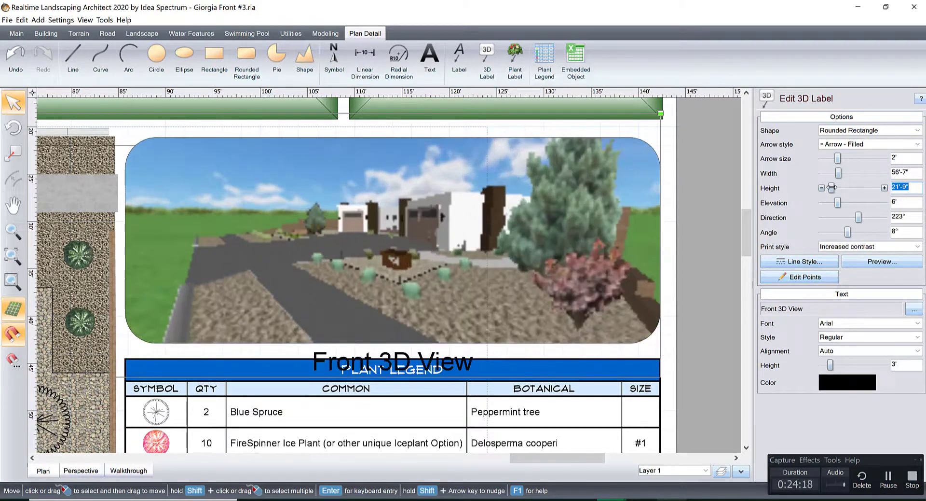
# Step: Edit the 3D label's points and move its picture up about 1'-2", close to the company title block
pyautogui.scroll(-1, 510, 208)
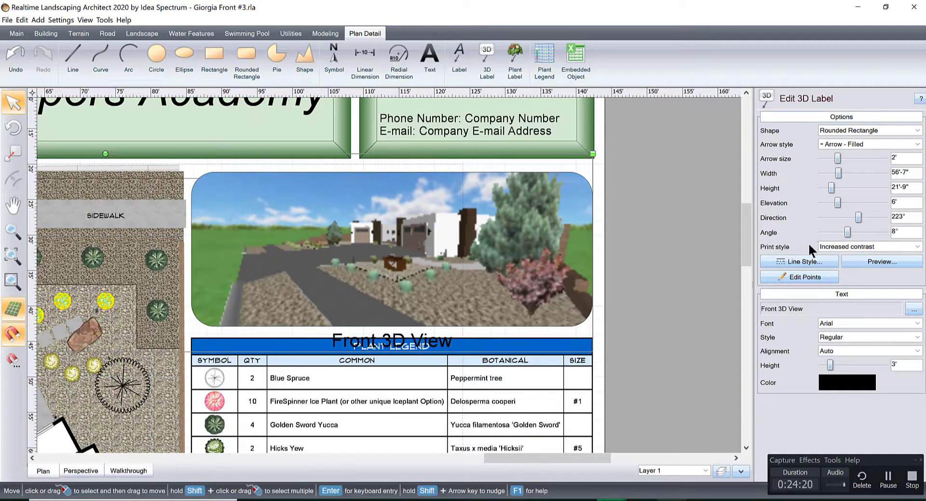
pyautogui.click(796, 277)
pyautogui.moveTo(394, 249); pyautogui.dragTo(393, 241)
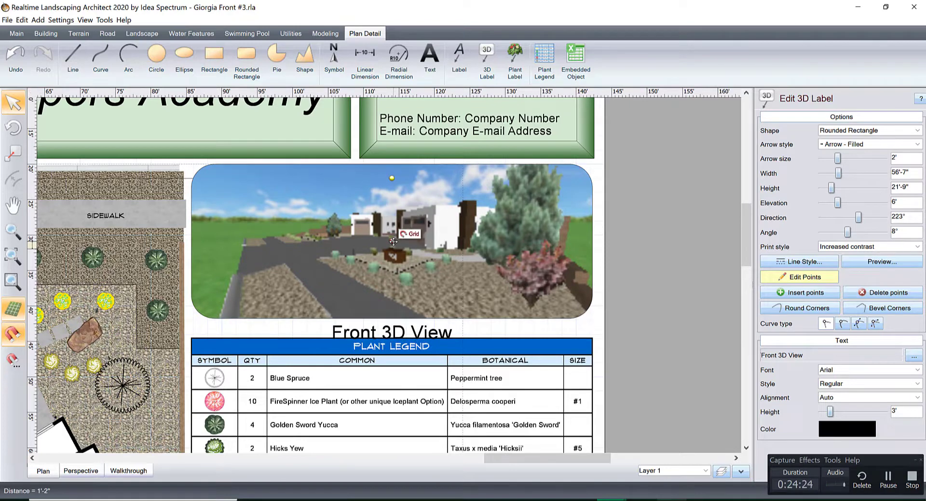
pyautogui.moveTo(393, 241); pyautogui.dragTo(393, 242)
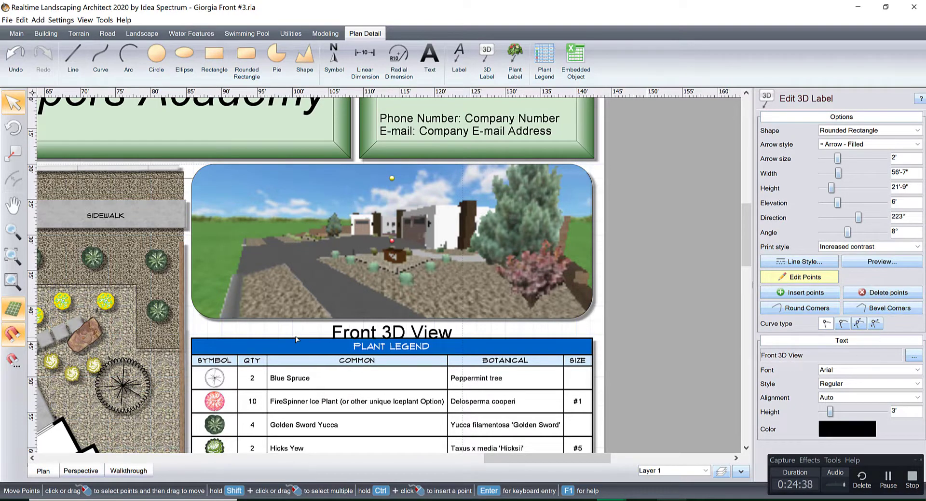
# Step: Remove the "Front 3D View" text from the 3D label
pyautogui.click(913, 356)
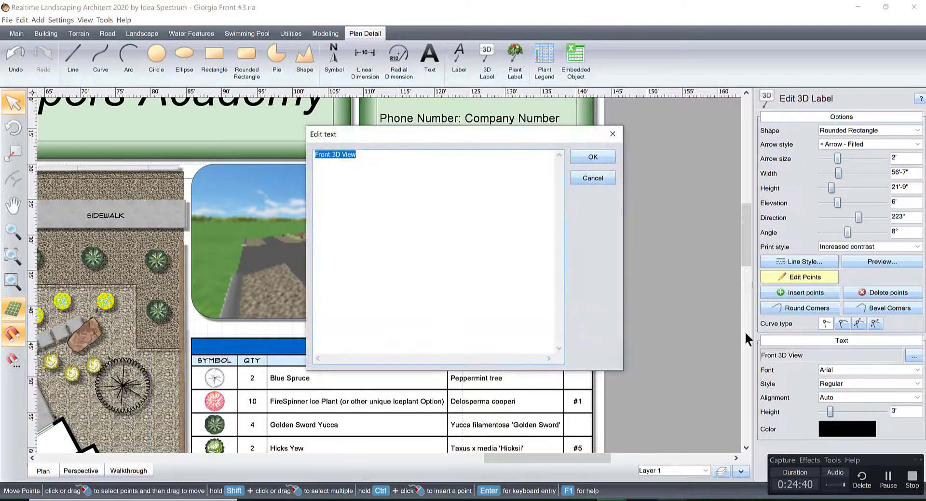
pyautogui.press('Delete')
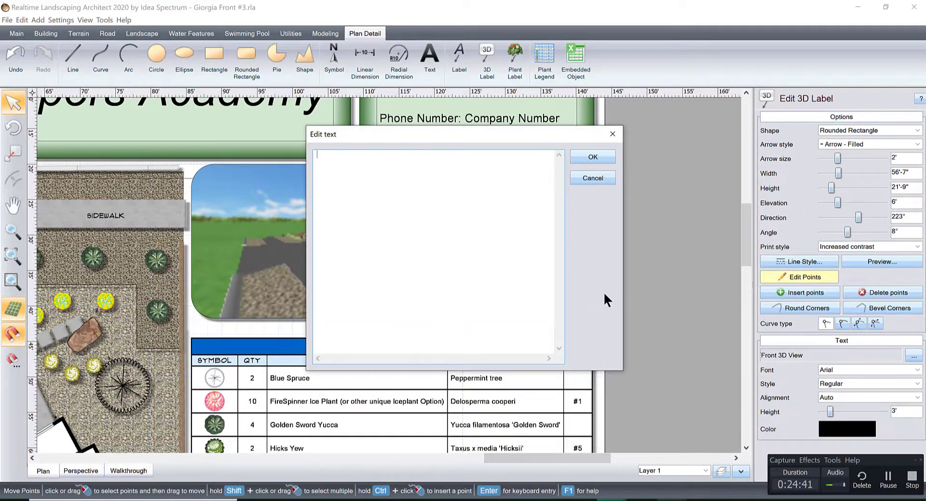
pyautogui.click(593, 157)
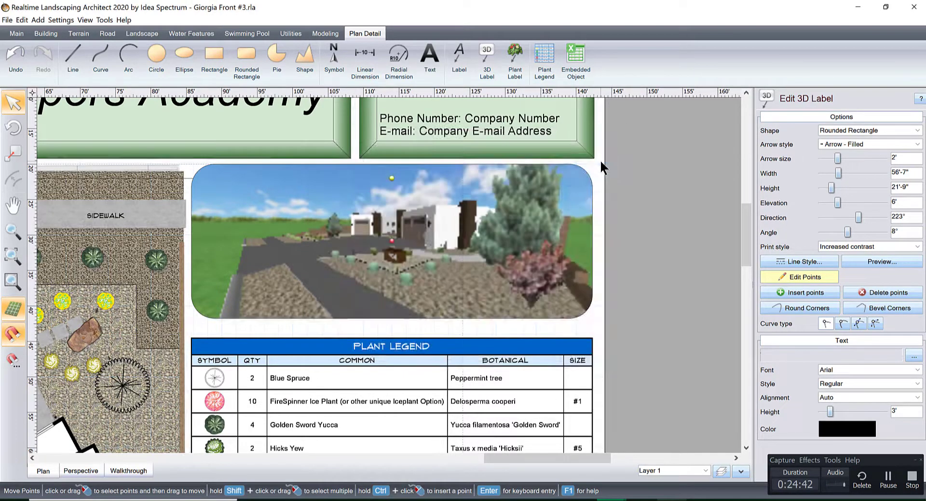
# Step: Increase the 3D picture's height to 24'-5" and move it down about 1'-2" to fit between the title block and plant legend
pyautogui.click(883, 187)
pyautogui.click(884, 187)
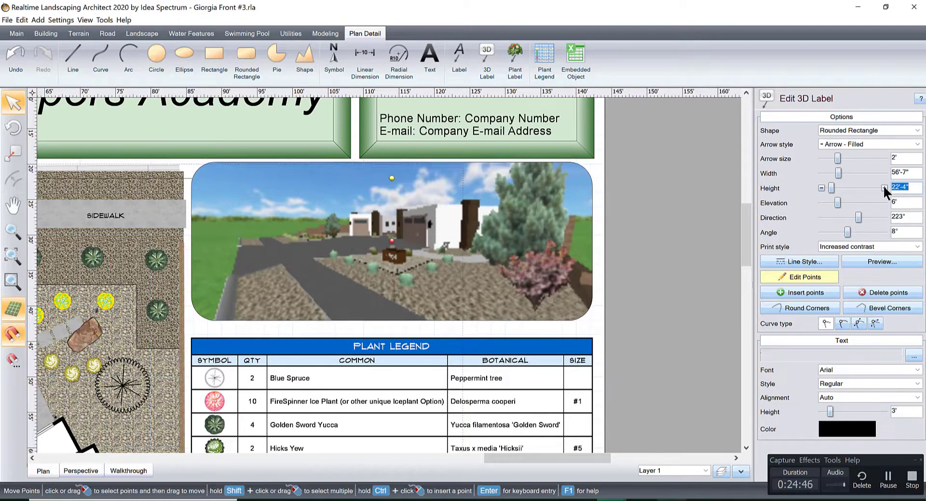
pyautogui.click(884, 188)
pyautogui.click(884, 188)
pyautogui.click(884, 188)
pyautogui.click(884, 188)
pyautogui.click(883, 187)
pyautogui.click(884, 188)
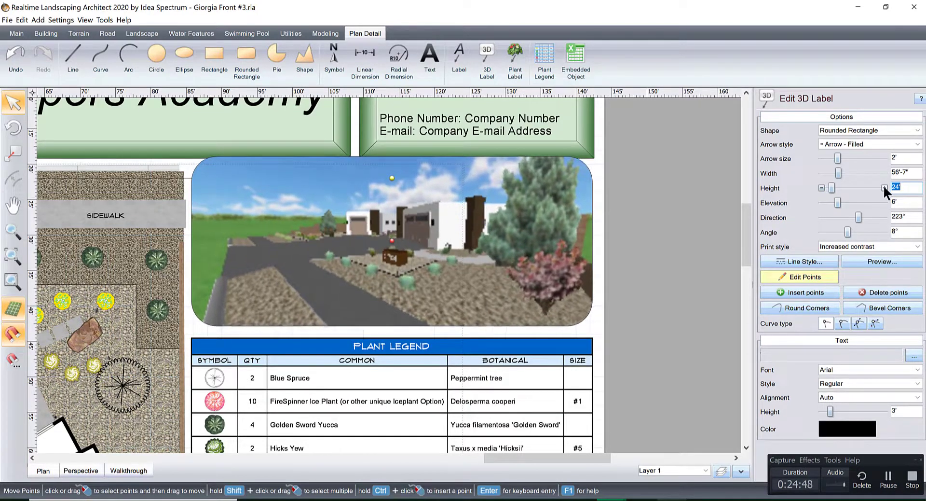
pyautogui.click(884, 188)
pyautogui.click(884, 187)
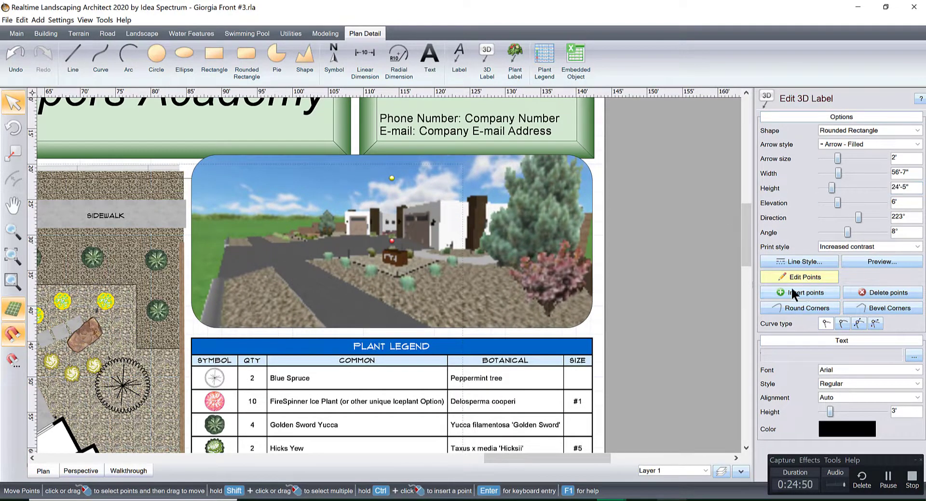
pyautogui.moveTo(392, 242); pyautogui.dragTo(392, 249)
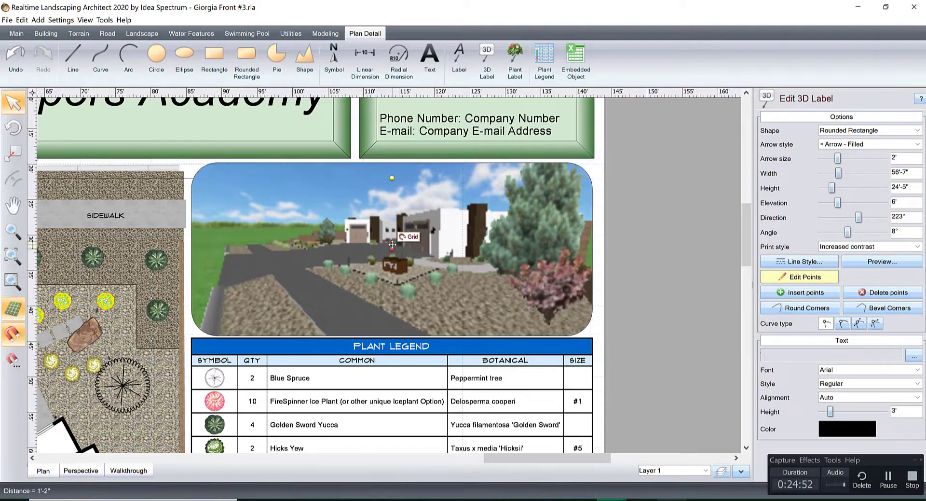
pyautogui.click(671, 209)
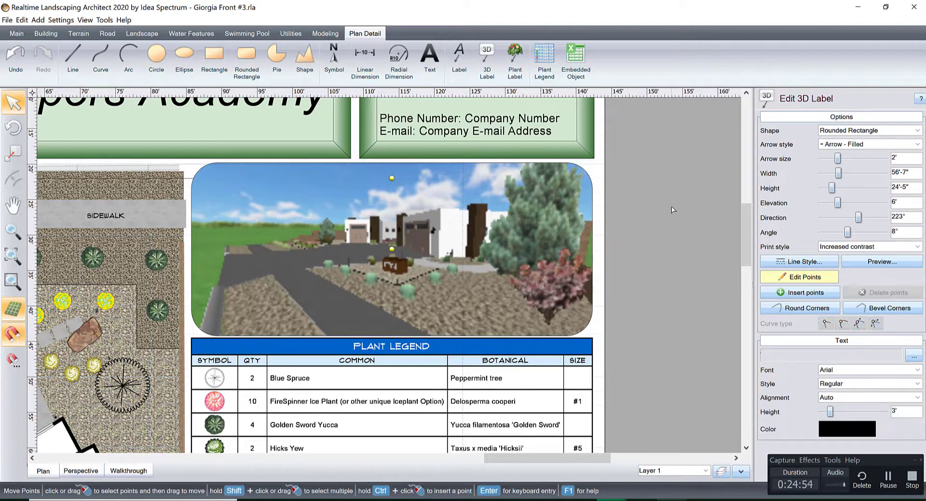
# Step: Turn the 3D label's view direction to 215° and raise its elevation to 6'-9"
pyautogui.scroll(-9, 473, 269)
pyautogui.moveTo(413, 272); pyautogui.dragTo(503, 238, button='middle')
pyautogui.scroll(2, 403, 257)
pyautogui.moveTo(434, 257); pyautogui.dragTo(394, 266, button='middle')
pyautogui.scroll(5, 504, 253)
pyautogui.moveTo(504, 253); pyautogui.dragTo(432, 275, button='middle')
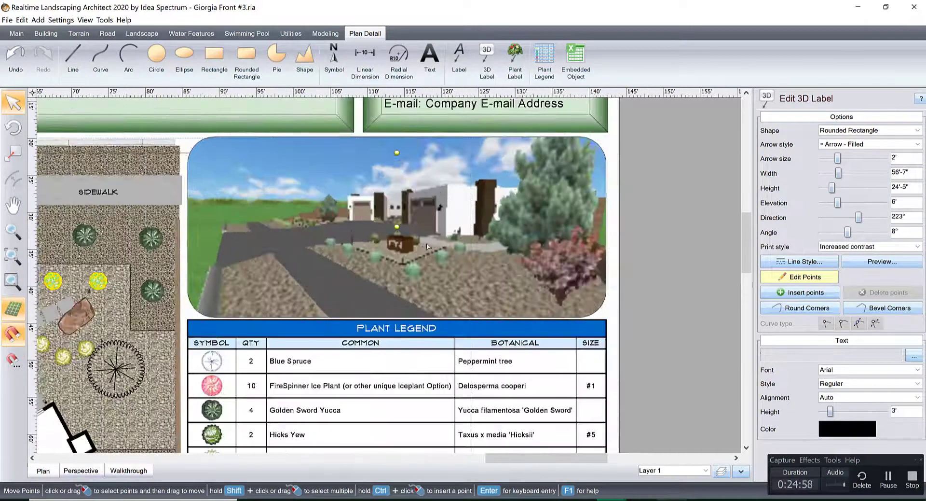
pyautogui.scroll(1, 423, 245)
pyautogui.moveTo(423, 245); pyautogui.dragTo(396, 312, button='middle')
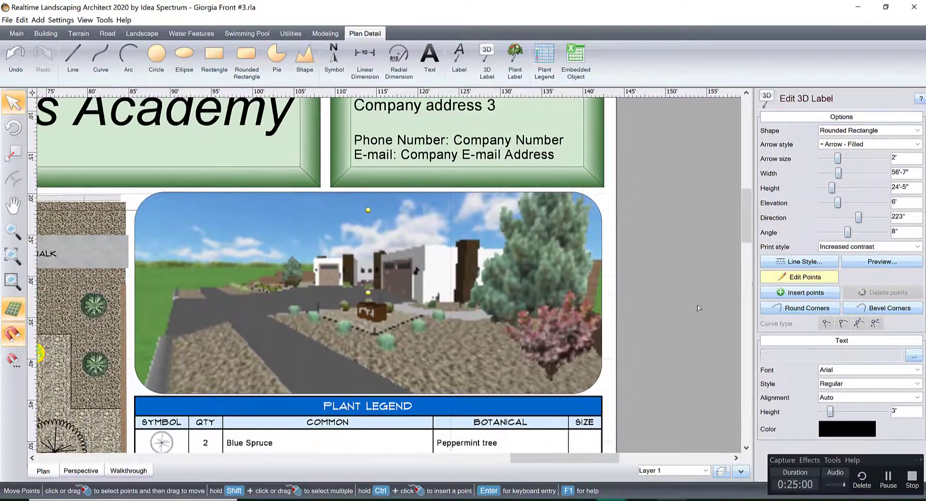
pyautogui.click(821, 218)
pyautogui.click(822, 217)
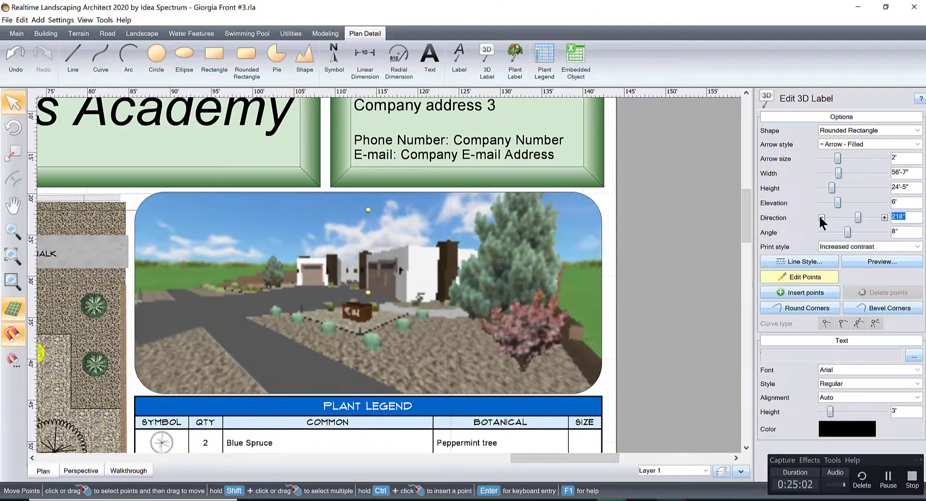
pyautogui.click(821, 217)
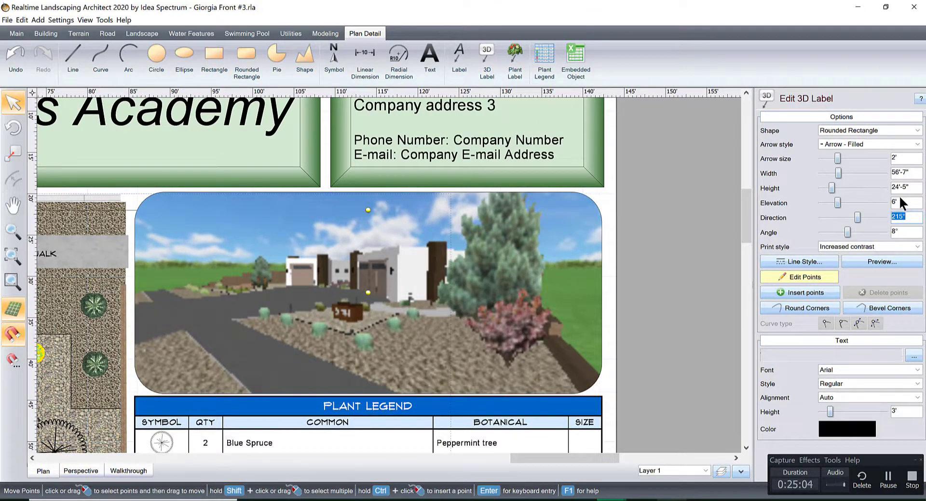
pyautogui.click(883, 202)
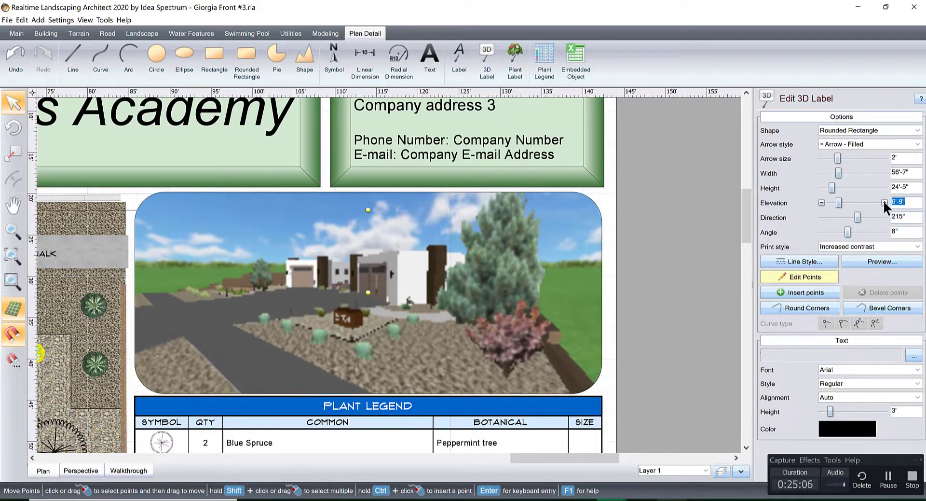
# Step: Raise the 3D label's elevation to 8'-6" and set its view angle to 18°
pyautogui.click(884, 202)
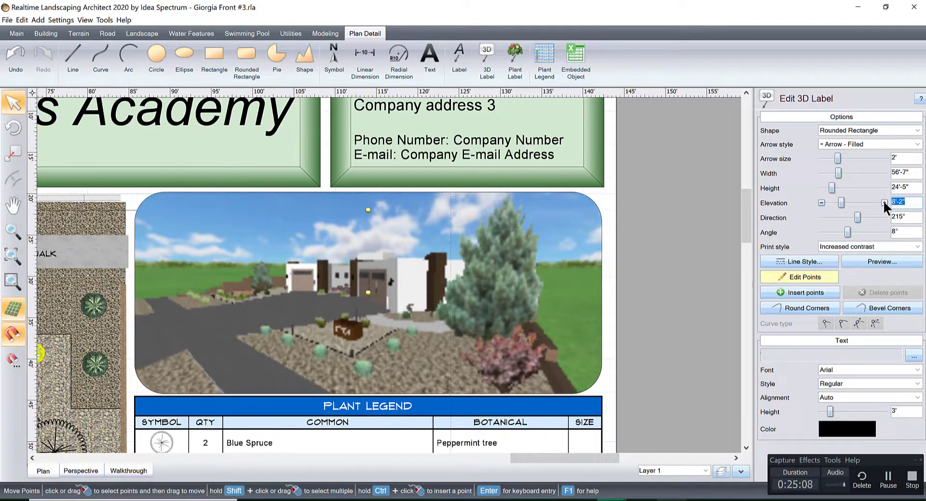
pyautogui.click(884, 231)
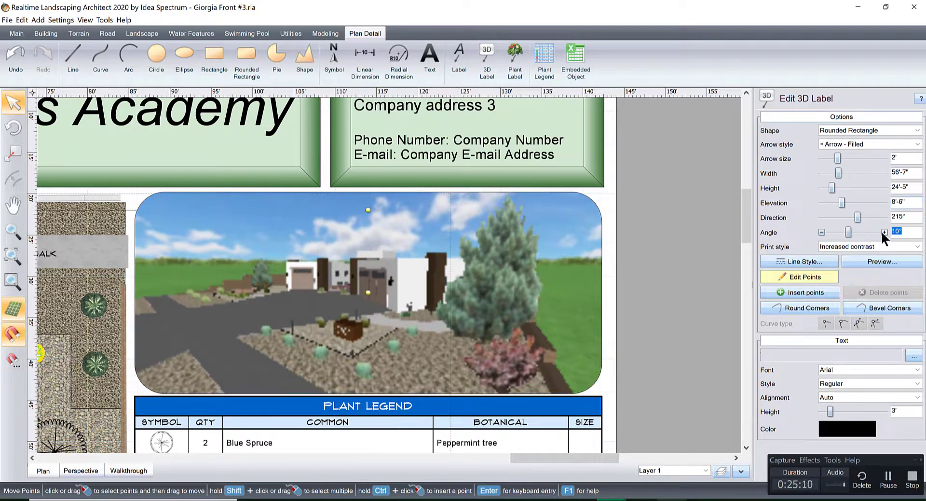
pyautogui.click(884, 232)
pyautogui.click(821, 232)
# Step: Shift the 3D label's camera point slightly toward the sidewalk near the evergreen note and raise its elevation to 10'
pyautogui.scroll(-2, 470, 245)
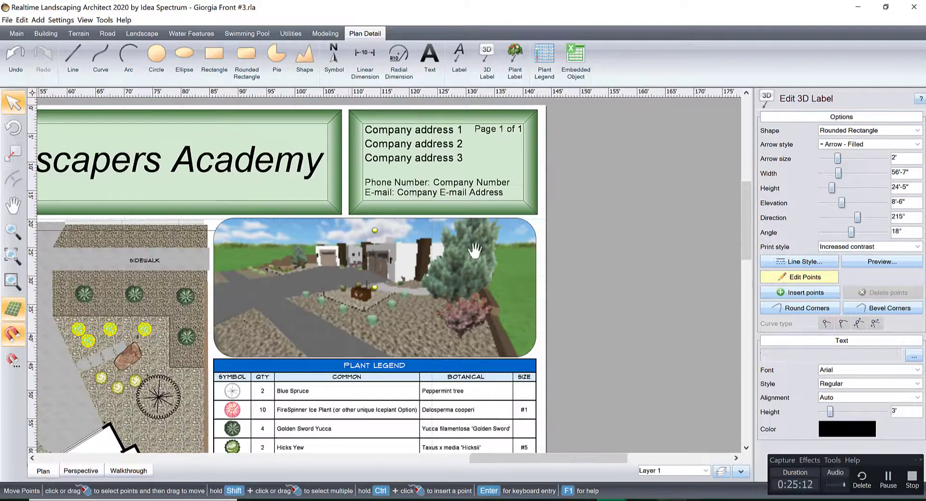
pyautogui.moveTo(321, 251); pyautogui.dragTo(552, 249, button='middle')
pyautogui.moveTo(210, 241); pyautogui.dragTo(251, 242, button='middle')
pyautogui.scroll(-1, 393, 240)
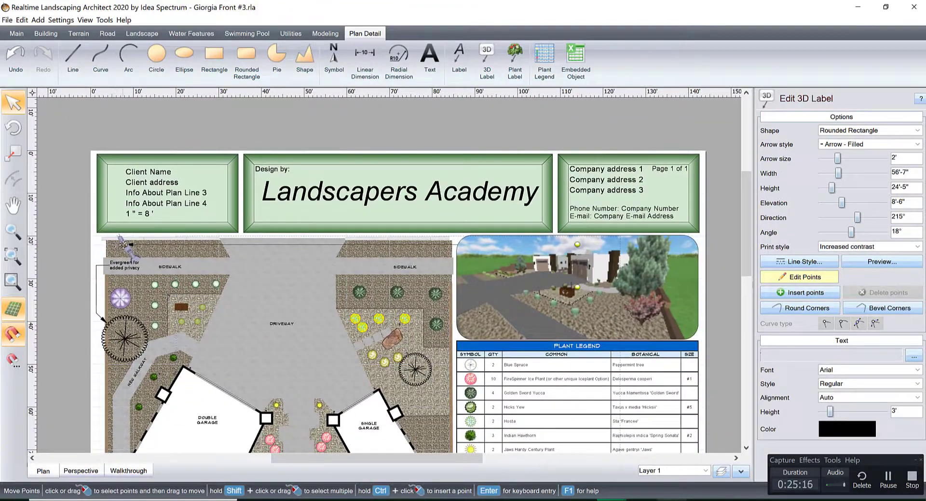
pyautogui.moveTo(123, 245); pyautogui.dragTo(133, 251)
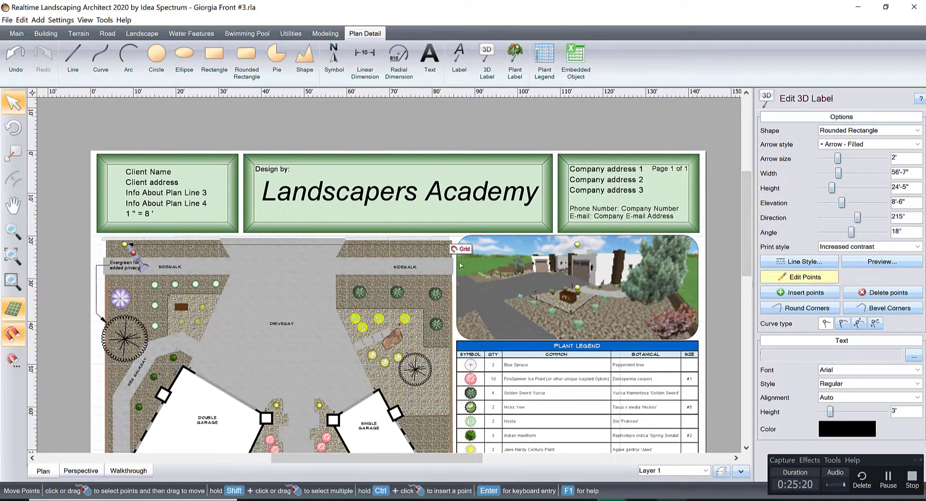
pyautogui.click(884, 201)
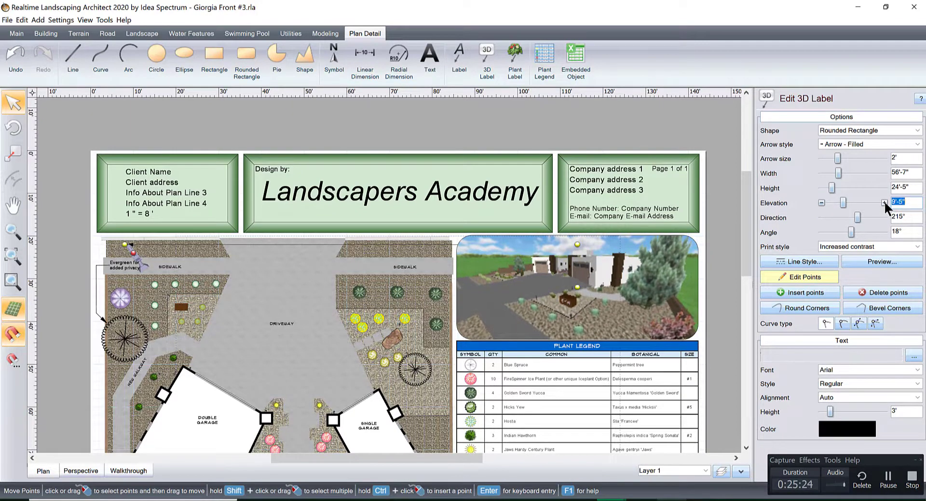
pyautogui.click(884, 202)
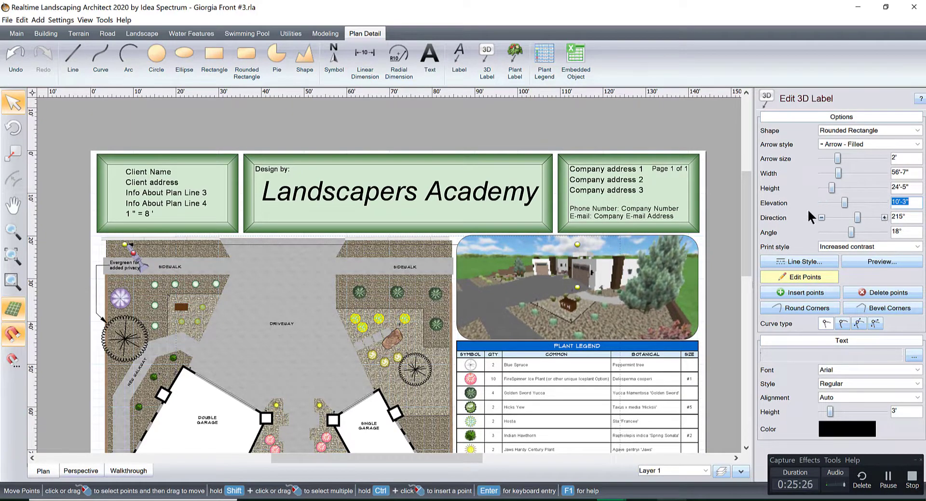
pyautogui.click(821, 202)
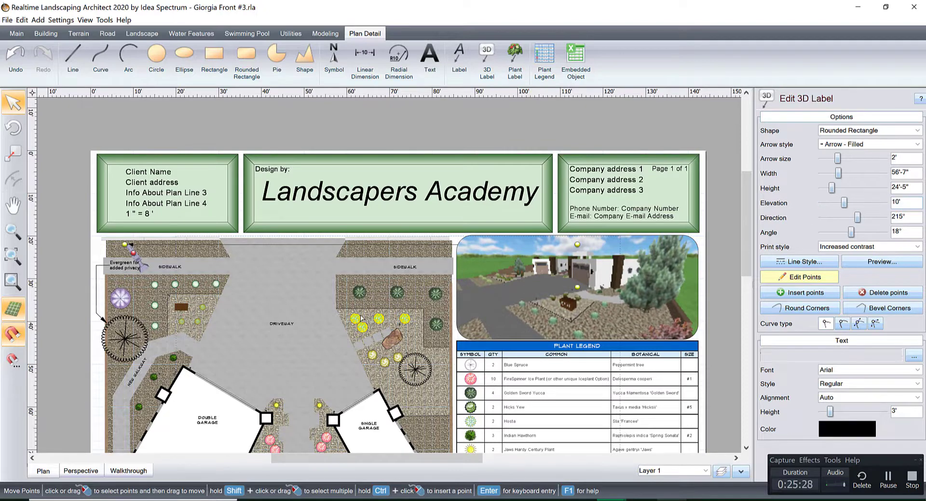
# Step: Move the 3D label's camera point along the yard's front edge toward the driveway and turn its view direction to 207°
pyautogui.moveTo(134, 253); pyautogui.dragTo(172, 239)
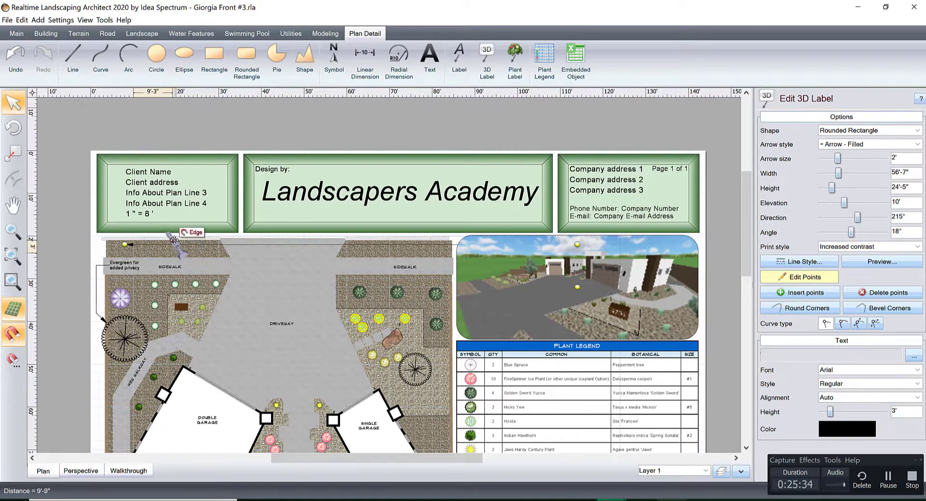
pyautogui.click(822, 217)
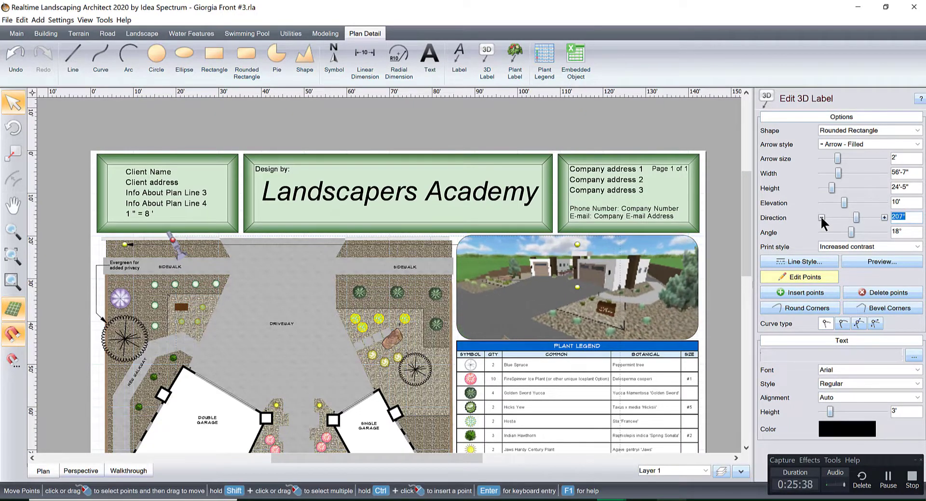
pyautogui.moveTo(173, 241); pyautogui.dragTo(156, 243)
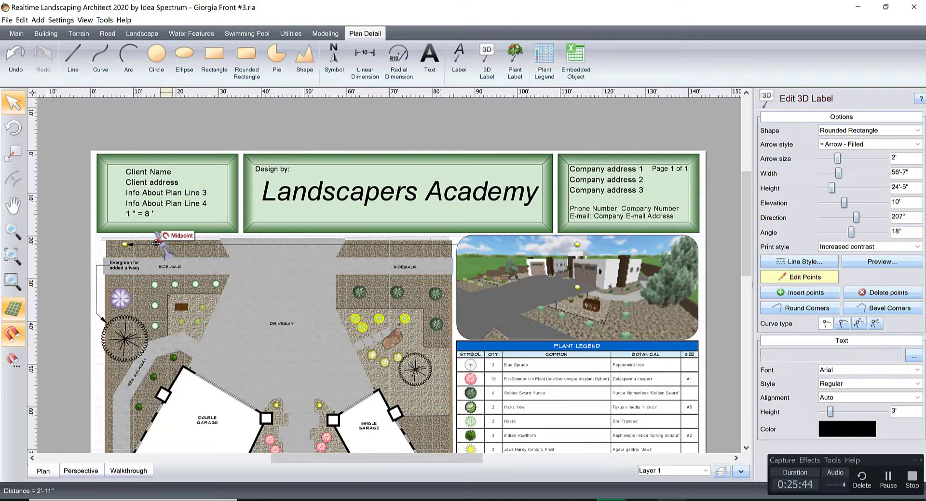
pyautogui.moveTo(156, 243); pyautogui.dragTo(153, 242)
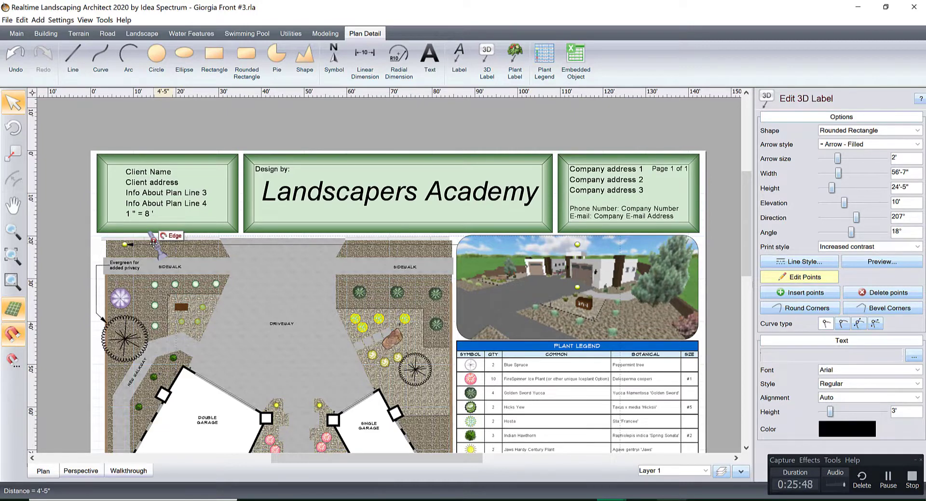
# Step: Move the 3D label's leader point from the camera side into the picture to hide the leader line, and finish editing points
pyautogui.moveTo(153, 243)
pyautogui.mouseDown()
pyautogui.moveTo(343, 212)
pyautogui.moveTo(429, 213)
pyautogui.moveTo(481, 232)
pyautogui.moveTo(163, 238)
pyautogui.moveTo(533, 235)
pyautogui.moveTo(498, 245)
pyautogui.mouseUp()
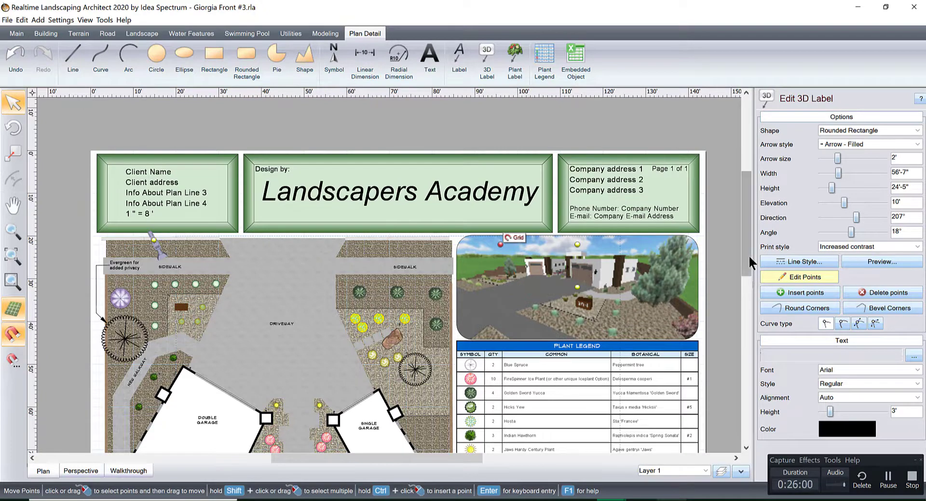
pyautogui.click(802, 279)
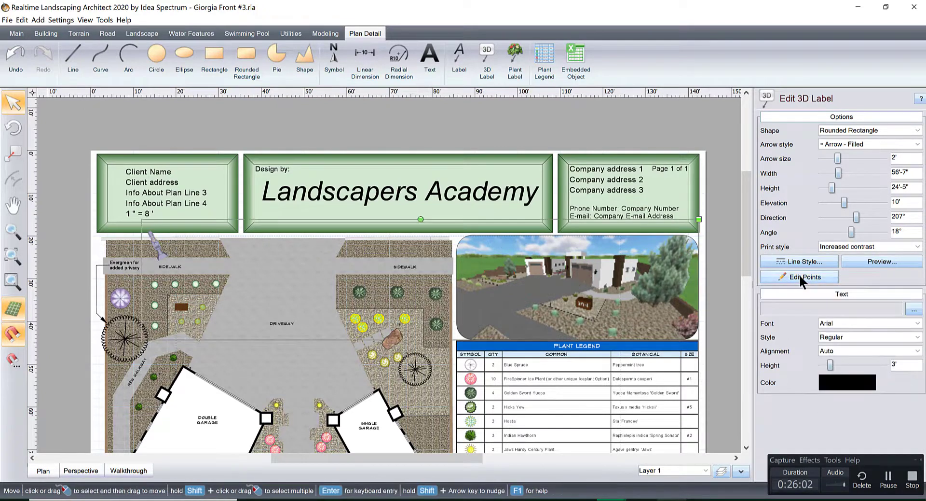
# Step: Inspect the camera beside the front yard in the perspective view and return to the plan view
pyautogui.click(157, 244)
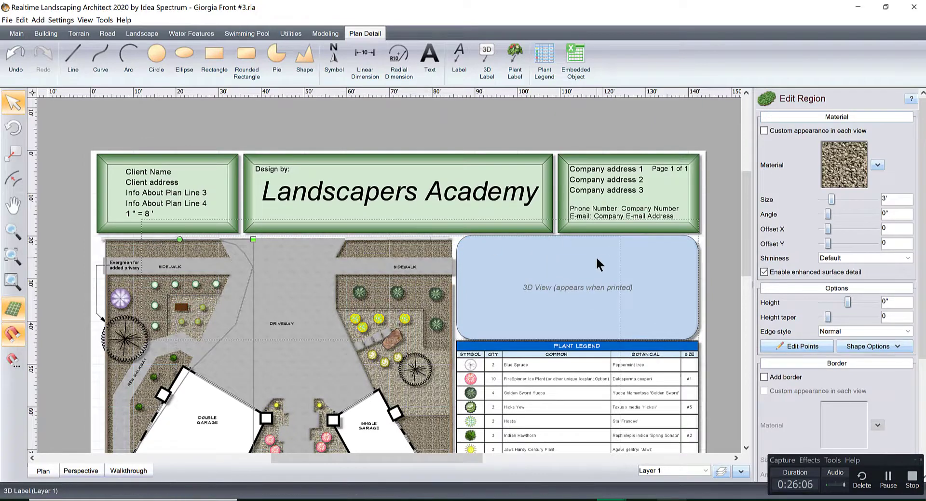
pyautogui.click(596, 264)
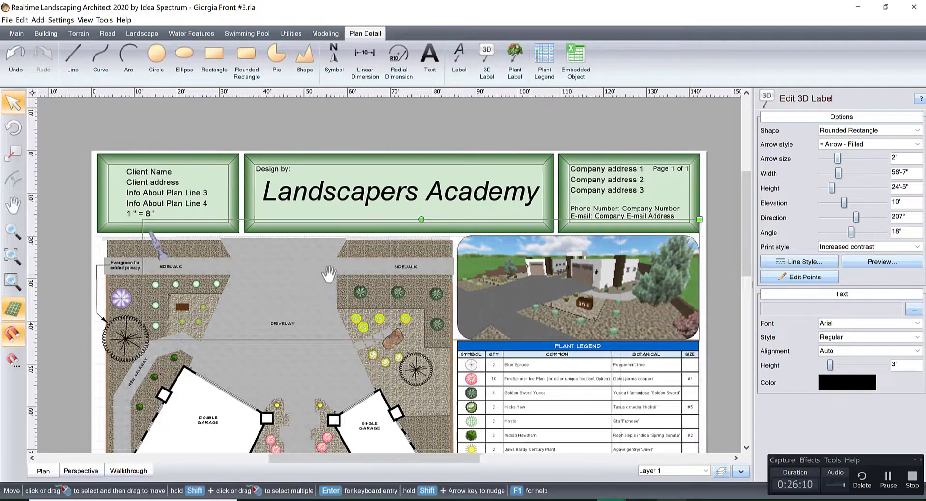
pyautogui.scroll(5, 193, 314)
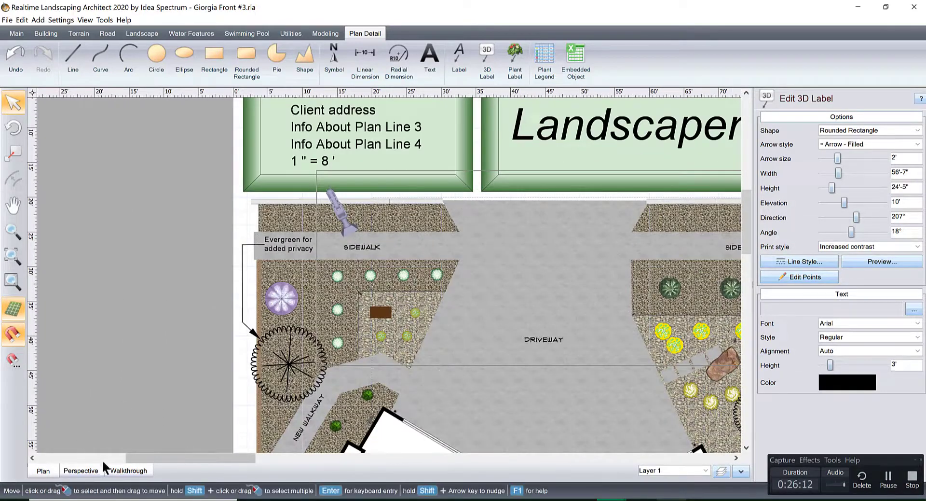
pyautogui.click(81, 470)
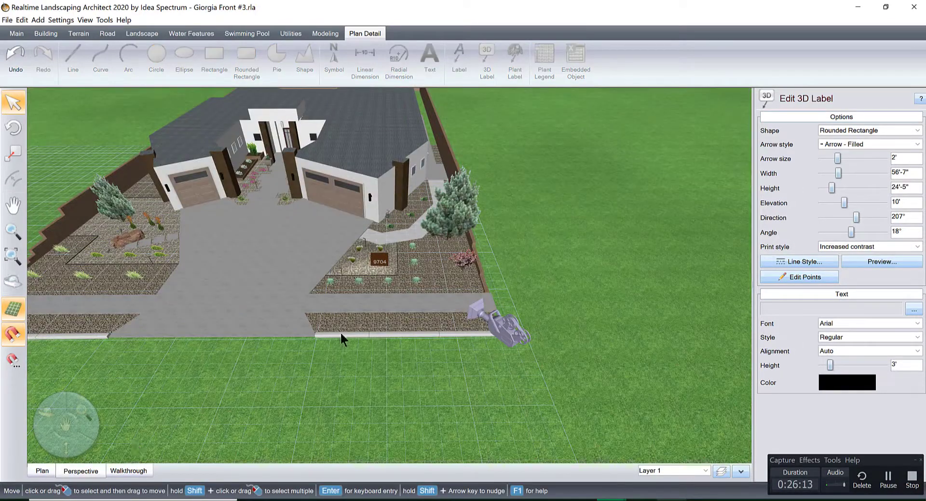
pyautogui.click(506, 323)
pyautogui.rightClick(506, 323)
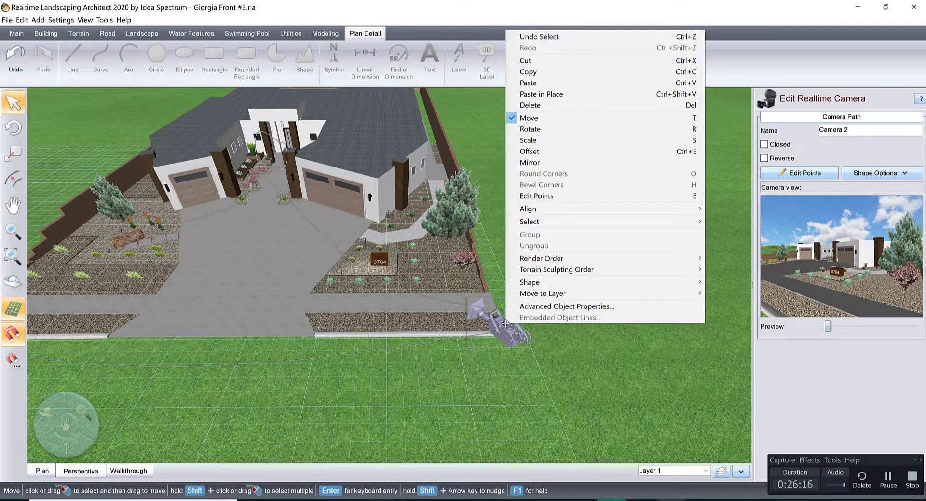
pyautogui.click(575, 353)
pyautogui.moveTo(407, 323); pyautogui.dragTo(557, 271, button='middle')
pyautogui.scroll(-5, 556, 271)
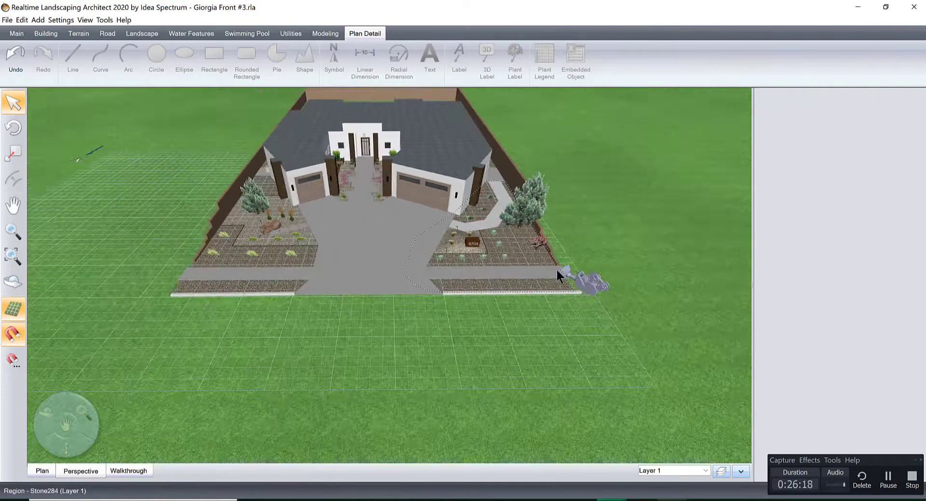
pyautogui.click(42, 470)
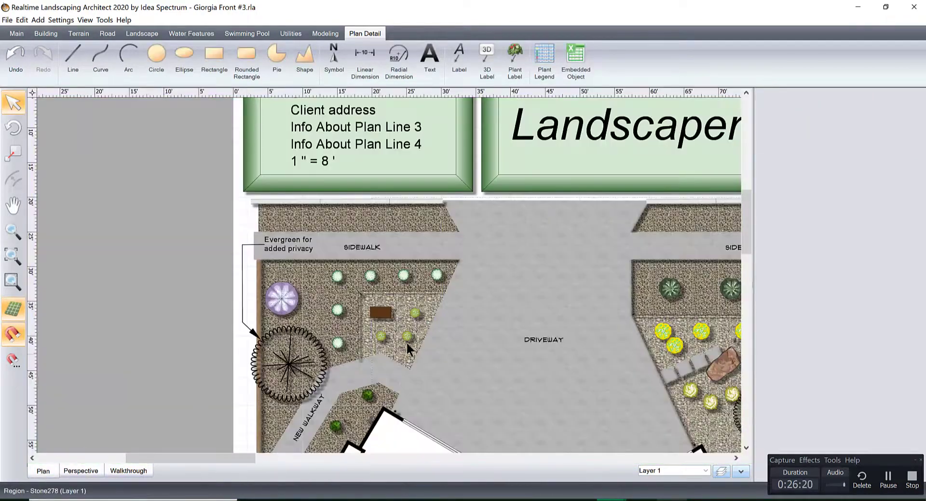
pyautogui.scroll(-1, 405, 280)
pyautogui.scroll(-2, 410, 321)
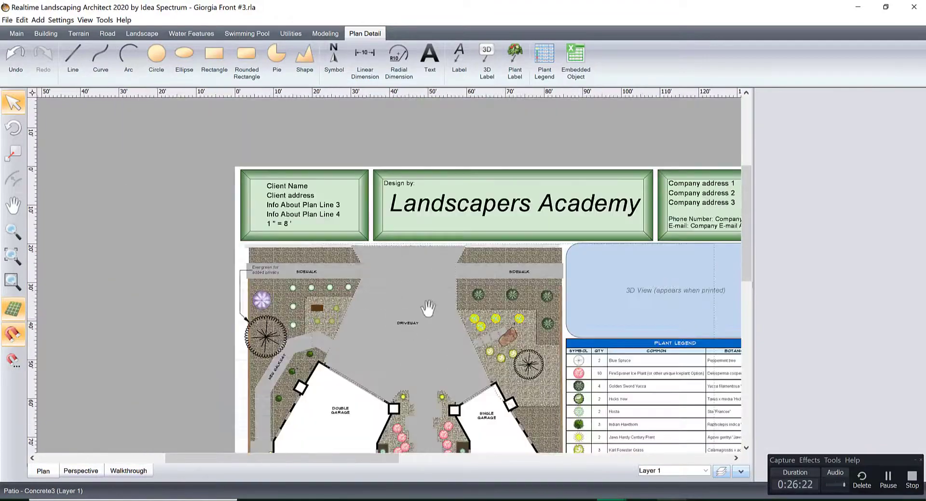
pyautogui.moveTo(397, 269); pyautogui.dragTo(393, 245, button='middle')
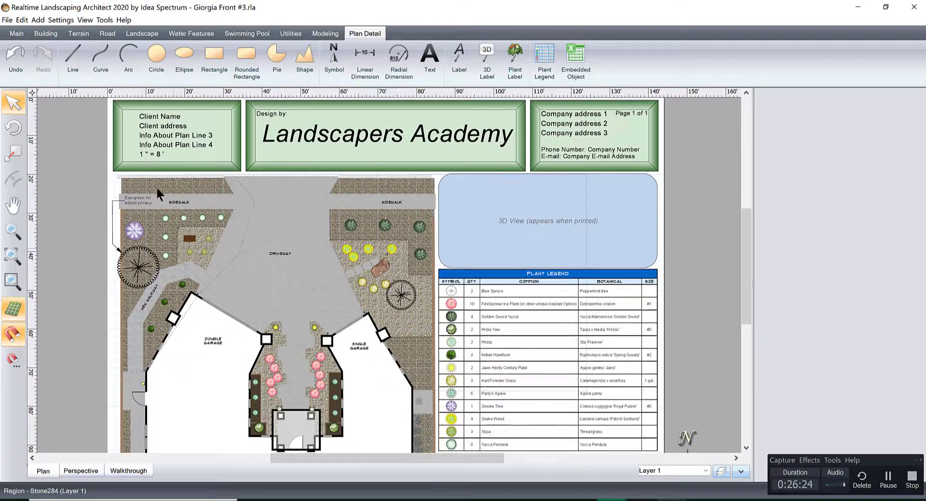
# Step: Select the 3D label above the plant legend and set its print style to Normal
pyautogui.click(591, 201)
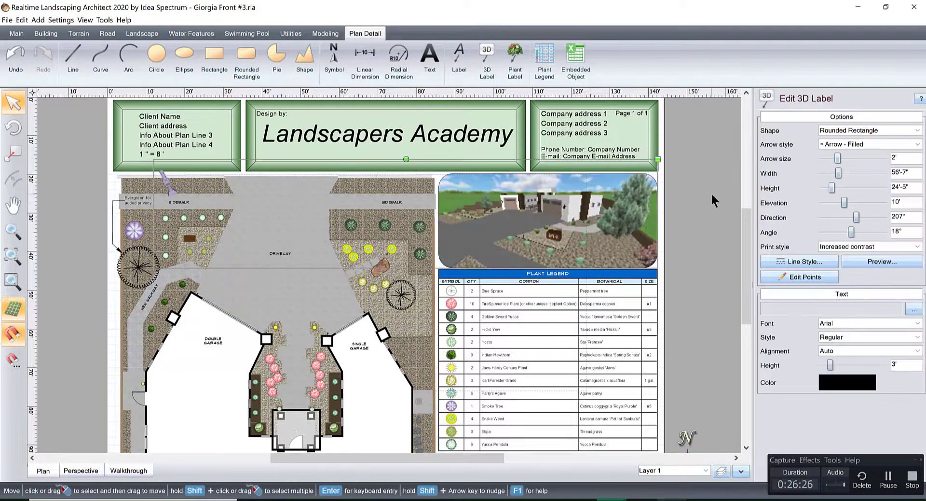
pyautogui.click(695, 195)
pyautogui.click(524, 197)
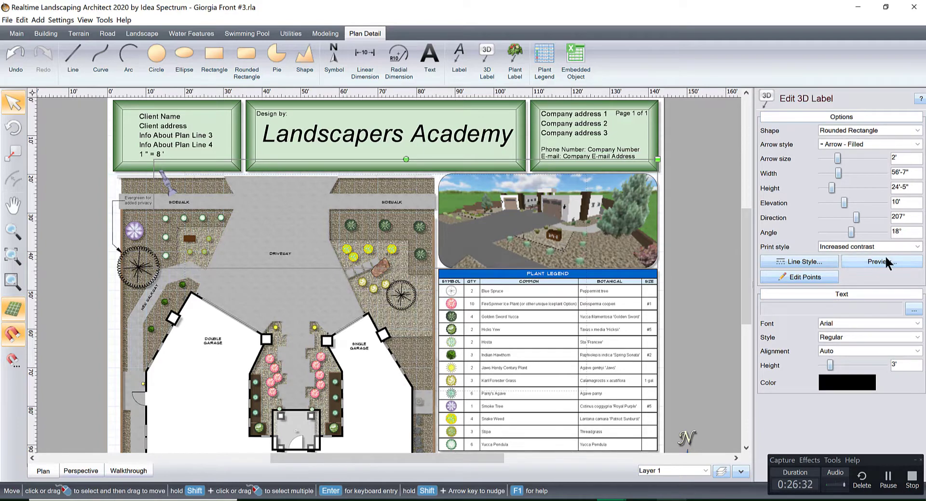
pyautogui.click(843, 244)
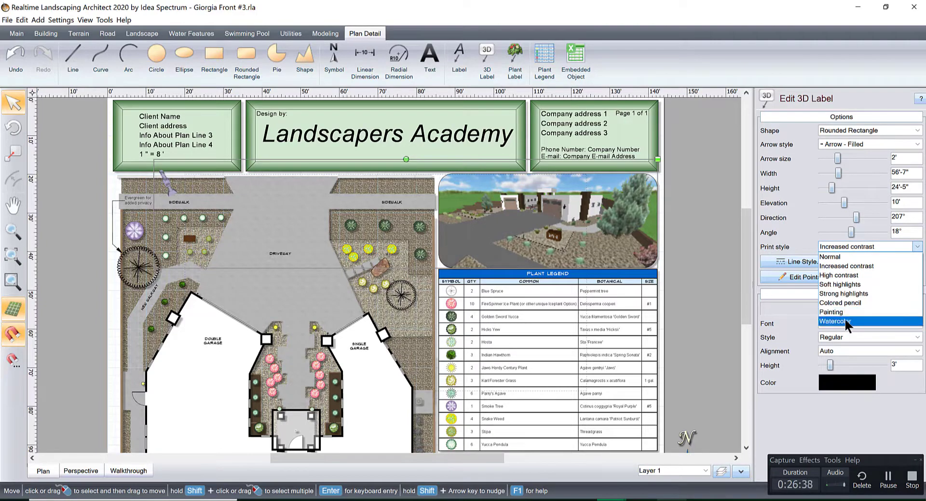
pyautogui.click(837, 256)
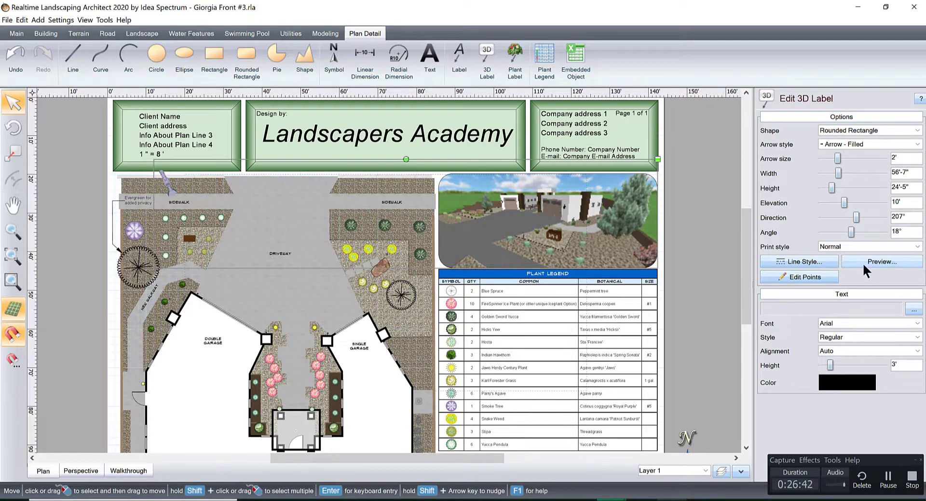
# Step: Preview the 3D label's picture as it will print, review it on the whole plan sheet, and deselect the label
pyautogui.scroll(4, 666, 227)
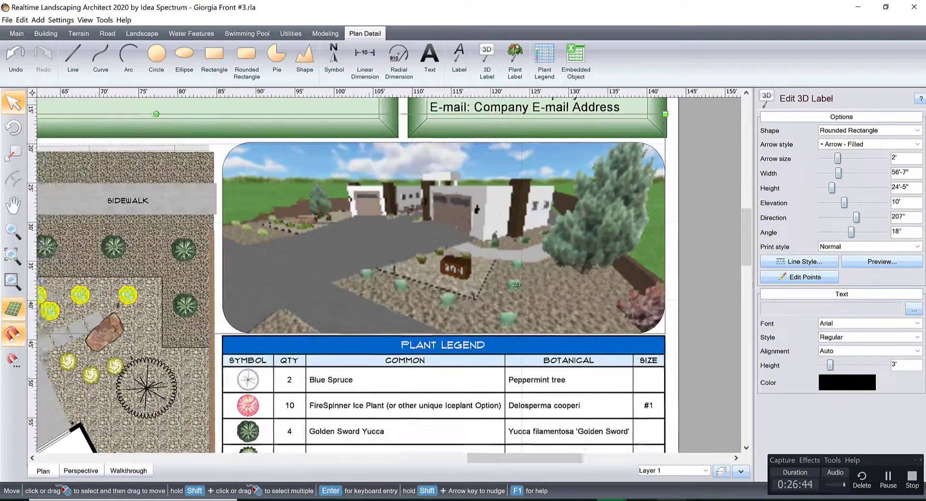
pyautogui.moveTo(516, 285); pyautogui.dragTo(451, 320, button='middle')
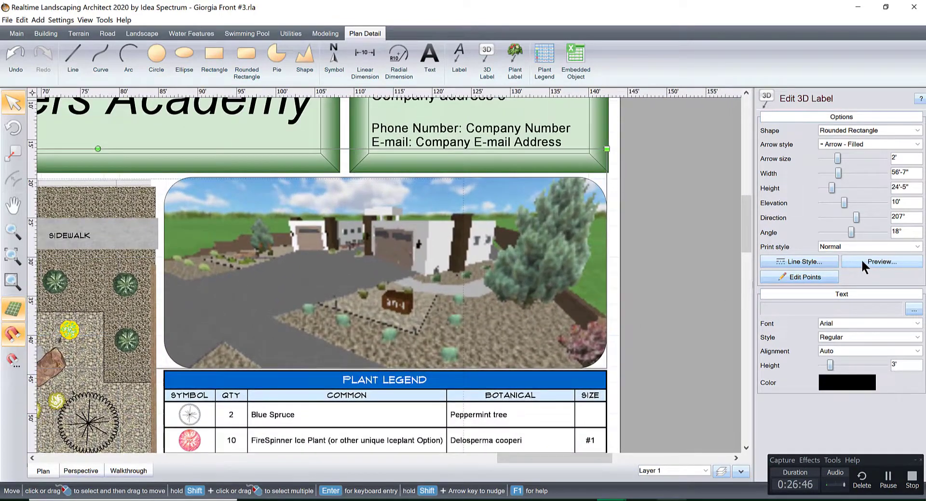
pyautogui.click(861, 260)
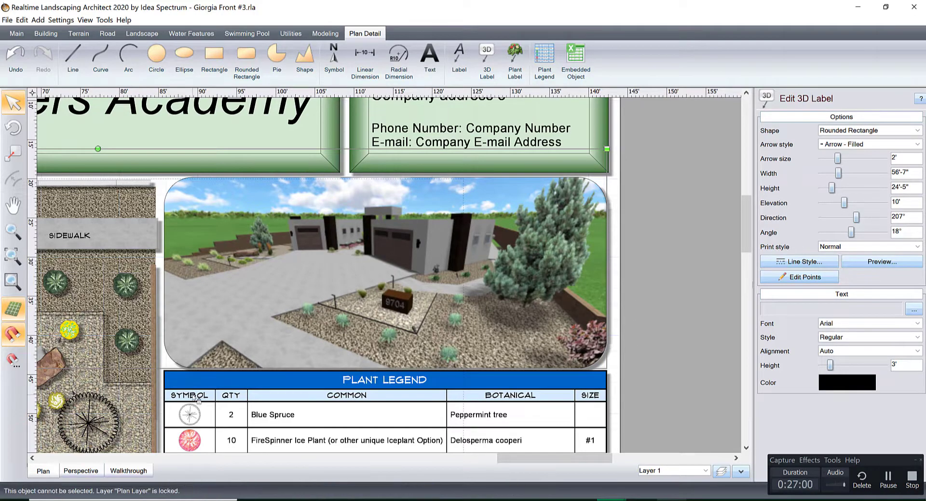
pyautogui.scroll(-2, 192, 392)
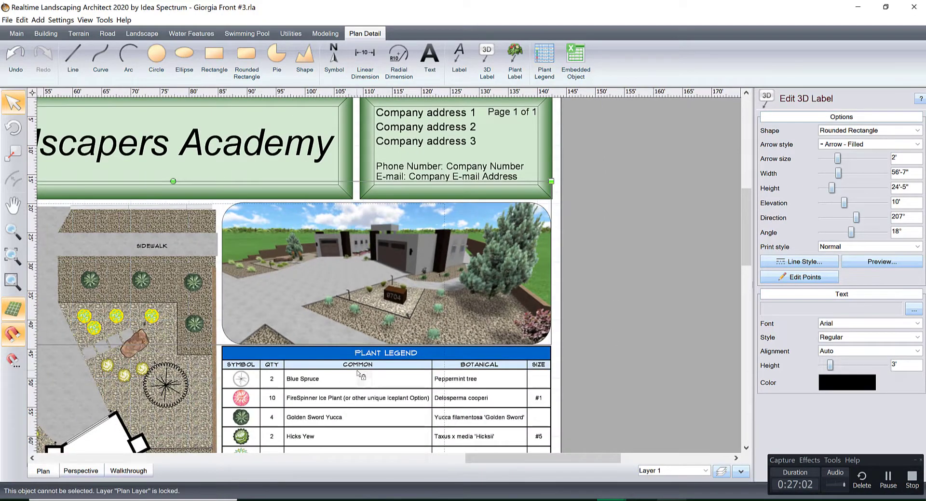
pyautogui.moveTo(162, 328); pyautogui.dragTo(340, 261, button='middle')
pyautogui.scroll(2, 340, 259)
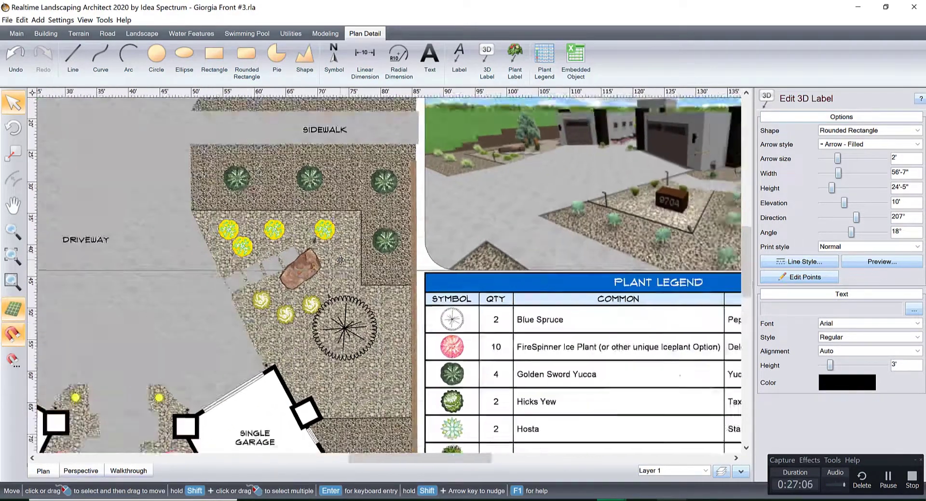
pyautogui.scroll(-5, 341, 259)
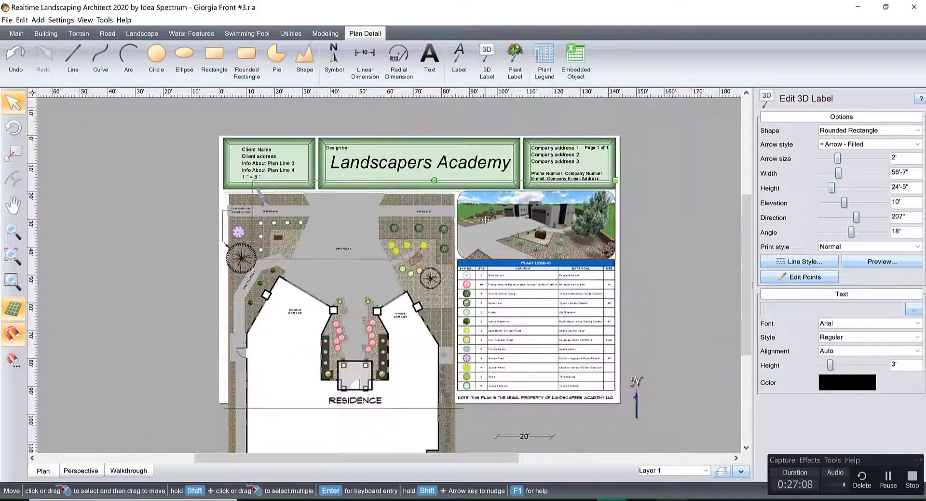
pyautogui.scroll(1, 484, 219)
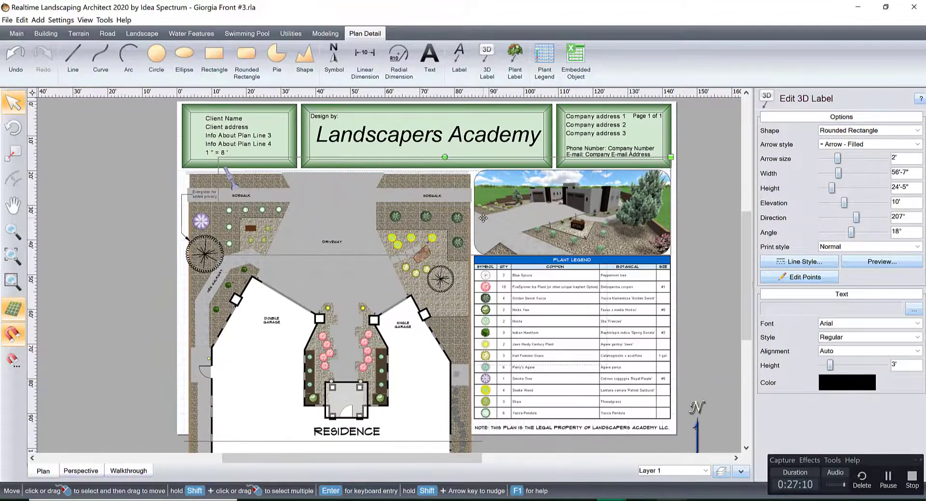
pyautogui.click(696, 160)
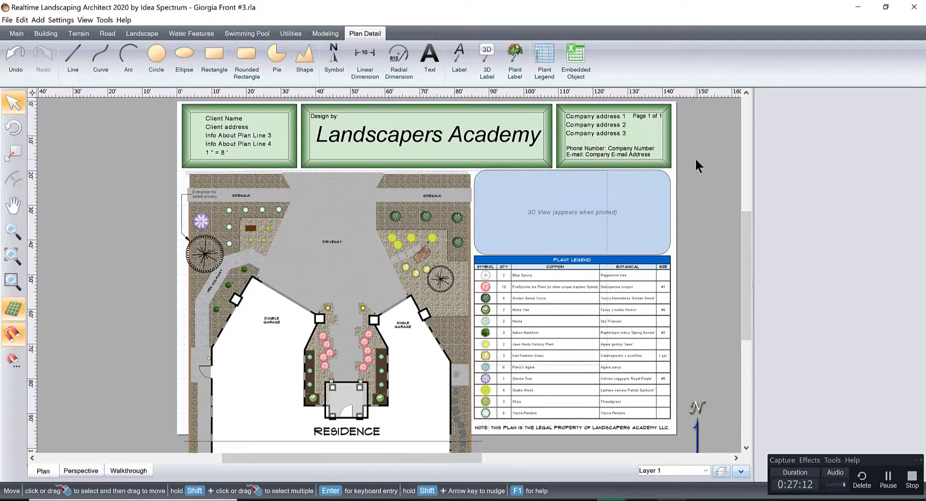
# Step: Export the plan to the desktop as a PDF file named Test with High (slow) render quality
pyautogui.scroll(1, 533, 202)
pyautogui.moveTo(599, 201); pyautogui.dragTo(575, 222, button='middle')
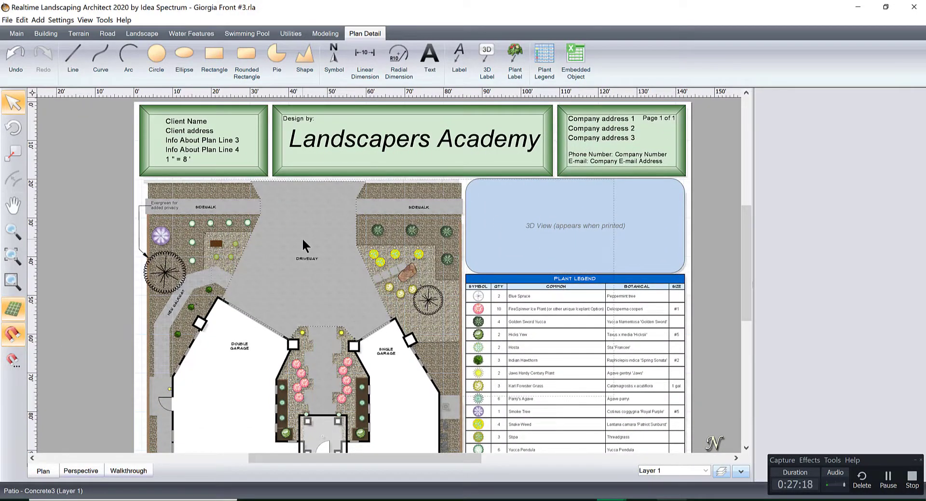
pyautogui.moveTo(303, 239); pyautogui.dragTo(261, 190, button='middle')
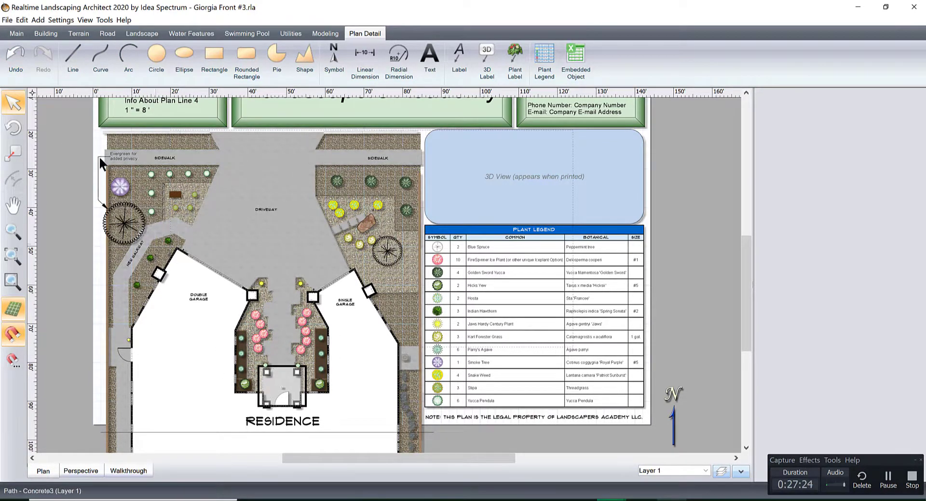
pyautogui.click(8, 19)
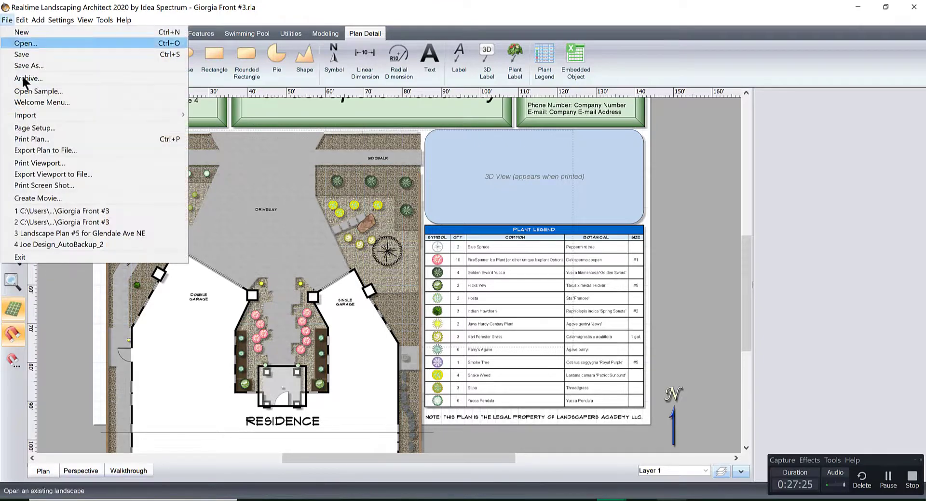
pyautogui.click(56, 152)
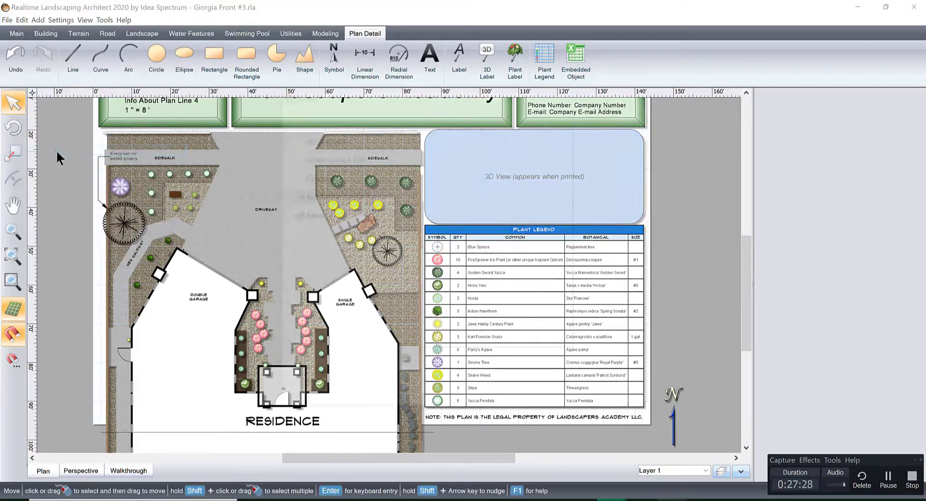
pyautogui.write('Test')
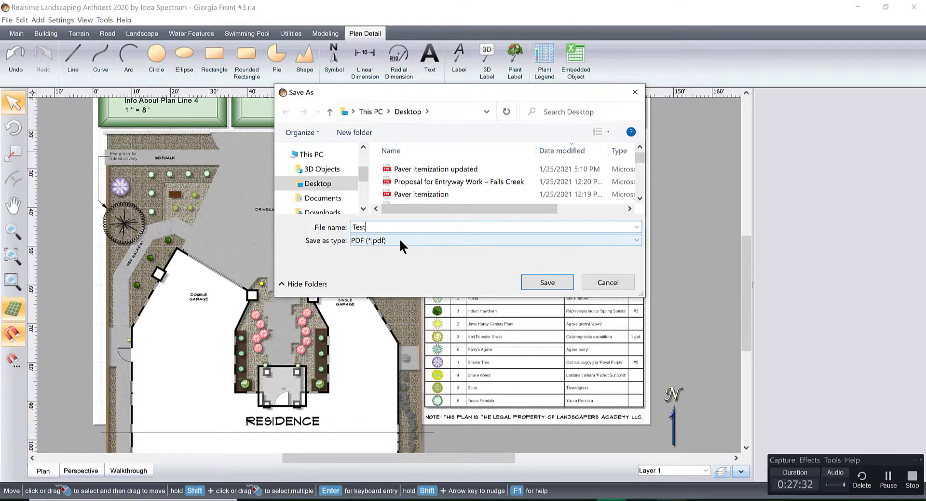
pyautogui.click(399, 238)
pyautogui.click(334, 183)
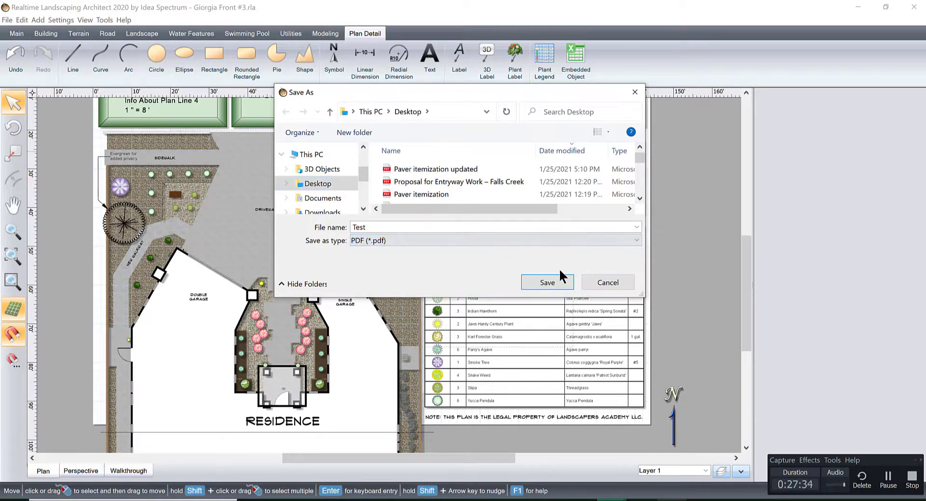
pyautogui.click(545, 279)
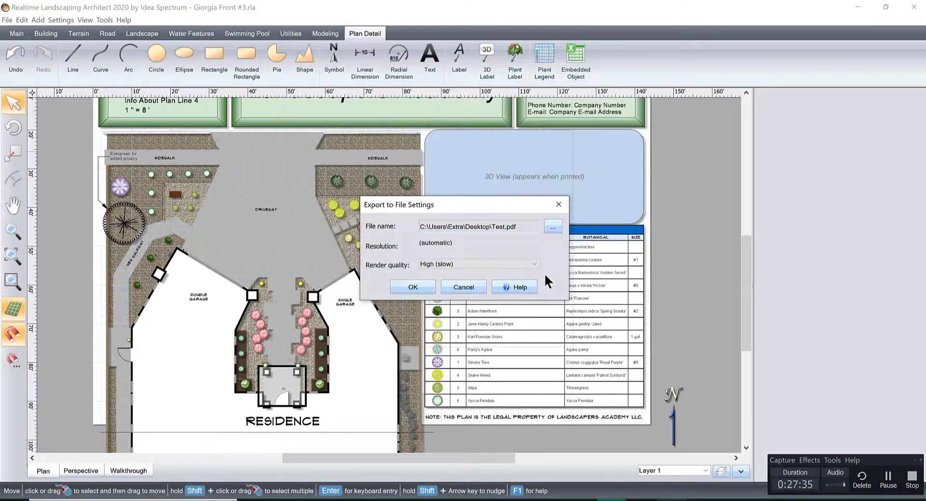
pyautogui.click(451, 261)
pyautogui.click(440, 285)
pyautogui.click(419, 285)
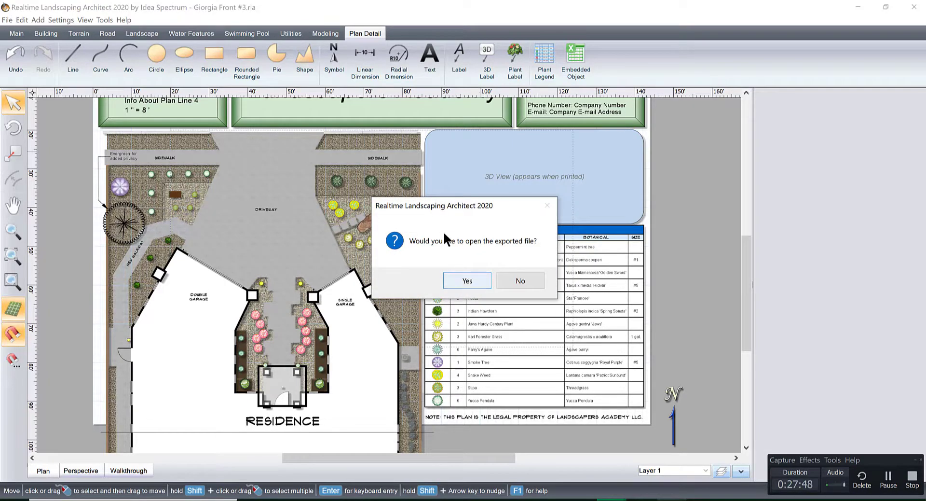
# Step: Open the exported Test.pdf, review the enlarged plan sheet with its 3D view picture and plant legend, and close it
pyautogui.click(471, 279)
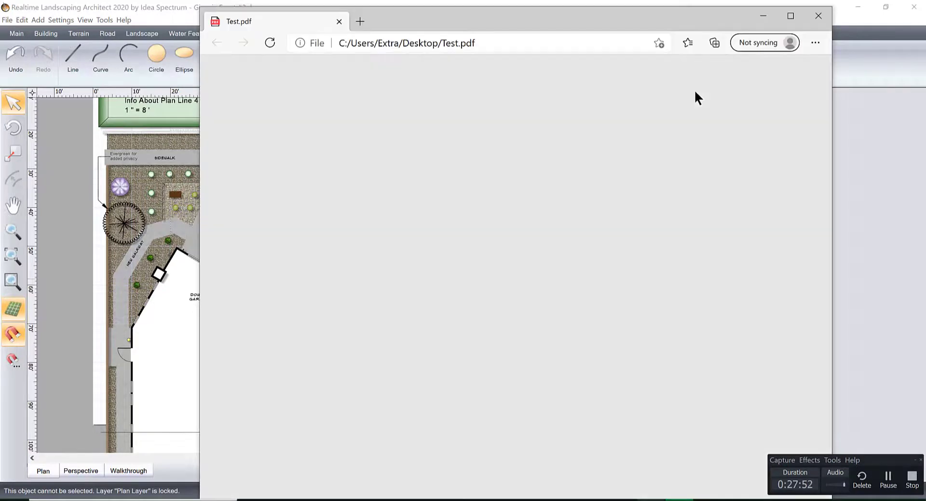
pyautogui.click(791, 15)
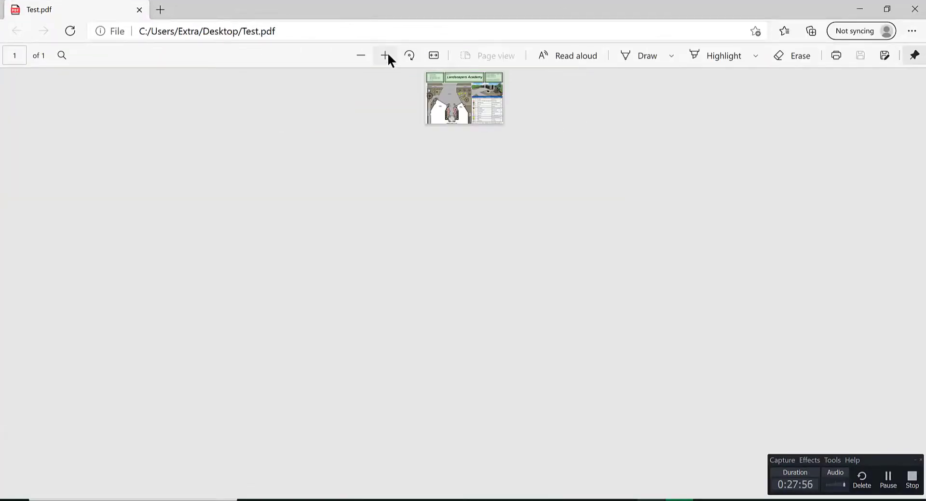
pyautogui.click(387, 54)
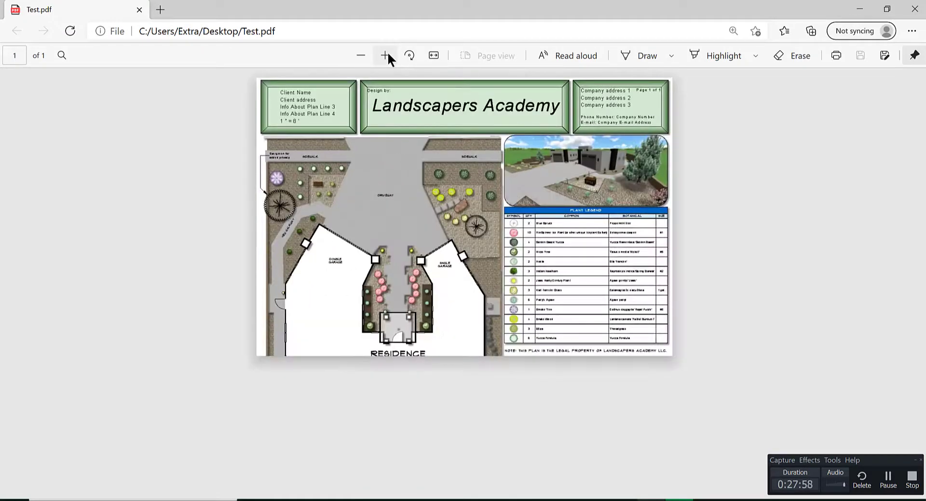
pyautogui.click(385, 55)
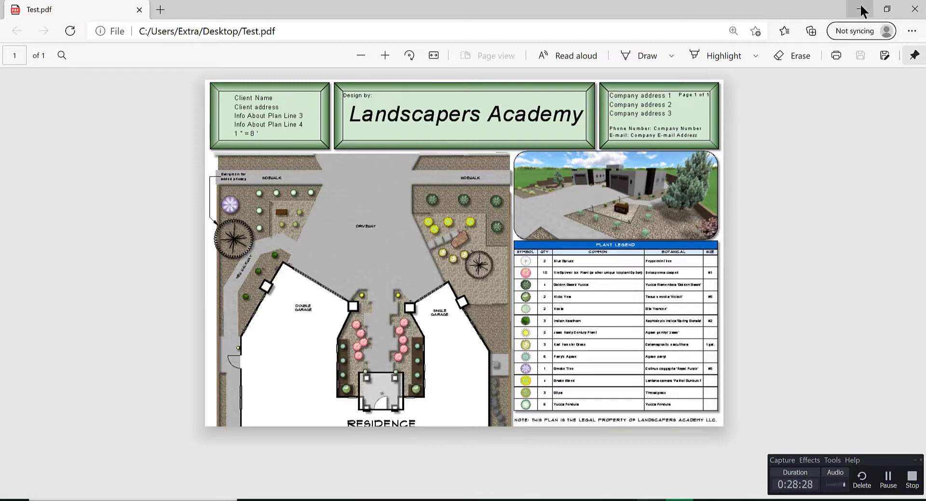
pyautogui.click(913, 10)
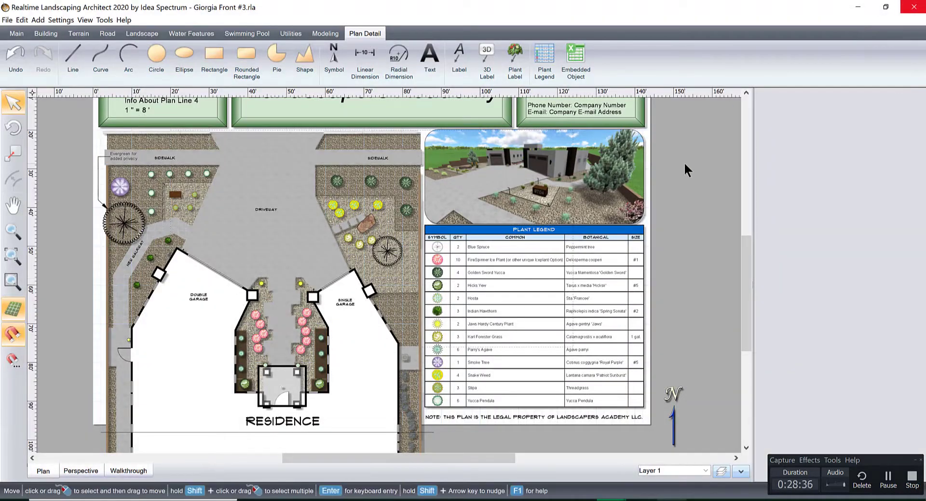
# Step: Export the plan again to the desktop as test.pdf, replacing the existing file, with High (slow) render quality, and decline opening it
pyautogui.click(7, 20)
pyautogui.click(41, 150)
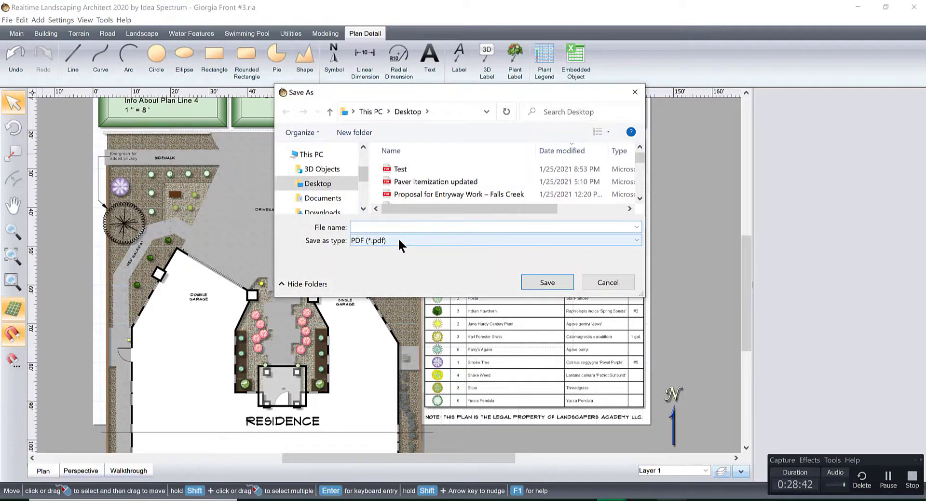
pyautogui.write('test')
pyautogui.click(547, 282)
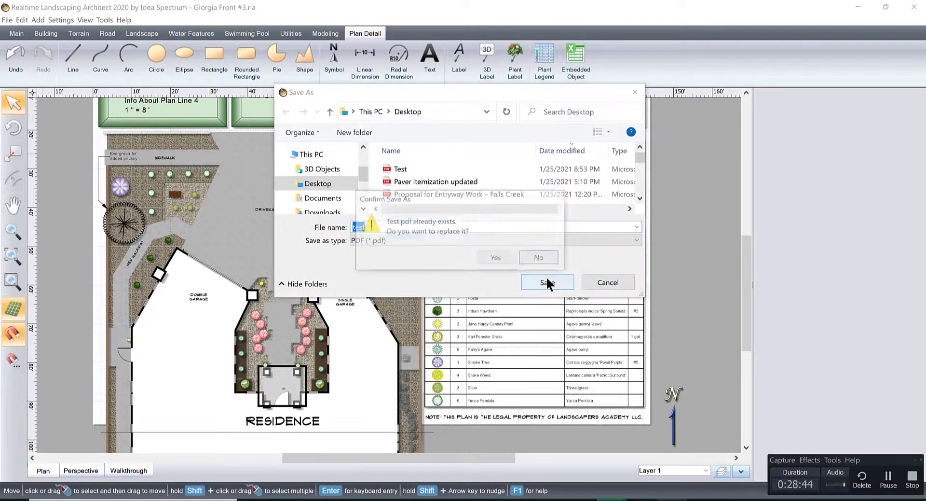
pyautogui.click(492, 255)
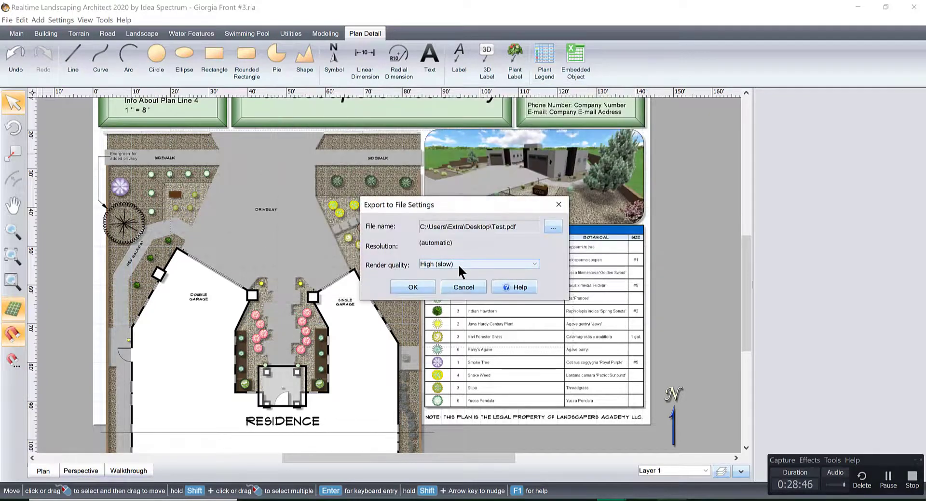
pyautogui.click(458, 262)
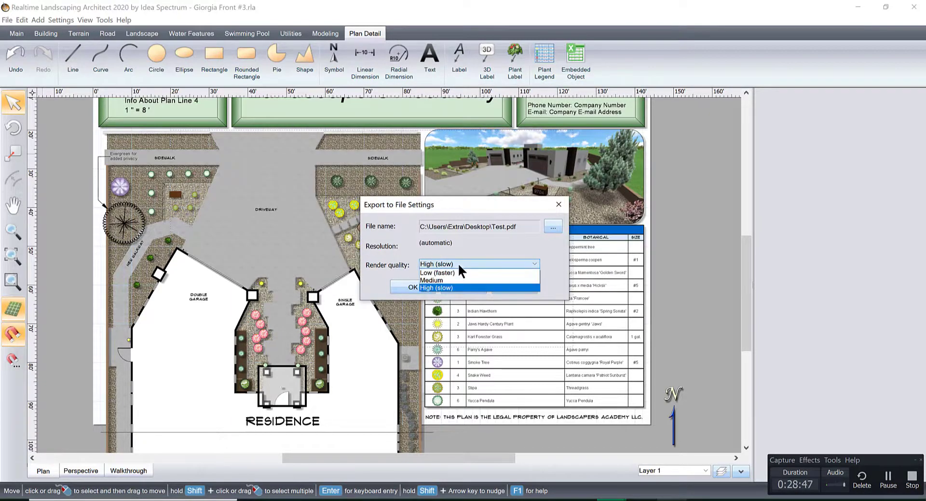
pyautogui.click(447, 284)
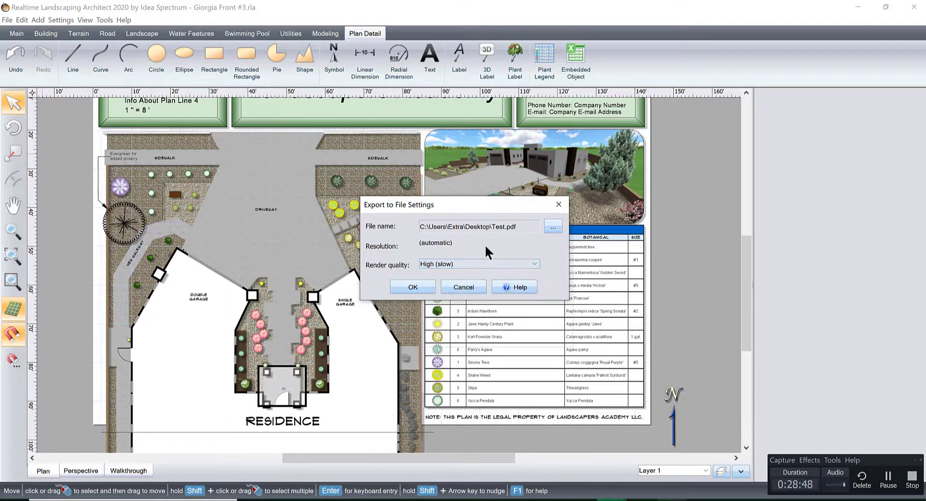
pyautogui.click(429, 285)
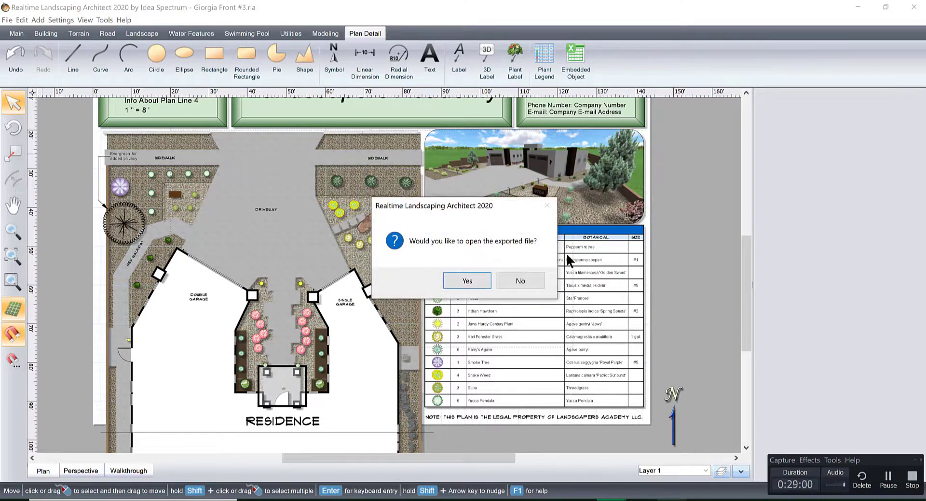
pyautogui.click(513, 271)
# Step: Open Test.pdf from the desktop, examine the enlarged plan sheet, and switch back to Realtime Landscaping Architect
pyautogui.click(858, 7)
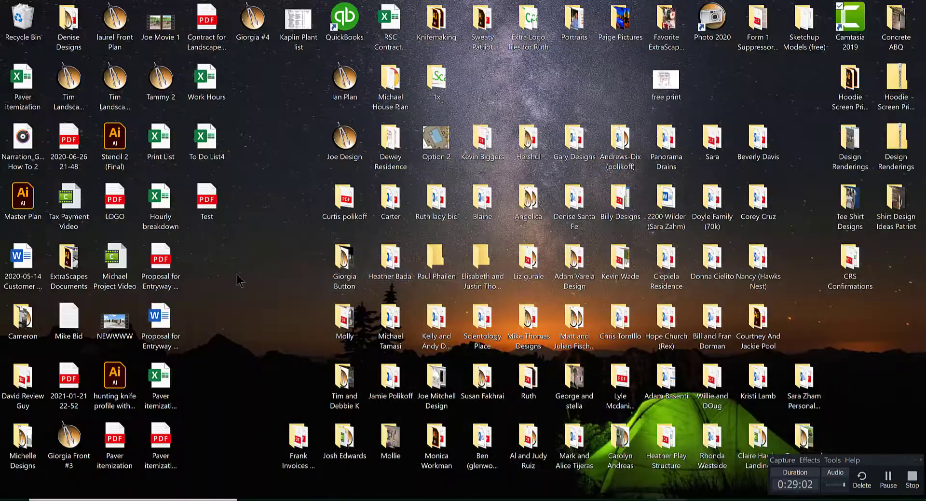
pyautogui.doubleClick(206, 208)
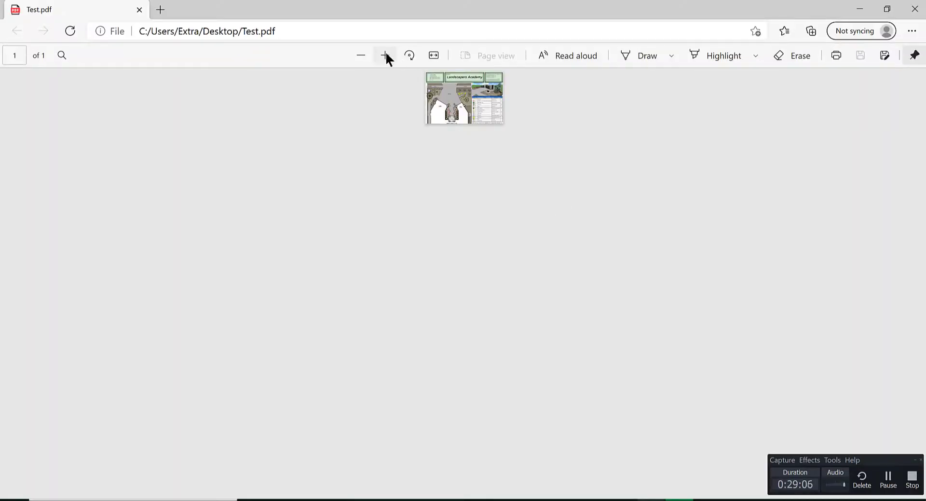
pyautogui.click(386, 53)
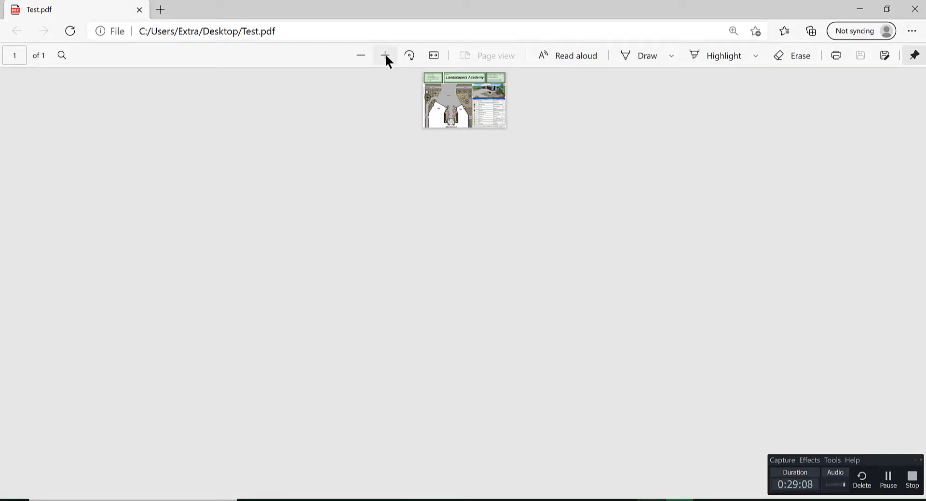
pyautogui.click(385, 54)
pyautogui.click(386, 54)
pyautogui.click(386, 54)
pyautogui.click(385, 54)
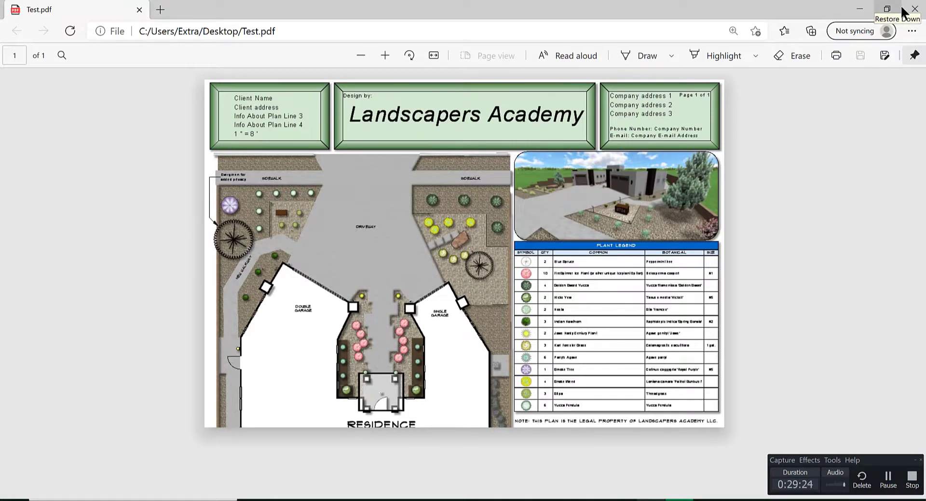
pyautogui.click(862, 12)
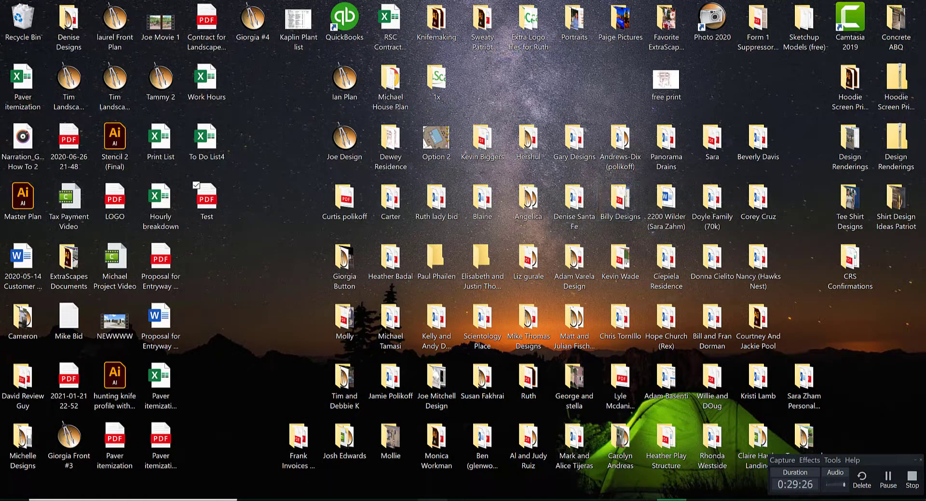
pyautogui.moveTo(611, 499)
pyautogui.click(633, 466)
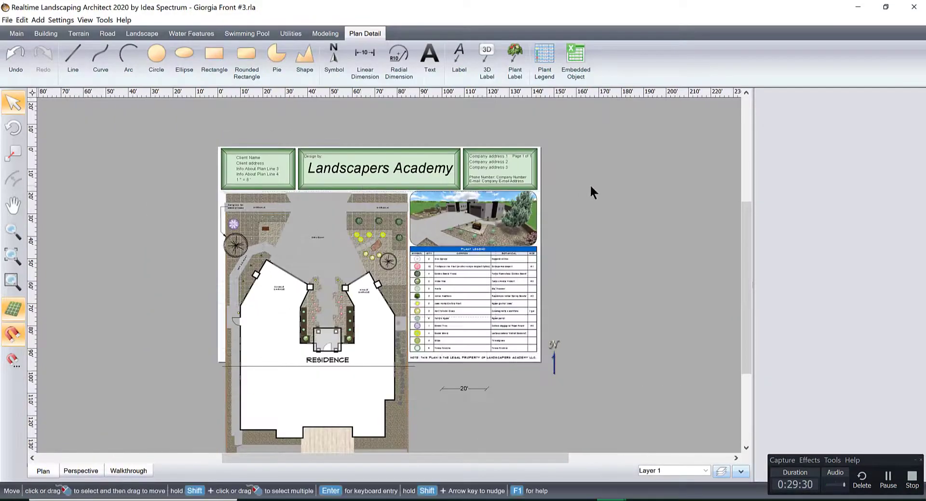
# Step: Save the landscape on the desktop under a new name, replacing "#3" at the end of the file name with "2d plan"
pyautogui.click(8, 21)
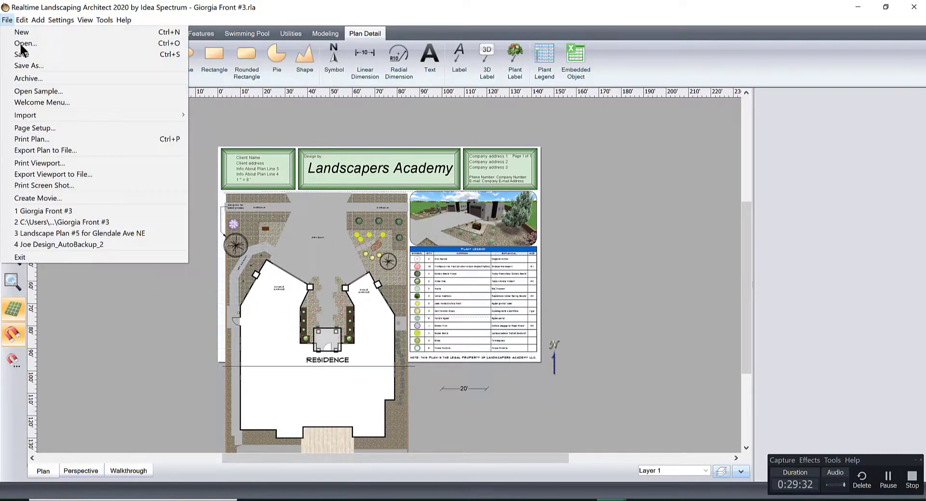
pyautogui.click(30, 62)
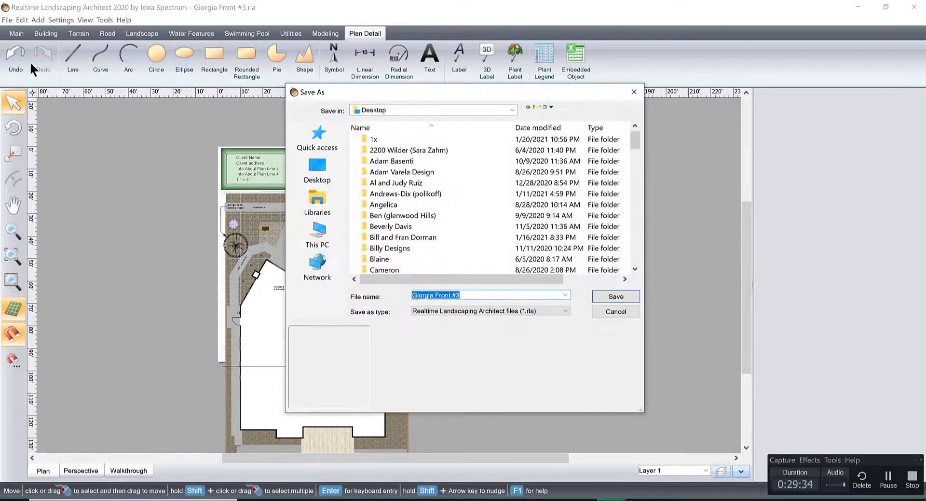
pyautogui.press('Right')
pyautogui.press('BackSpace')
pyautogui.press('BackSpace')
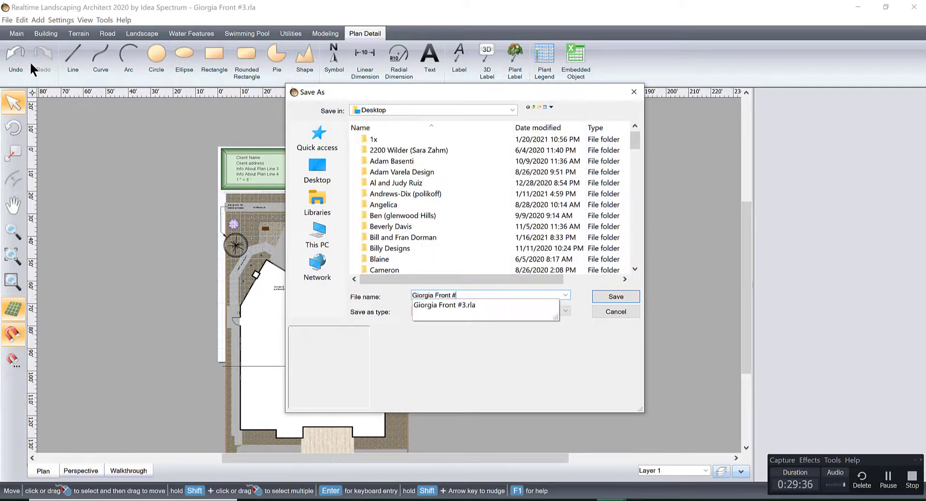
pyautogui.write('2d plan')
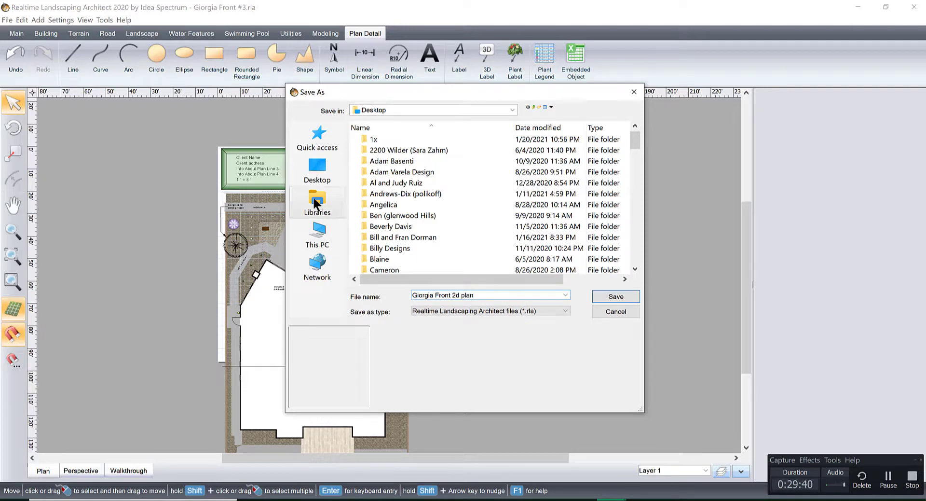
pyautogui.click(322, 171)
pyautogui.click(610, 296)
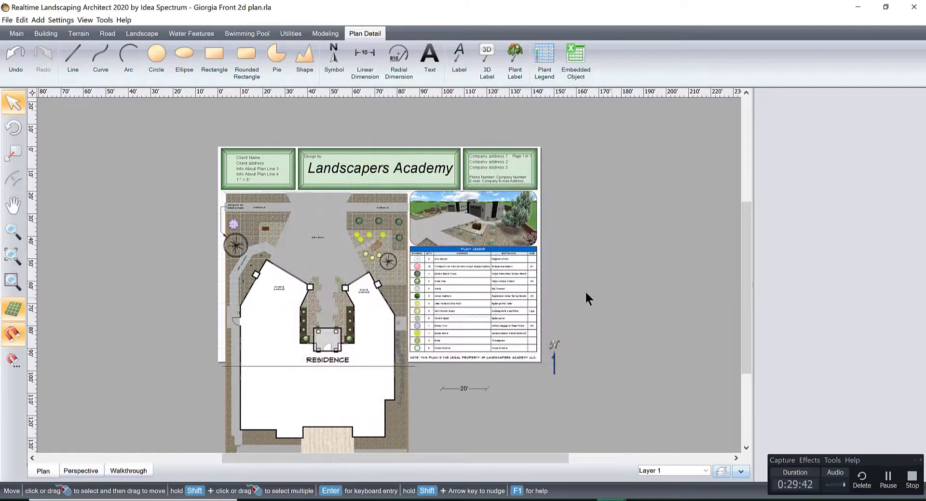
# Step: Set the drawing size in the page setup to Arch D (24 x 36 in.)
pyautogui.click(7, 20)
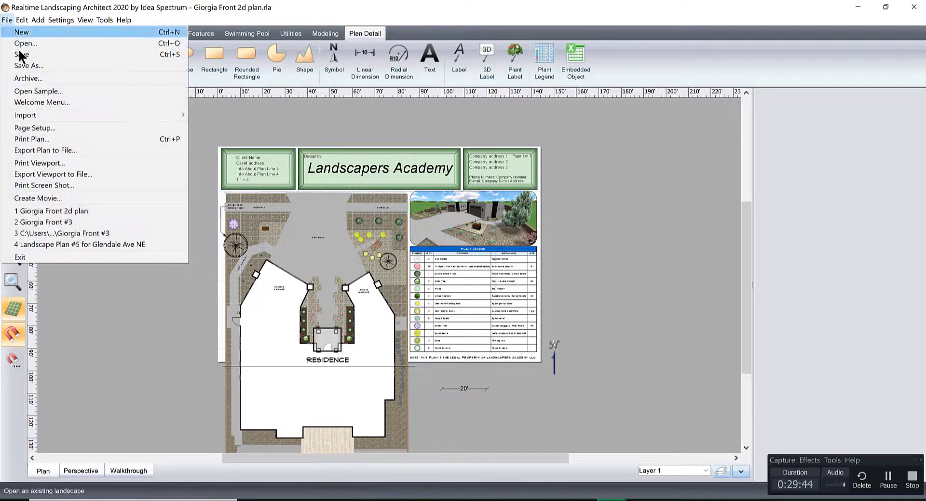
pyautogui.click(46, 128)
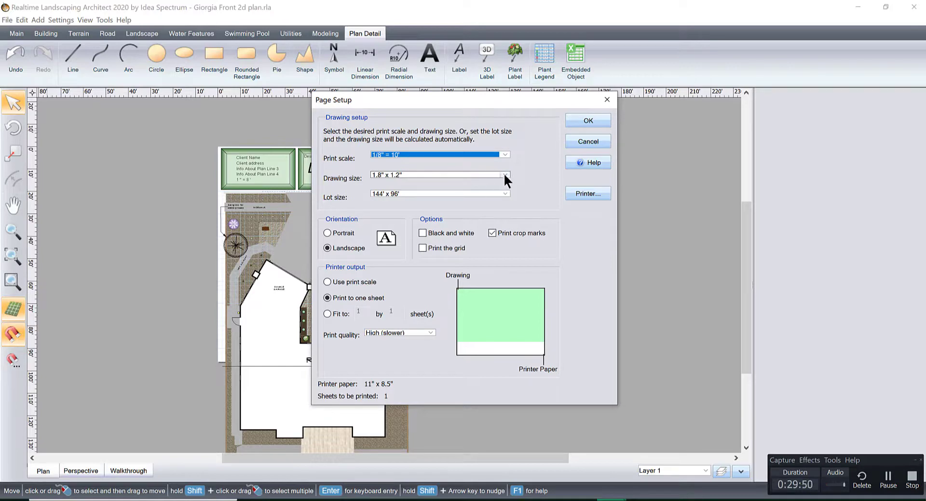
pyautogui.click(505, 175)
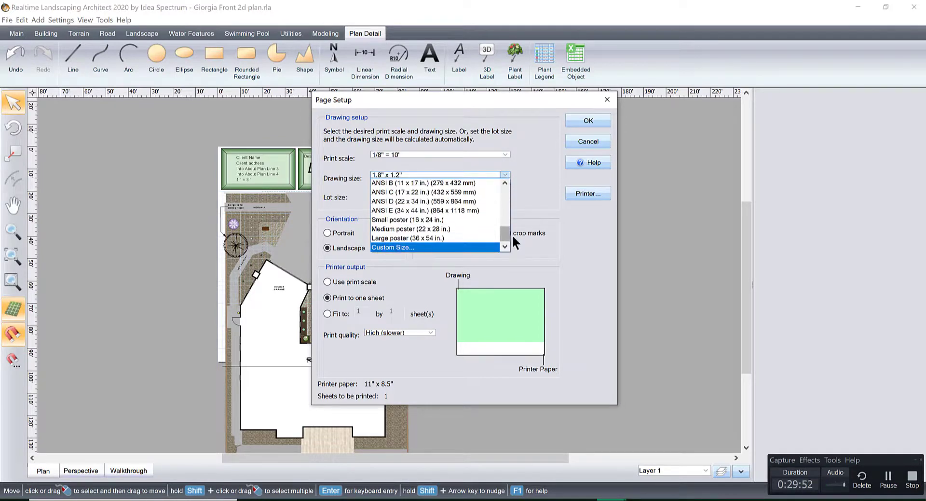
pyautogui.moveTo(504, 230); pyautogui.dragTo(503, 215)
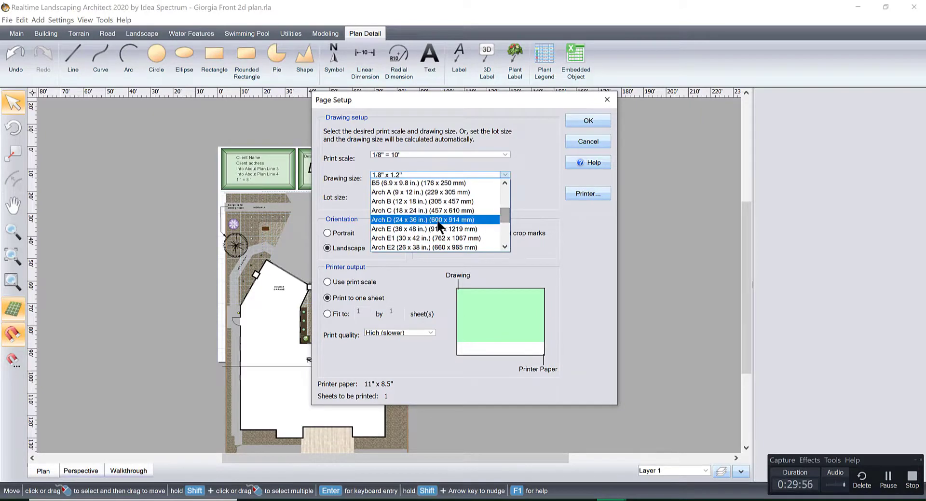
pyautogui.click(423, 220)
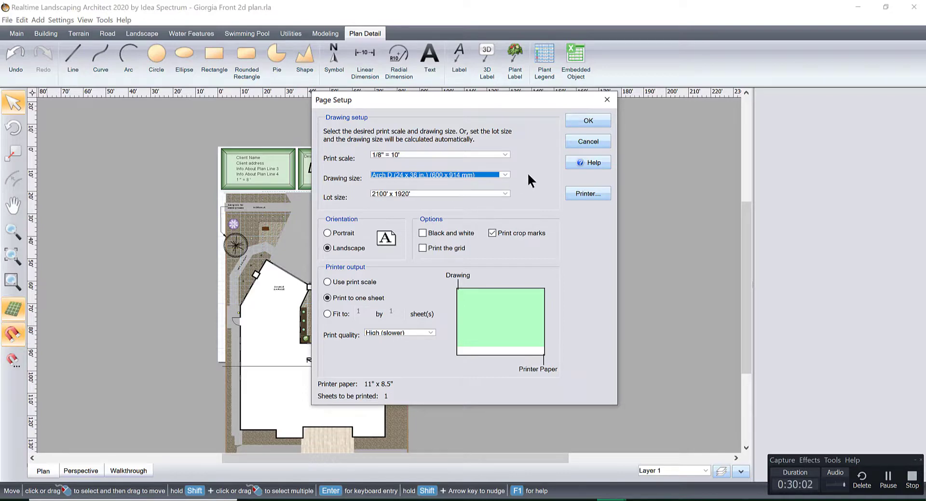
# Step: Apply the changed page setup to the drawing
pyautogui.click(576, 123)
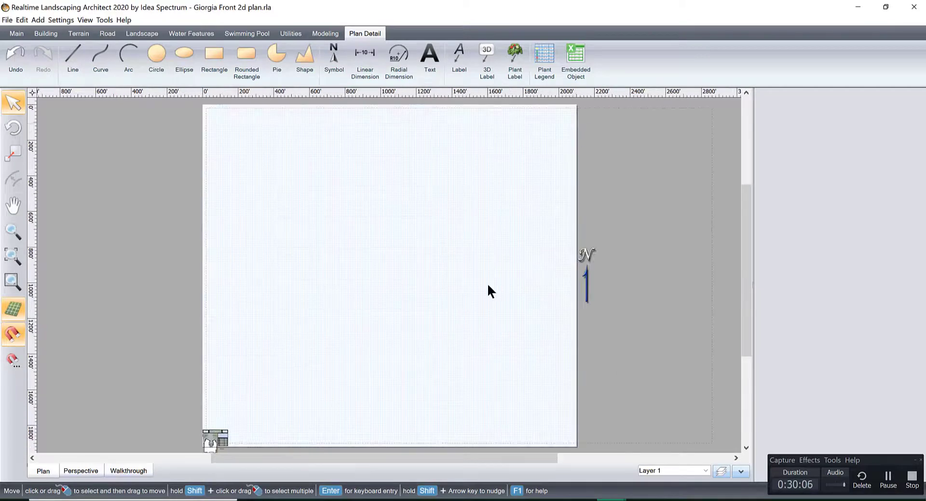
# Step: Select the whole plan at the lot's lower corner and try to scale it up to about 2850' wide
pyautogui.scroll(-2, 488, 284)
pyautogui.moveTo(488, 285); pyautogui.dragTo(480, 200, button='middle')
pyautogui.scroll(2, 480, 201)
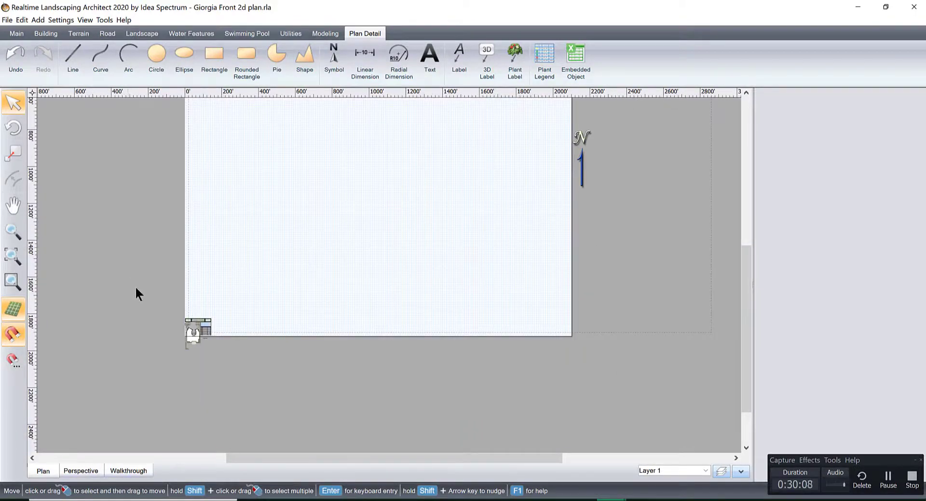
pyautogui.moveTo(131, 280); pyautogui.dragTo(334, 406)
pyautogui.scroll(-2, 334, 406)
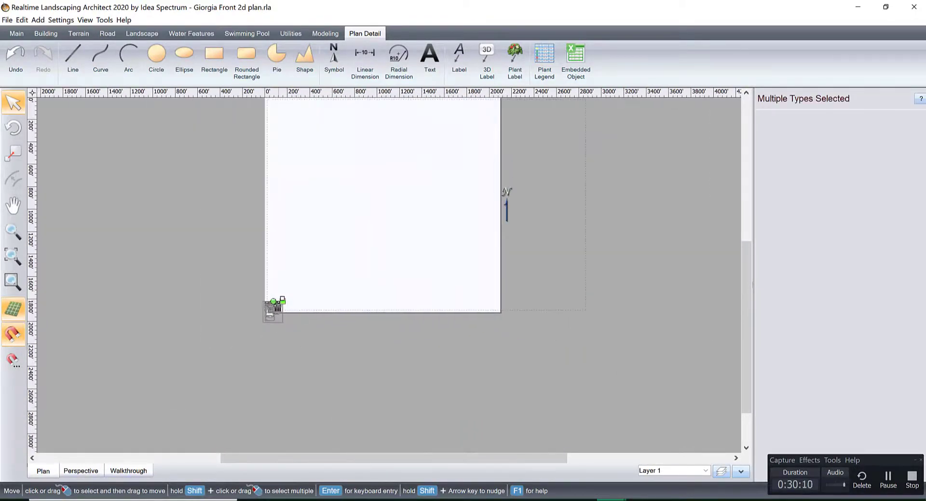
pyautogui.moveTo(283, 300); pyautogui.dragTo(516, 158)
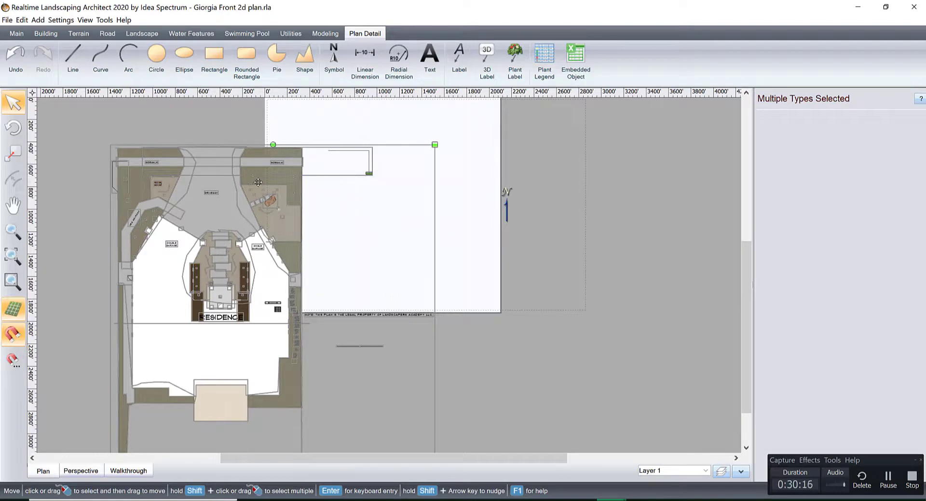
pyautogui.moveTo(289, 214); pyautogui.dragTo(444, 257, button='middle')
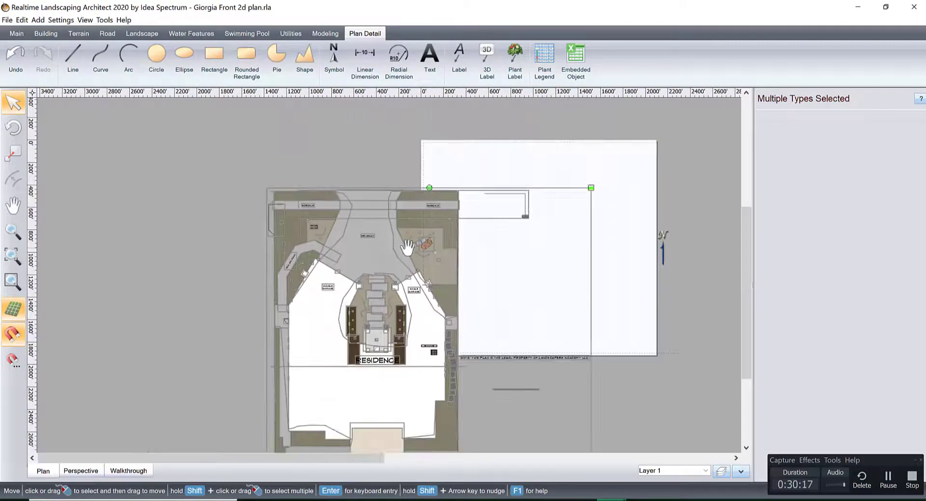
# Step: Unlock the Plan Layer and undo both the layer change and the plan enlargement
pyautogui.click(722, 470)
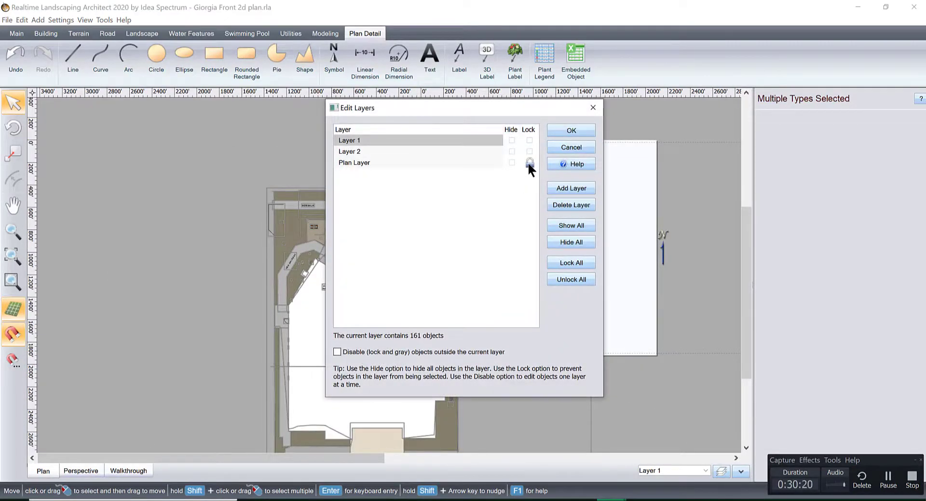
pyautogui.click(527, 163)
pyautogui.click(573, 129)
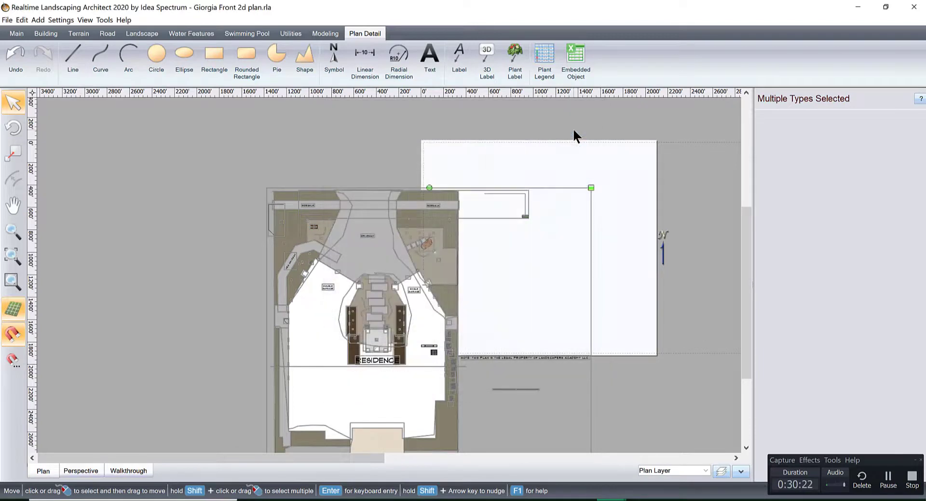
pyautogui.hotkey('ctrl', 'z')
pyautogui.hotkey('ctrl', 'z')
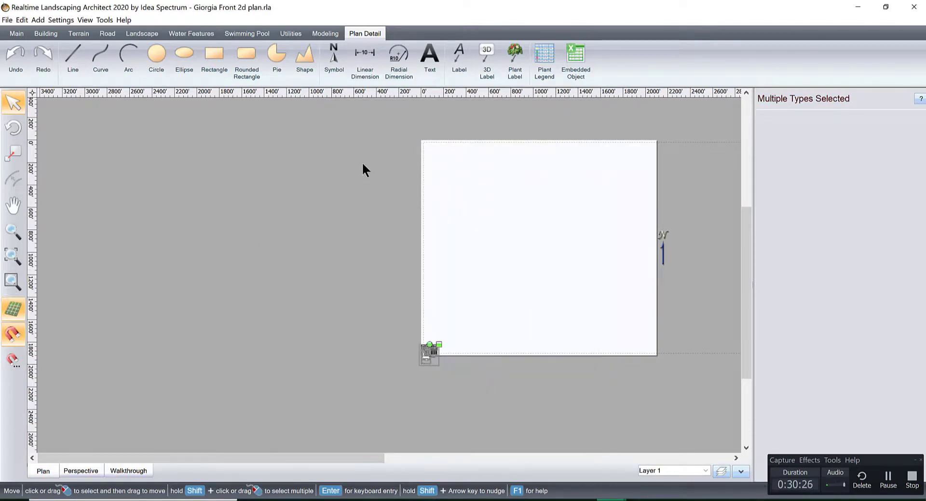
# Step: Select the whole plan again, try to scale it up to about 1530' wide, and check the title block and plant legend
pyautogui.scroll(-1, 448, 339)
pyautogui.moveTo(448, 339); pyautogui.dragTo(408, 263, button='middle')
pyautogui.scroll(4, 408, 263)
pyautogui.scroll(1, 409, 265)
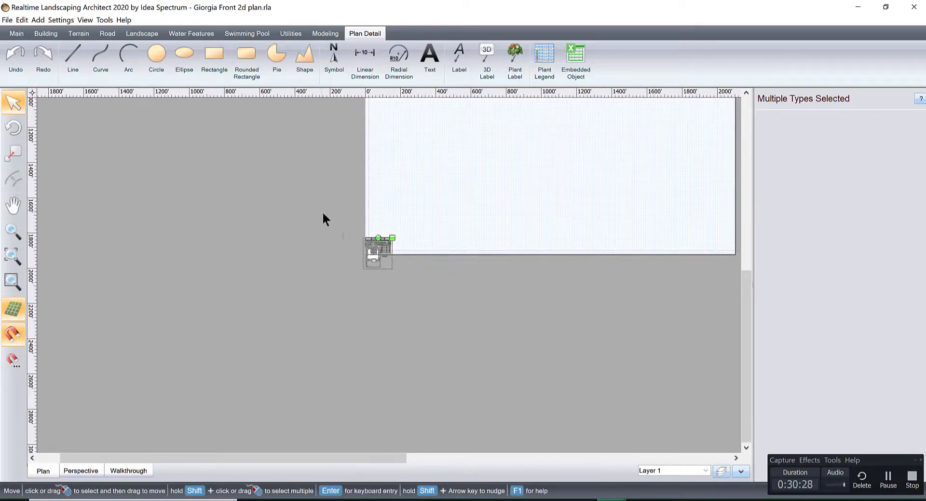
pyautogui.moveTo(321, 212); pyautogui.dragTo(514, 312)
pyautogui.moveTo(397, 234); pyautogui.dragTo(591, 149)
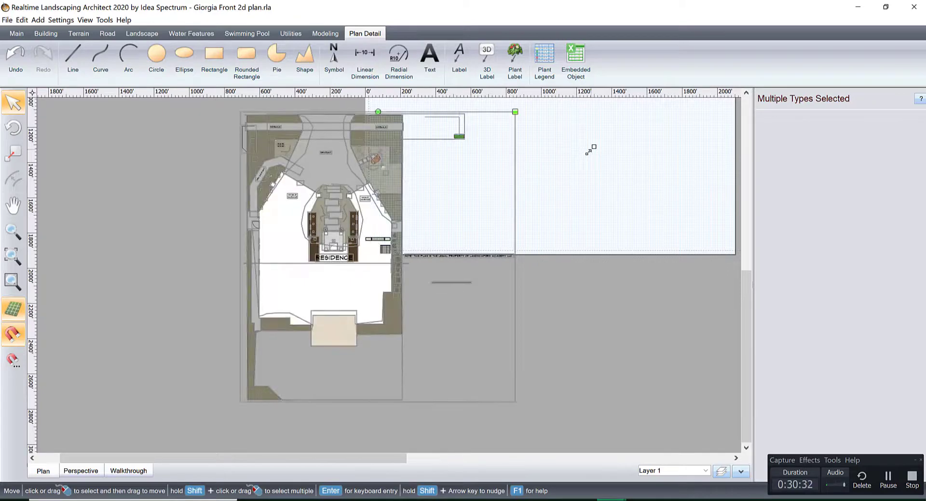
pyautogui.scroll(-2, 591, 148)
pyautogui.scroll(3, 461, 228)
pyautogui.scroll(3, 447, 238)
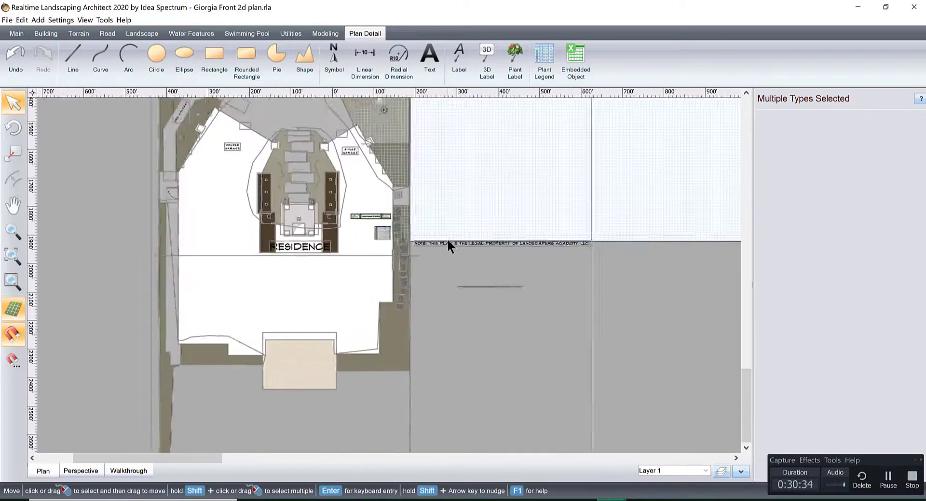
pyautogui.scroll(2, 363, 187)
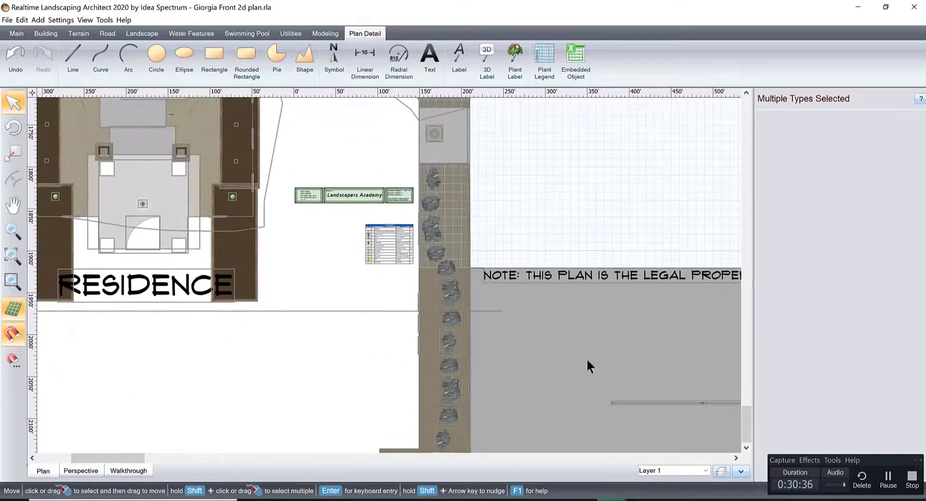
# Step: Unlock the Plan Layer with the enlarged plan selected, and undo that layer change and the last enlargement
pyautogui.click(721, 470)
pyautogui.click(530, 161)
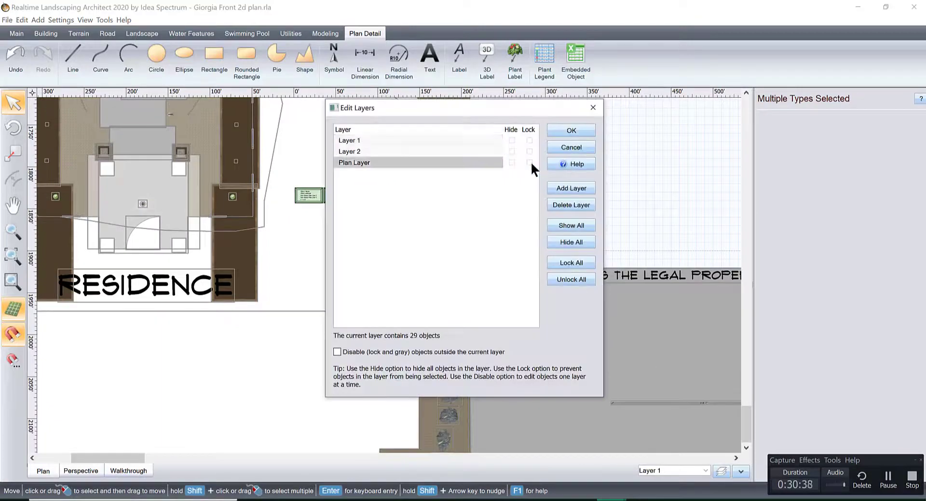
pyautogui.click(561, 126)
pyautogui.scroll(-5, 502, 213)
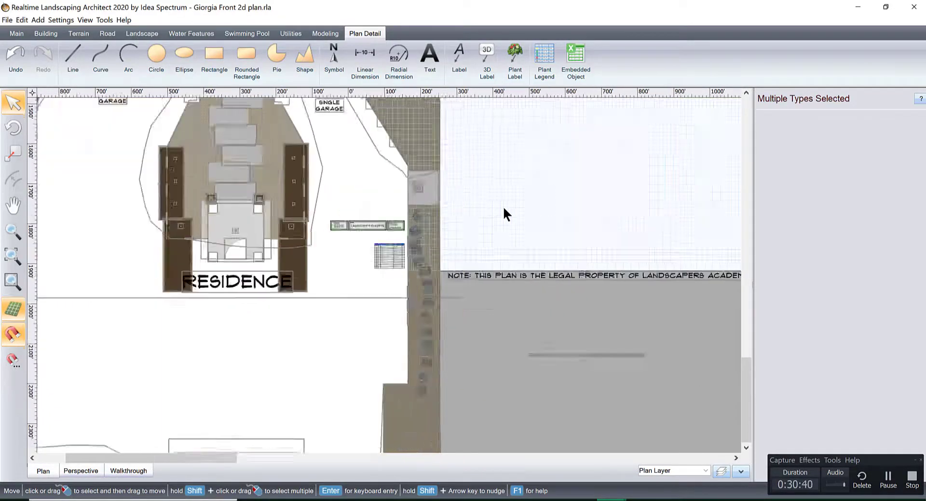
pyautogui.hotkey('ctrl', 'z')
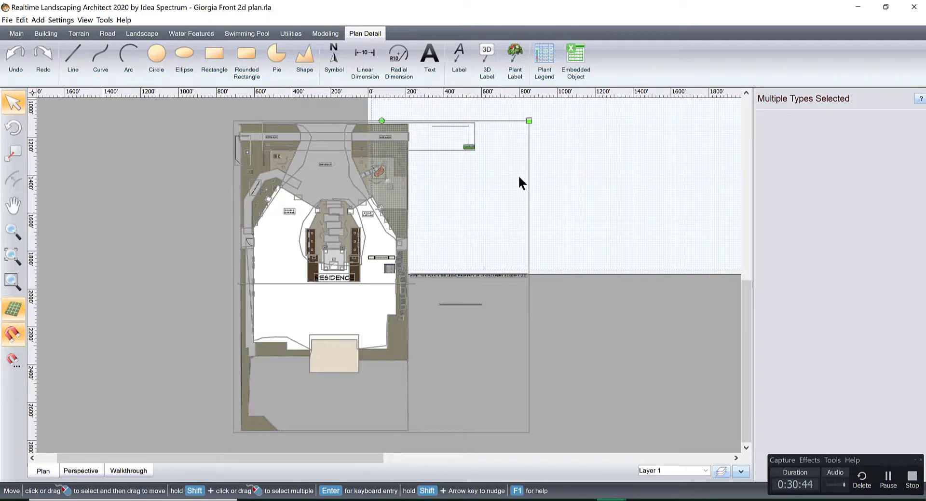
pyautogui.hotkey('ctrl', 'z')
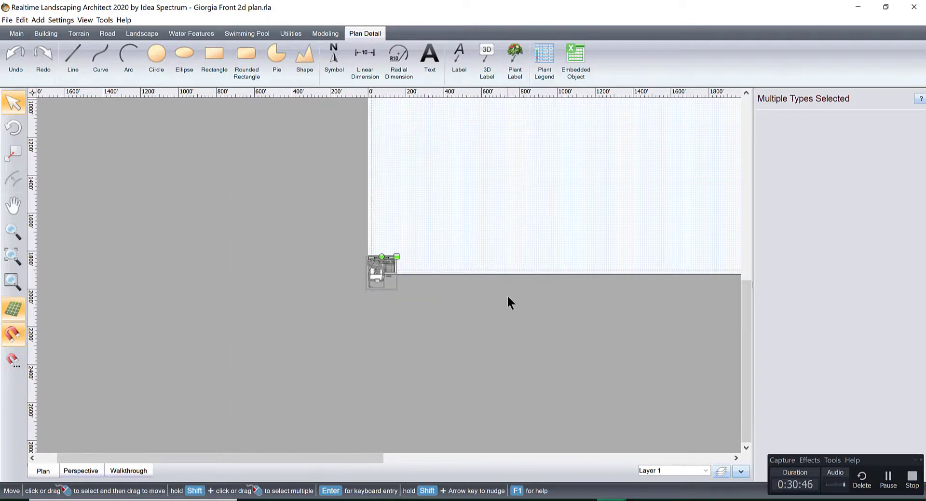
# Step: Try to scale the selected plan to about 1660' wide, inspect its title block and legend, and undo the scaling
pyautogui.moveTo(483, 333); pyautogui.dragTo(510, 349)
pyautogui.moveTo(423, 247); pyautogui.dragTo(626, 161)
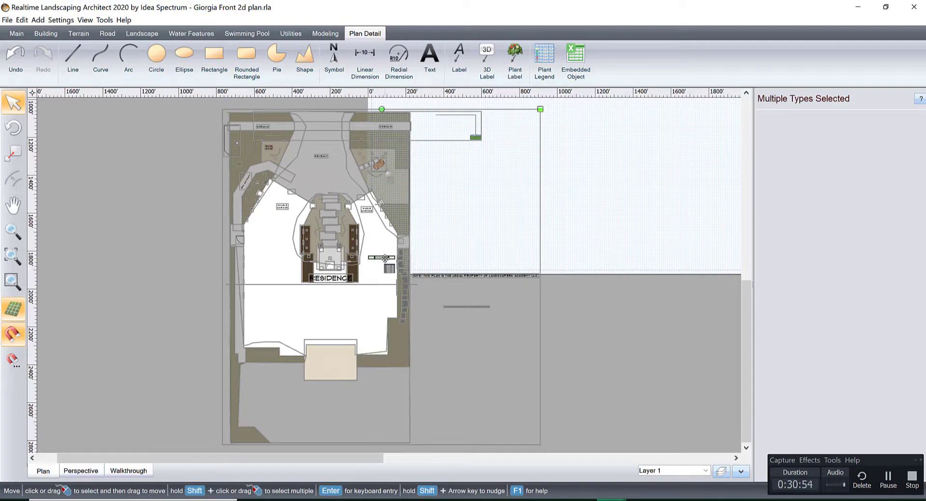
pyautogui.scroll(5, 385, 258)
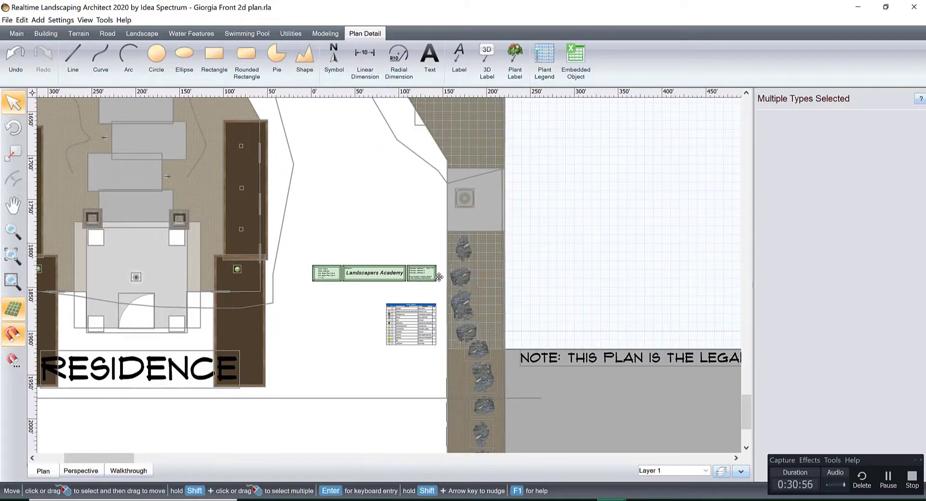
pyautogui.scroll(-3, 375, 292)
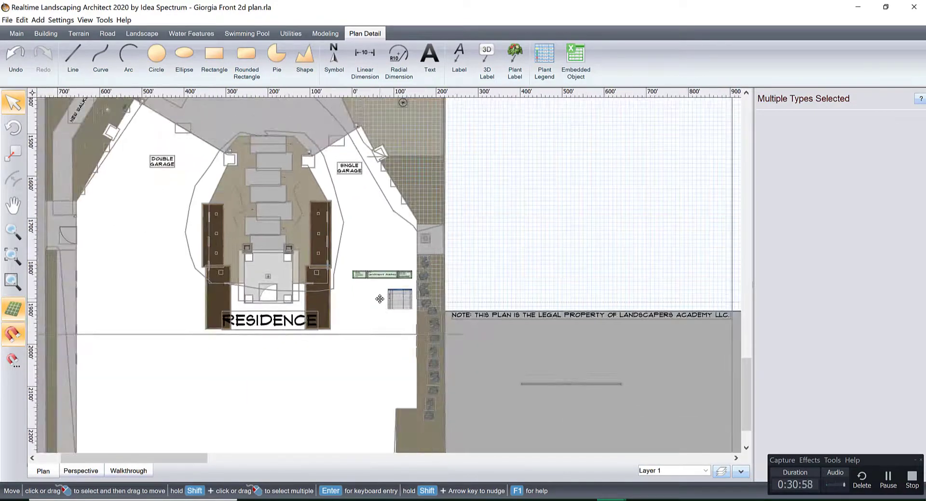
pyautogui.scroll(-2, 379, 299)
pyautogui.moveTo(365, 246); pyautogui.dragTo(392, 360, button='middle')
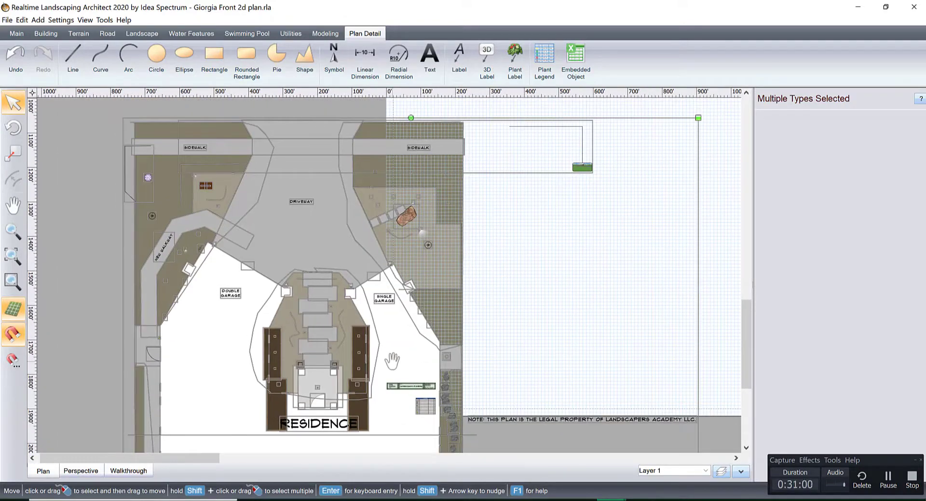
pyautogui.scroll(-3, 416, 315)
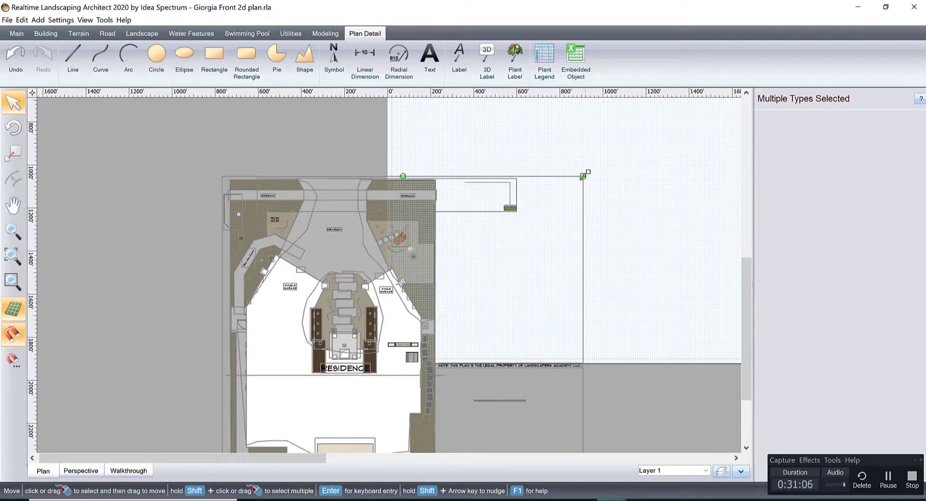
pyautogui.hotkey('ctrl', 'z')
# Step: Unlock the Plan Layer and make Layer 2 the current layer
pyautogui.scroll(5, 424, 343)
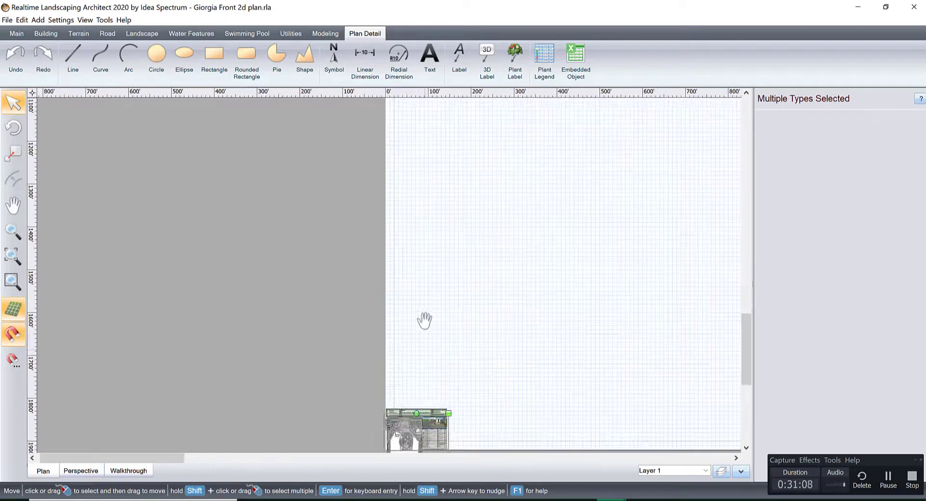
pyautogui.scroll(5, 462, 322)
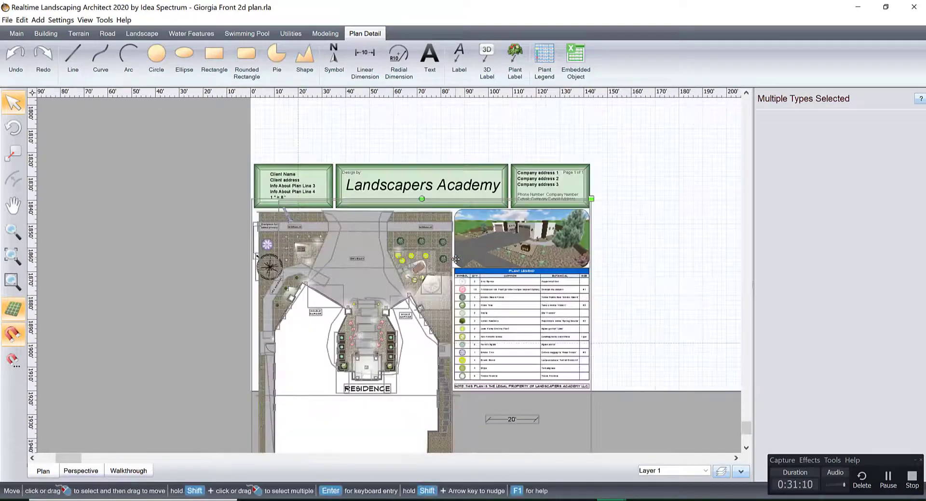
pyautogui.moveTo(554, 226); pyautogui.dragTo(520, 187, button='middle')
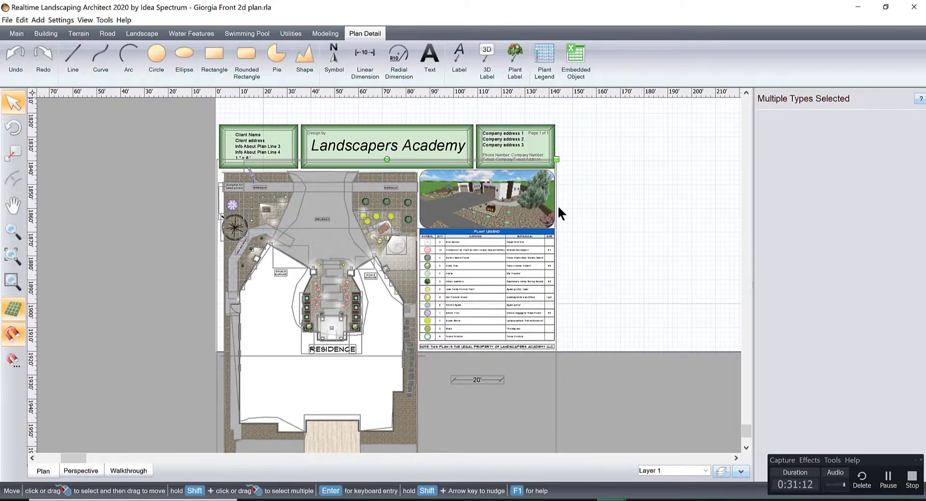
pyautogui.scroll(-3, 560, 206)
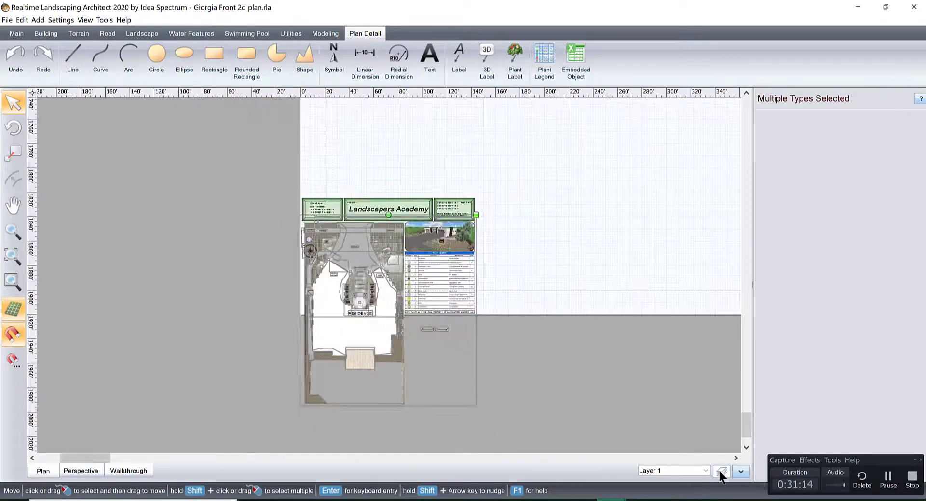
pyautogui.click(721, 470)
pyautogui.click(529, 163)
pyautogui.click(531, 159)
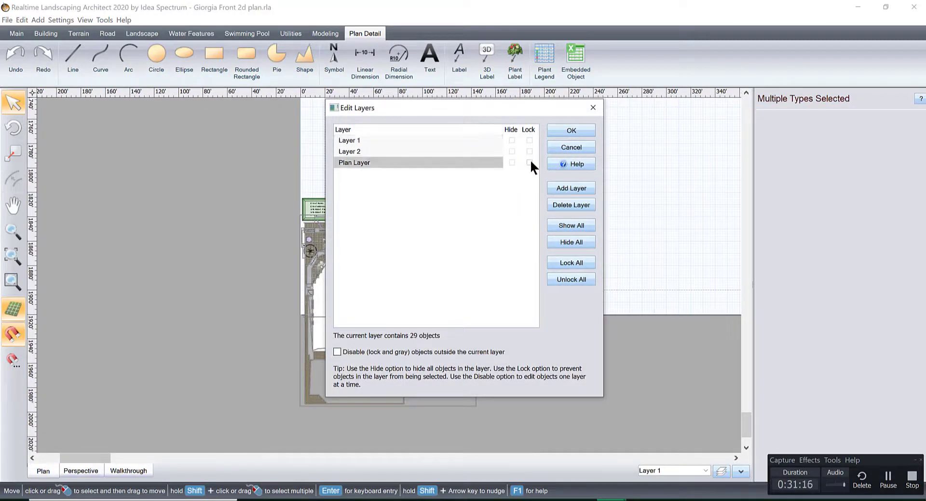
pyautogui.click(477, 151)
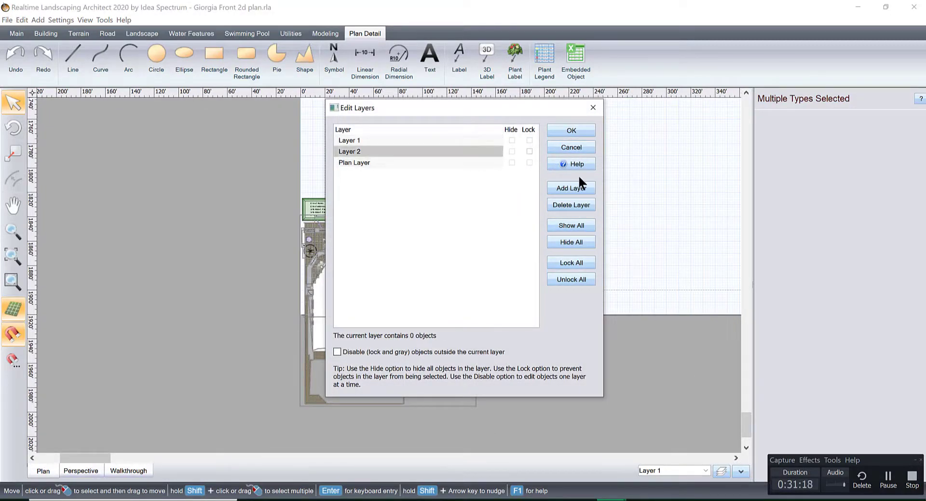
pyautogui.click(570, 130)
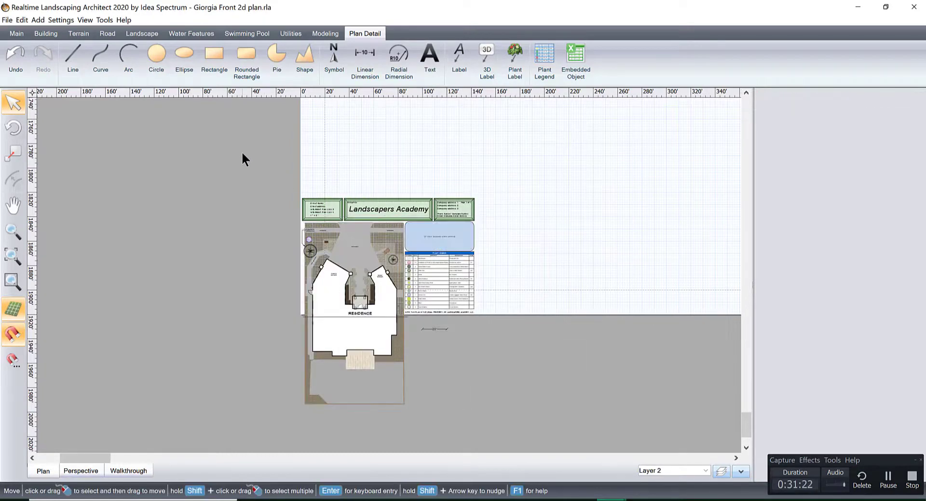
# Step: Select the Landscapers Academy title panel, and select the client information block and try enlarging it slightly
pyautogui.click(405, 204)
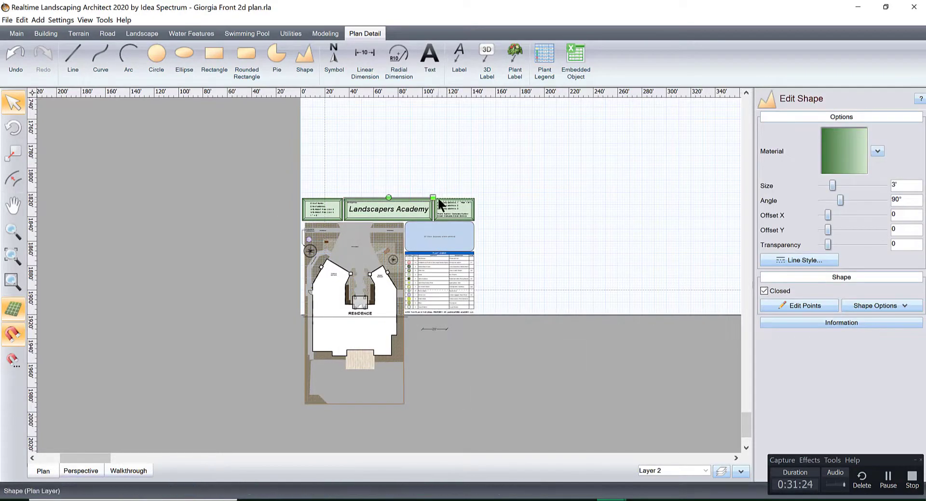
pyautogui.click(322, 207)
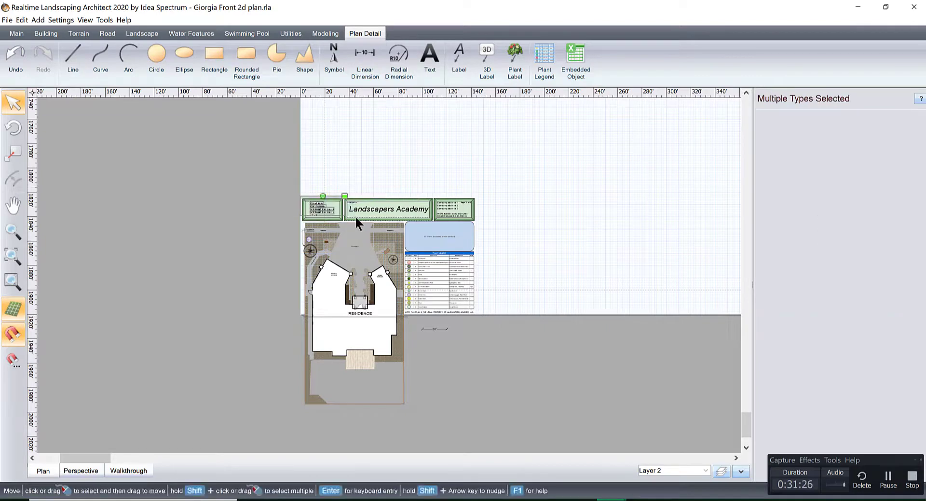
pyautogui.moveTo(342, 197); pyautogui.dragTo(363, 192)
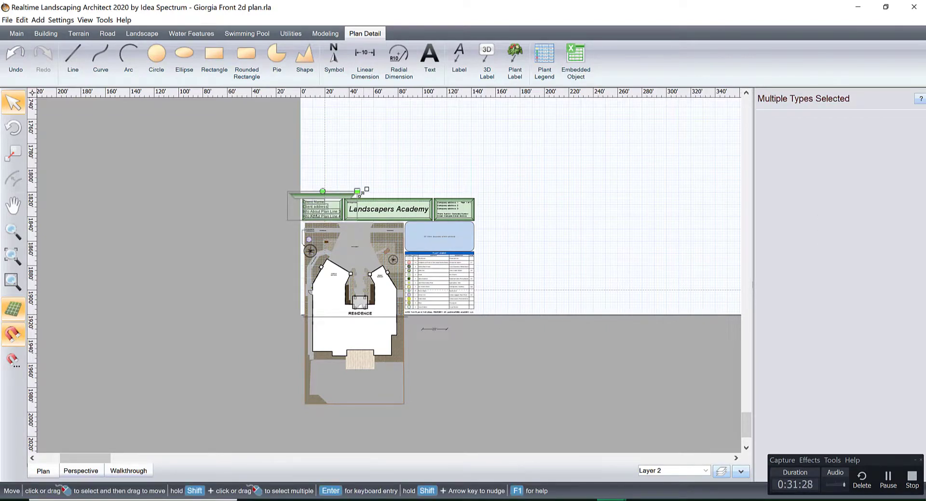
# Step: Select the whole plan, check the layer locks, and try enlarging it in two passes, the second to about 313%
pyautogui.moveTo(264, 161); pyautogui.dragTo(567, 427)
pyautogui.scroll(-2, 514, 349)
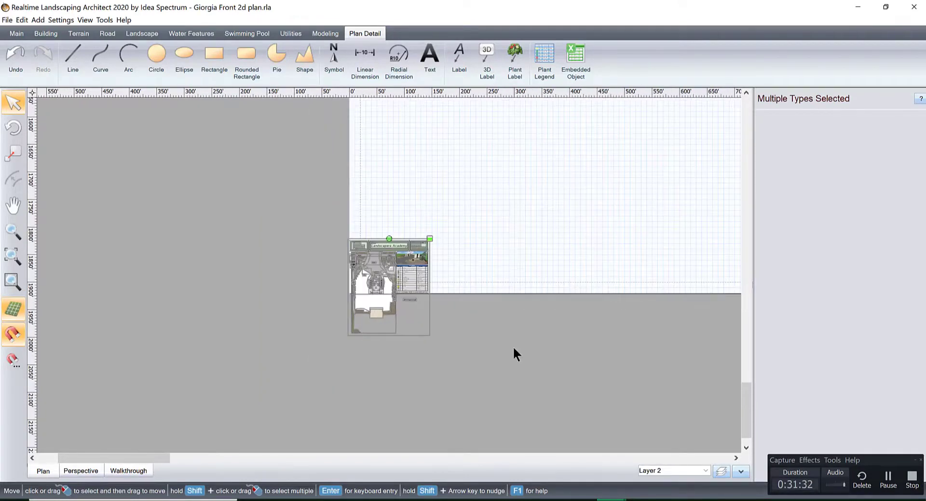
pyautogui.click(721, 472)
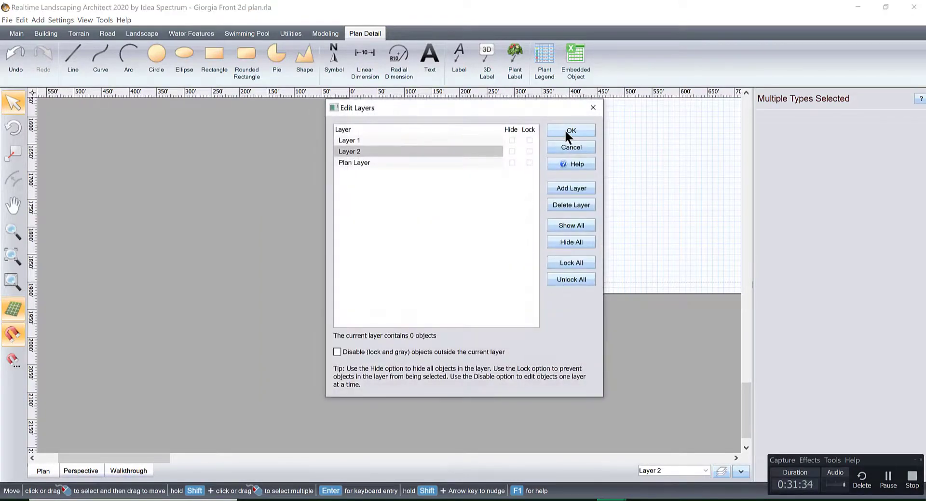
pyautogui.click(566, 135)
pyautogui.moveTo(430, 239); pyautogui.dragTo(620, 125)
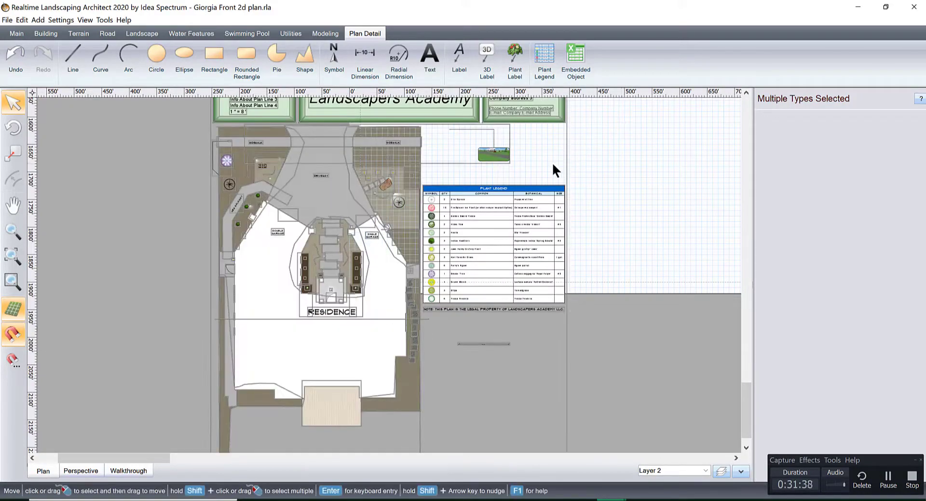
pyautogui.scroll(-4, 553, 170)
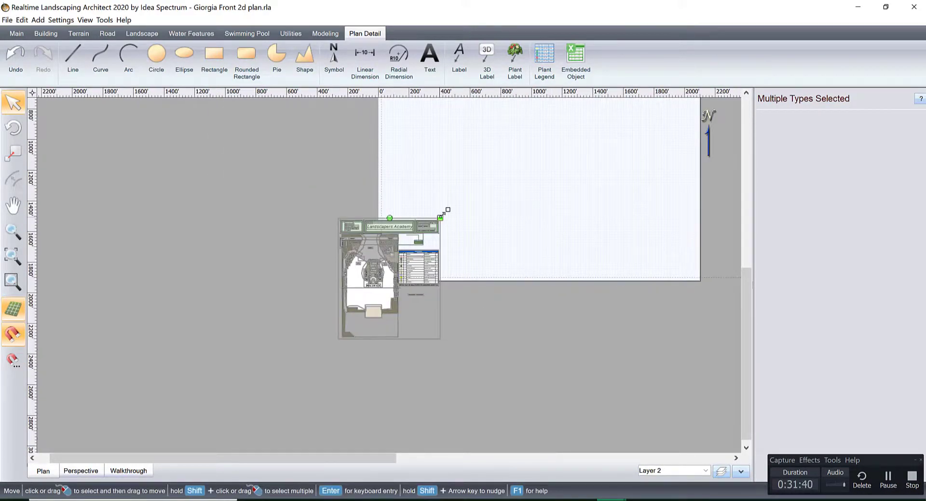
pyautogui.moveTo(443, 213); pyautogui.dragTo(577, 143)
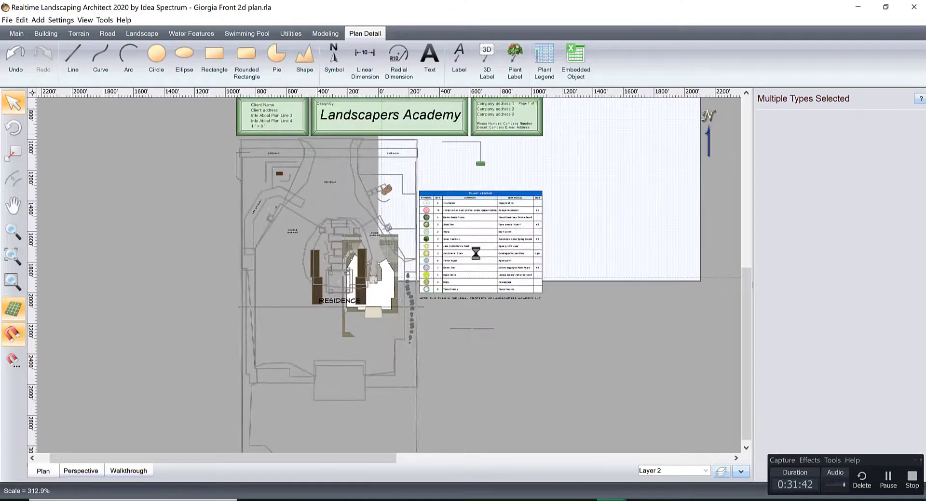
# Step: Move the enlarged plan onto the page with its title block across the page's upper edge
pyautogui.moveTo(492, 252); pyautogui.dragTo(534, 238, button='middle')
pyautogui.scroll(-1, 443, 298)
pyautogui.moveTo(402, 229); pyautogui.dragTo(459, 171)
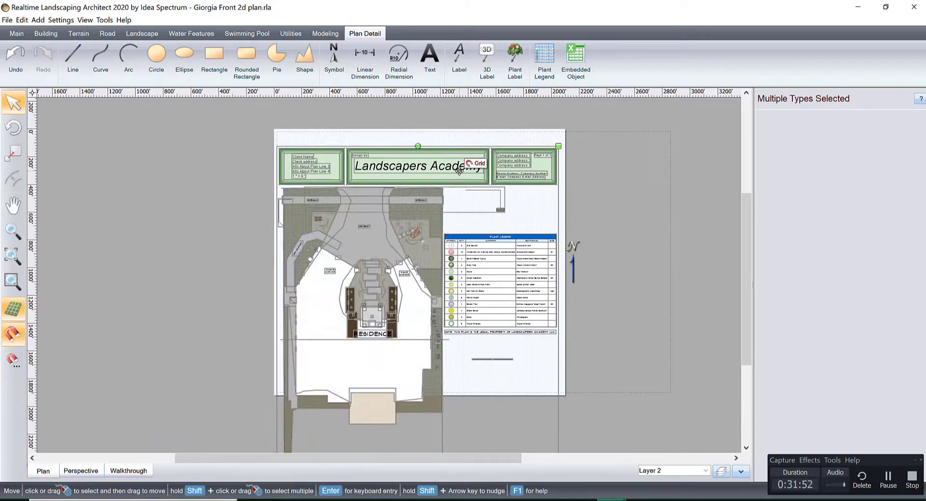
# Step: Examine the enlarged plan's plant legend, residence, driveway and planting areas for correct scaling
pyautogui.scroll(3, 598, 219)
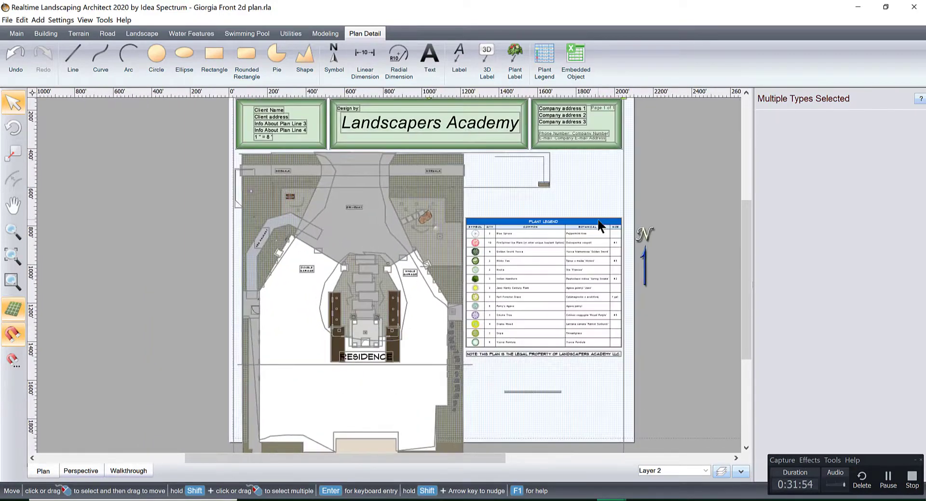
pyautogui.scroll(2, 614, 247)
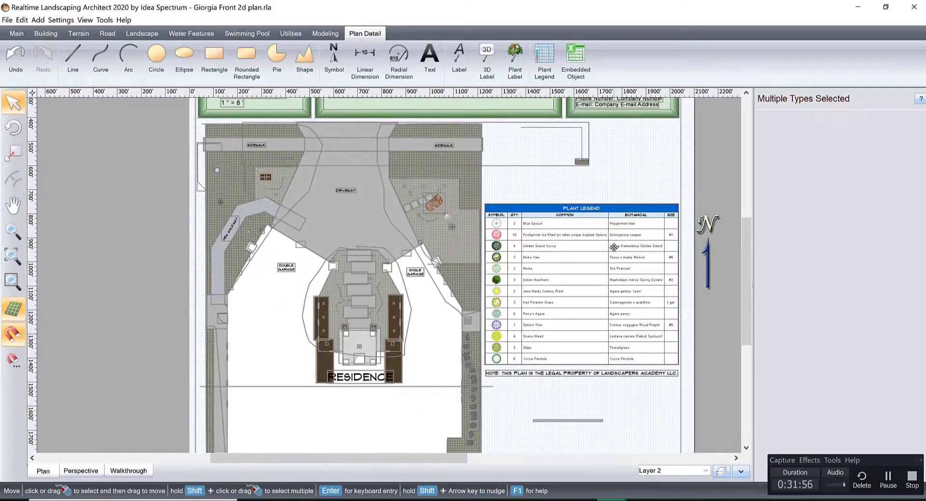
pyautogui.scroll(-2, 614, 247)
pyautogui.moveTo(461, 332); pyautogui.dragTo(487, 282, button='middle')
pyautogui.scroll(3, 487, 282)
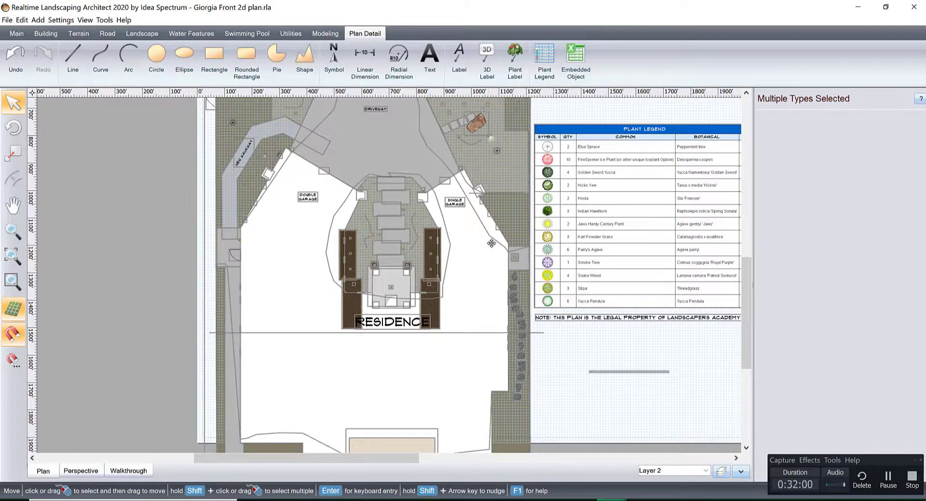
pyautogui.moveTo(491, 244); pyautogui.dragTo(508, 351, button='middle')
pyautogui.scroll(4, 499, 317)
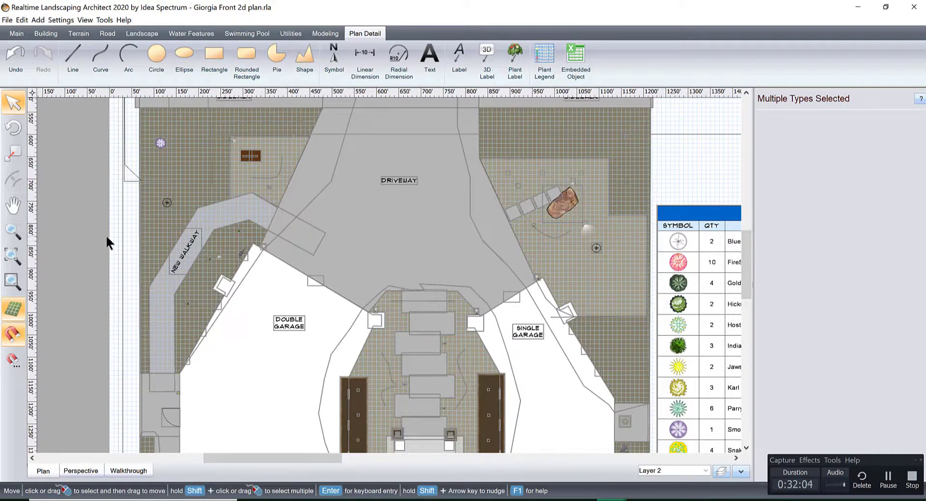
# Step: Select the Indian Hawthorn beside the new walkway and examine the enlarged front yard in the perspective view
pyautogui.click(95, 225)
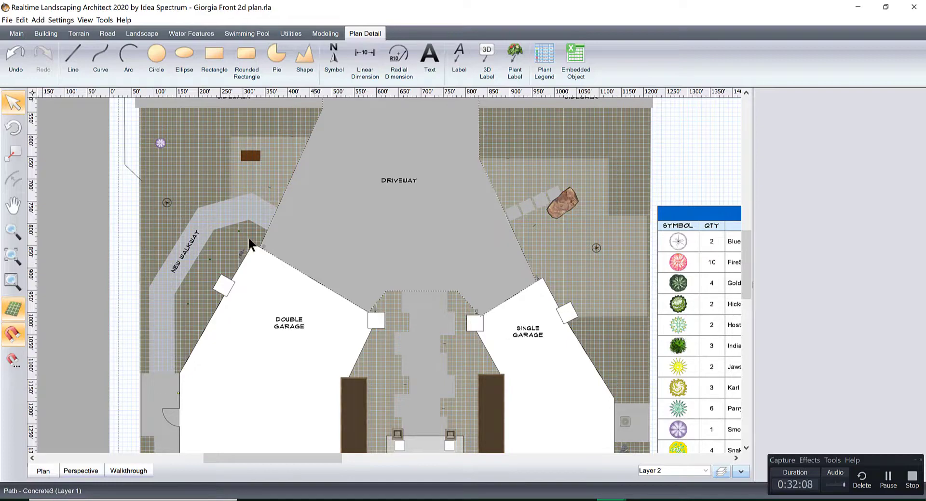
pyautogui.click(239, 228)
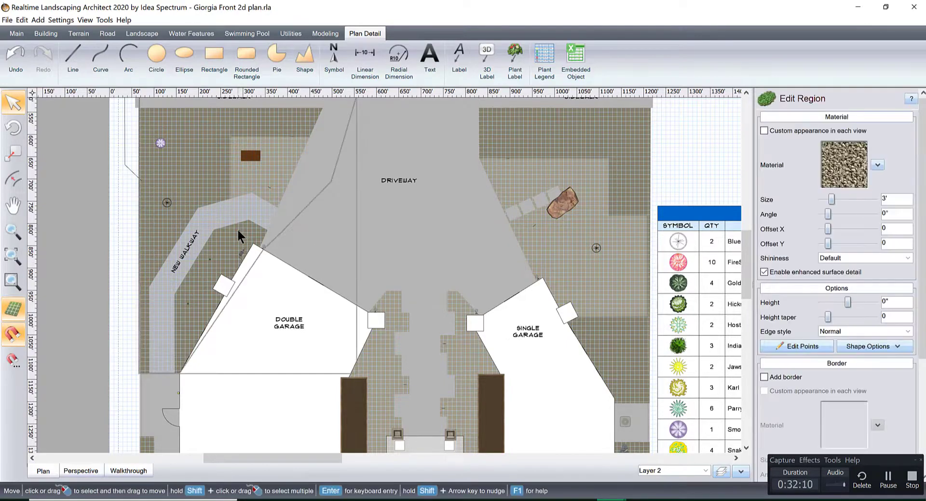
pyautogui.click(237, 228)
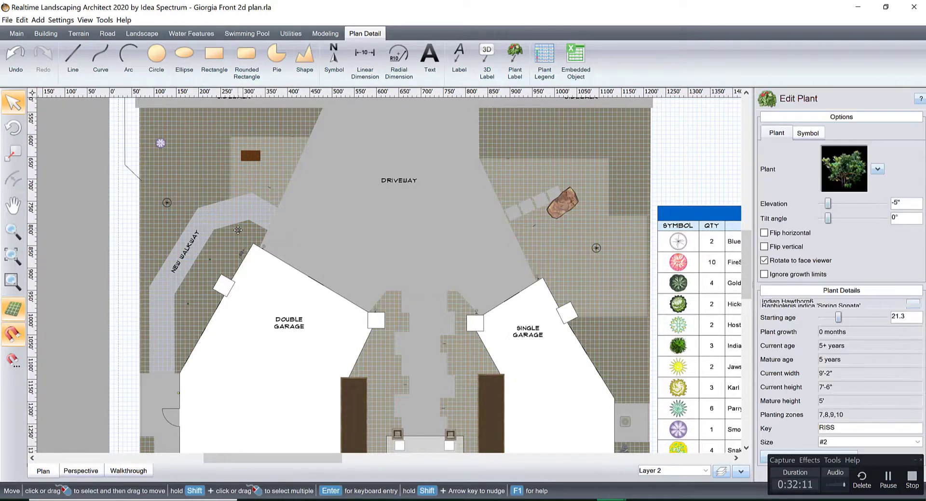
pyautogui.click(80, 470)
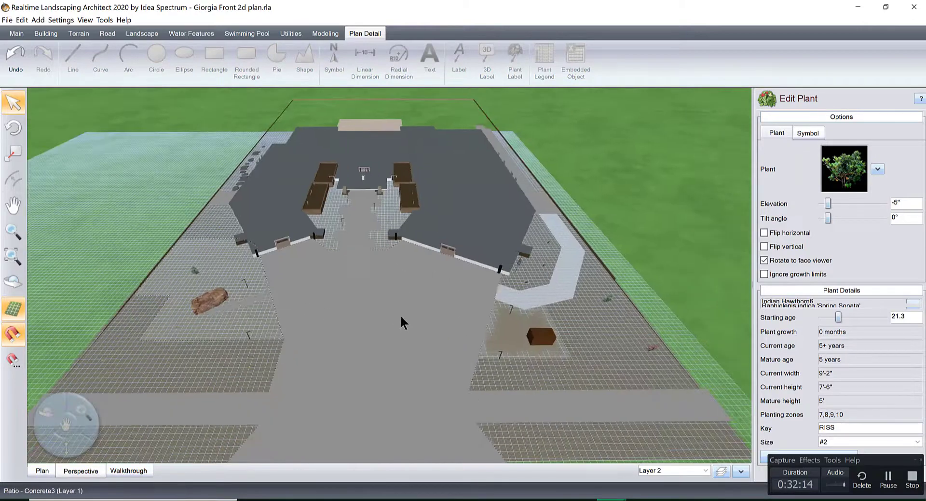
pyautogui.scroll(3, 444, 304)
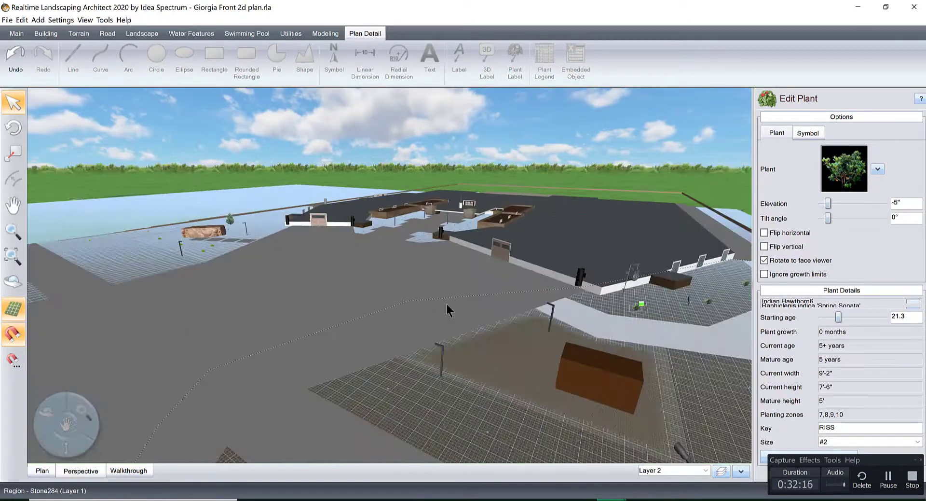
pyautogui.moveTo(553, 308); pyautogui.dragTo(576, 328, button='middle')
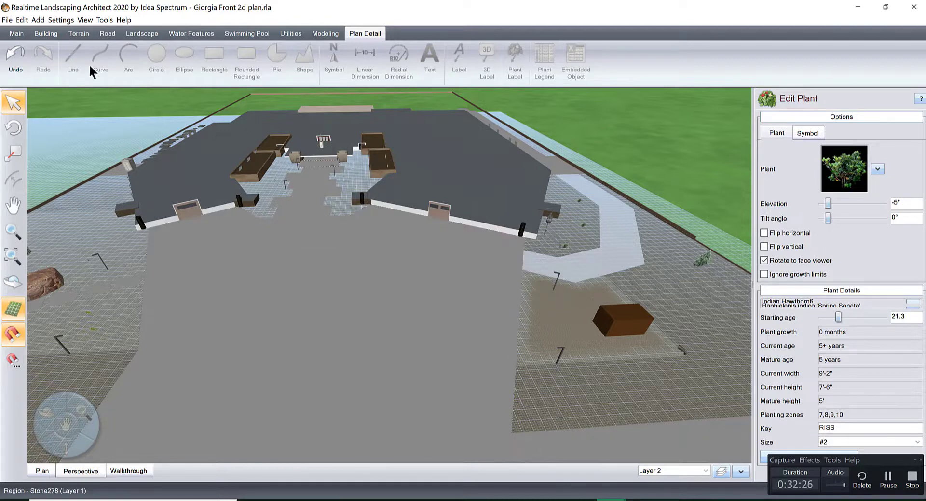
# Step: Return to the plan view and undo the plan's move and both enlargements
pyautogui.click(8, 20)
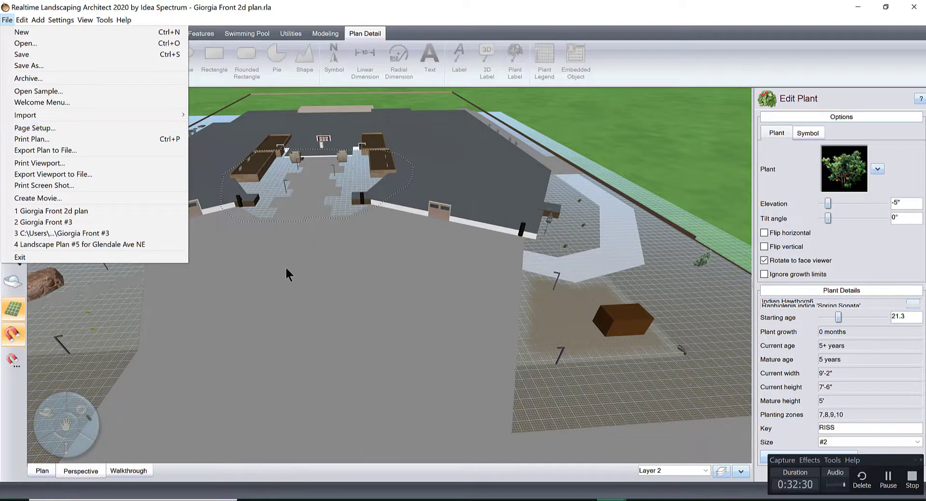
pyautogui.click(604, 148)
pyautogui.hotkey('ctrl', 'z')
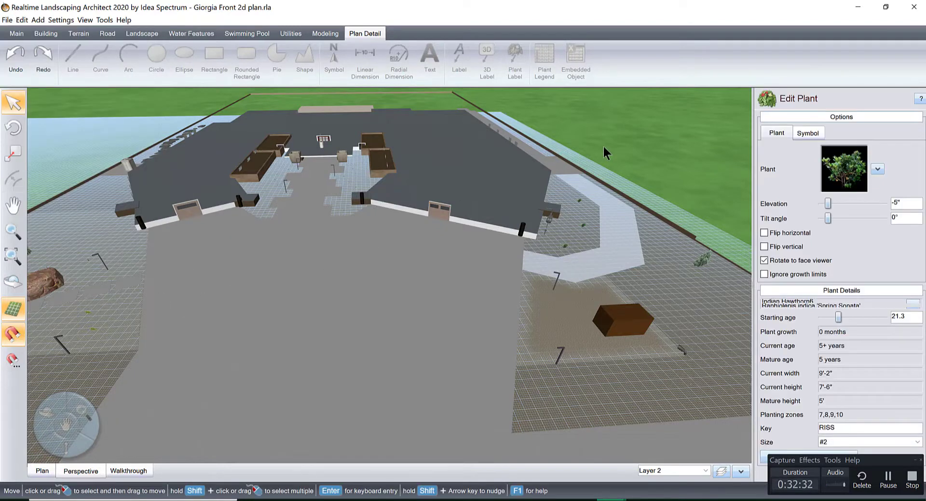
pyautogui.click(47, 467)
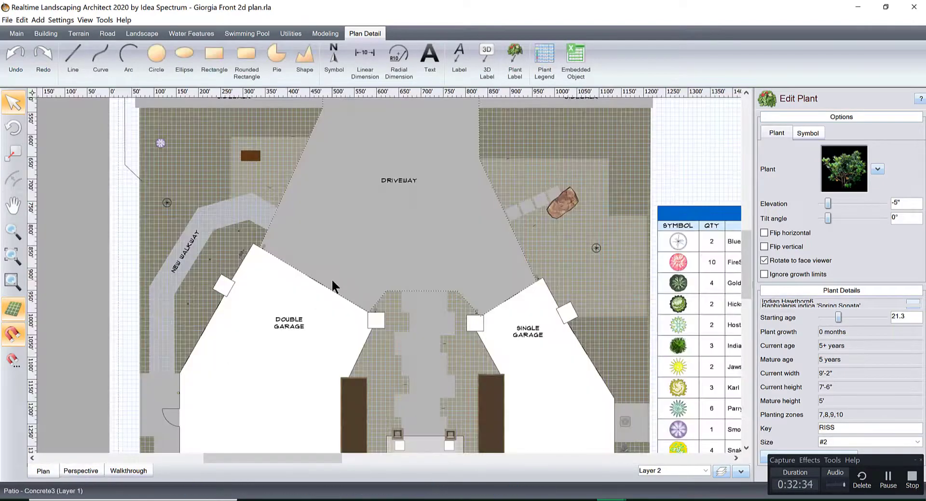
pyautogui.scroll(-5, 331, 279)
pyautogui.click(331, 280)
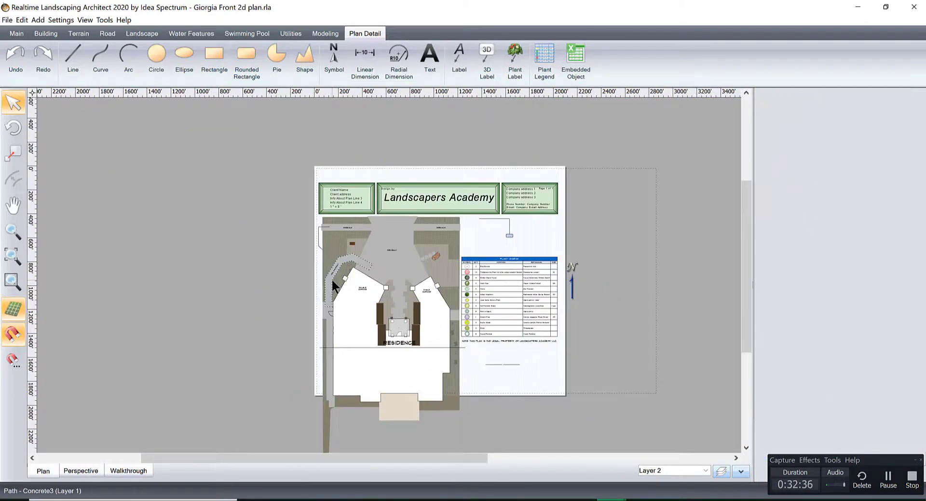
pyautogui.click(331, 278)
pyautogui.hotkey('ctrl', 'a')
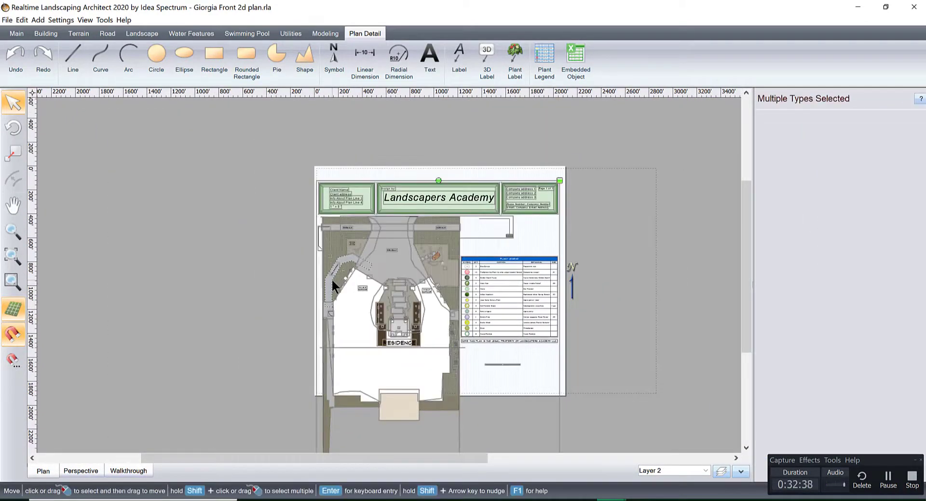
pyautogui.hotkey('ctrl', 'z')
pyautogui.hotkey('ctrl', 'z')
pyautogui.hotkey('ctrl', 'z')
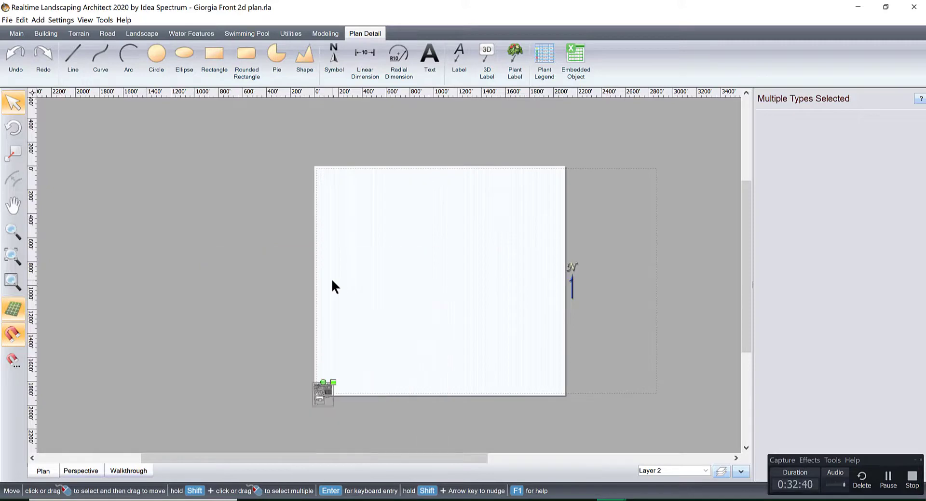
# Step: Deselect the plan, open the page setup, and look through the available drawing sizes without changing the current one
pyautogui.click(191, 234)
pyautogui.click(6, 20)
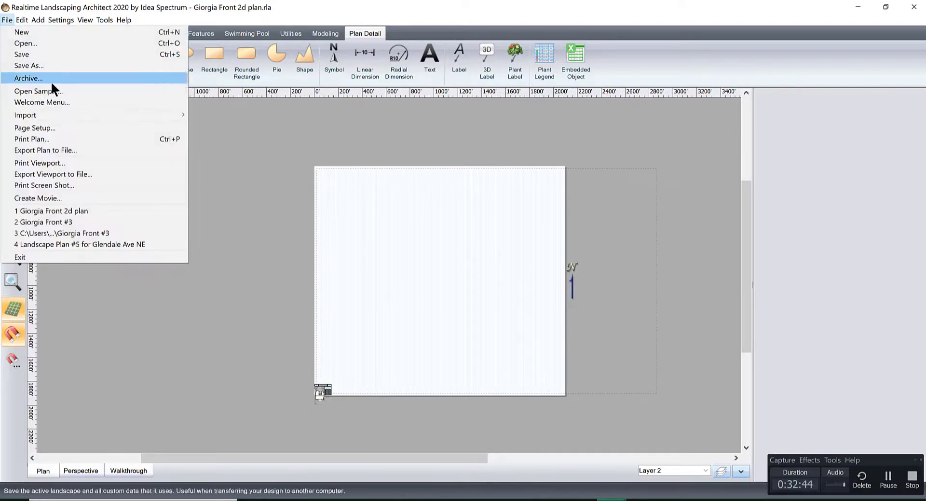
pyautogui.click(51, 128)
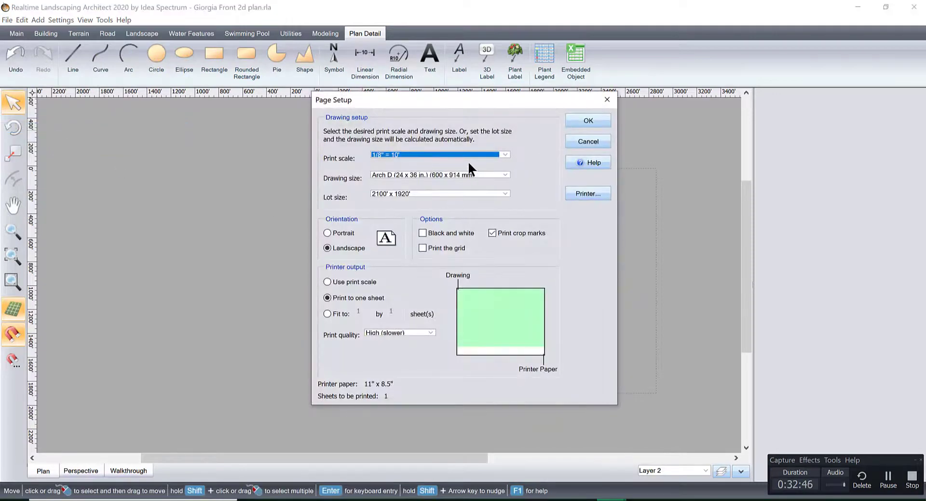
pyautogui.click(505, 175)
pyautogui.moveTo(500, 219); pyautogui.dragTo(501, 189)
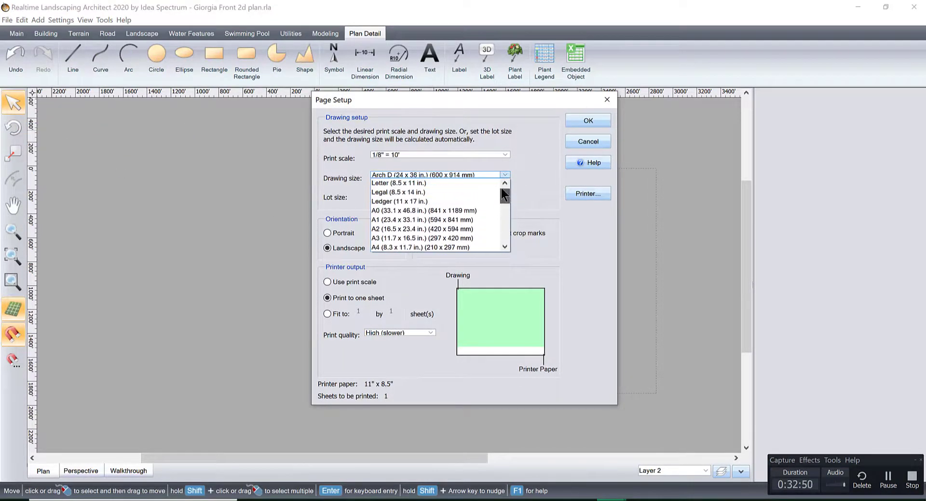
pyautogui.click(502, 246)
pyautogui.click(502, 245)
pyautogui.click(502, 245)
pyautogui.click(502, 245)
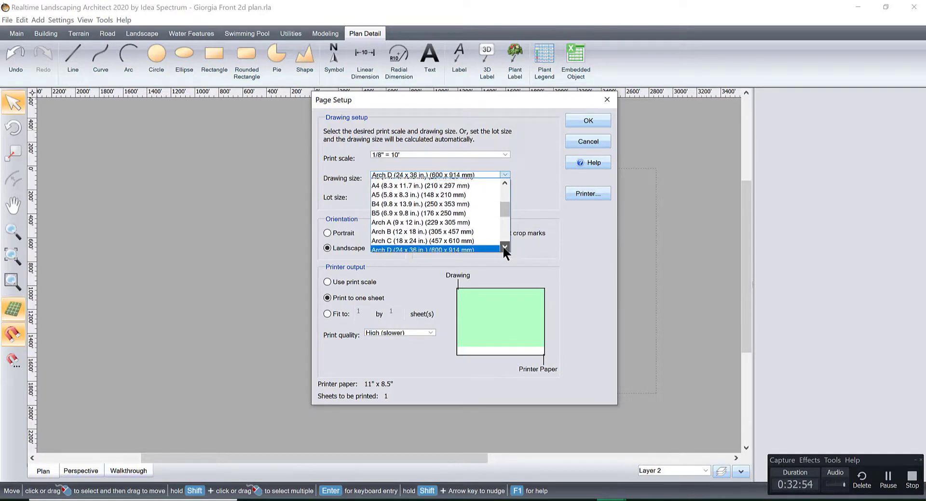
pyautogui.click(502, 245)
pyautogui.click(502, 245)
pyautogui.click(503, 245)
pyautogui.click(502, 245)
pyautogui.click(503, 245)
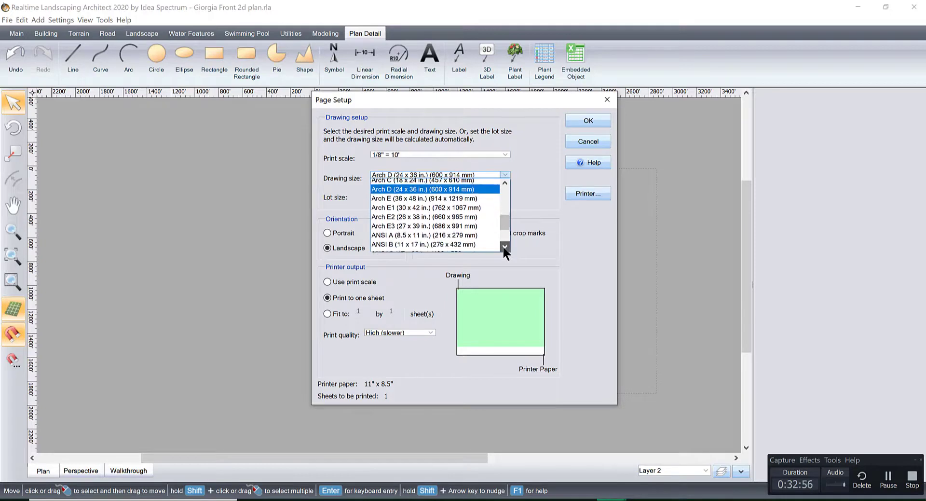
pyautogui.click(503, 245)
pyautogui.click(503, 244)
pyautogui.click(502, 245)
pyautogui.click(503, 245)
pyautogui.click(502, 245)
pyautogui.click(502, 245)
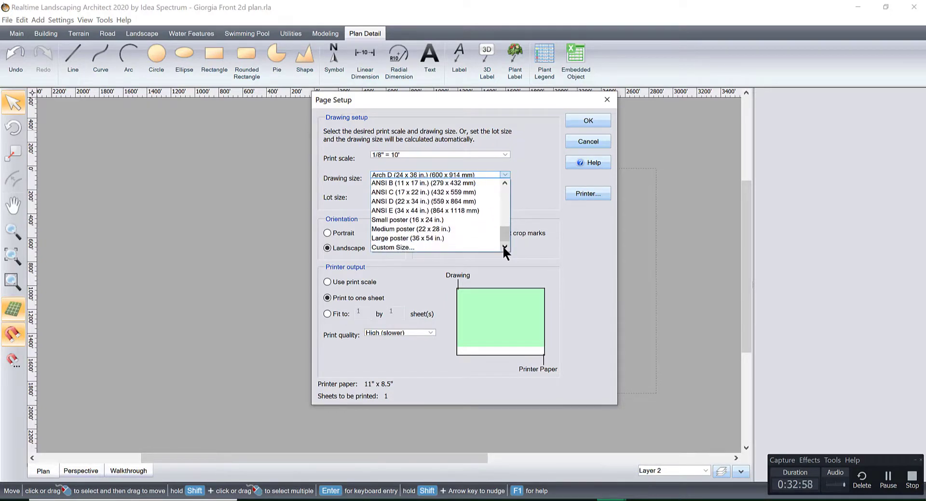
pyautogui.click(534, 188)
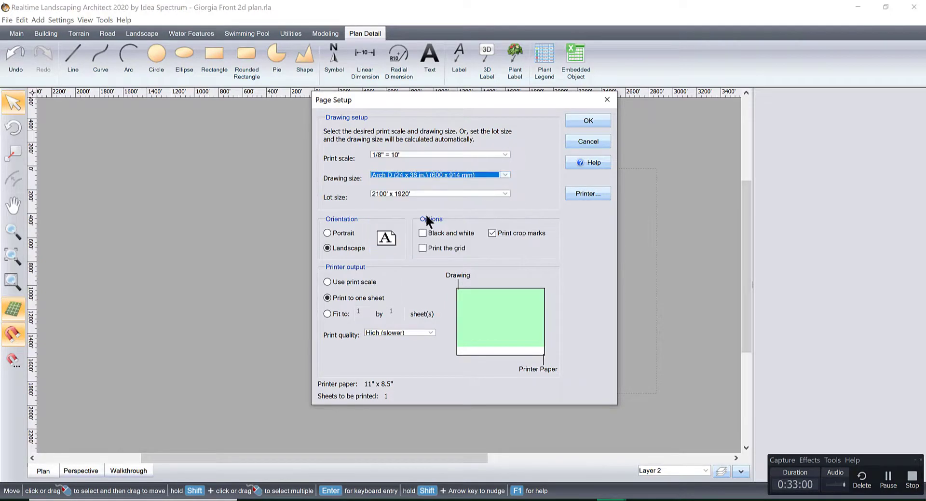
# Step: Set the print scale to 1/2" = 10' and the drawing size to Arch D (24 x 36 in.), and apply the page setup
pyautogui.click(504, 152)
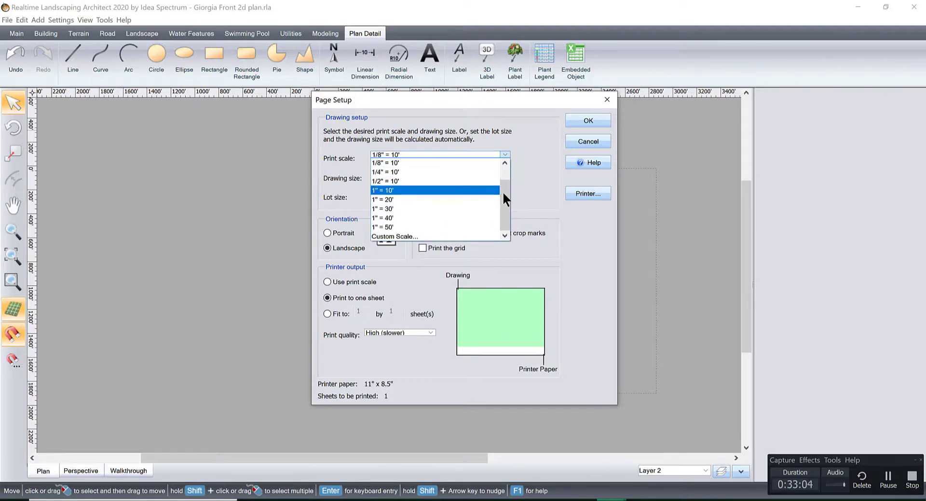
pyautogui.click(504, 171)
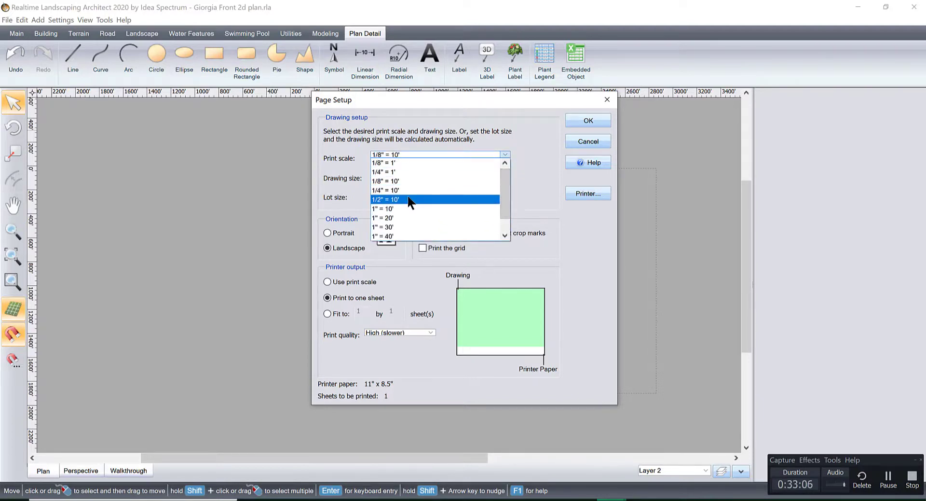
pyautogui.click(409, 198)
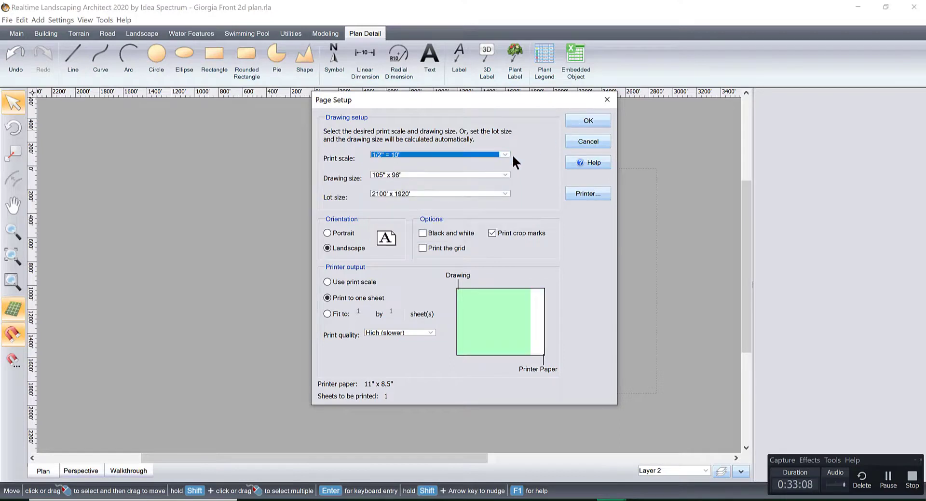
pyautogui.click(501, 173)
pyautogui.moveTo(505, 228); pyautogui.dragTo(506, 178)
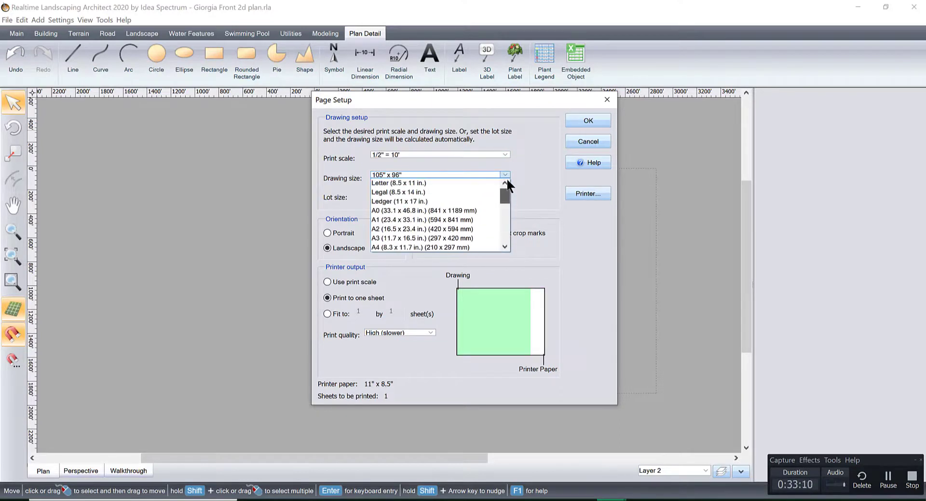
pyautogui.click(505, 246)
pyautogui.click(504, 246)
pyautogui.click(505, 246)
pyautogui.click(504, 245)
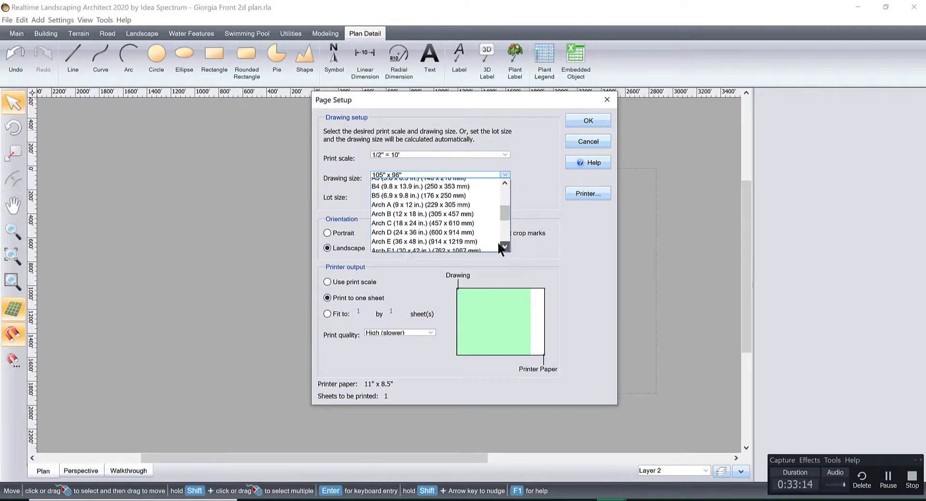
pyautogui.click(437, 228)
pyautogui.click(584, 120)
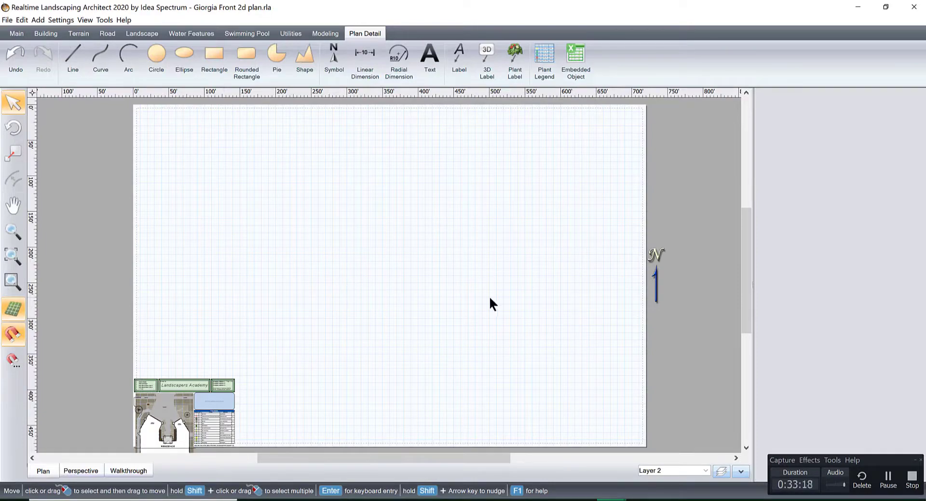
# Step: Select the whole plan, and apply a page setup with print scale 1" = 10' and drawing size Arch D (24 x 36 in.)
pyautogui.scroll(-1, 274, 348)
pyautogui.moveTo(276, 345); pyautogui.dragTo(279, 265, button='middle')
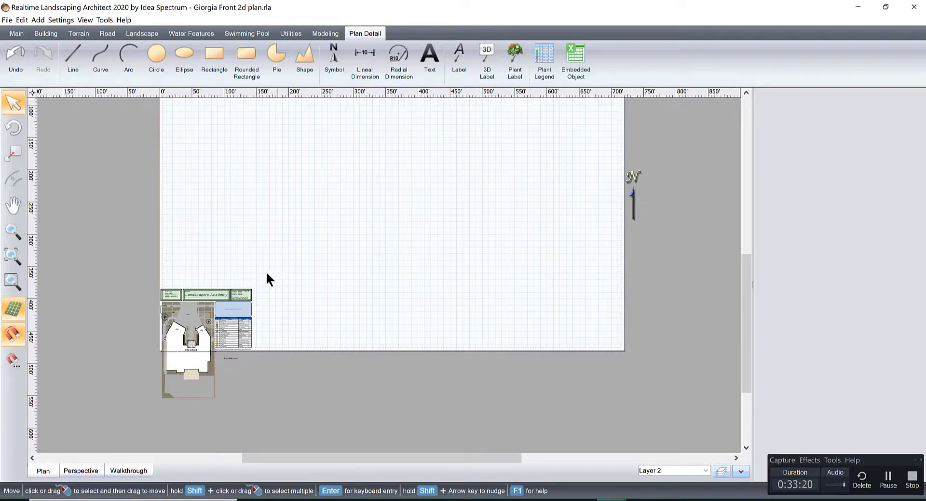
pyautogui.moveTo(111, 252); pyautogui.dragTo(355, 419)
pyautogui.click(7, 20)
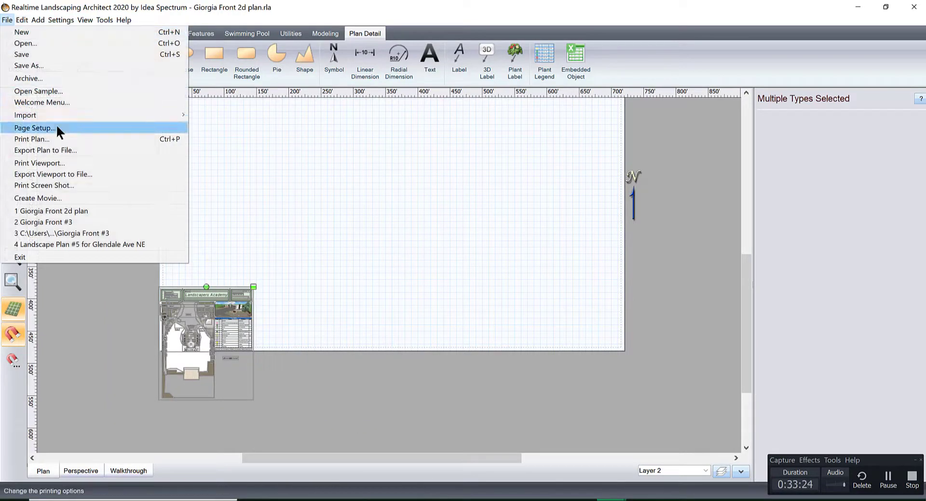
pyautogui.click(29, 130)
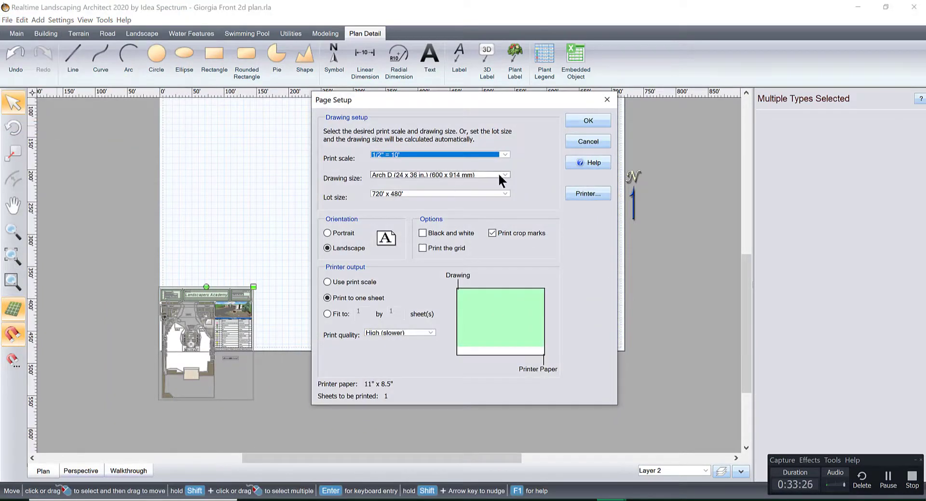
pyautogui.click(502, 154)
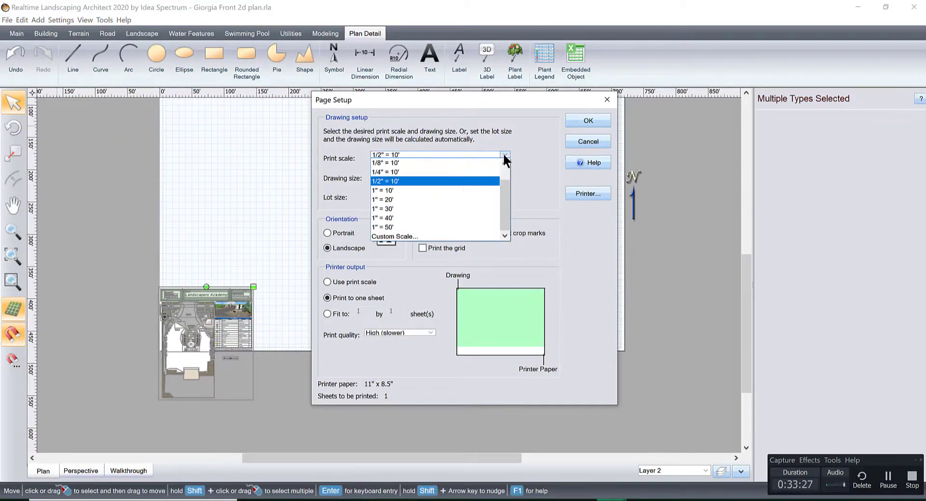
pyautogui.click(420, 190)
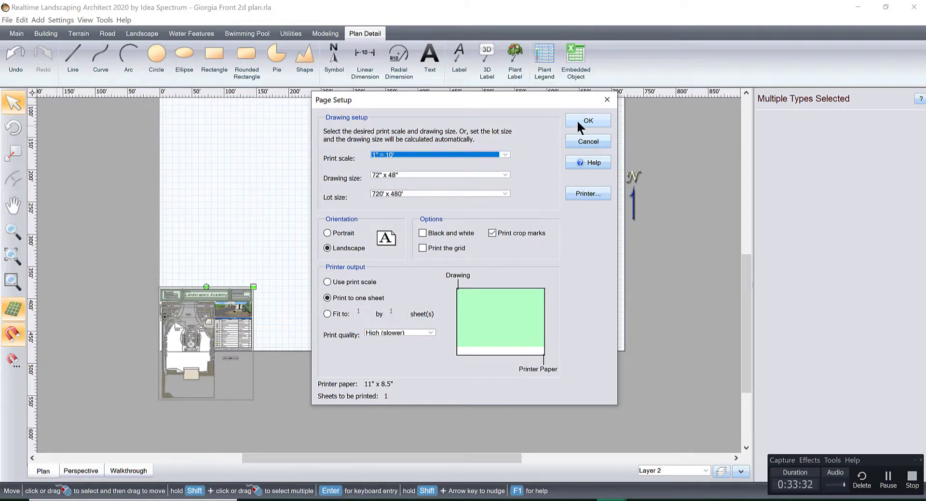
pyautogui.click(504, 174)
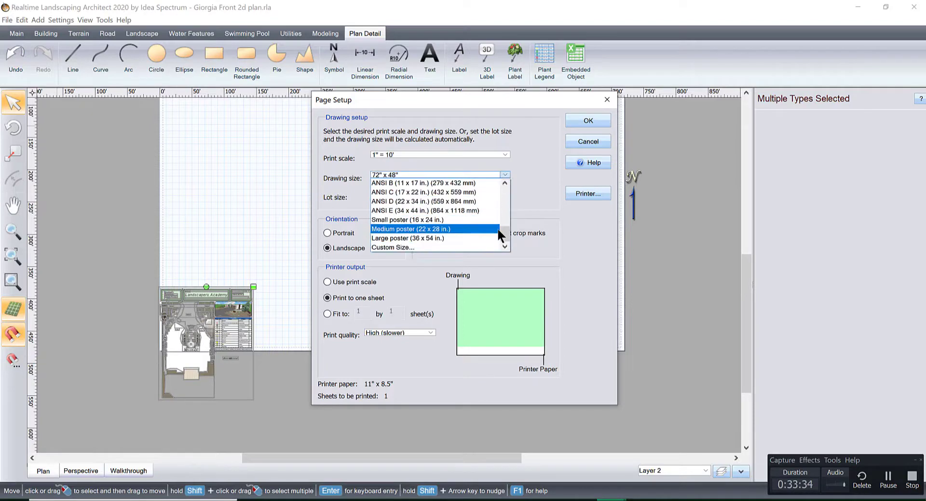
pyautogui.scroll(2, 503, 227)
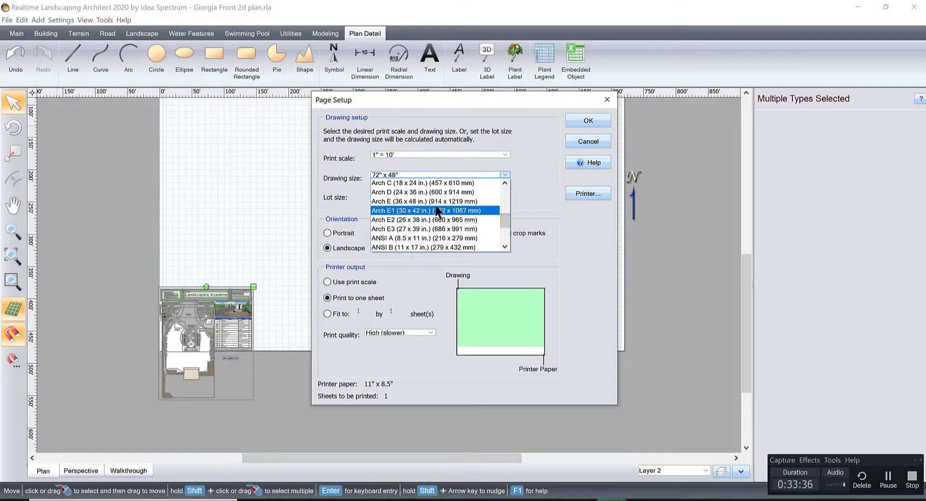
pyautogui.click(421, 192)
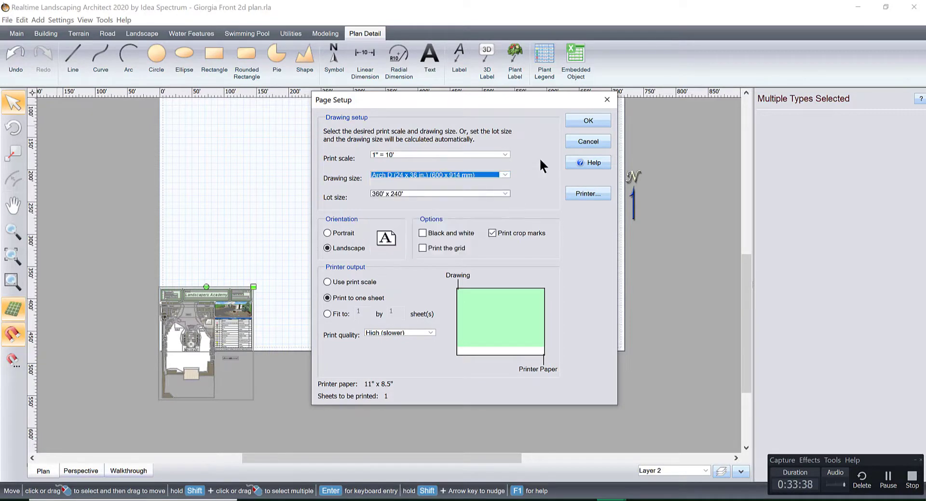
pyautogui.click(574, 123)
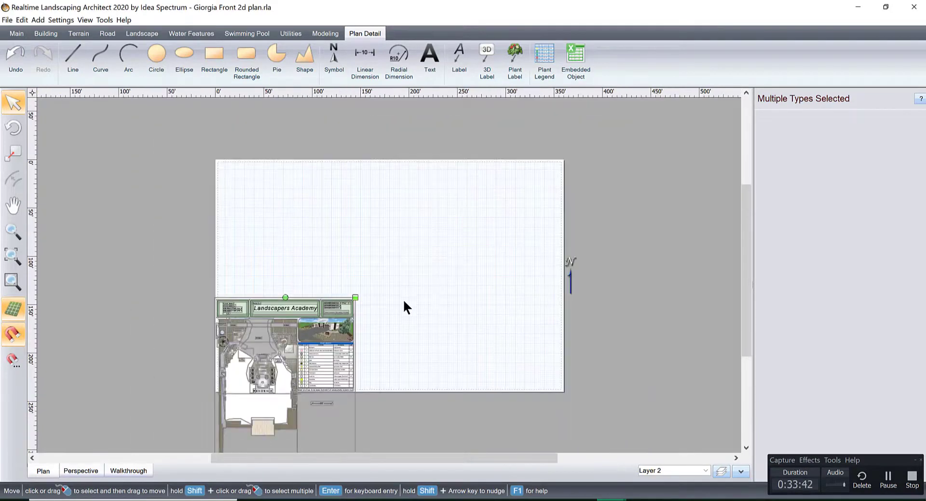
# Step: Reselect the entire plan, and apply a page setup with print scale 1/4" = 10' and drawing size Arch D (24 x 36 in.)
pyautogui.moveTo(300, 265); pyautogui.dragTo(296, 209, button='middle')
pyautogui.moveTo(145, 207); pyautogui.dragTo(458, 432)
pyautogui.click(9, 21)
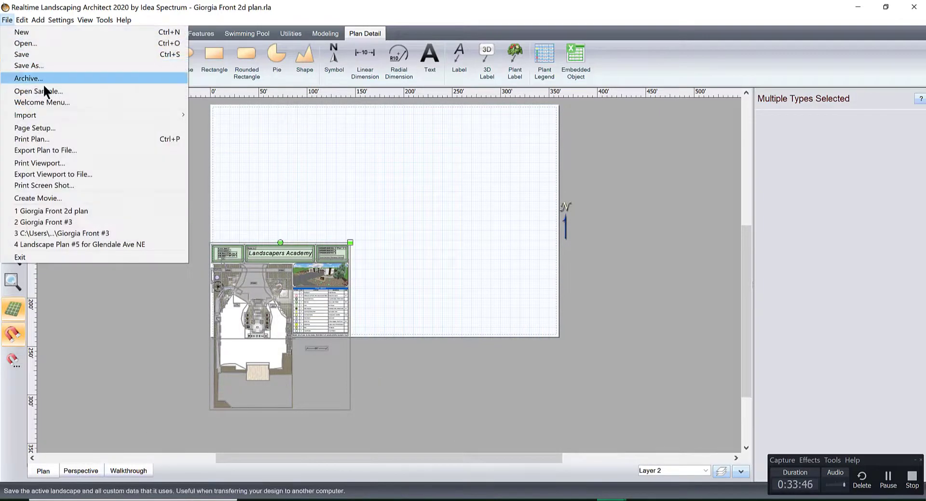
pyautogui.click(54, 128)
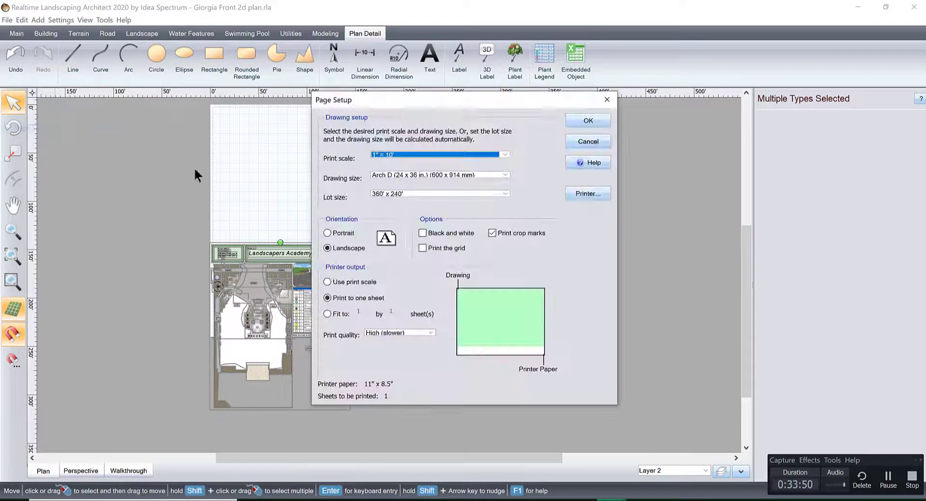
pyautogui.click(504, 154)
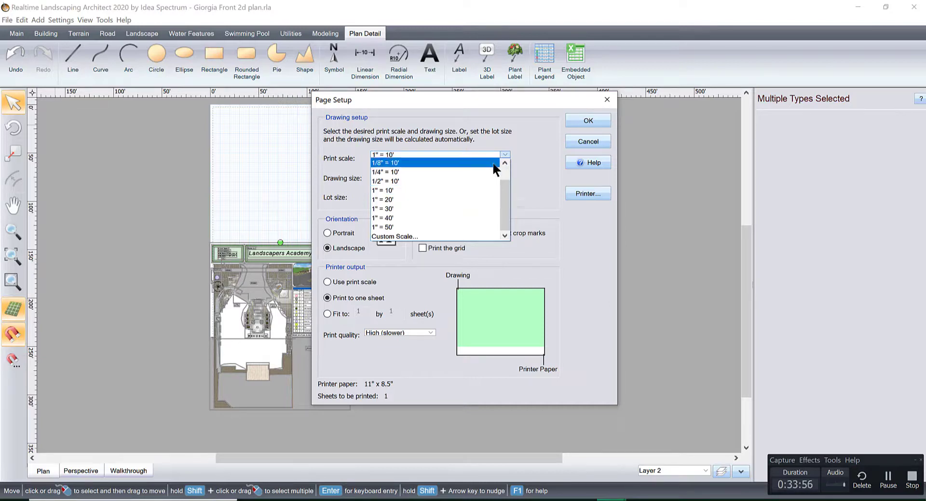
pyautogui.click(432, 171)
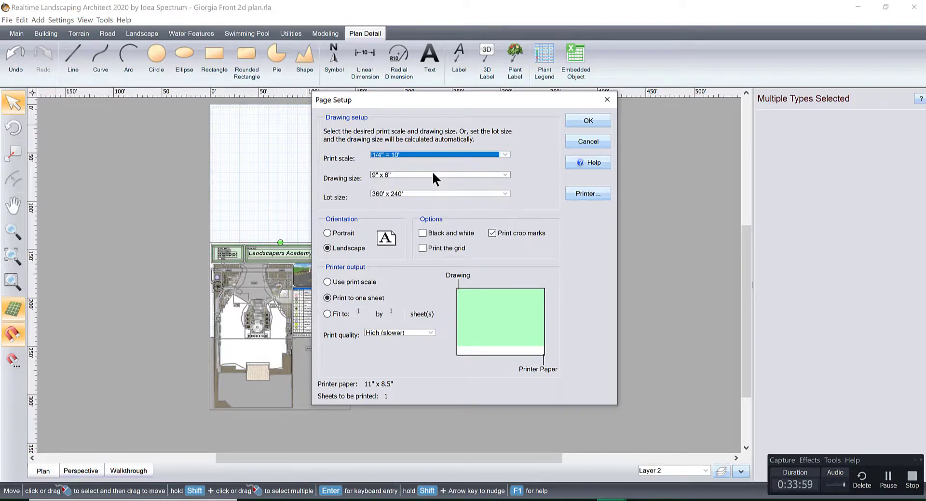
pyautogui.click(504, 175)
pyautogui.moveTo(503, 232)
pyautogui.mouseDown()
pyautogui.moveTo(505, 192)
pyautogui.moveTo(505, 206)
pyautogui.mouseUp()
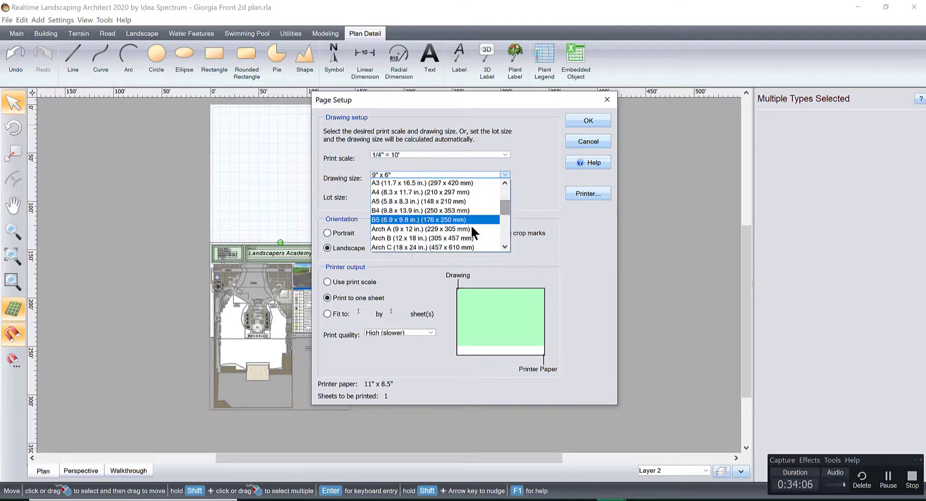
pyautogui.click(504, 246)
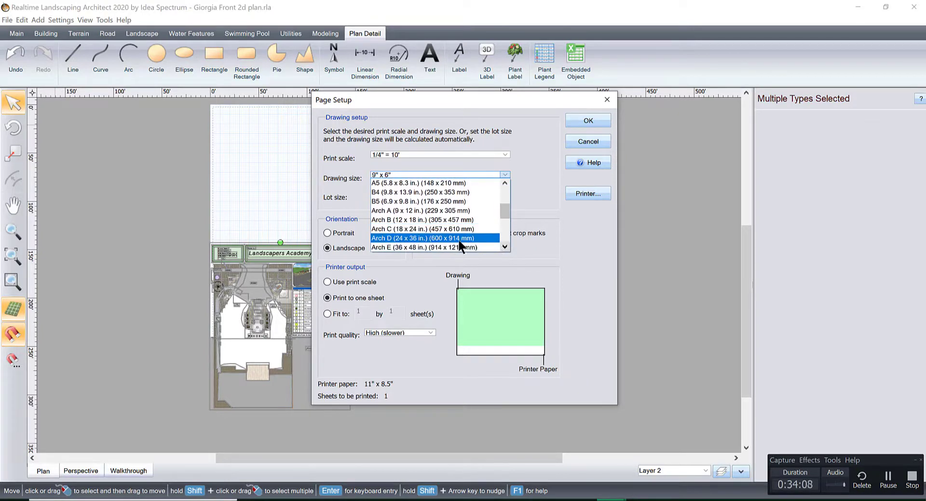
pyautogui.click(424, 235)
pyautogui.click(579, 126)
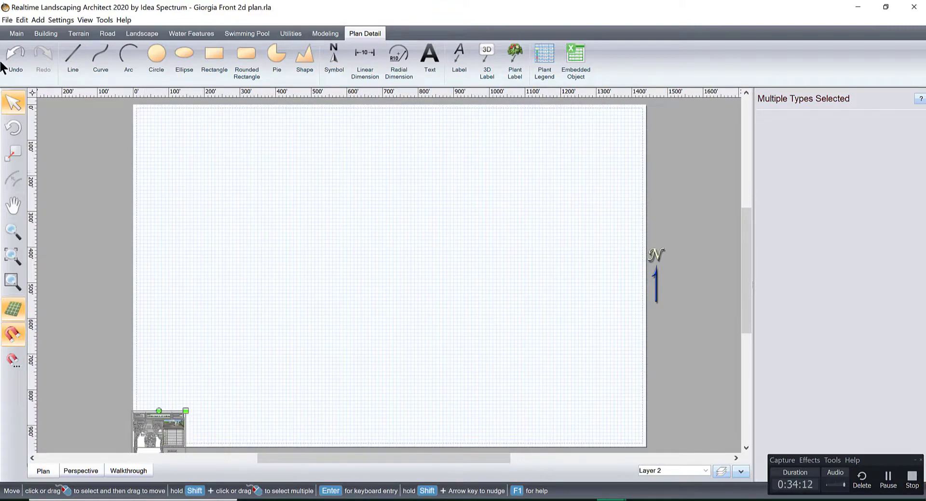
# Step: Reopen the page setup, set the print scale to 1/4" = 1', and look through the drawing sizes for the Arch formats
pyautogui.click(6, 20)
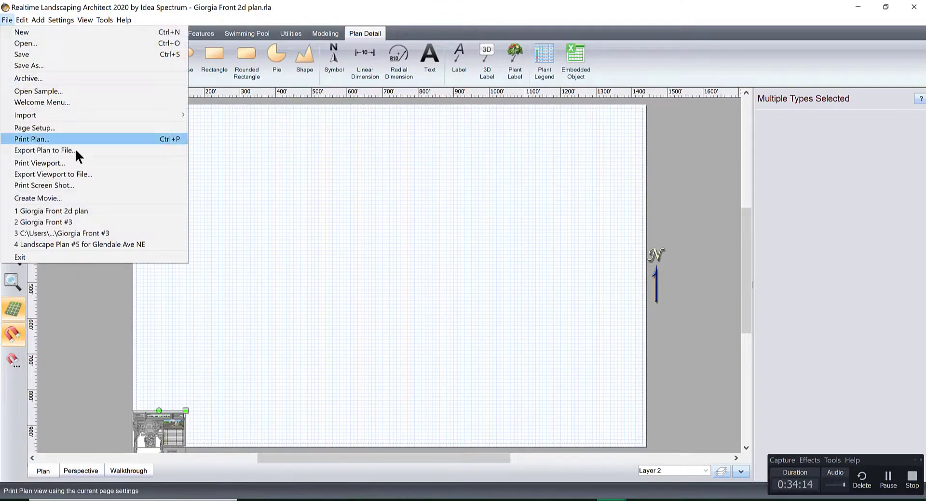
pyautogui.click(57, 126)
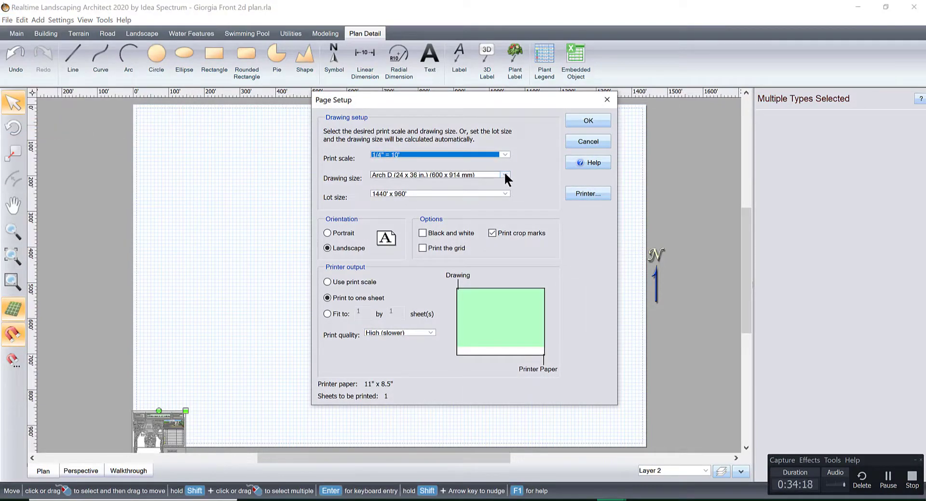
pyautogui.click(504, 154)
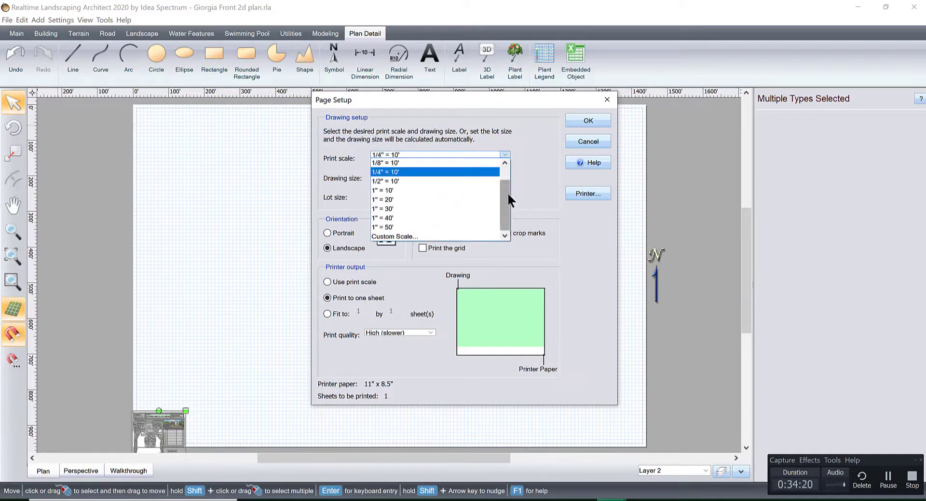
pyautogui.moveTo(507, 192); pyautogui.dragTo(506, 174)
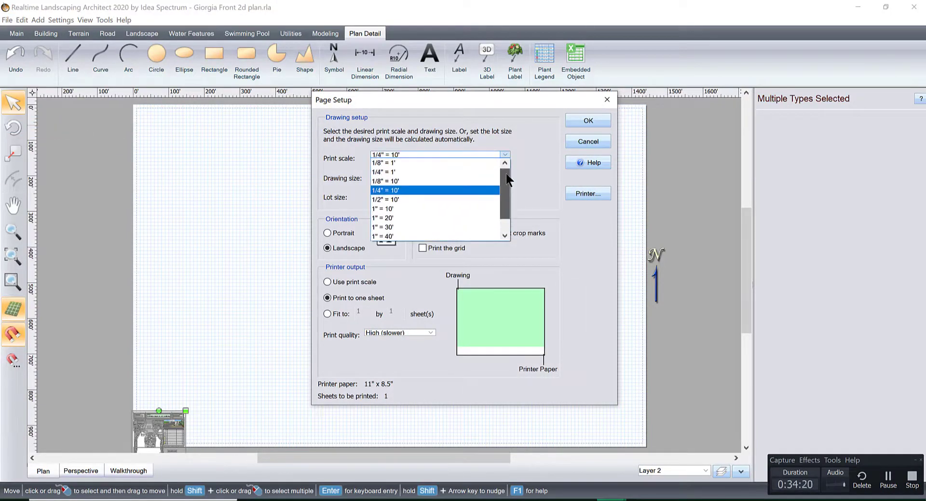
pyautogui.click(397, 172)
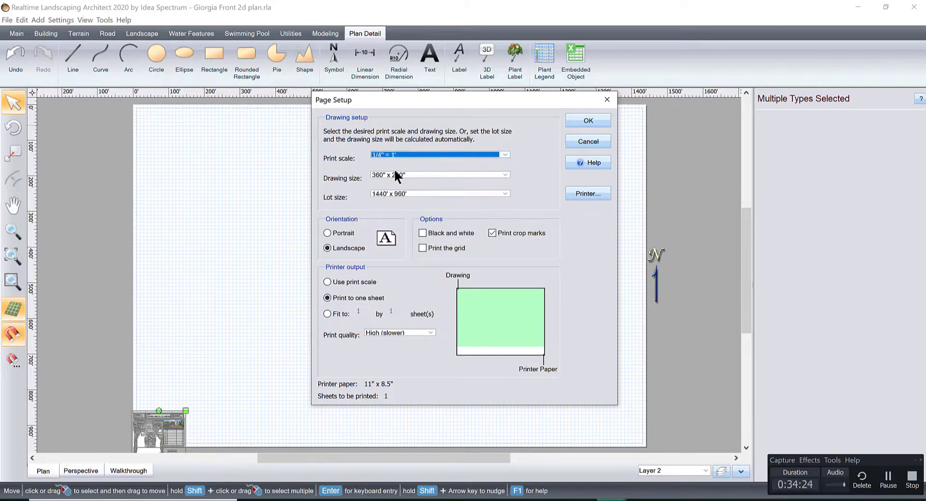
pyautogui.click(433, 174)
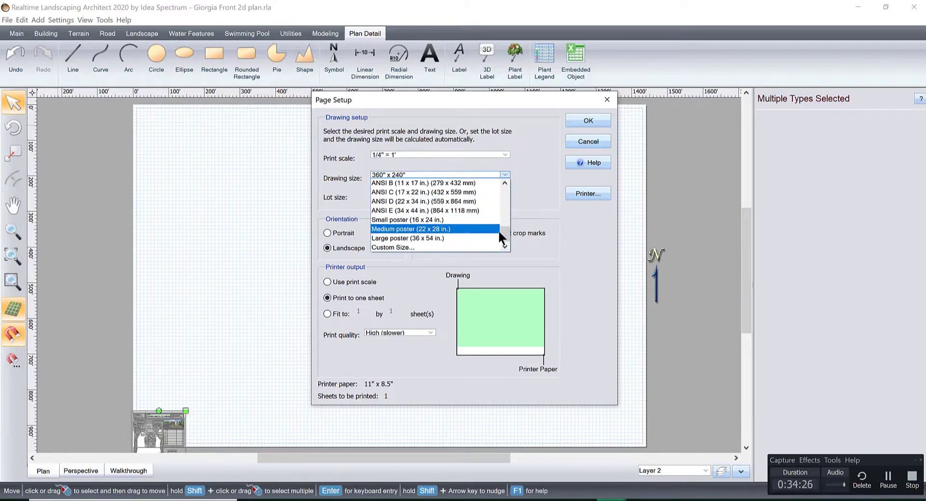
pyautogui.moveTo(503, 227)
pyautogui.mouseDown()
pyautogui.moveTo(501, 175)
pyautogui.moveTo(502, 227)
pyautogui.mouseUp()
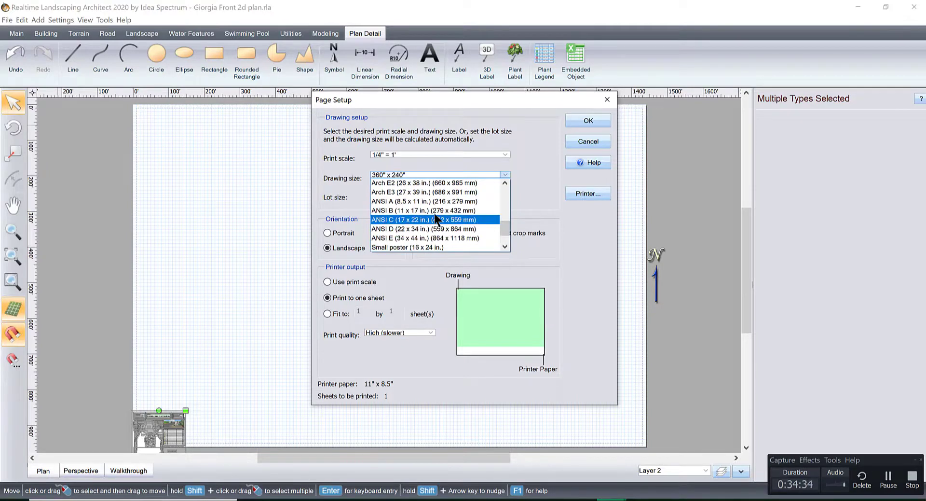
pyautogui.click(505, 181)
pyautogui.click(505, 181)
pyautogui.click(505, 181)
pyautogui.click(504, 182)
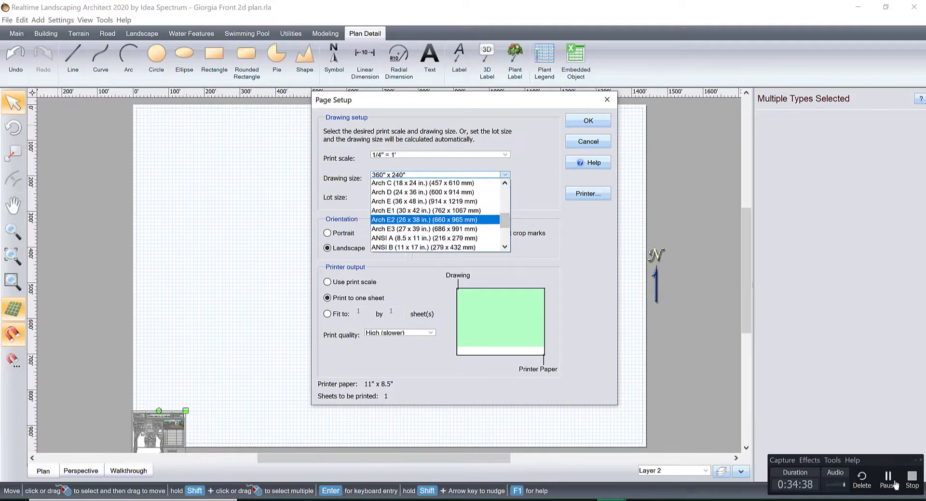
# Step: Set the page setup's drawing size to Arch D (24 x 36 in.) and apply it to the plan
pyautogui.click(436, 192)
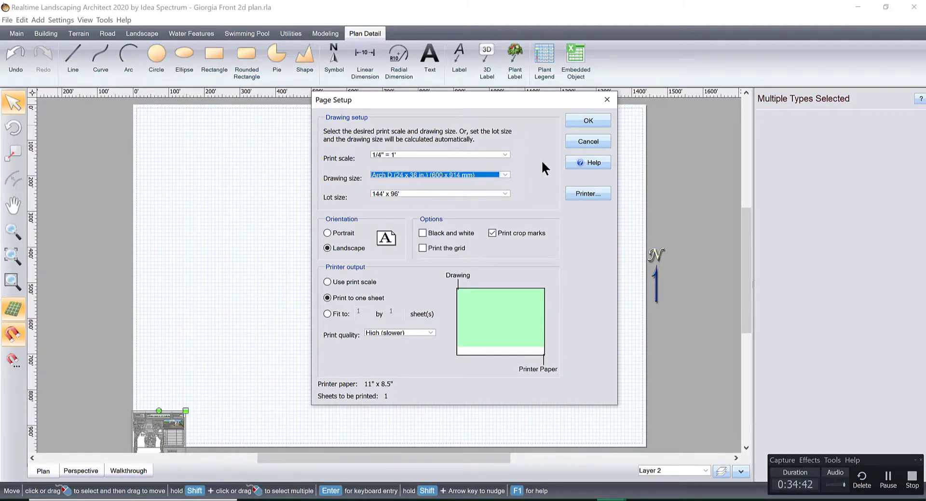
pyautogui.click(577, 120)
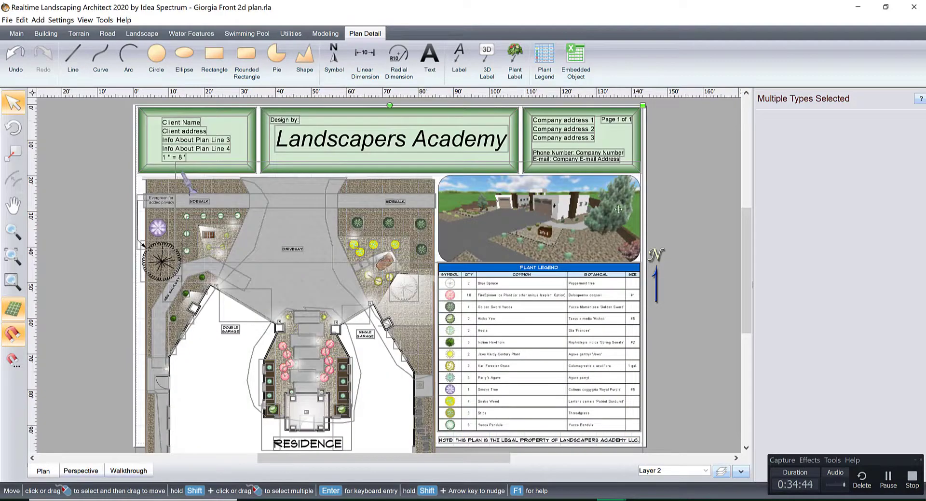
pyautogui.click(889, 480)
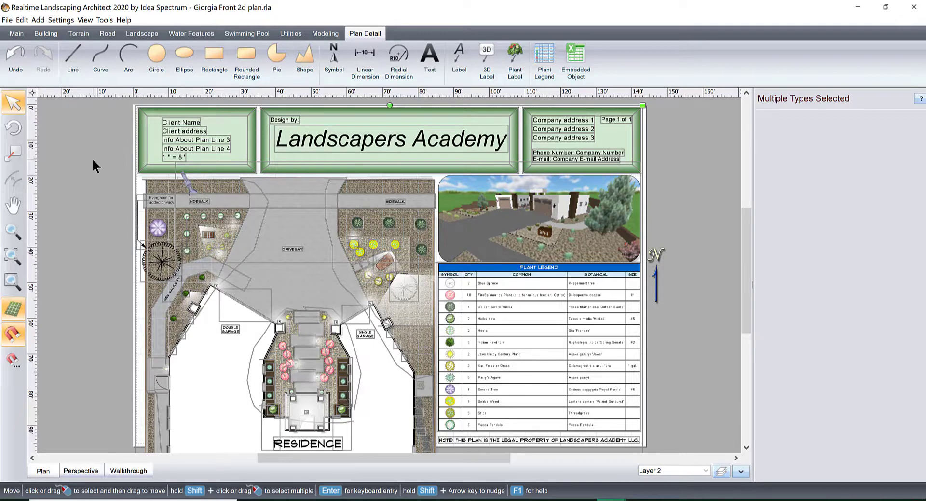
# Step: Check the print scale in the page setup and change the title block's scale text to 1 " = 4 ' (1/4" = 1')
pyautogui.click(7, 20)
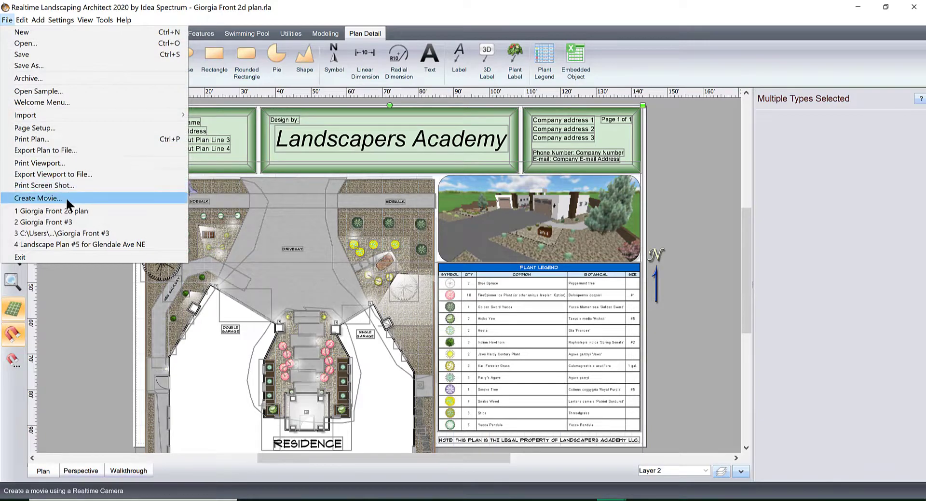
pyautogui.click(56, 126)
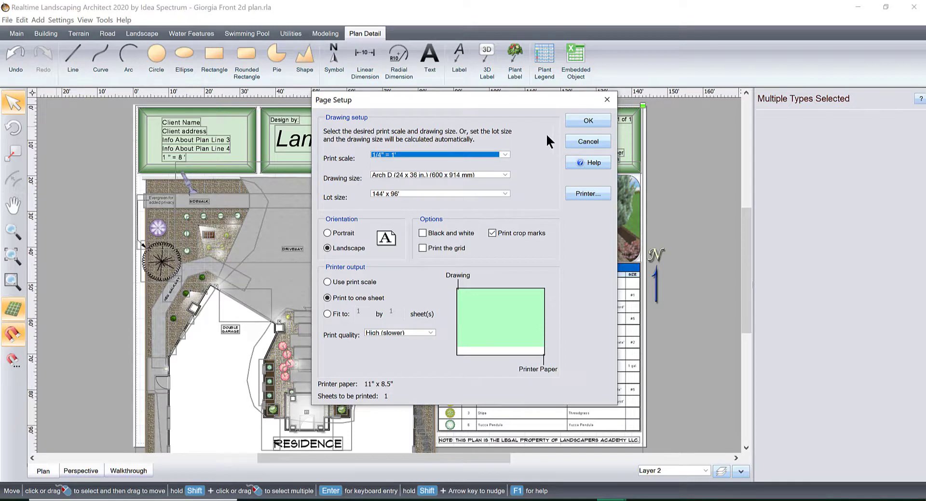
pyautogui.click(577, 120)
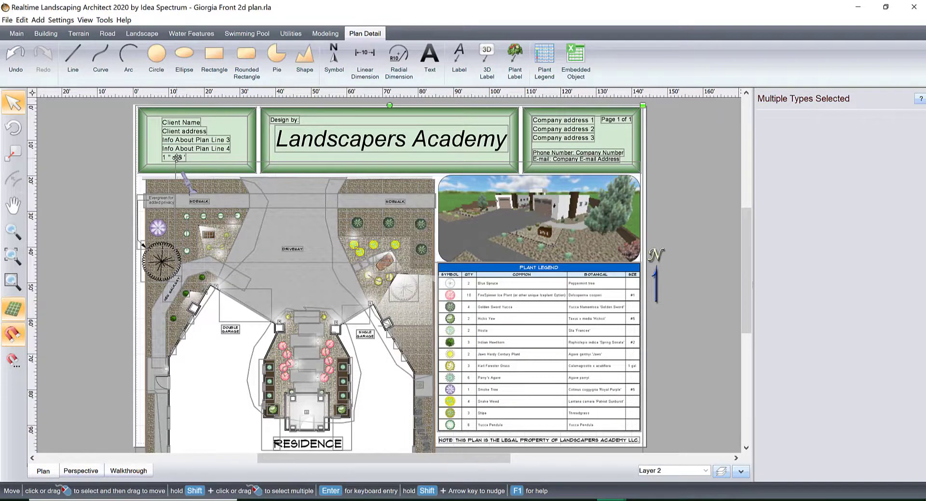
pyautogui.click(177, 157)
pyautogui.click(182, 157)
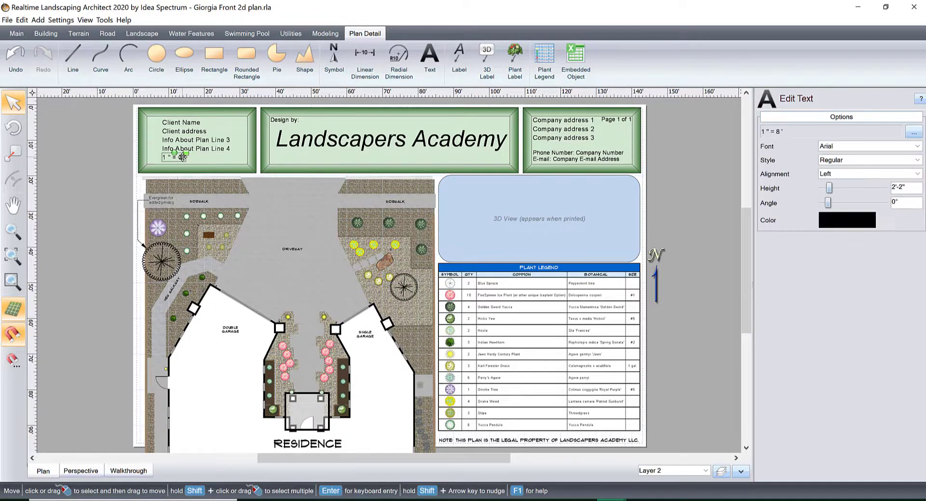
pyautogui.click(847, 133)
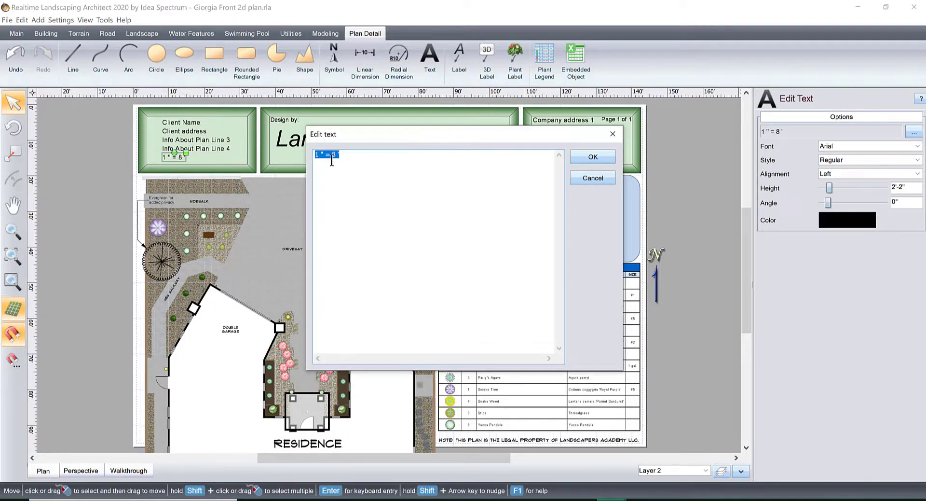
pyautogui.click(357, 151)
pyautogui.click(340, 157)
pyautogui.click(586, 159)
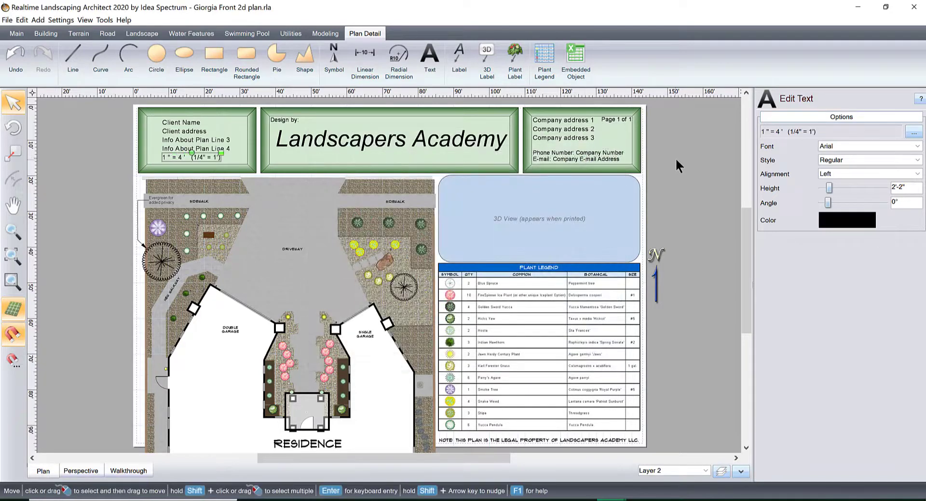
pyautogui.click(178, 156)
pyautogui.click(339, 145)
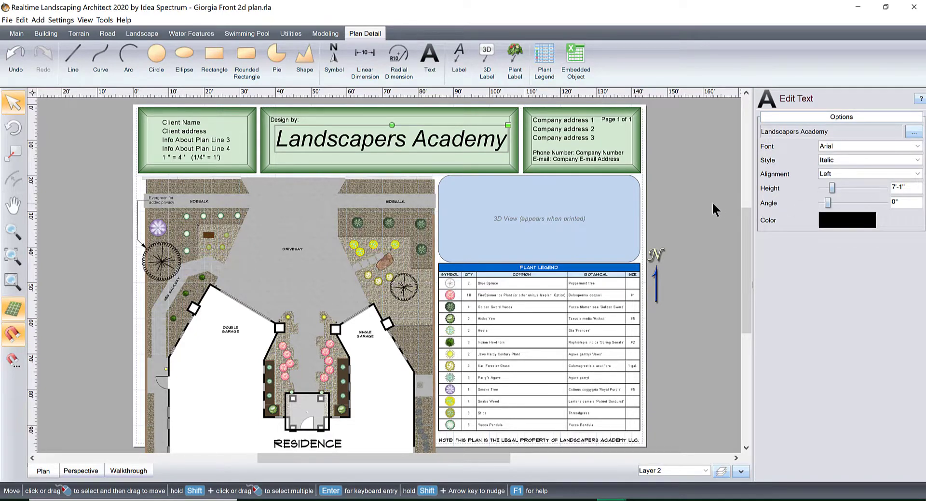
pyautogui.scroll(2, 315, 291)
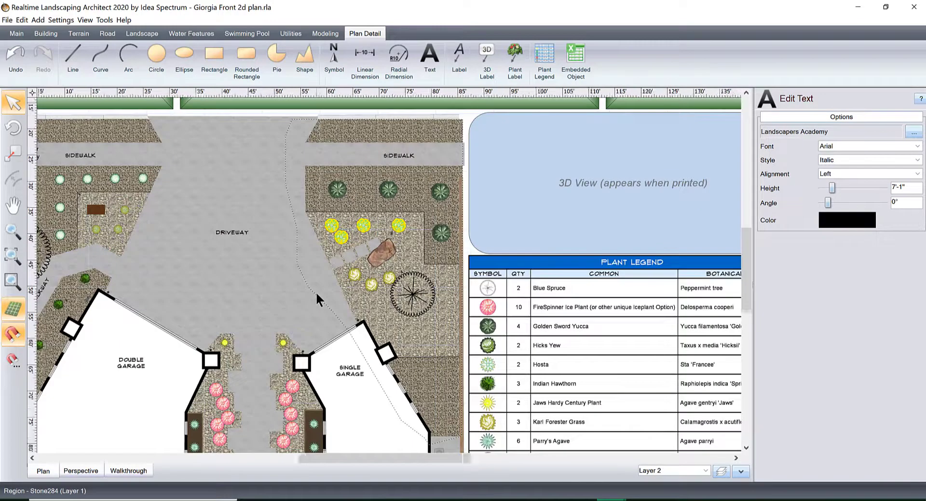
pyautogui.scroll(-2, 315, 291)
pyautogui.click(651, 205)
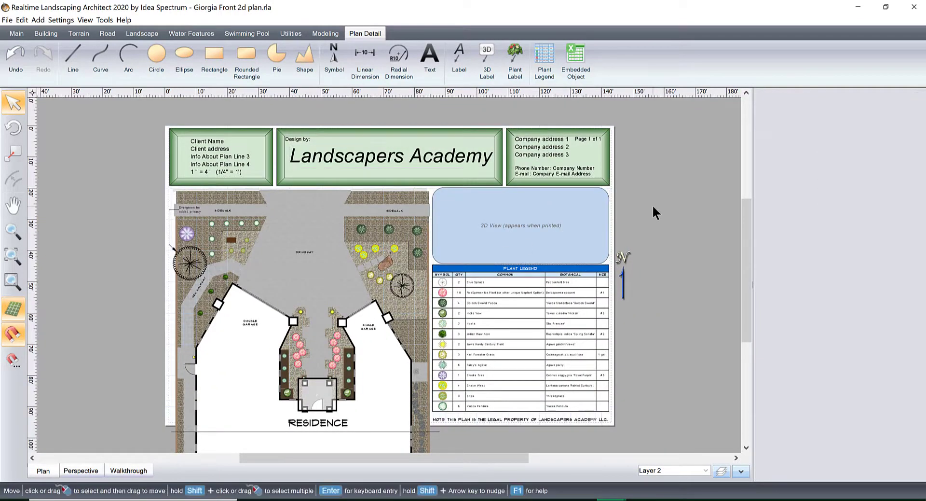
pyautogui.click(556, 223)
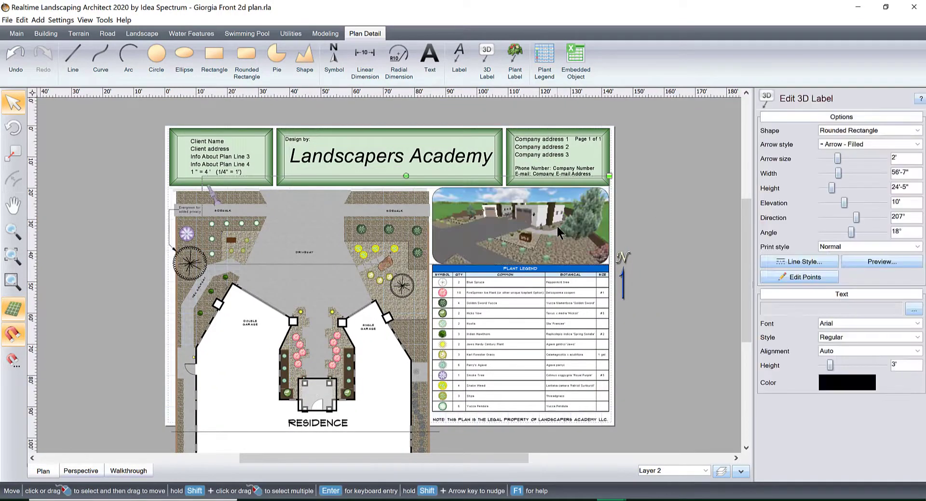
pyautogui.click(661, 210)
pyautogui.click(7, 19)
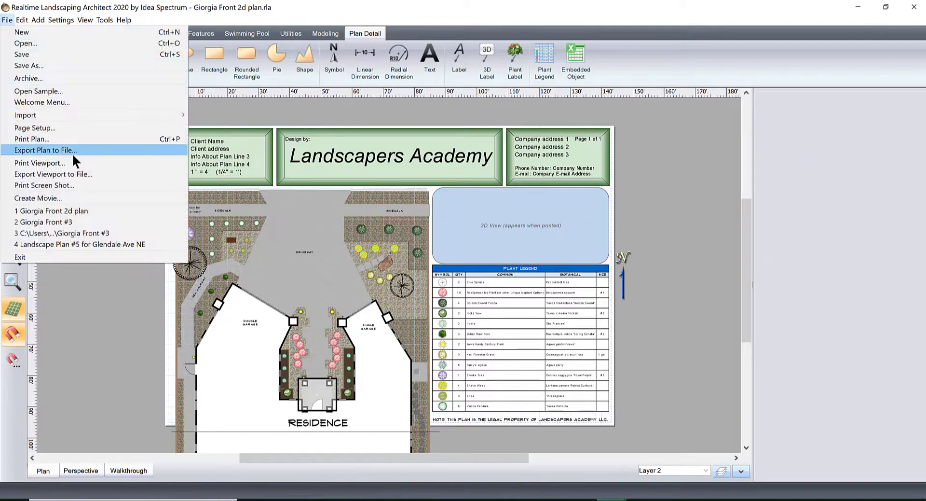
pyautogui.click(72, 151)
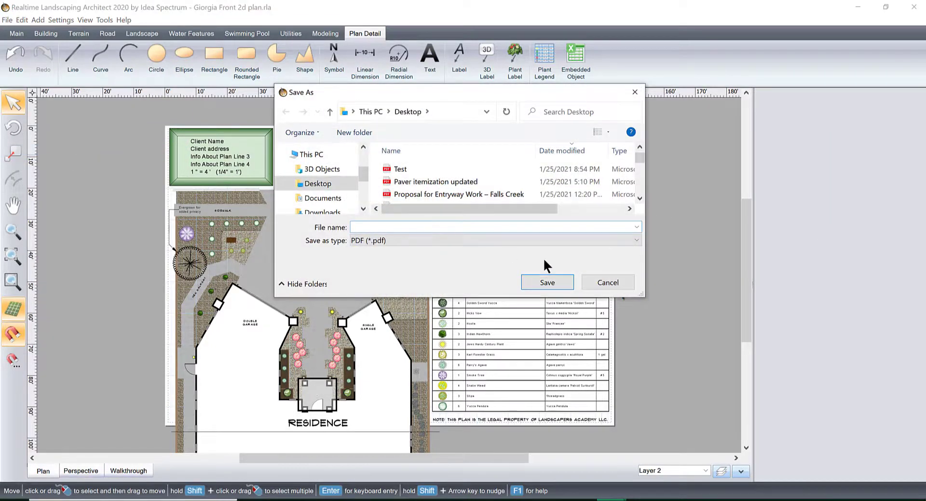
pyautogui.click(600, 282)
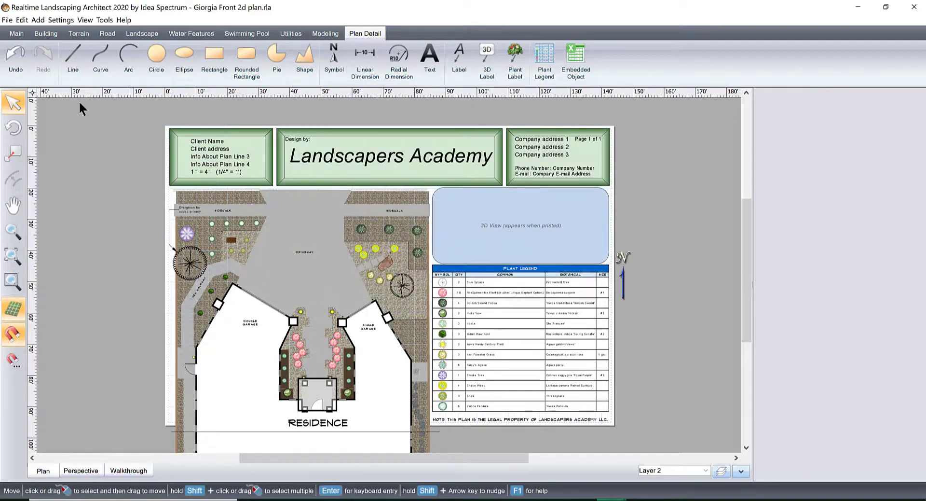
# Step: Save the plan as a new file on the desktop with (#2) appended to its current name
pyautogui.click(7, 20)
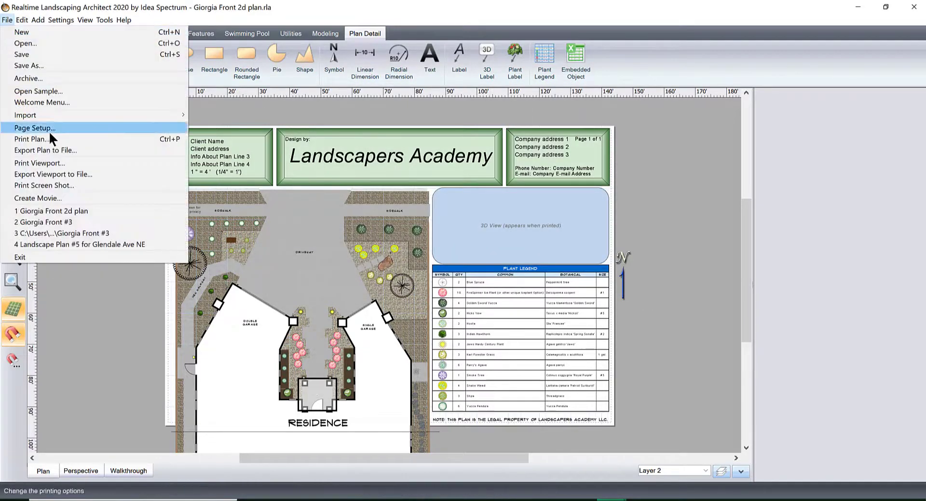
pyautogui.click(34, 63)
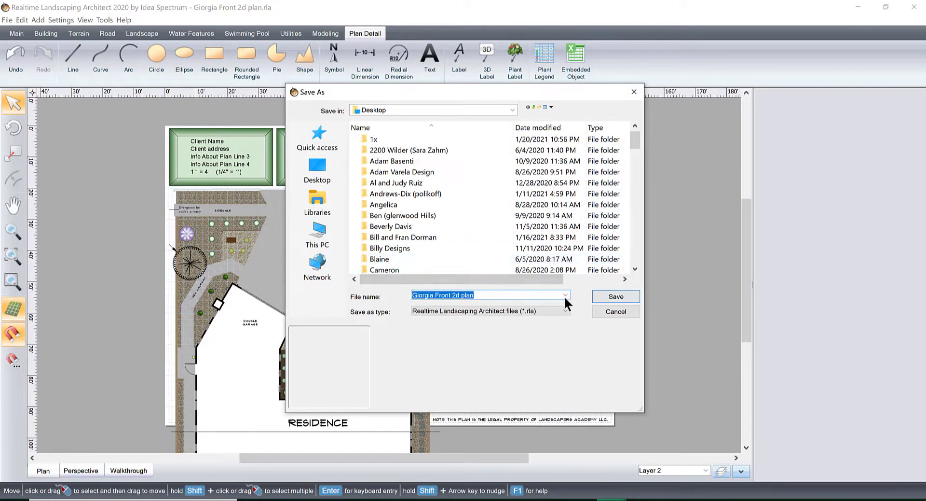
pyautogui.click(502, 295)
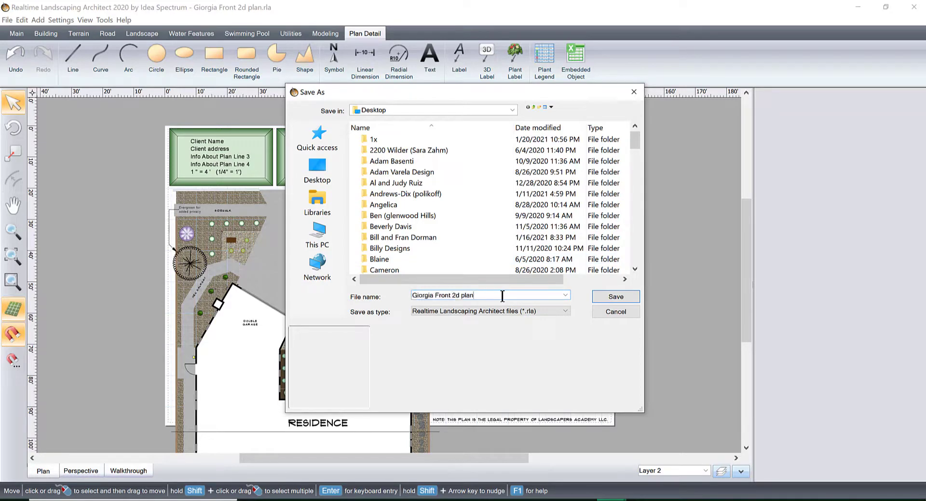
pyautogui.write('(#2)')
pyautogui.click(608, 297)
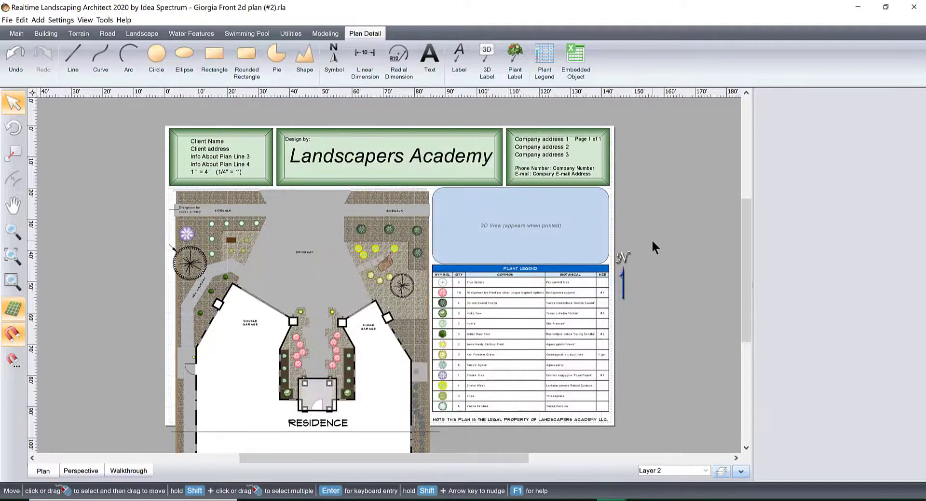
# Step: Export the plan to the desktop as a PDF named Test2 with High (slow) render quality
pyautogui.click(6, 20)
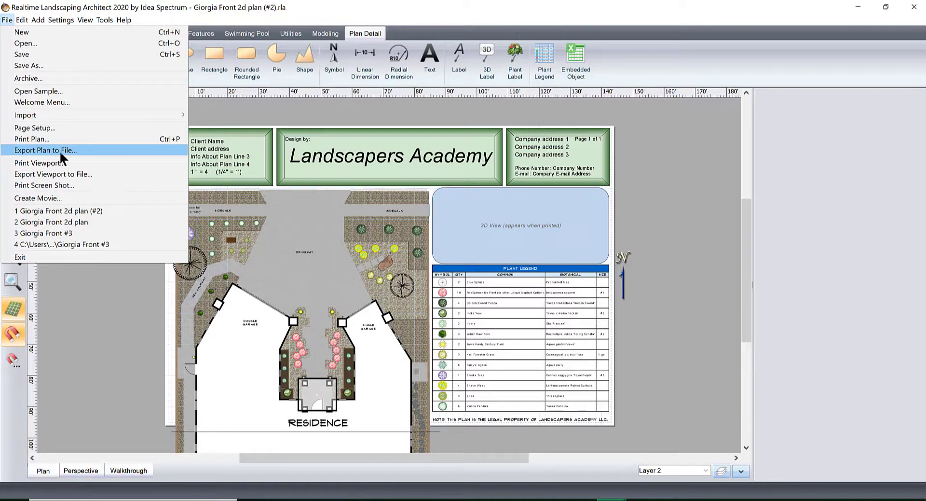
pyautogui.click(670, 500)
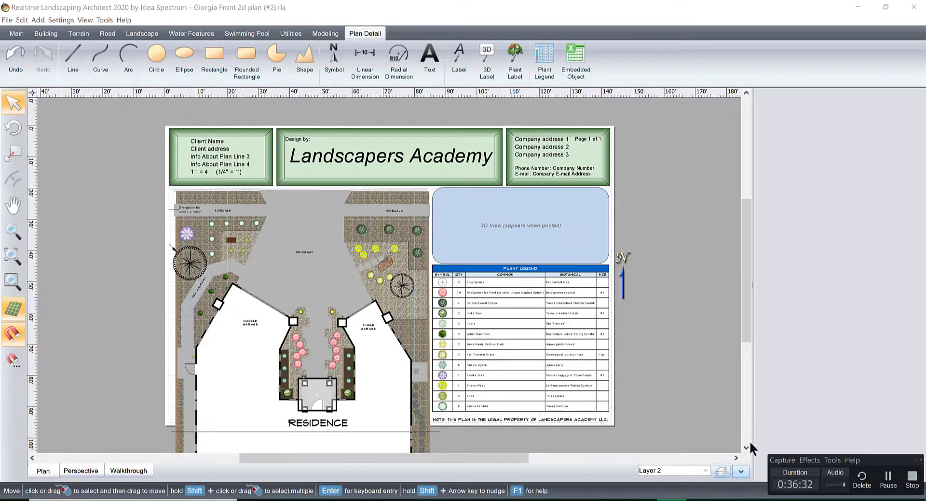
pyautogui.click(6, 20)
pyautogui.click(46, 150)
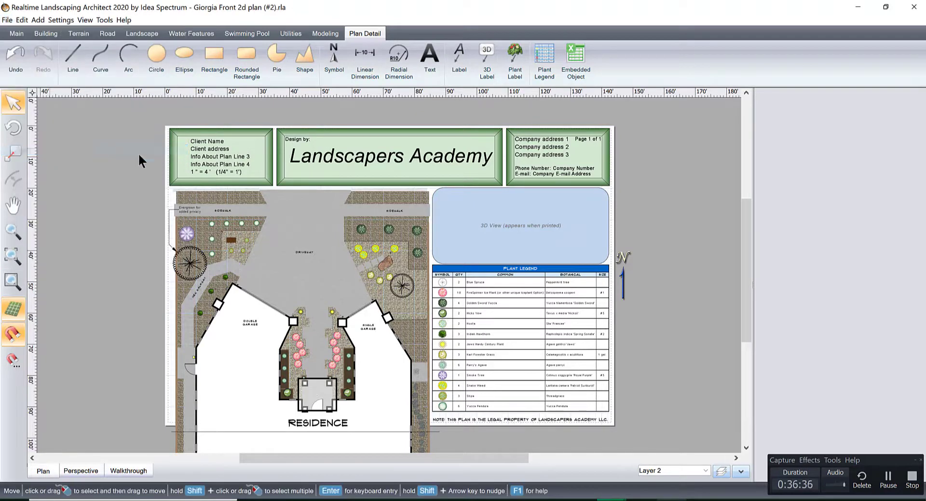
pyautogui.write('Test2')
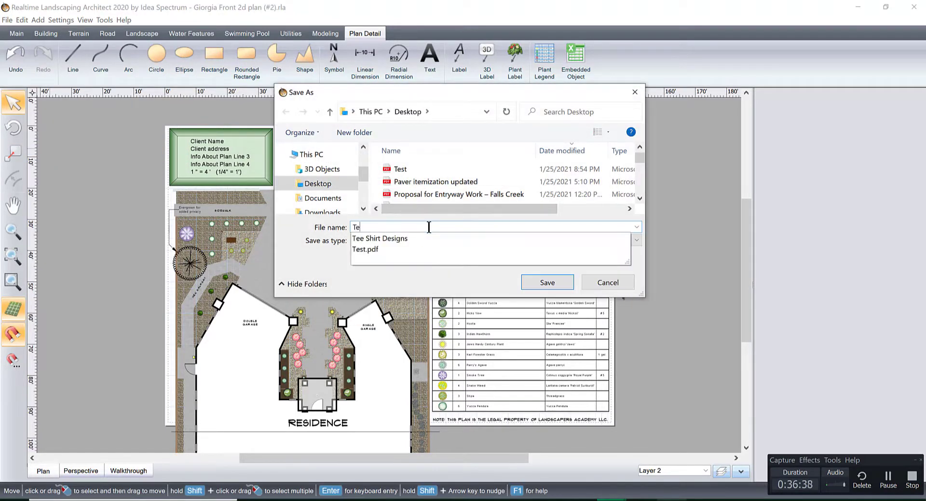
pyautogui.click(543, 276)
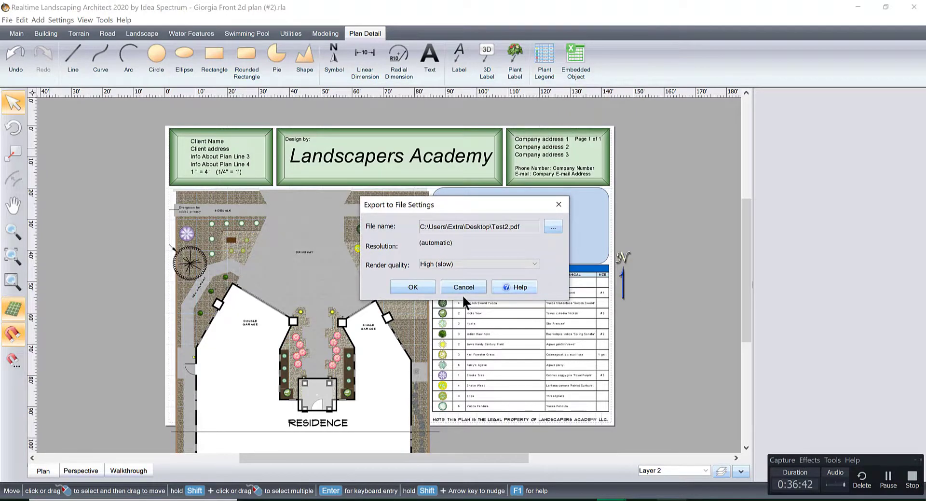
pyautogui.click(413, 287)
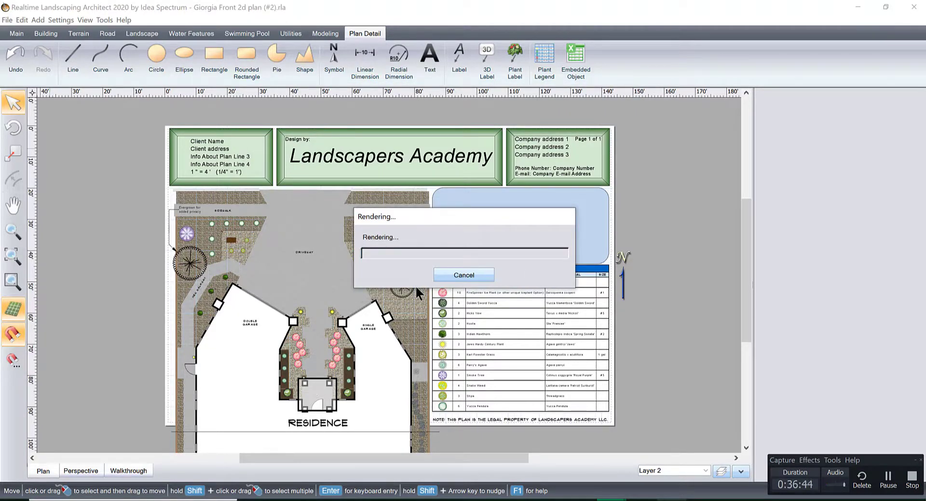
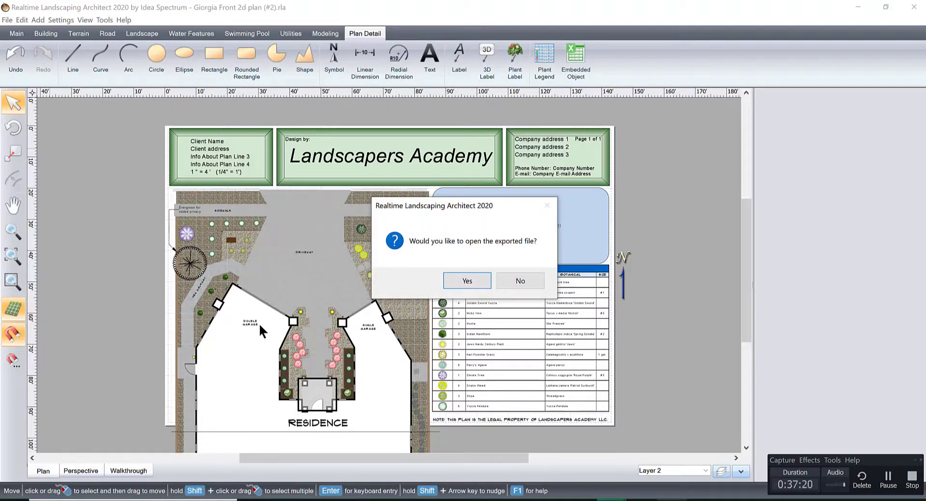
# Step: Open the exported PDF and examine the title block, 3D view, plant legend and planting details at different magnifications
pyautogui.click(463, 282)
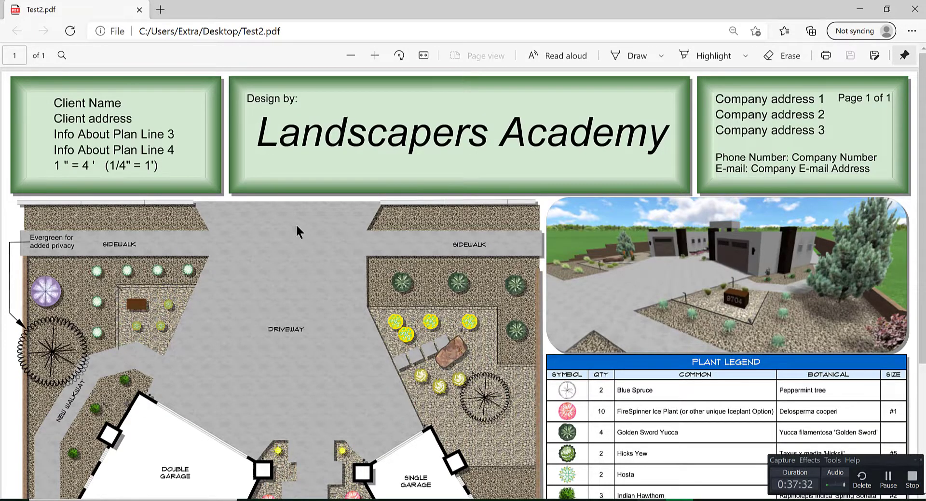
pyautogui.scroll(-1, 519, 288)
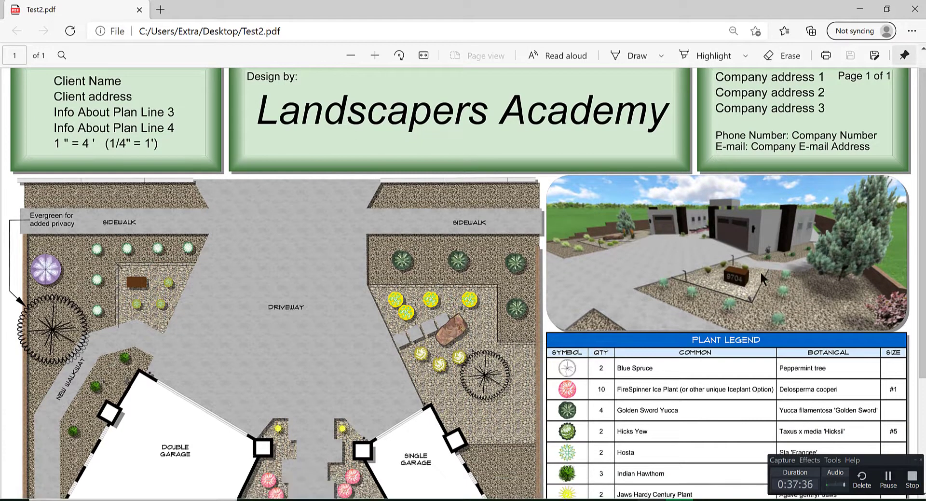
pyautogui.scroll(-1, 580, 273)
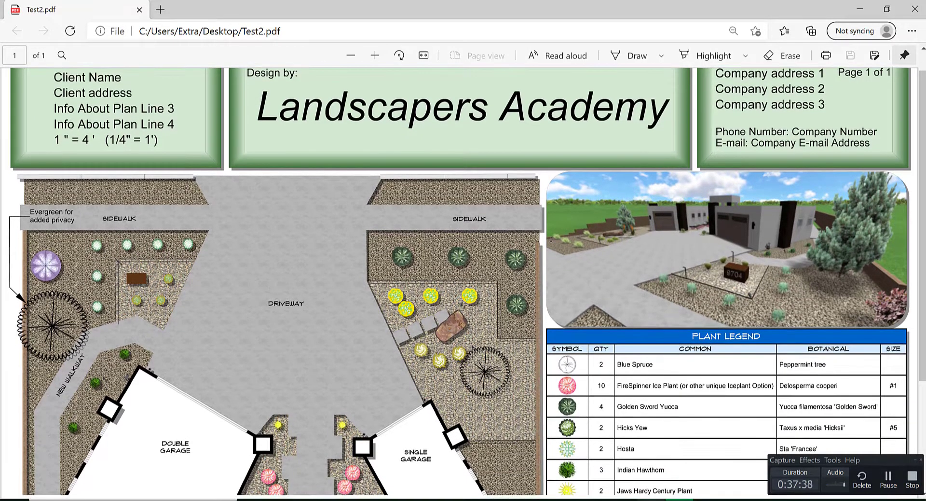
pyautogui.click(350, 55)
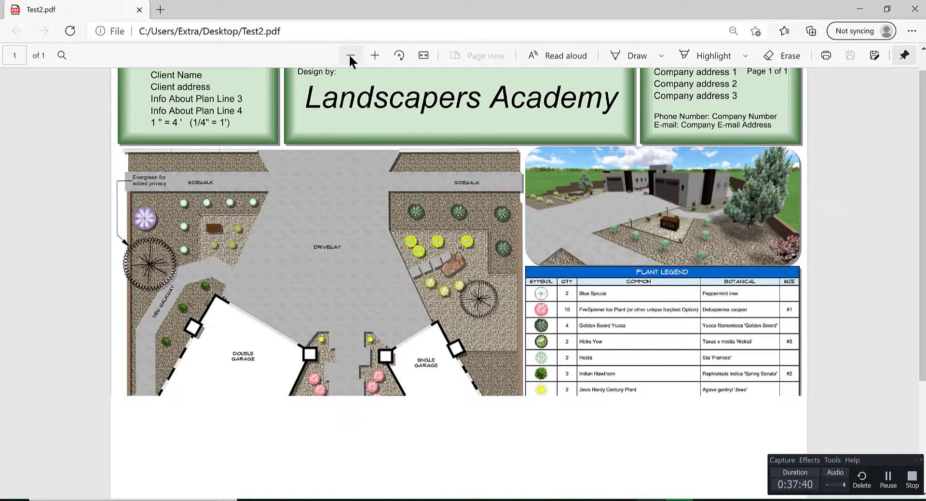
pyautogui.click(351, 56)
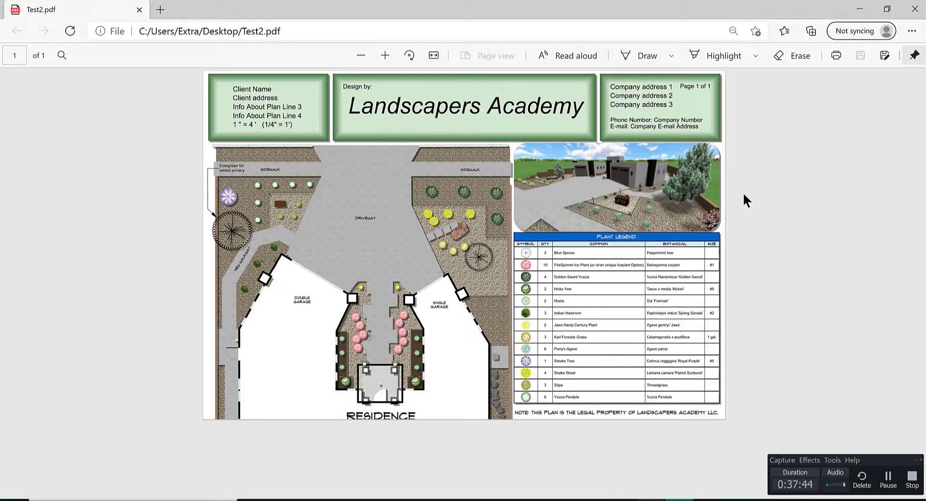
pyautogui.click(385, 56)
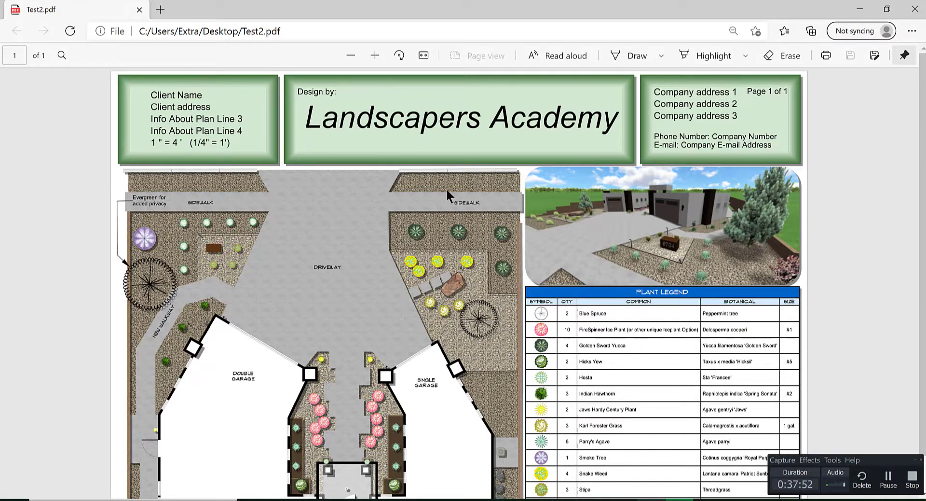
pyautogui.keyDown('ctrl'); pyautogui.scroll(5, 447, 194); pyautogui.keyUp('ctrl')
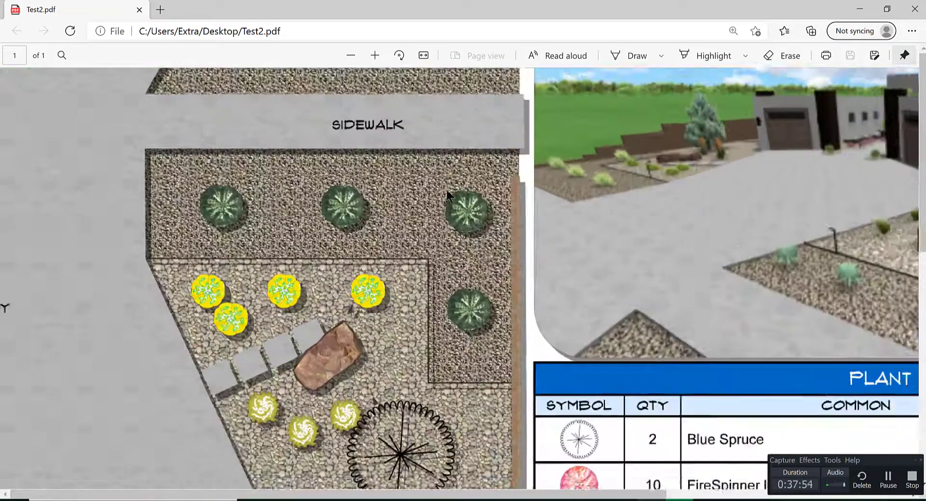
pyautogui.keyDown('ctrl'); pyautogui.scroll(-3, 447, 195); pyautogui.keyUp('ctrl')
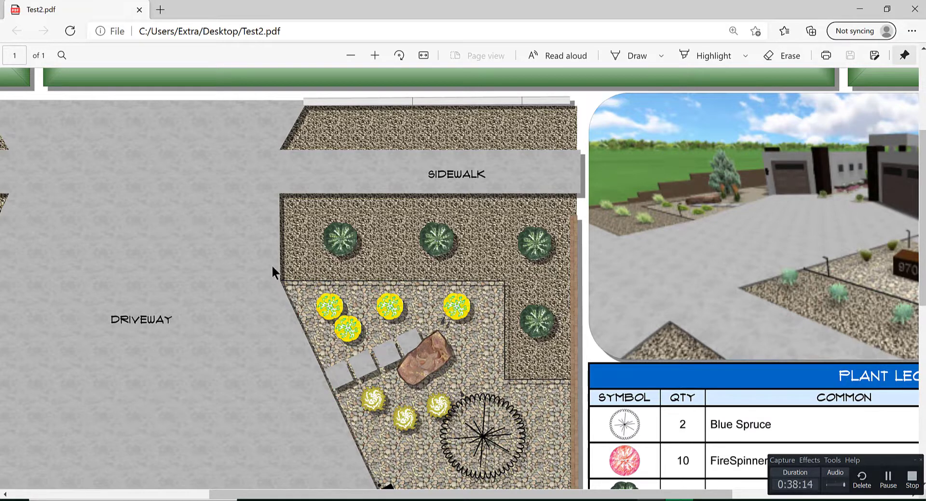
# Step: Examine the driveway, front beds and entry plantings in the exported PDF for stray shadows, and close it
pyautogui.moveTo(298, 295)
pyautogui.mouseDown(button='middle')
pyautogui.moveTo(215, 283)
pyautogui.moveTo(432, 231)
pyautogui.moveTo(328, 230)
pyautogui.moveTo(339, 198)
pyautogui.mouseUp(button='middle')
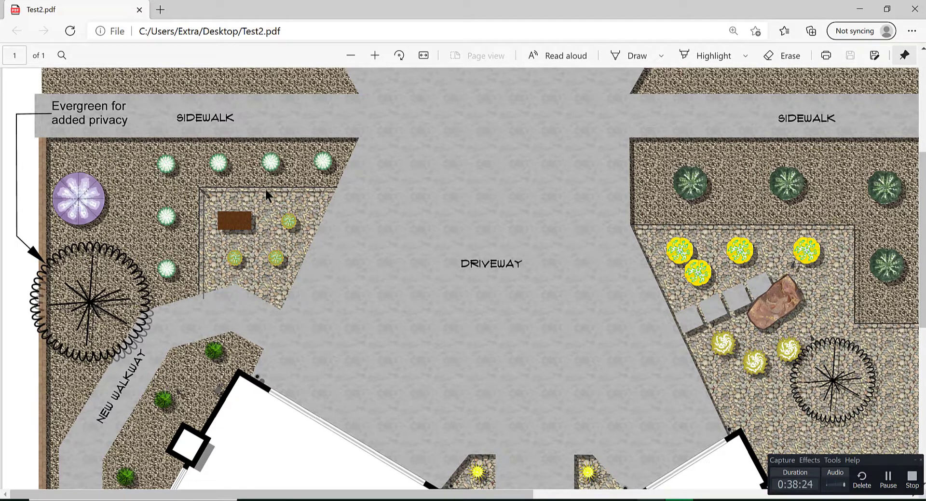
pyautogui.moveTo(396, 200); pyautogui.dragTo(514, 242, button='middle')
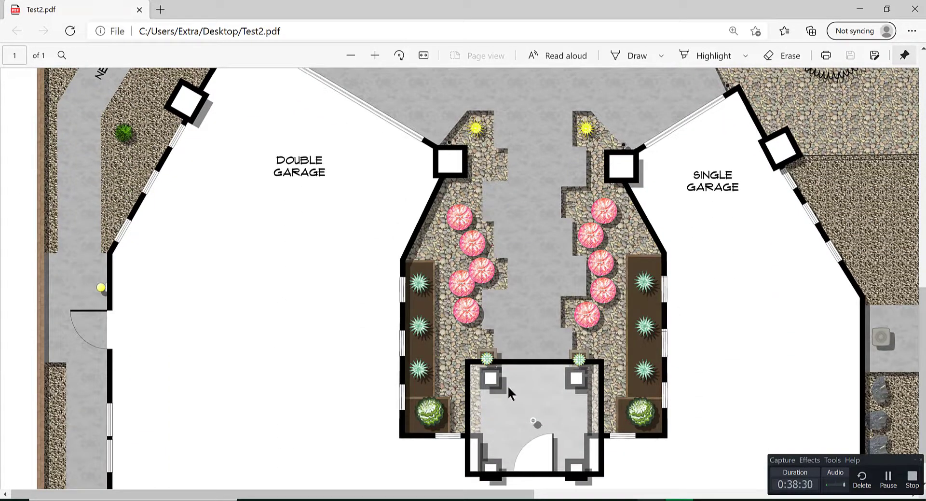
pyautogui.moveTo(556, 375); pyautogui.dragTo(584, 398, button='middle')
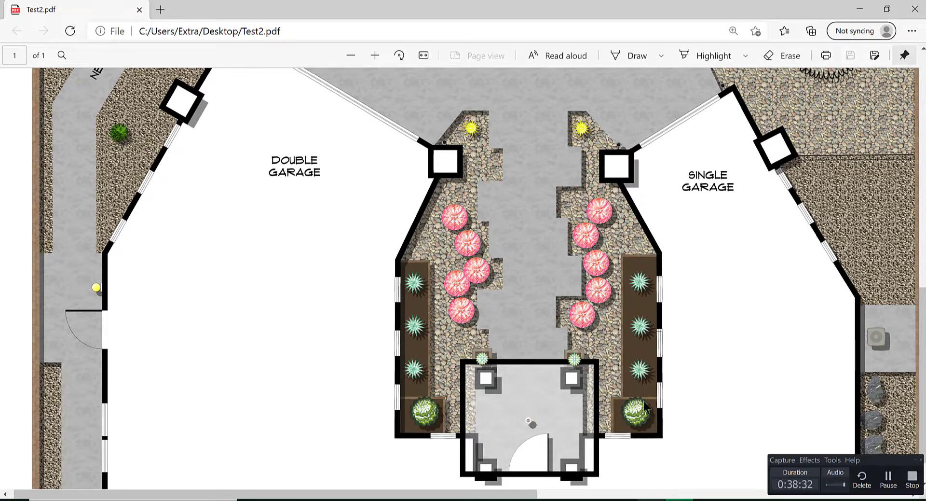
pyautogui.moveTo(785, 286); pyautogui.dragTo(843, 325, button='middle')
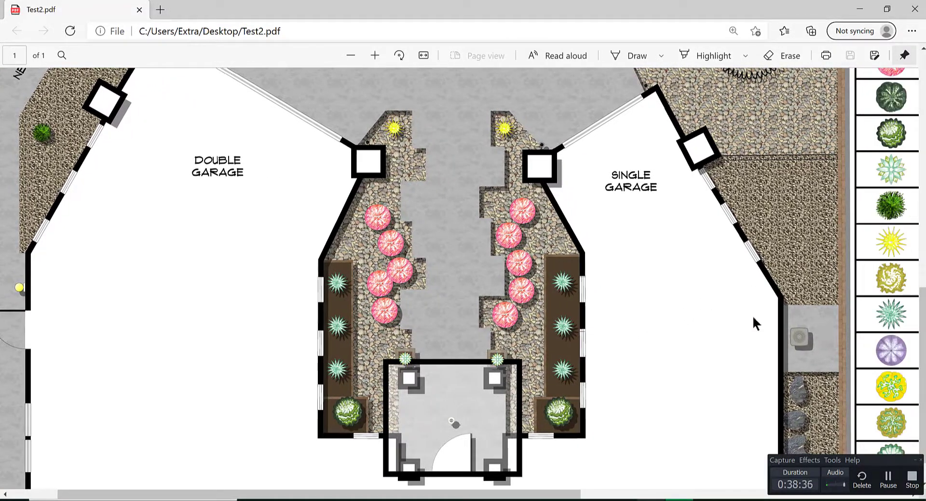
pyautogui.scroll(3, 649, 193)
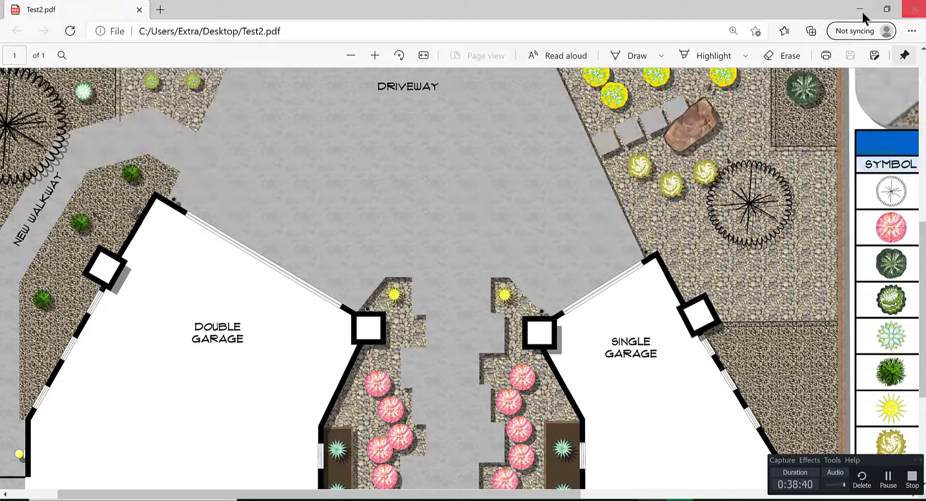
pyautogui.click(913, 9)
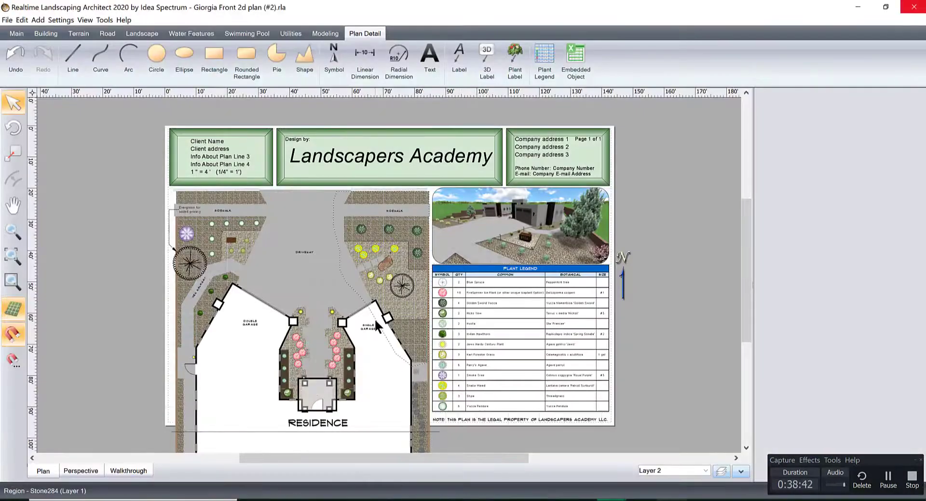
# Step: Turn off Cast shadows in Plan view for the boulder and the stepping pads leading to it from the driveway
pyautogui.scroll(2, 381, 316)
pyautogui.scroll(4, 370, 275)
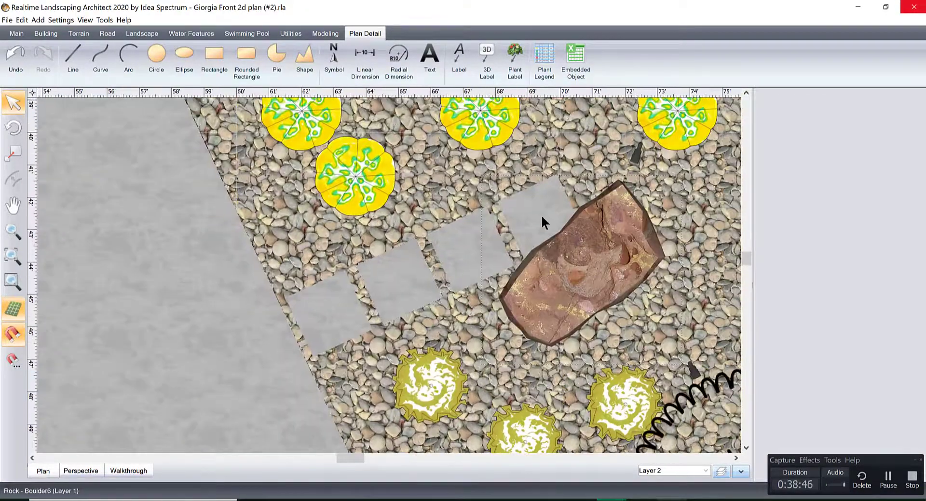
pyautogui.click(542, 208)
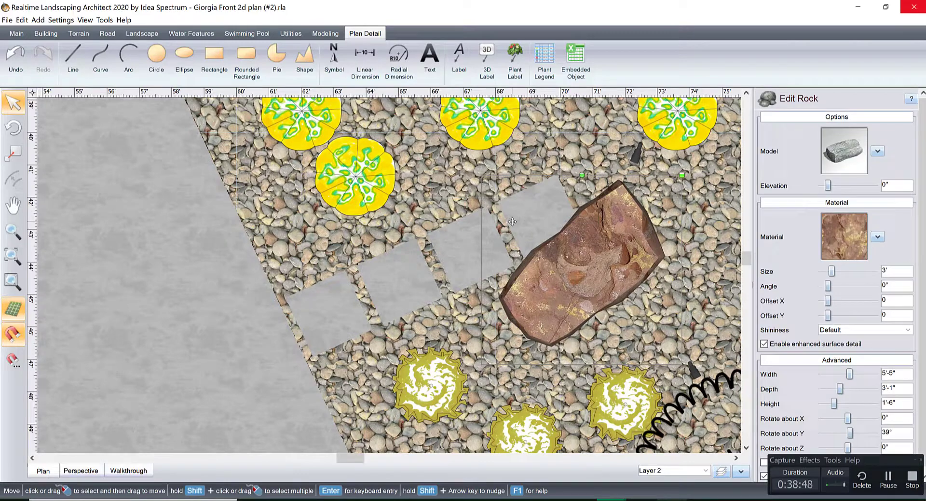
pyautogui.keyDown('shift'); pyautogui.click(468, 239); pyautogui.keyUp('shift')
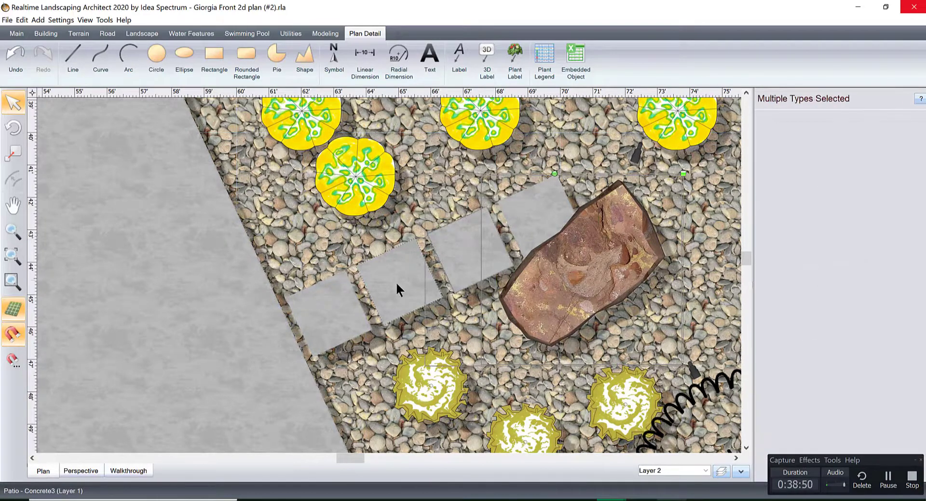
pyautogui.keyDown('shift'); pyautogui.click(334, 300); pyautogui.keyUp('shift')
pyautogui.rightClick(334, 301)
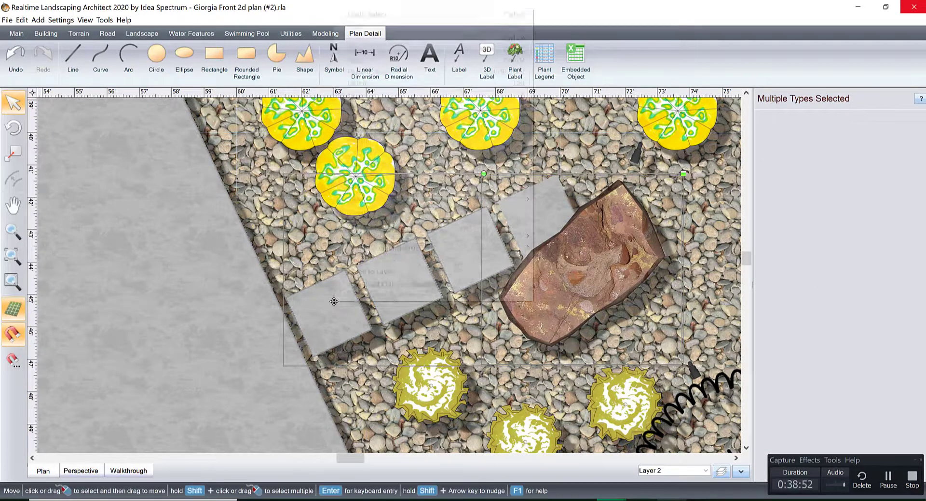
pyautogui.click(360, 285)
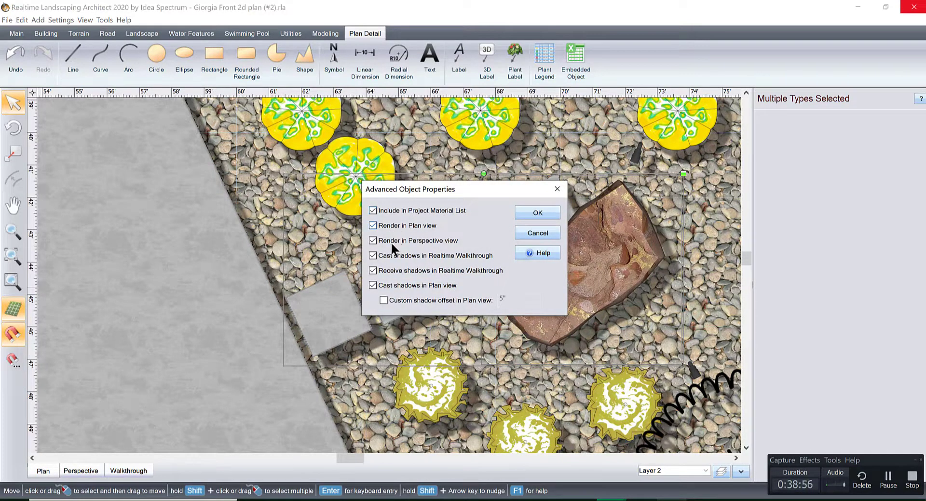
pyautogui.click(373, 285)
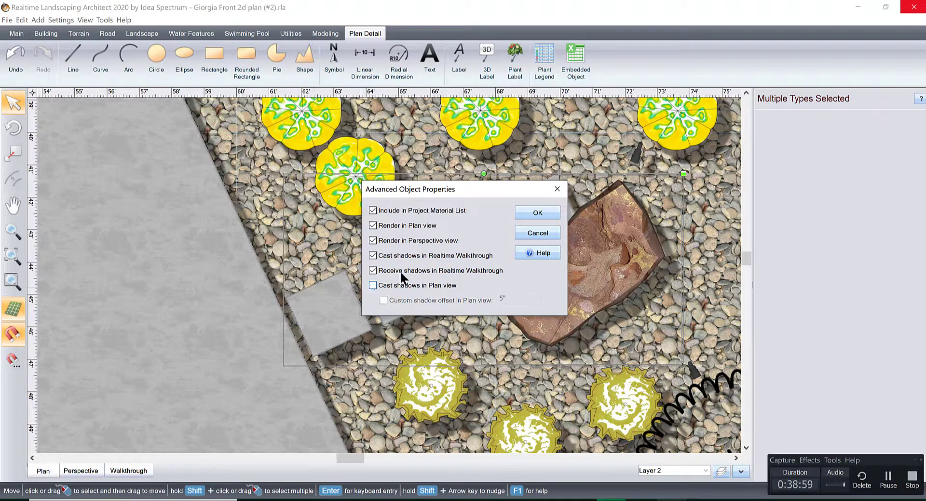
pyautogui.click(527, 216)
# Step: Turn off Cast shadows in Plan view for the driveway patio
pyautogui.click(214, 252)
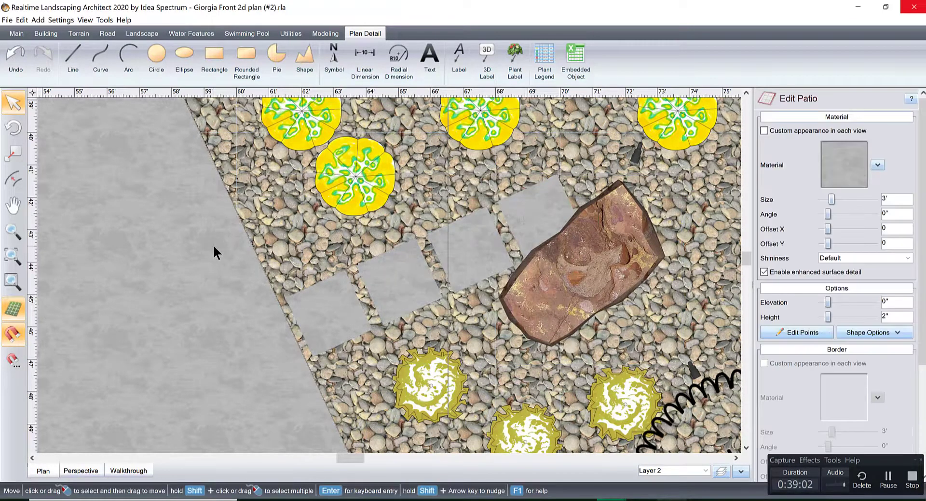
pyautogui.rightClick(214, 247)
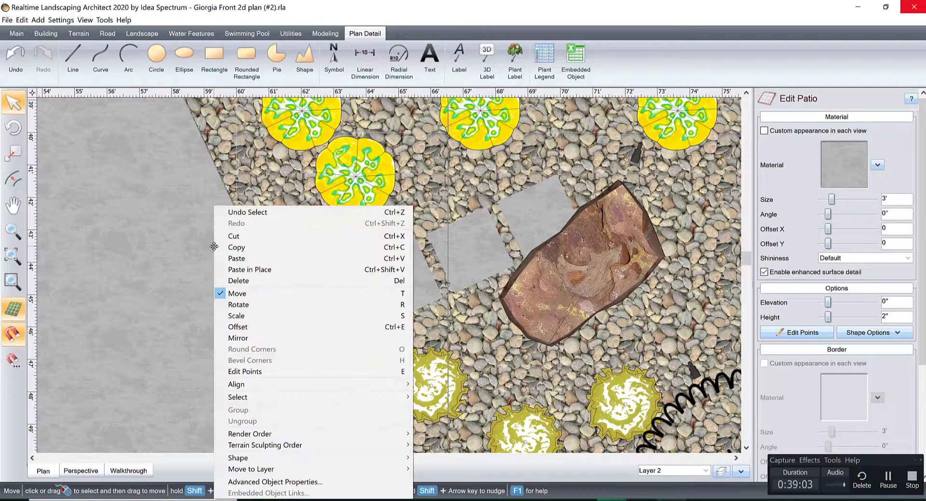
pyautogui.click(274, 481)
pyautogui.click(373, 285)
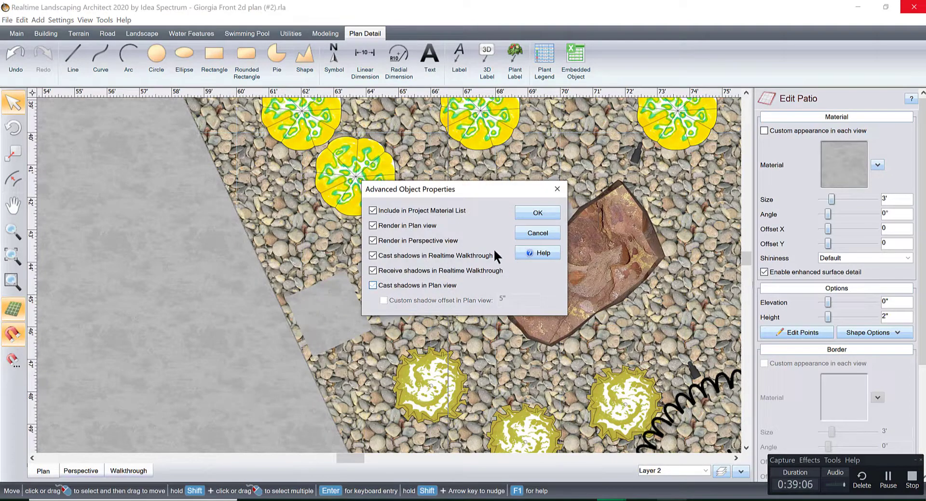
pyautogui.click(532, 213)
# Step: Turn off Cast shadows in Plan view for the stone edging above the yellow plants, right of the driveway
pyautogui.scroll(-5, 552, 244)
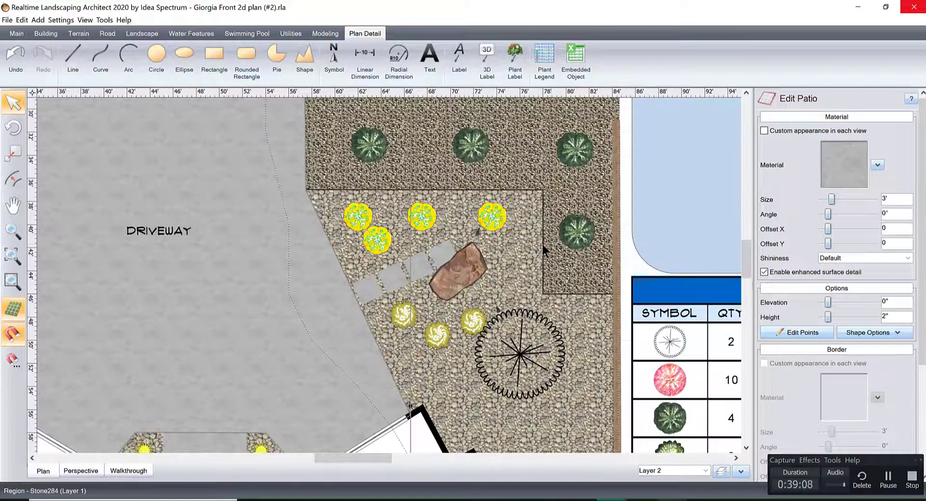
pyautogui.scroll(5, 484, 276)
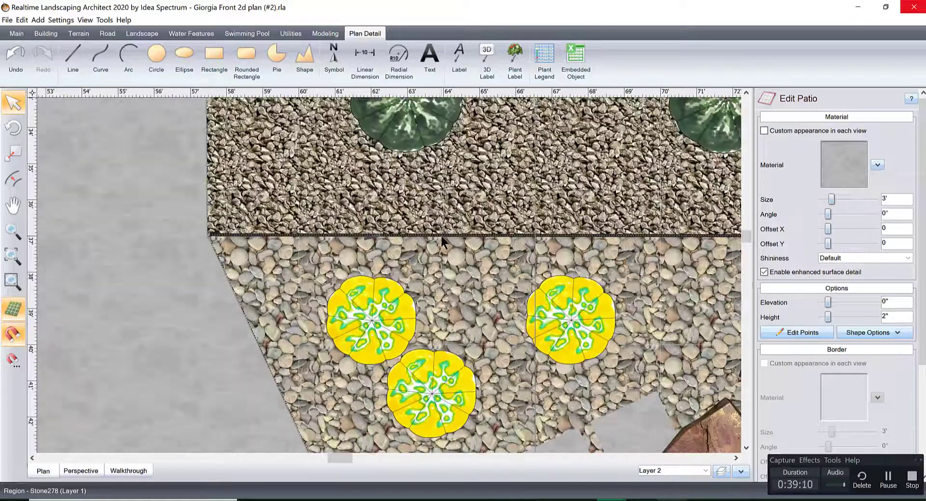
pyautogui.click(440, 235)
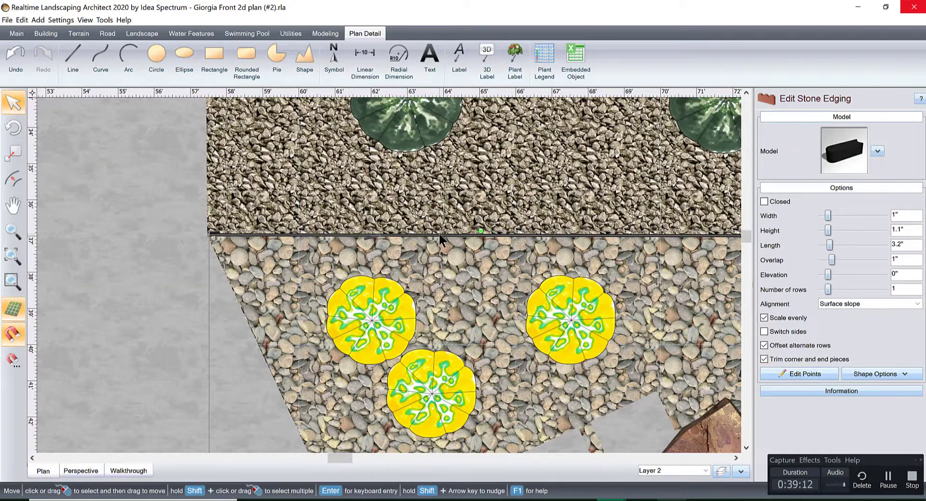
pyautogui.rightClick(438, 232)
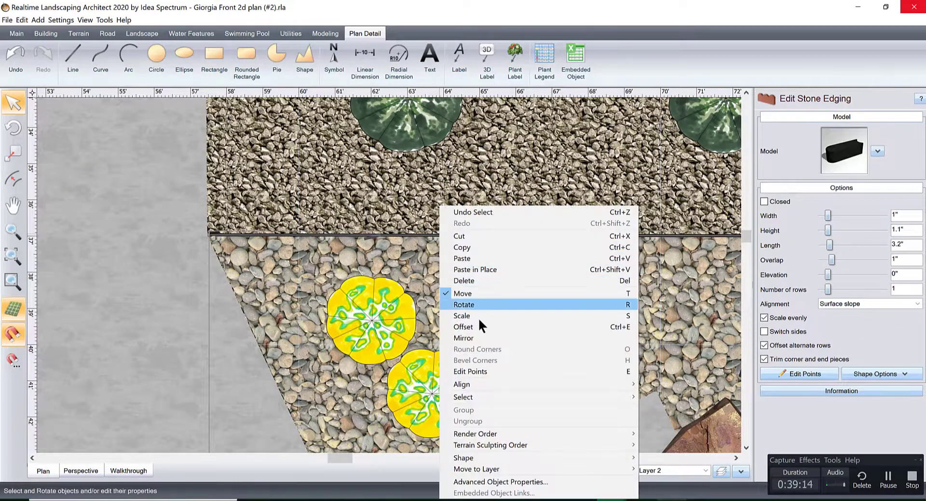
pyautogui.click(470, 481)
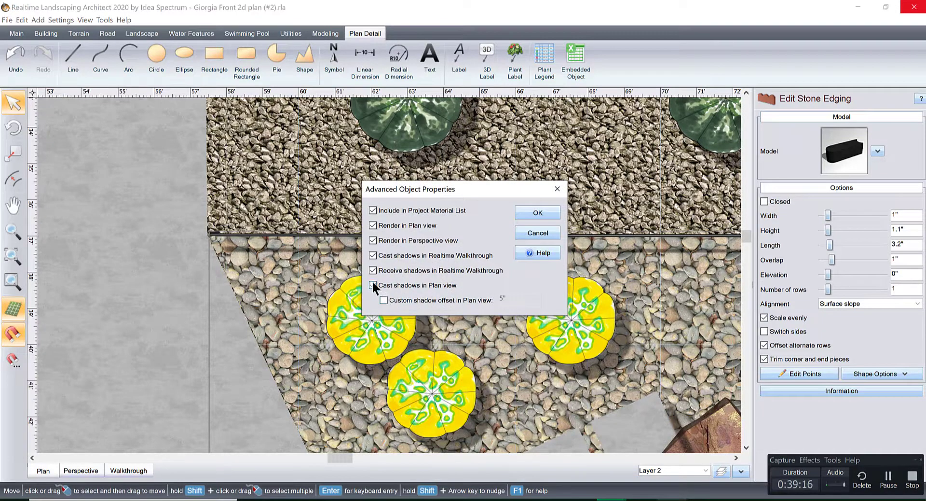
pyautogui.click(373, 285)
pyautogui.click(537, 213)
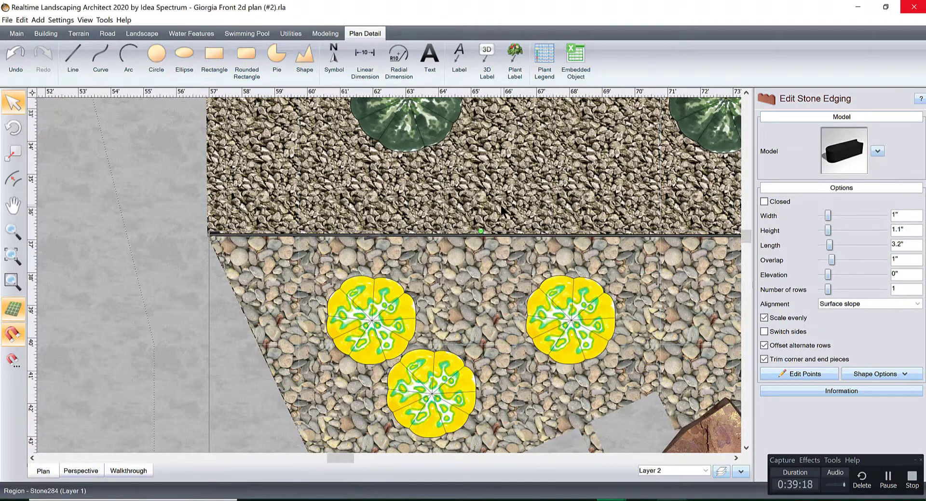
# Step: Turn off Cast shadows in Plan view for the concrete sidewalk patio crossing the driveway
pyautogui.scroll(-6, 502, 207)
pyautogui.moveTo(507, 195); pyautogui.dragTo(453, 294, button='middle')
pyautogui.click(435, 244)
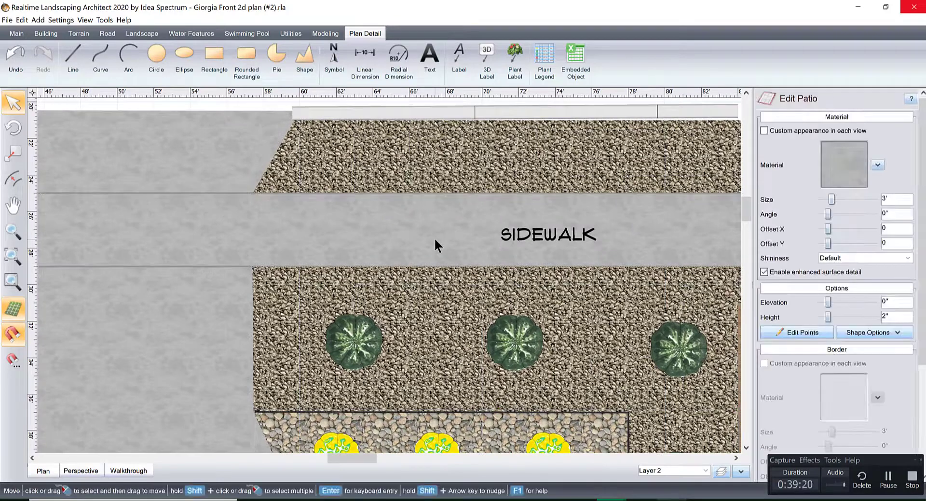
pyautogui.rightClick(435, 239)
pyautogui.click(471, 481)
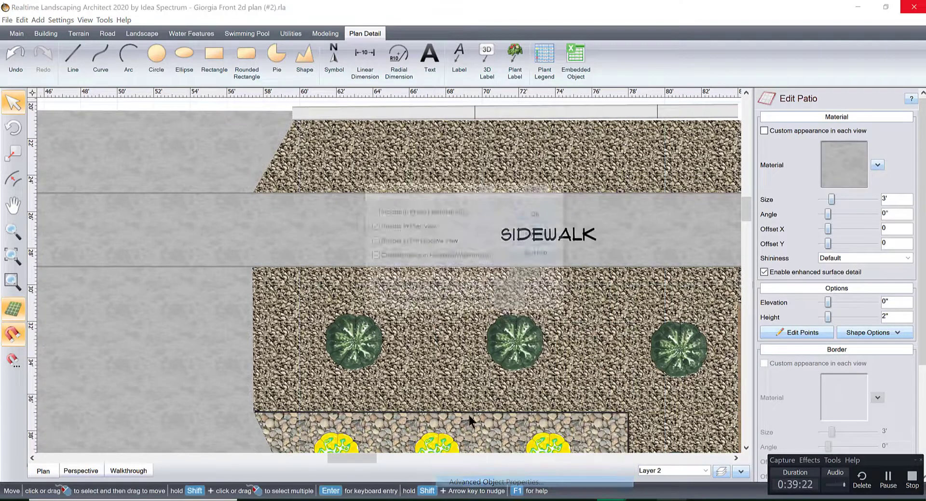
pyautogui.click(375, 284)
pyautogui.click(537, 214)
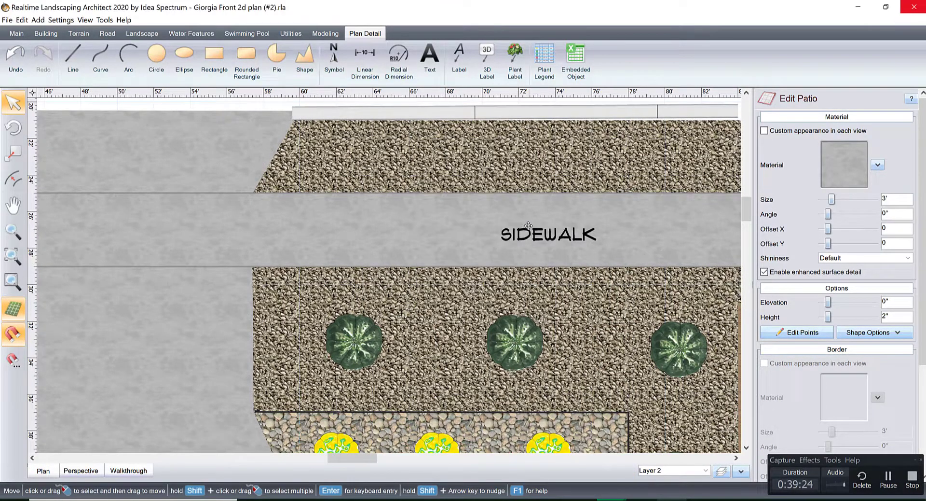
# Step: Turn off Cast shadows in Plan view for the curb above the sidewalk on the driveway's right side
pyautogui.moveTo(527, 239); pyautogui.dragTo(514, 353, button='middle')
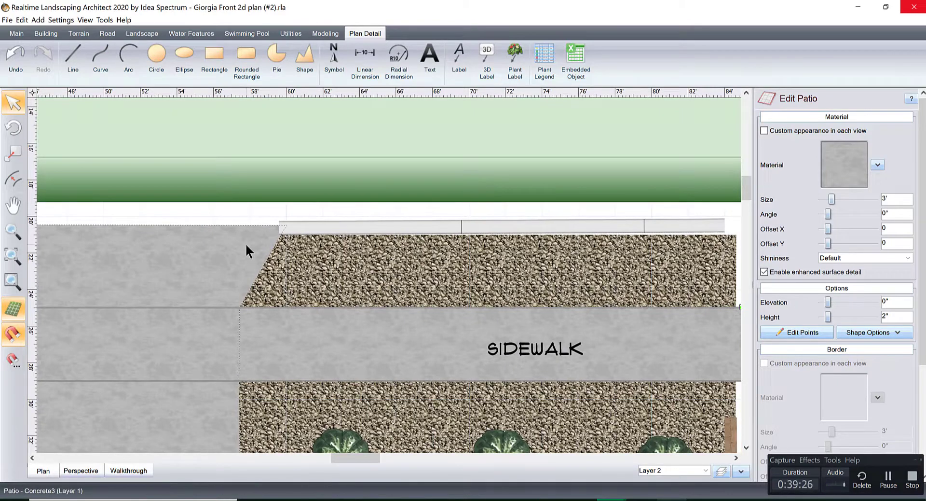
pyautogui.click(352, 221)
pyautogui.rightClick(352, 221)
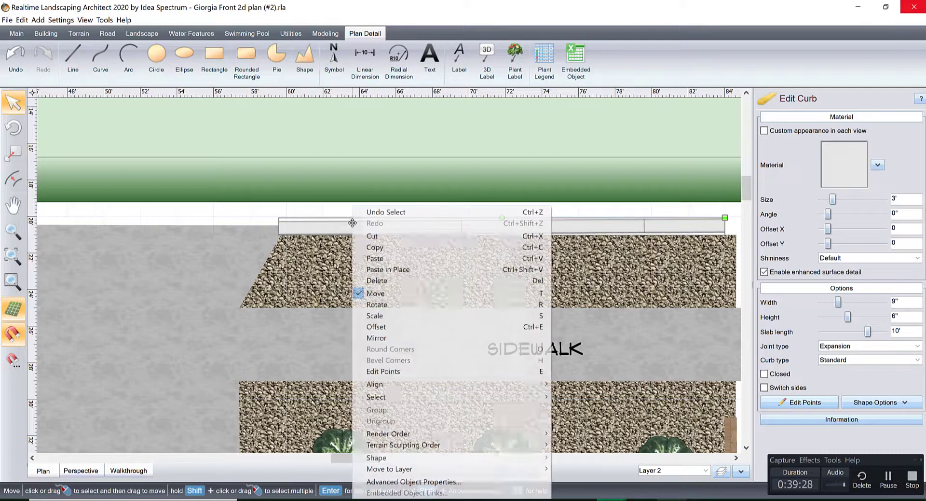
pyautogui.click(396, 482)
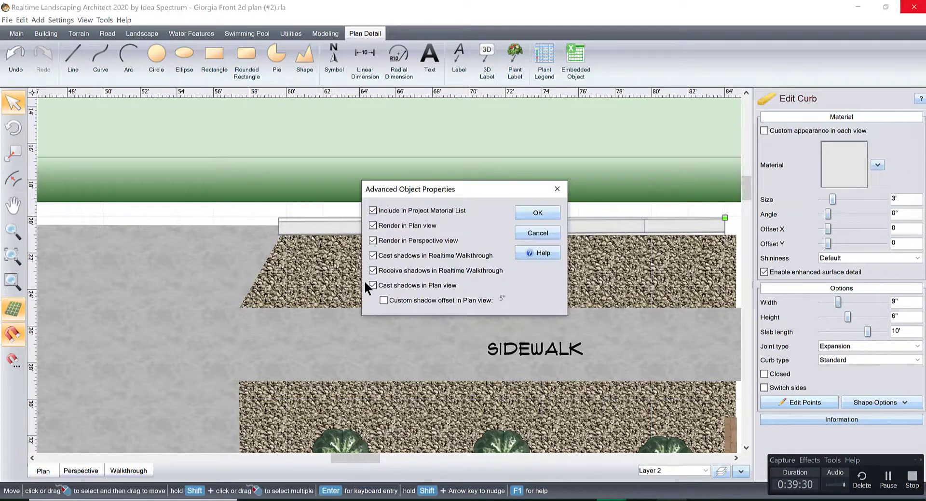
pyautogui.click(371, 284)
pyautogui.click(540, 216)
# Step: Turn off Cast shadows in Plan view for the curb above the sidewalk on the driveway's left side
pyautogui.moveTo(221, 296); pyautogui.dragTo(632, 303, button='middle')
pyautogui.moveTo(176, 285); pyautogui.dragTo(565, 292, button='middle')
pyautogui.click(378, 239)
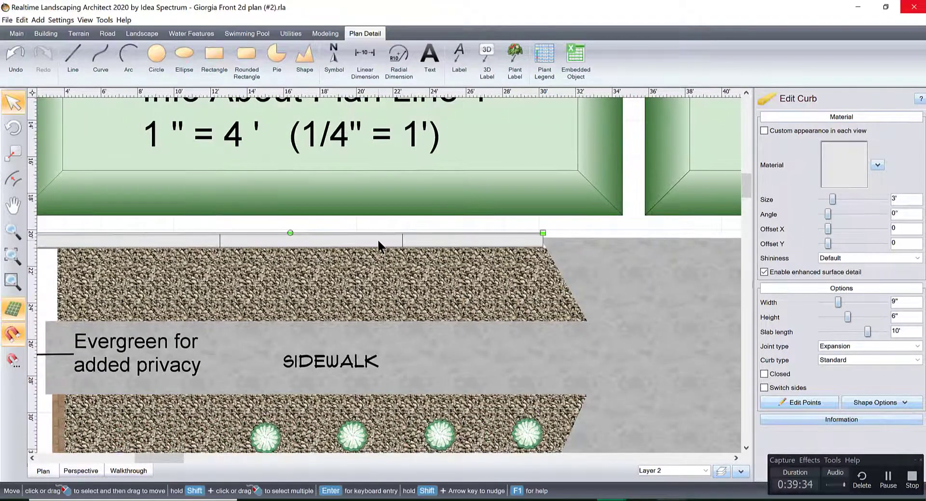
pyautogui.rightClick(378, 239)
pyautogui.click(418, 473)
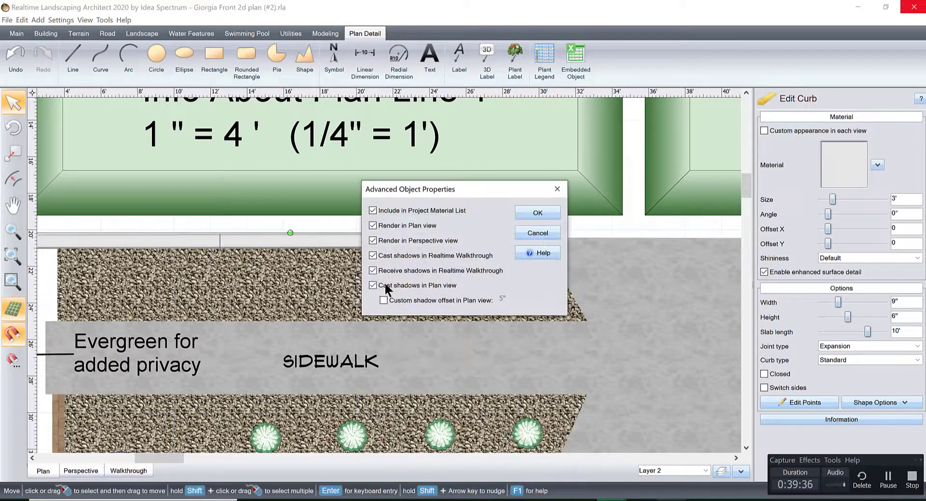
pyautogui.click(372, 285)
pyautogui.click(535, 213)
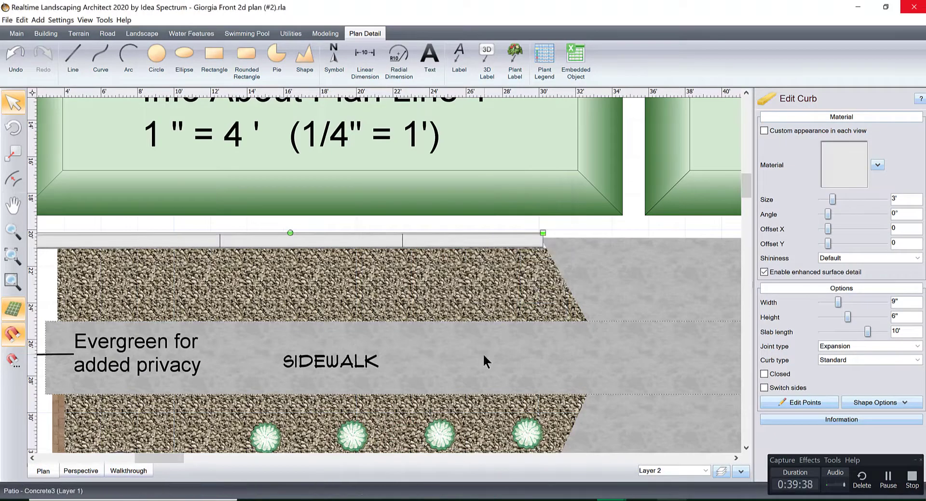
# Step: Turn off Cast shadows in Plan view for the stone edging around the river-rock bed left of the driveway
pyautogui.scroll(-3, 482, 352)
pyautogui.scroll(6, 448, 340)
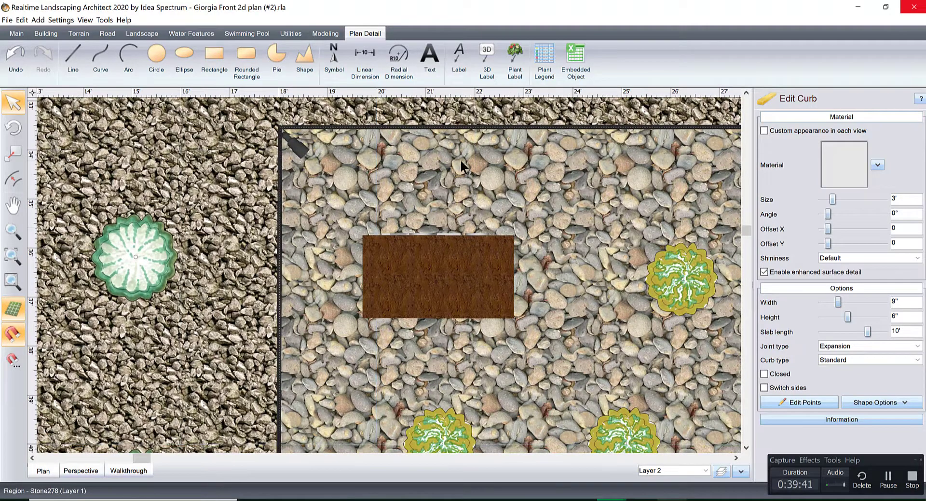
pyautogui.click(454, 126)
pyautogui.rightClick(454, 126)
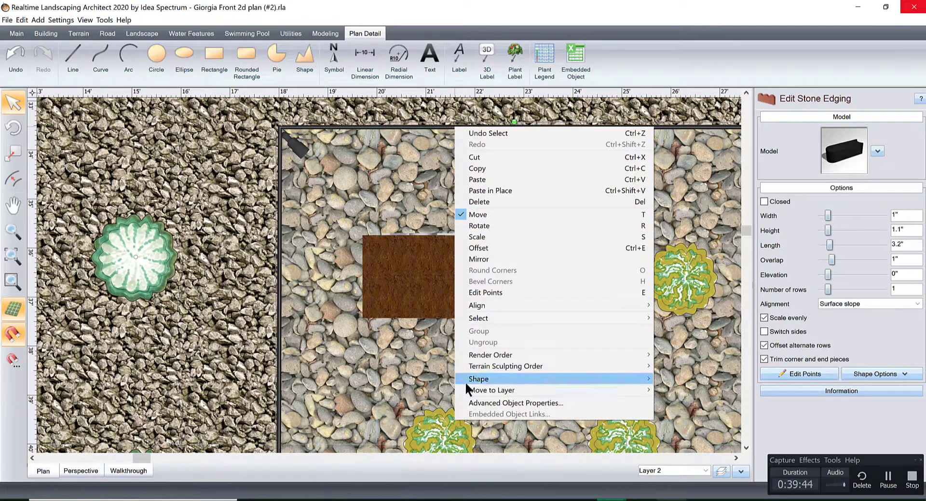
pyautogui.click(492, 402)
pyautogui.click(373, 285)
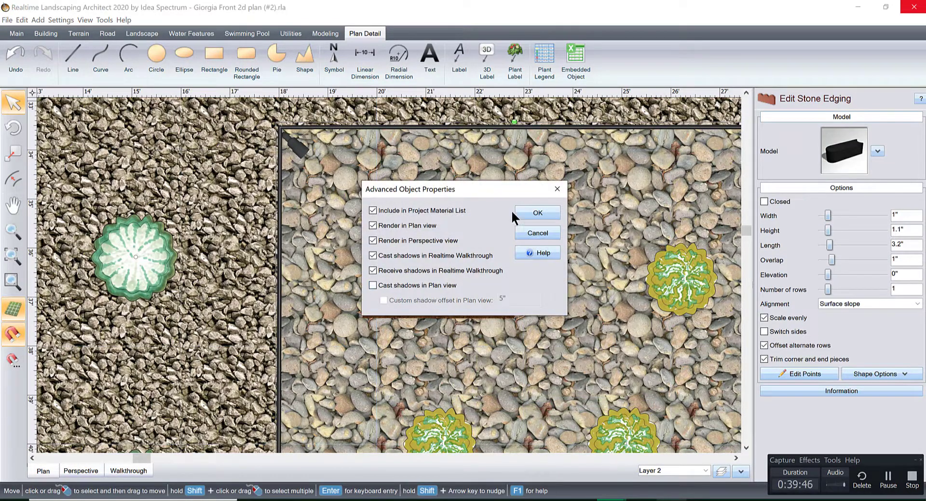
pyautogui.click(522, 209)
# Step: Check the advanced object properties of the new walkway path for plan-view shadow casting
pyautogui.scroll(-3, 522, 208)
pyautogui.scroll(-5, 522, 208)
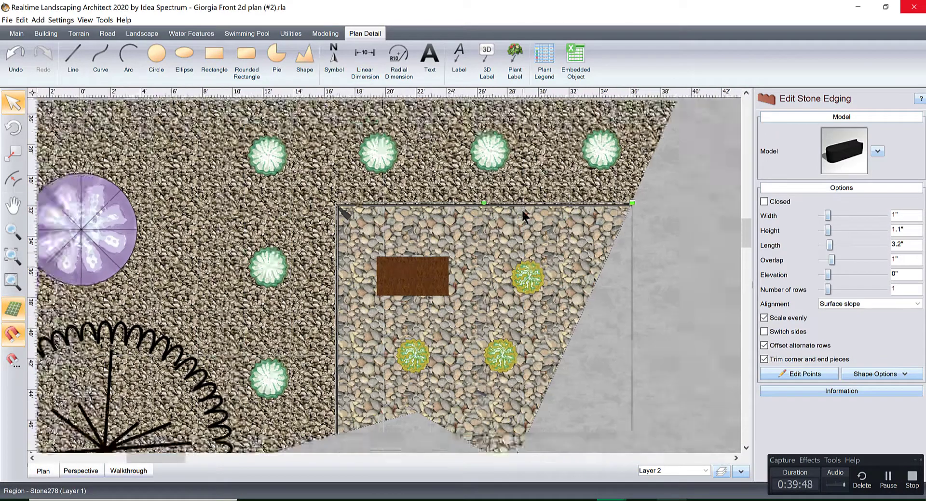
pyautogui.moveTo(540, 203); pyautogui.dragTo(530, 99, button='middle')
pyautogui.moveTo(523, 223); pyautogui.dragTo(533, 155, button='middle')
pyautogui.click(315, 238)
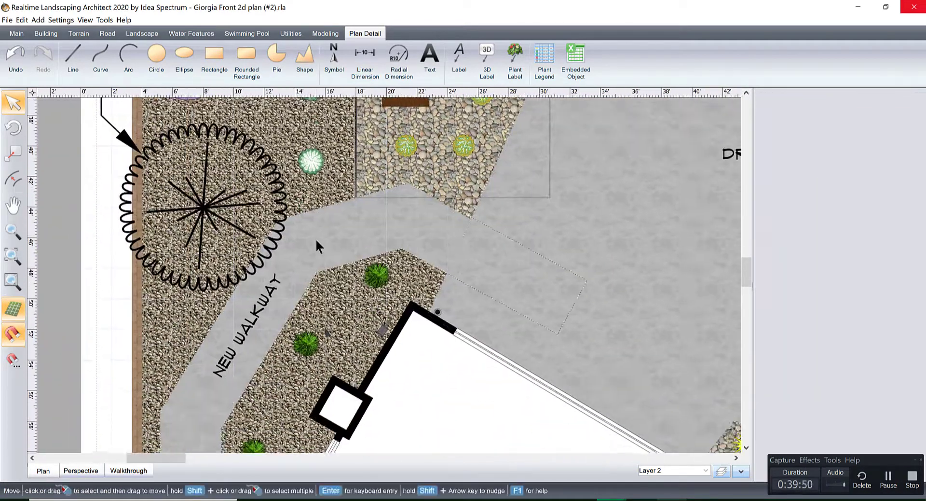
pyautogui.rightClick(315, 238)
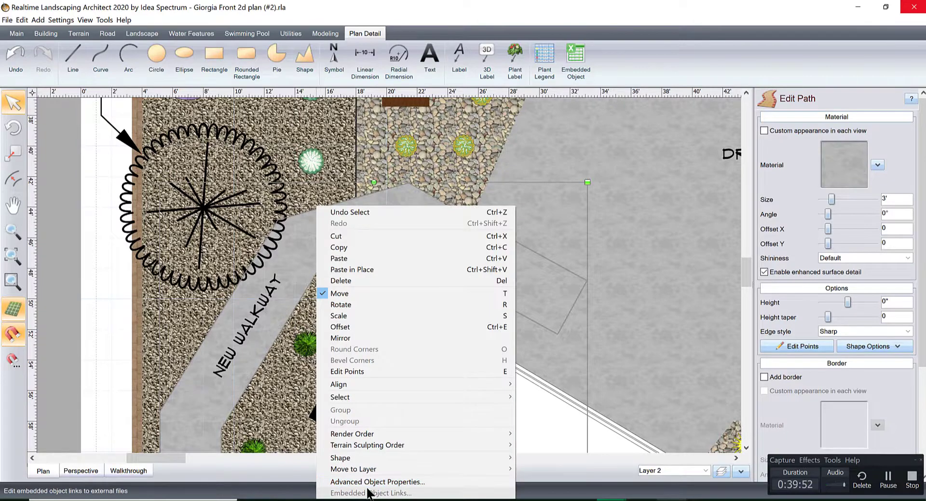
pyautogui.click(375, 484)
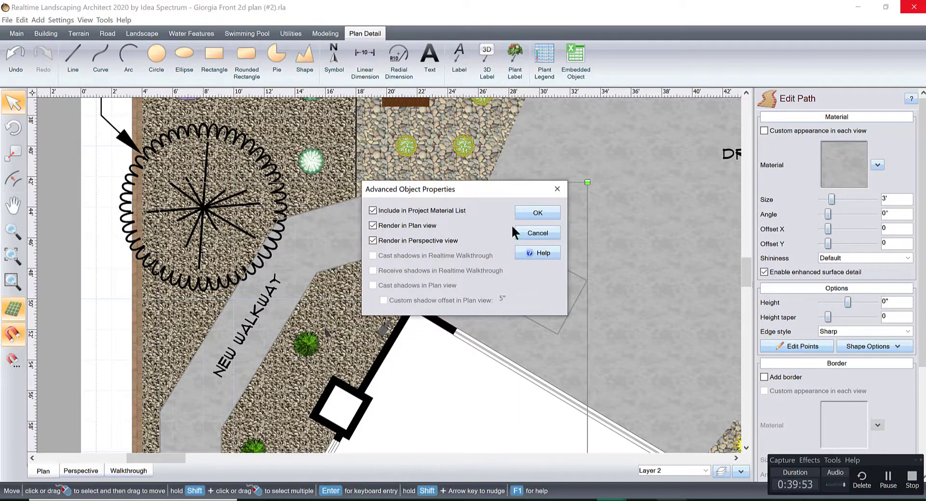
pyautogui.click(557, 189)
# Step: Turn off Cast shadows in Plan view for the concrete patio slab nearest the driveway, between the double and single garages
pyautogui.scroll(-3, 512, 211)
pyautogui.moveTo(578, 240); pyautogui.dragTo(416, 159, button='middle')
pyautogui.scroll(2, 527, 310)
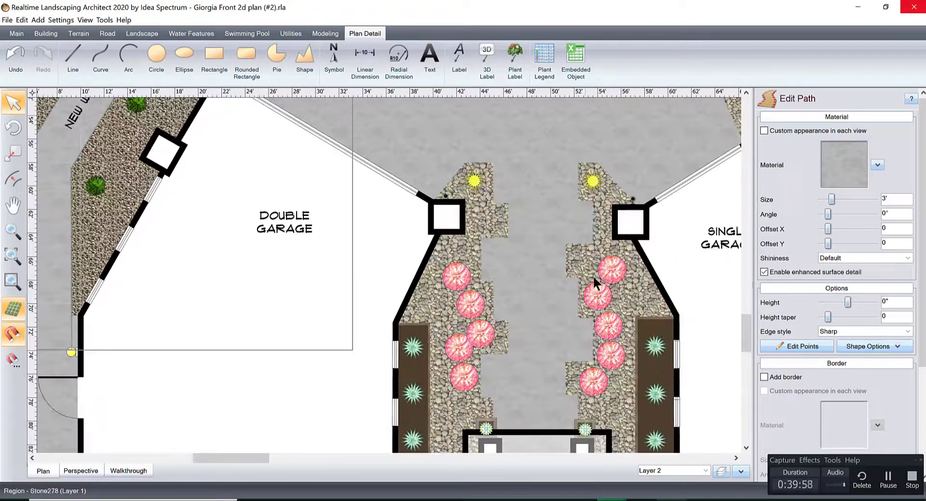
pyautogui.moveTo(585, 277); pyautogui.dragTo(420, 316, button='middle')
pyautogui.click(346, 149)
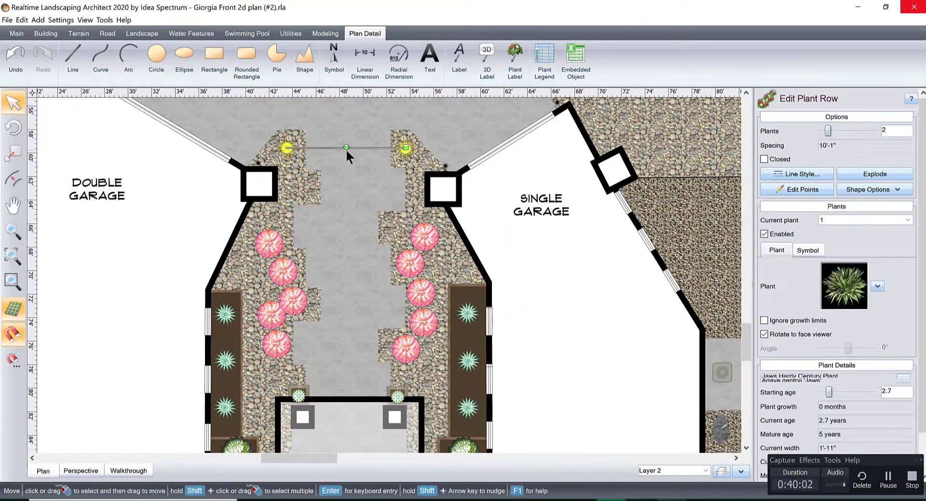
pyautogui.click(352, 163)
pyautogui.click(352, 159)
pyautogui.click(352, 160)
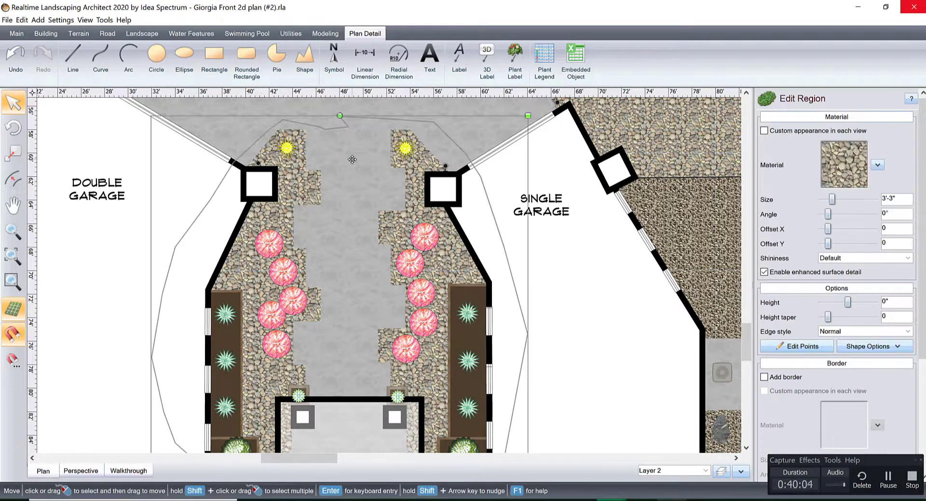
pyautogui.click(352, 160)
pyautogui.rightClick(352, 159)
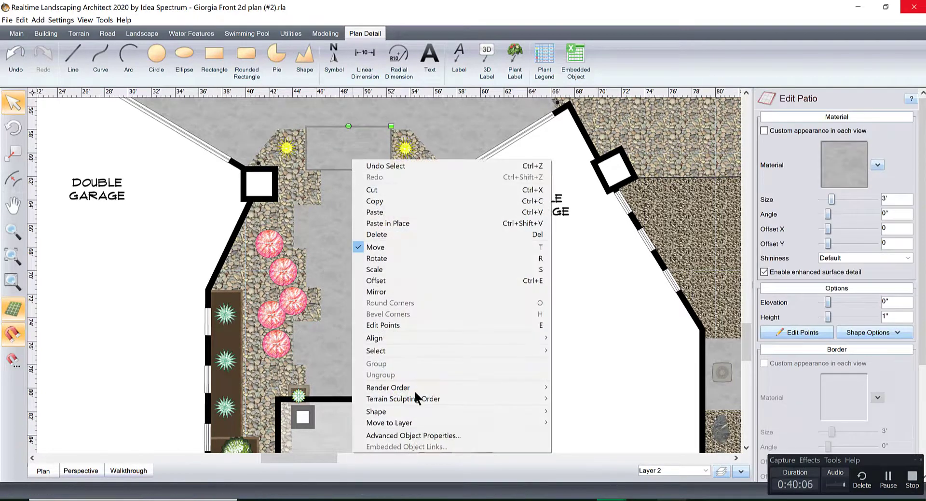
pyautogui.click(397, 435)
pyautogui.click(375, 285)
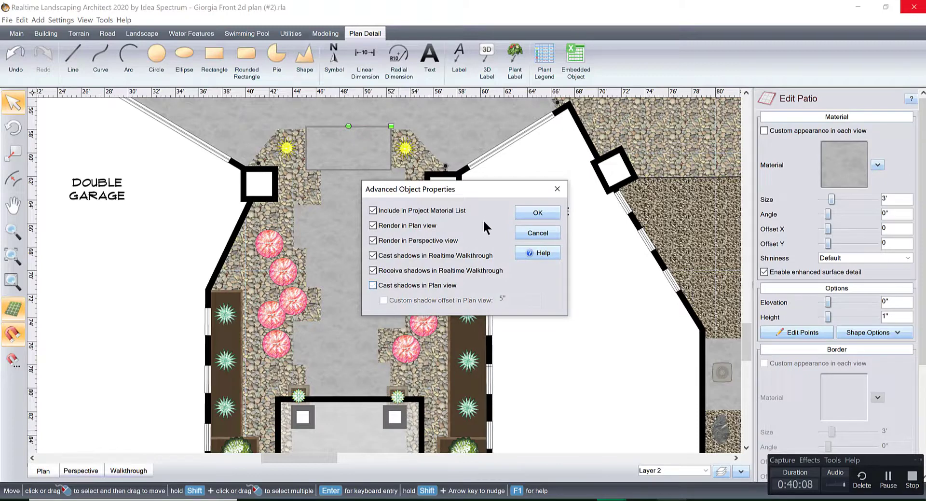
pyautogui.click(528, 212)
# Step: Turn off Cast shadows in Plan view for all the remaining concrete slabs leading to the residence entry, selected together
pyautogui.click(366, 182)
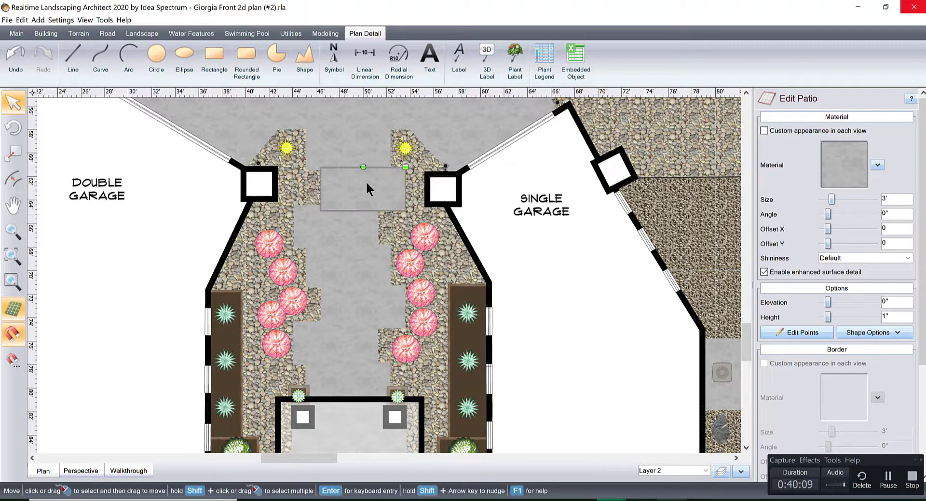
pyautogui.keyDown('shift'); pyautogui.click(330, 219); pyautogui.keyUp('shift')
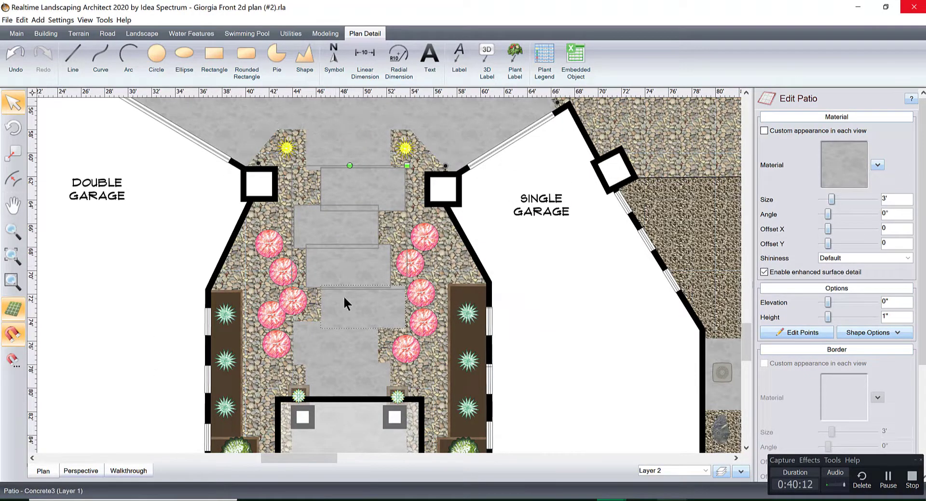
pyautogui.rightClick(338, 378)
pyautogui.click(357, 360)
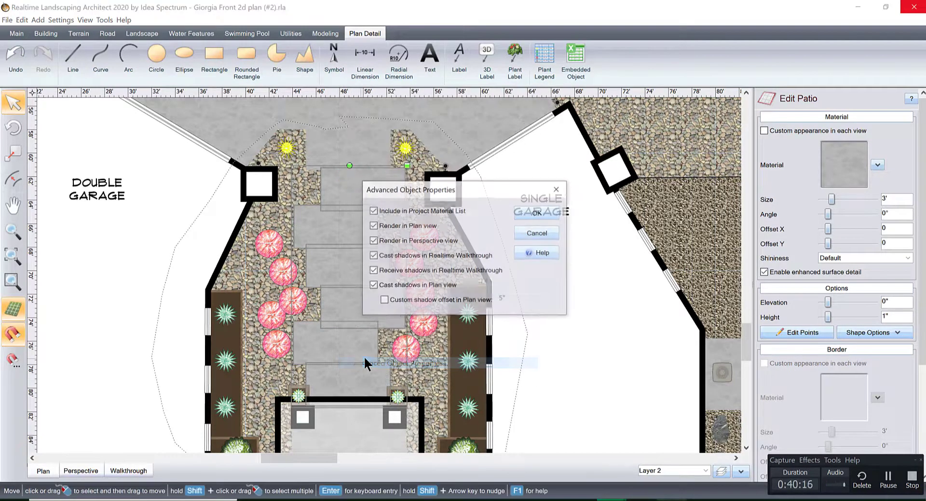
pyautogui.click(373, 285)
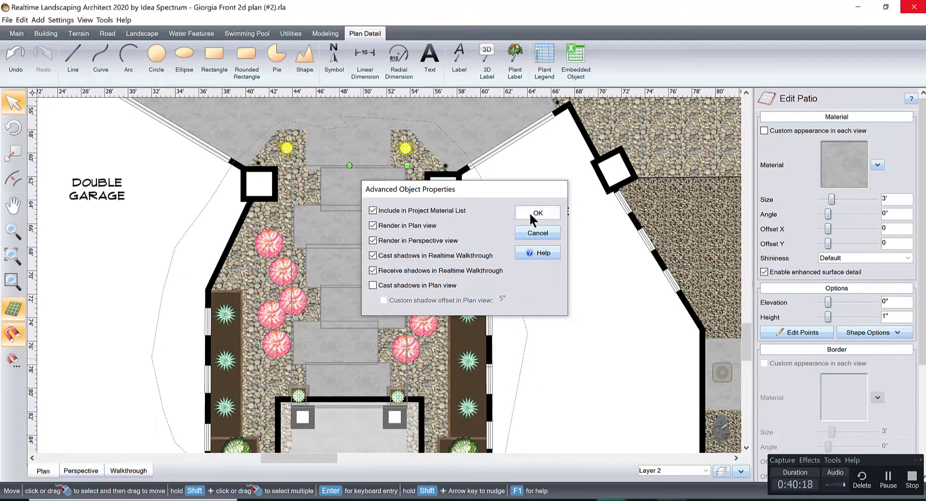
pyautogui.click(531, 213)
# Step: Turn off Cast shadows in Plan view for the concrete entry patio in front of the residence door
pyautogui.scroll(-3, 505, 196)
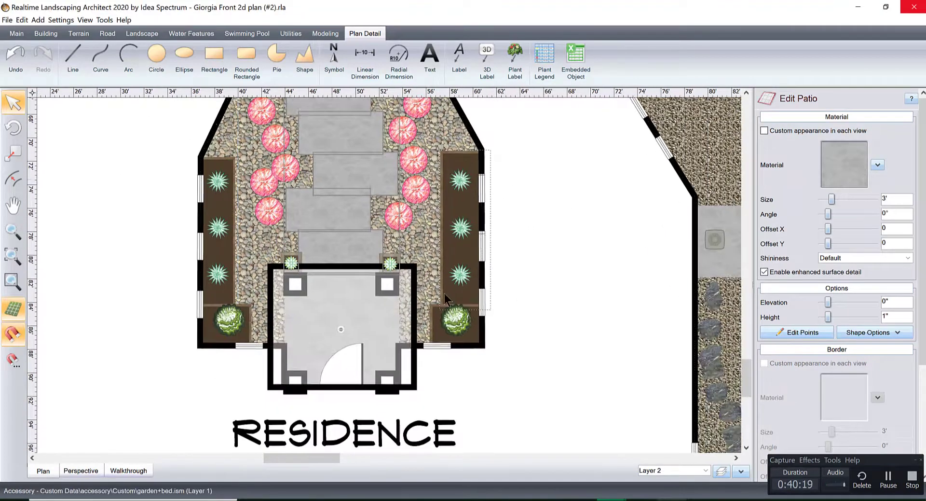
pyautogui.click(373, 317)
pyautogui.rightClick(374, 318)
pyautogui.click(396, 302)
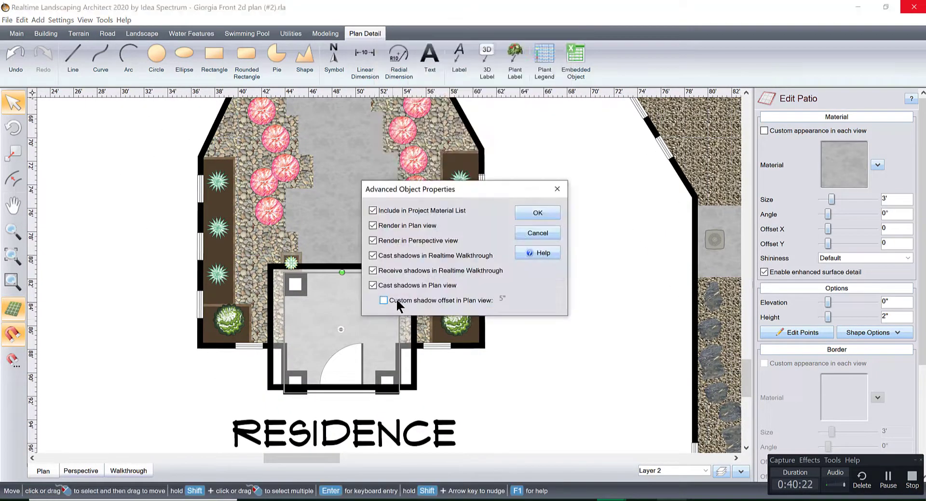
pyautogui.click(373, 285)
pyautogui.click(528, 211)
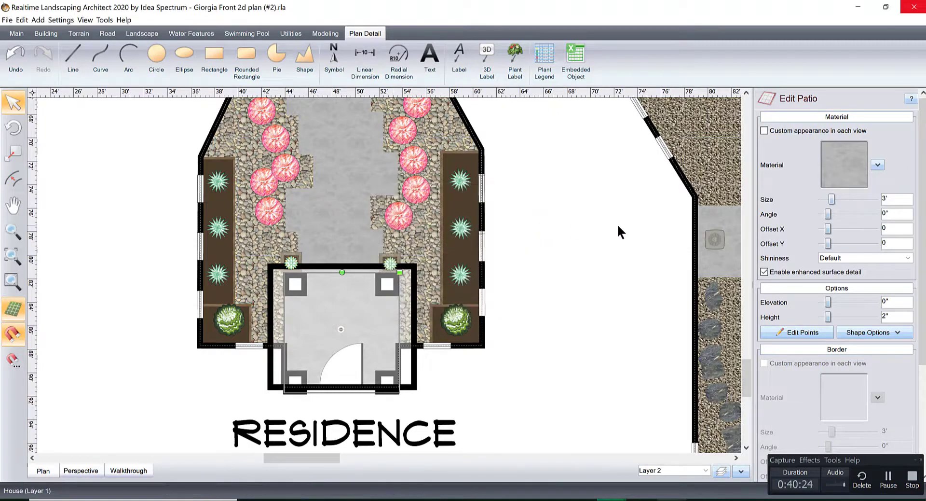
# Step: Turn off Cast shadows in Plan view for the stone edging between the two gravel areas beside the single garage
pyautogui.moveTo(640, 220); pyautogui.dragTo(389, 260, button='middle')
pyautogui.scroll(-1, 389, 260)
pyautogui.scroll(-3, 389, 260)
pyautogui.moveTo(414, 337); pyautogui.dragTo(443, 474, button='middle')
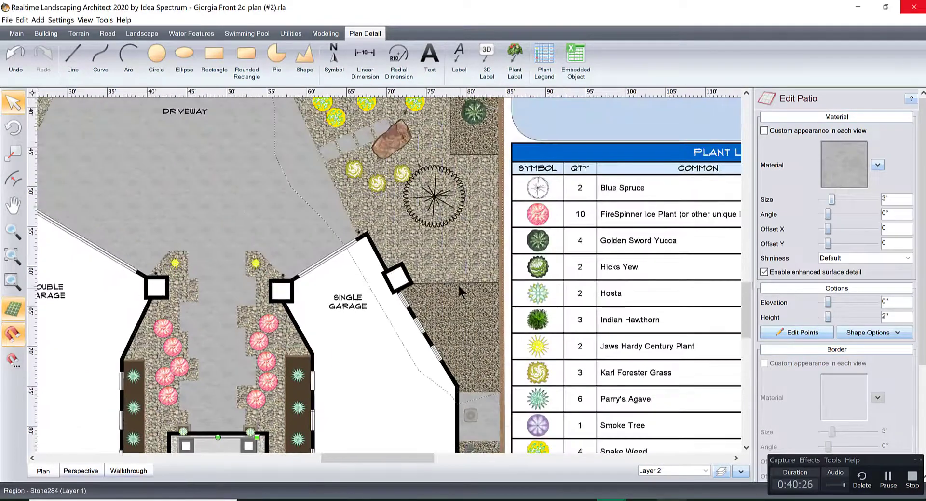
pyautogui.scroll(1, 459, 296)
pyautogui.scroll(2, 460, 303)
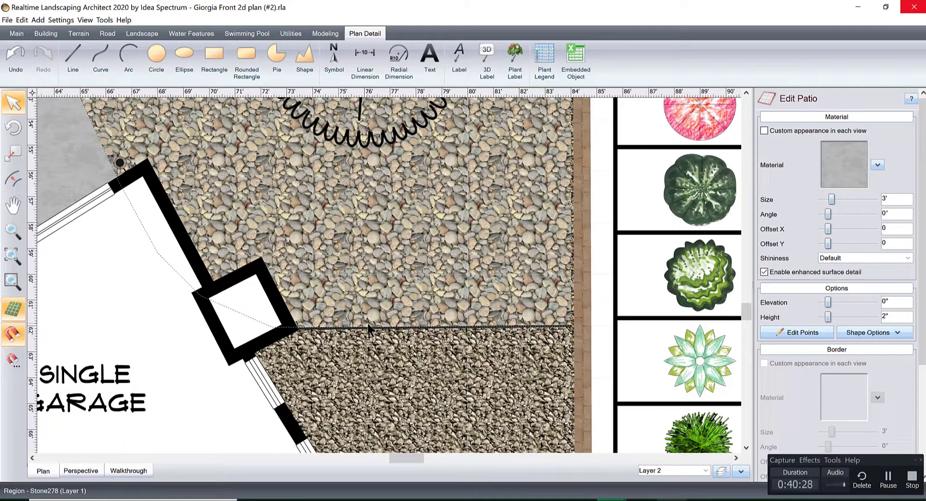
pyautogui.click(357, 333)
pyautogui.rightClick(357, 332)
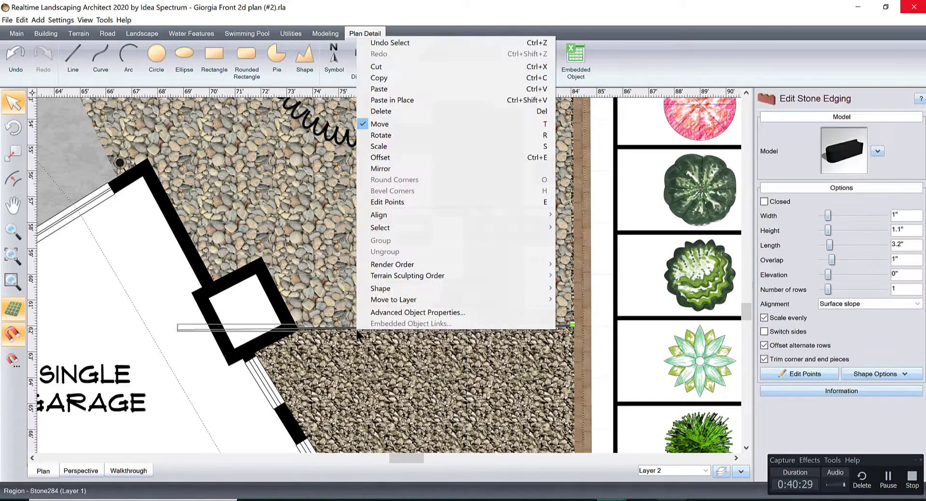
pyautogui.click(392, 314)
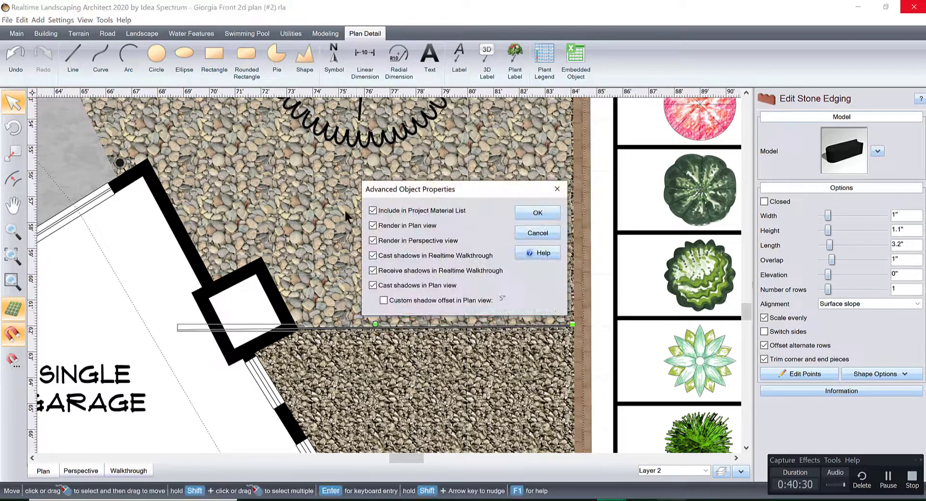
pyautogui.click(522, 207)
pyautogui.scroll(-5, 376, 246)
pyautogui.scroll(-3, 370, 238)
pyautogui.moveTo(370, 238); pyautogui.dragTo(448, 375, button='middle')
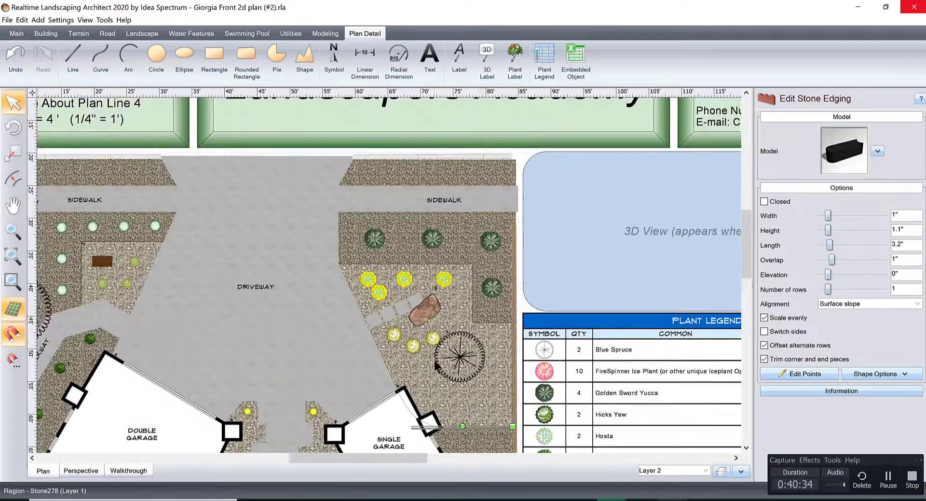
pyautogui.moveTo(404, 321); pyautogui.dragTo(496, 278, button='middle')
pyautogui.scroll(-4, 496, 278)
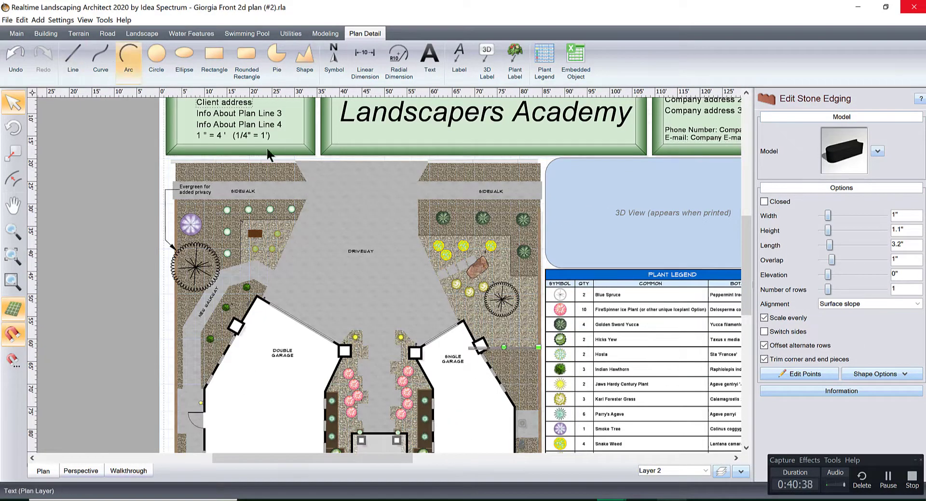
pyautogui.click(7, 22)
pyautogui.click(68, 152)
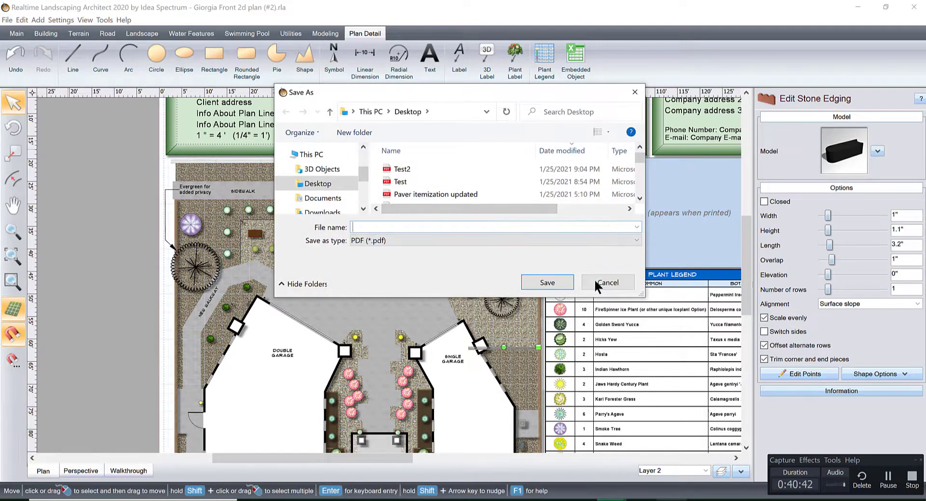
pyautogui.click(607, 282)
# Step: Change the first line of the client title block to "Client Name Here"
pyautogui.scroll(2, 376, 170)
pyautogui.scroll(3, 386, 276)
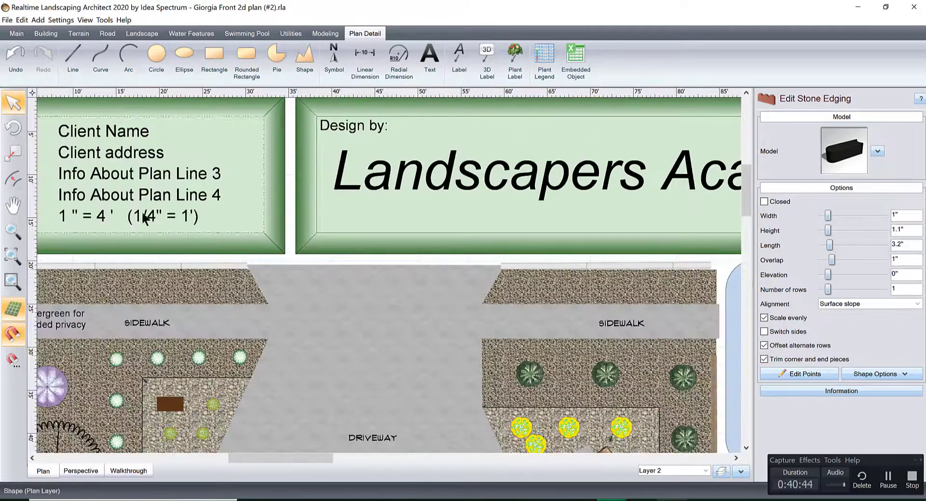
pyautogui.moveTo(143, 213); pyautogui.dragTo(278, 259, button='middle')
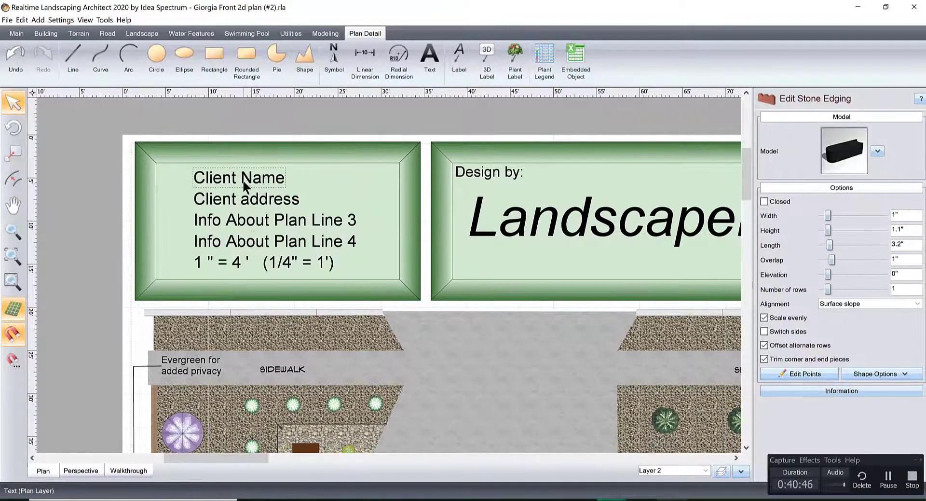
pyautogui.click(246, 185)
pyautogui.click(265, 175)
pyautogui.click(265, 176)
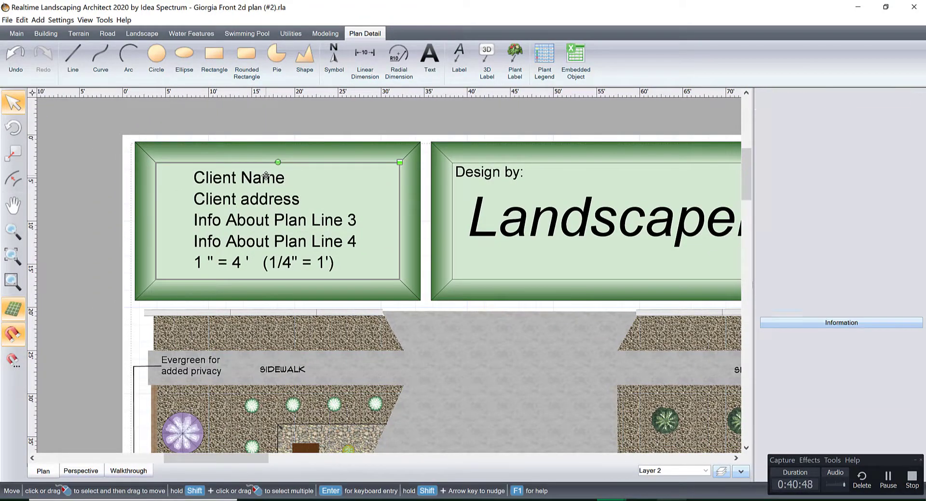
pyautogui.click(795, 132)
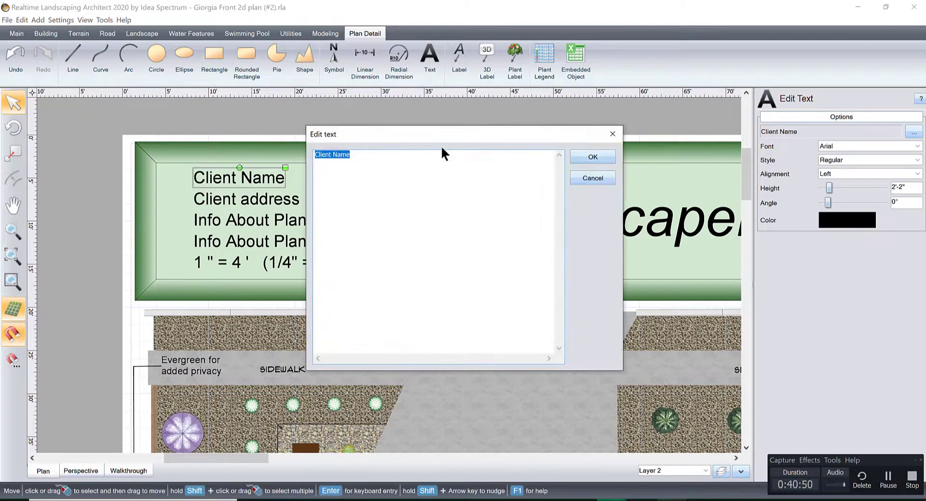
pyautogui.press('End')
pyautogui.write('Here')
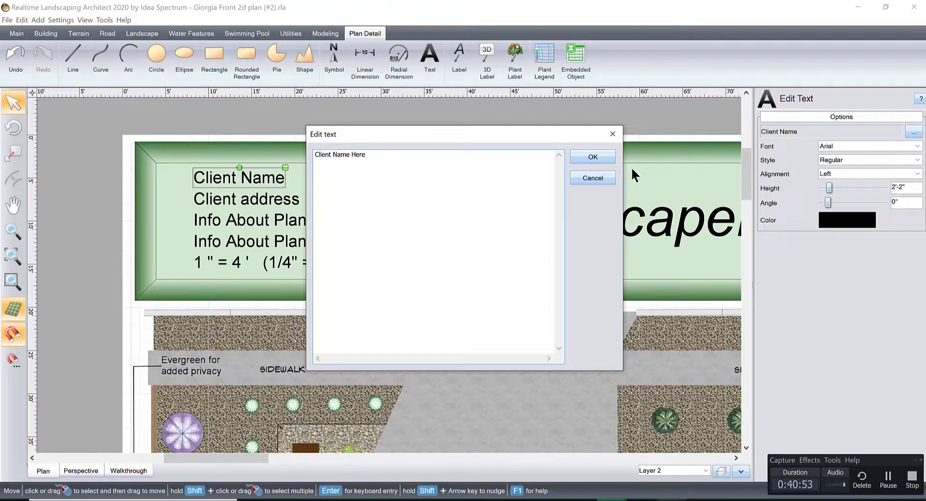
pyautogui.click(593, 156)
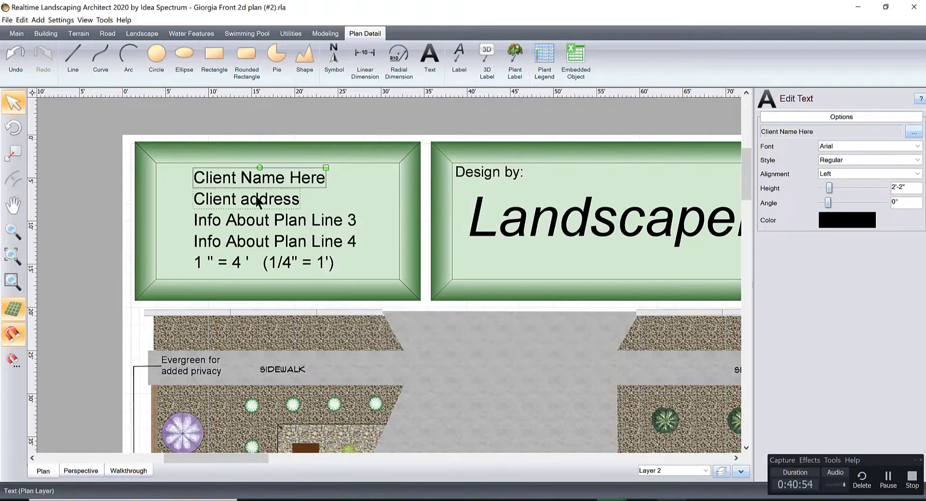
# Step: Replace the third line of the client title block with "Client City and State"
pyautogui.click(258, 200)
pyautogui.click(255, 221)
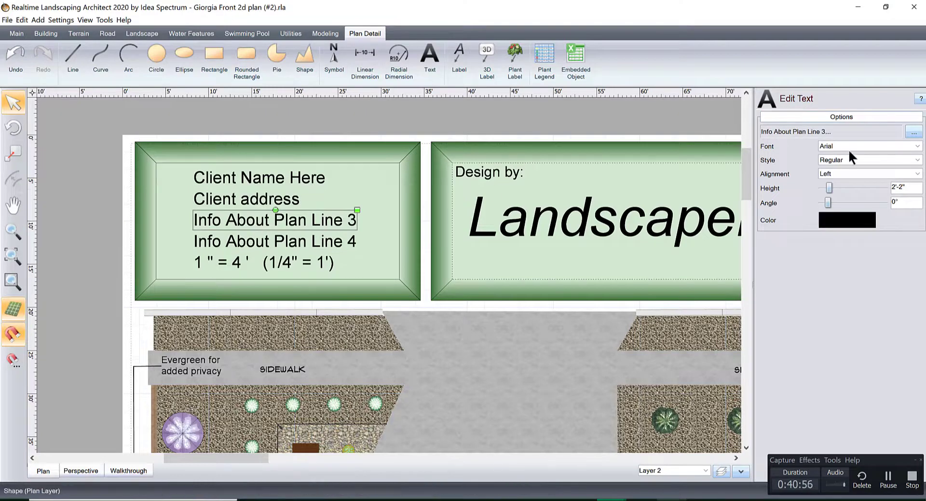
pyautogui.click(838, 131)
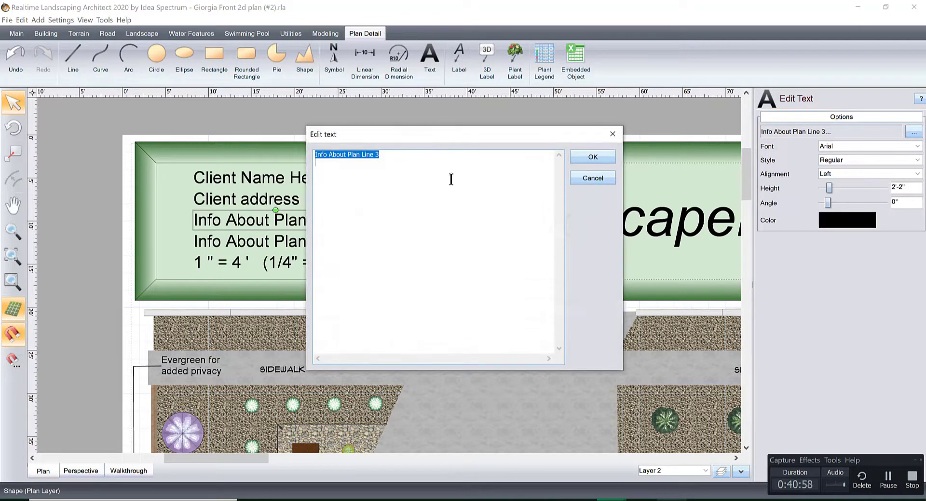
pyautogui.write('Client City and State')
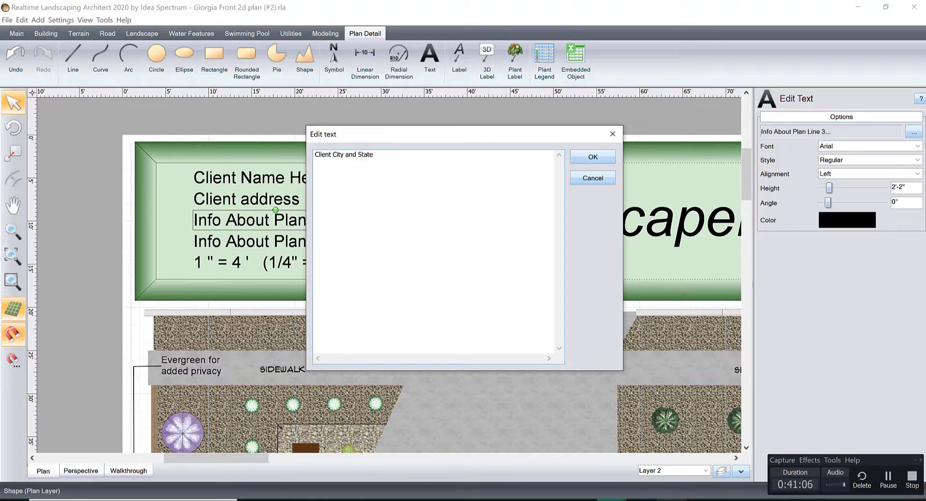
pyautogui.click(593, 157)
# Step: Replace the fourth line of the client title block with "Plan Scale:"
pyautogui.click(347, 241)
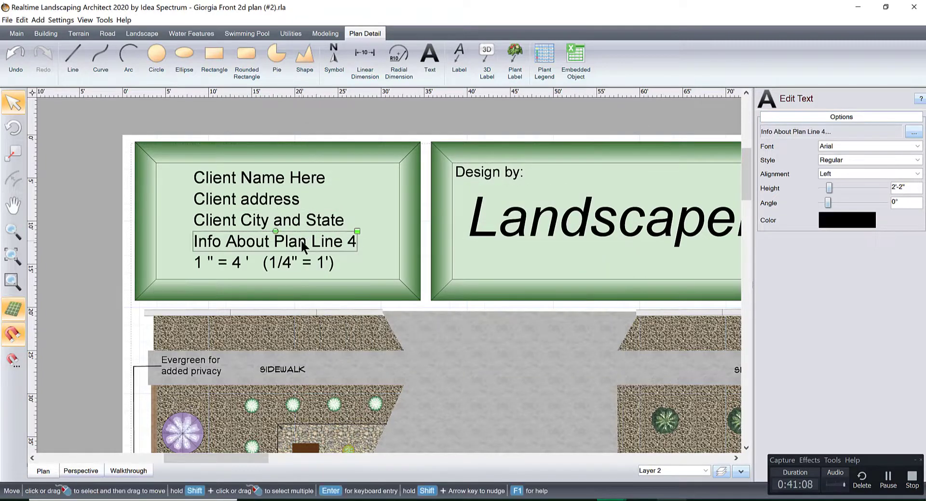
pyautogui.click(820, 131)
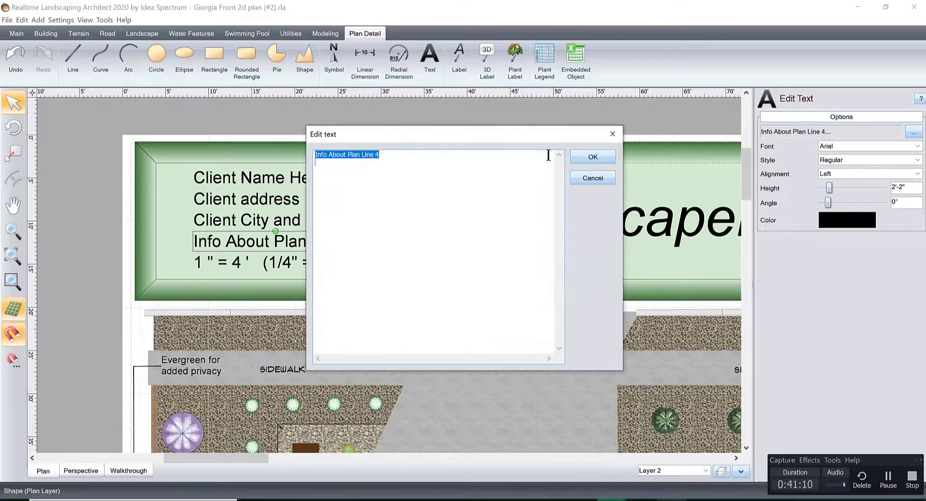
pyautogui.write('Plan Scale:')
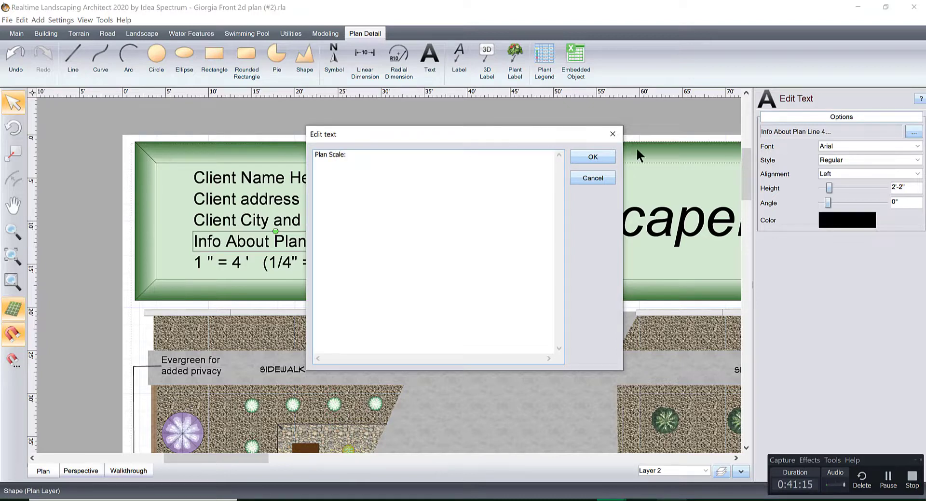
pyautogui.click(592, 157)
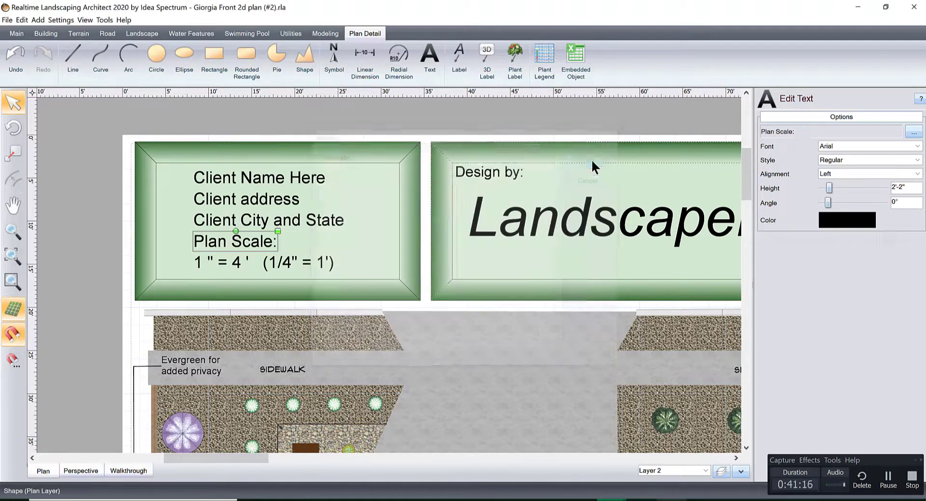
# Step: Enlarge the "Client Name Here" line slightly to a height of 2'-3"
pyautogui.moveTo(499, 239); pyautogui.dragTo(386, 259, button='middle')
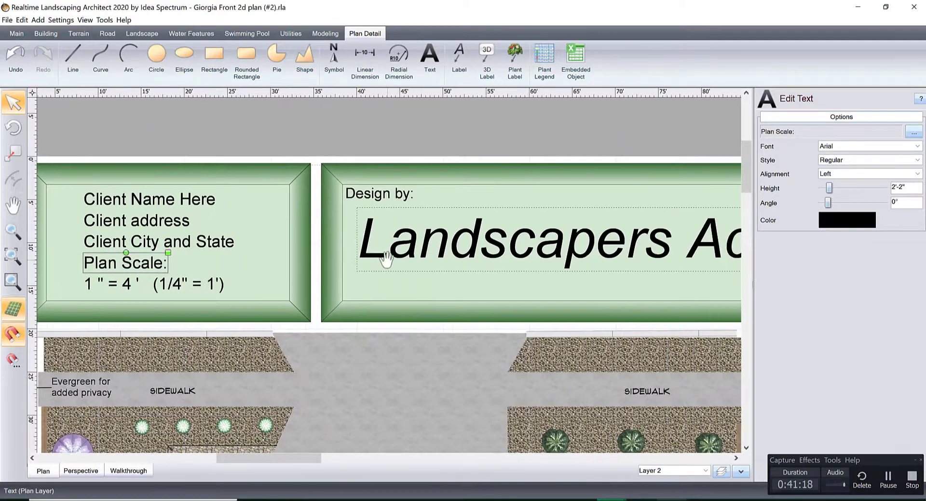
pyautogui.moveTo(563, 260); pyautogui.dragTo(669, 229, button='middle')
pyautogui.moveTo(423, 234); pyautogui.dragTo(514, 254, button='middle')
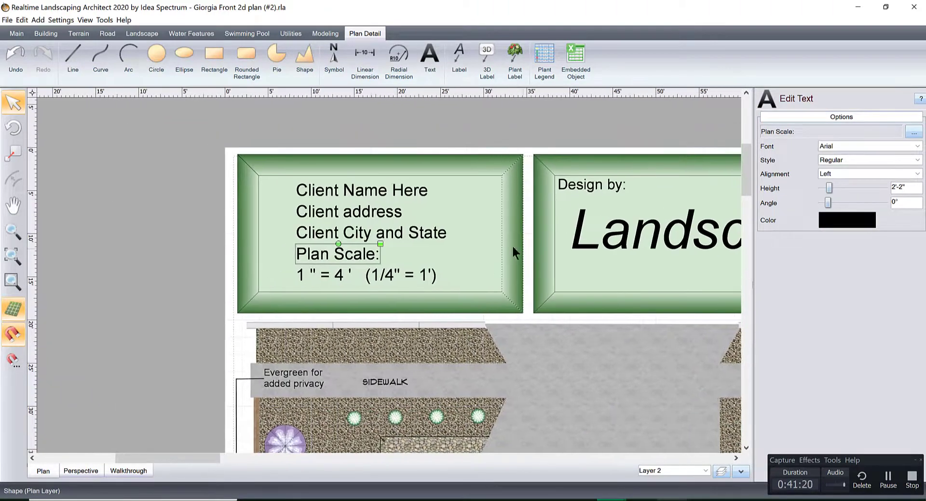
pyautogui.click(361, 193)
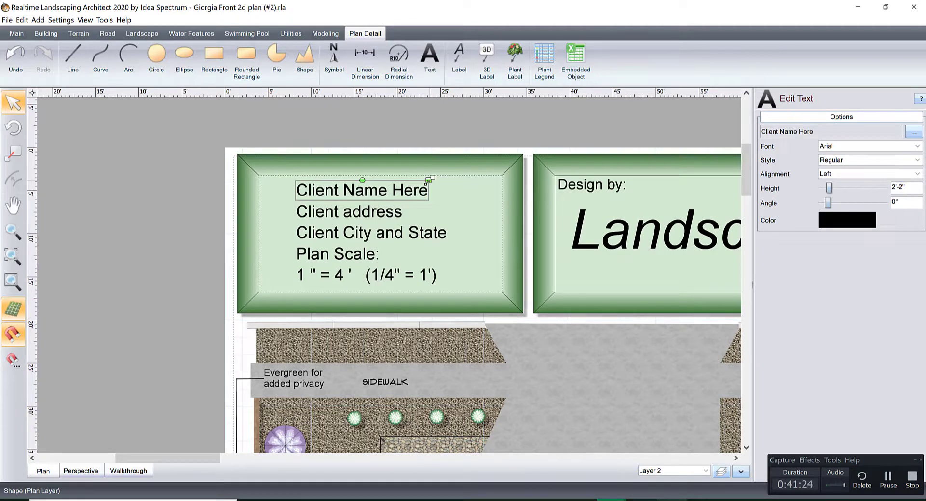
pyautogui.moveTo(428, 180); pyautogui.dragTo(431, 179)
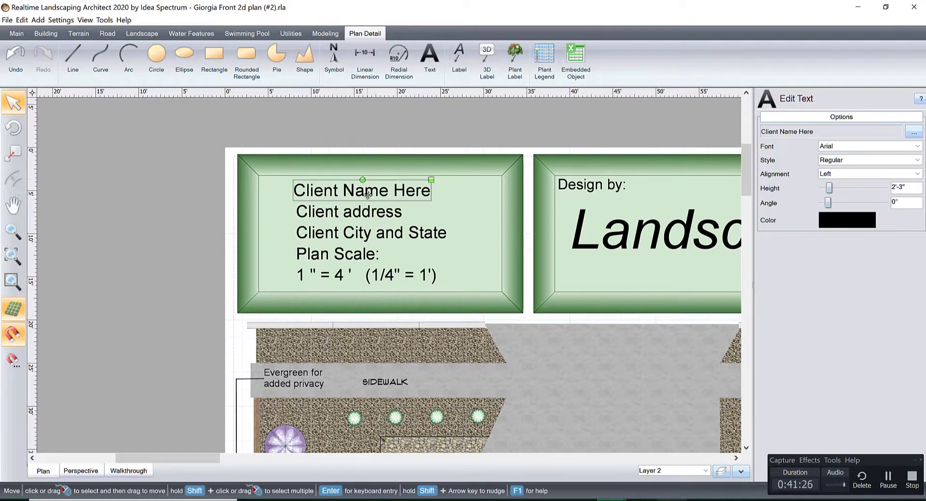
# Step: Set all five lines of the client title block to the Flux Architect font and shift them left within the frame
pyautogui.keyDown('shift'); pyautogui.click(347, 211); pyautogui.keyUp('shift')
pyautogui.keyDown('shift'); pyautogui.click(340, 234); pyautogui.keyUp('shift')
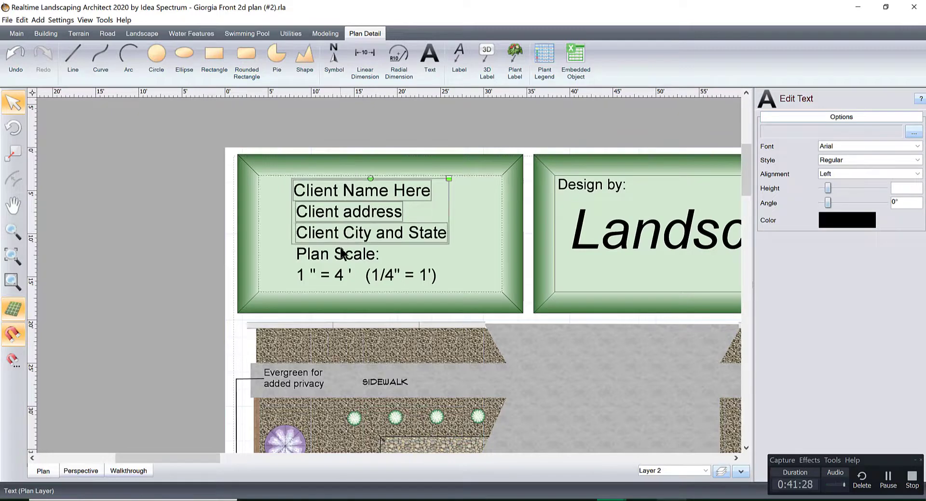
pyautogui.keyDown('shift'); pyautogui.click(340, 255); pyautogui.keyUp('shift')
pyautogui.keyDown('shift'); pyautogui.click(338, 271); pyautogui.keyUp('shift')
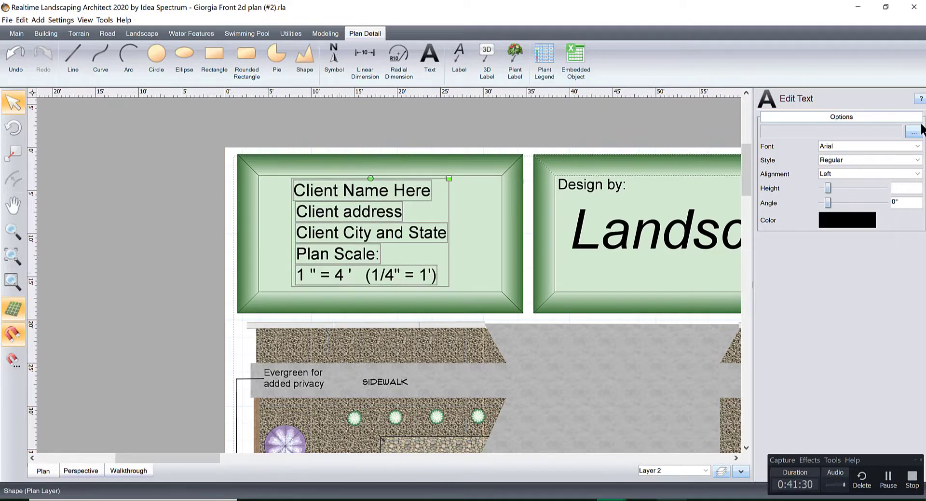
pyautogui.click(849, 146)
pyautogui.press('f')
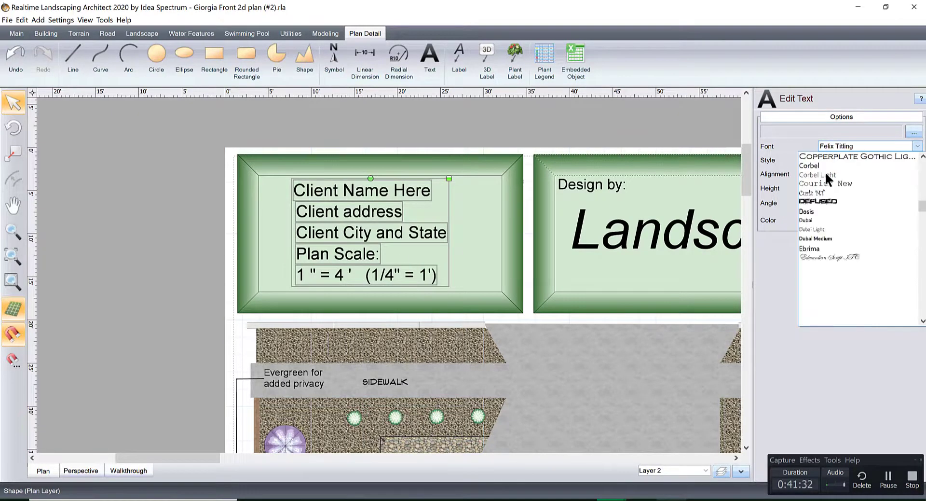
pyautogui.click(831, 165)
pyautogui.moveTo(436, 190); pyautogui.dragTo(419, 192)
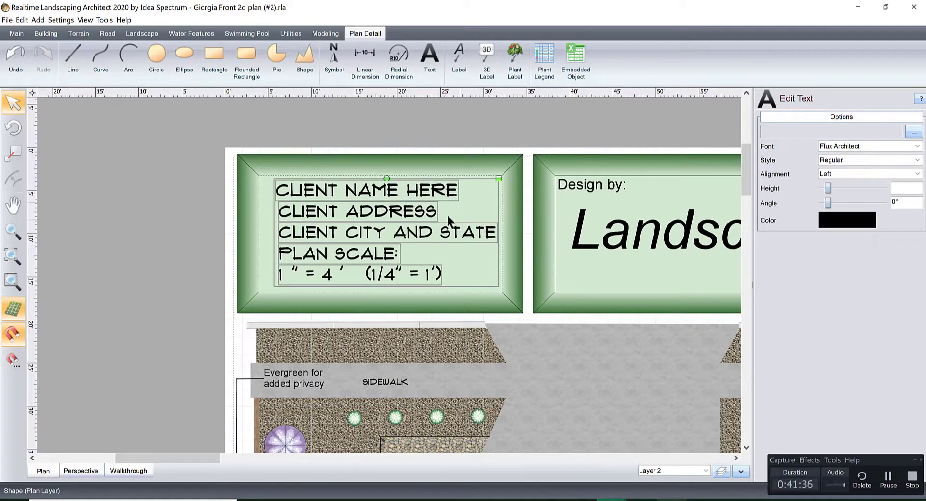
# Step: Enlarge the scale line to a height of 2'-9" and shrink "Plan Scale:" to 1'-7", aligned above it
pyautogui.moveTo(603, 225); pyautogui.dragTo(421, 226, button='middle')
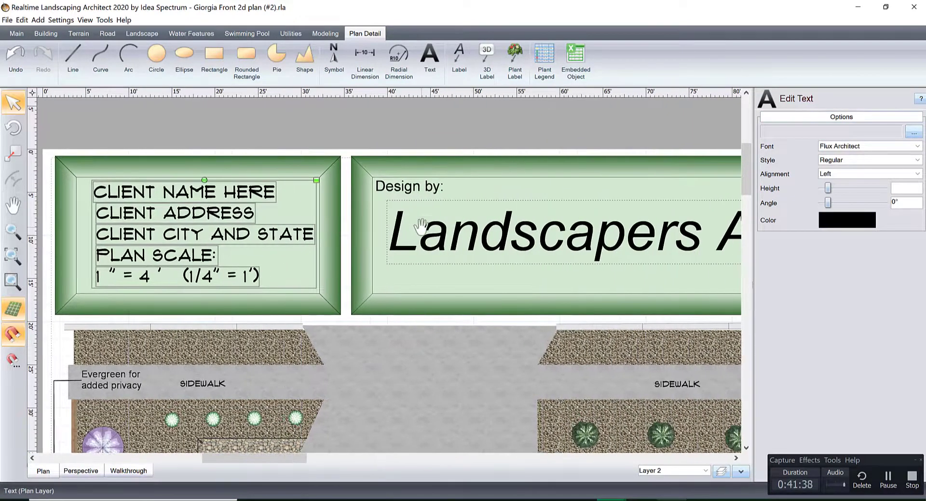
pyautogui.click(191, 251)
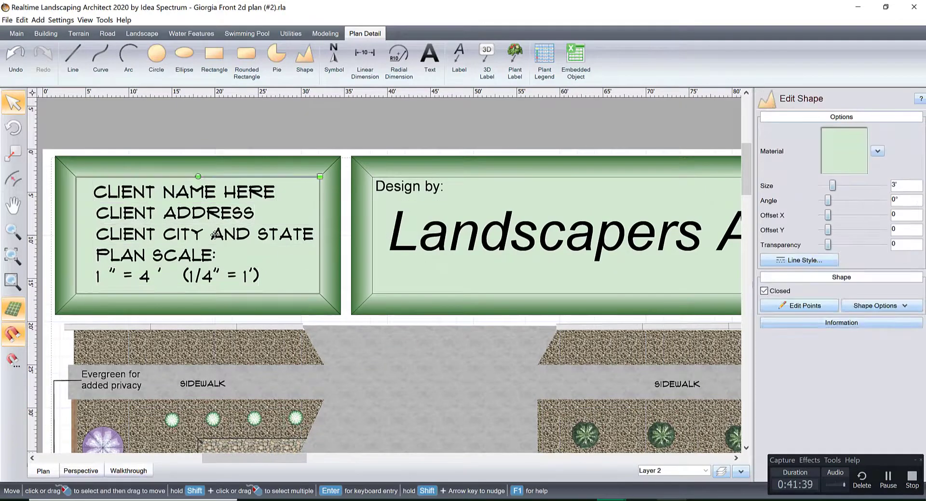
pyautogui.click(187, 256)
pyautogui.click(187, 275)
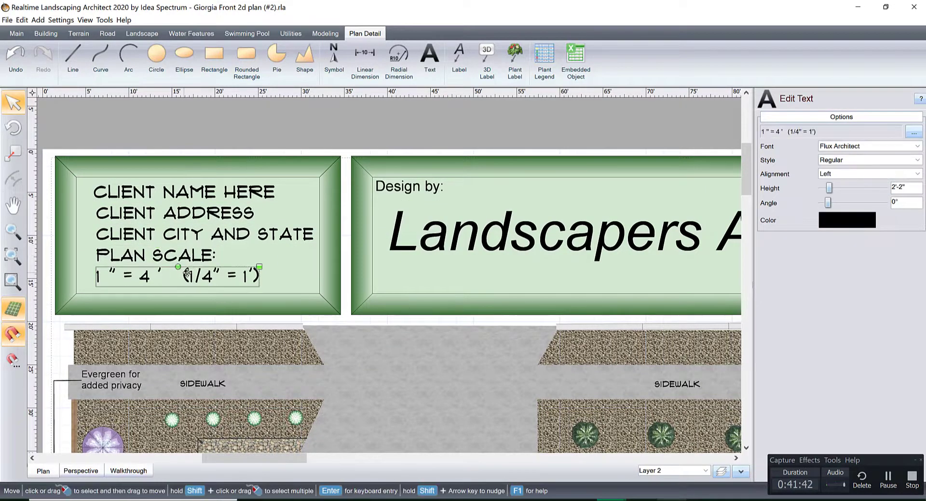
pyautogui.moveTo(260, 266); pyautogui.dragTo(269, 275)
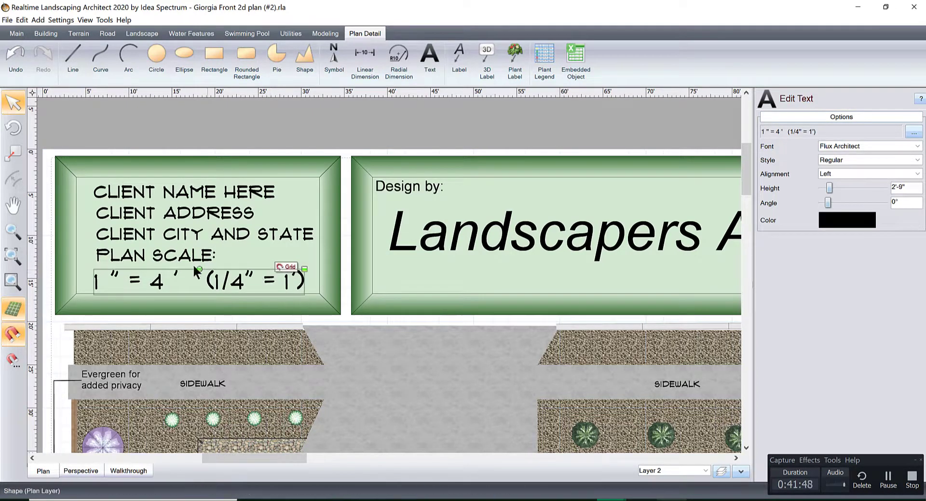
pyautogui.click(205, 257)
pyautogui.moveTo(220, 247); pyautogui.dragTo(170, 259)
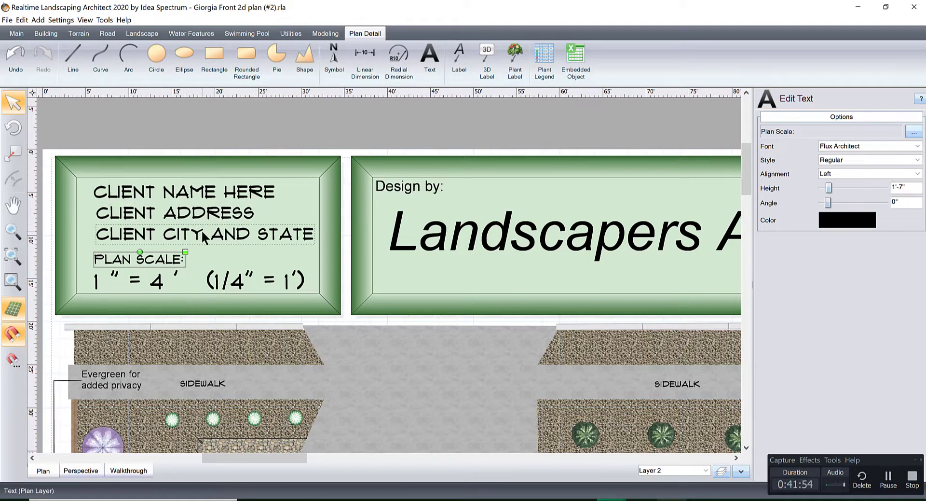
# Step: Move the "Landscapers Academy" text to the lower part of the centre title block and reduce its height to 3'-8"
pyautogui.moveTo(386, 221); pyautogui.dragTo(235, 230, button='middle')
pyautogui.moveTo(545, 224); pyautogui.dragTo(386, 220, button='middle')
pyautogui.scroll(-3, 318, 224)
pyautogui.click(381, 252)
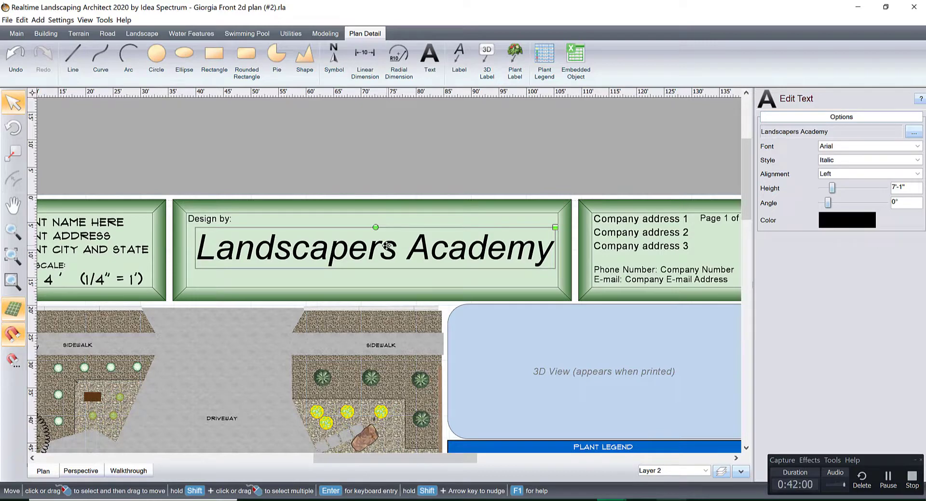
pyautogui.moveTo(387, 245); pyautogui.dragTo(386, 267)
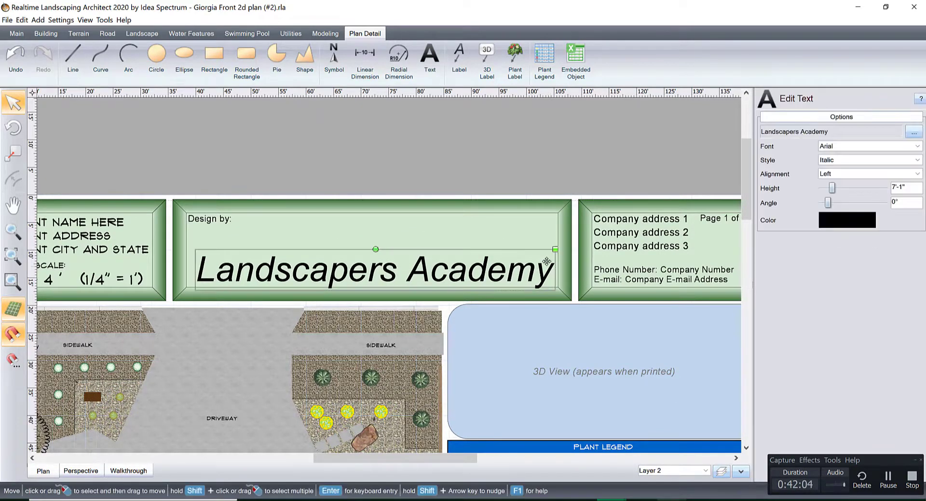
pyautogui.moveTo(554, 249); pyautogui.dragTo(521, 268)
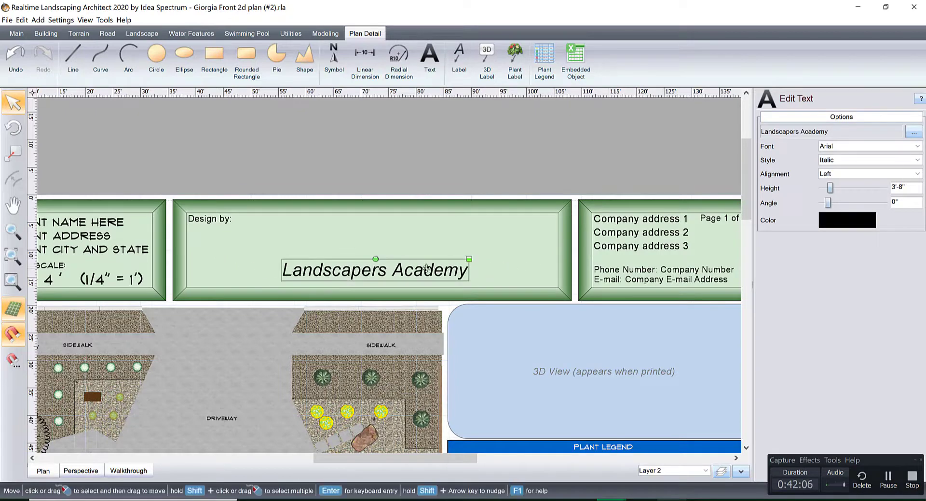
# Step: Place the "Design by:" text directly in front of "Landscapers Academy" in the centre title block
pyautogui.scroll(2, 425, 269)
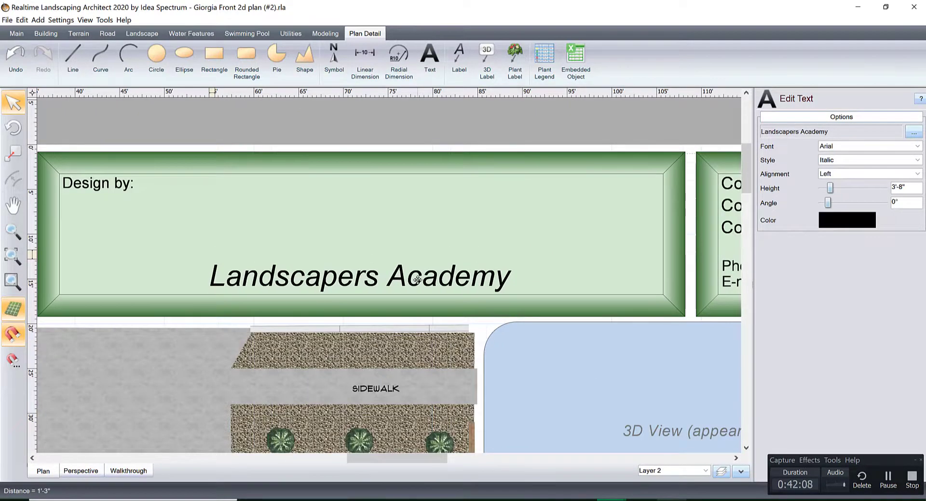
pyautogui.click(103, 189)
pyautogui.moveTo(103, 189); pyautogui.dragTo(166, 277)
# Step: Duplicate the "Landscapers Academy" text, place the copy above the original and enlarge it to a height of 7'-2"
pyautogui.click(227, 284)
pyautogui.hotkey('ctrl', 'c')
pyautogui.hotkey('ctrl', 'v')
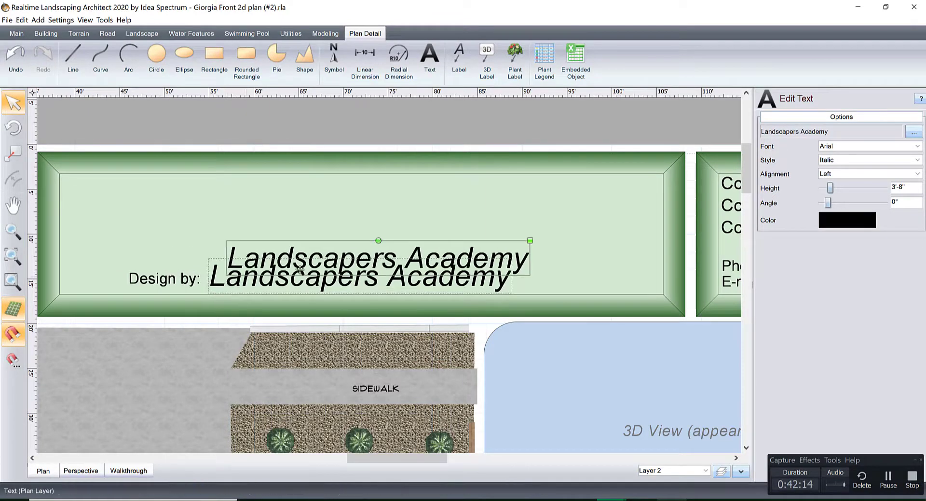
pyautogui.moveTo(334, 244); pyautogui.dragTo(322, 212)
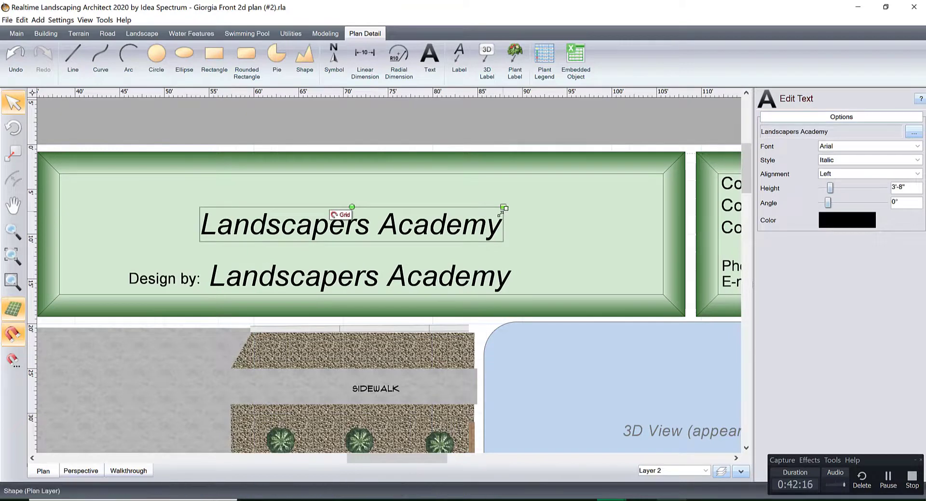
pyautogui.moveTo(503, 207); pyautogui.dragTo(601, 184)
# Step: Change the large copied text to "Plan #1 for" followed by the property's street address
pyautogui.doubleClick(812, 129)
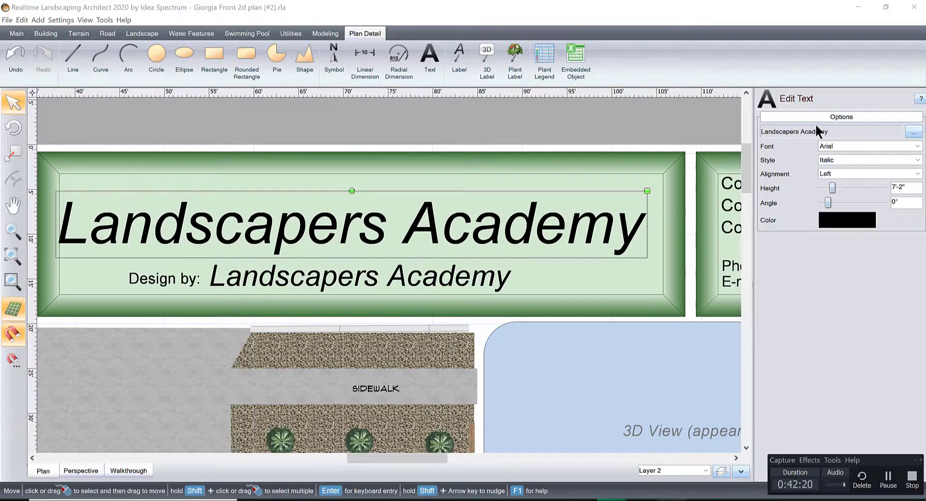
pyautogui.write('P')
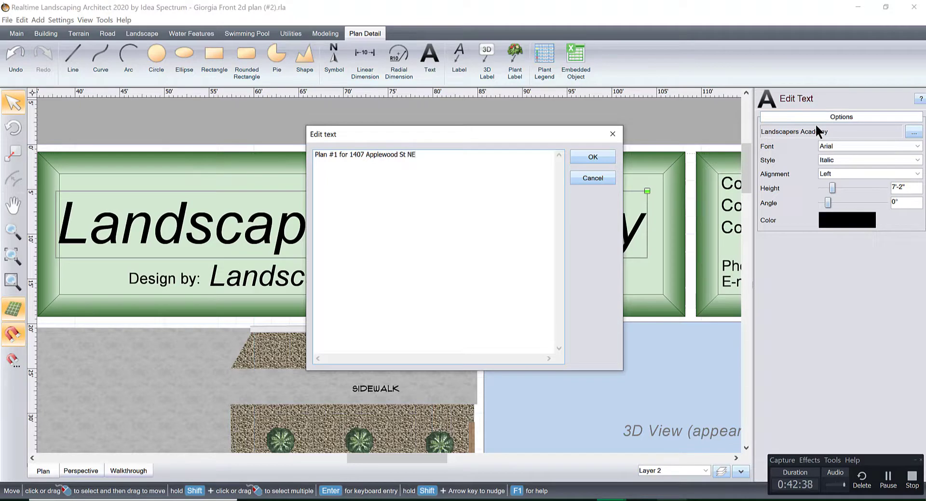
pyautogui.click(582, 154)
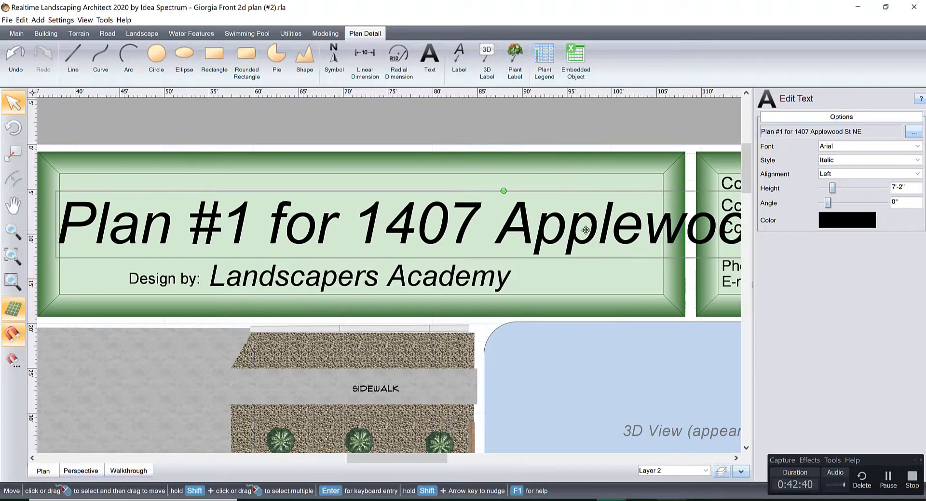
# Step: Set the plan title to the Flux Architect font and reduce its height to 3'-7"
pyautogui.scroll(-2, 585, 230)
pyautogui.click(839, 145)
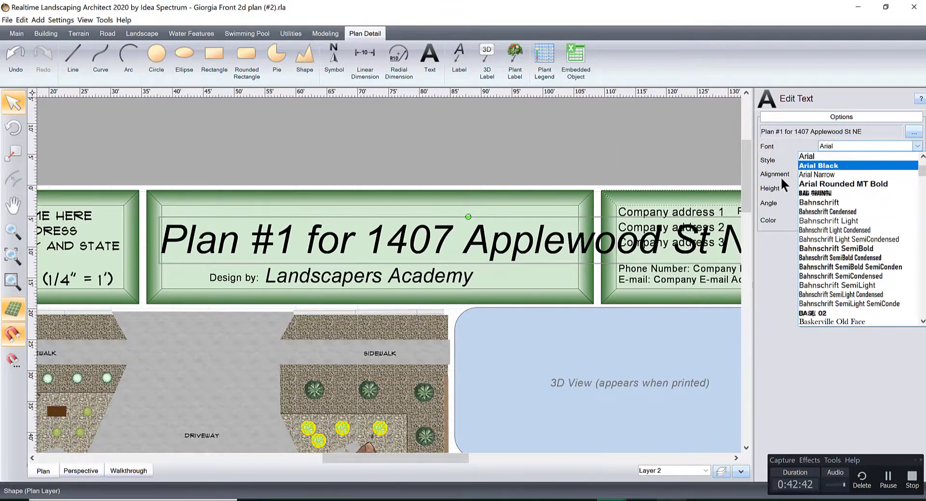
pyautogui.press('f')
pyautogui.click(818, 166)
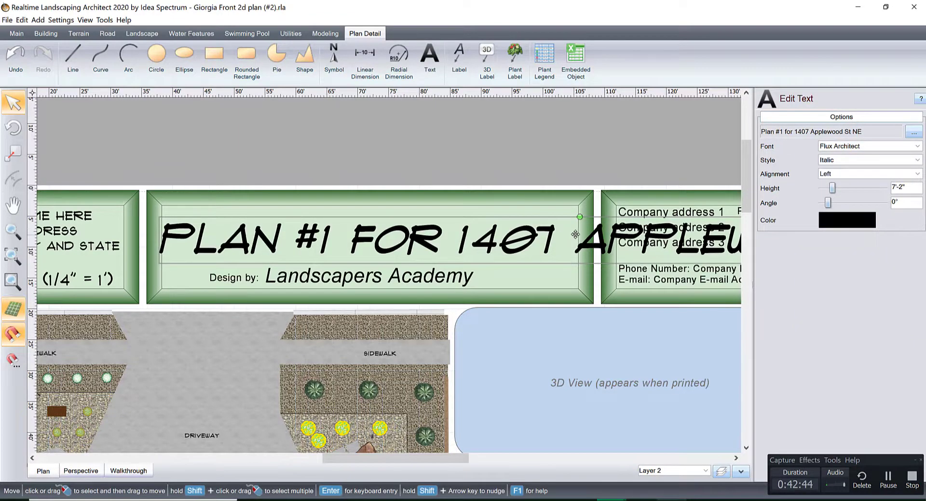
pyautogui.scroll(-3, 576, 234)
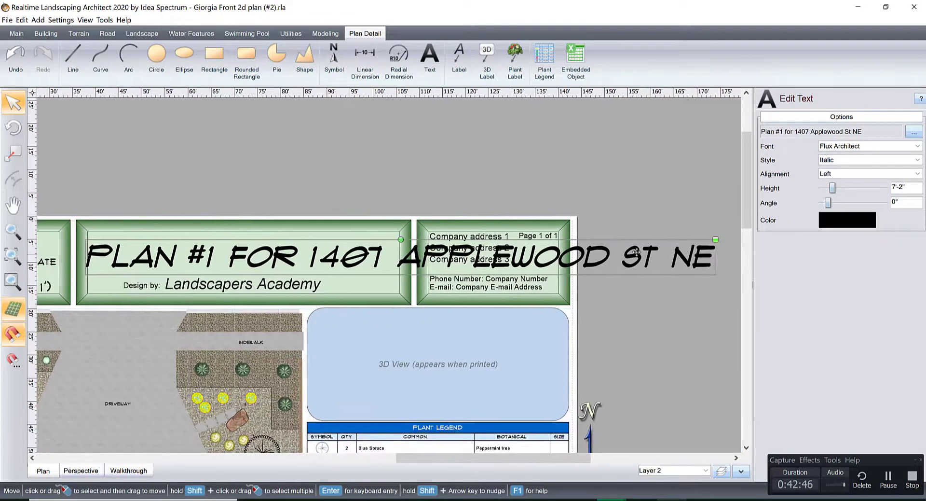
pyautogui.moveTo(715, 240); pyautogui.dragTo(622, 252)
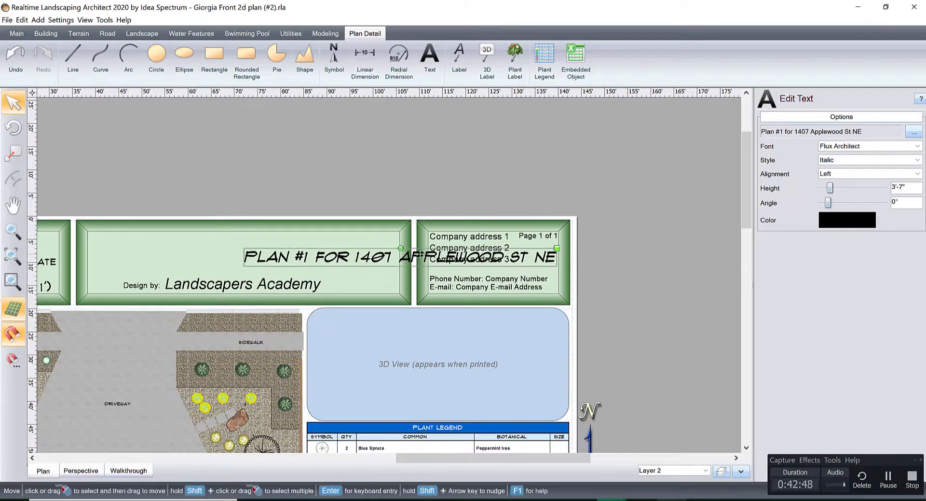
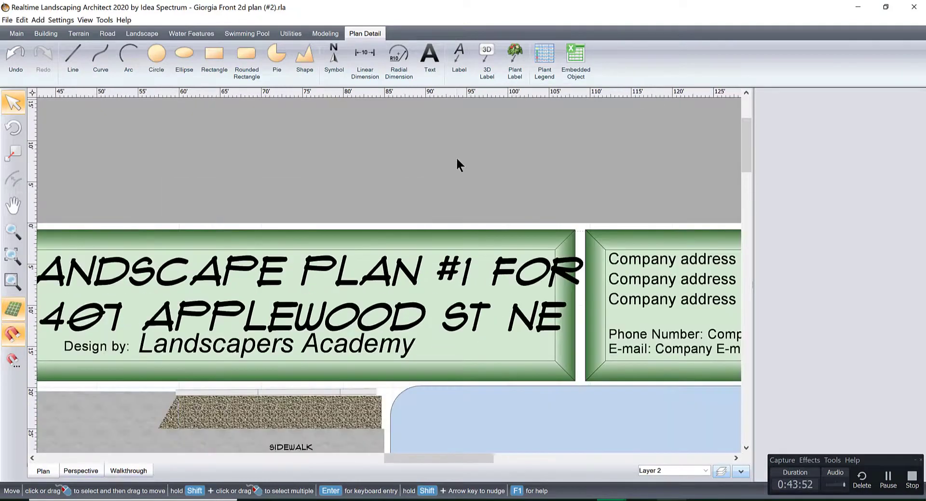
# Step: Reduce the two-line "Landscape Plan #1 for" title to a height of 5'-2" and shift it left inside the centre block
pyautogui.moveTo(352, 238); pyautogui.dragTo(423, 230, button='middle')
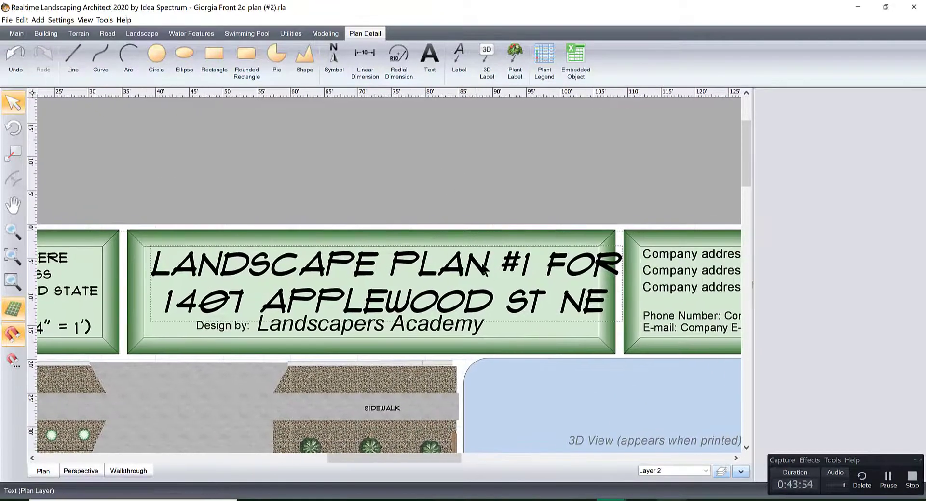
pyautogui.click(487, 263)
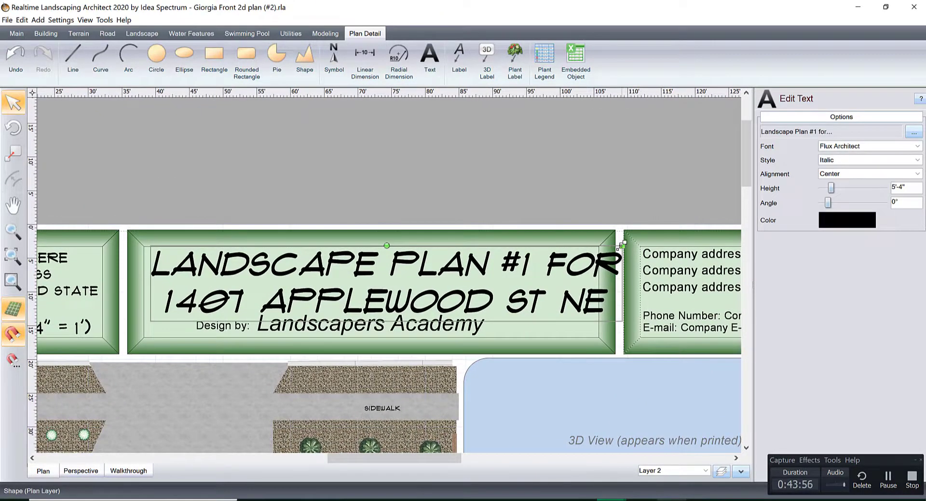
pyautogui.moveTo(622, 245); pyautogui.dragTo(612, 247)
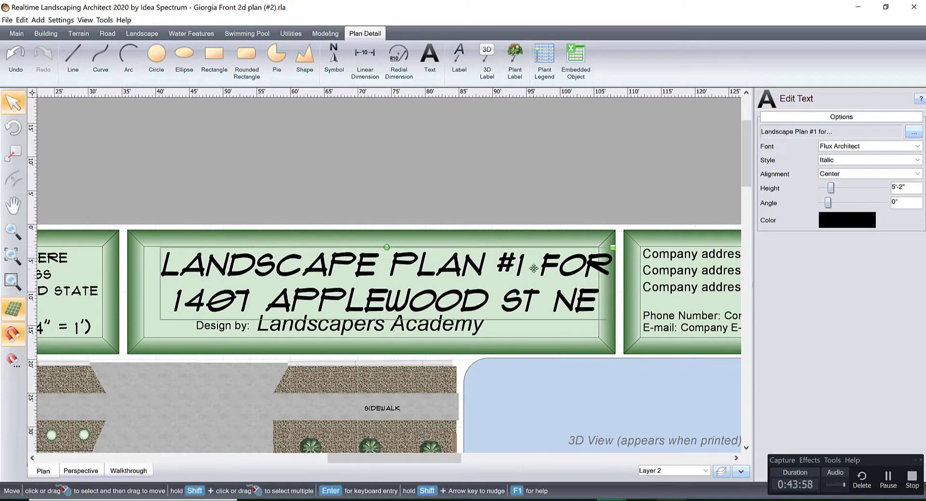
pyautogui.moveTo(533, 269); pyautogui.dragTo(521, 268)
pyautogui.scroll(2, 535, 265)
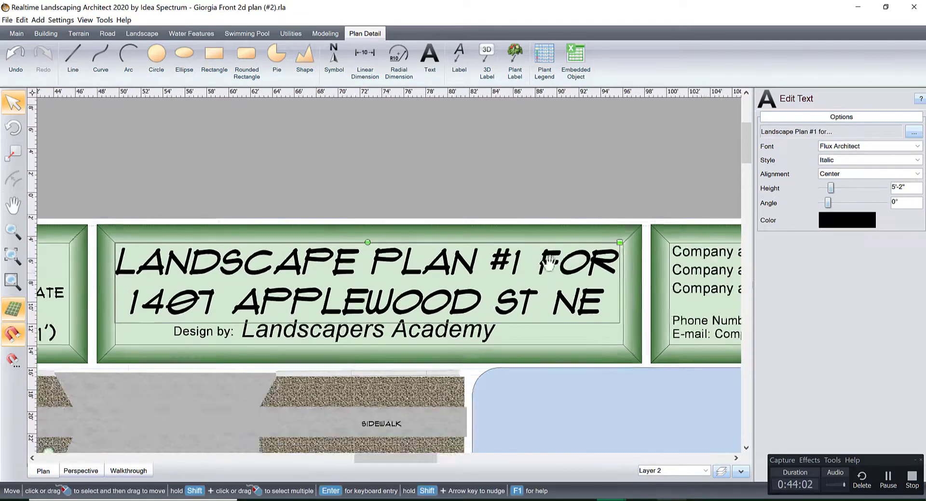
# Step: Shift the two-line plan title slightly right inside the centre block
pyautogui.scroll(3, 549, 263)
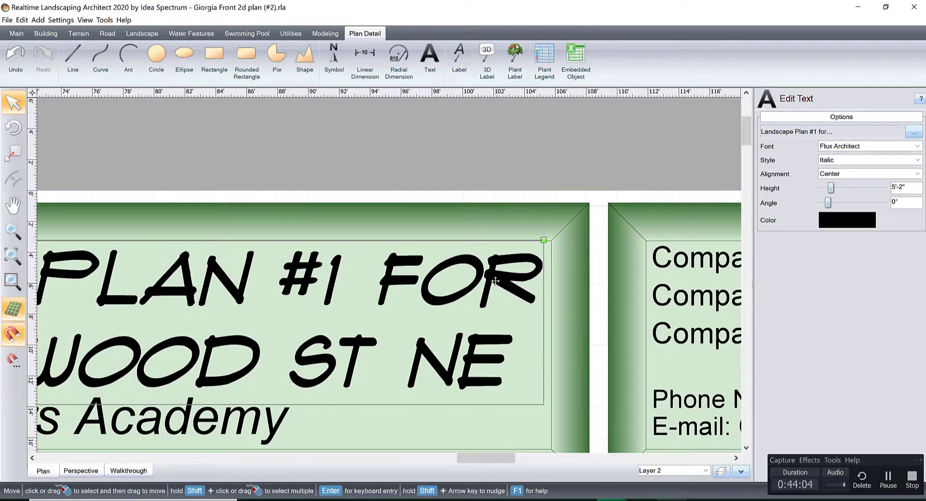
pyautogui.moveTo(495, 280); pyautogui.dragTo(506, 279)
pyautogui.scroll(-3, 439, 247)
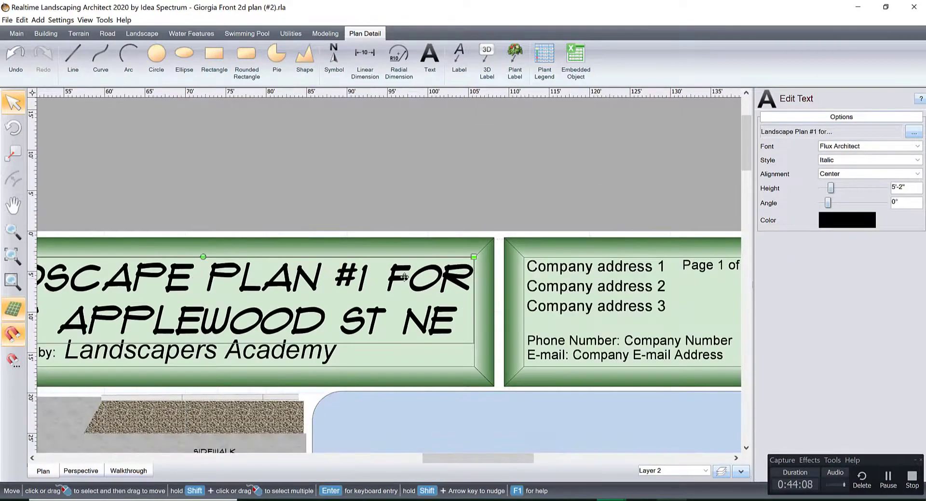
pyautogui.moveTo(440, 247)
pyautogui.mouseDown(button='middle')
pyautogui.moveTo(448, 244)
pyautogui.moveTo(436, 247)
pyautogui.mouseUp(button='middle')
pyautogui.click(435, 175)
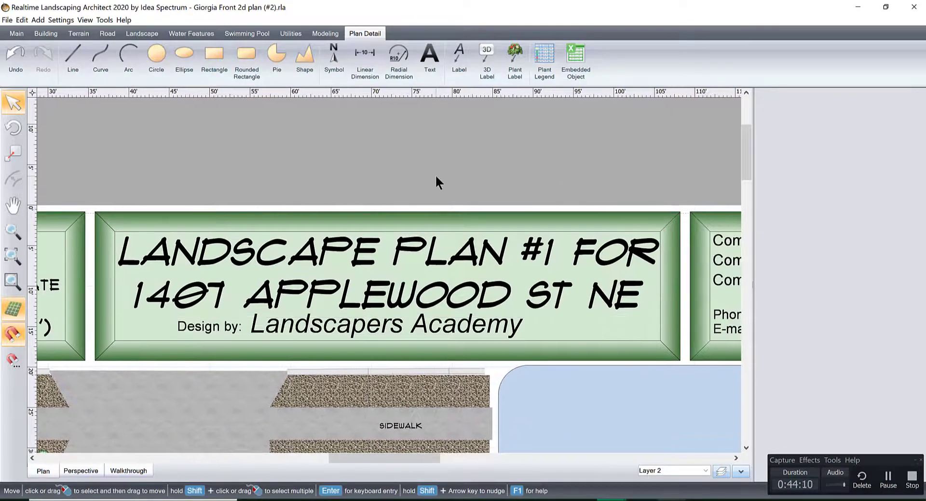
# Step: Reduce the "Landscapers Academy" text in the centre block to a height of 3'-2" and move it right beneath the title
pyautogui.click(408, 318)
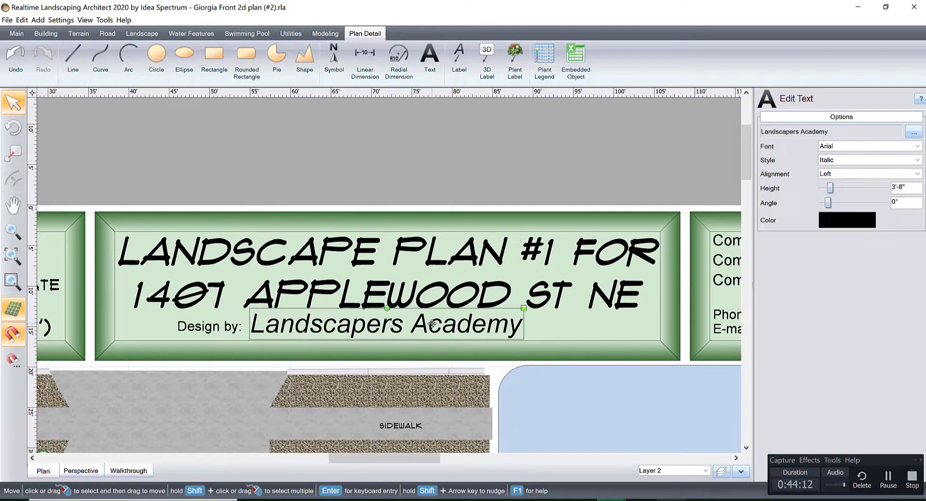
pyautogui.moveTo(432, 324); pyautogui.dragTo(430, 326)
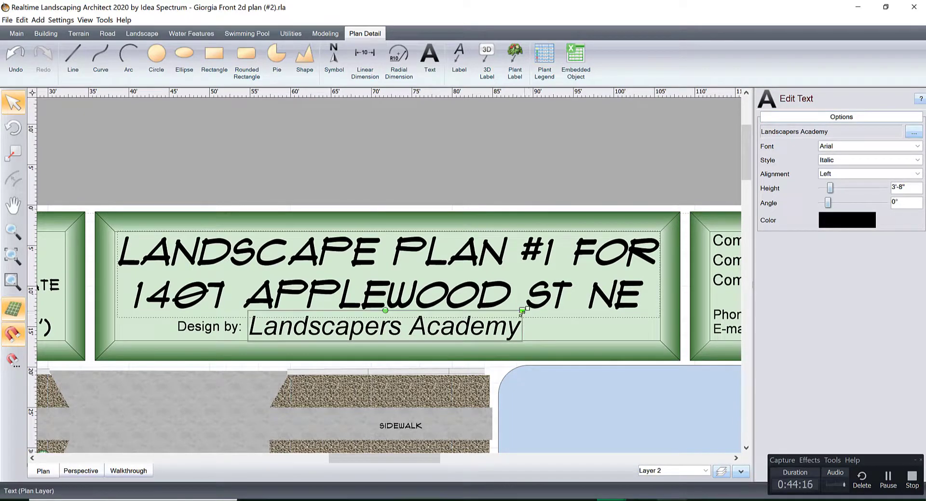
pyautogui.moveTo(525, 312); pyautogui.dragTo(603, 324)
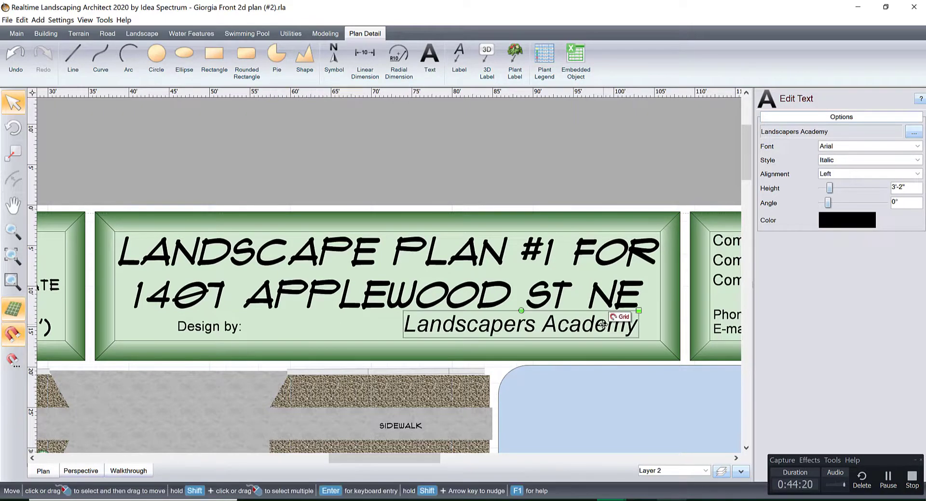
# Step: Delete the "Landscapers Academy" text and move the "Design by:" text out of the centre block to above the sheet
pyautogui.press('Delete')
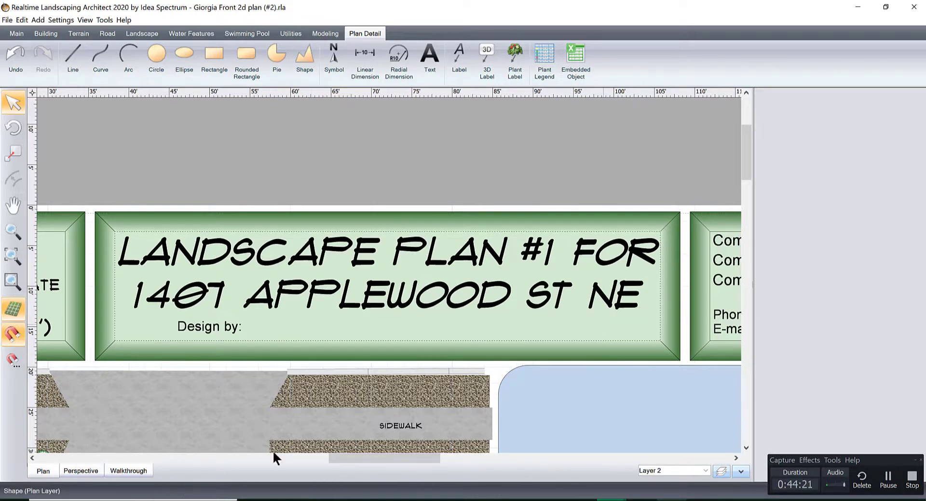
pyautogui.click(202, 324)
pyautogui.moveTo(203, 326); pyautogui.dragTo(595, 164)
# Step: Move the plan title slightly down and right to centre it in the middle block
pyautogui.scroll(-1, 448, 292)
pyautogui.click(448, 292)
pyautogui.moveTo(448, 292); pyautogui.dragTo(447, 296)
pyautogui.scroll(4, 457, 305)
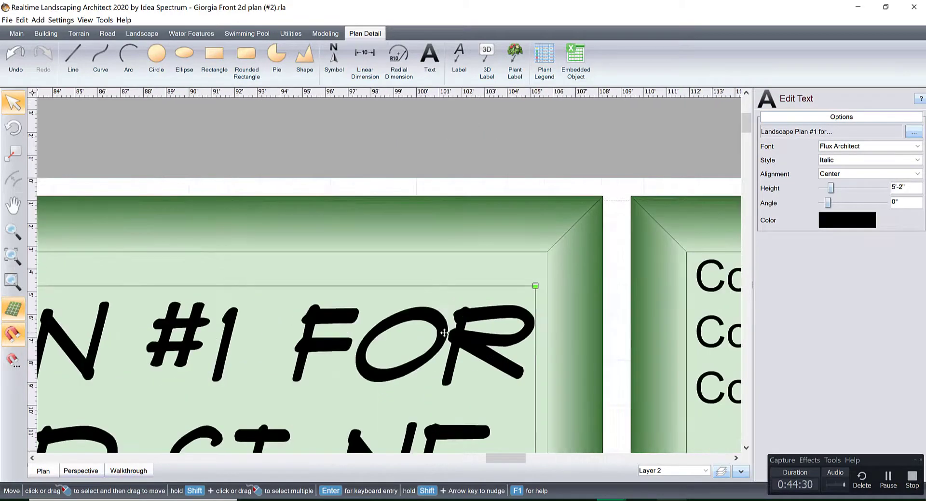
pyautogui.moveTo(444, 332); pyautogui.dragTo(451, 332)
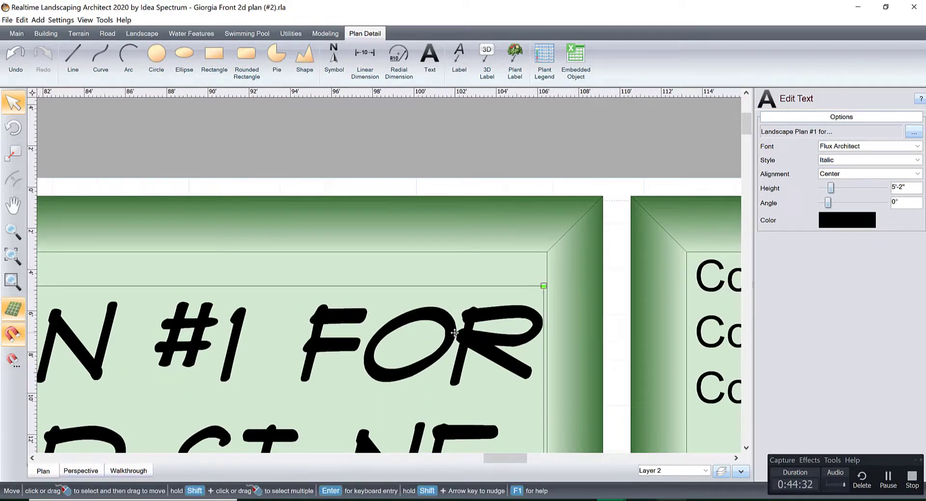
# Step: Replace the "Company address 1" text in the company block with "Landscapers Academy"
pyautogui.scroll(-3, 547, 333)
pyautogui.scroll(-1, 459, 307)
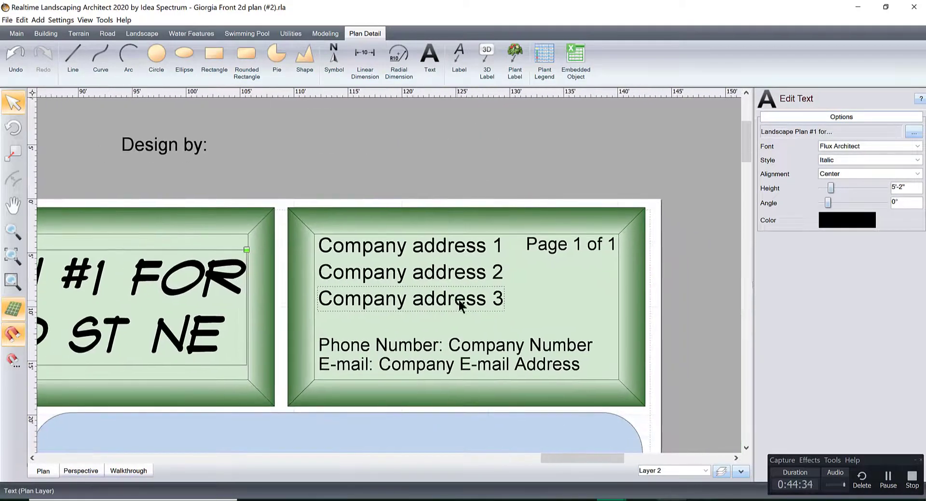
pyautogui.click(446, 247)
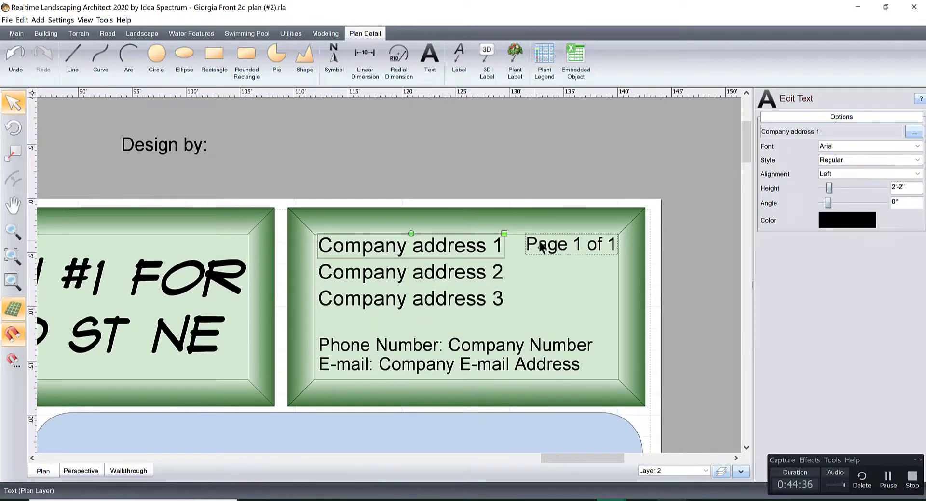
pyautogui.click(515, 249)
pyautogui.click(447, 246)
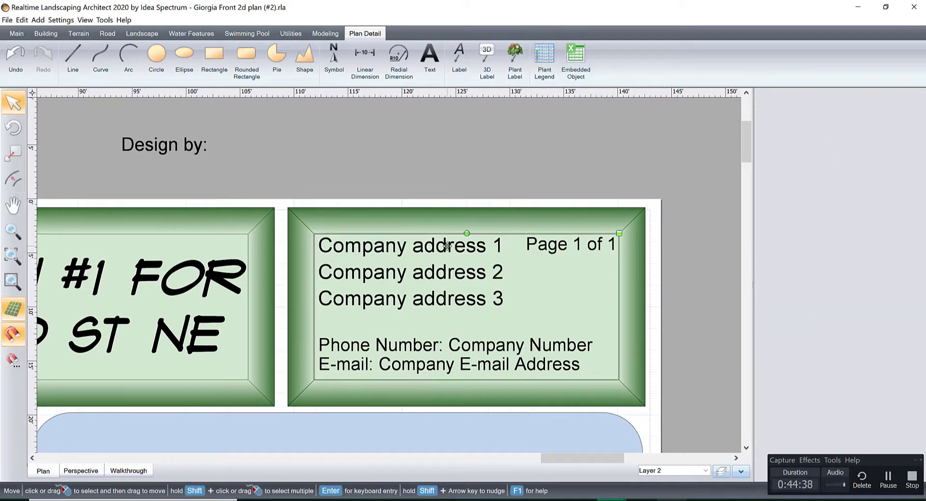
pyautogui.click(447, 245)
pyautogui.click(447, 245)
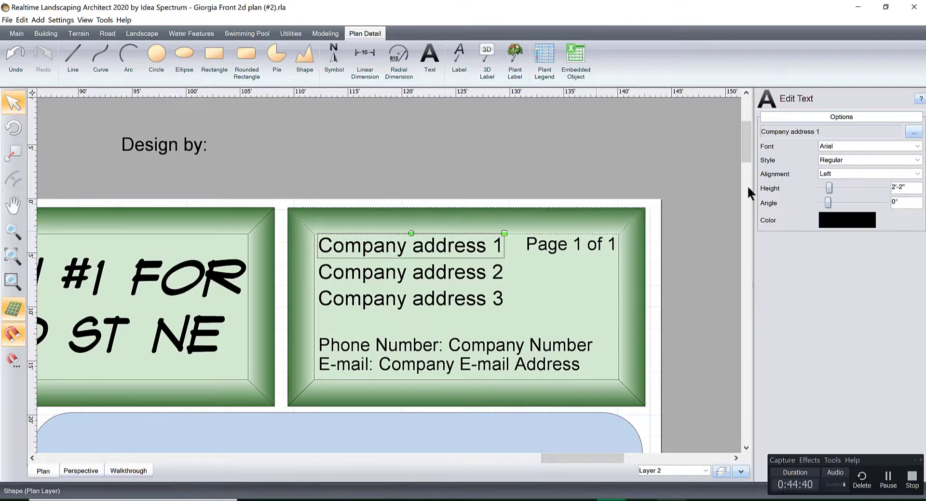
pyautogui.click(886, 131)
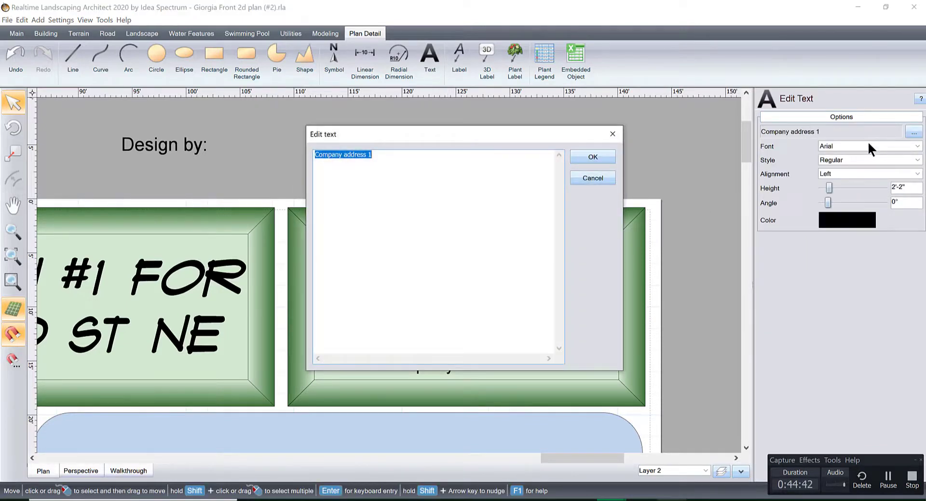
pyautogui.write('Landscapers Academy')
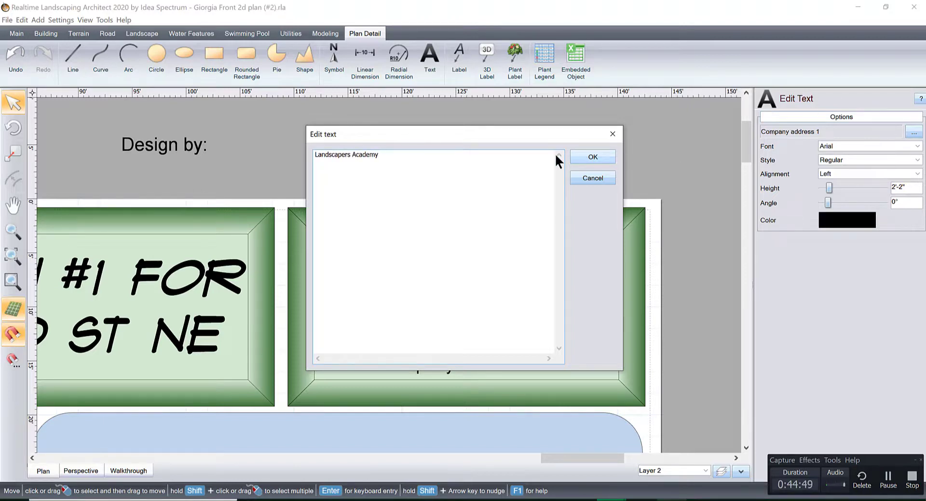
pyautogui.click(592, 157)
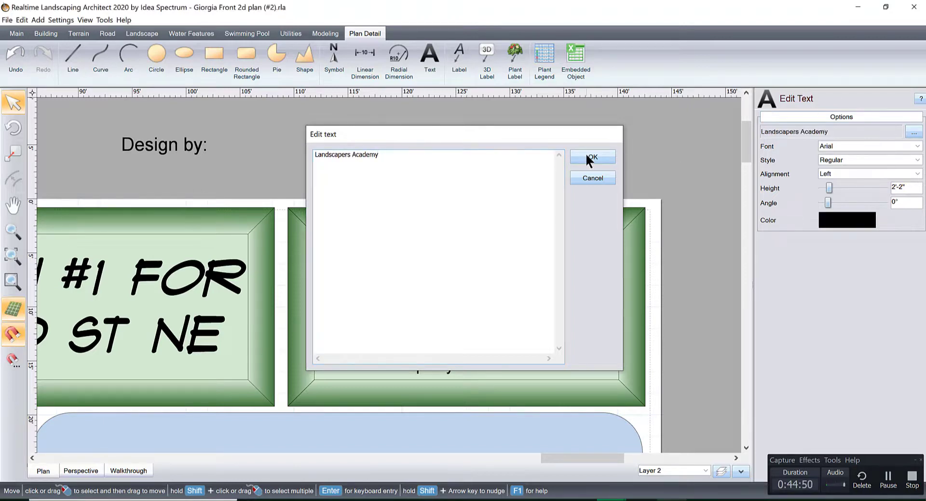
# Step: Reduce the "Page 1 of 1" text to a height of 1'-7" and move it off the sheet, above the company block
pyautogui.click(438, 279)
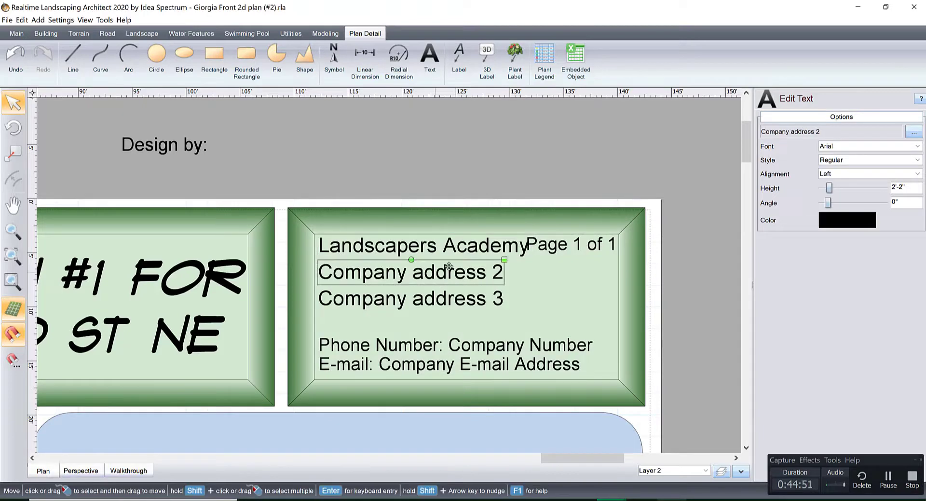
pyautogui.click(542, 247)
pyautogui.moveTo(618, 230); pyautogui.dragTo(594, 165)
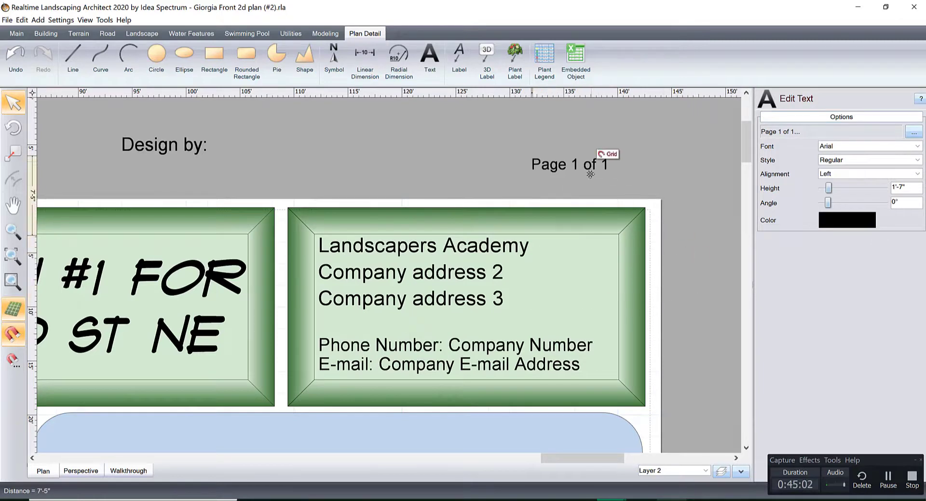
# Step: Change the "Company address 2" line to read "Company address"
pyautogui.click(460, 237)
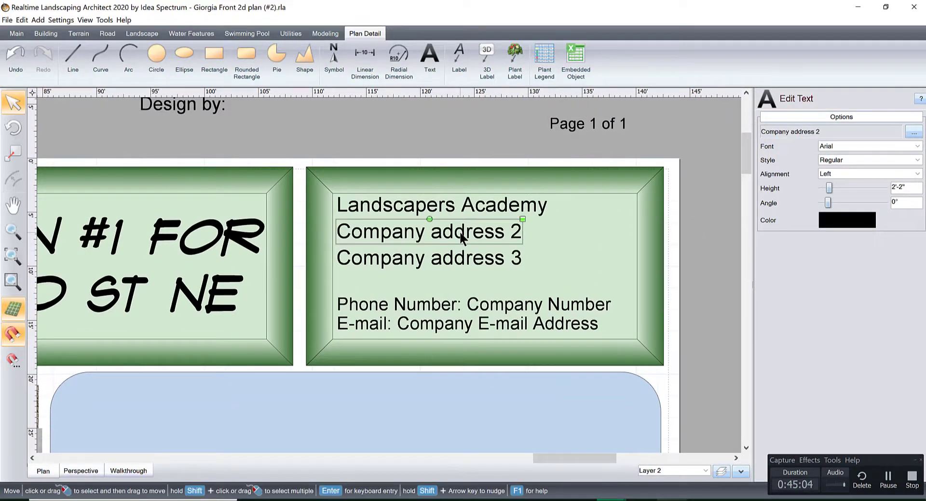
pyautogui.click(820, 129)
pyautogui.click(478, 172)
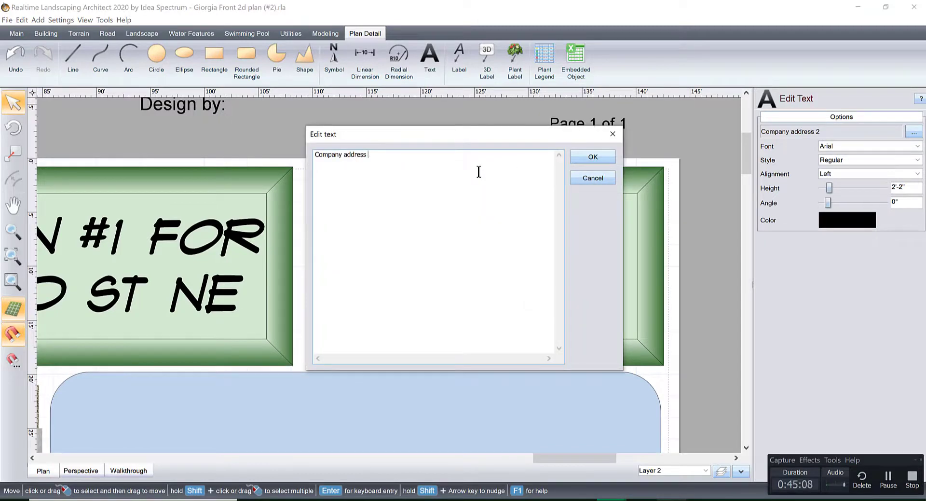
pyautogui.click(589, 157)
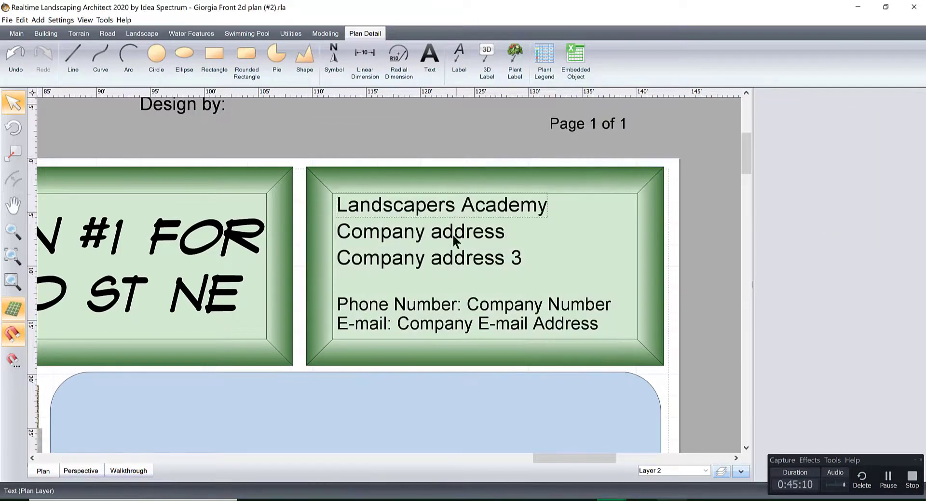
# Step: Change the "Company address 3" line to "Company City/State"
pyautogui.click(449, 263)
pyautogui.click(835, 129)
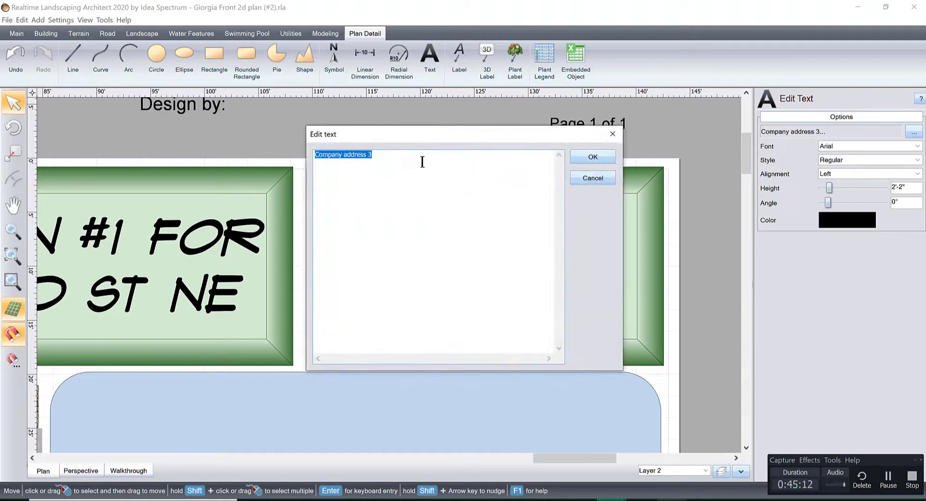
pyautogui.press('BackSpace')
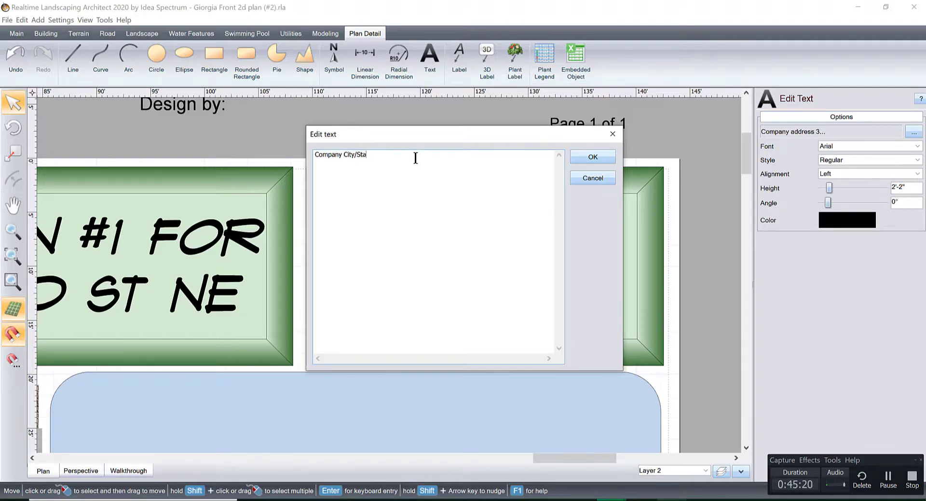
pyautogui.click(591, 156)
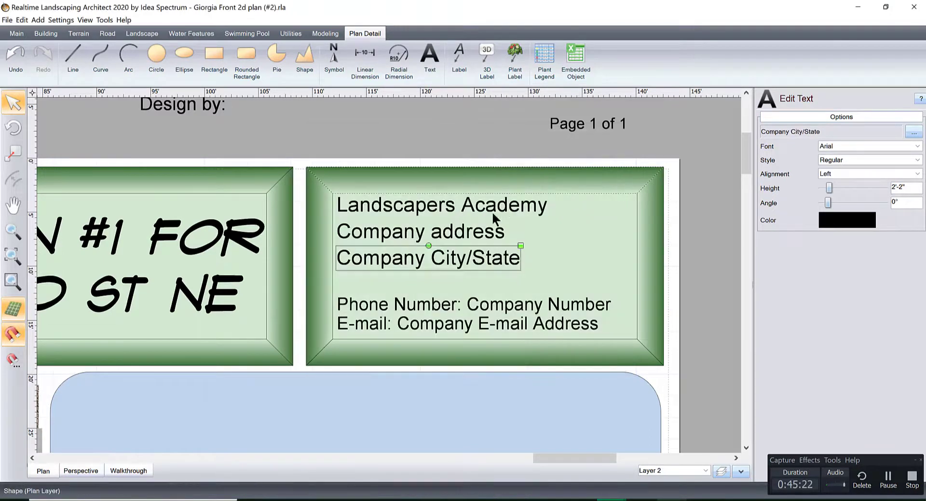
pyautogui.click(699, 173)
# Step: Delete the leftover "Design by:" text above the sheet
pyautogui.click(456, 308)
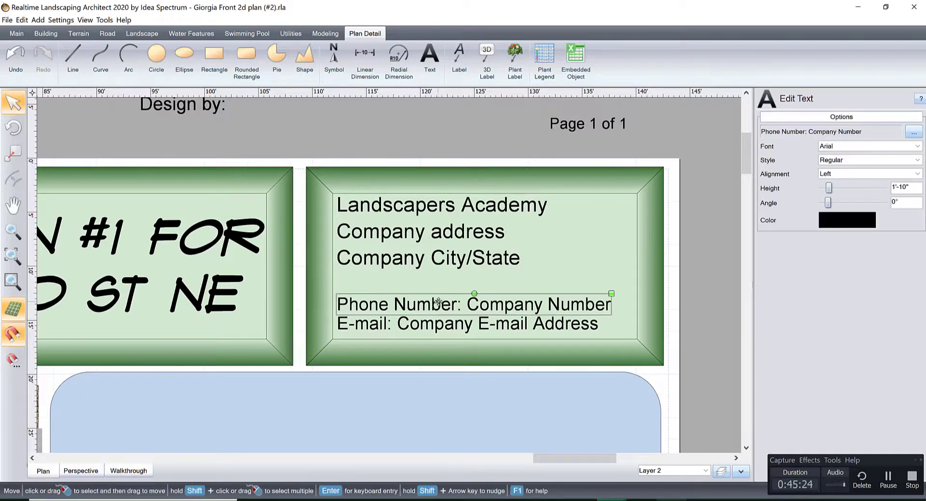
pyautogui.click(682, 268)
pyautogui.scroll(-2, 292, 247)
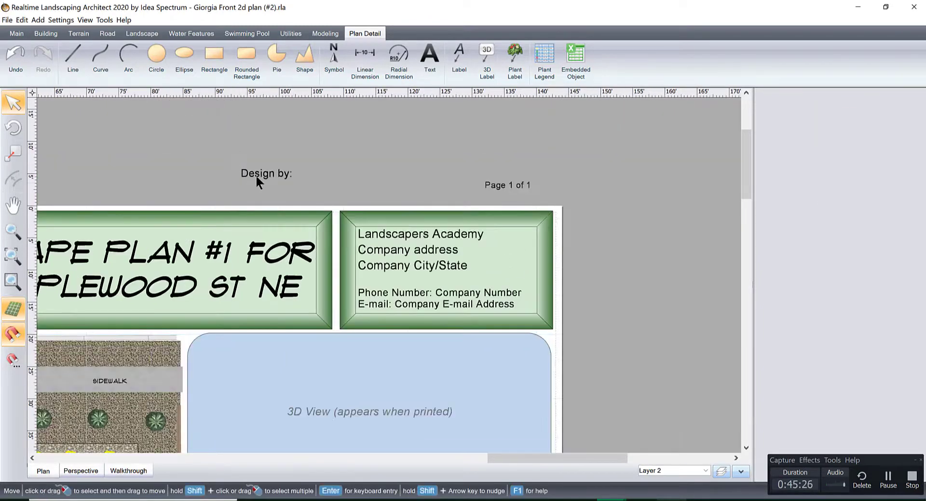
pyautogui.click(263, 174)
pyautogui.press('Delete')
# Step: Move the north compass onto the plan, reduce its size to 7'-3" and place it inside the residence near the lower-right edge of the sheet
pyautogui.scroll(-2, 347, 209)
pyautogui.moveTo(485, 146); pyautogui.dragTo(494, 135, button='middle')
pyautogui.moveTo(553, 331); pyautogui.dragTo(585, 227, button='middle')
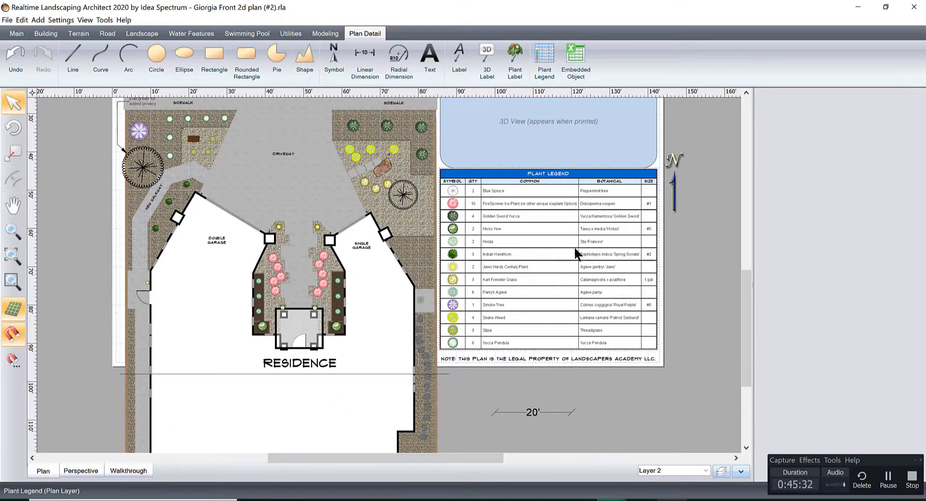
pyautogui.click(674, 185)
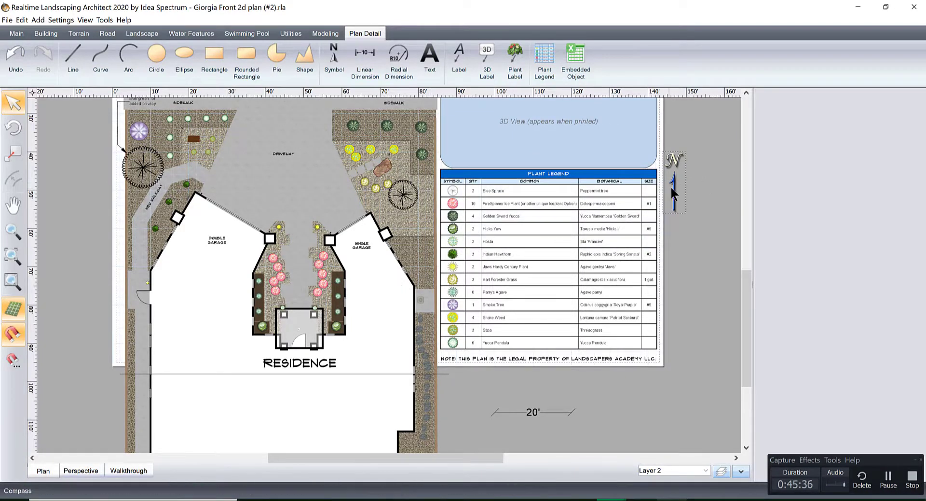
pyautogui.moveTo(674, 192); pyautogui.dragTo(432, 243)
pyautogui.scroll(4, 432, 242)
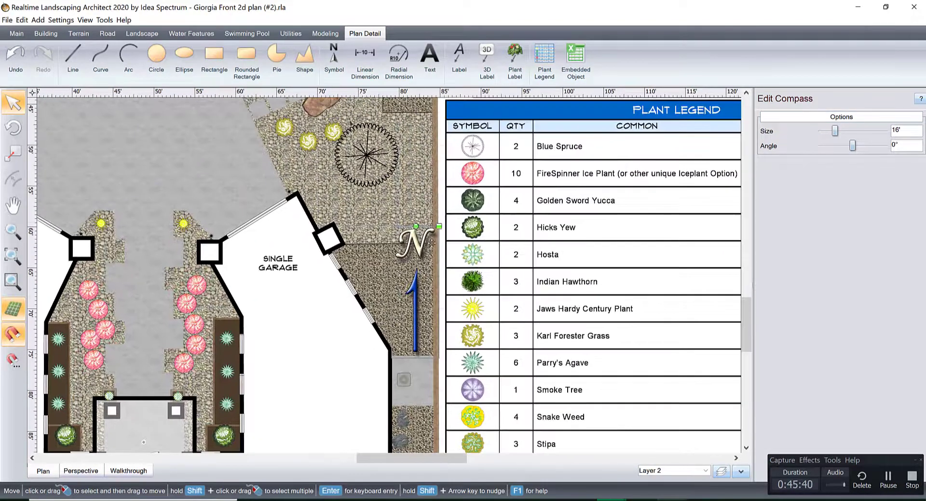
pyautogui.moveTo(438, 227); pyautogui.dragTo(427, 262)
pyautogui.moveTo(422, 275); pyautogui.dragTo(428, 166, button='middle')
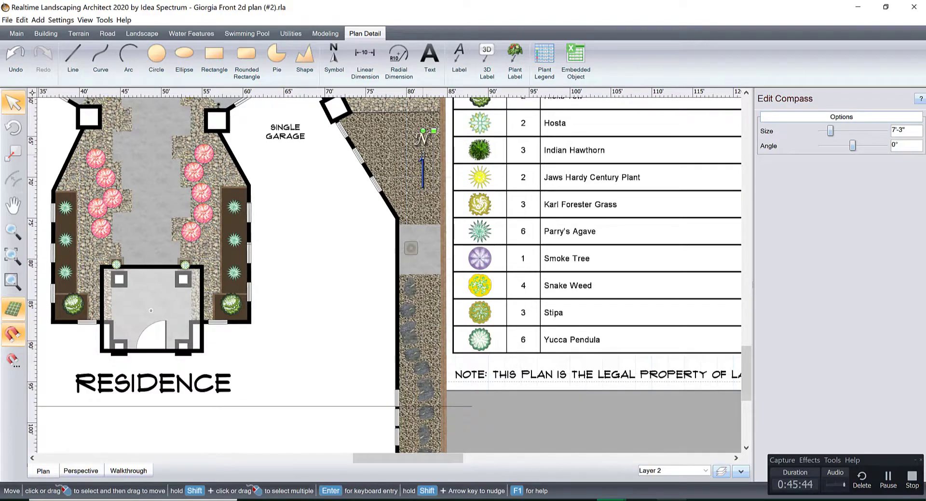
pyautogui.moveTo(422, 155); pyautogui.dragTo(380, 367)
# Step: Examine the overall sheet layout, including the title blocks, compass, plant legend and the lower sheet edge
pyautogui.moveTo(324, 327); pyautogui.dragTo(496, 271, button='middle')
pyautogui.scroll(-3, 477, 271)
pyautogui.moveTo(328, 252); pyautogui.dragTo(358, 288, button='middle')
pyautogui.scroll(2, 475, 245)
pyautogui.scroll(-4, 359, 289)
pyautogui.moveTo(468, 239); pyautogui.dragTo(352, 265, button='middle')
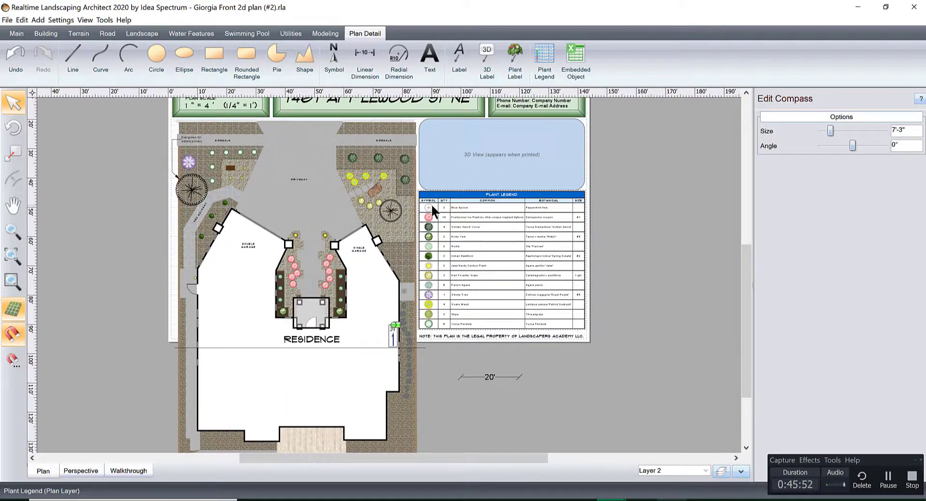
pyautogui.moveTo(342, 291); pyautogui.dragTo(359, 364, button='middle')
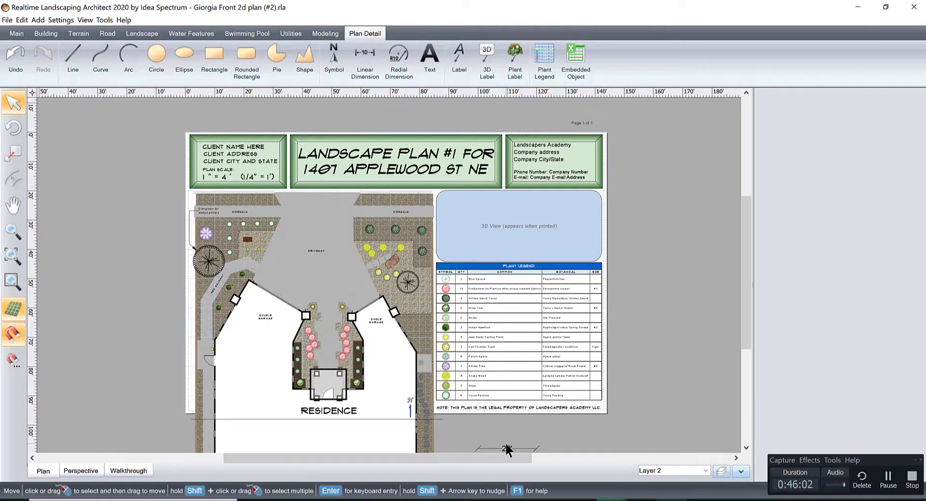
pyautogui.moveTo(548, 362); pyautogui.dragTo(535, 277, button='middle')
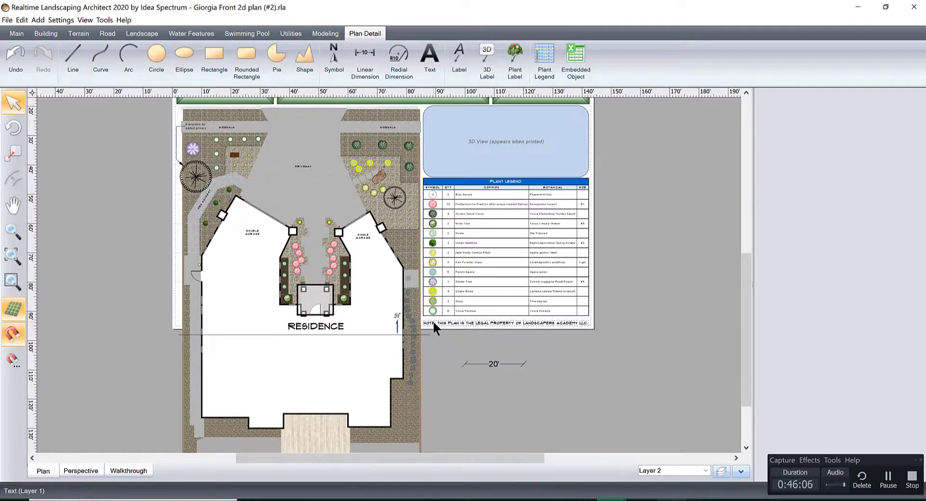
# Step: Reduce the height of the "Residence" label below the entry to 2'-6"
pyautogui.click(328, 329)
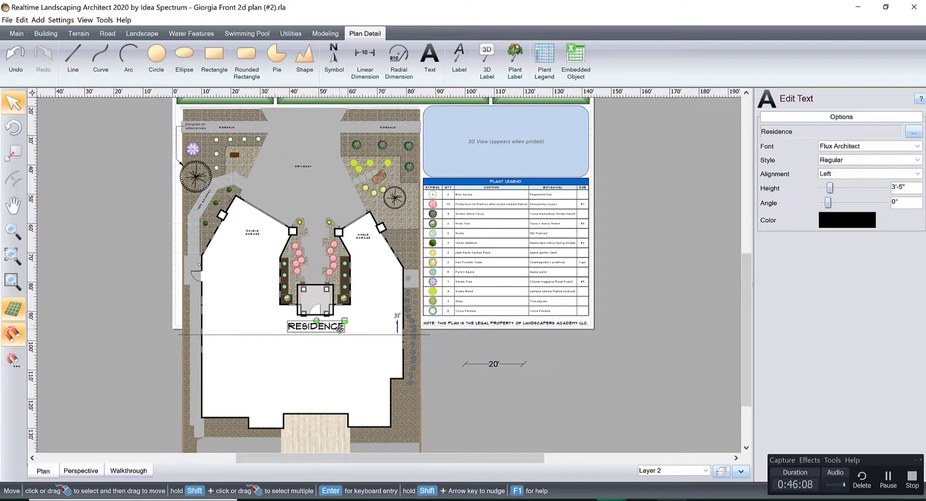
pyautogui.scroll(5, 430, 314)
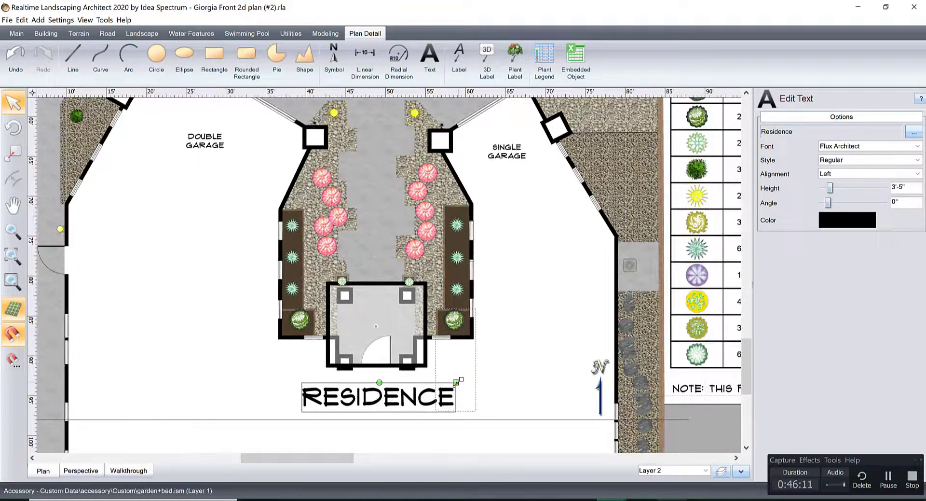
pyautogui.moveTo(456, 382); pyautogui.dragTo(432, 371)
pyautogui.scroll(-2, 425, 360)
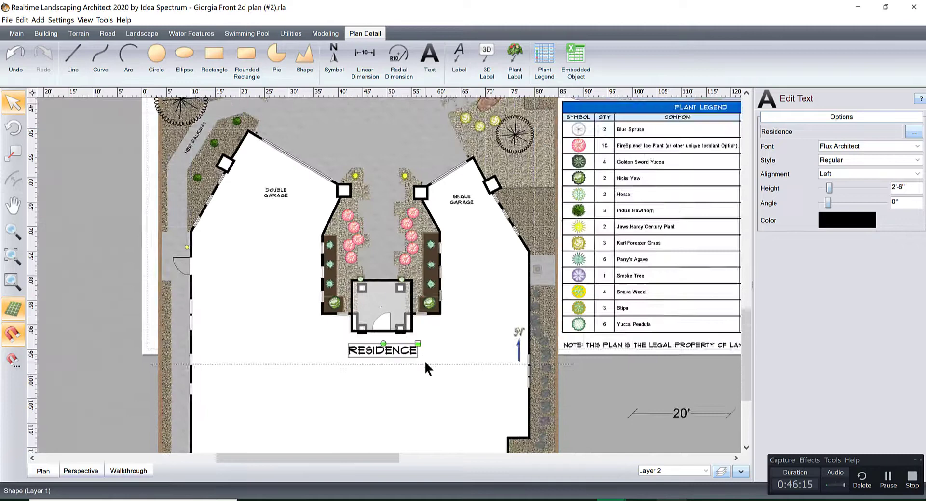
pyautogui.click(109, 312)
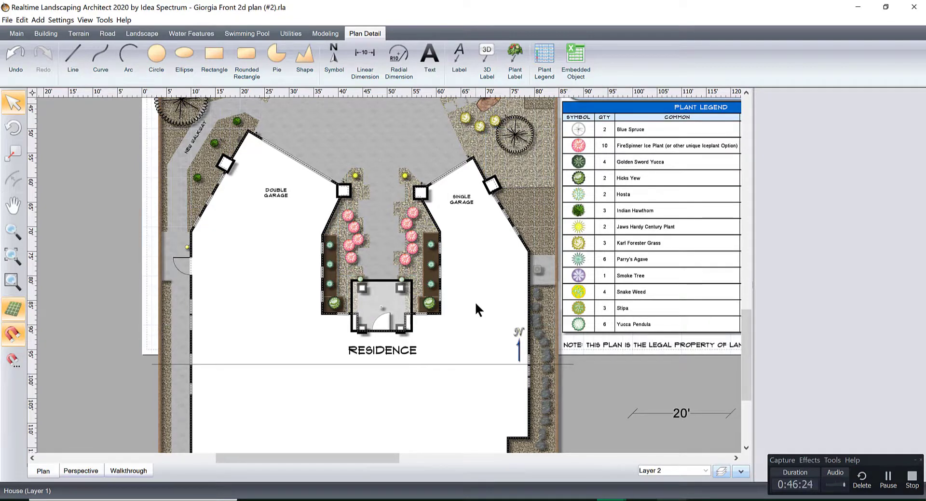
# Step: Set the arrow style of the 20' linear dimension below the plant legend to Arrow - Filled
pyautogui.scroll(-5, 499, 242)
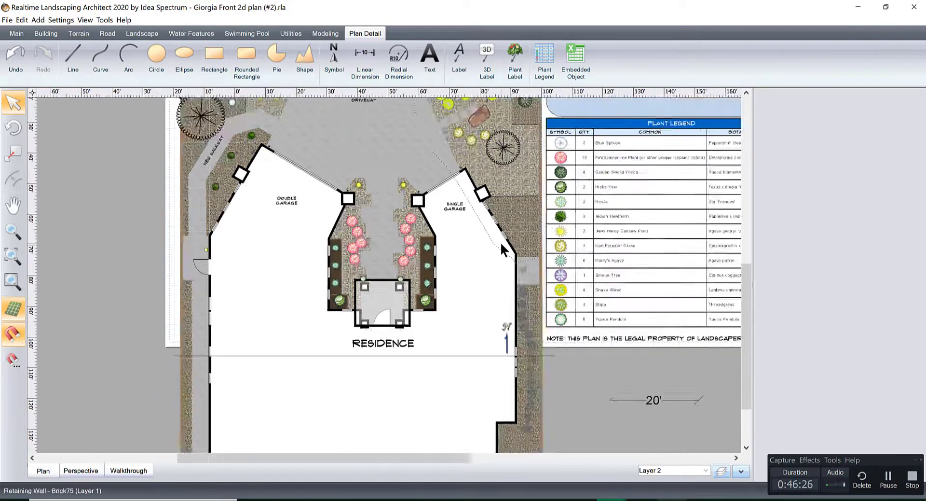
pyautogui.moveTo(500, 242); pyautogui.dragTo(425, 386, button='middle')
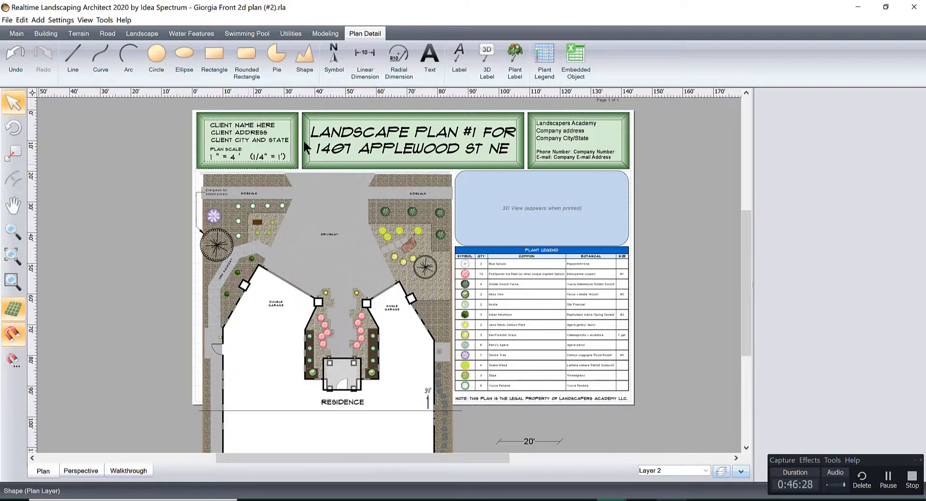
pyautogui.scroll(3, 388, 319)
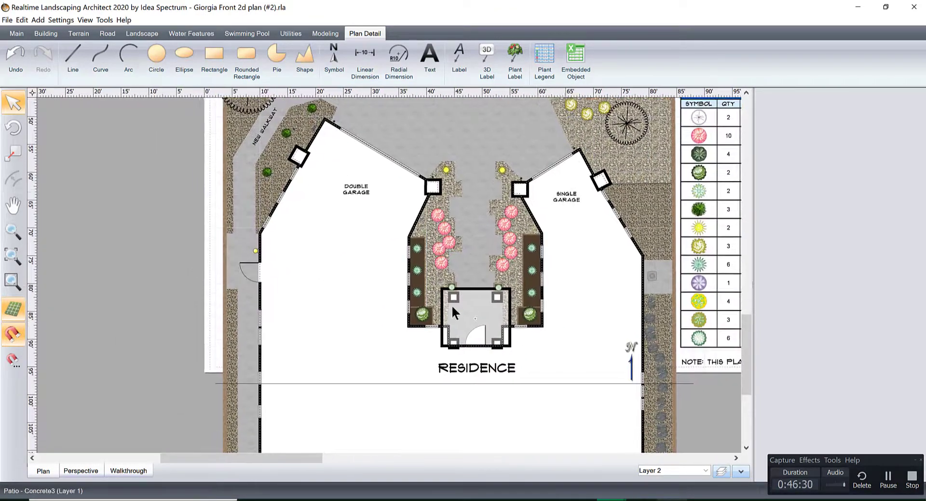
pyautogui.moveTo(444, 307); pyautogui.dragTo(299, 239, button='middle')
pyautogui.scroll(-3, 455, 274)
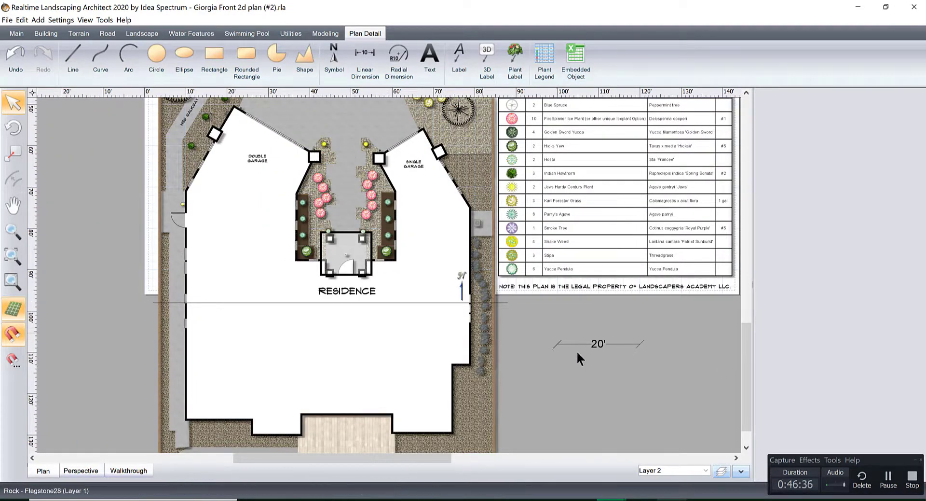
pyautogui.click(599, 342)
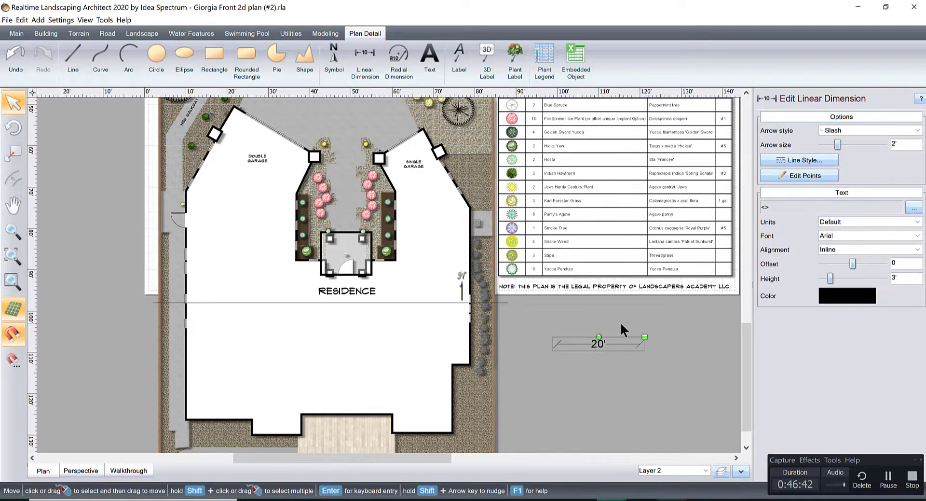
pyautogui.click(908, 207)
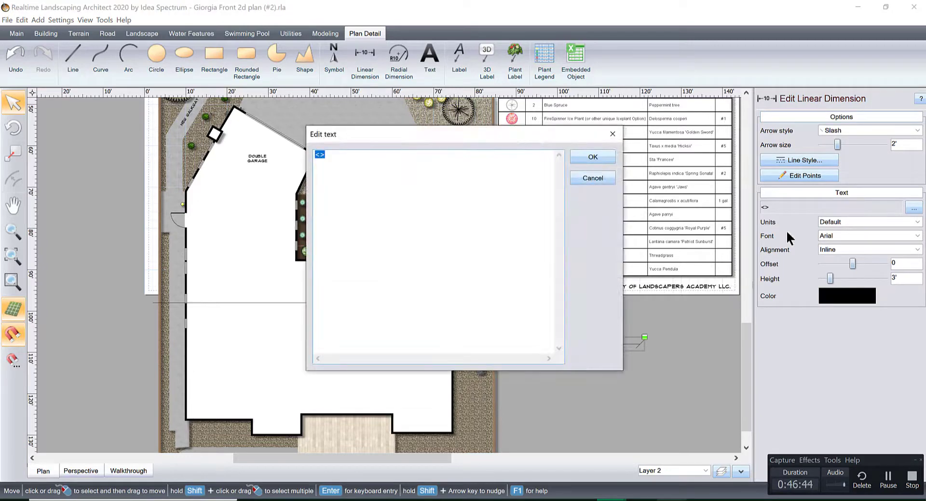
pyautogui.click(612, 134)
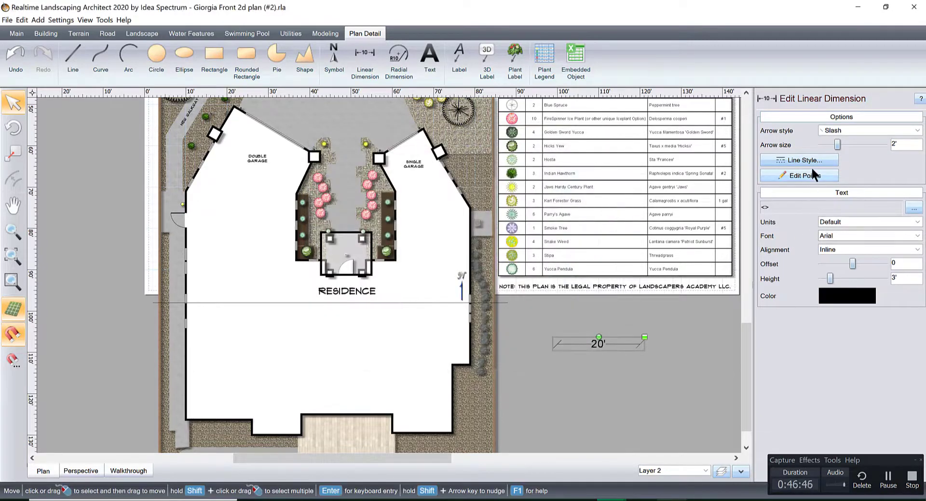
pyautogui.click(898, 130)
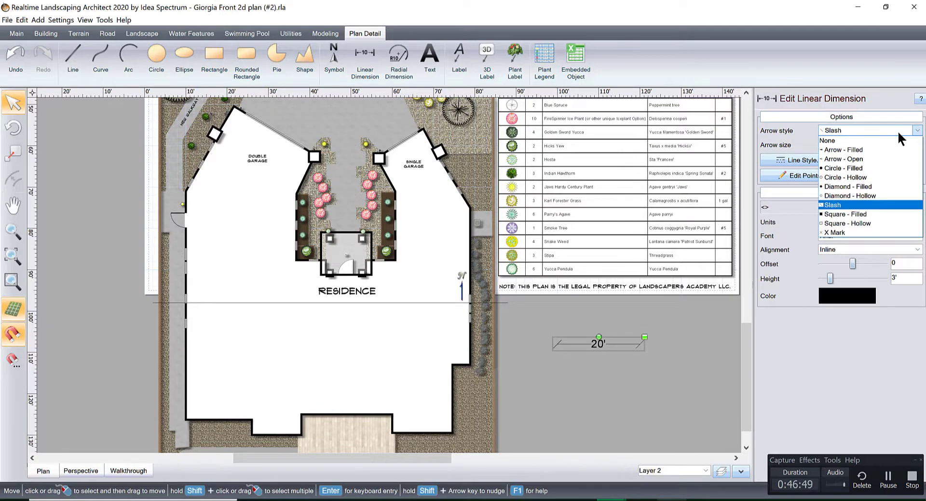
pyautogui.click(867, 149)
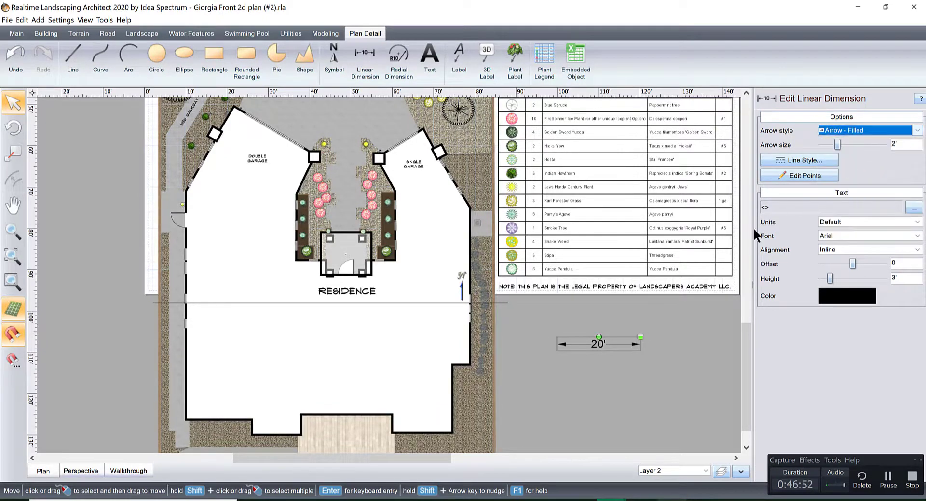
pyautogui.click(670, 329)
# Step: Add a horizontal 25' linear dimension inside the residence, between its left wall and the "Residence" label, just above the sheet edge line
pyautogui.scroll(4, 585, 319)
pyautogui.moveTo(400, 322); pyautogui.dragTo(452, 292, button='middle')
pyautogui.scroll(4, 381, 313)
pyautogui.scroll(2, 451, 291)
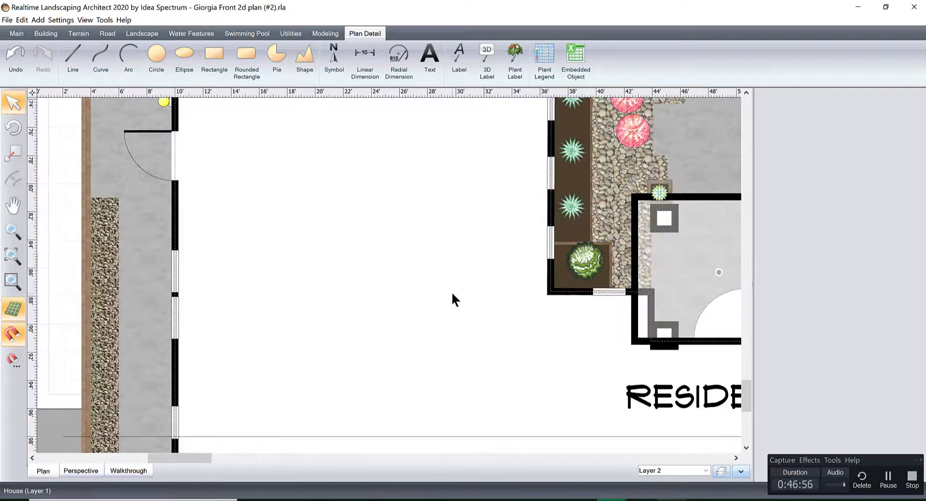
pyautogui.click(365, 55)
pyautogui.moveTo(383, 275); pyautogui.dragTo(388, 151, button='middle')
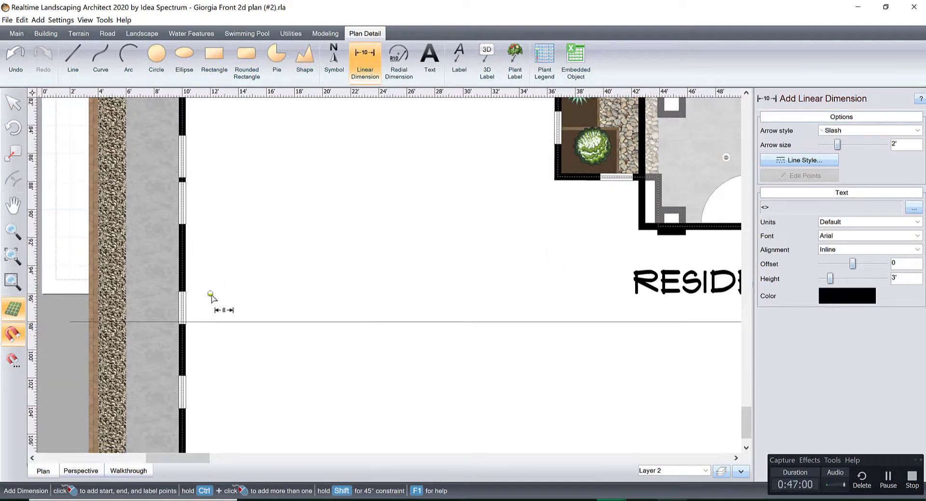
pyautogui.click(201, 306)
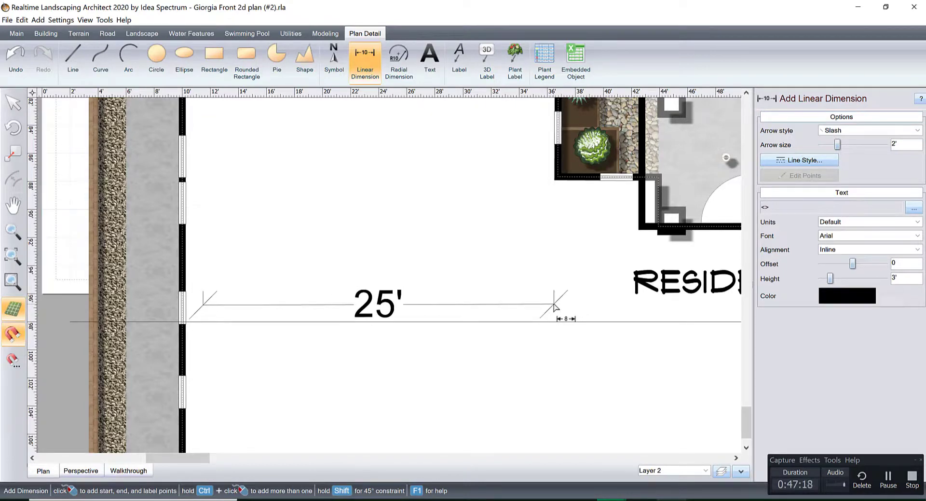
pyautogui.click(555, 306)
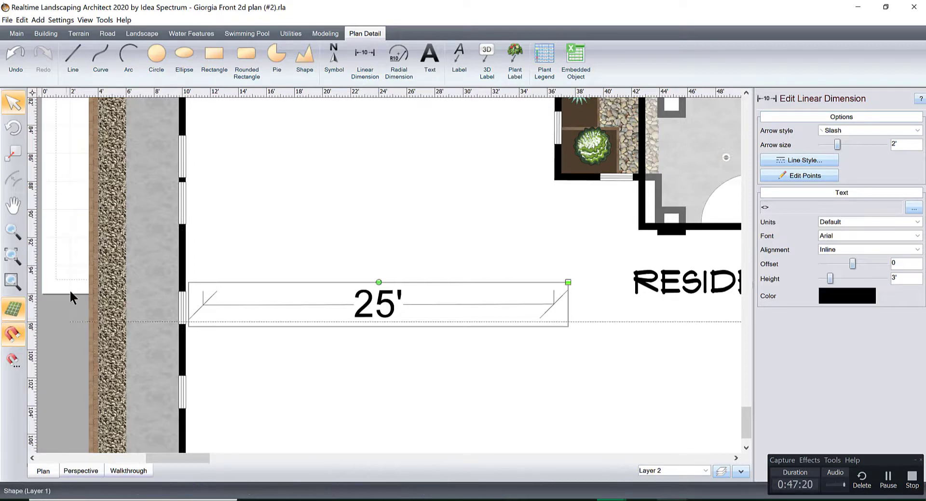
# Step: Change the 25' dimension's arrow style to Arrow - Filled
pyautogui.click(67, 244)
pyautogui.click(396, 306)
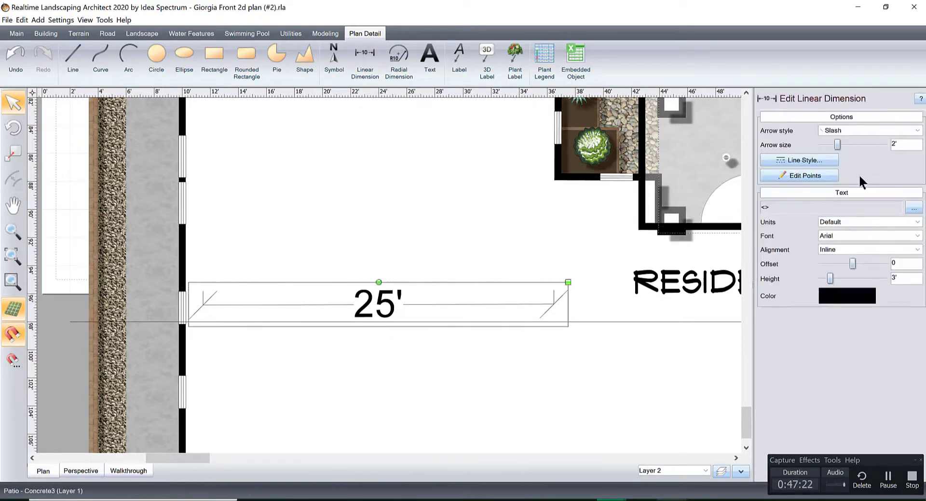
pyautogui.click(886, 131)
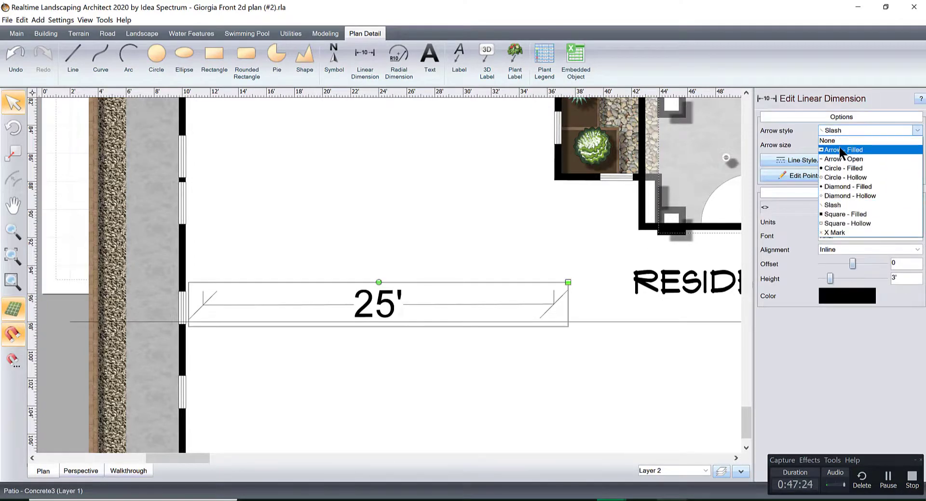
pyautogui.click(843, 153)
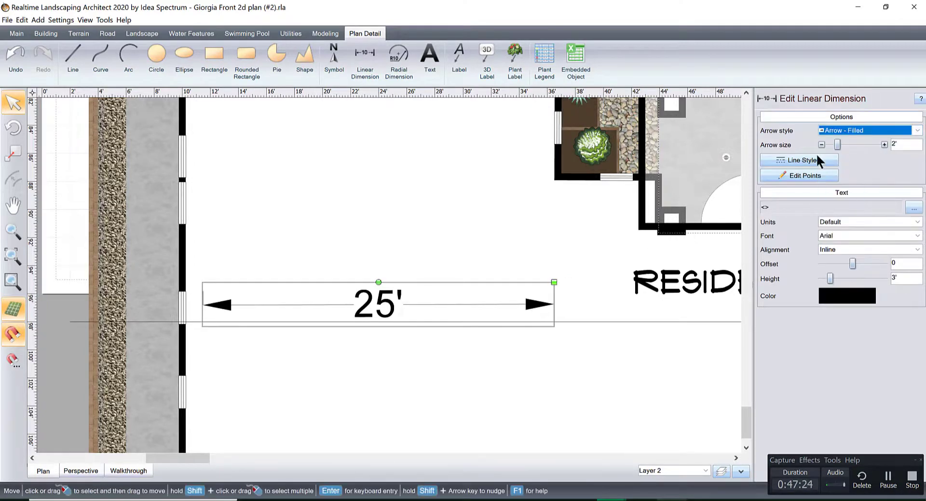
pyautogui.click(805, 176)
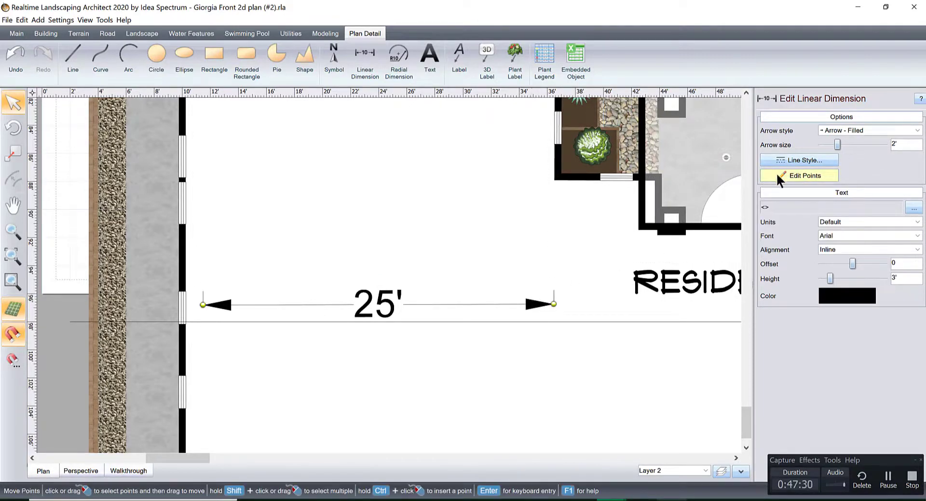
pyautogui.click(778, 176)
# Step: Set the 25' dimension's line style to a solid line with a 1" width
pyautogui.click(766, 160)
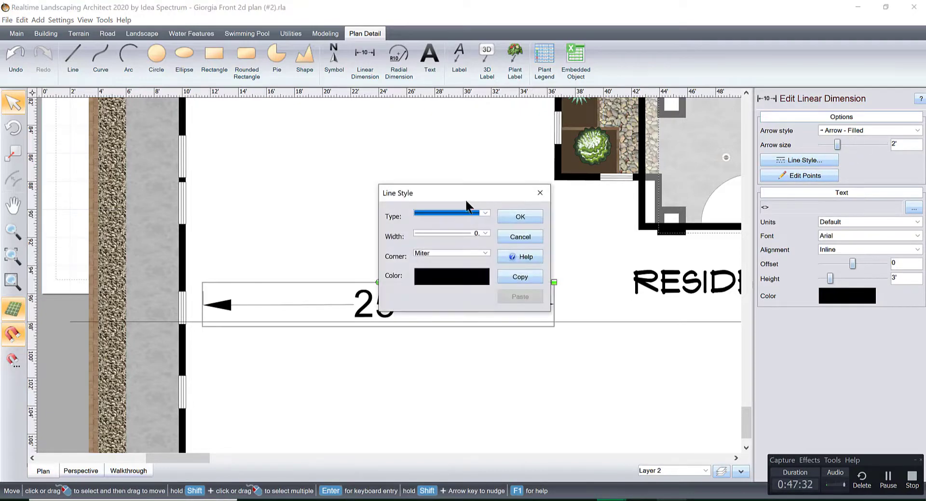
pyautogui.click(485, 213)
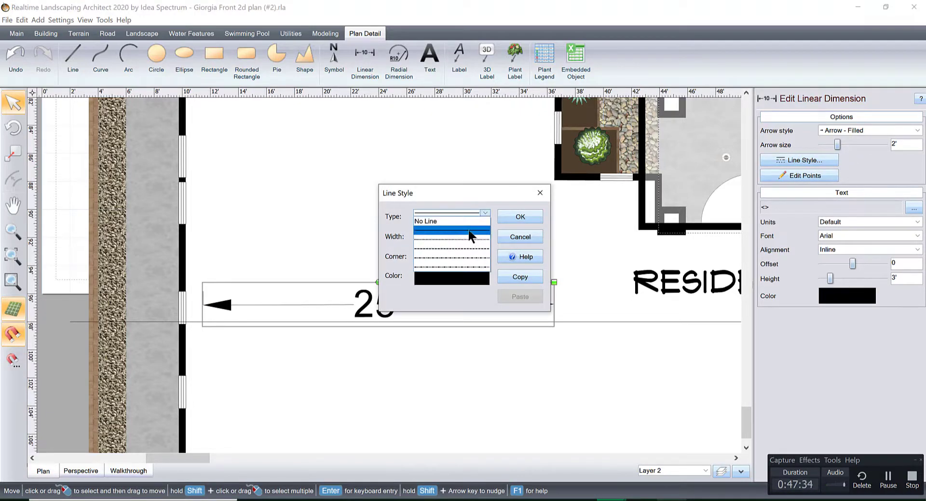
pyautogui.click(470, 235)
pyautogui.click(485, 233)
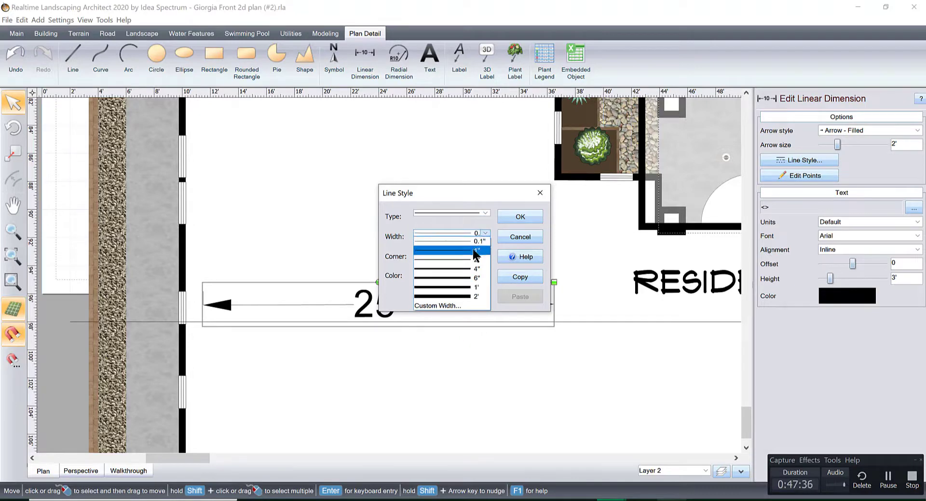
pyautogui.click(476, 250)
pyautogui.click(519, 218)
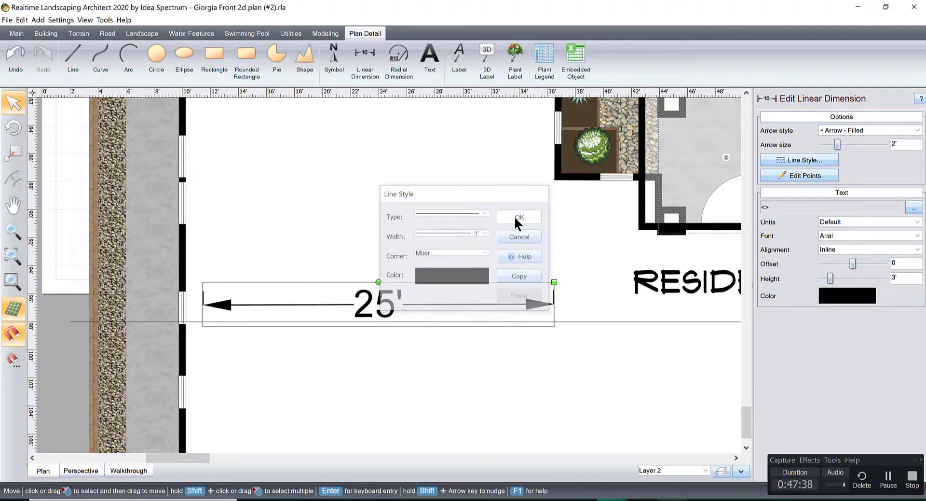
pyautogui.click(265, 226)
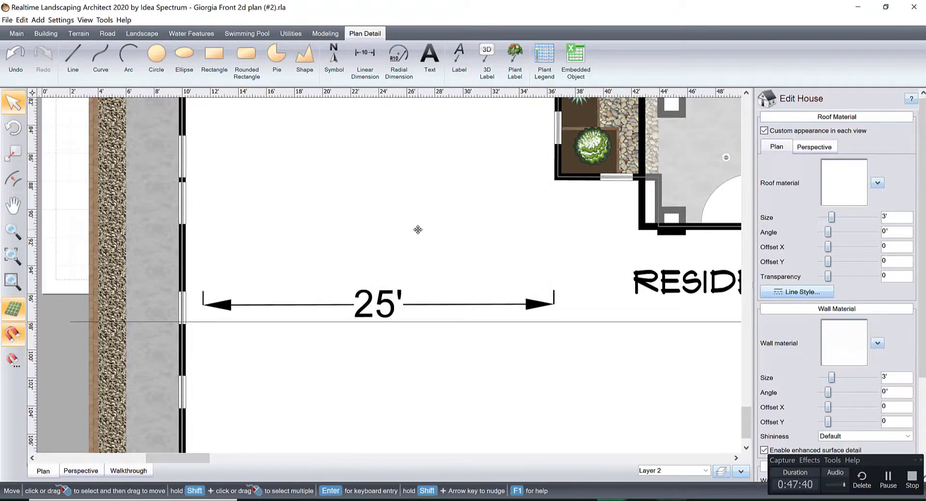
# Step: Try a 20' linear dimension with Arrow - Filled ends directly above the 25' dimension, and delete it
pyautogui.scroll(-3, 418, 229)
pyautogui.scroll(3, 417, 229)
pyautogui.scroll(1, 417, 229)
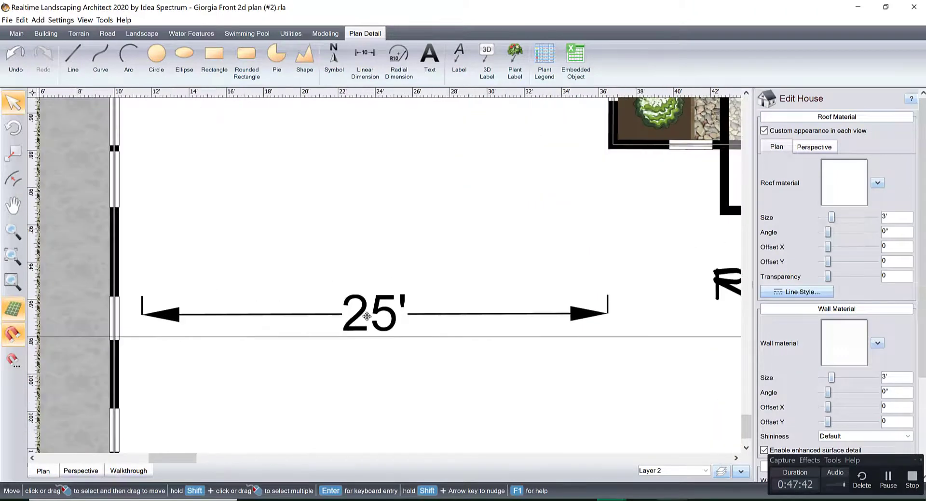
pyautogui.click(366, 59)
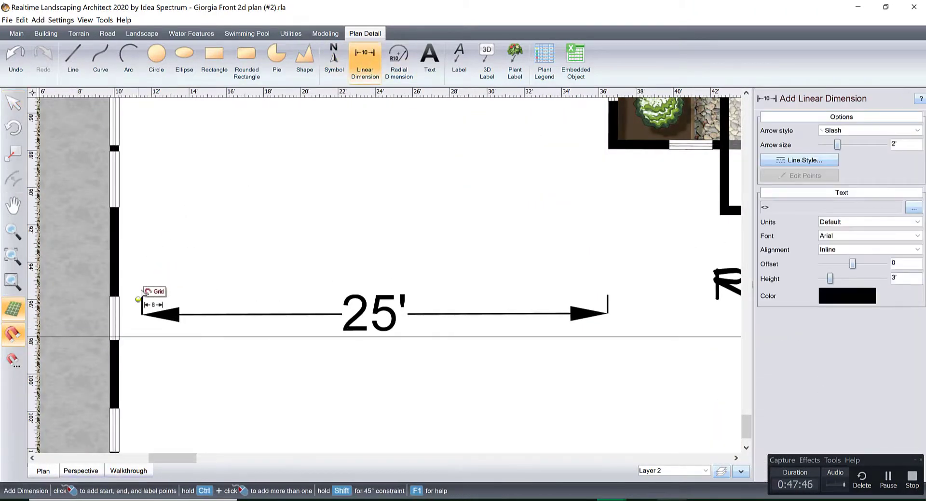
pyautogui.click(142, 276)
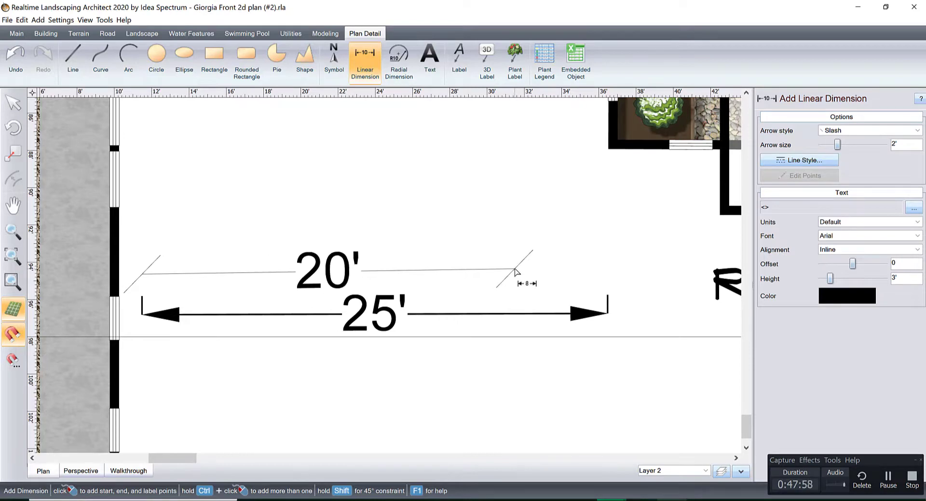
pyautogui.click(515, 269)
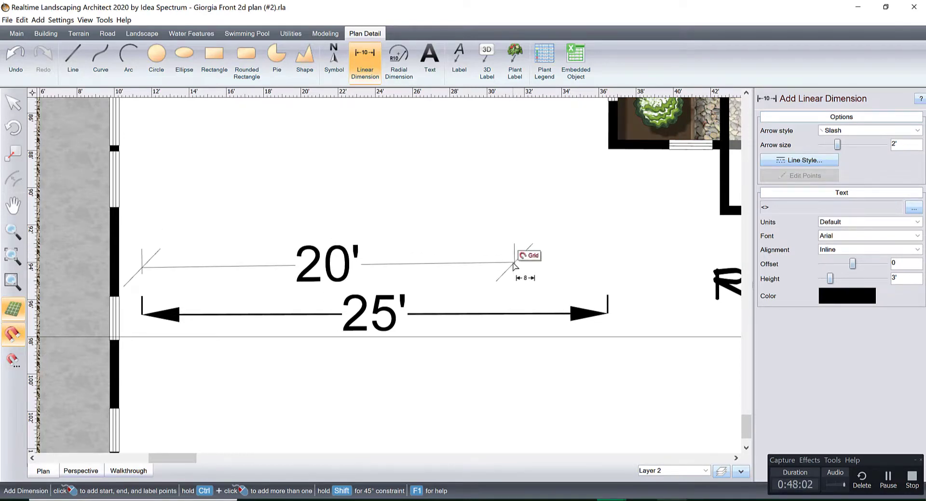
pyautogui.click(514, 264)
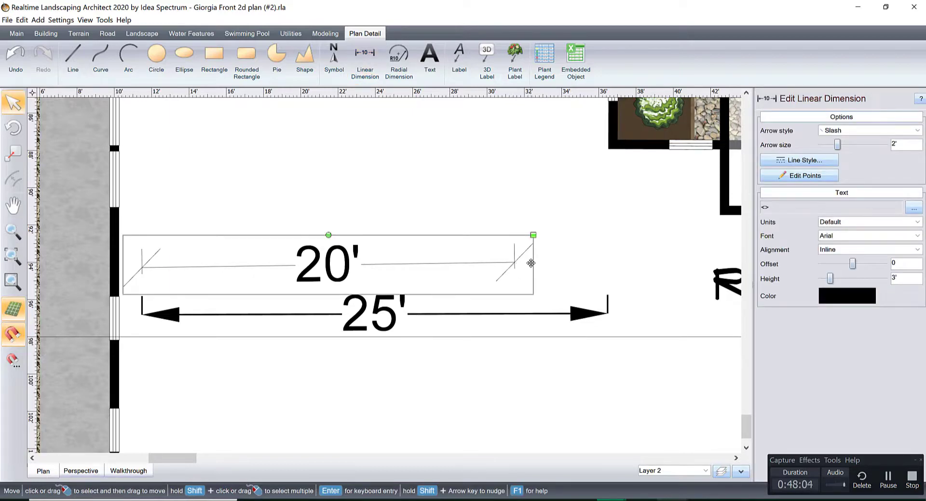
pyautogui.click(854, 134)
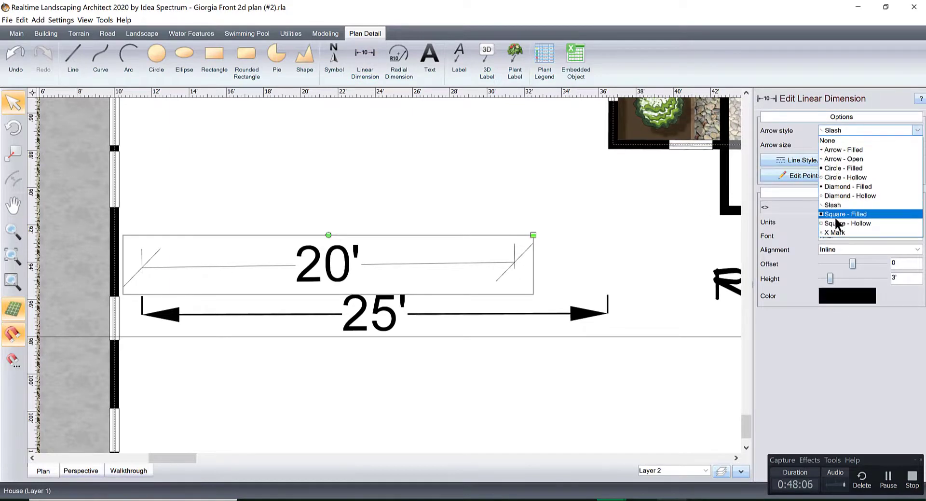
pyautogui.click(836, 151)
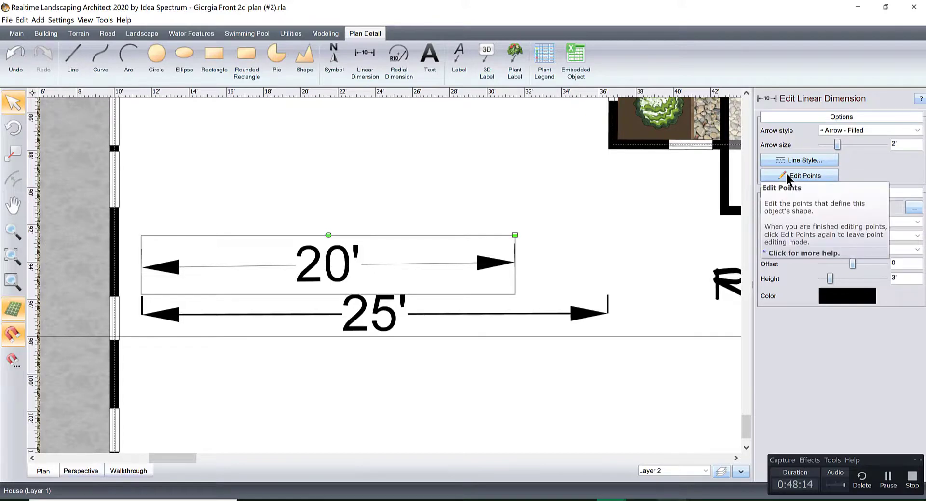
pyautogui.press('Delete')
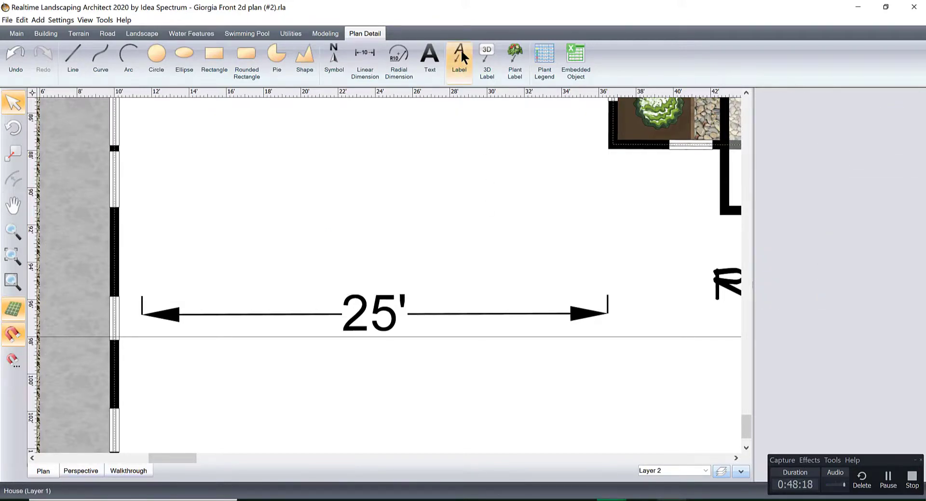
# Step: Add a horizontal 20' linear dimension directly above the 25' dimension, starting near its left end
pyautogui.click(365, 55)
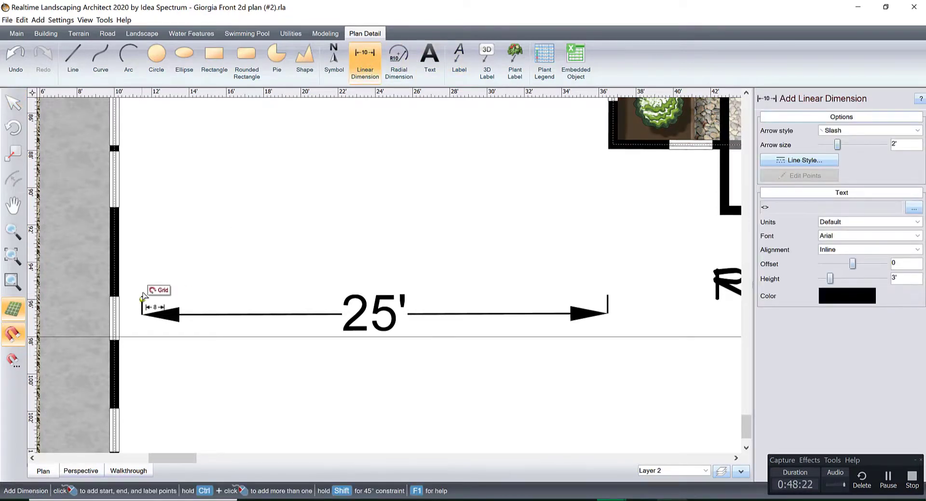
pyautogui.click(140, 252)
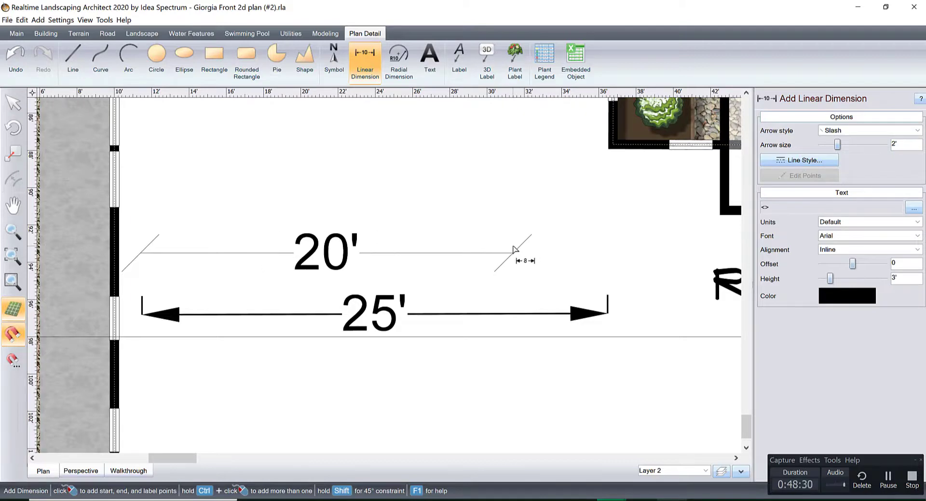
pyautogui.click(513, 248)
pyautogui.click(513, 249)
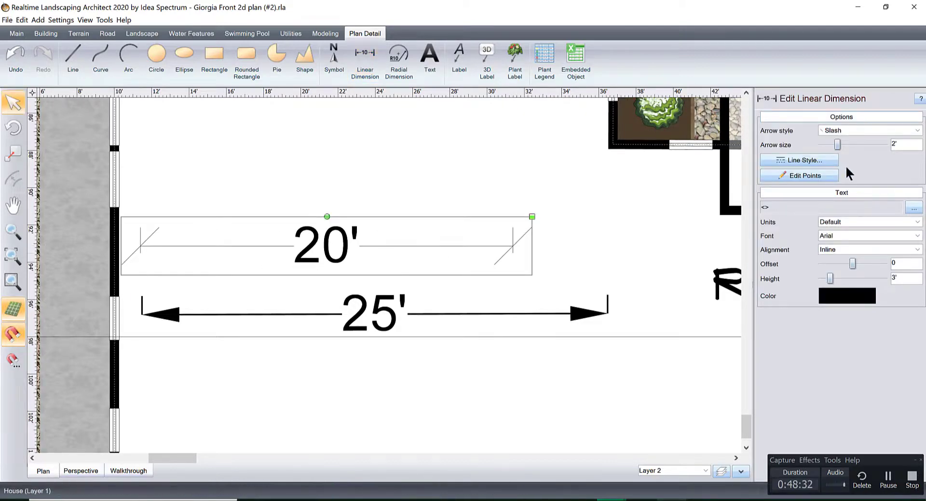
# Step: Set the 20' dimension's line width to 1" and its arrow style to Arrow - Filled
pyautogui.click(805, 161)
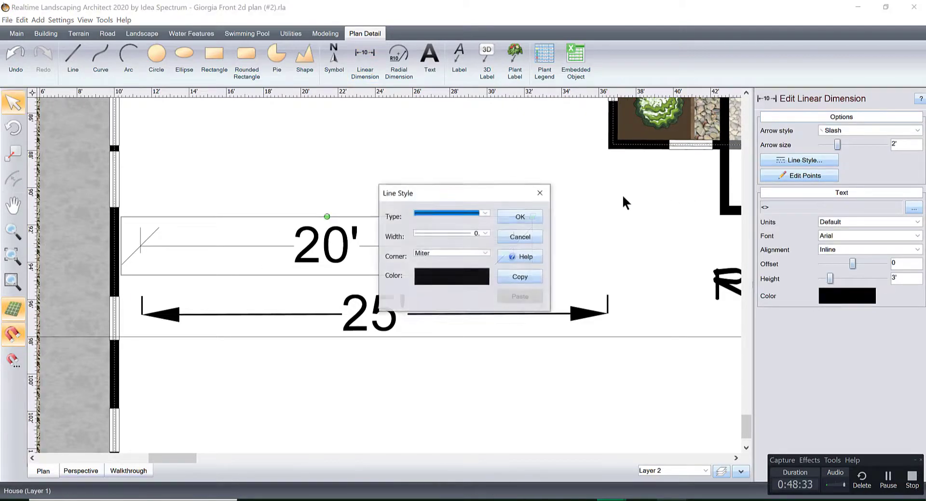
pyautogui.click(485, 234)
pyautogui.click(450, 250)
pyautogui.click(516, 216)
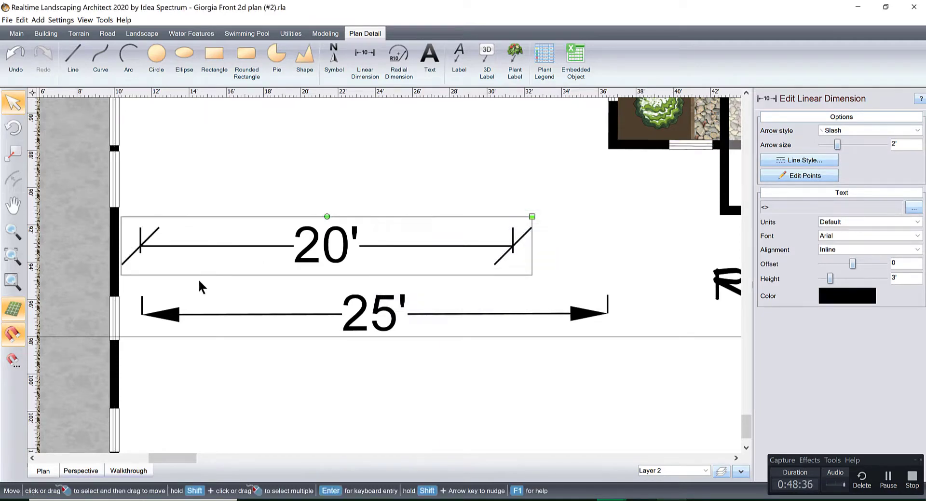
pyautogui.scroll(2, 200, 281)
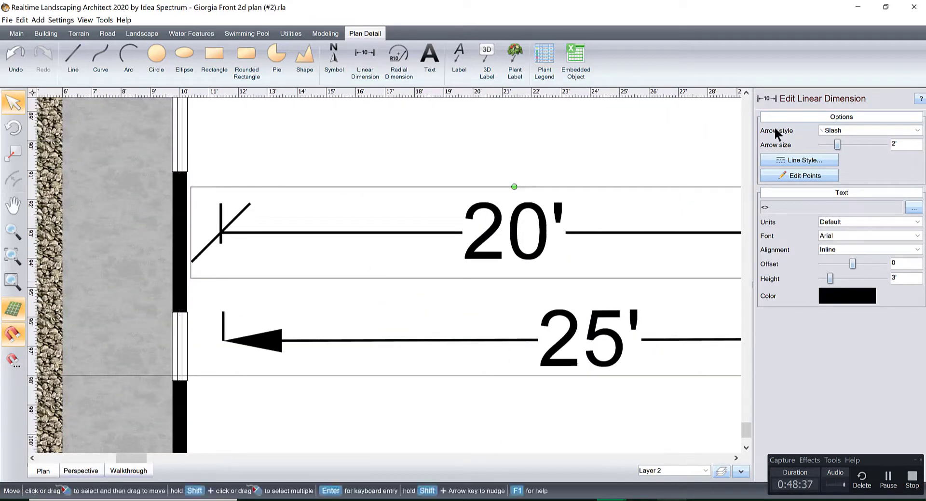
pyautogui.click(858, 130)
pyautogui.click(849, 151)
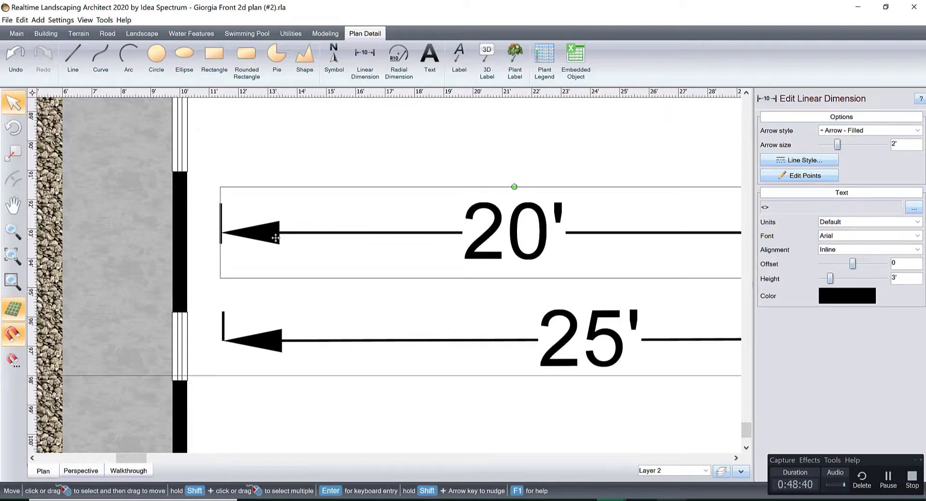
# Step: Move the 20' dimension closer to the 25' dimension and align their left ends
pyautogui.moveTo(275, 237); pyautogui.dragTo(280, 288)
pyautogui.moveTo(280, 288); pyautogui.dragTo(426, 289, button='middle')
pyautogui.scroll(4, 433, 288)
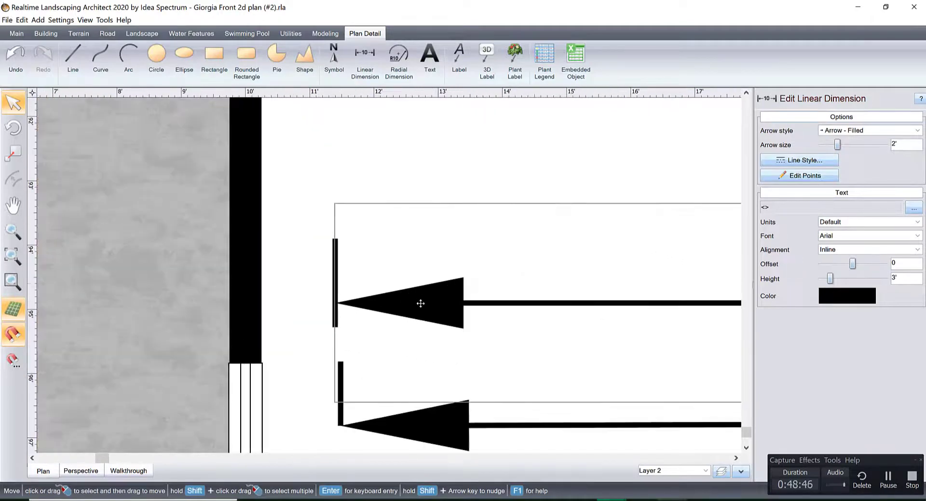
pyautogui.moveTo(422, 303); pyautogui.dragTo(428, 301)
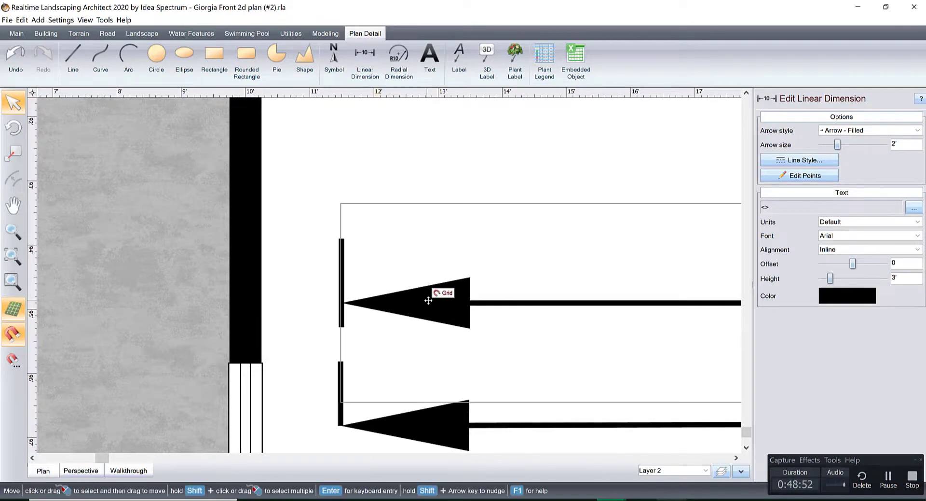
# Step: Duplicate the 20' dimension, left-align the copy above the original, and shorten it to 10' by moving its right end points
pyautogui.scroll(-3, 564, 304)
pyautogui.moveTo(612, 304); pyautogui.dragTo(371, 294, button='middle')
pyautogui.scroll(-3, 371, 294)
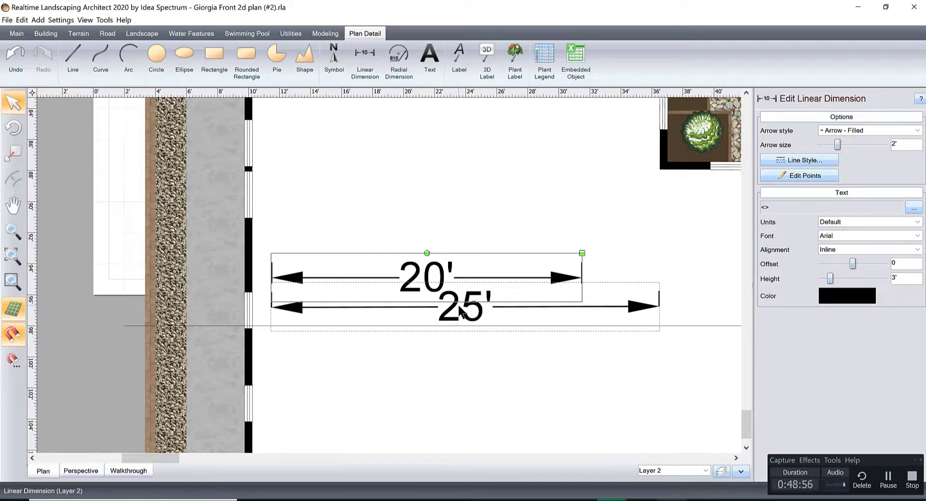
pyautogui.hotkey('ctrl', 'v')
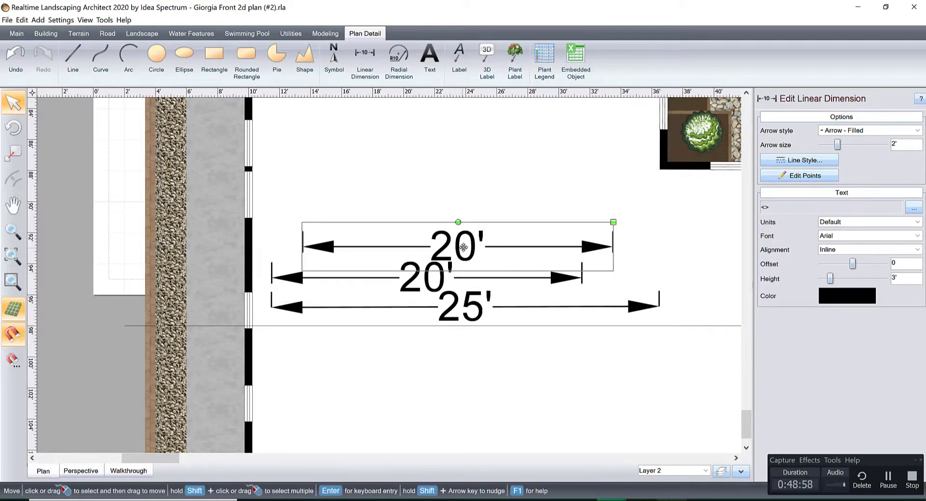
pyautogui.moveTo(463, 247); pyautogui.dragTo(432, 244)
pyautogui.click(777, 177)
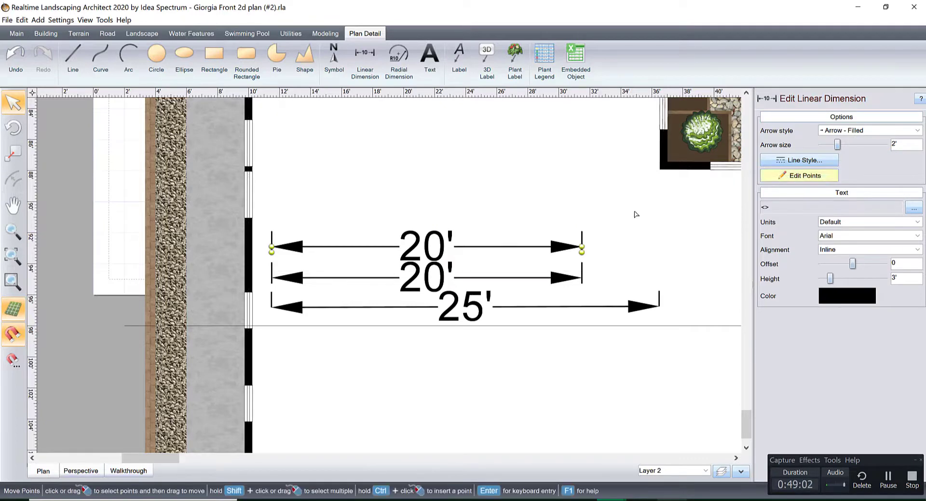
pyautogui.moveTo(581, 249); pyautogui.dragTo(432, 254)
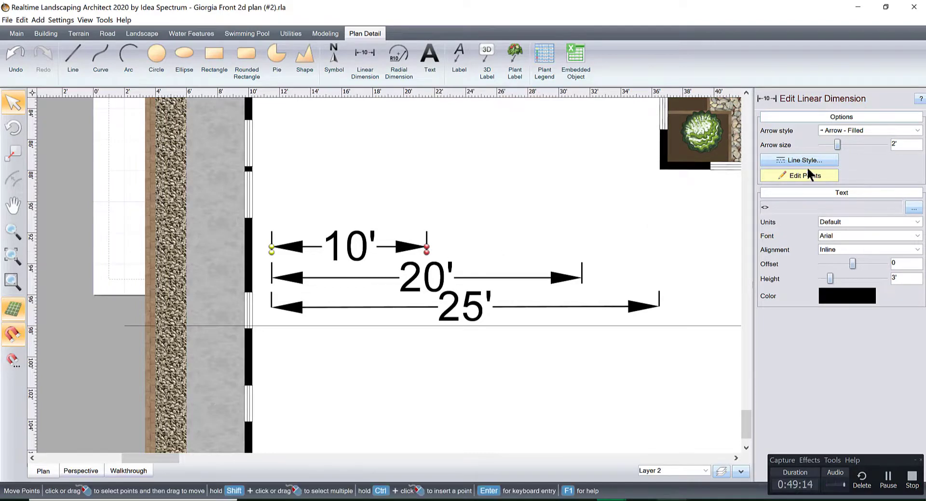
pyautogui.click(439, 351)
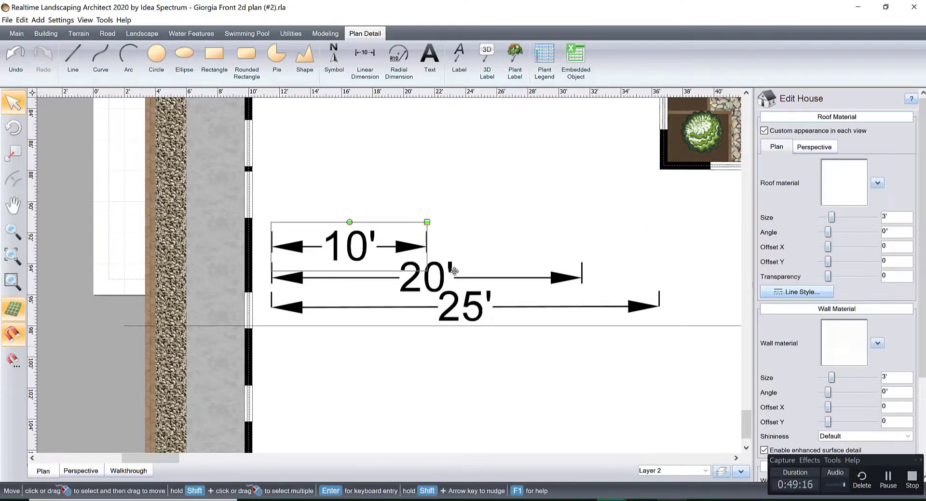
# Step: Duplicate the 10' dimension, left-align the copy above the original, and shorten it to 5' by moving its right end points
pyautogui.scroll(-1, 416, 287)
pyautogui.scroll(3, 450, 347)
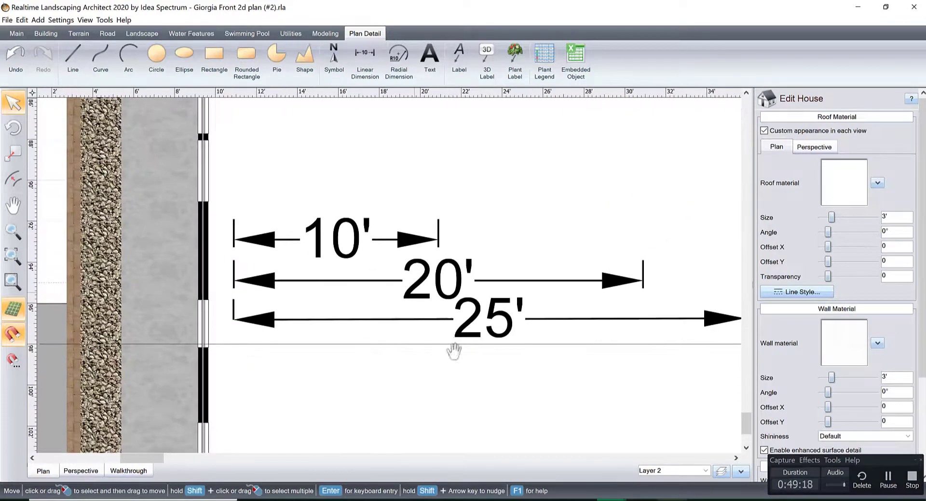
pyautogui.click(483, 321)
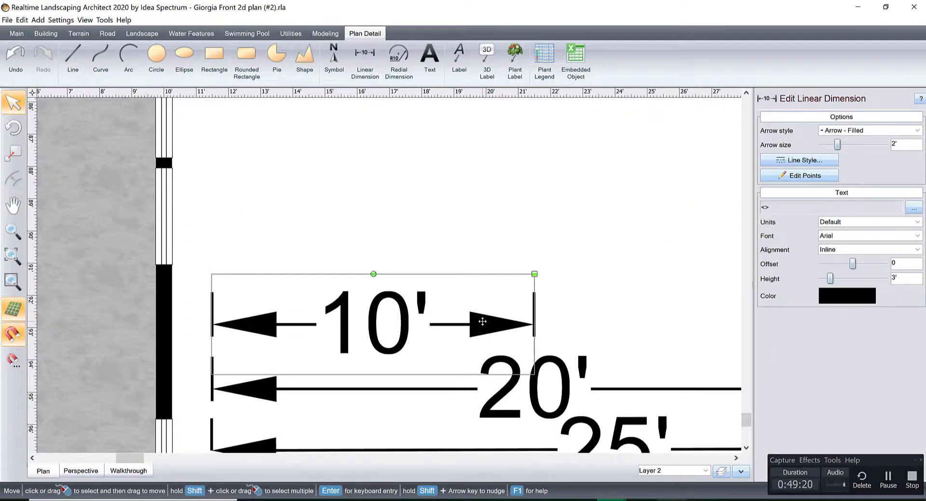
pyautogui.hotkey('ctrl', 'v')
pyautogui.moveTo(473, 270); pyautogui.dragTo(441, 257)
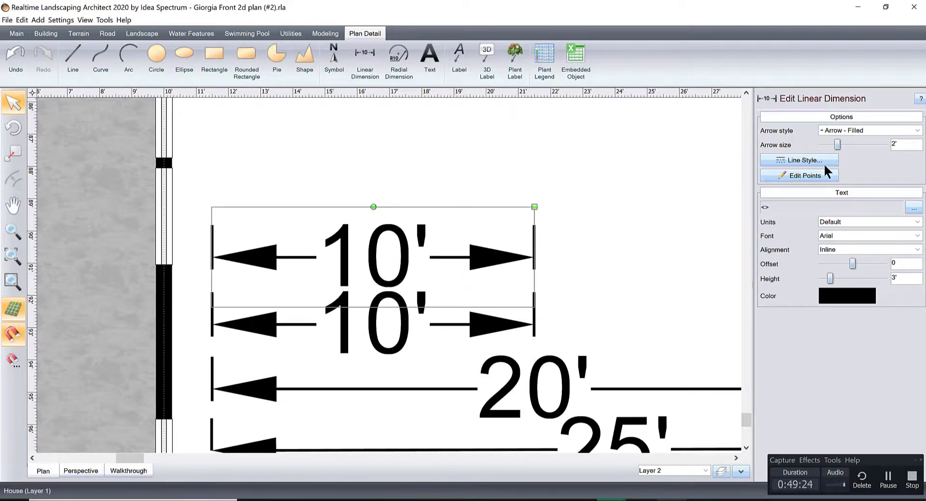
pyautogui.click(802, 177)
pyautogui.moveTo(512, 187); pyautogui.dragTo(579, 295)
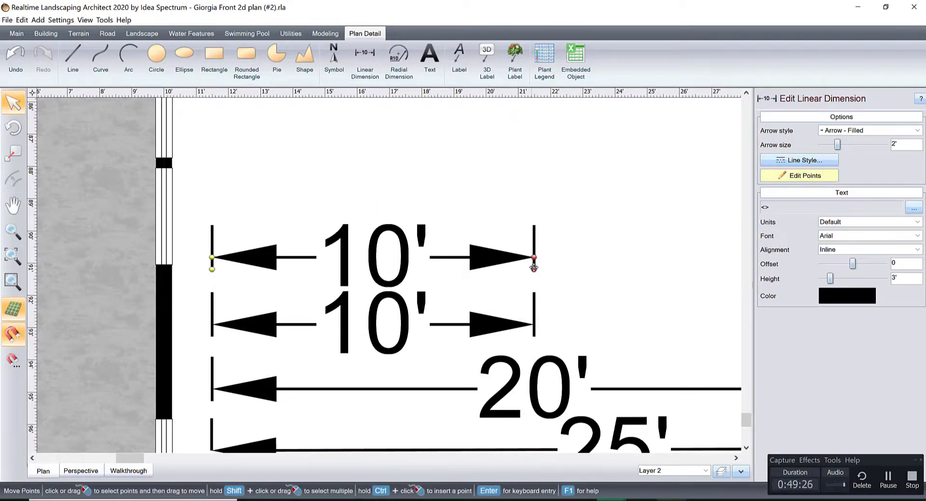
pyautogui.moveTo(534, 266); pyautogui.dragTo(372, 264)
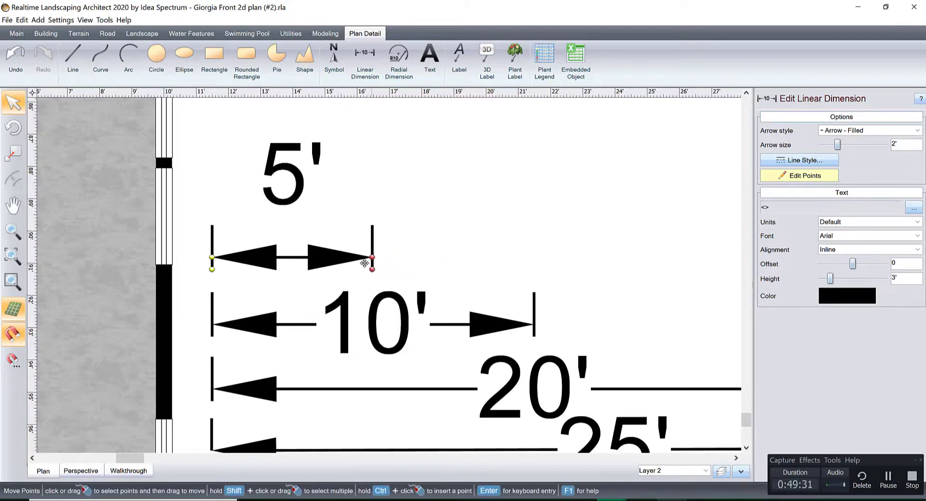
pyautogui.click(778, 174)
# Step: Spread the 5', 10', 20' and 25' dimensions upward into separate rows, keeping their left ends aligned
pyautogui.scroll(-2, 439, 248)
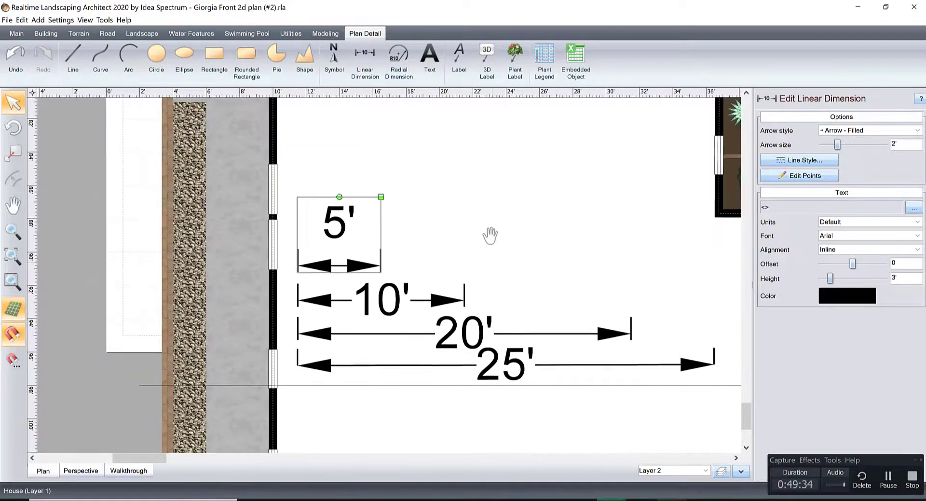
pyautogui.scroll(-2, 488, 238)
pyautogui.moveTo(490, 236); pyautogui.dragTo(440, 269, button='middle')
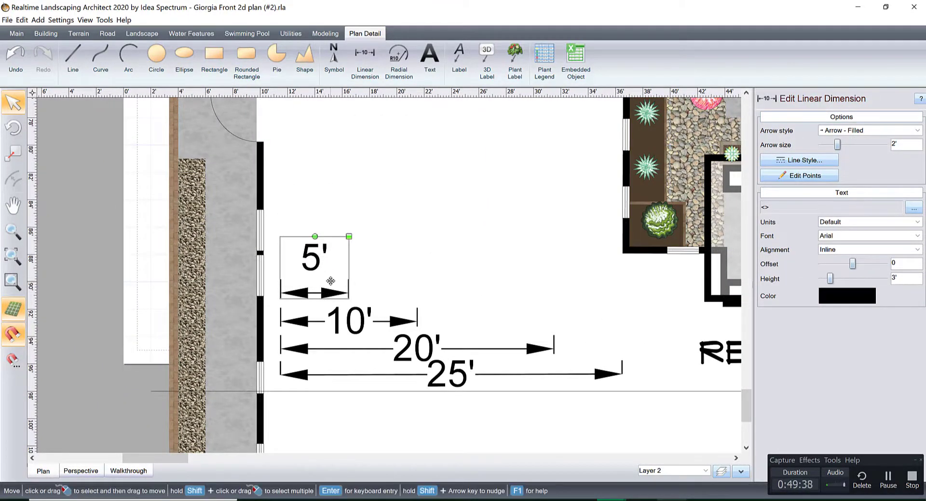
pyautogui.moveTo(327, 293); pyautogui.dragTo(326, 224)
pyautogui.moveTo(356, 313); pyautogui.dragTo(354, 252)
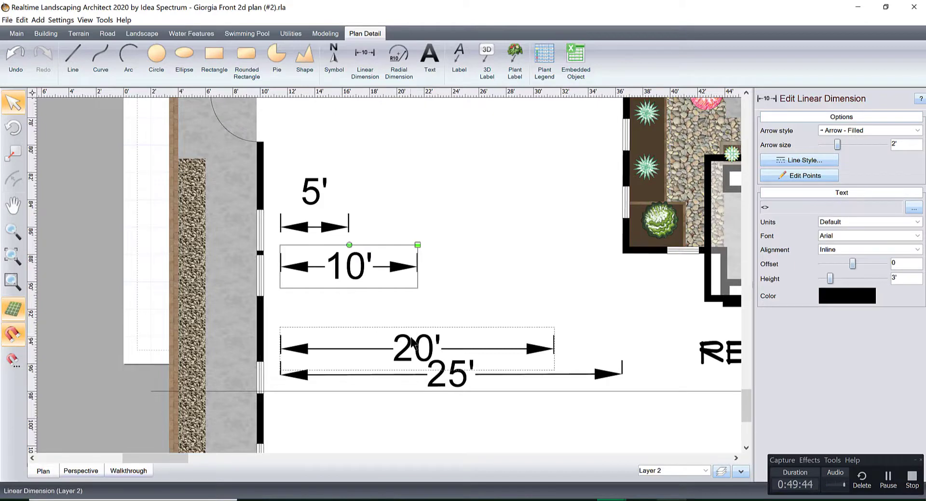
pyautogui.click(406, 340)
pyautogui.moveTo(405, 341); pyautogui.dragTo(405, 307)
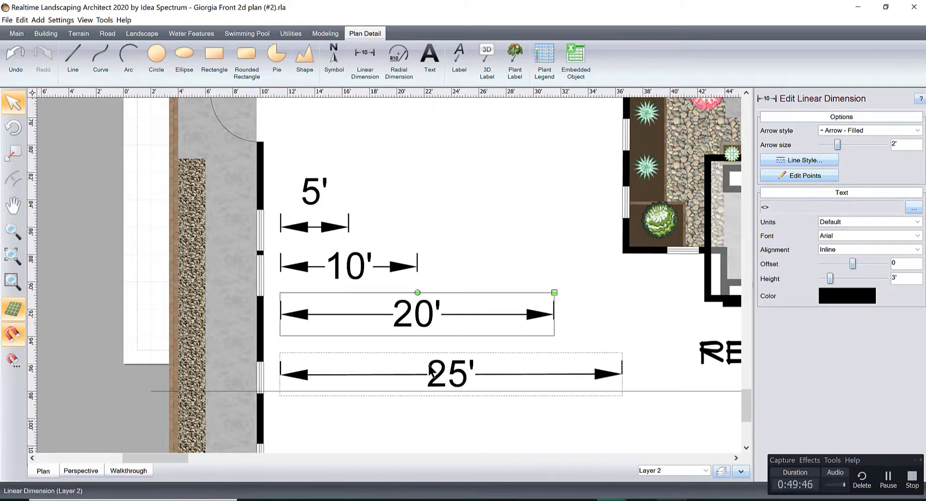
pyautogui.moveTo(443, 372); pyautogui.dragTo(443, 353)
# Step: Draw a rectangle about 24'-4" wide around the stacked scale dimensions and set its transparency to 100
pyautogui.moveTo(480, 313); pyautogui.dragTo(405, 312, button='middle')
pyautogui.scroll(-2, 424, 337)
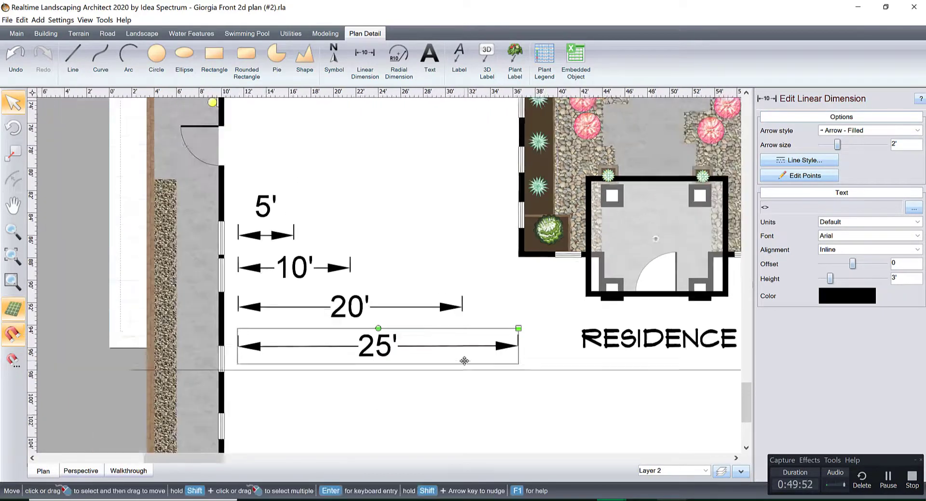
pyautogui.moveTo(447, 258); pyautogui.dragTo(433, 317, button='middle')
pyautogui.scroll(-1, 318, 332)
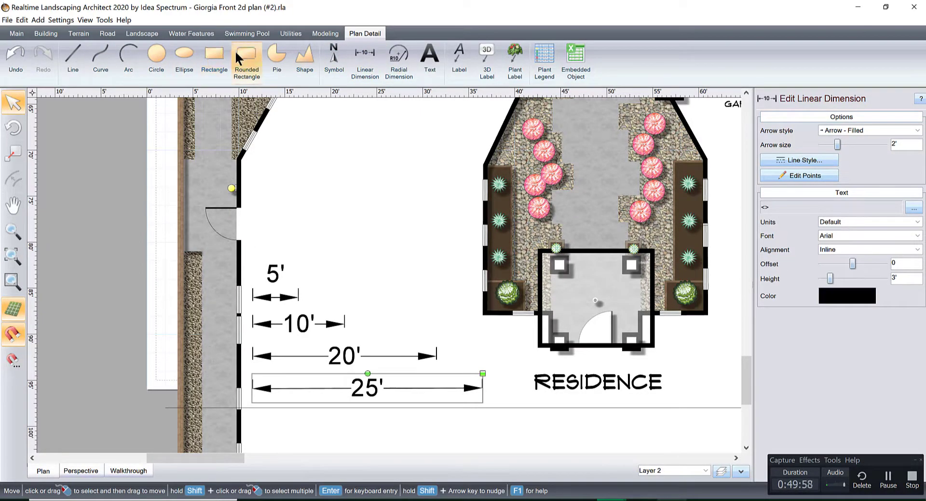
pyautogui.click(222, 54)
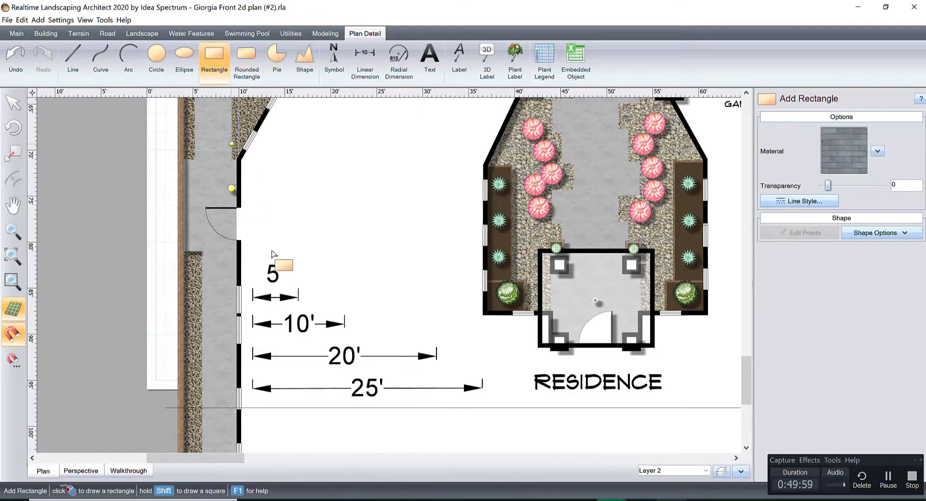
pyautogui.click(246, 399)
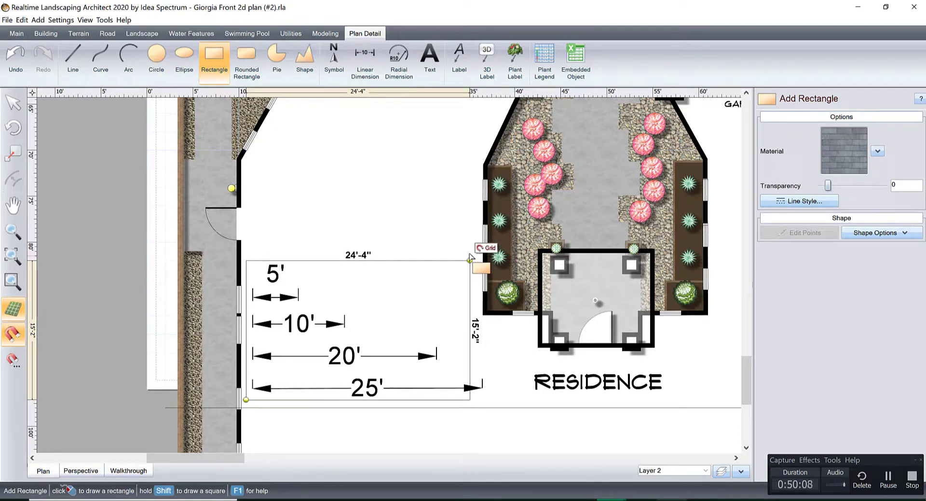
pyautogui.click(469, 253)
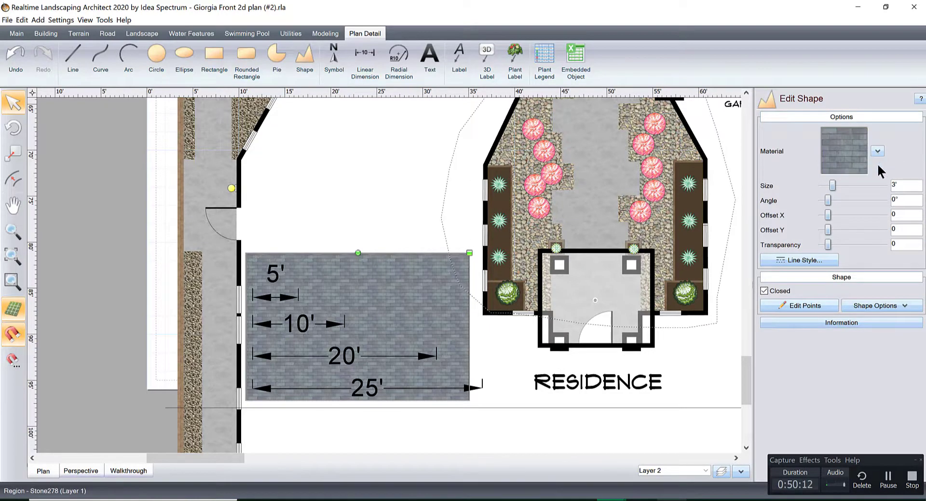
pyautogui.moveTo(828, 245); pyautogui.dragTo(877, 245)
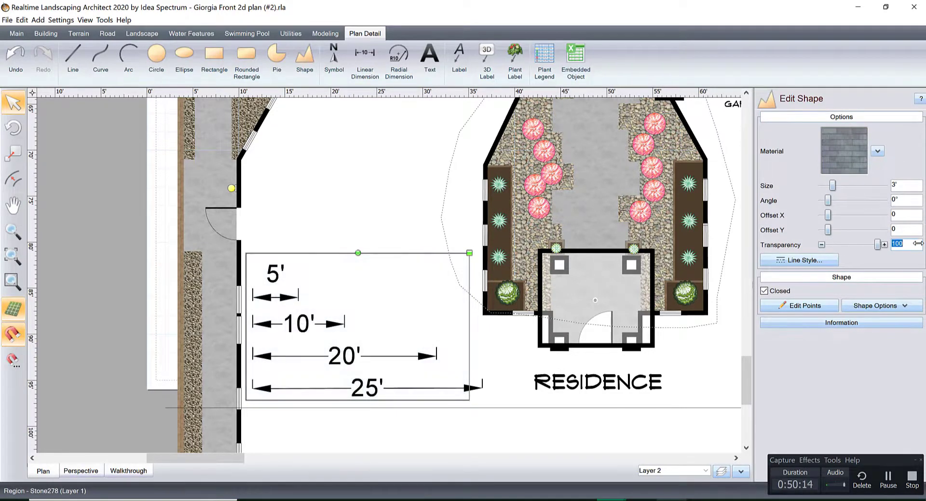
# Step: Set the rectangle's outline to a dash-dot line with a 2" width, and deselect it
pyautogui.click(800, 260)
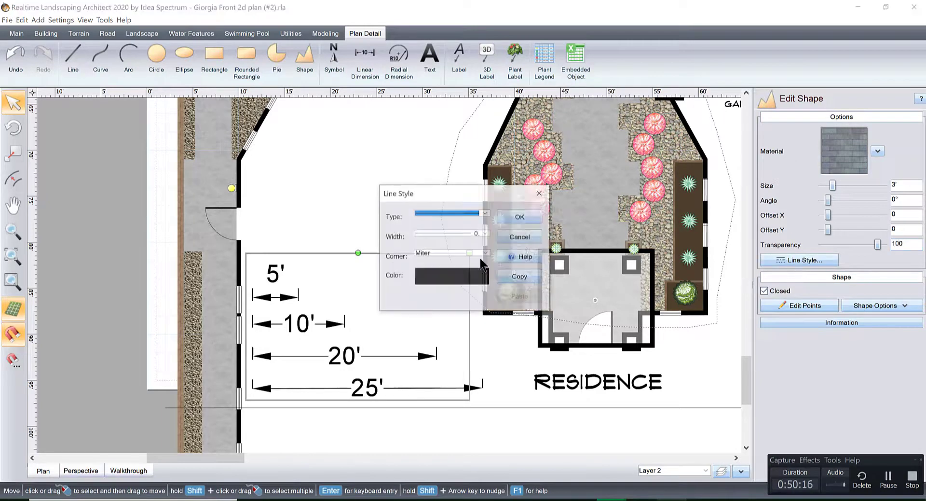
pyautogui.click(485, 214)
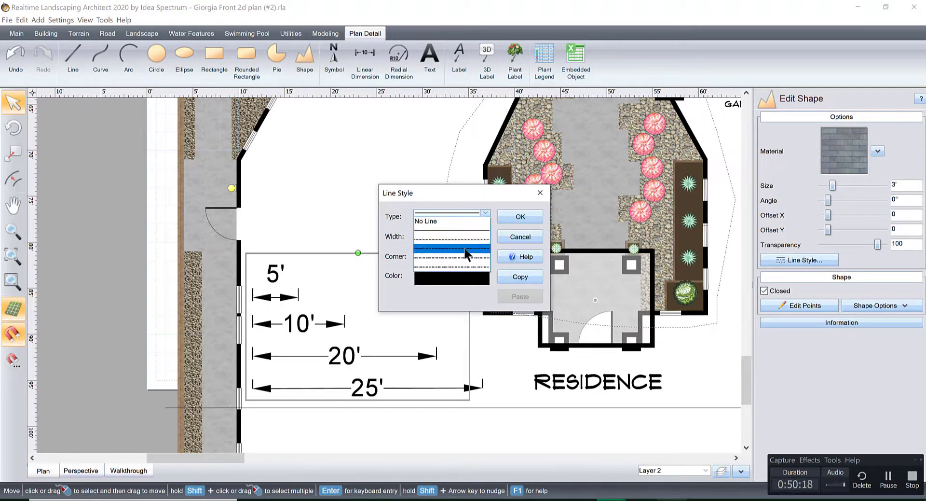
pyautogui.click(457, 256)
pyautogui.click(486, 234)
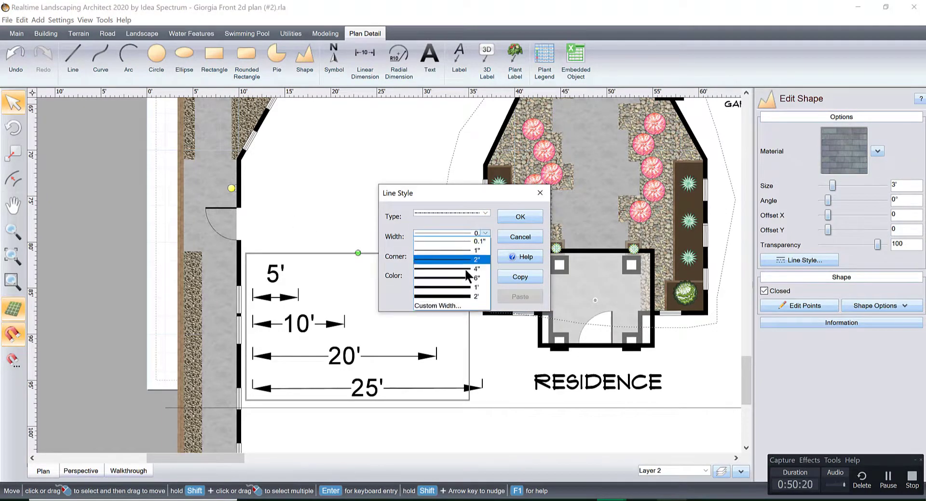
pyautogui.click(458, 263)
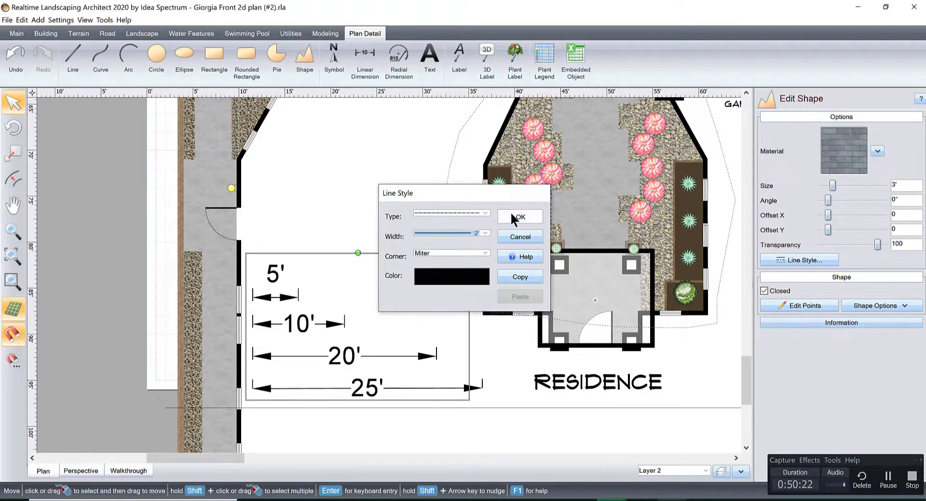
pyautogui.click(510, 215)
pyautogui.click(410, 199)
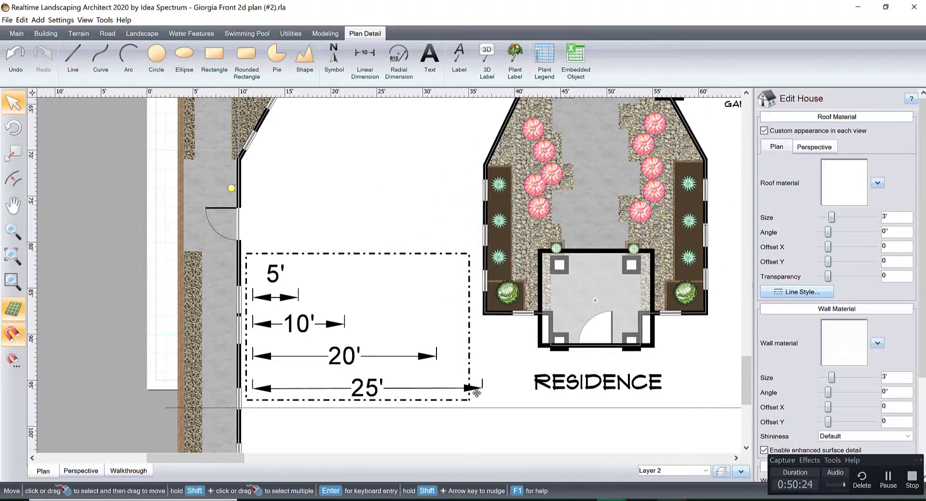
pyautogui.scroll(2, 466, 341)
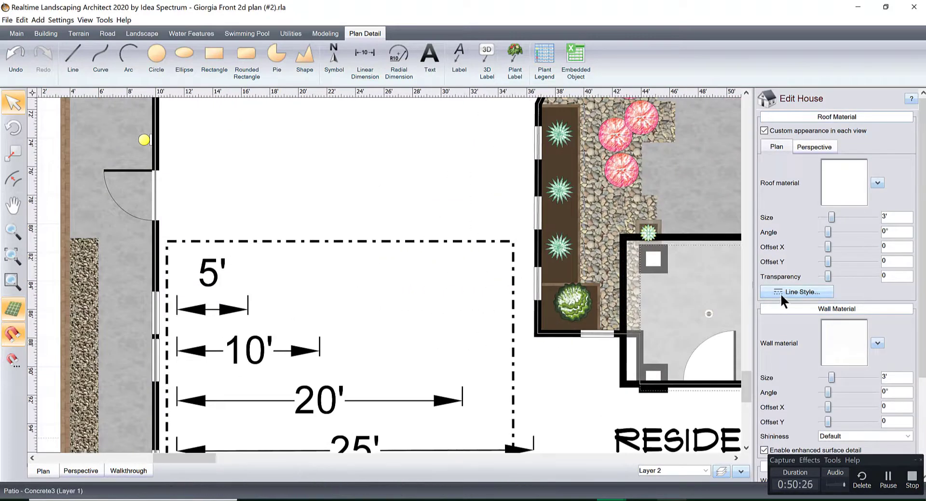
pyautogui.click(800, 291)
pyautogui.click(539, 193)
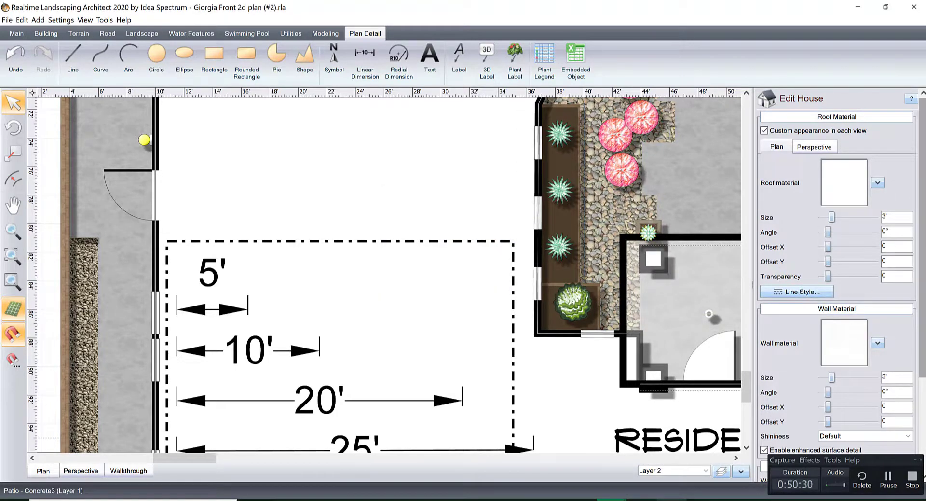
pyautogui.scroll(-3, 820, 347)
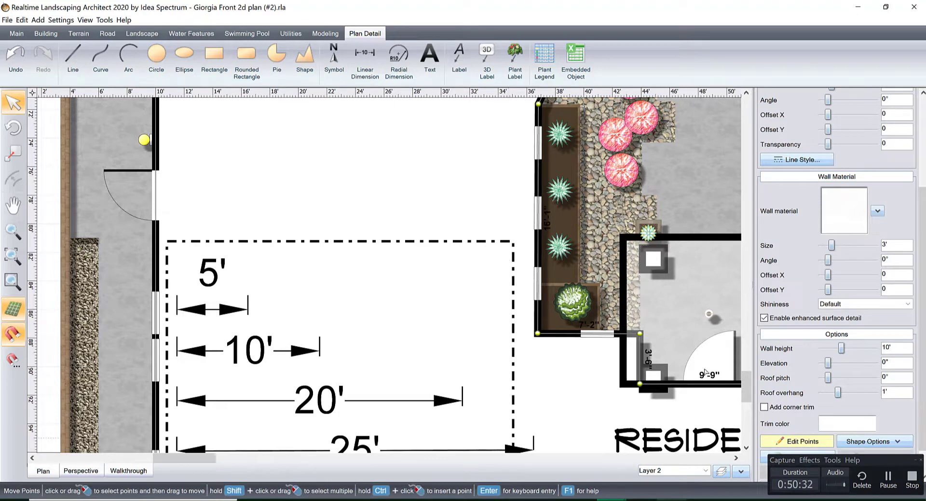
pyautogui.click(797, 440)
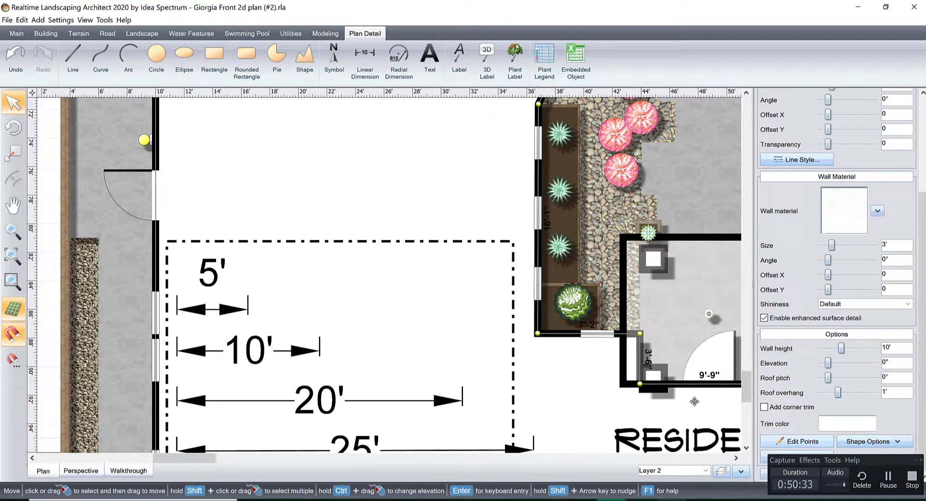
# Step: Widen the frame around the scale dimensions to about 27'-1" by moving its right edge past the 25' dimension
pyautogui.click(427, 241)
pyautogui.click(793, 307)
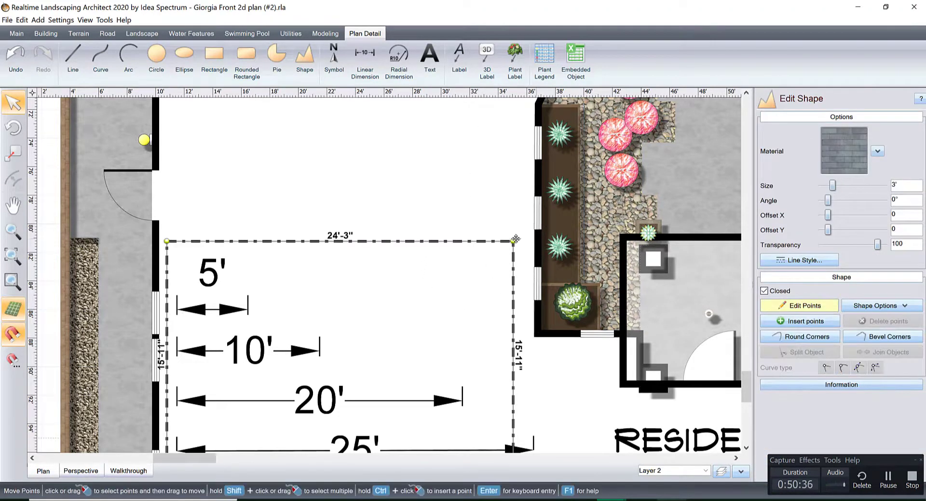
pyautogui.moveTo(493, 261); pyautogui.dragTo(486, 192, button='middle')
pyautogui.moveTo(477, 281); pyautogui.dragTo(476, 228, button='middle')
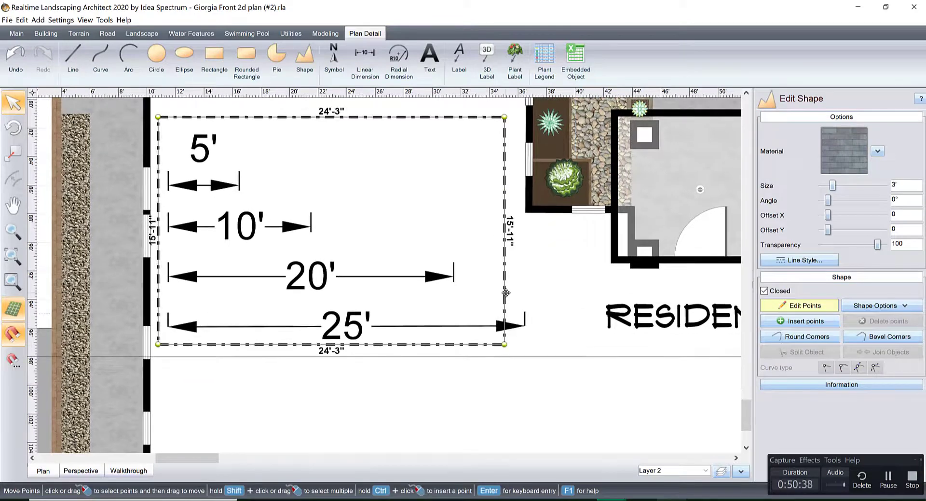
pyautogui.moveTo(505, 290); pyautogui.dragTo(544, 290)
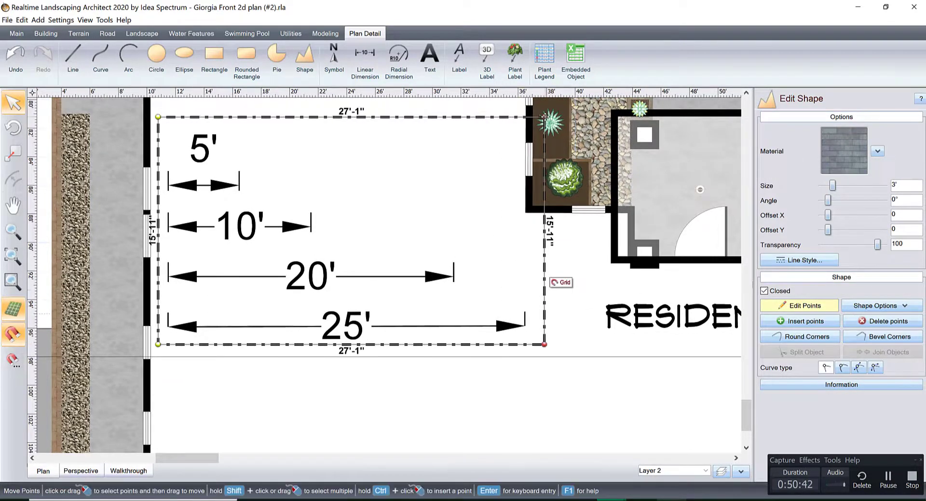
# Step: Cut off the frame's upper-right corner diagonally by inserting points about 17'-8" along the top and 6'-1" up the right edge, and deleting the corner point
pyautogui.click(803, 321)
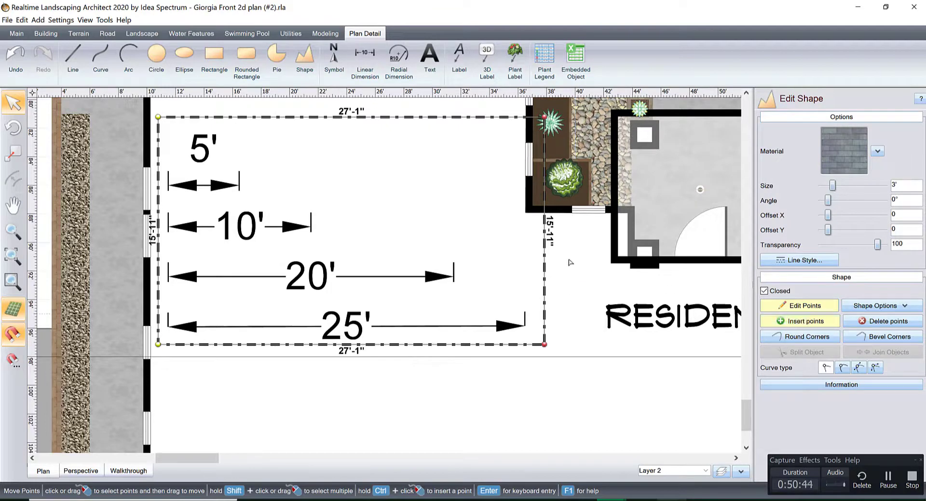
pyautogui.click(545, 258)
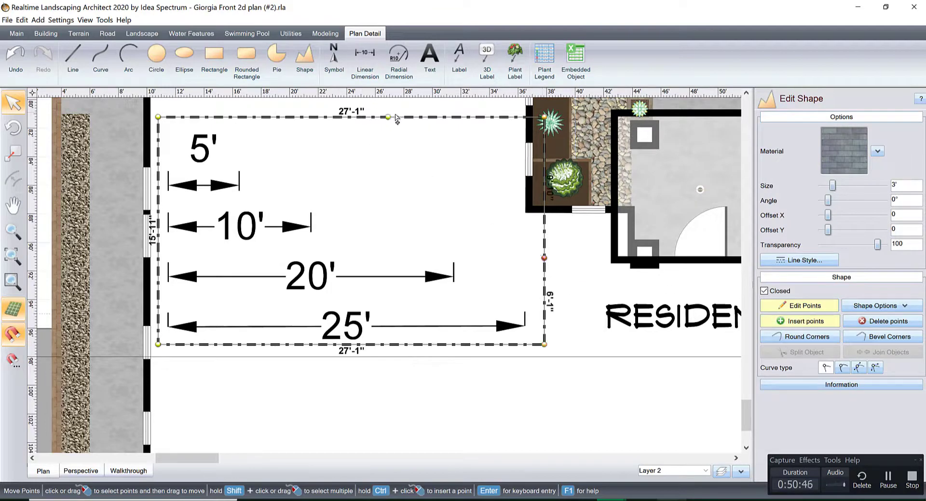
pyautogui.click(411, 117)
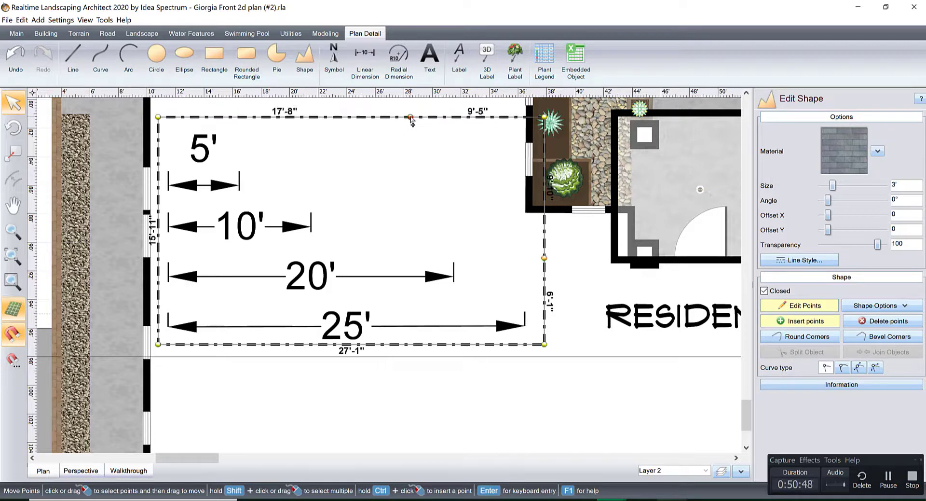
pyautogui.click(543, 117)
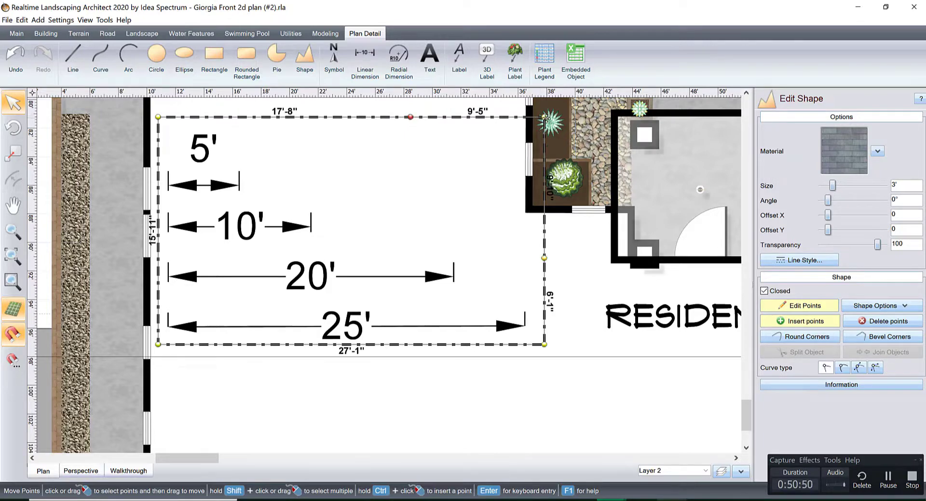
pyautogui.press('Delete')
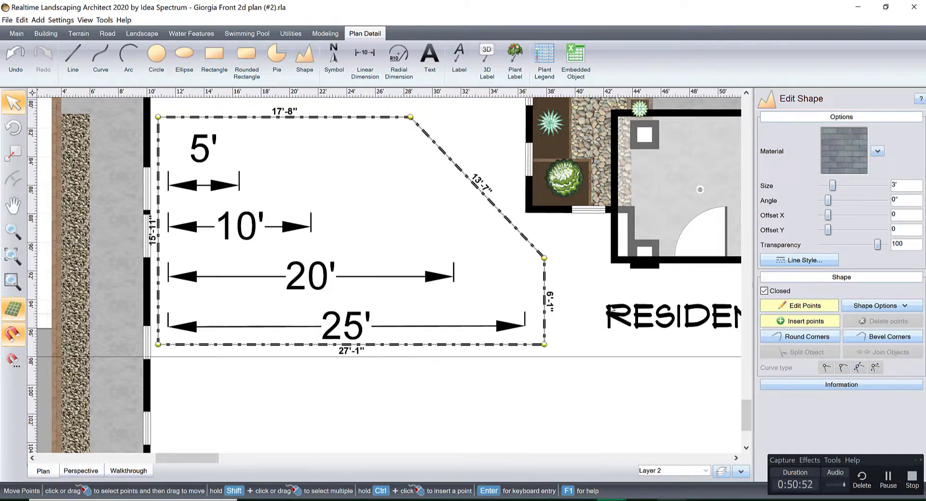
pyautogui.click(805, 305)
# Step: Add the text "True Scale Examples:" just above the scale frame
pyautogui.scroll(-3, 497, 356)
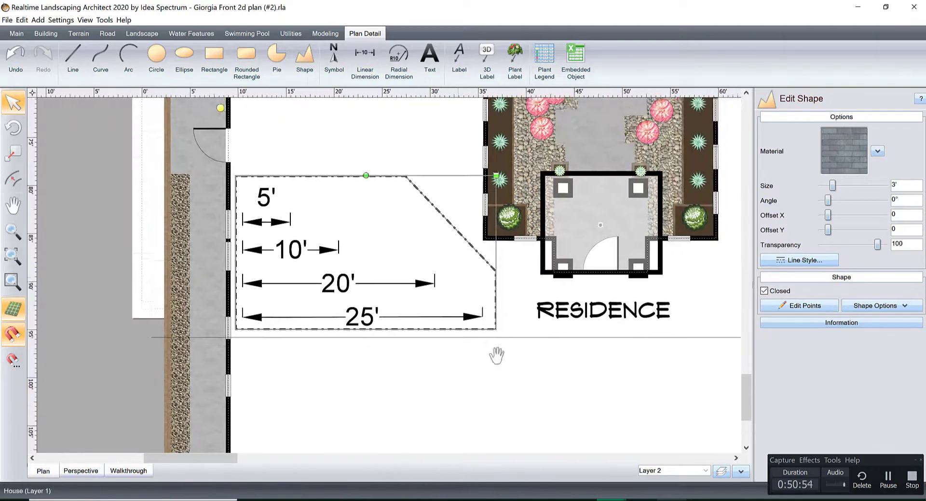
pyautogui.scroll(2, 496, 357)
pyautogui.scroll(2, 315, 185)
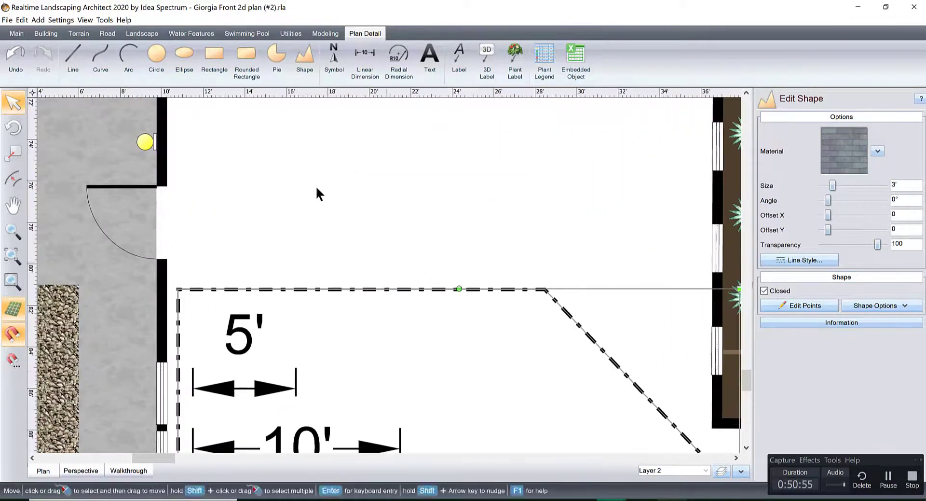
pyautogui.click(430, 57)
pyautogui.click(204, 195)
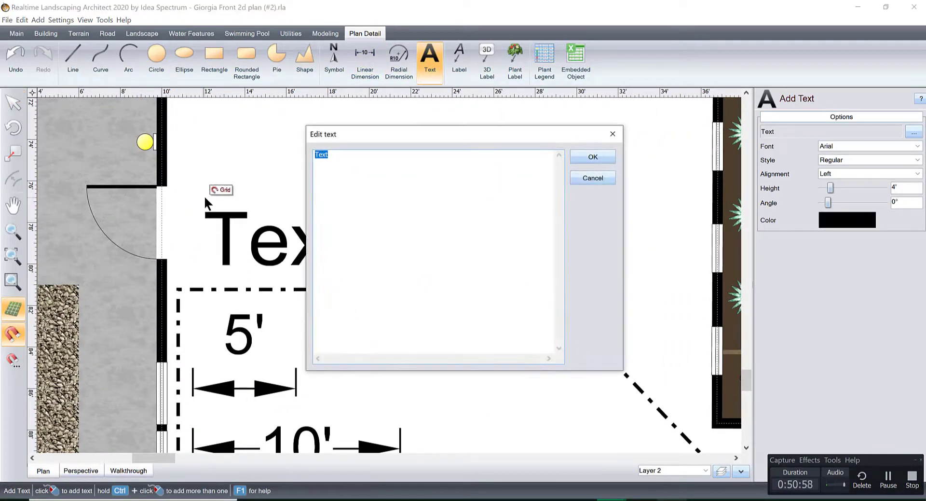
pyautogui.write('True Scale Examples:')
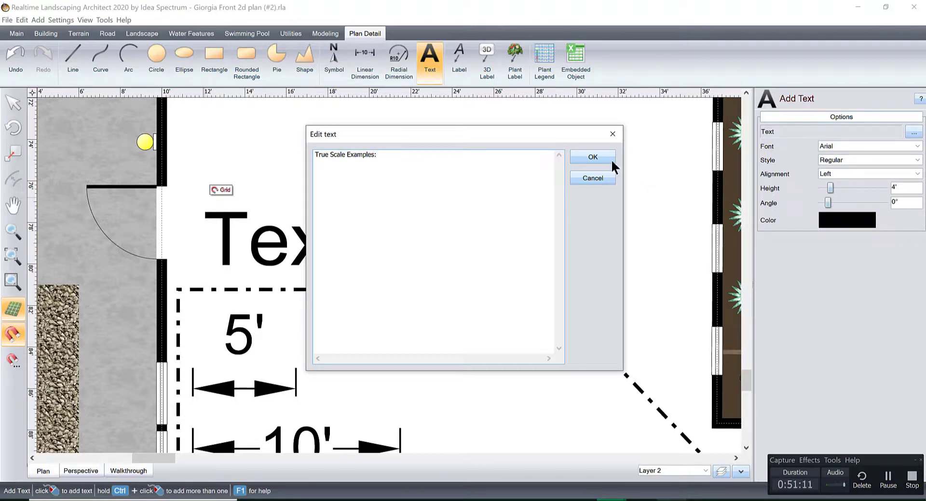
pyautogui.click(609, 157)
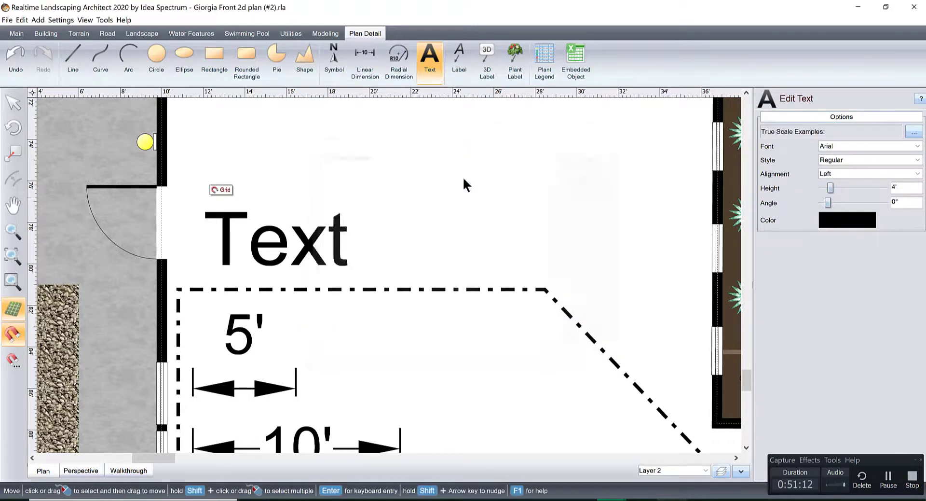
pyautogui.scroll(-1, 586, 248)
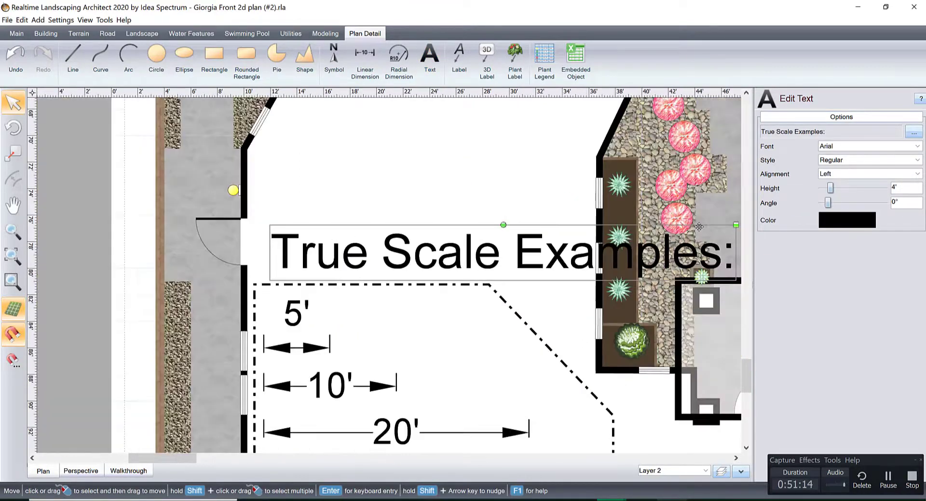
# Step: Set the scale heading's font to Flux Architect and its height to 1'
pyautogui.click(840, 144)
pyautogui.press('f')
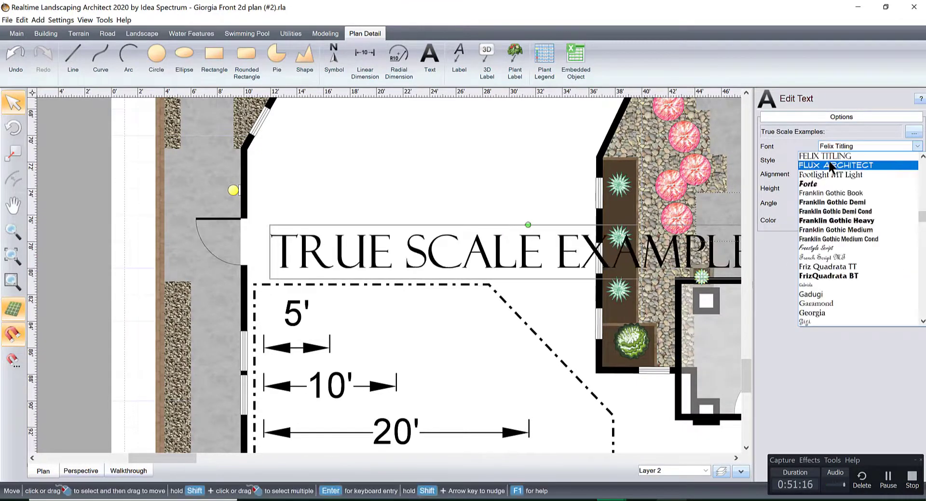
pyautogui.click(831, 164)
pyautogui.moveTo(633, 243); pyautogui.dragTo(409, 260, button='middle')
pyautogui.scroll(-2, 409, 261)
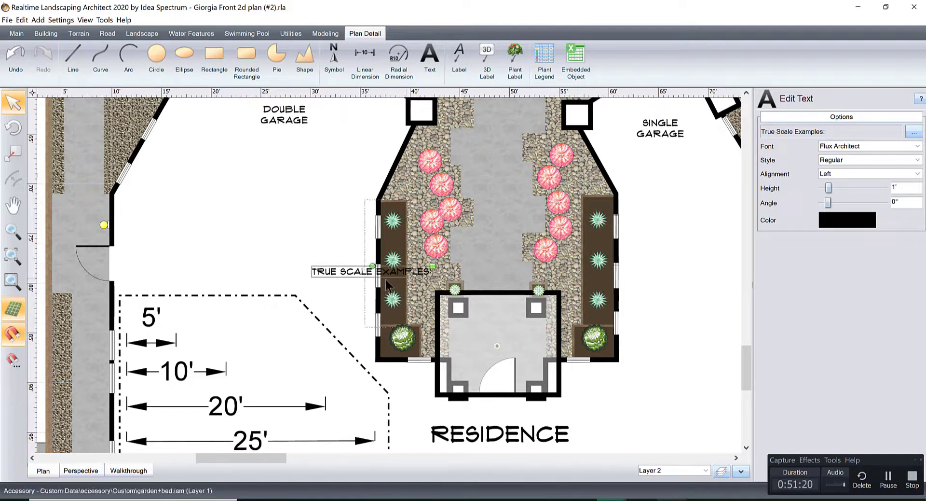
# Step: Move the heading directly above the frame's top edge, enlarge it to a height of 1'-4", align it with the dimensions' left ends, and deselect it
pyautogui.moveTo(328, 275); pyautogui.dragTo(166, 283)
pyautogui.scroll(2, 378, 208)
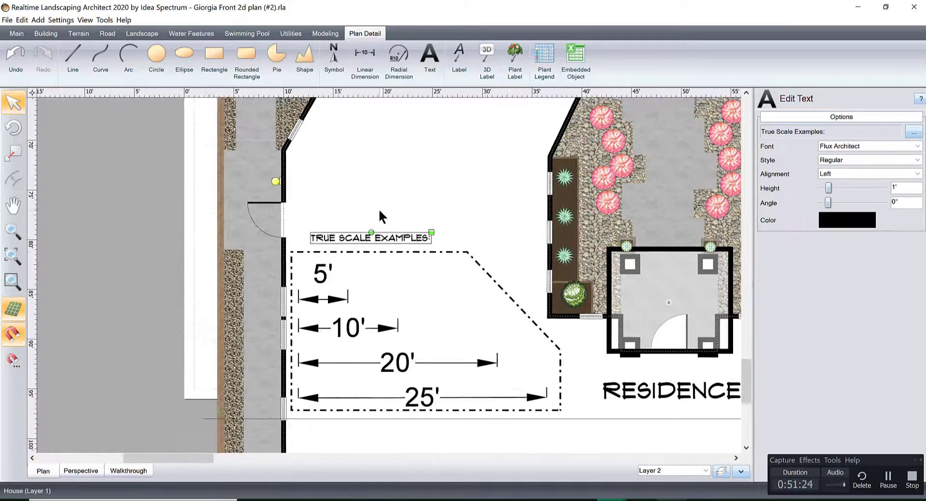
pyautogui.moveTo(383, 209)
pyautogui.mouseDown()
pyautogui.moveTo(379, 220)
pyautogui.moveTo(385, 214)
pyautogui.mouseUp()
pyautogui.moveTo(466, 202)
pyautogui.mouseDown()
pyautogui.moveTo(492, 190)
pyautogui.moveTo(483, 198)
pyautogui.mouseUp()
pyautogui.moveTo(424, 216); pyautogui.dragTo(427, 216)
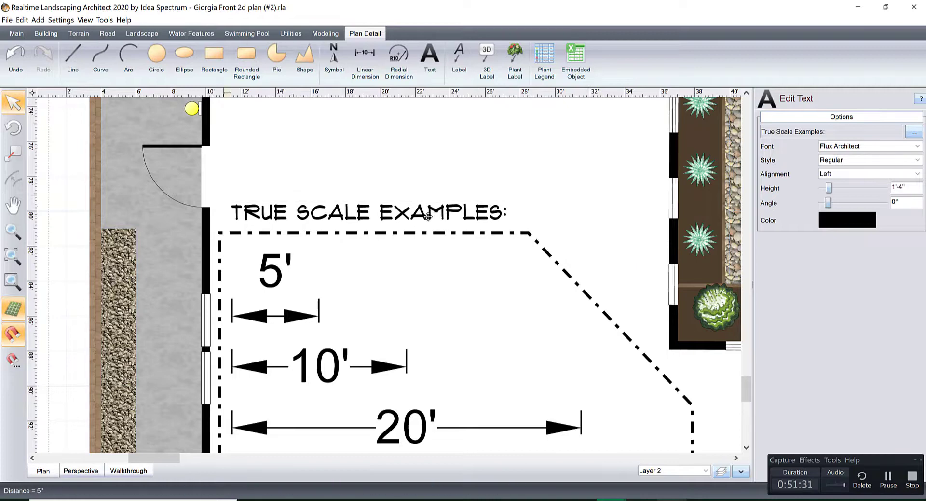
pyautogui.click(458, 174)
# Step: Change the scale frame's outline to a dotted line type and deselect the frame
pyautogui.scroll(-2, 478, 203)
pyautogui.scroll(-3, 478, 203)
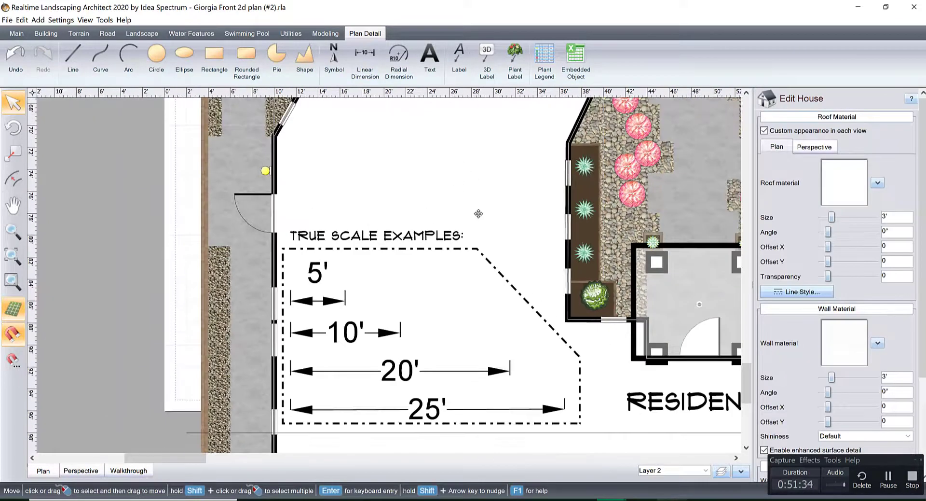
pyautogui.moveTo(476, 258); pyautogui.dragTo(477, 192, button='middle')
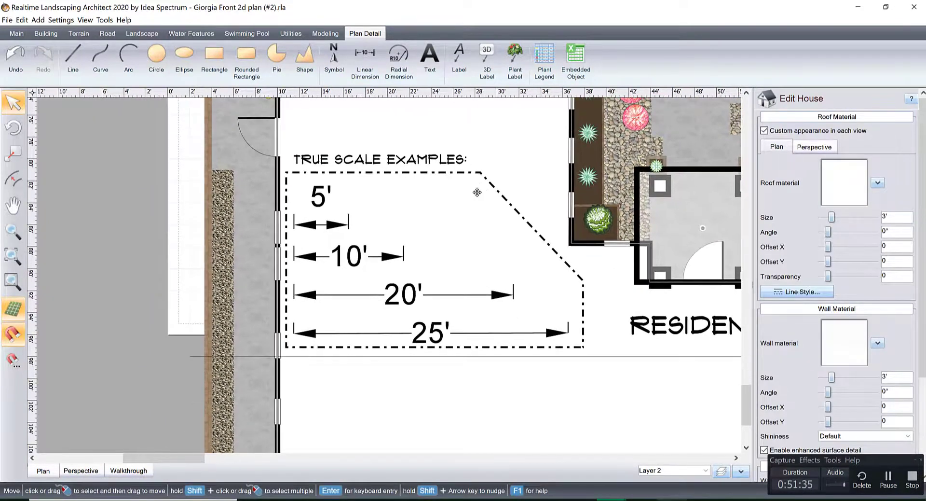
pyautogui.click(501, 195)
pyautogui.click(791, 260)
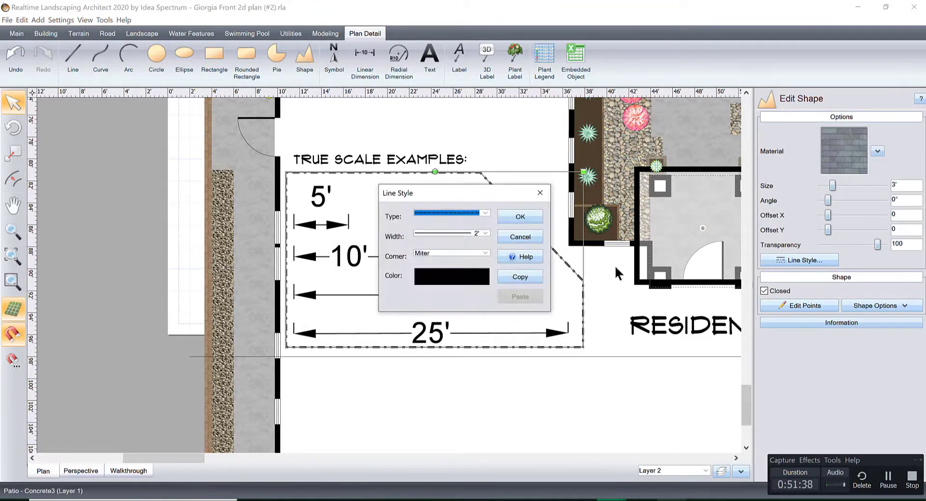
pyautogui.click(484, 233)
pyautogui.click(485, 232)
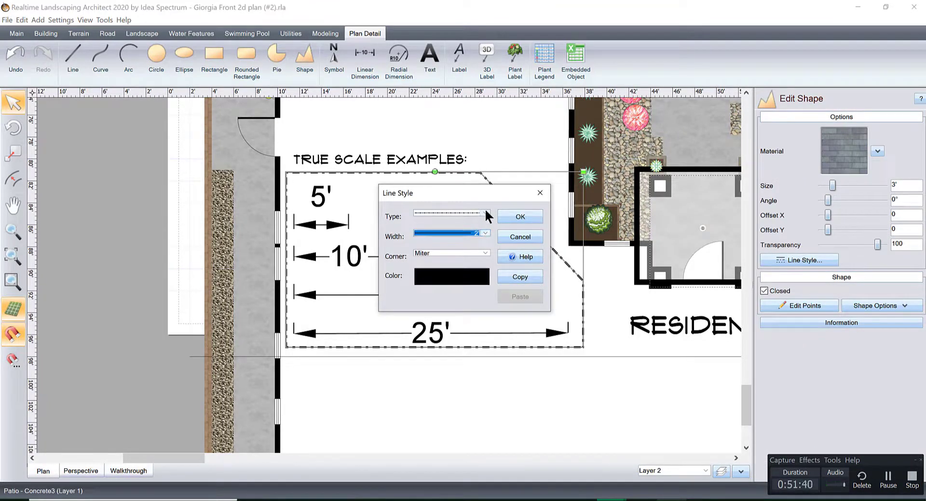
pyautogui.click(485, 212)
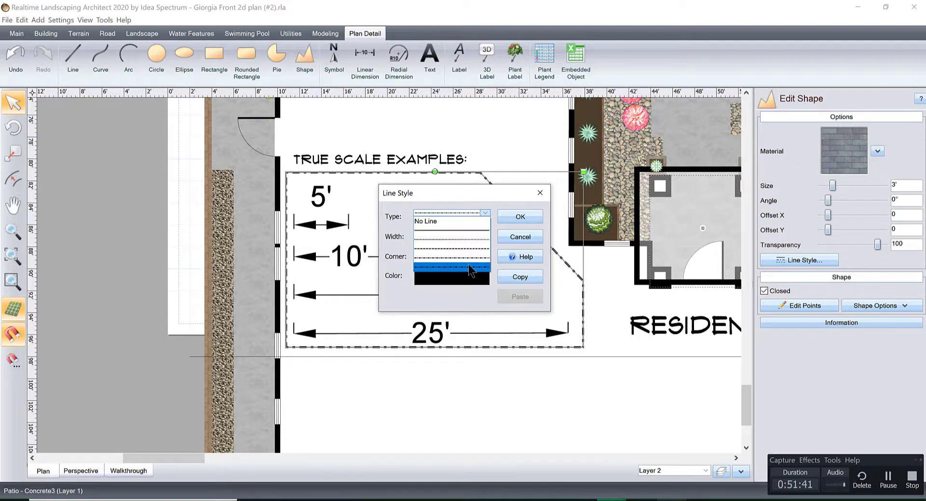
pyautogui.click(462, 239)
pyautogui.click(485, 212)
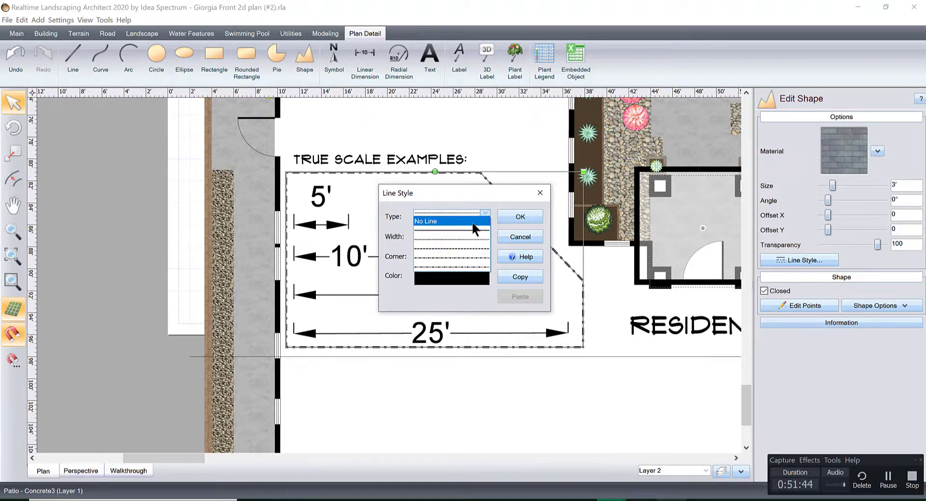
pyautogui.click(462, 240)
pyautogui.click(506, 218)
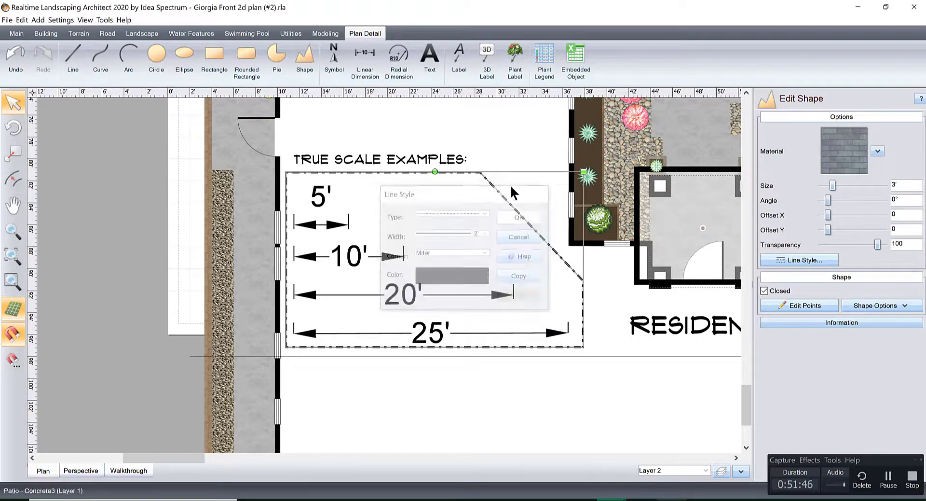
pyautogui.click(516, 145)
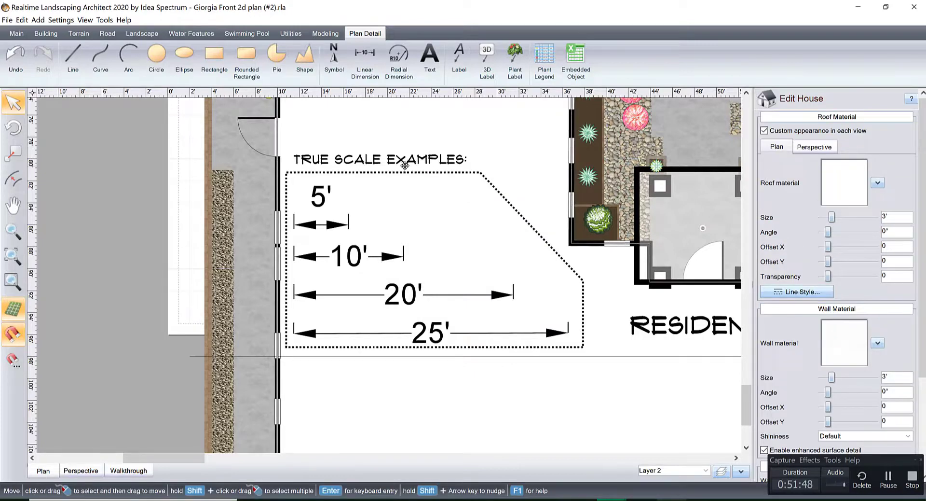
# Step: Examine the scale reference up close and its placement within the whole plan sheet
pyautogui.moveTo(419, 158); pyautogui.dragTo(432, 208, button='middle')
pyautogui.moveTo(489, 240); pyautogui.dragTo(466, 198, button='middle')
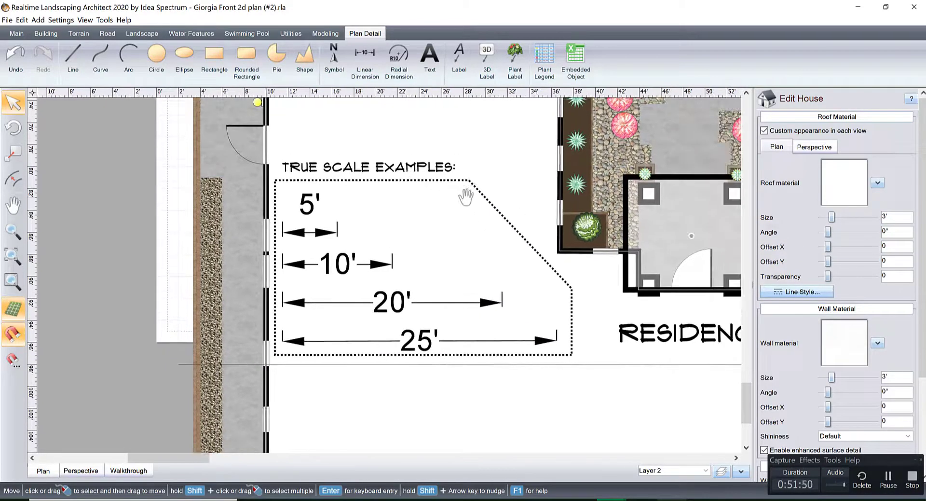
pyautogui.scroll(-2, 462, 229)
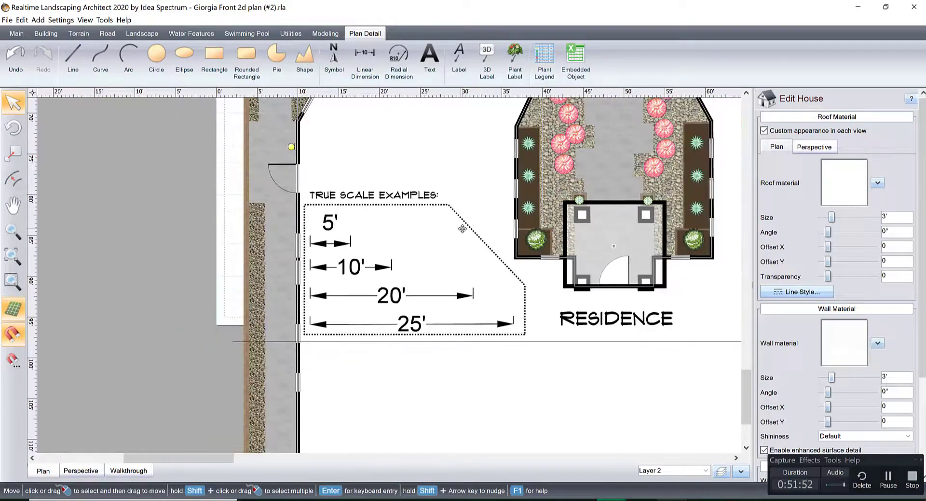
pyautogui.scroll(-5, 462, 229)
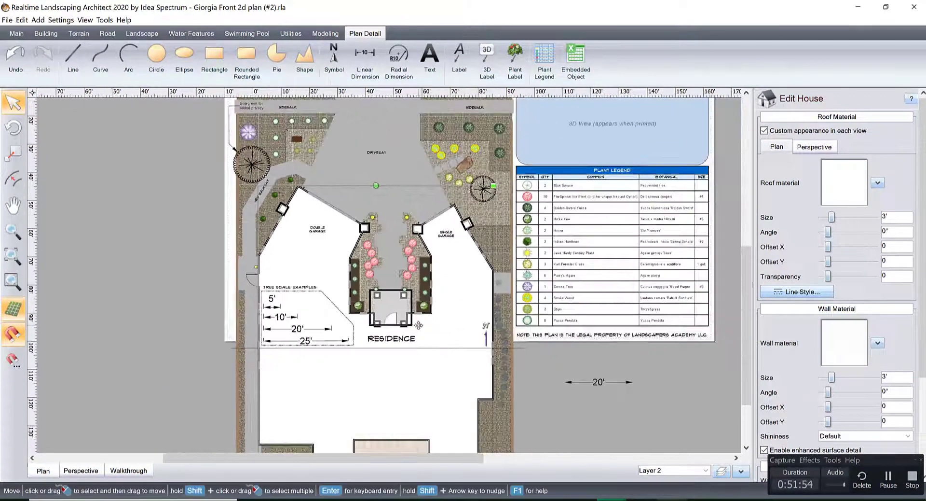
pyautogui.scroll(1, 383, 269)
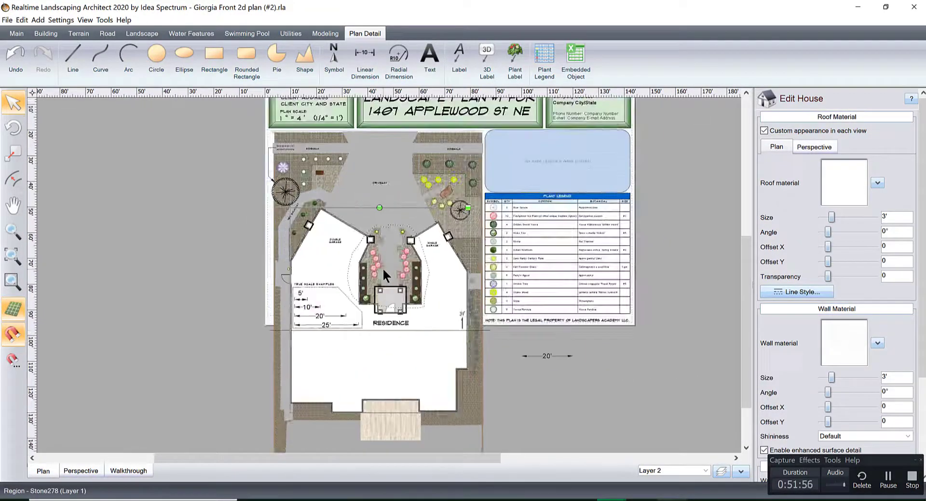
pyautogui.scroll(2, 413, 304)
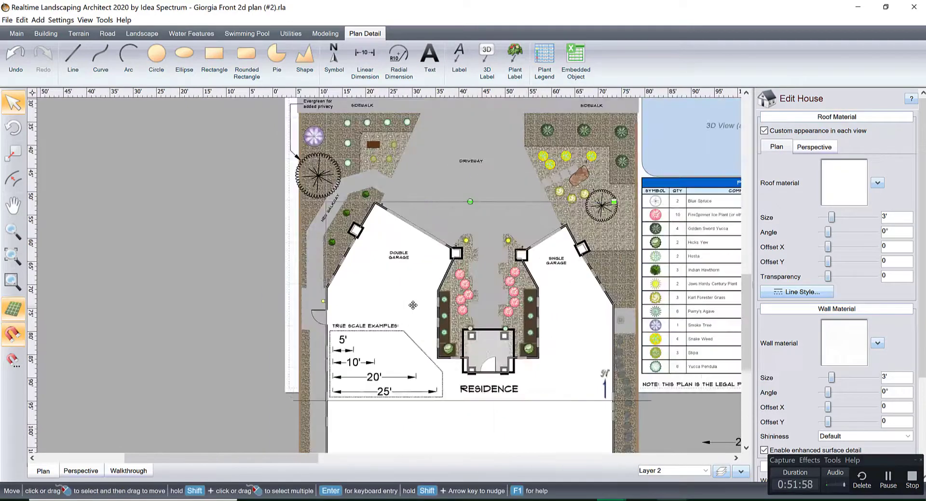
pyautogui.scroll(1, 413, 303)
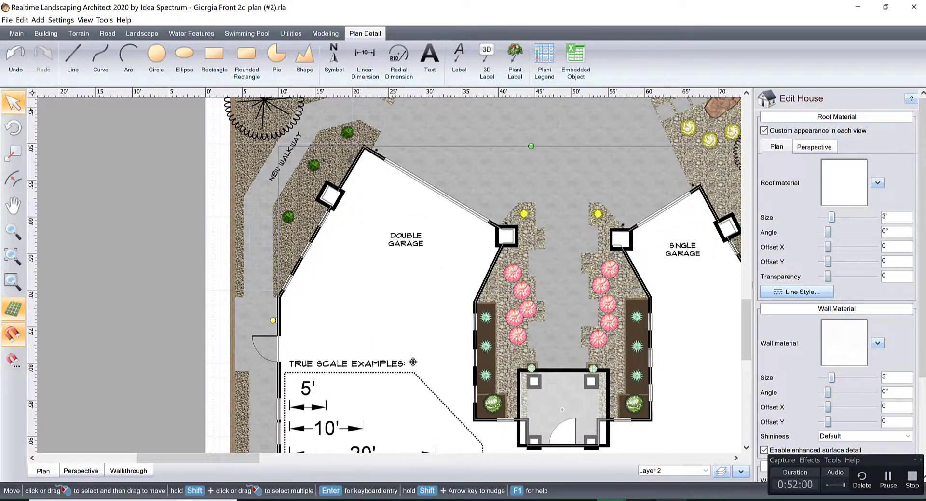
# Step: Examine the scale reference, garages, walkway, planting beds and sidewalk area up close and within the whole plan
pyautogui.scroll(2, 414, 359)
pyautogui.moveTo(417, 337); pyautogui.dragTo(490, 231, button='middle')
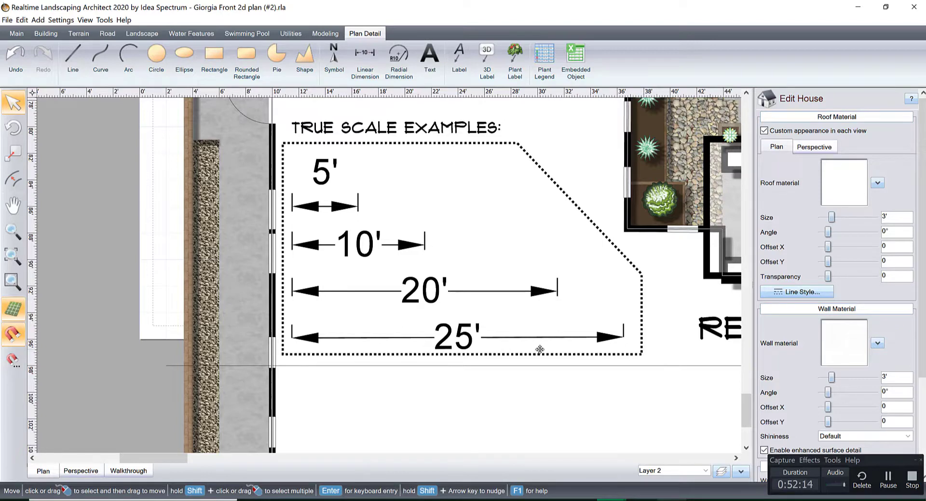
pyautogui.scroll(-2, 610, 216)
pyautogui.moveTo(588, 178); pyautogui.dragTo(397, 320, button='middle')
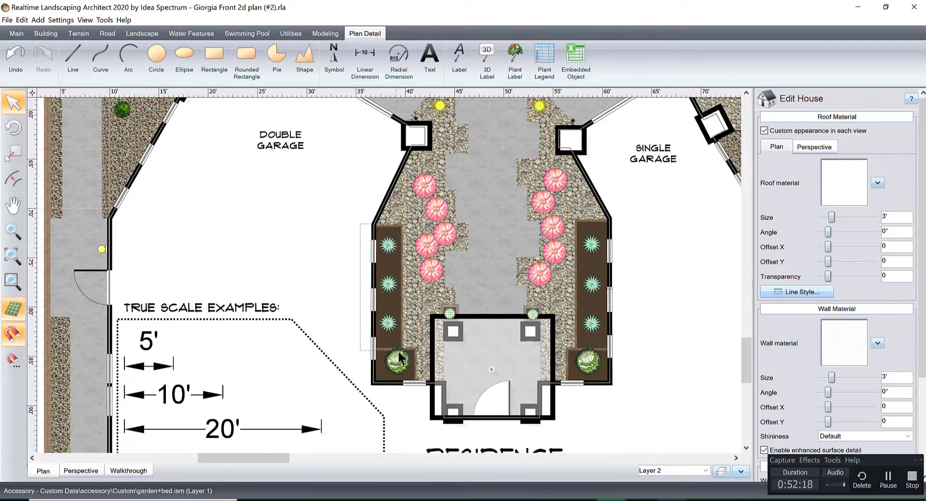
pyautogui.moveTo(412, 230); pyautogui.dragTo(452, 415, button='middle')
pyautogui.moveTo(367, 252); pyautogui.dragTo(531, 297, button='middle')
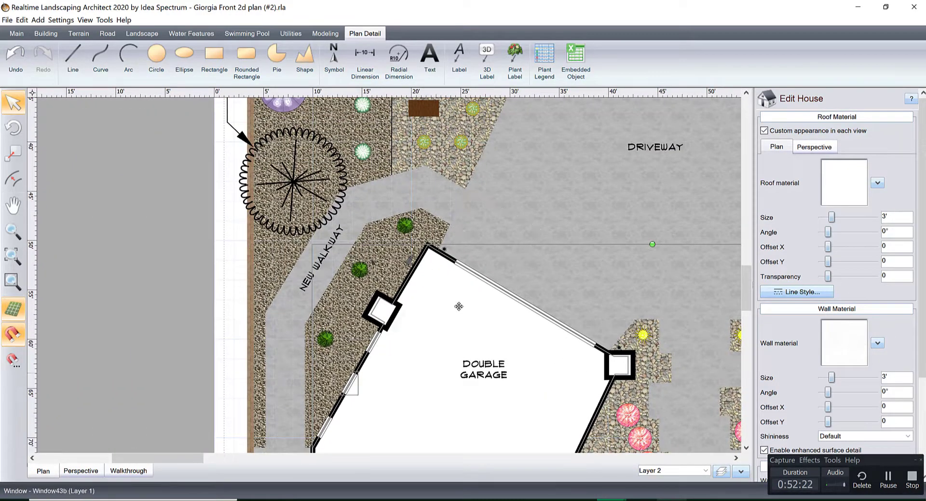
pyautogui.moveTo(484, 243); pyautogui.dragTo(452, 363, button='middle')
pyautogui.scroll(-6, 452, 363)
pyautogui.moveTo(469, 422); pyautogui.dragTo(473, 379, button='middle')
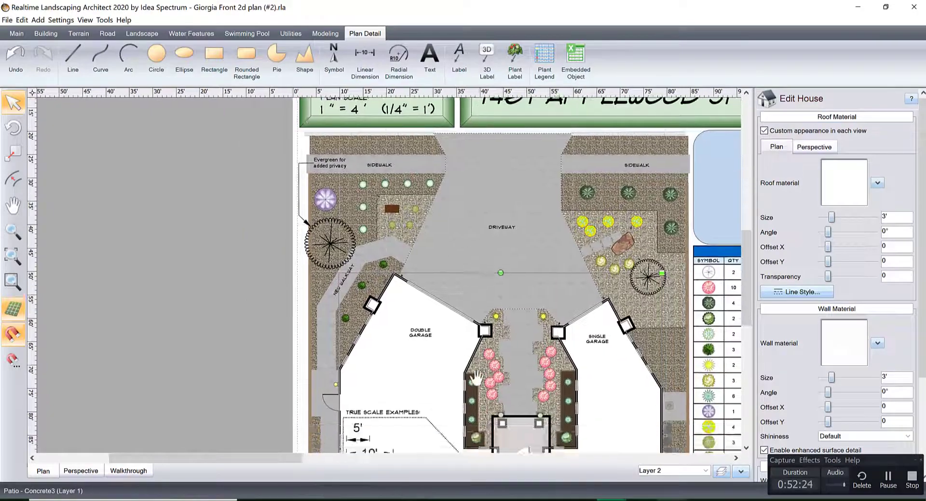
pyautogui.scroll(1, 461, 328)
pyautogui.moveTo(438, 252); pyautogui.dragTo(462, 336, button='middle')
pyautogui.scroll(6, 461, 334)
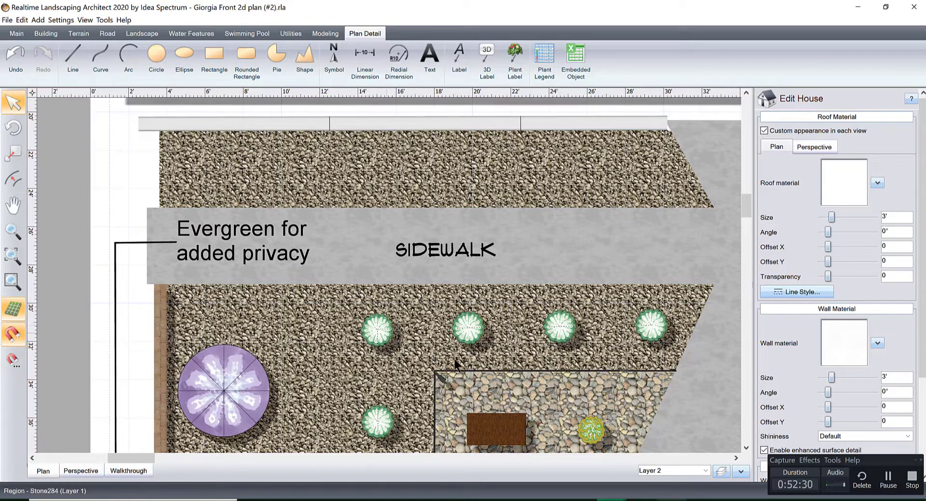
pyautogui.scroll(-4, 465, 363)
pyautogui.scroll(-5, 463, 362)
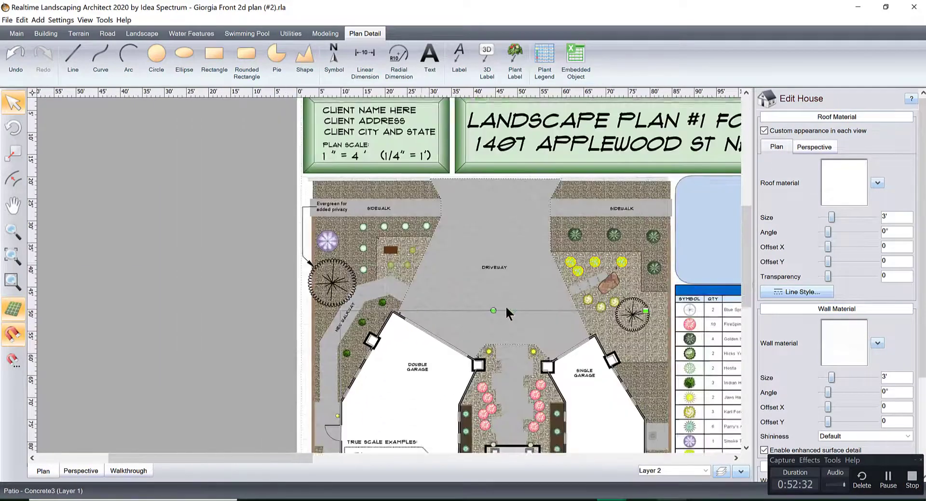
pyautogui.moveTo(487, 213); pyautogui.dragTo(454, 97, button='middle')
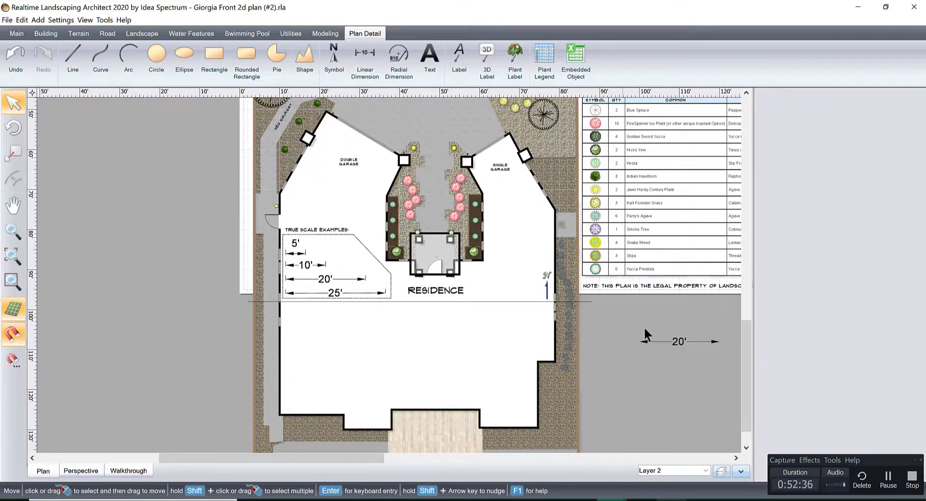
# Step: Delete the stray 20' linear dimension lying outside the plan sheet, below the plant legend
pyautogui.click(675, 338)
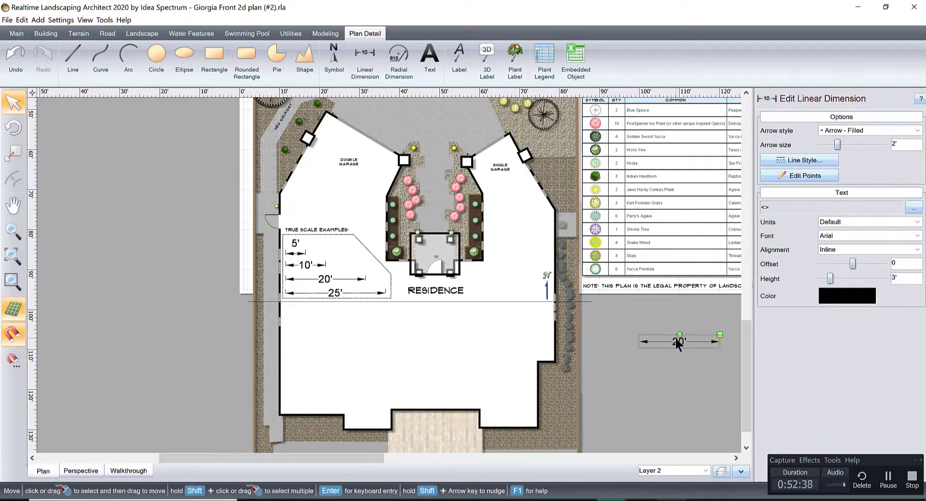
pyautogui.press('Delete')
pyautogui.scroll(-1, 593, 379)
pyautogui.moveTo(593, 380); pyautogui.dragTo(523, 388, button='middle')
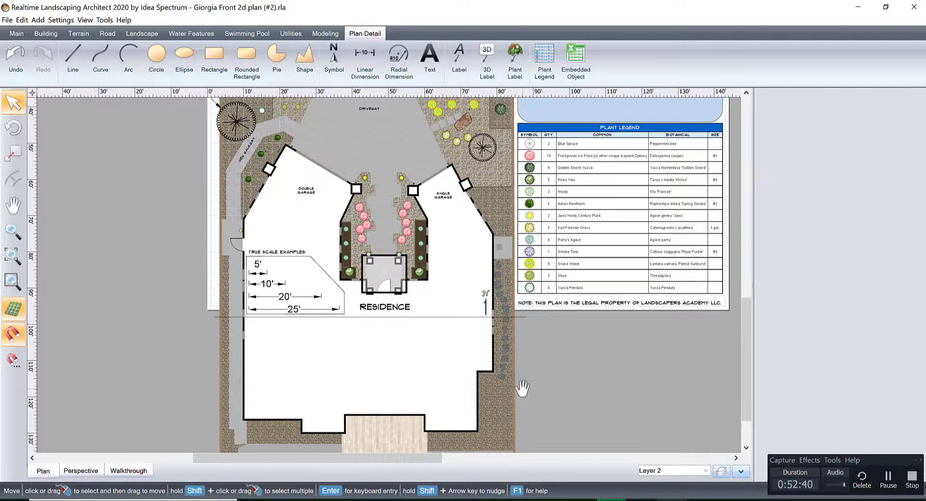
# Step: Move the north arrow beside the scale frame's right edge and shift the RESIDENCE label slightly right, leaving nothing selected
pyautogui.scroll(3, 461, 319)
pyautogui.moveTo(571, 317); pyautogui.dragTo(316, 314)
pyautogui.click(374, 333)
pyautogui.moveTo(374, 333); pyautogui.dragTo(429, 336)
pyautogui.click(655, 382)
pyautogui.scroll(-6, 655, 381)
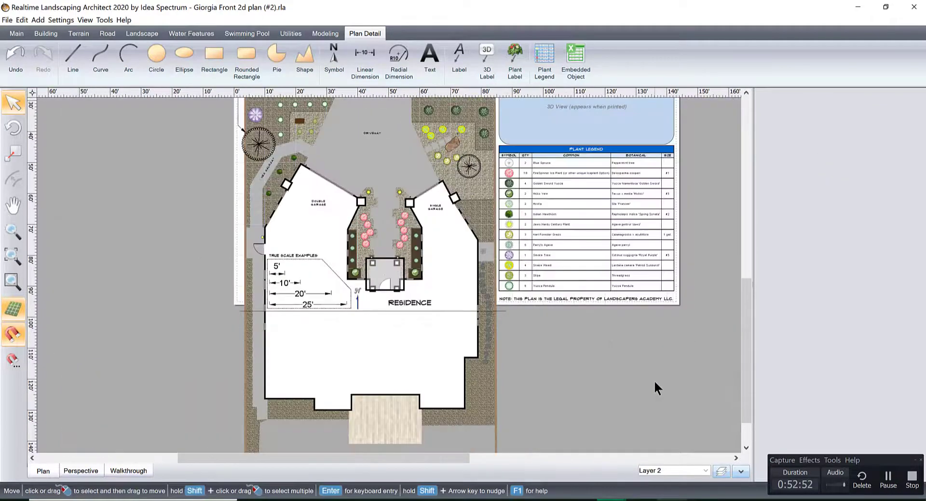
# Step: Export the plan as Test2.pdf on the Desktop with automatic resolution and High (slow) render quality
pyautogui.moveTo(603, 248); pyautogui.dragTo(609, 363, button='middle')
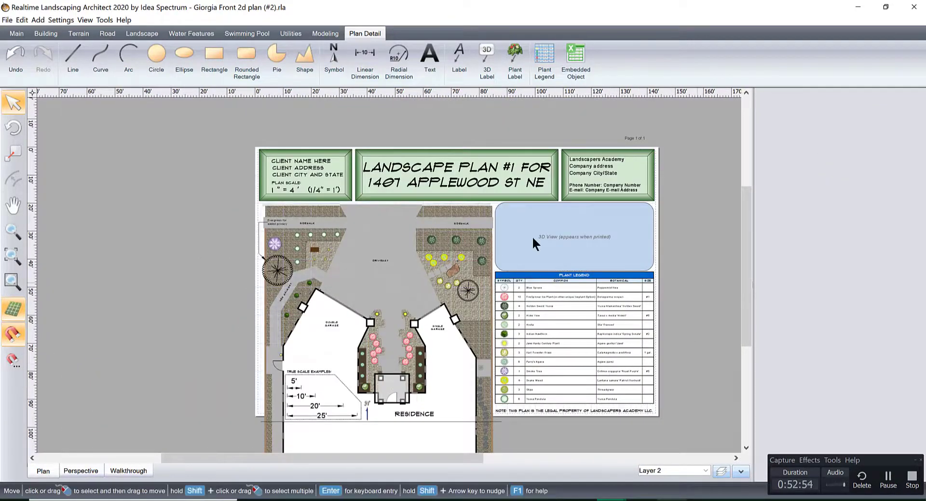
pyautogui.click(6, 20)
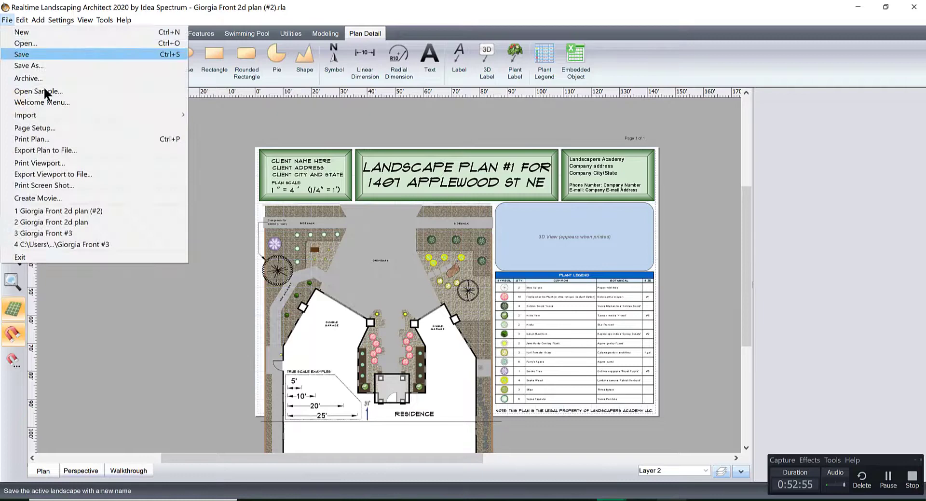
pyautogui.click(57, 147)
pyautogui.write('Te')
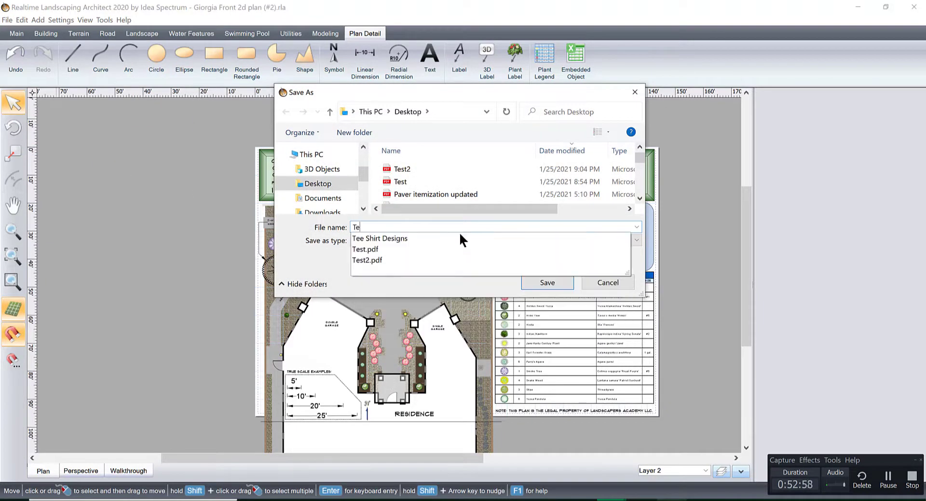
pyautogui.click(472, 261)
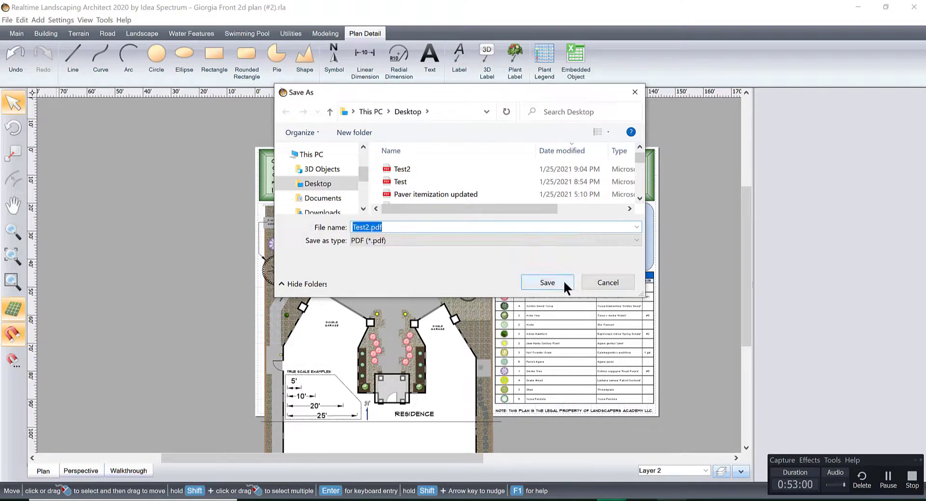
pyautogui.click(563, 279)
pyautogui.click(494, 257)
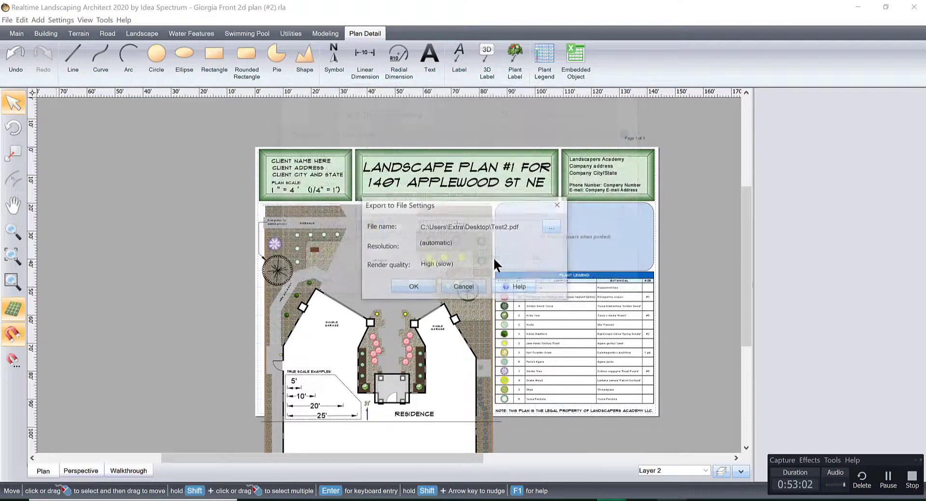
pyautogui.click(420, 285)
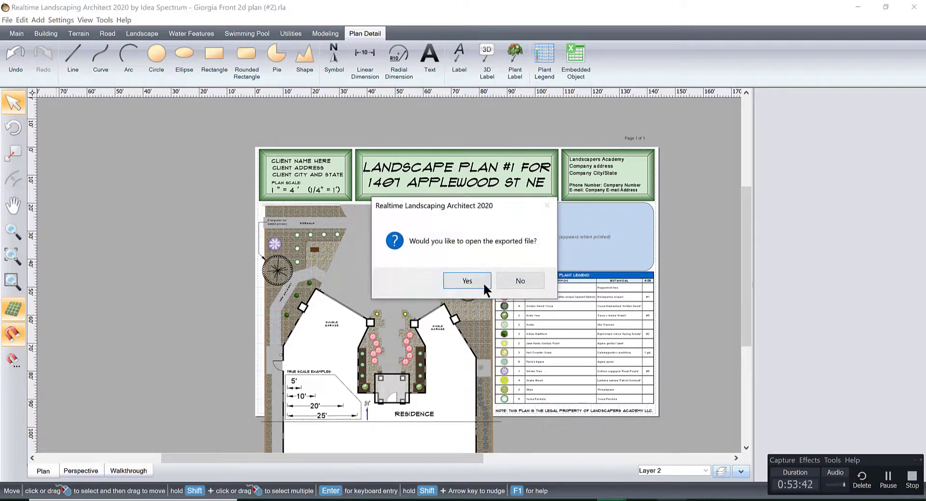
# Step: Open the exported Test2.pdf, zoom out to inspect the sheet's layout and close it
pyautogui.click(482, 283)
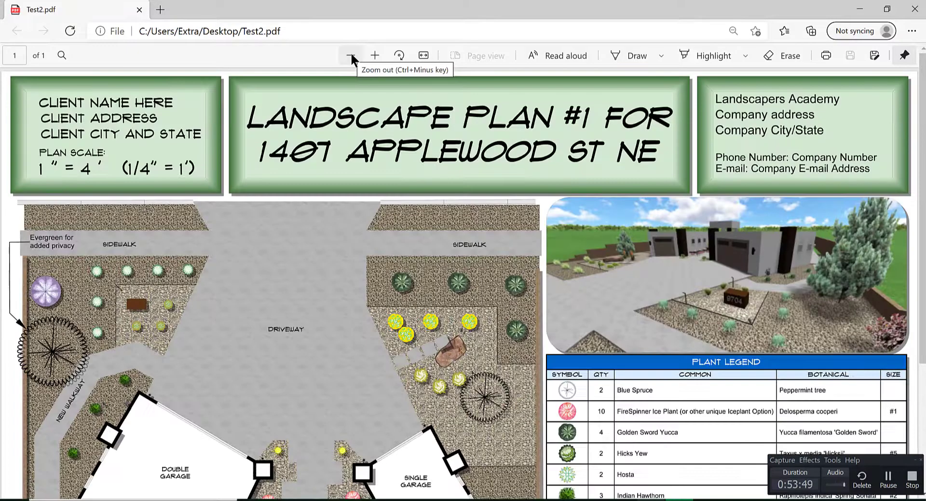
pyautogui.click(351, 56)
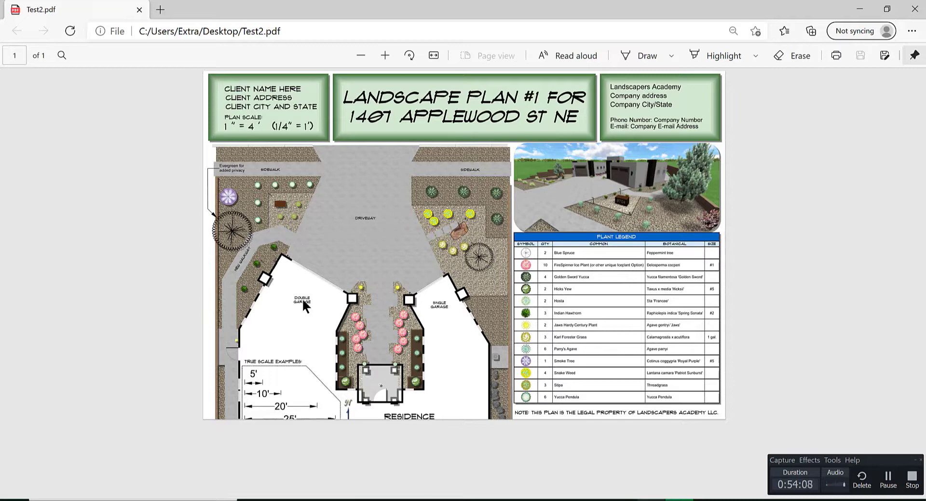
pyautogui.click(914, 13)
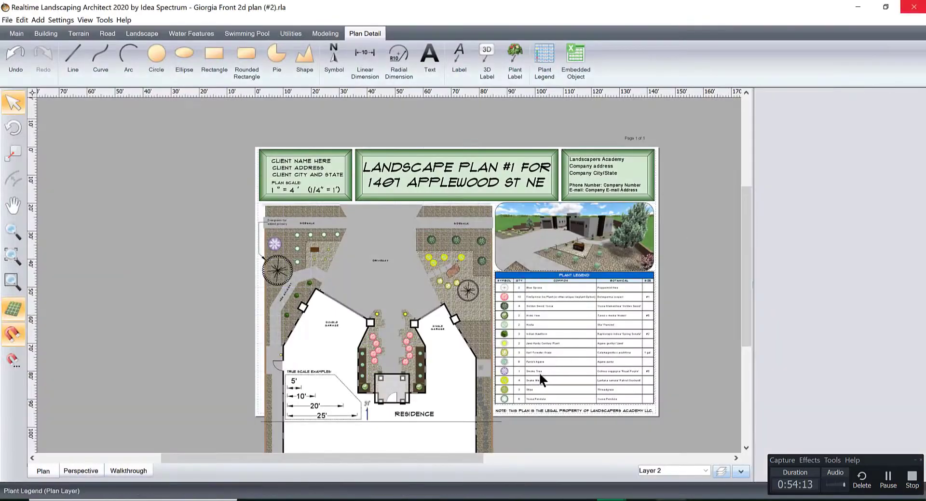
# Step: Delete the RESIDENCE text label below the house entrance
pyautogui.scroll(2, 453, 422)
pyautogui.scroll(2, 476, 302)
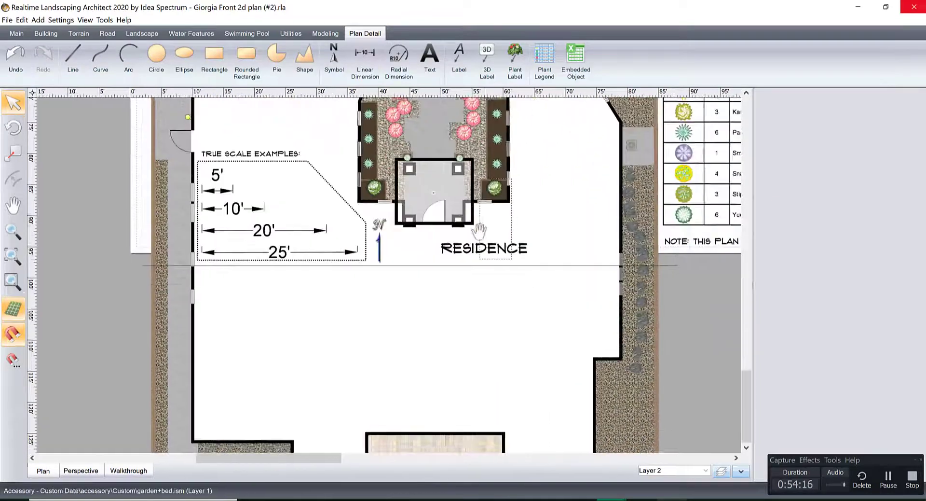
pyautogui.click(475, 257)
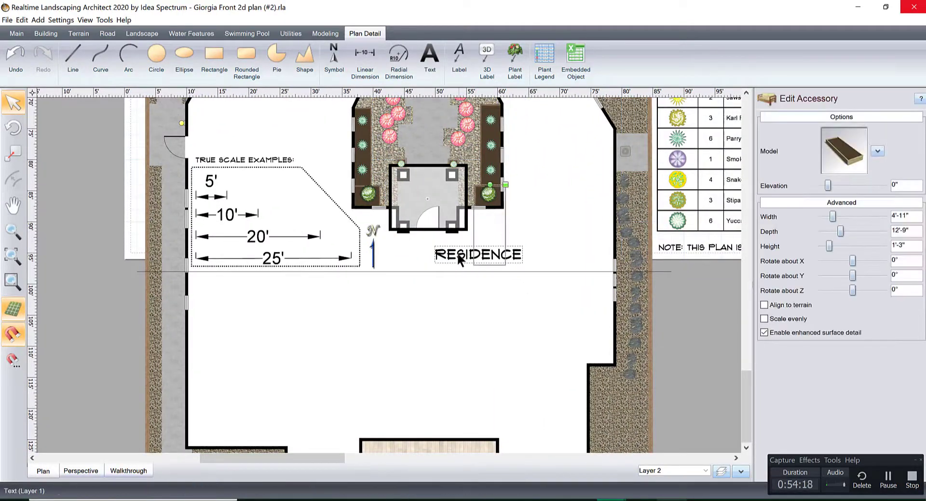
pyautogui.click(458, 254)
pyautogui.press('Delete')
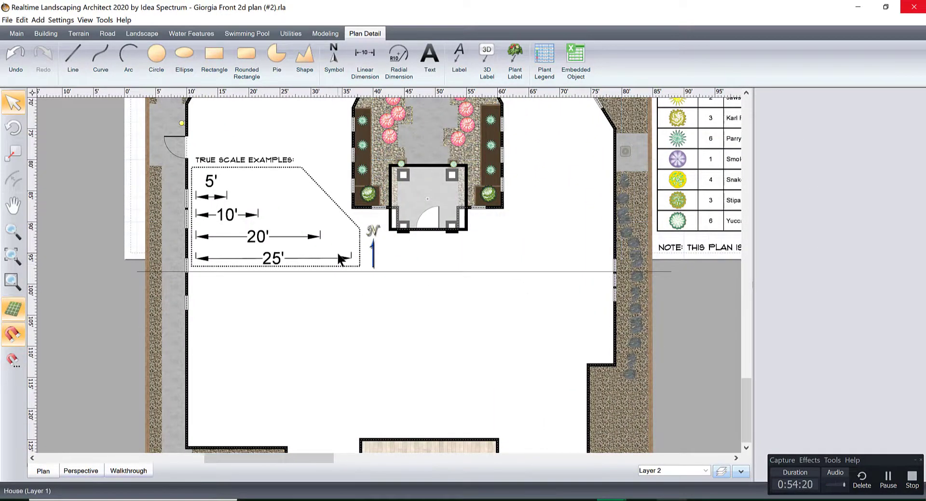
# Step: Try to move the scale heading, frame, four dimensions and north arrow upward together, and undo the move
pyautogui.scroll(2, 343, 258)
pyautogui.scroll(2, 332, 309)
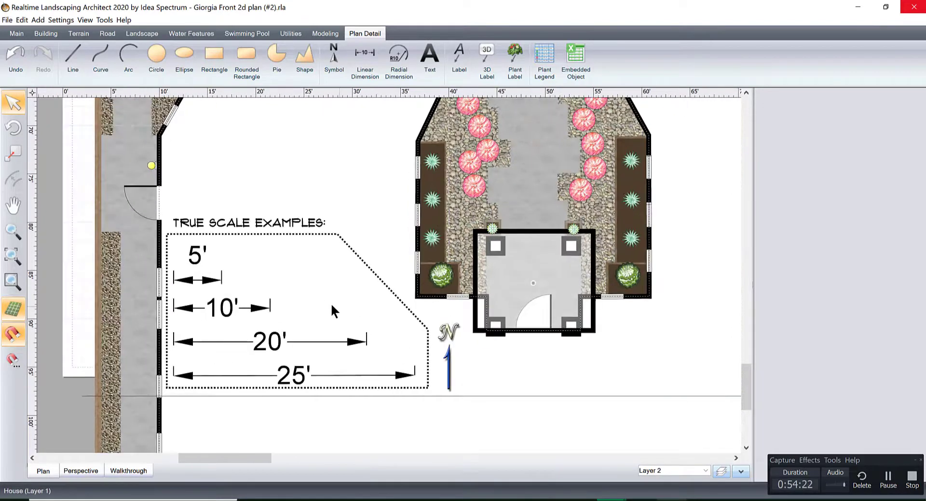
pyautogui.click(195, 224)
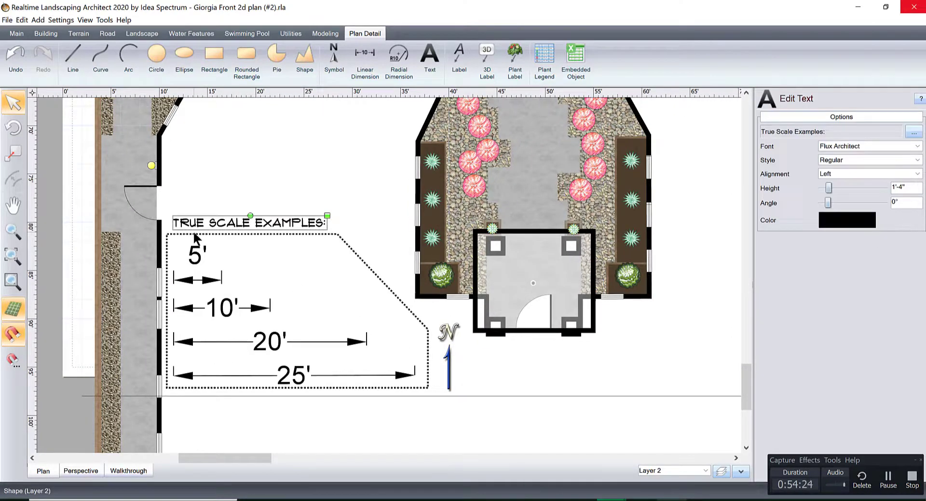
pyautogui.keyDown('shift'); pyautogui.click(196, 234); pyautogui.keyUp('shift')
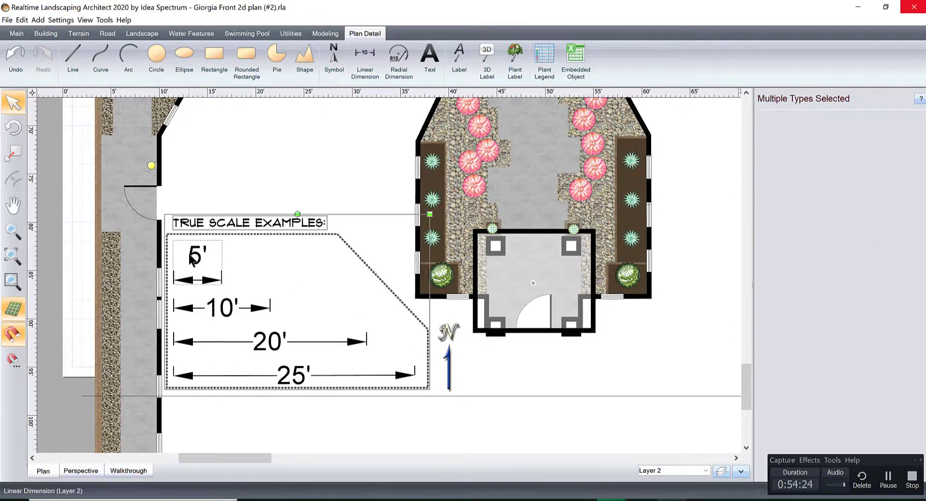
pyautogui.keyDown('shift'); pyautogui.click(215, 308); pyautogui.keyUp('shift')
pyautogui.keyDown('shift'); pyautogui.click(253, 337); pyautogui.keyUp('shift')
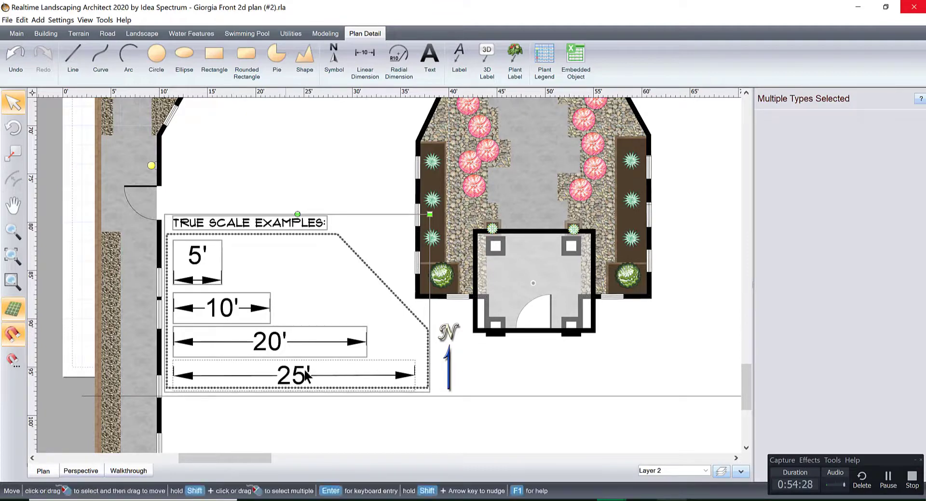
pyautogui.keyDown('shift'); pyautogui.click(286, 374); pyautogui.keyUp('shift')
pyautogui.keyDown('shift'); pyautogui.click(449, 351); pyautogui.keyUp('shift')
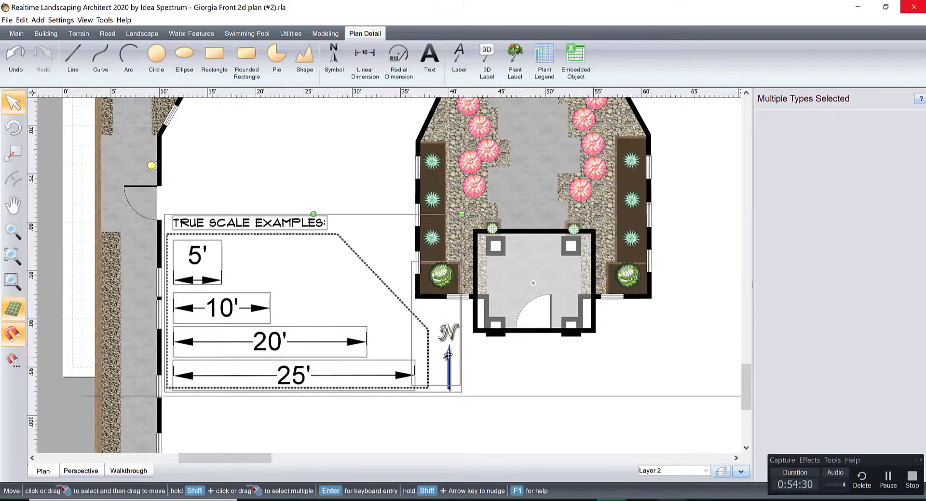
pyautogui.moveTo(448, 356); pyautogui.dragTo(448, 332)
pyautogui.hotkey('ctrl', 'z')
pyautogui.click(230, 223)
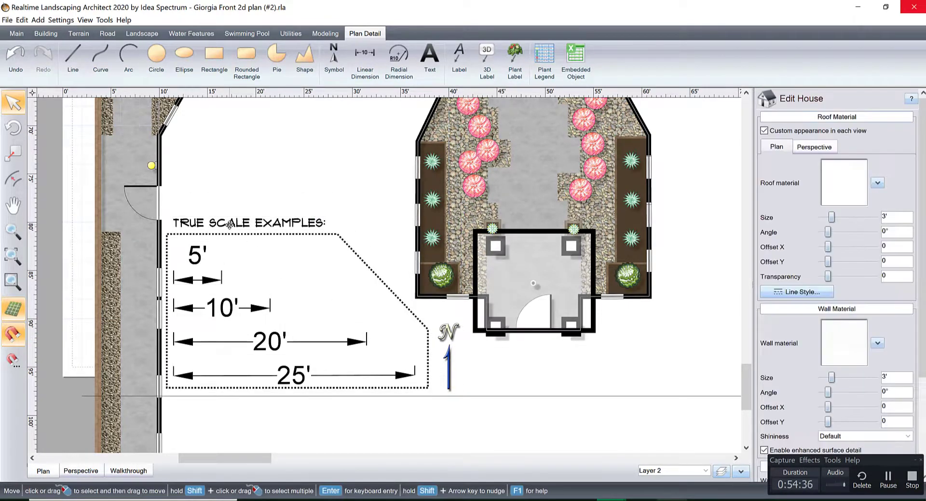
# Step: Move the scale heading, frame and the 5', 10', 20' and 25' dimensions slightly upward together, without the north arrow
pyautogui.click(229, 223)
pyautogui.keyDown('shift'); pyautogui.click(201, 253); pyautogui.keyUp('shift')
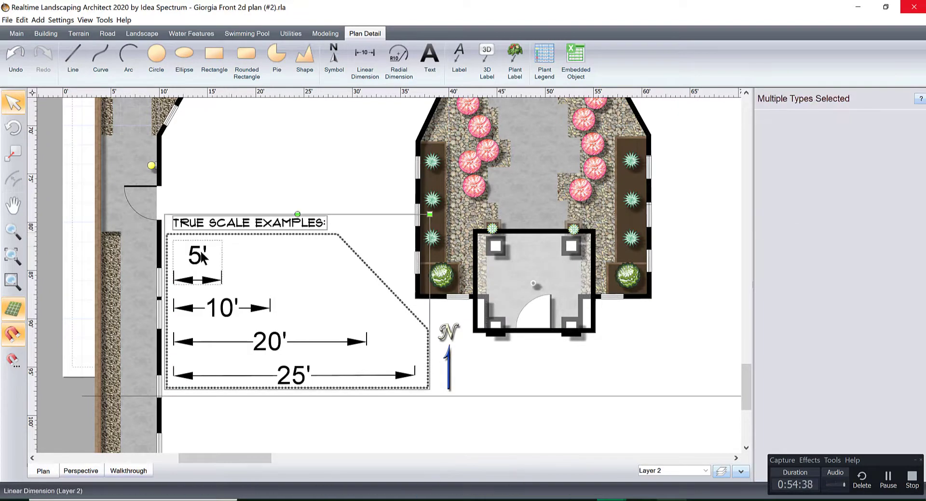
pyautogui.keyDown('shift'); pyautogui.click(227, 308); pyautogui.keyUp('shift')
pyautogui.keyDown('shift'); pyautogui.click(263, 340); pyautogui.keyUp('shift')
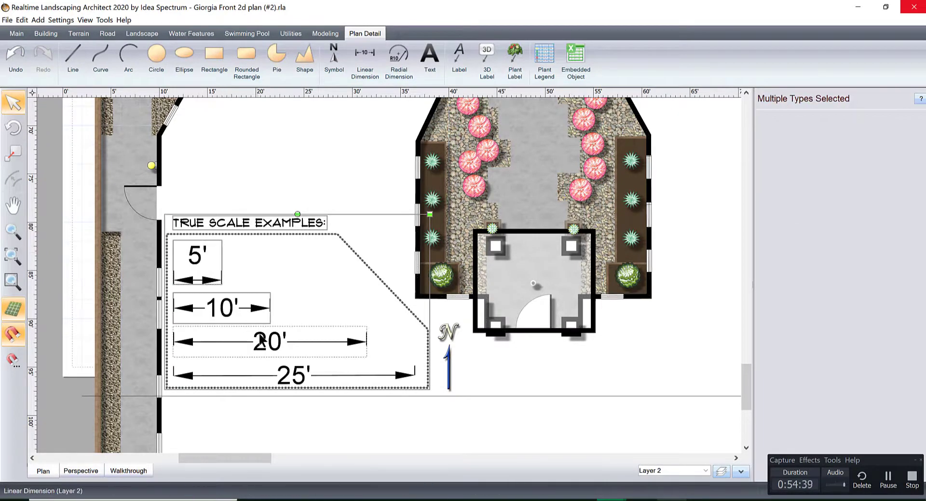
pyautogui.keyDown('shift'); pyautogui.click(280, 365); pyautogui.keyUp('shift')
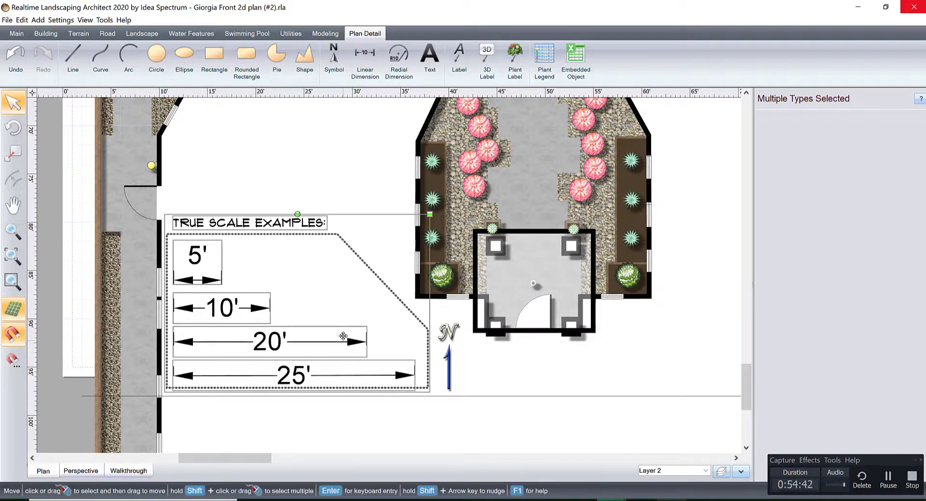
pyautogui.moveTo(343, 336); pyautogui.dragTo(342, 315)
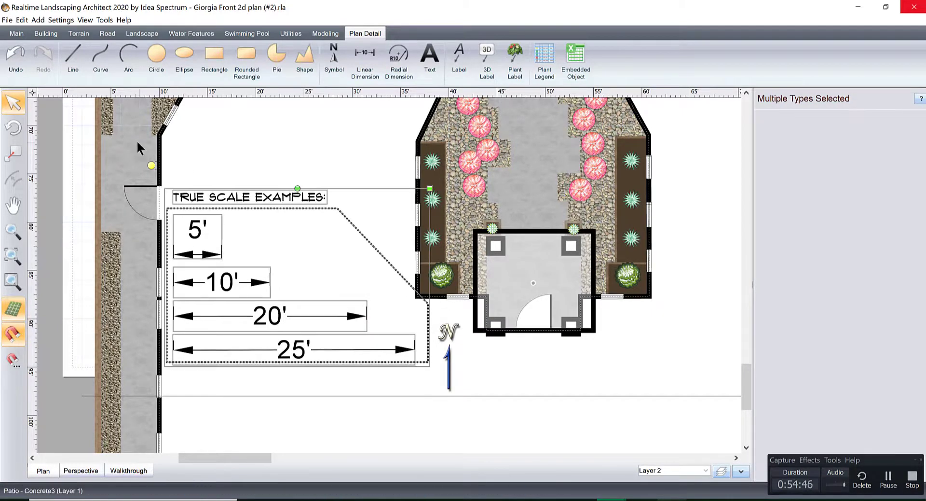
# Step: Lower the frame corner where its slanted edge meets the short vertical side, leaving that side about 3'-9" long
pyautogui.click(293, 211)
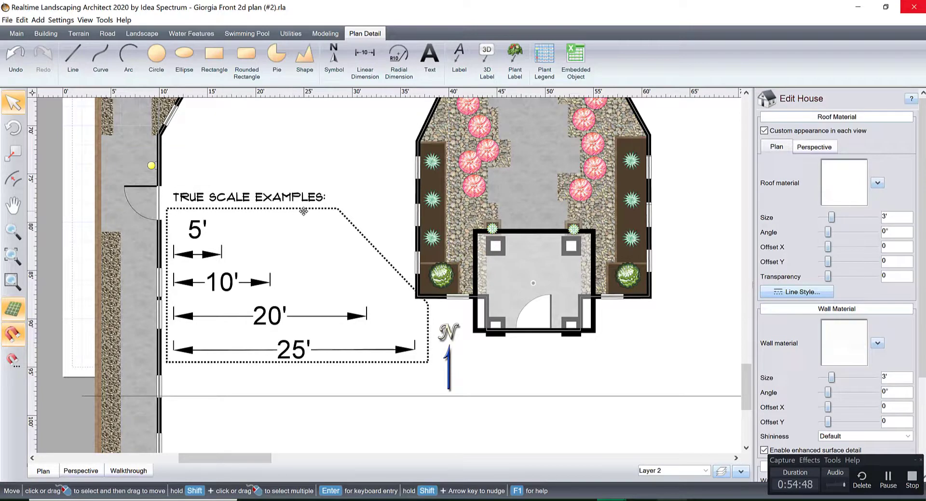
pyautogui.click(304, 208)
pyautogui.click(799, 304)
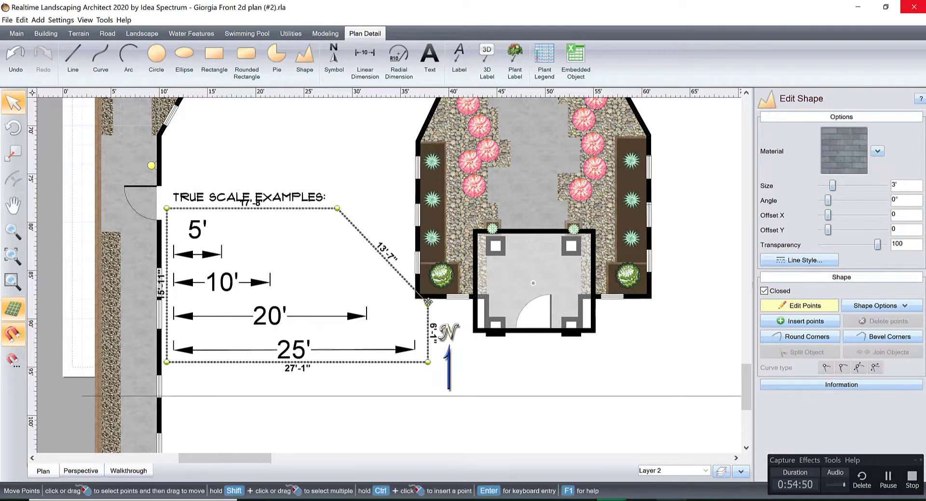
pyautogui.moveTo(428, 302); pyautogui.dragTo(431, 340)
pyautogui.scroll(4, 430, 340)
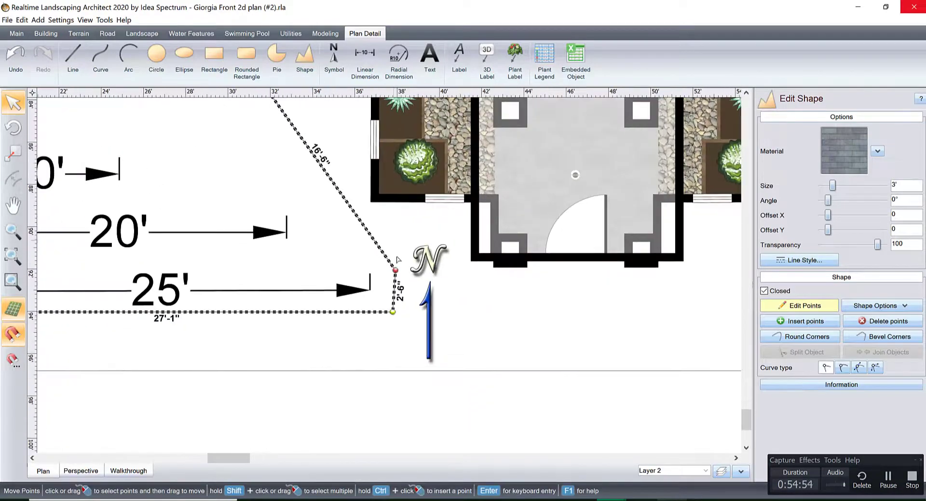
pyautogui.click(394, 261)
pyautogui.moveTo(394, 259); pyautogui.dragTo(395, 220)
pyautogui.scroll(2, 391, 247)
pyautogui.scroll(-3, 420, 256)
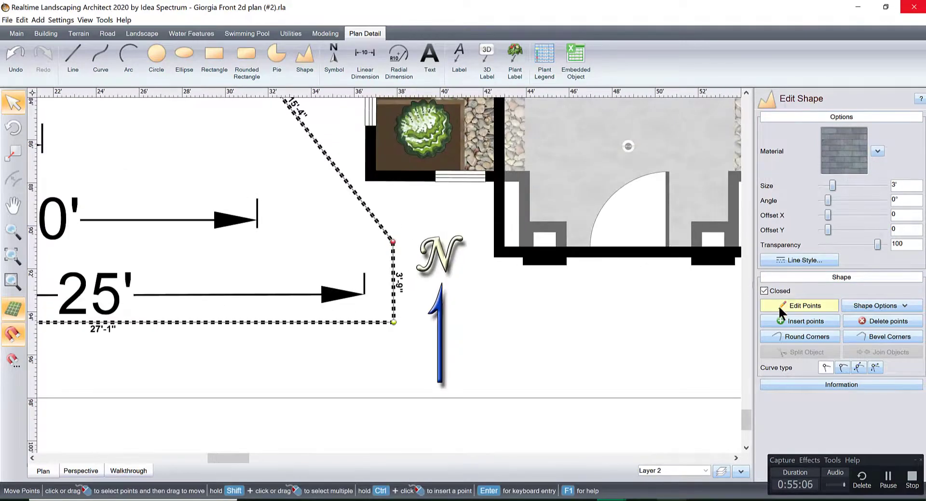
pyautogui.click(778, 304)
# Step: Move the north arrow slightly upward into the gap between the scale frame and the house entrance
pyautogui.click(434, 290)
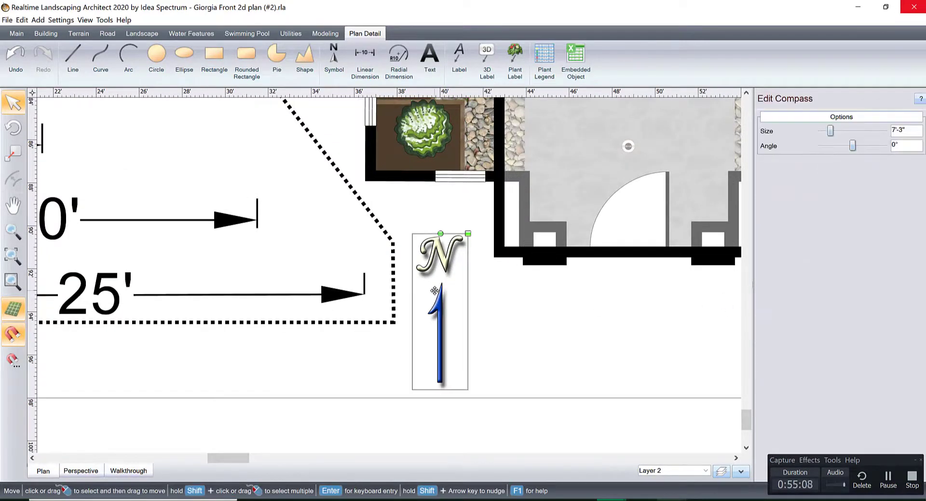
pyautogui.moveTo(435, 290); pyautogui.dragTo(429, 248)
pyautogui.scroll(-5, 430, 247)
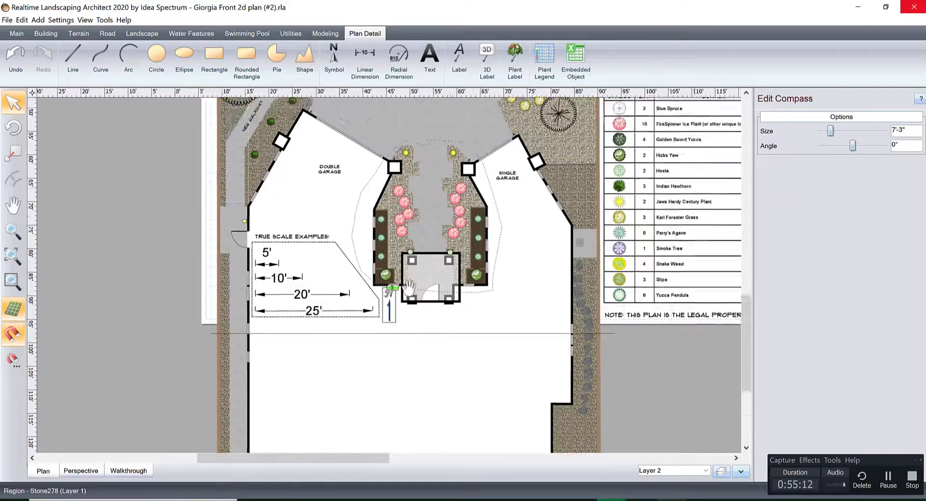
# Step: Enlarge the DOUBLE GARAGE text to a height of about 2'-1"
pyautogui.scroll(3, 325, 221)
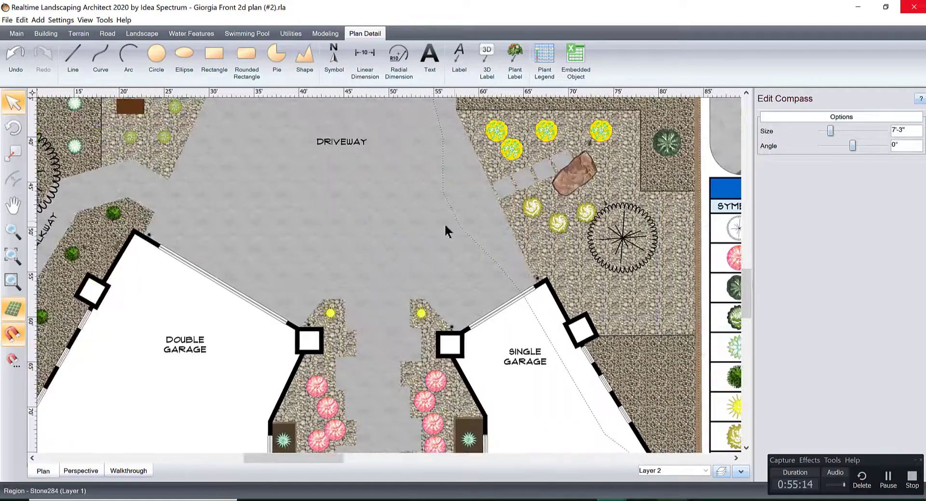
pyautogui.moveTo(384, 239); pyautogui.dragTo(525, 208, button='middle')
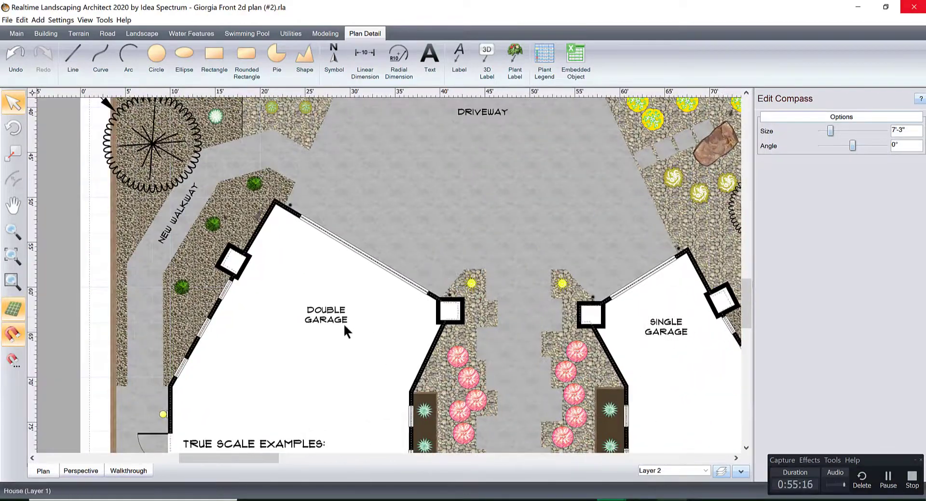
pyautogui.click(326, 315)
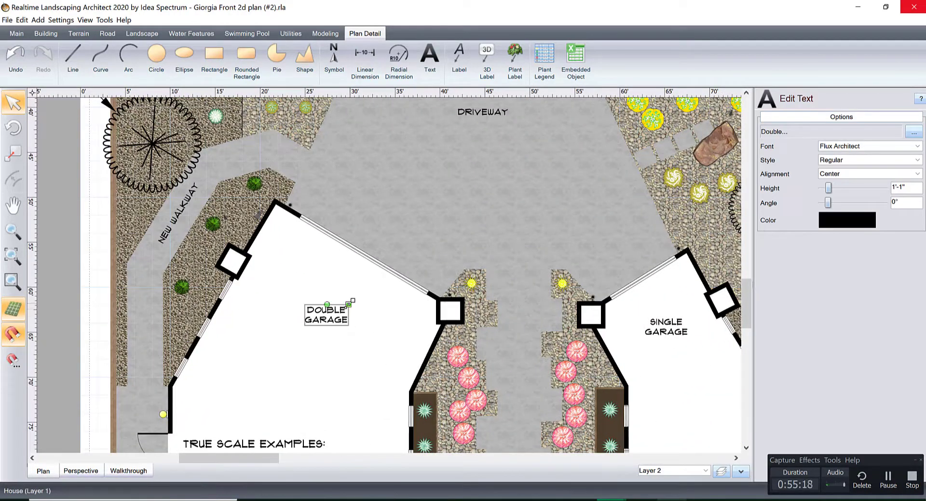
pyautogui.moveTo(348, 305); pyautogui.dragTo(362, 295)
# Step: Enlarge the DRIVEWAY text and set its height to 2'-2"
pyautogui.moveTo(473, 169); pyautogui.dragTo(448, 257, button='middle')
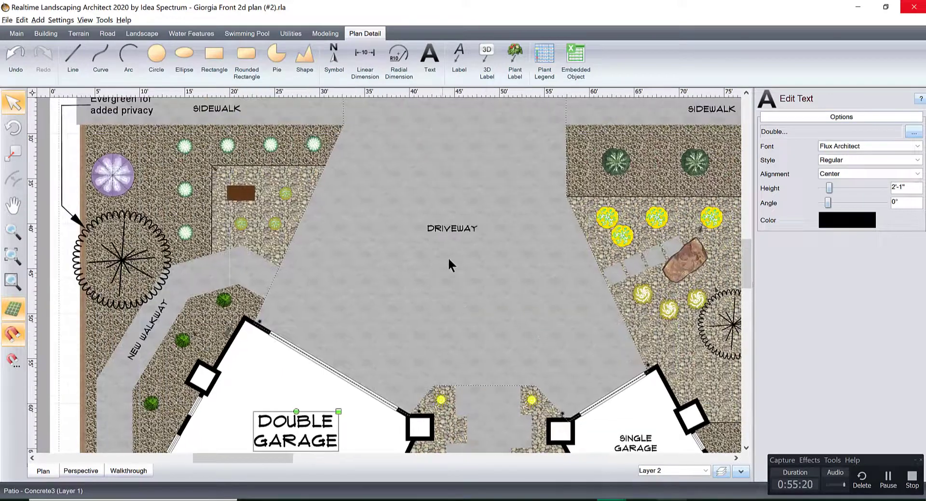
pyautogui.click(454, 229)
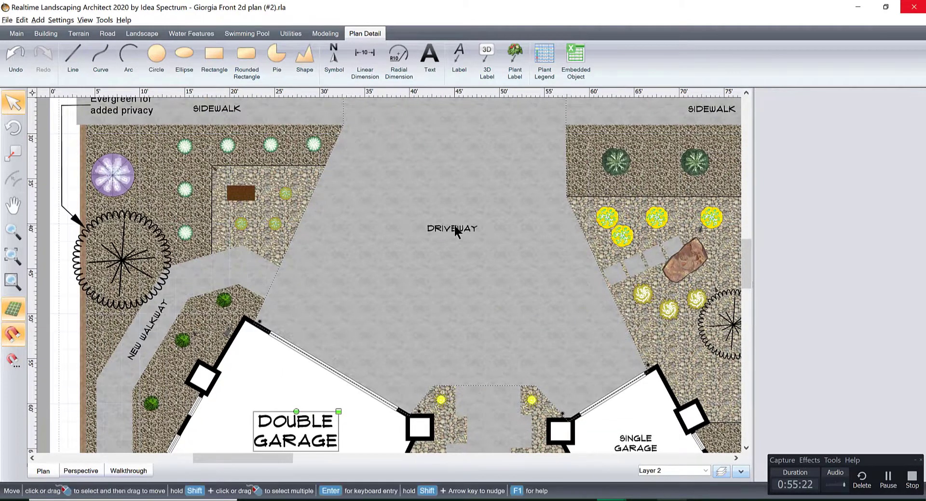
pyautogui.click(470, 224)
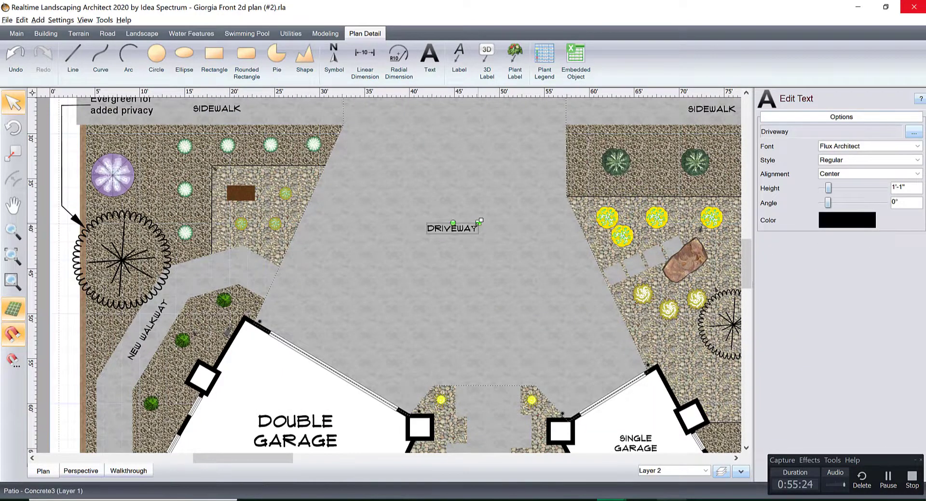
pyautogui.moveTo(478, 223); pyautogui.dragTo(510, 216)
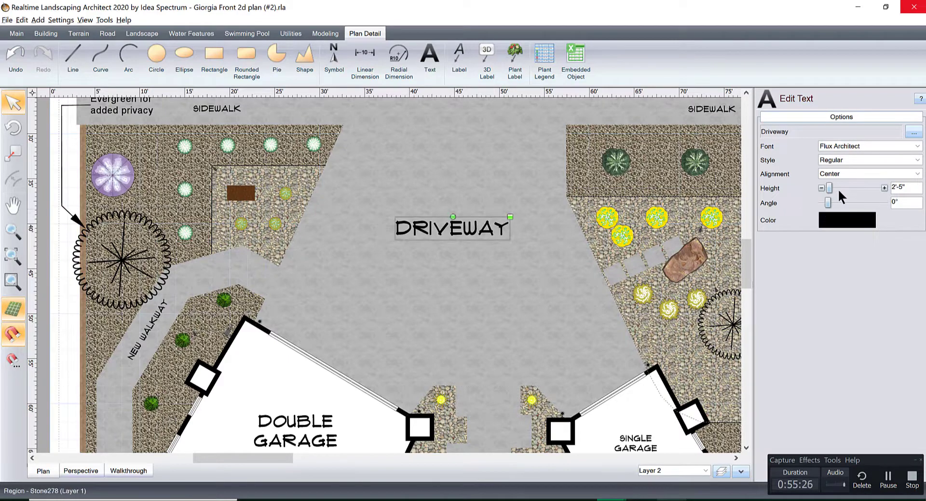
pyautogui.click(820, 187)
pyautogui.click(820, 187)
pyautogui.click(820, 187)
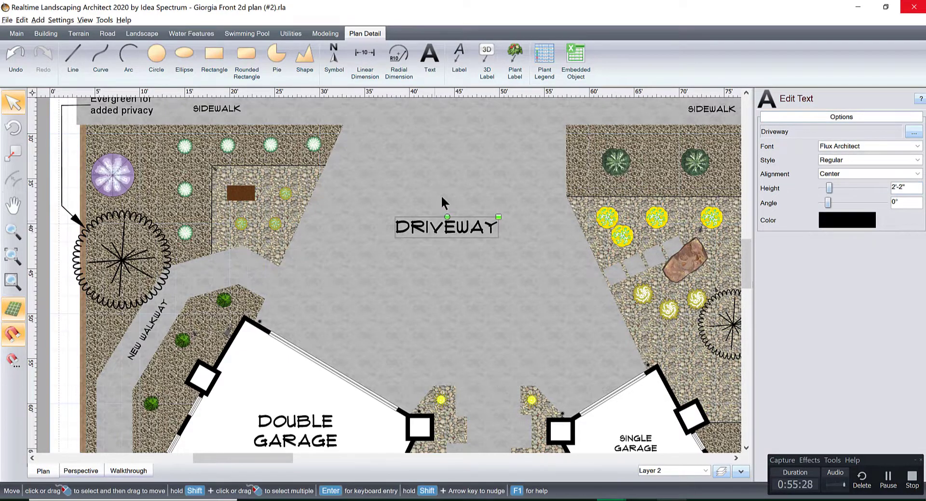
# Step: Add a label reading 2-4" Grey Rounded Cobblestone on the driveway, pointing at the cobble bed with the brown bench
pyautogui.moveTo(442, 196); pyautogui.dragTo(486, 252, button='middle')
pyautogui.scroll(2, 488, 246)
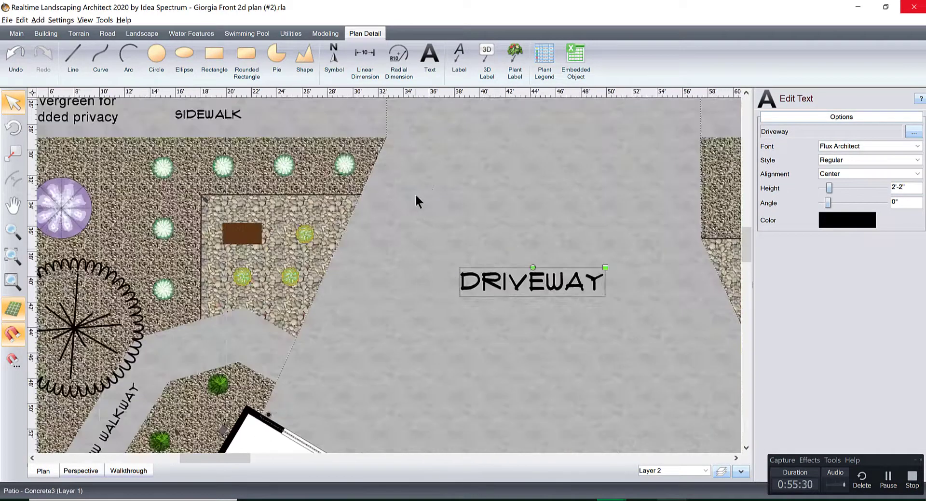
pyautogui.click(459, 55)
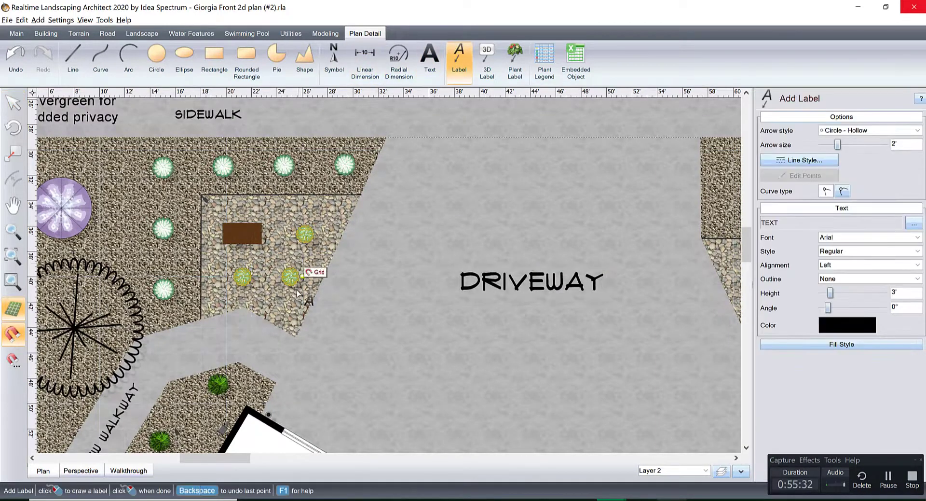
pyautogui.click(295, 300)
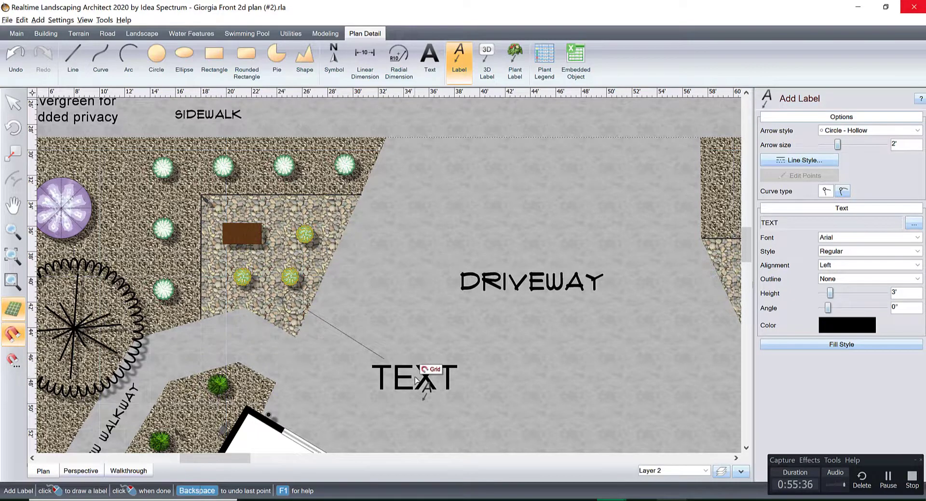
pyautogui.rightClick(416, 379)
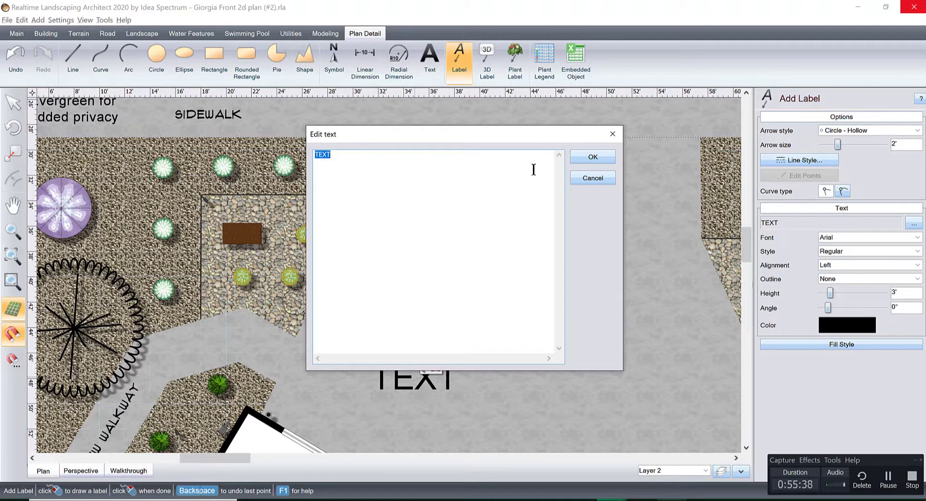
pyautogui.write('2-4" Grey Rounded')
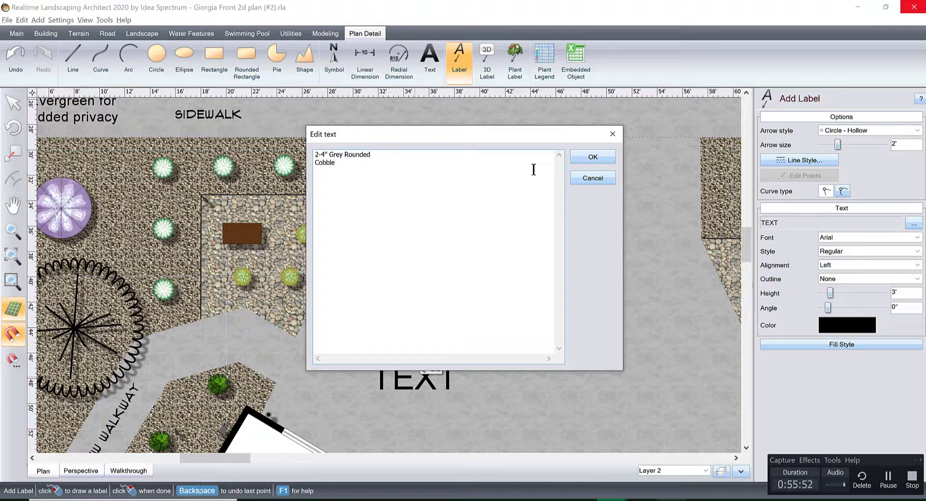
pyautogui.click(592, 158)
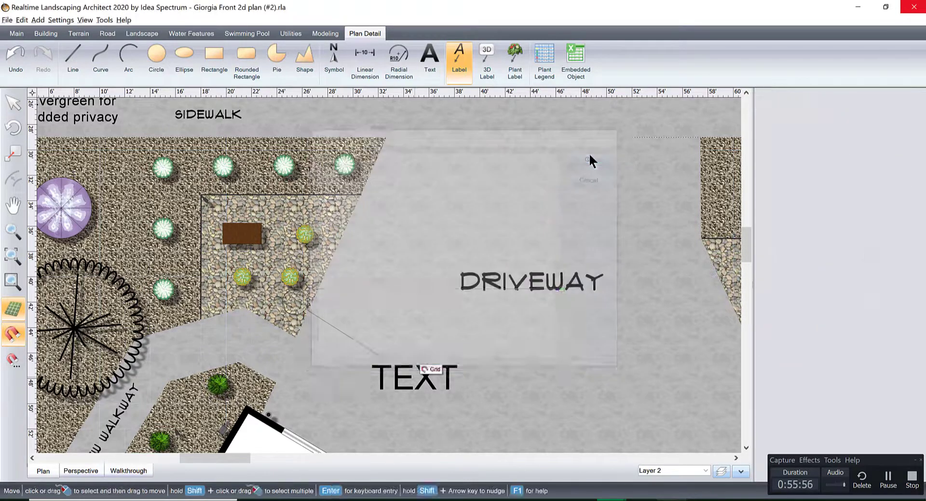
# Step: Set the cobblestone label's arrow style to Arrow - Filled and give its leader a thicker line
pyautogui.click(866, 130)
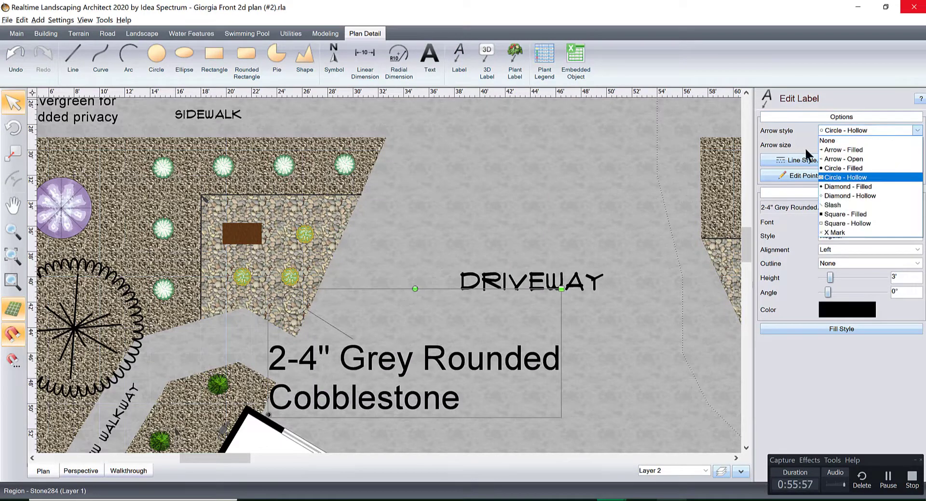
pyautogui.click(834, 144)
pyautogui.click(802, 177)
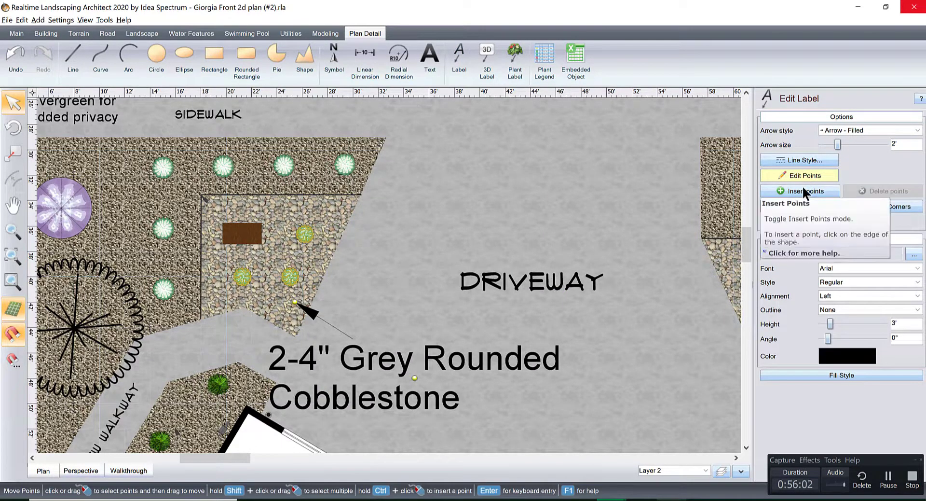
pyautogui.click(800, 174)
pyautogui.click(800, 160)
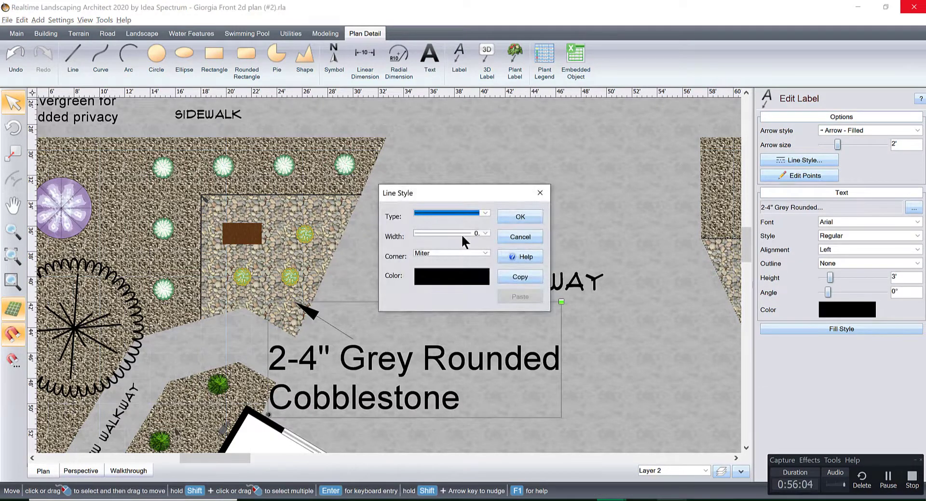
pyautogui.click(486, 233)
pyautogui.click(471, 253)
pyautogui.click(502, 218)
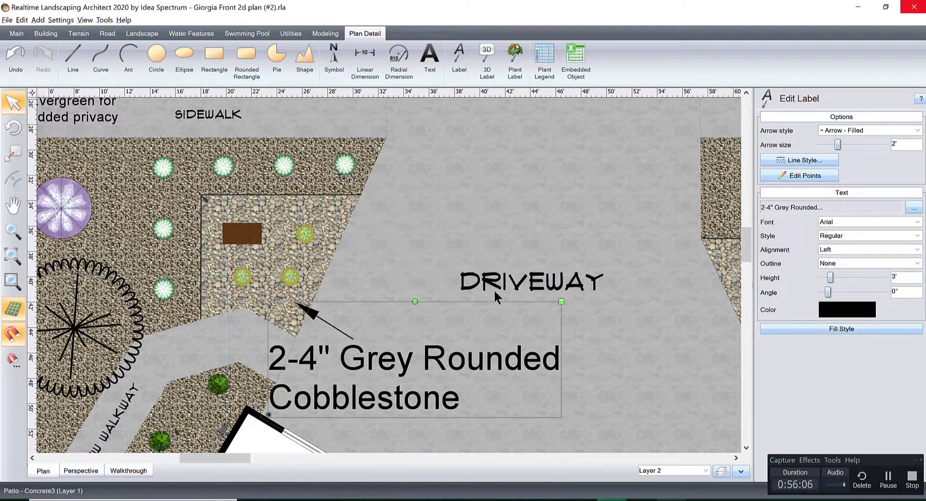
pyautogui.click(795, 175)
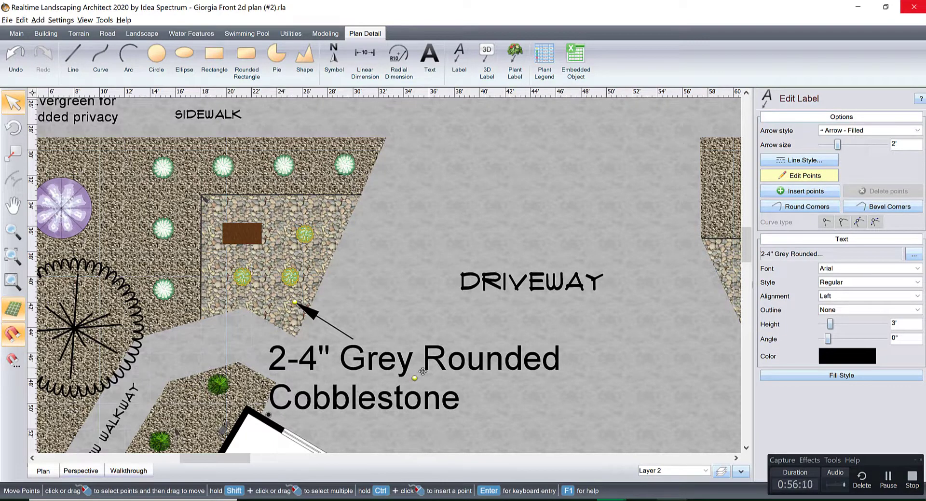
pyautogui.click(810, 175)
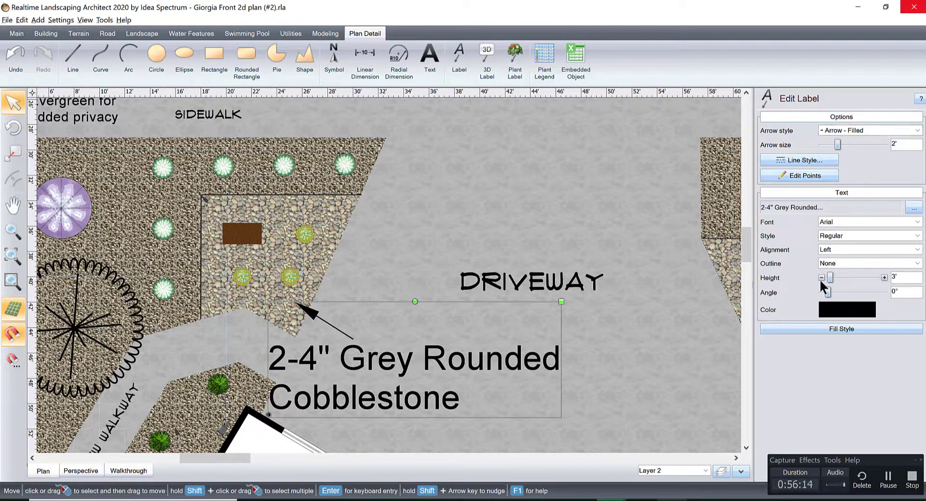
# Step: Reduce the cobblestone label's text height to 1'-4"
pyautogui.click(821, 278)
pyautogui.click(821, 277)
pyautogui.click(821, 278)
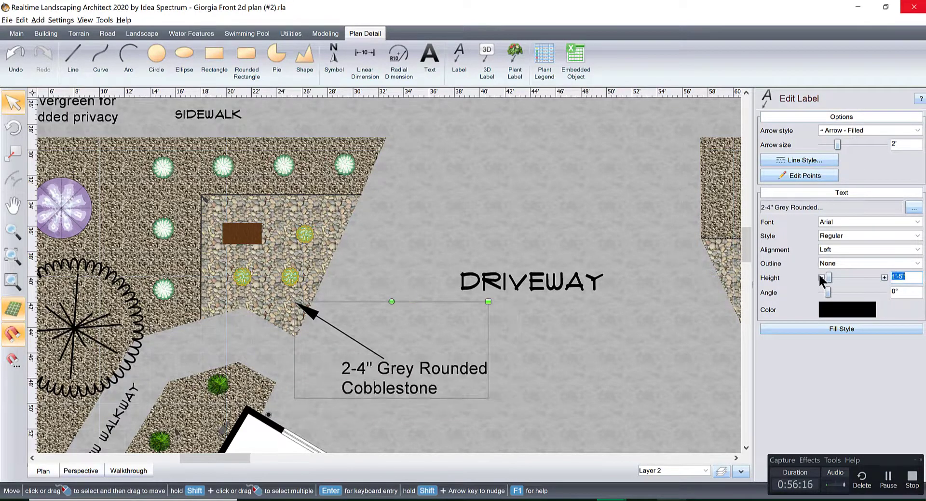
pyautogui.click(821, 277)
pyautogui.click(821, 277)
pyautogui.scroll(-3, 562, 291)
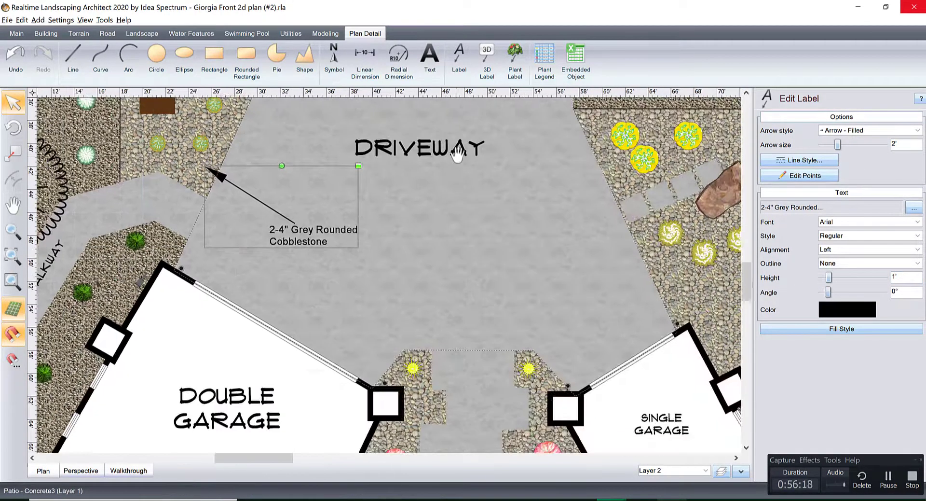
pyautogui.scroll(-3, 457, 167)
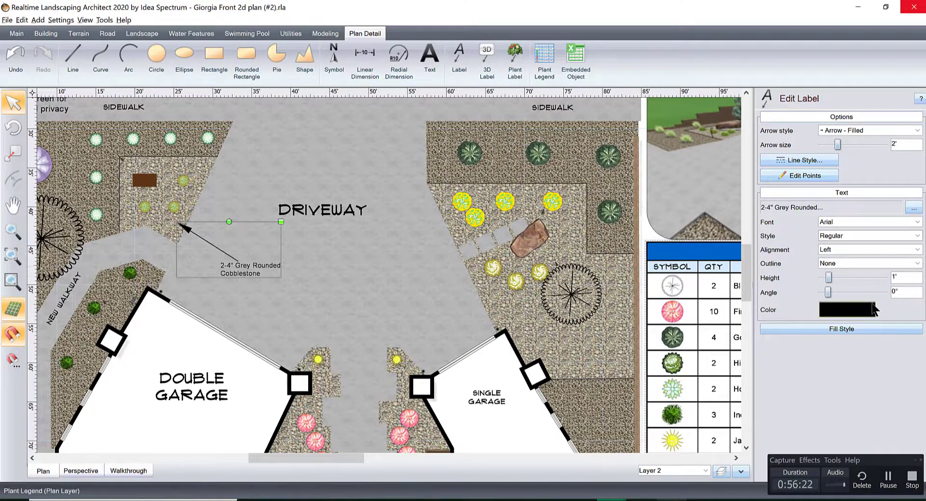
pyautogui.click(884, 278)
pyautogui.click(884, 278)
pyautogui.click(884, 278)
pyautogui.click(884, 278)
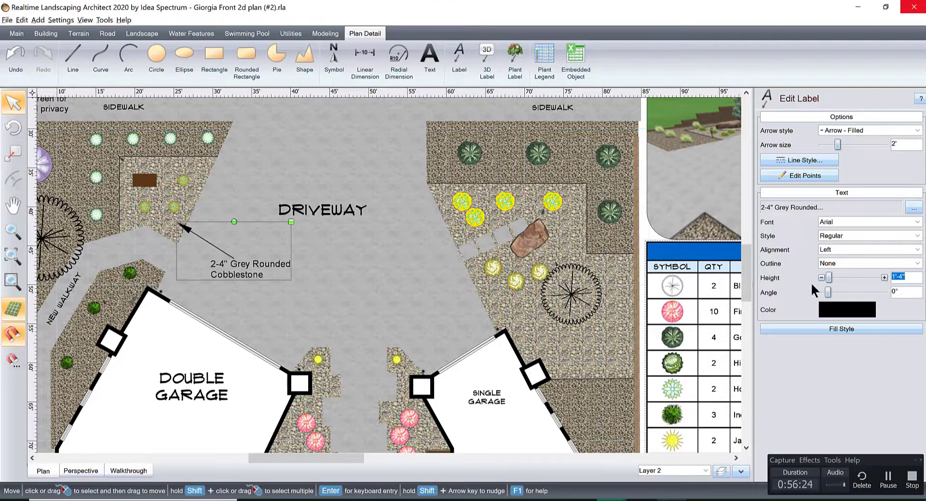
# Step: Copy the cobblestone label to the upper driveway and point its arrow at the gravel bed on the driveway's opposite side
pyautogui.moveTo(479, 280); pyautogui.dragTo(475, 374, button='middle')
pyautogui.moveTo(266, 357); pyautogui.dragTo(359, 175)
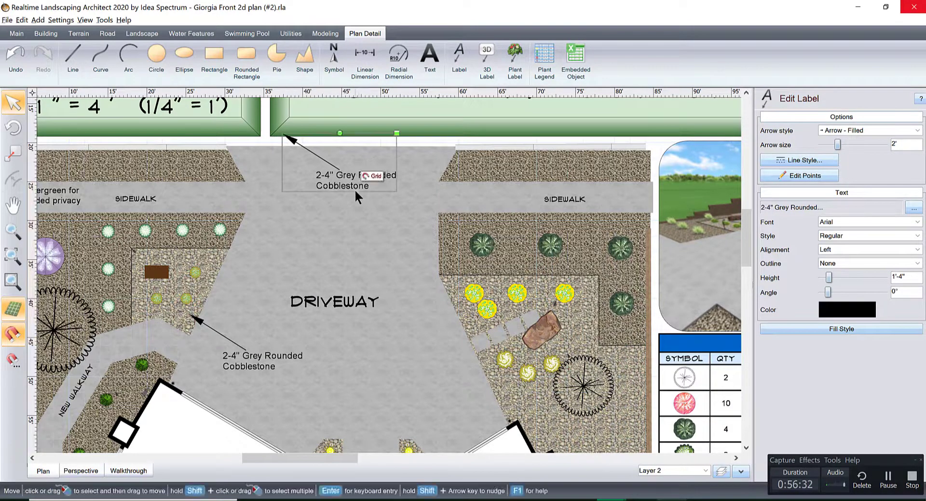
pyautogui.click(835, 176)
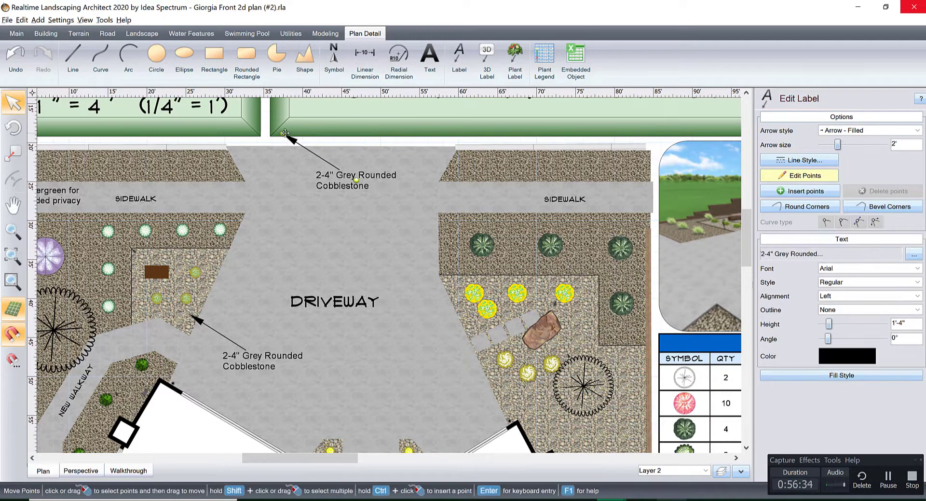
pyautogui.moveTo(285, 133); pyautogui.dragTo(444, 232)
# Step: Change the copied label's text on the upper driveway to 3/4" Cracked Grey Gravel and finish editing the label
pyautogui.click(827, 242)
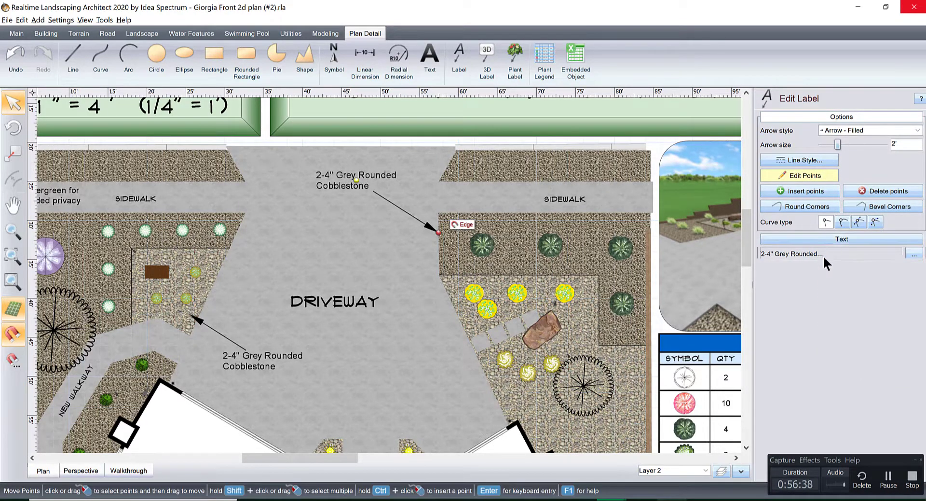
pyautogui.click(822, 253)
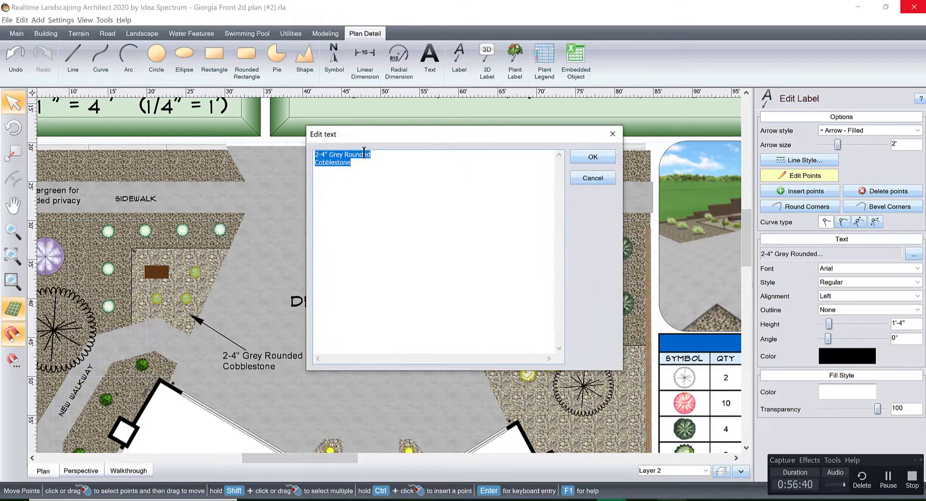
pyautogui.write('3/4" Cracked')
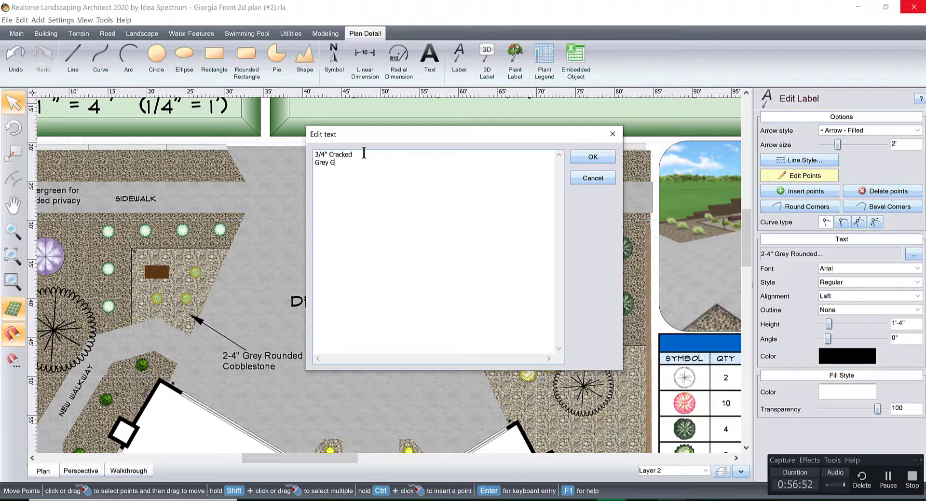
pyautogui.click(592, 156)
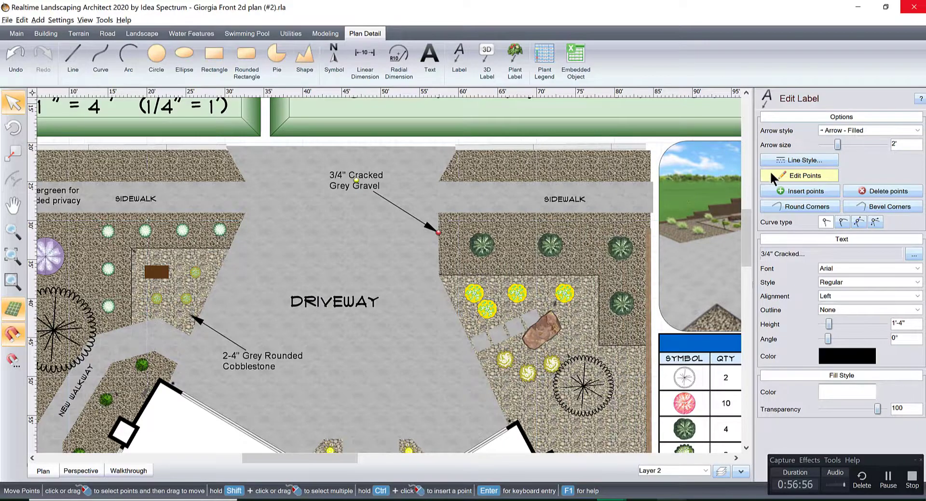
pyautogui.click(774, 176)
pyautogui.click(655, 145)
# Step: Add the two-line text Rock Bench beside the large boulder at the end of the stepping stones
pyautogui.scroll(-2, 469, 232)
pyautogui.scroll(-3, 469, 232)
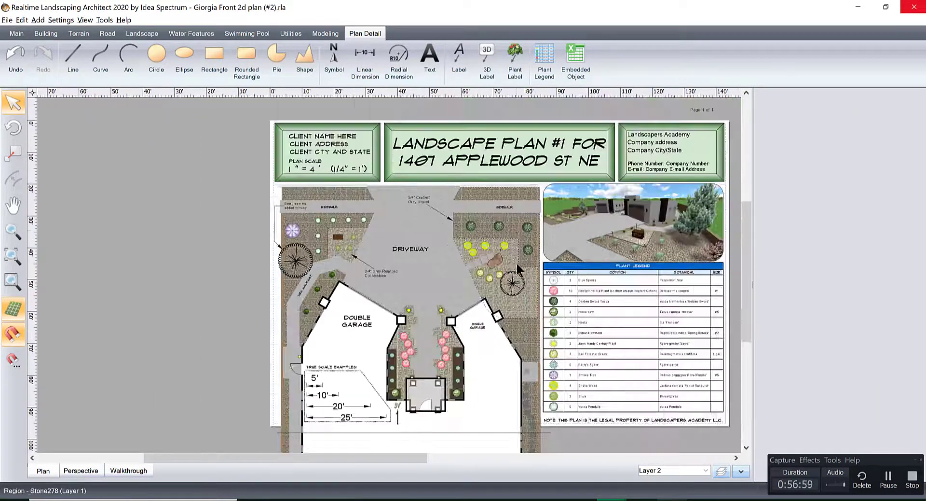
pyautogui.moveTo(516, 262); pyautogui.dragTo(511, 227, button='middle')
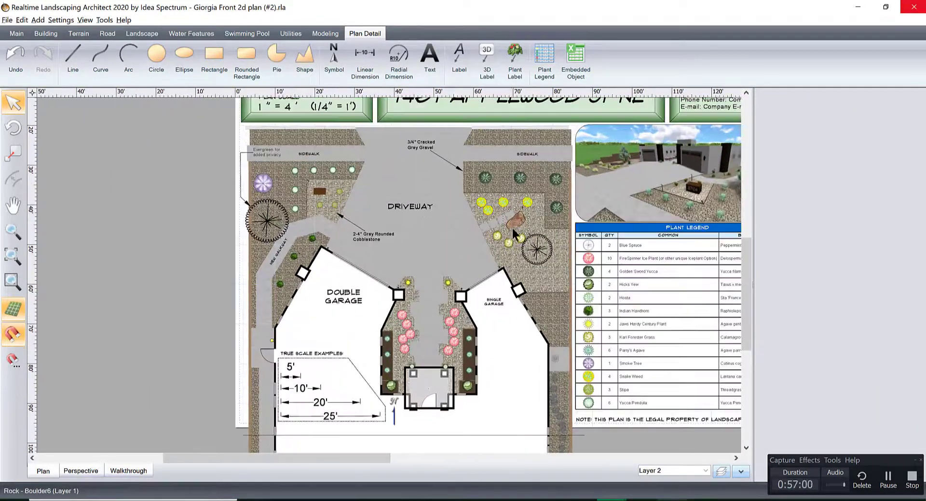
pyautogui.scroll(2, 511, 231)
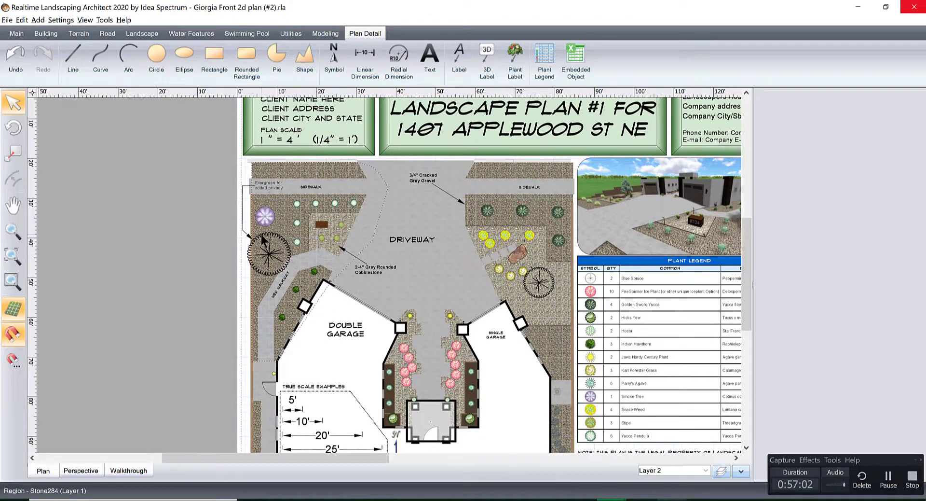
pyautogui.moveTo(549, 252); pyautogui.dragTo(378, 331, button='middle')
pyautogui.scroll(4, 490, 285)
pyautogui.scroll(3, 470, 303)
pyautogui.moveTo(465, 282); pyautogui.dragTo(336, 249, button='middle')
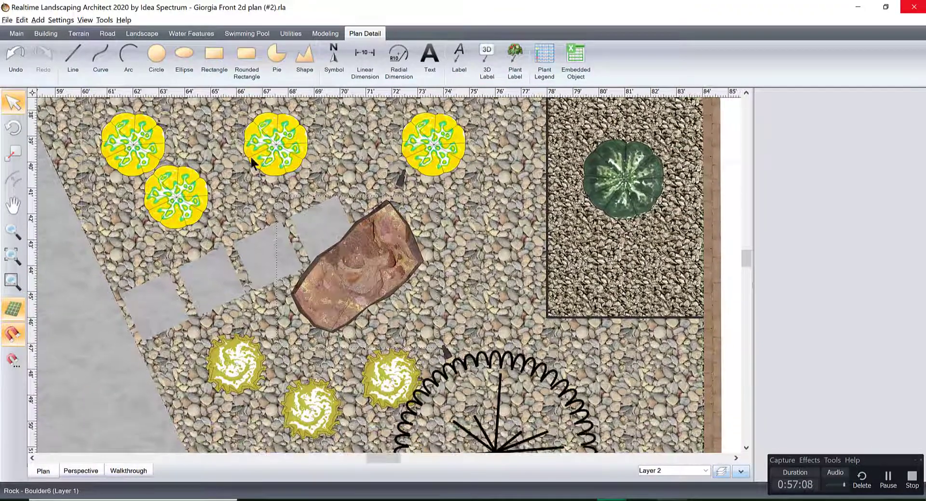
pyautogui.click(429, 55)
pyautogui.write('Rock B')
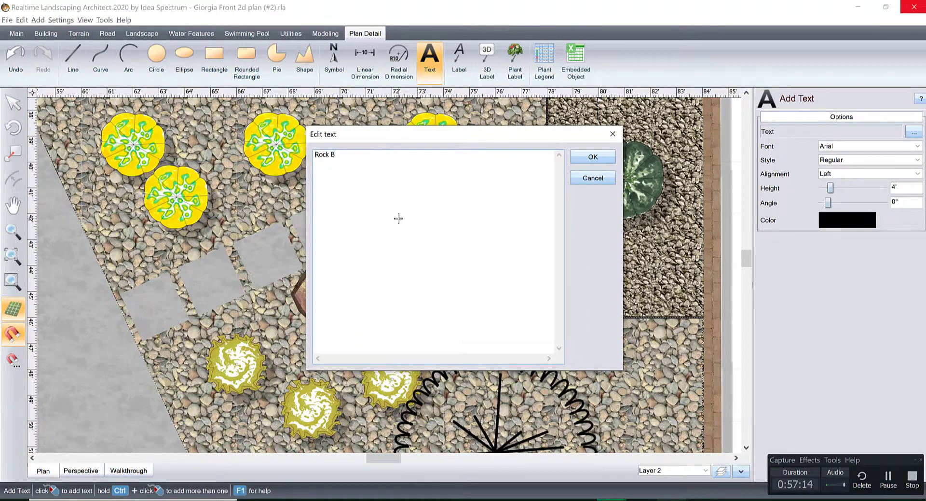
pyautogui.press('BackSpace')
pyautogui.press('Return')
pyautogui.write('Bench')
pyautogui.click(588, 158)
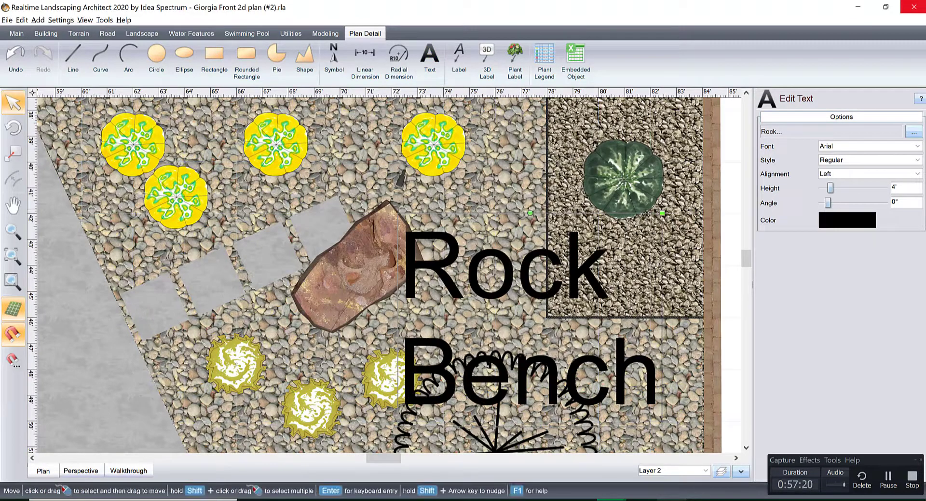
# Step: Shrink the Rock Bench text to a height of about 1'-10", keeping it beside the boulder
pyautogui.moveTo(663, 212); pyautogui.dragTo(476, 245)
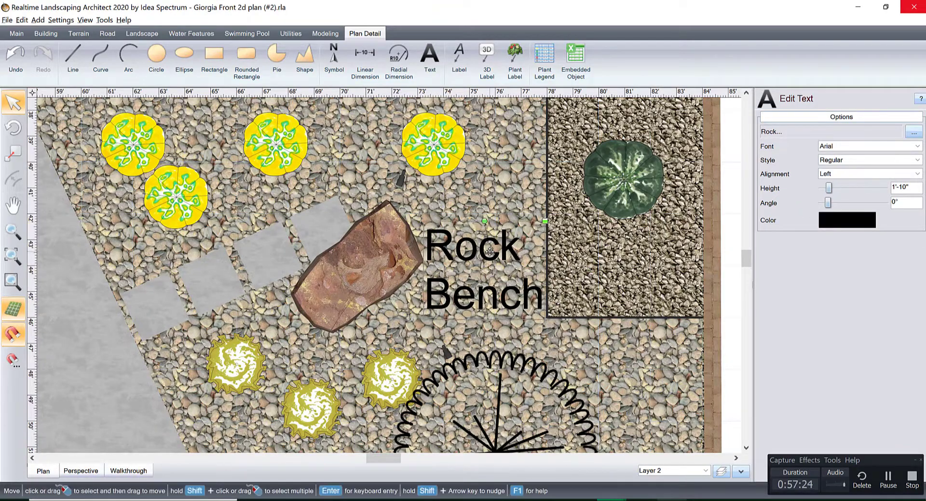
pyautogui.scroll(-3, 490, 253)
pyautogui.scroll(-3, 515, 263)
pyautogui.click(519, 266)
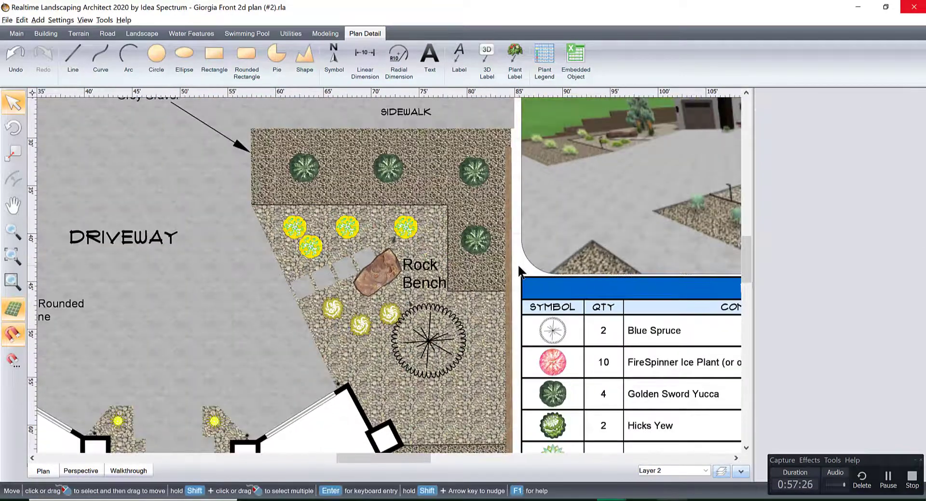
# Step: Examine the overall plan sheet and the plant legend's symbols, quantities and names
pyautogui.scroll(-1, 518, 266)
pyautogui.scroll(-5, 520, 271)
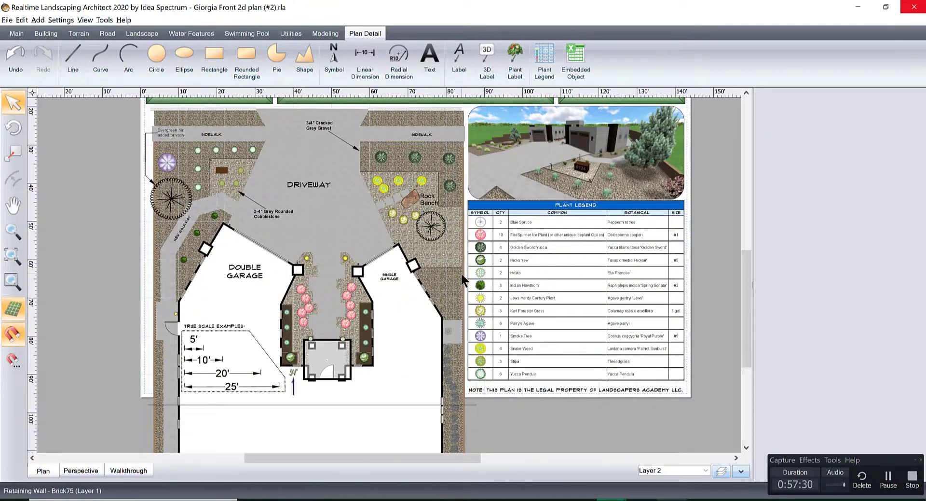
pyautogui.scroll(-2, 473, 280)
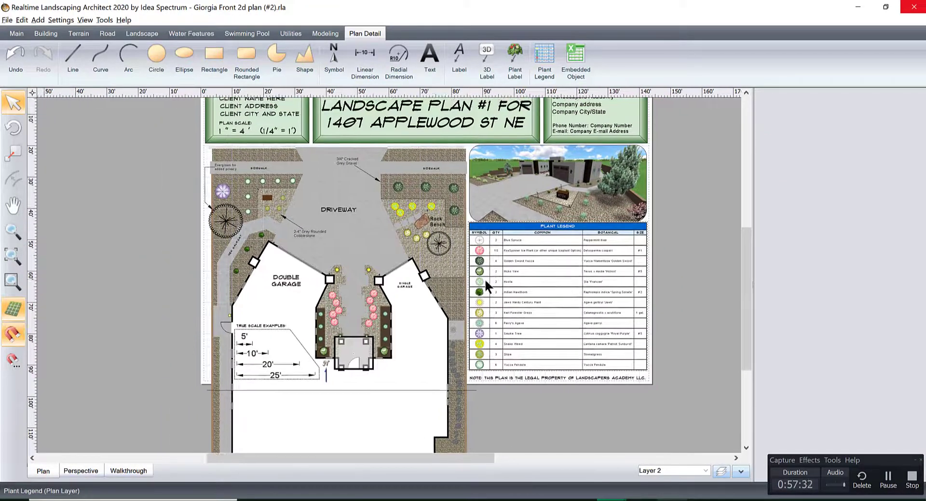
pyautogui.scroll(3, 531, 308)
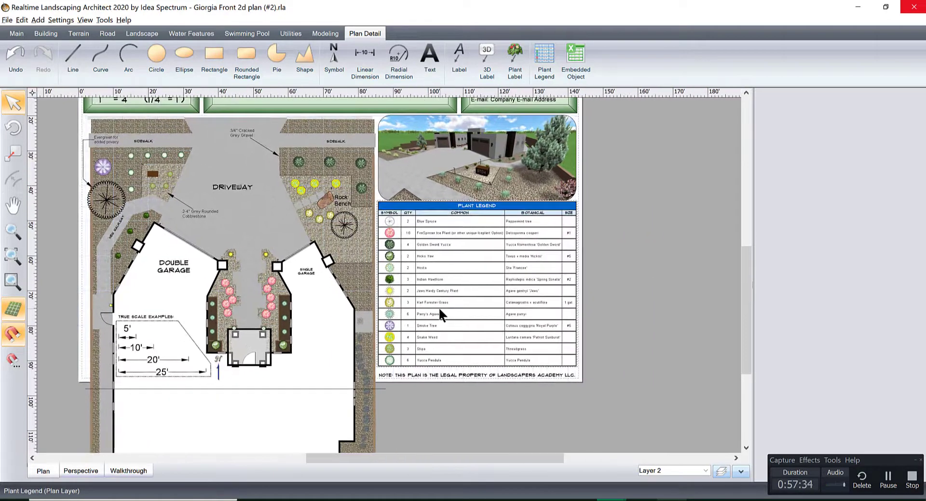
pyautogui.moveTo(516, 282); pyautogui.dragTo(427, 255, button='middle')
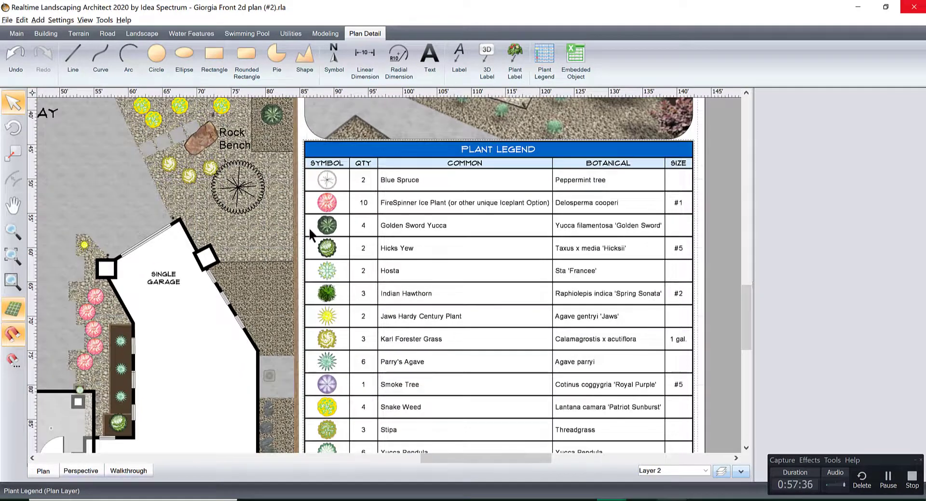
pyautogui.scroll(1, 340, 231)
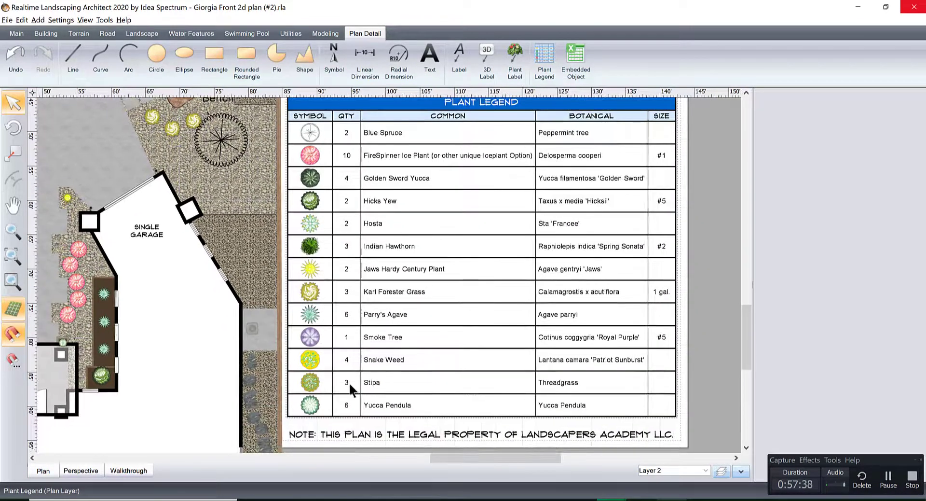
pyautogui.scroll(-1, 402, 372)
pyautogui.scroll(-4, 402, 371)
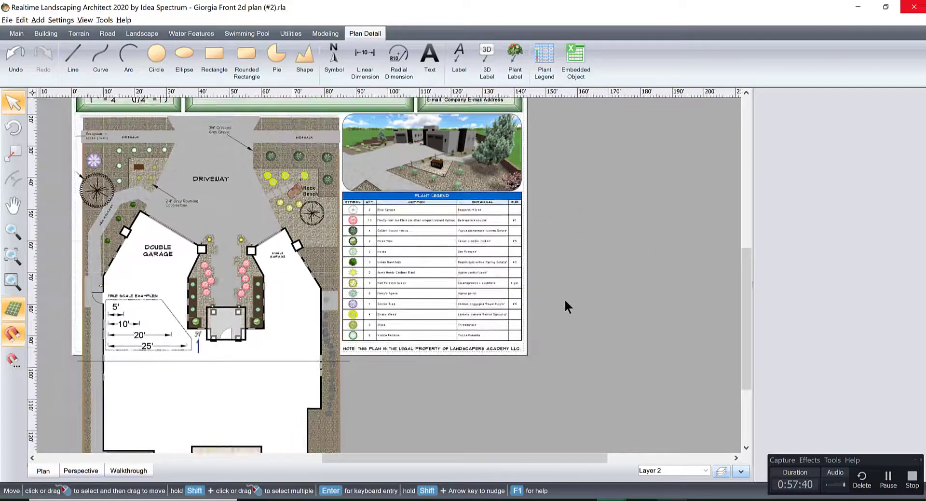
pyautogui.moveTo(310, 214); pyautogui.dragTo(411, 313, button='middle')
pyautogui.scroll(-2, 411, 314)
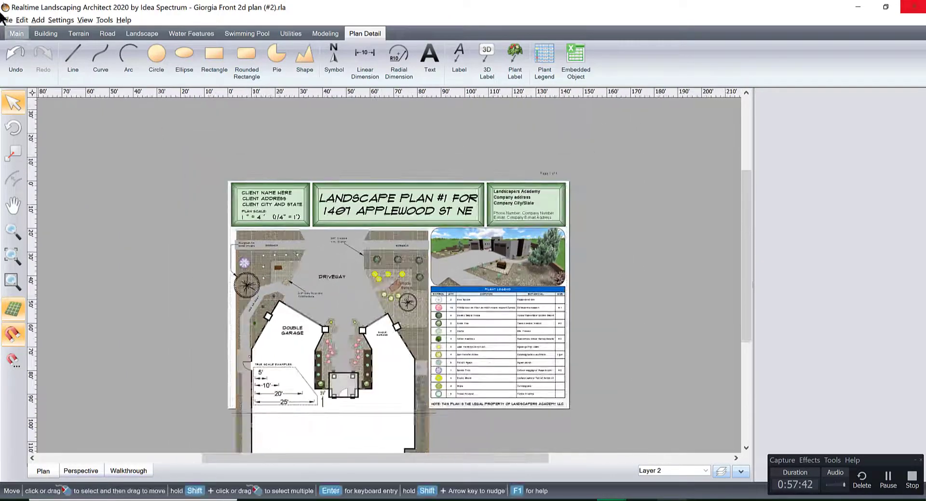
# Step: Export the plan to the desktop as Test2.pdf with High (slow) render quality, replacing the existing file
pyautogui.click(7, 20)
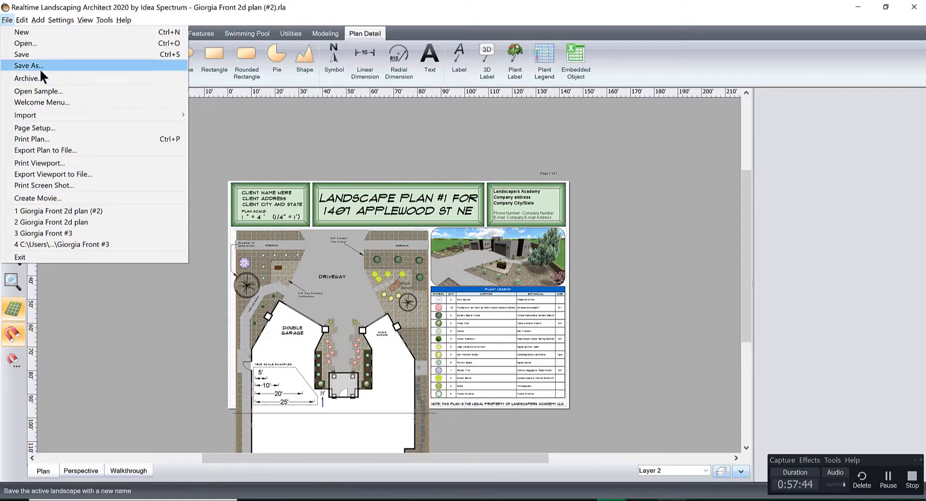
pyautogui.click(64, 150)
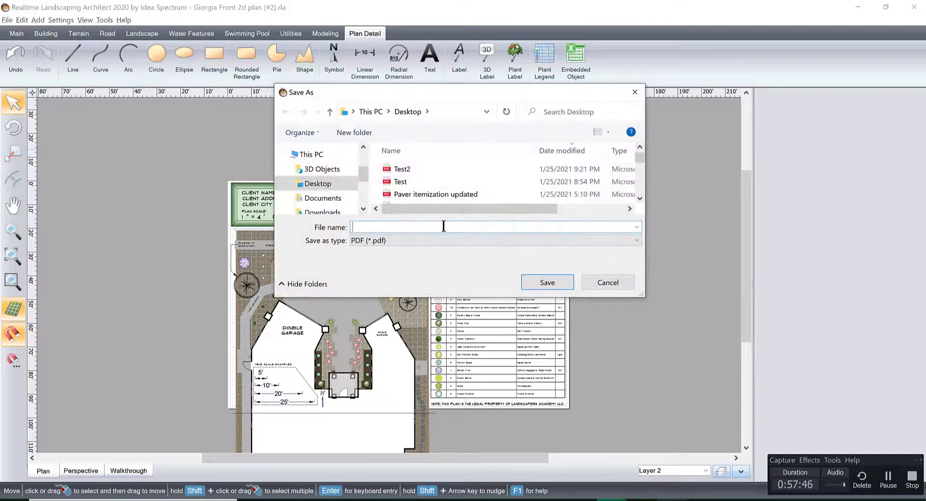
pyautogui.write('te')
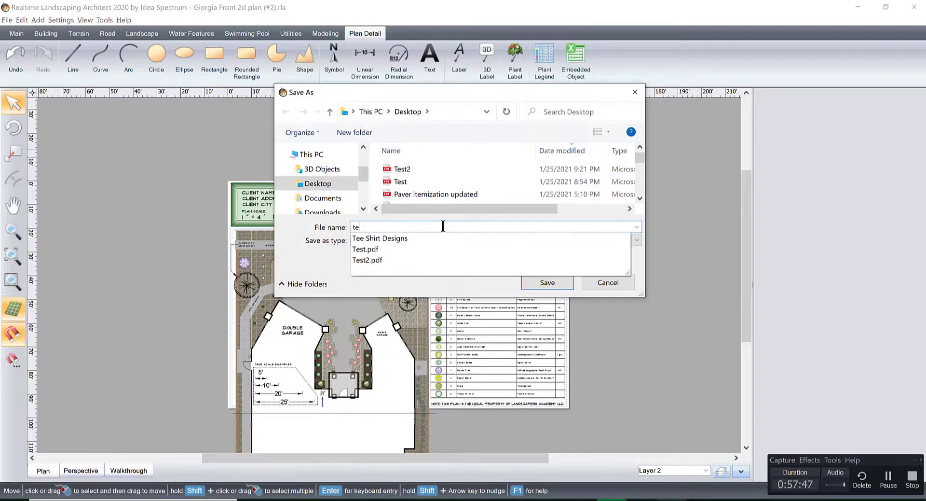
pyautogui.click(545, 284)
pyautogui.click(489, 261)
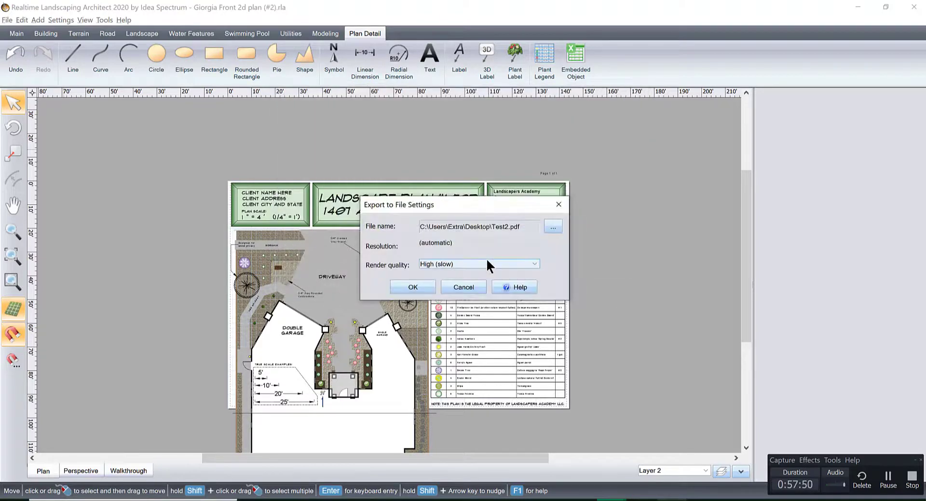
pyautogui.click(428, 286)
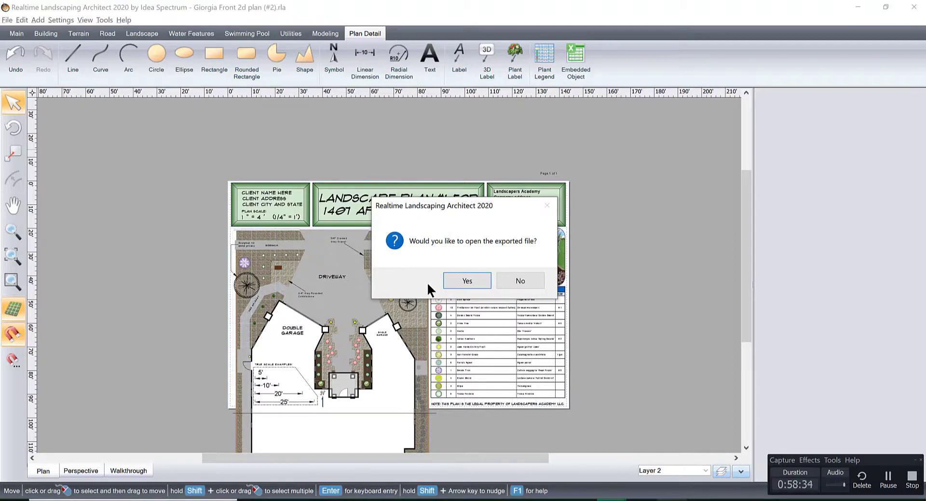
# Step: Open the exported Test2.pdf and review the labels, rendering and plant legend on the plan sheet
pyautogui.click(464, 282)
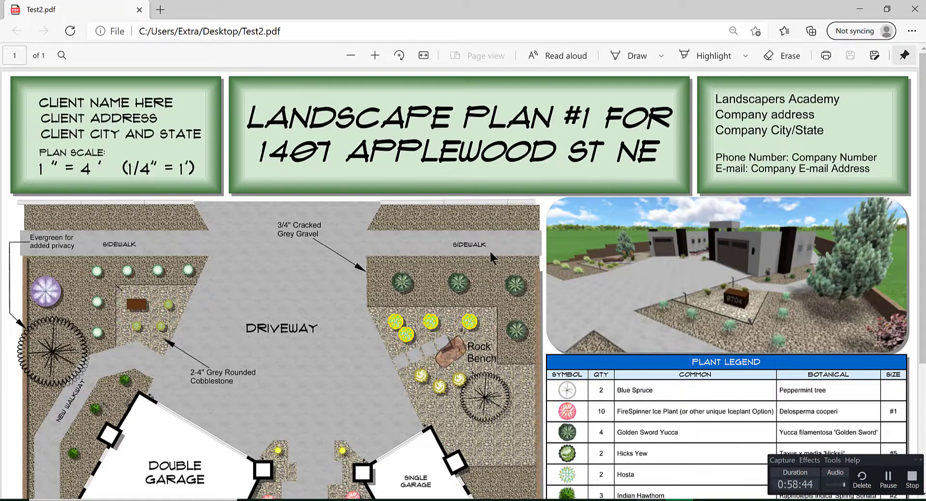
pyautogui.click(351, 55)
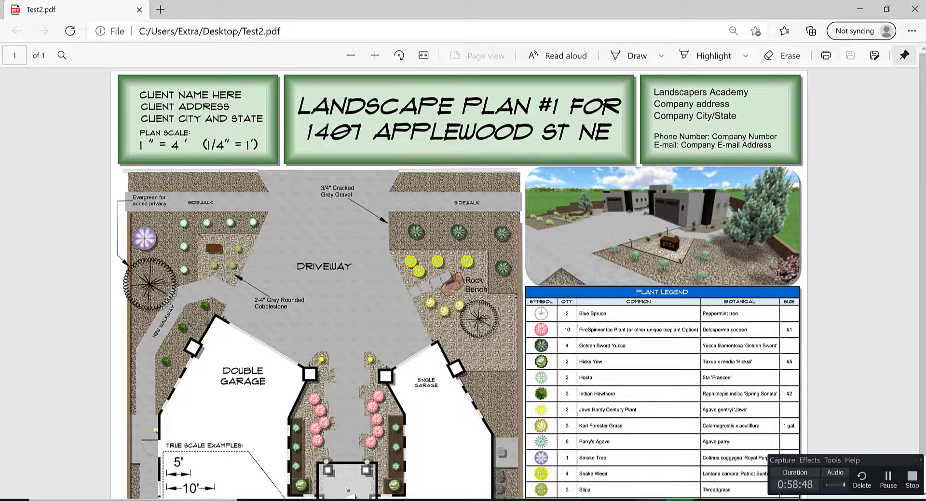
pyautogui.scroll(-1, 507, 267)
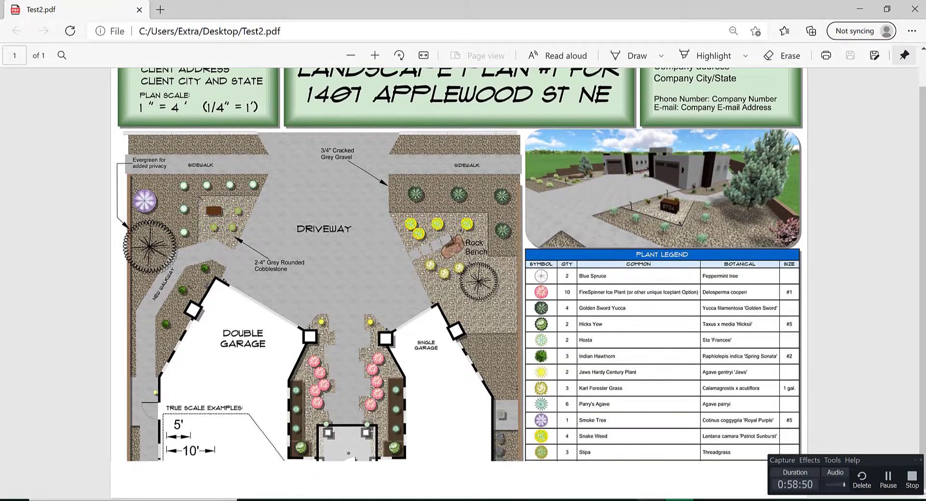